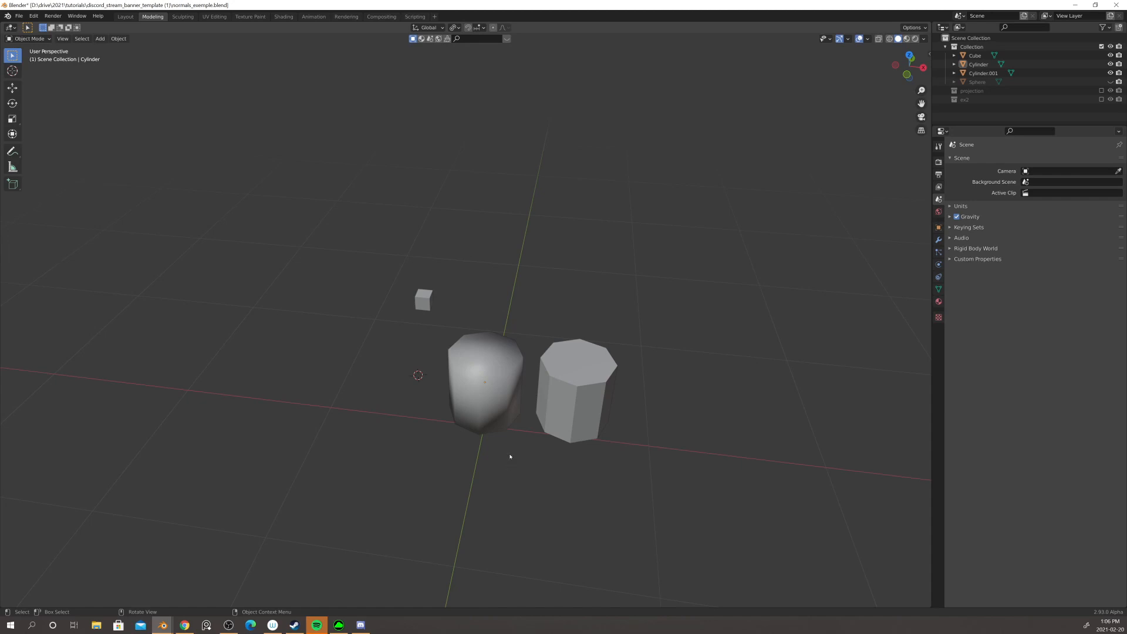
- Compare the shading of the smooth cylinder and the neighbouring faceted cylinder from several angles
middle_click_drag(529, 482, 566, 462)
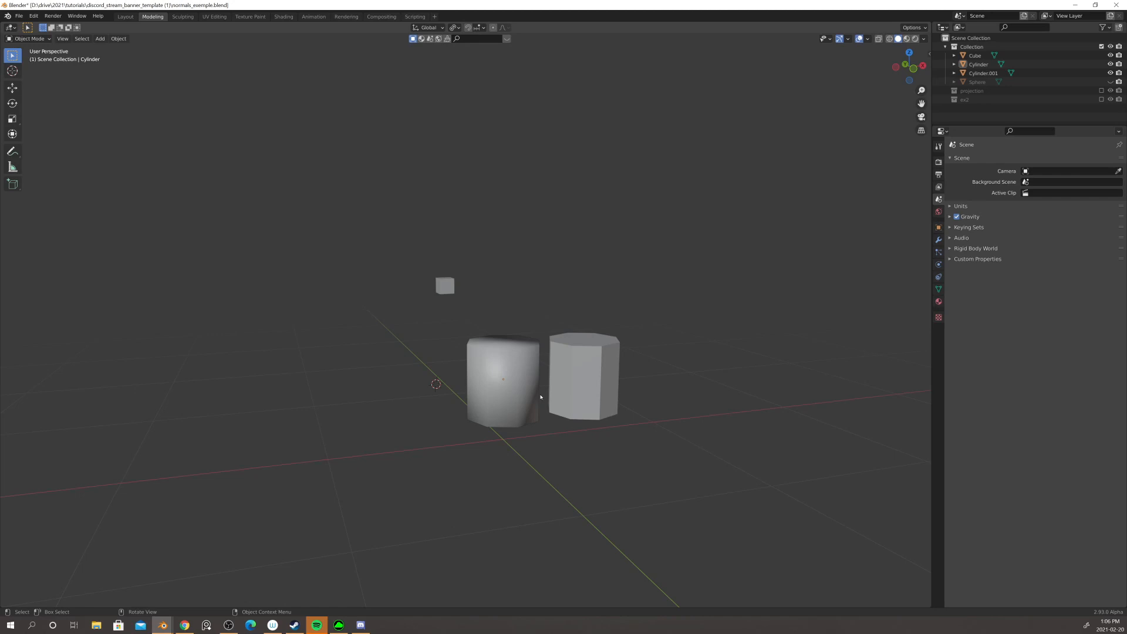
scroll(627, 470, "up", 5)
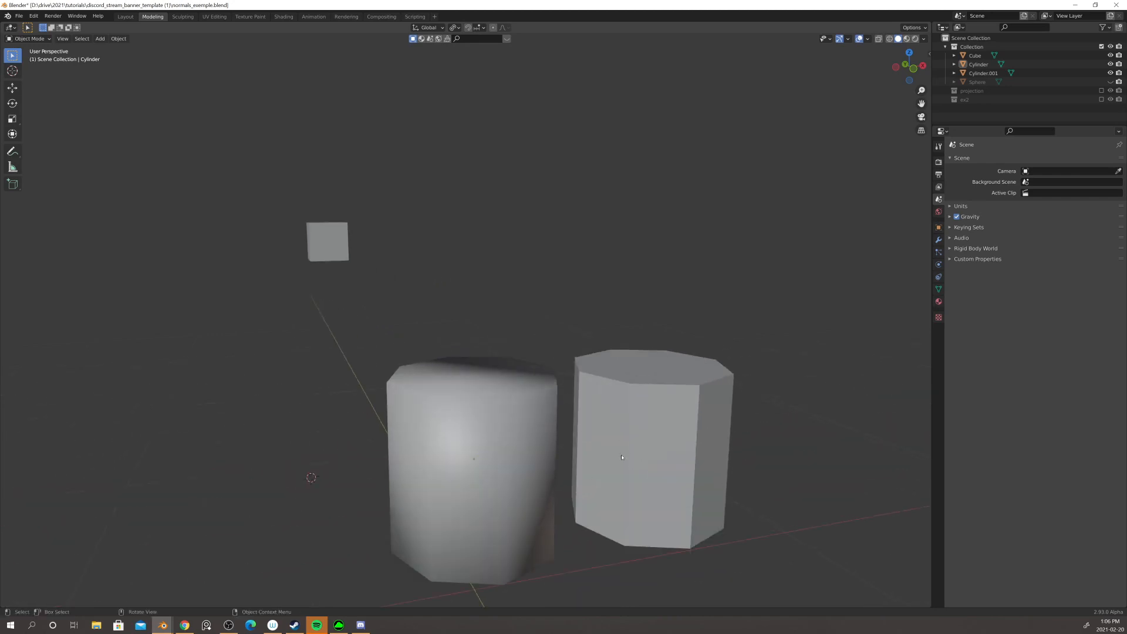
scroll(621, 457, "down", 4)
mouse_move(604, 454)
middle_mouse_down()
mouse_move(536, 473)
mouse_move(587, 462)
middle_mouse_up()
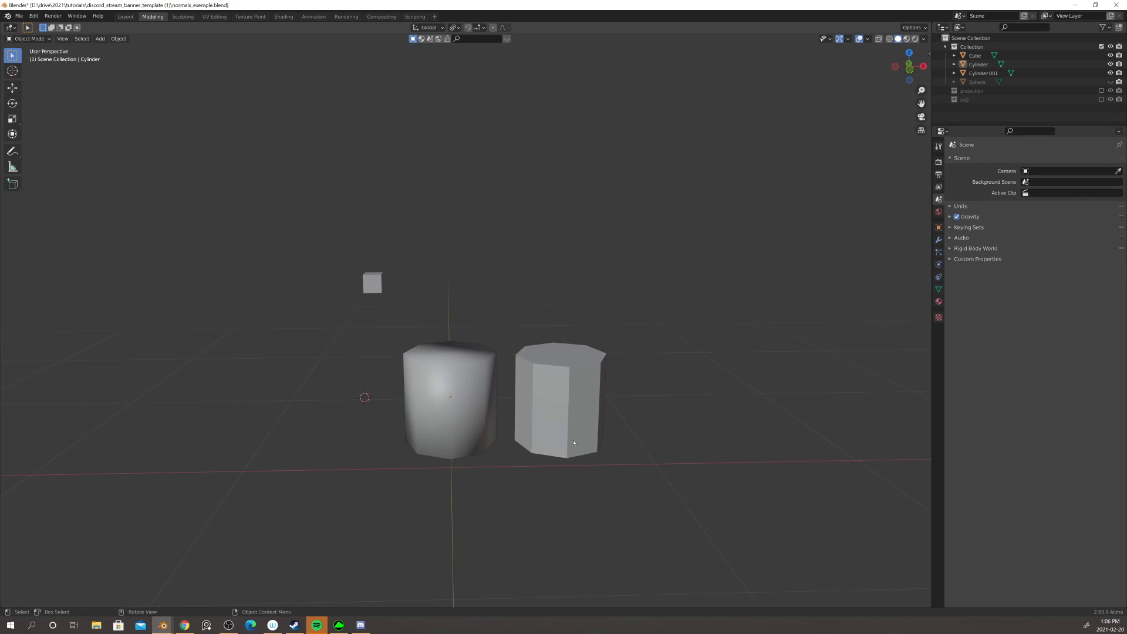
left_click(570, 418)
scroll(611, 397, "up", 4)
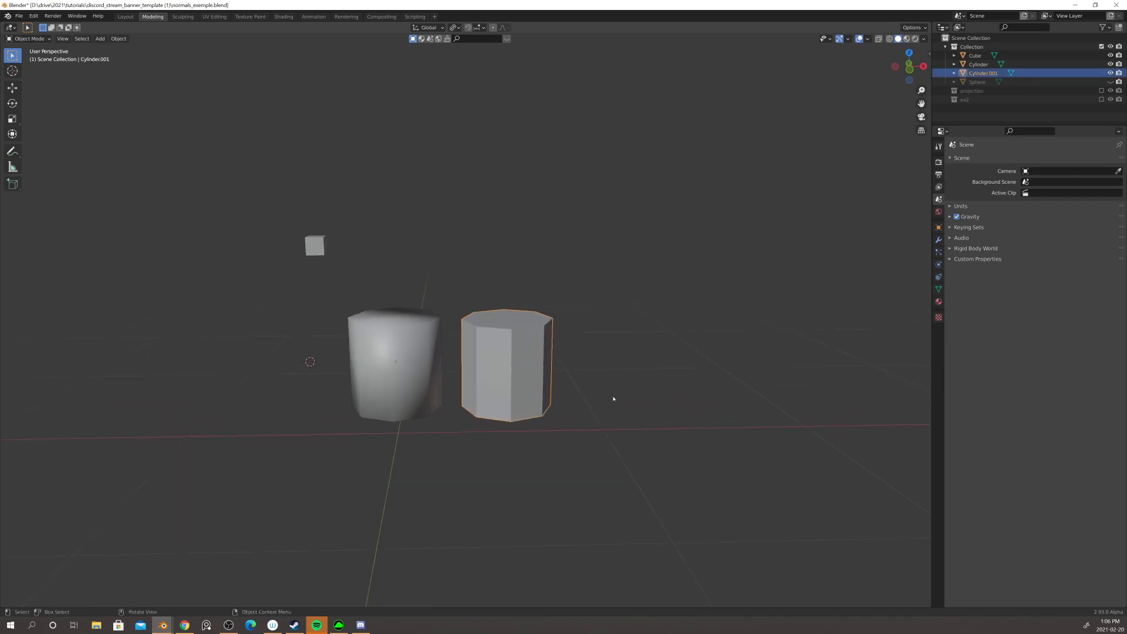
middle_click_drag(614, 399, 441, 379)
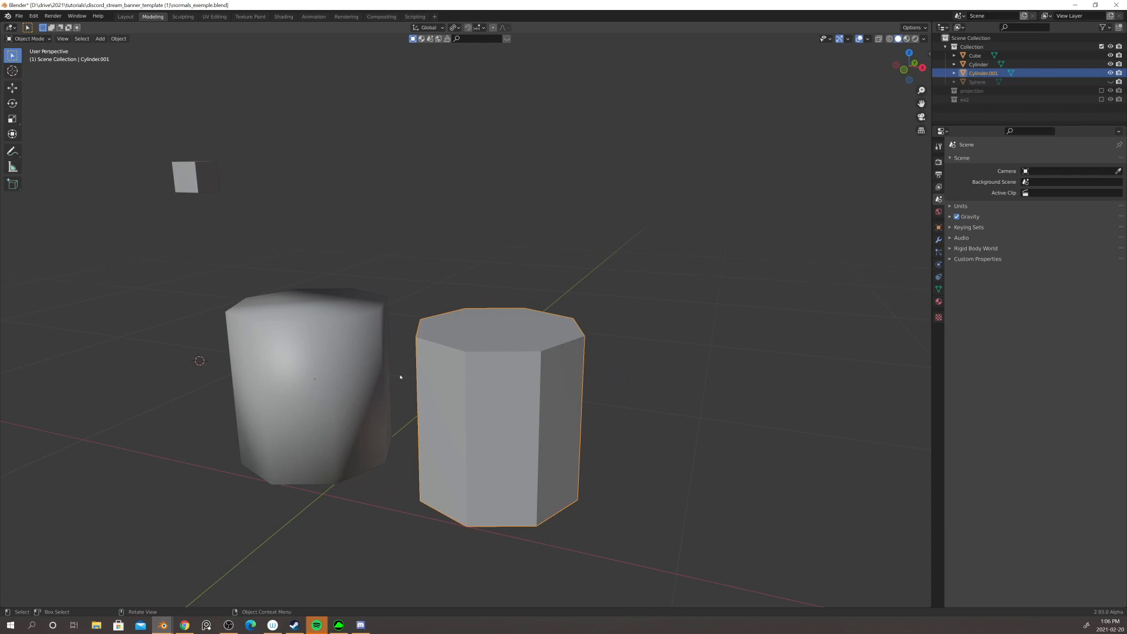
middle_click_drag(464, 393, 563, 354)
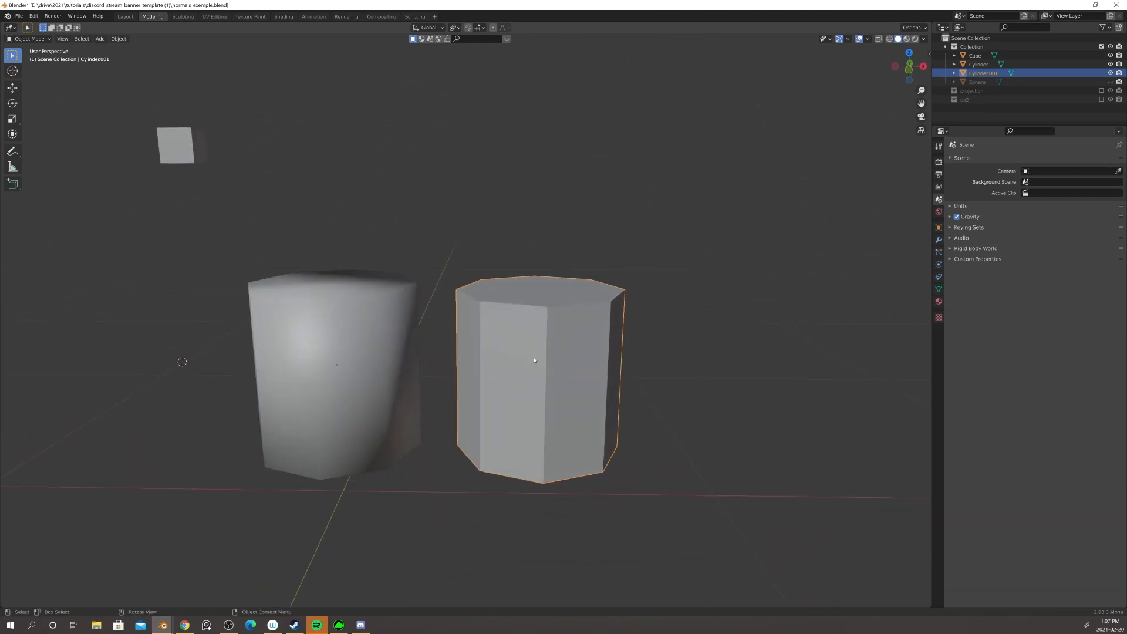
left_click(317, 325)
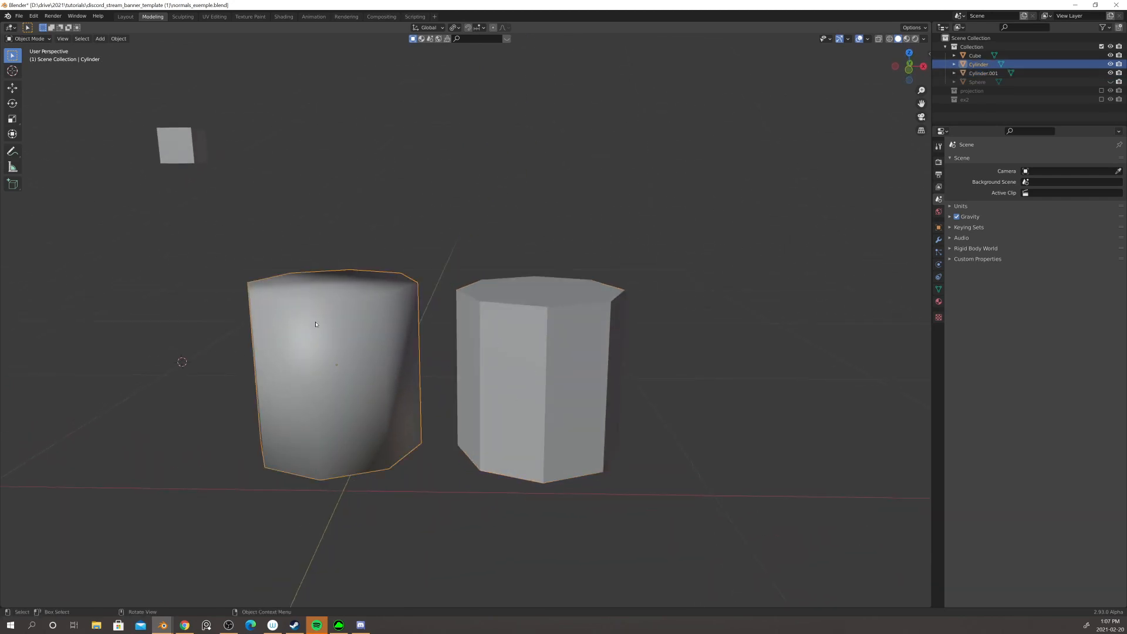
scroll(556, 372, "up", 2)
middle_click_drag(585, 367, 572, 388)
- Examine the normals at the corner vertices of the flat-shaded cylinder in Edit Mode
left_click(572, 387)
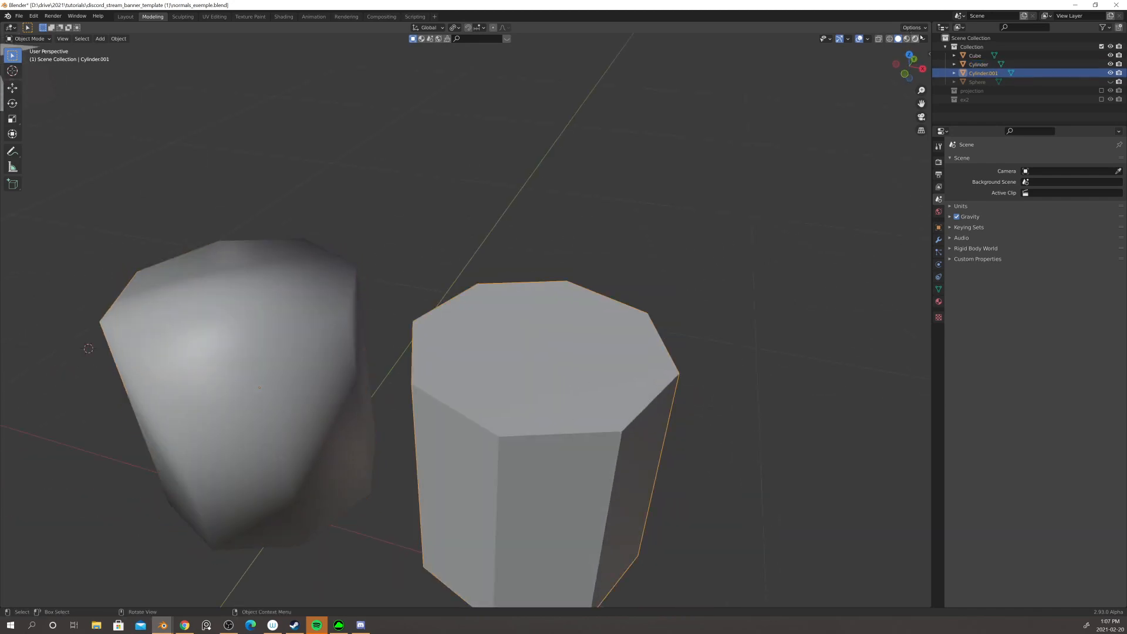
left_click(926, 40)
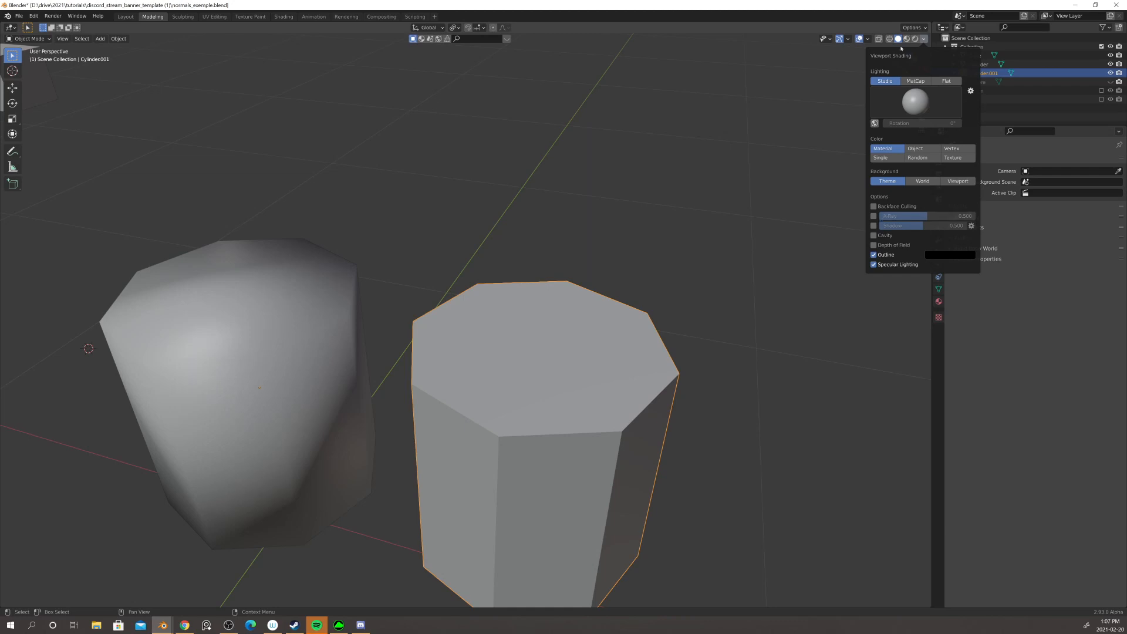
mouse_move(866, 40)
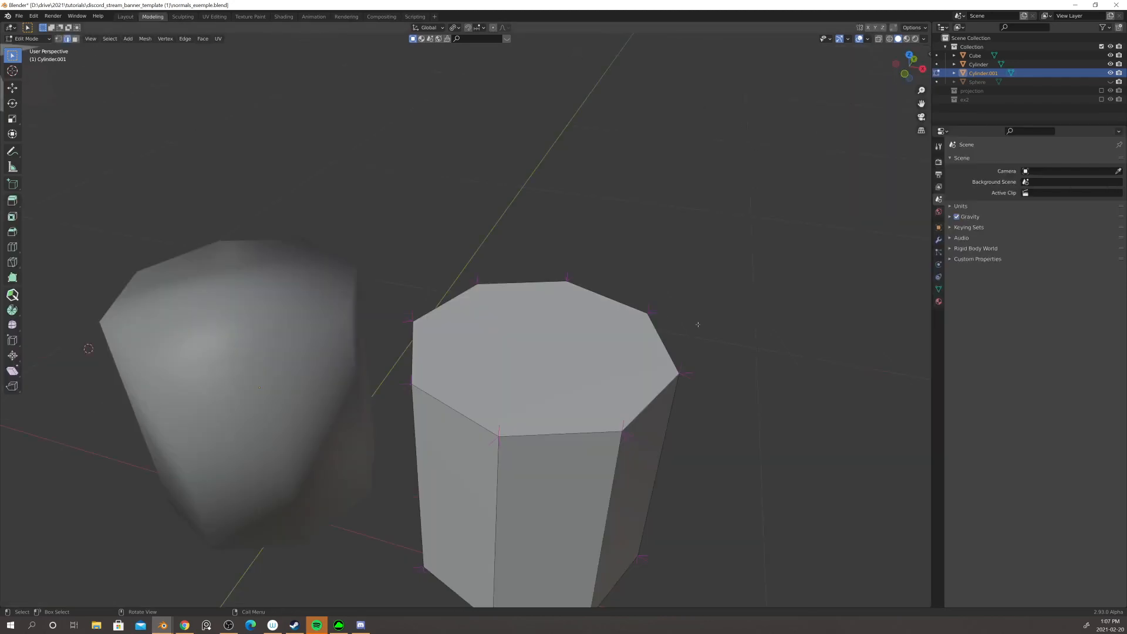
middle_click_drag(698, 325, 502, 326)
scroll(490, 323, "up", 4)
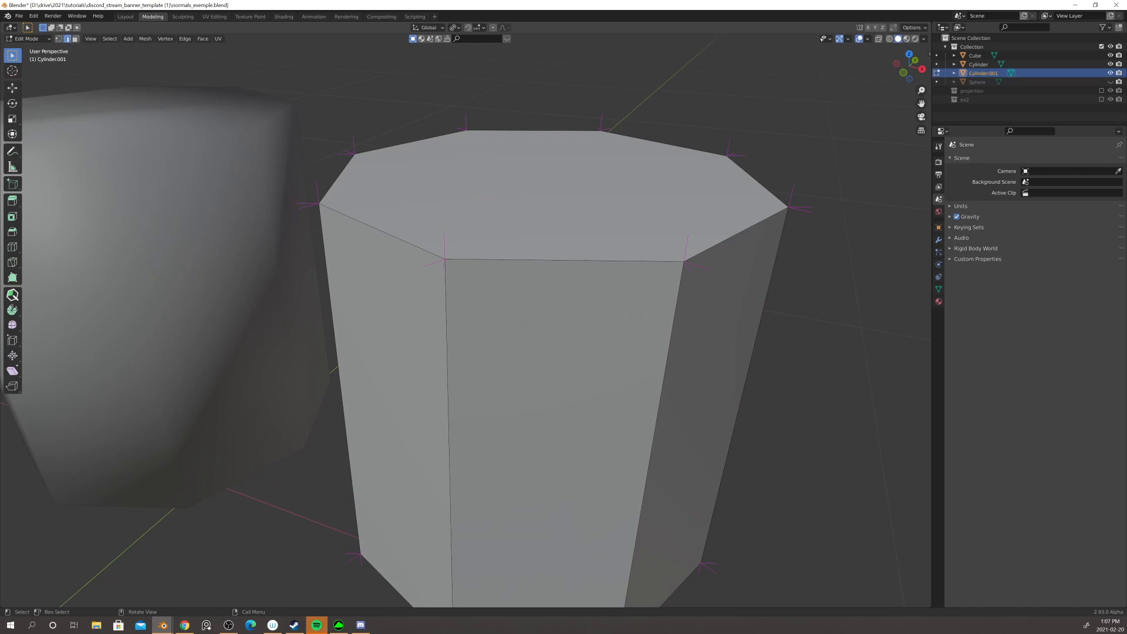
scroll(451, 350, "up", 6)
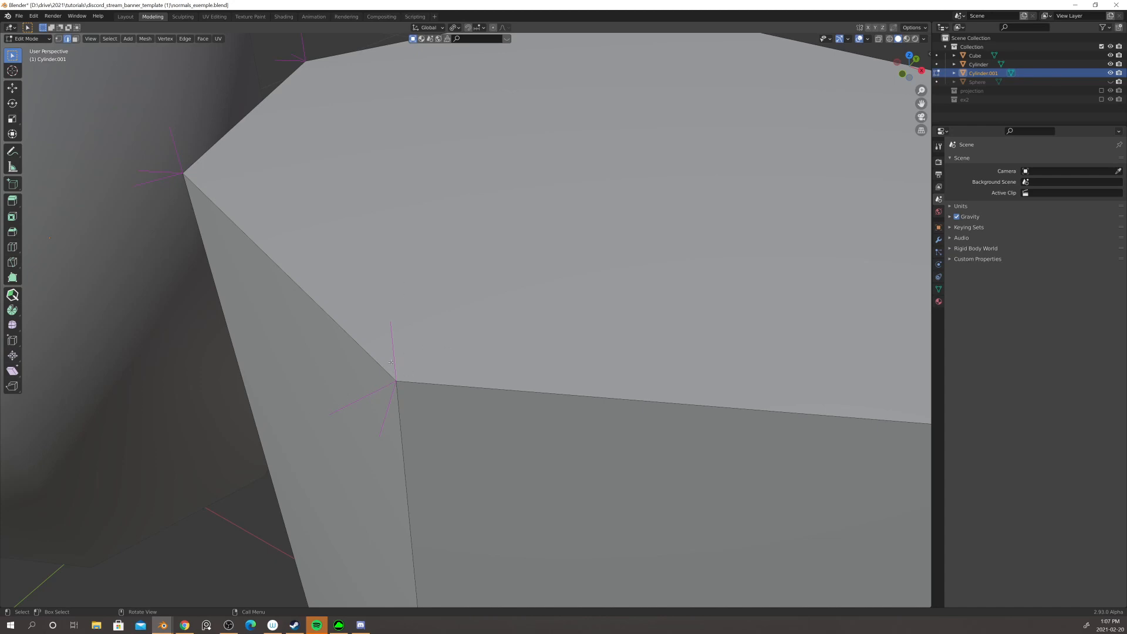
scroll(391, 362, "down", 4)
middle_click_drag(543, 394, 535, 371)
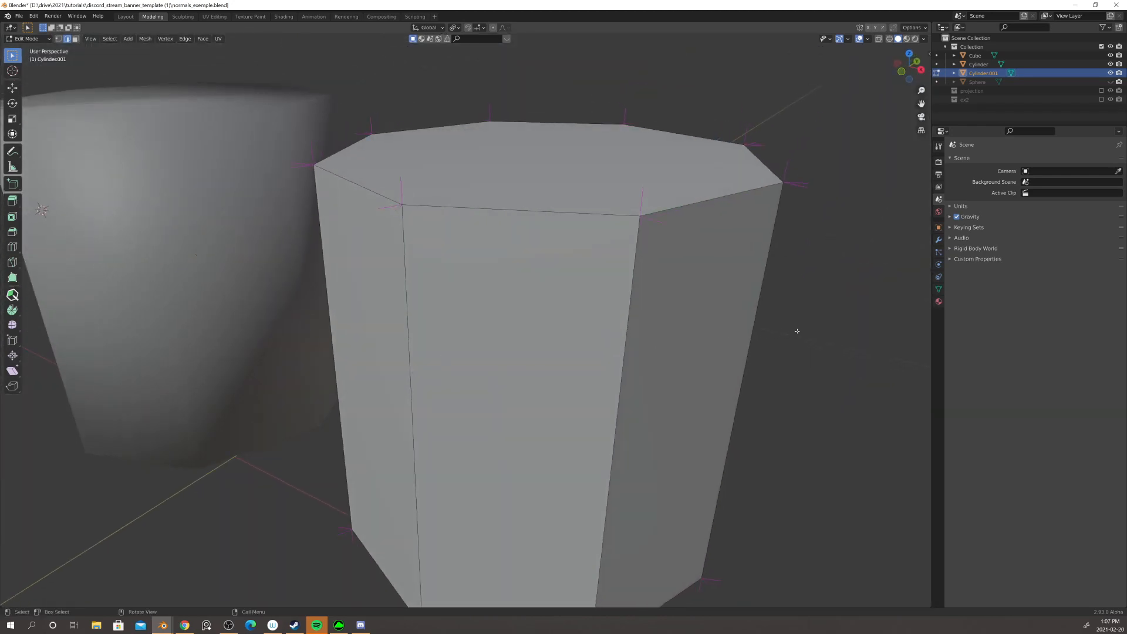
key("grave")
key("Escape")
key("Tab")
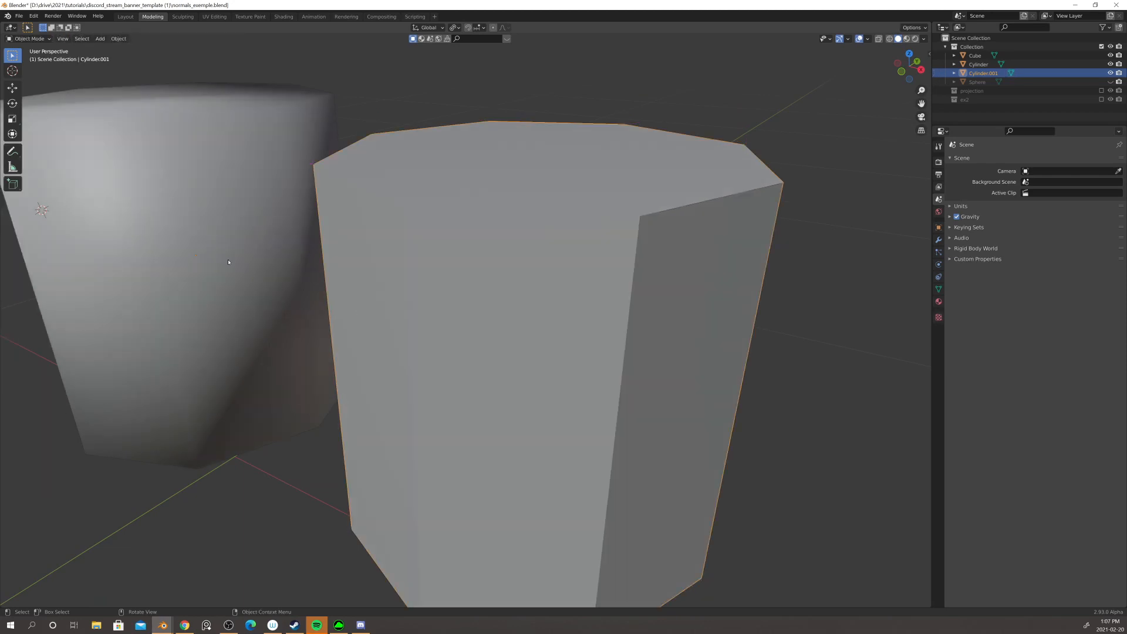
- Inspect the corner normals of the smooth-shaded cylinder in Edit Mode, including along its upper rim
left_click(228, 262)
key("Tab")
middle_click_drag(228, 261, 220, 255)
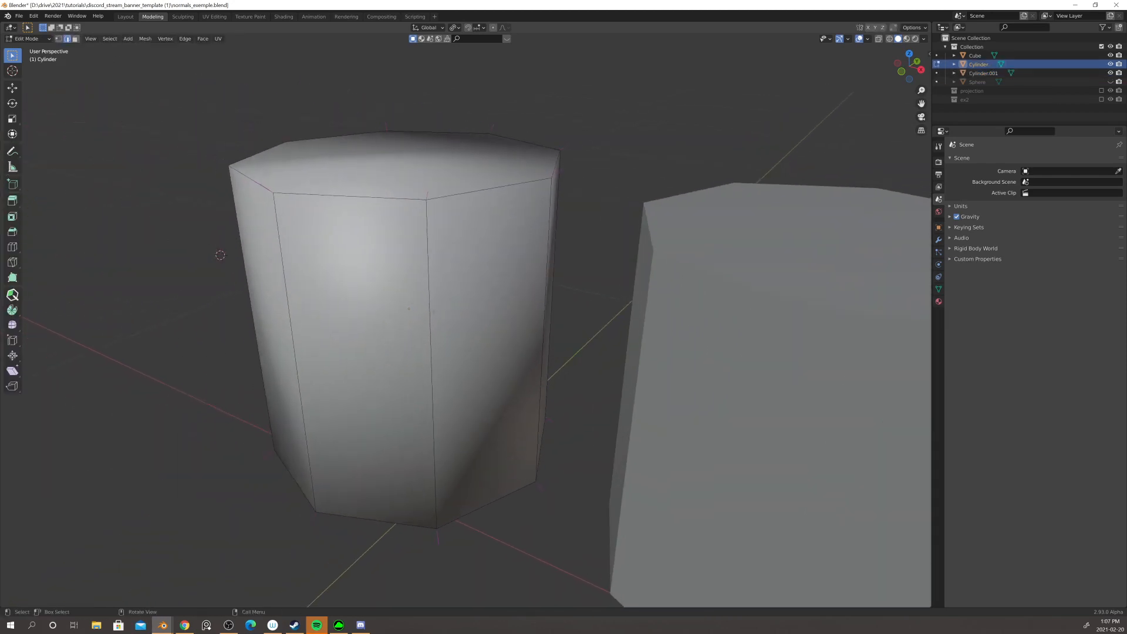
middle_click_drag(362, 264, 445, 307, "shift")
scroll(446, 307, "up", 2)
scroll(468, 324, "down", 1)
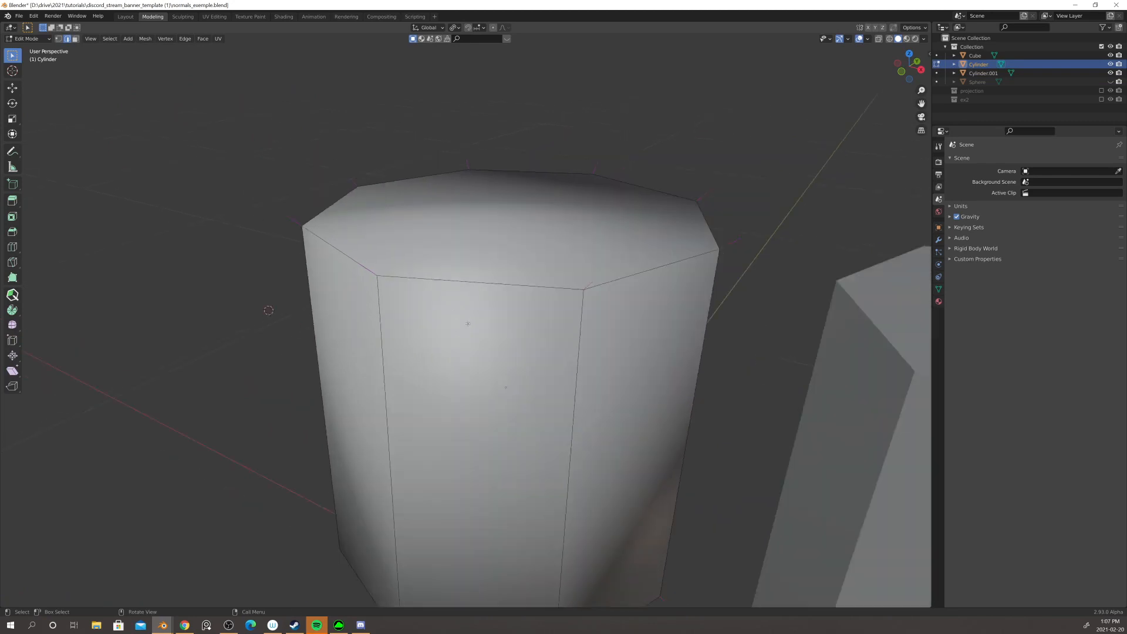
middle_click_drag(476, 349, 357, 227)
scroll(358, 227, "up", 2)
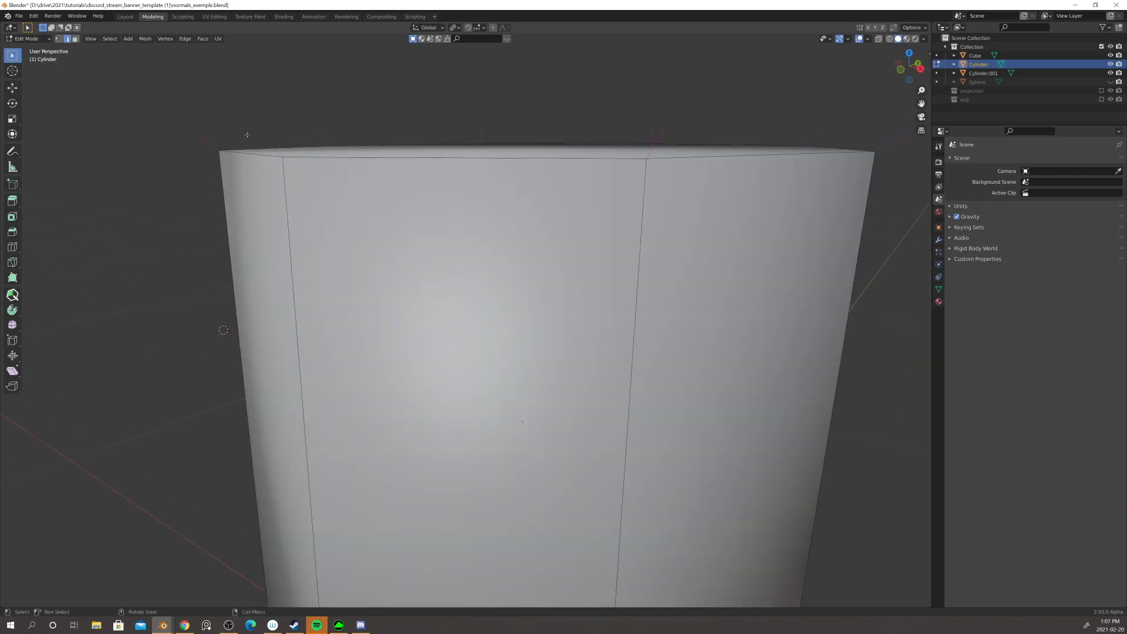
scroll(305, 212, "down", 3)
middle_click_drag(307, 271, 313, 285)
key("Tab")
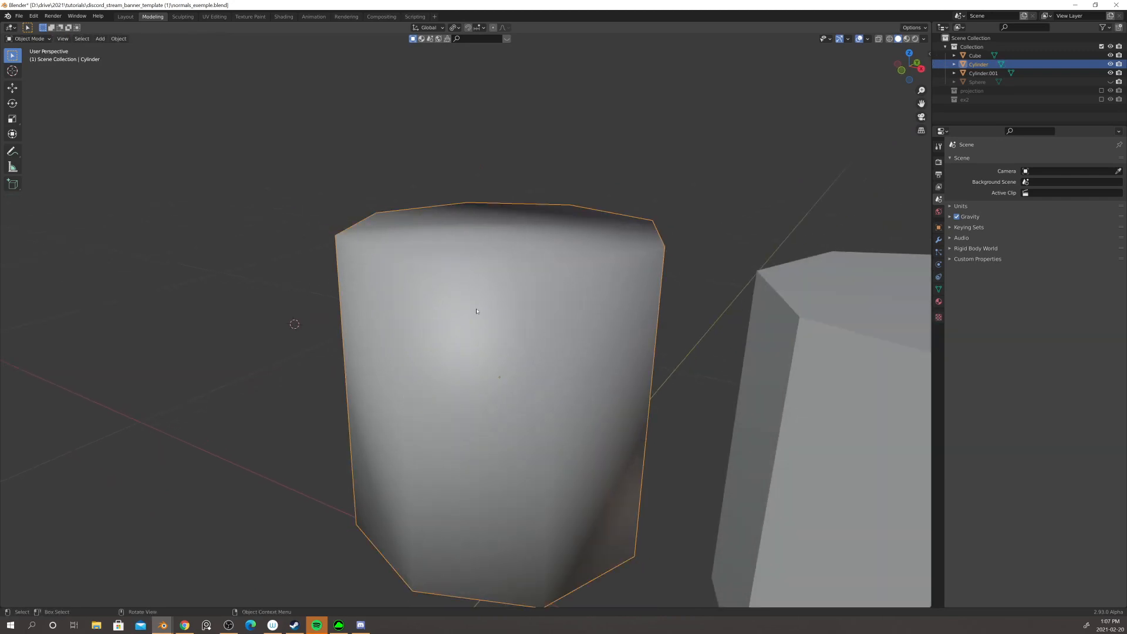
- Study how light falls across the smooth cylinder's sides and cap compared with the flat-shaded one in Object Mode
scroll(441, 334, "down", 2)
middle_click_drag(429, 325, 386, 266)
middle_click_drag(482, 309, 423, 323, "shift")
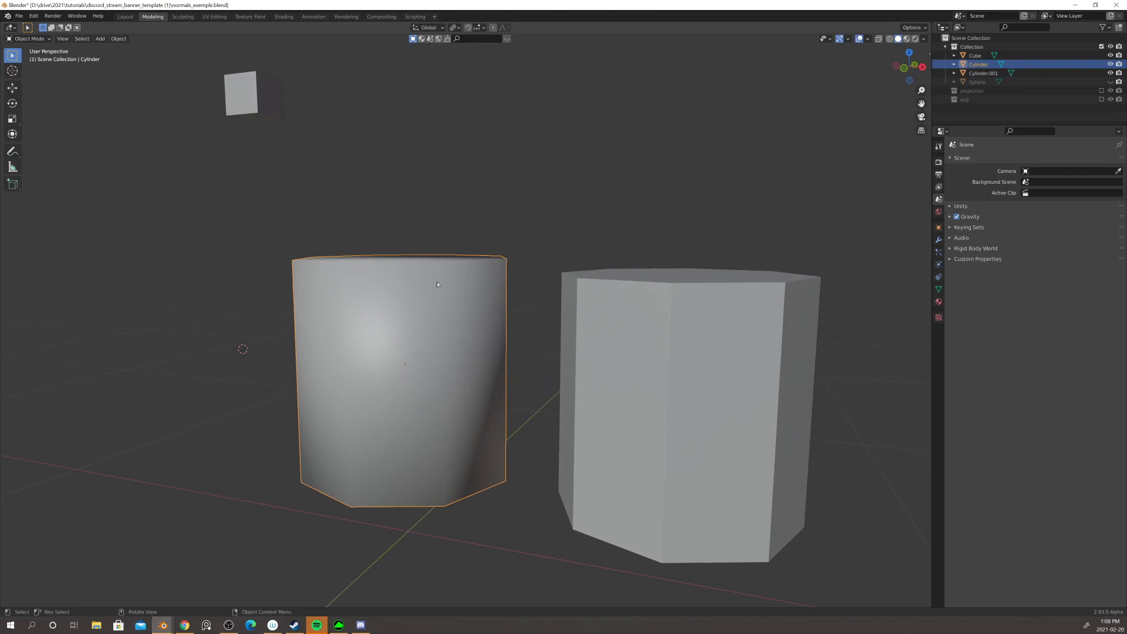
middle_click_drag(442, 303, 436, 316)
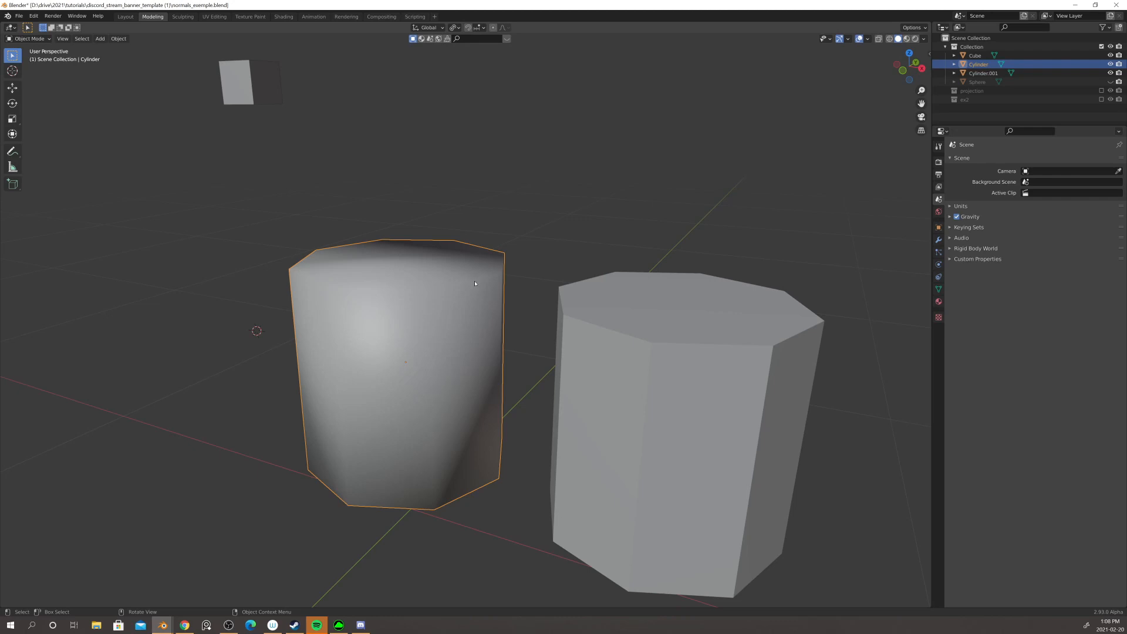
scroll(474, 284, "down", 2)
middle_click_drag(443, 310, 463, 328)
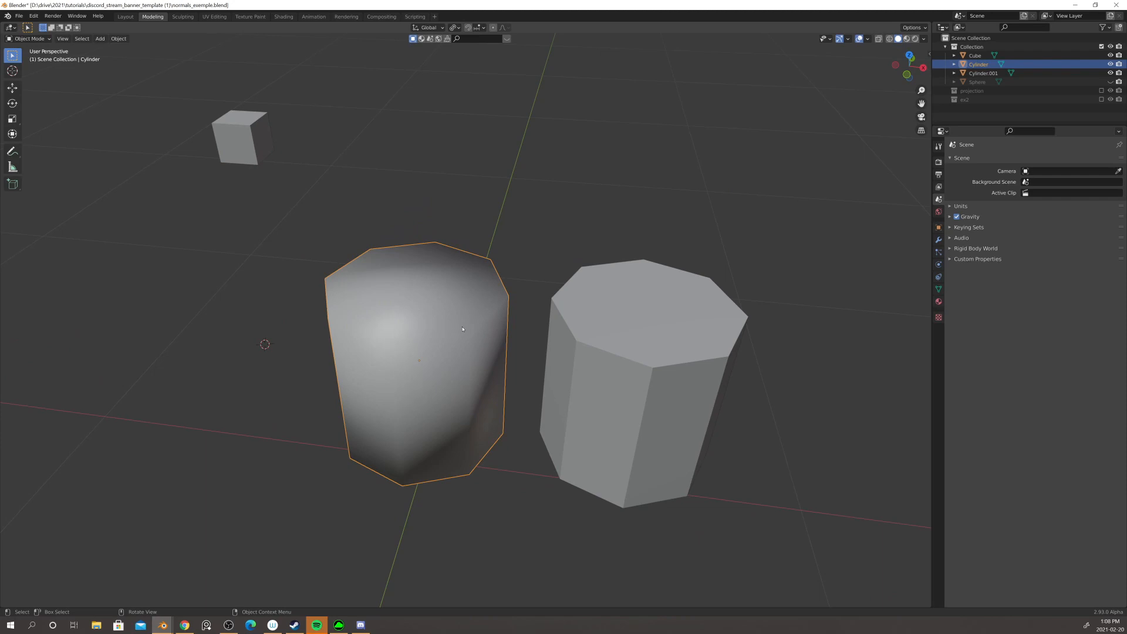
middle_click_drag(526, 309, 533, 307)
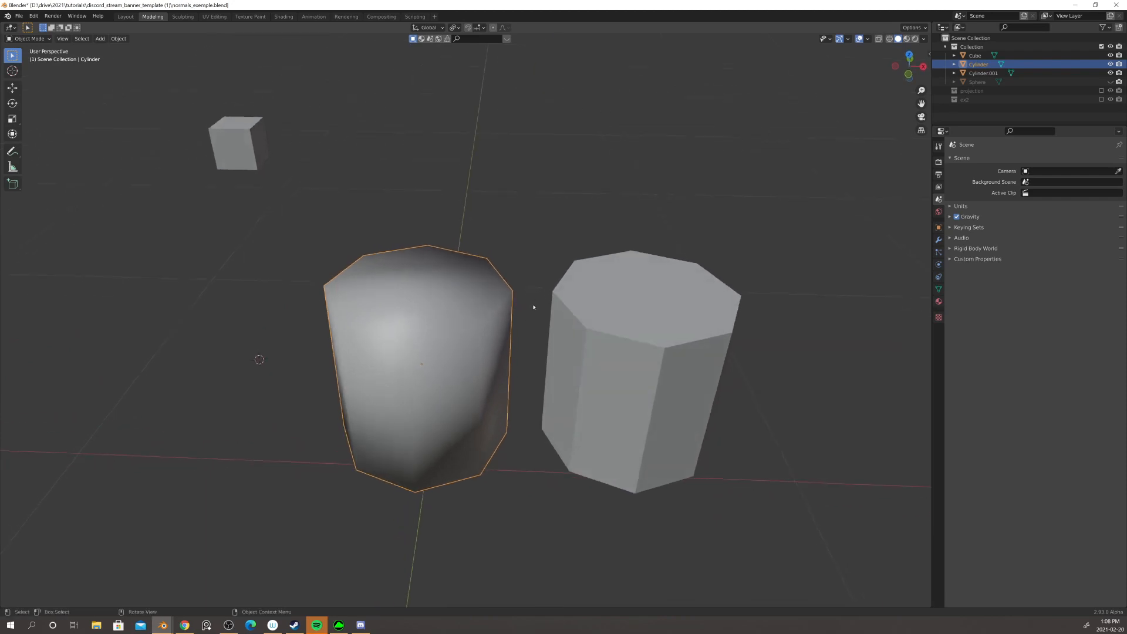
scroll(518, 309, "down", 2)
scroll(518, 309, "down", 2)
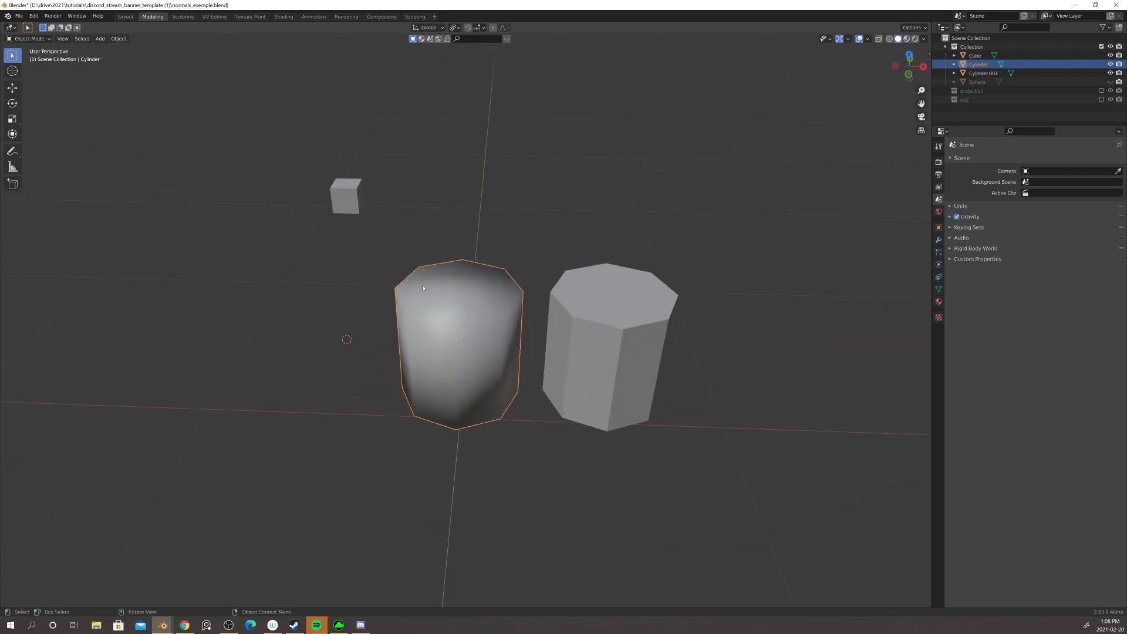
- Show the Sphere and hide it again, and enable the ex2 collection
left_click(1109, 82)
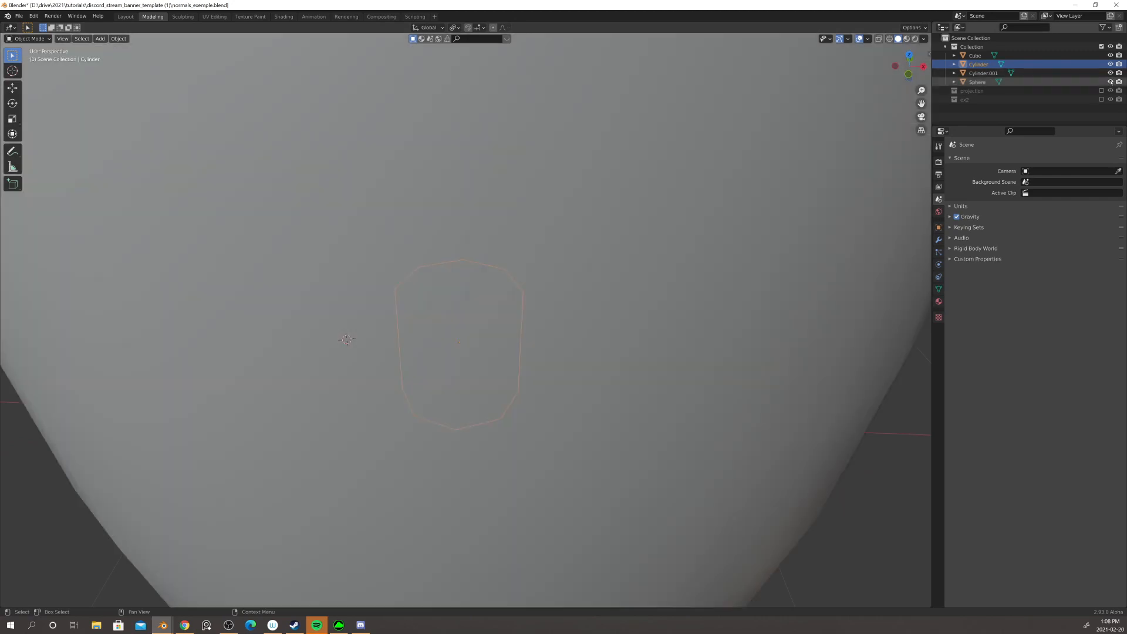
left_click(1109, 81)
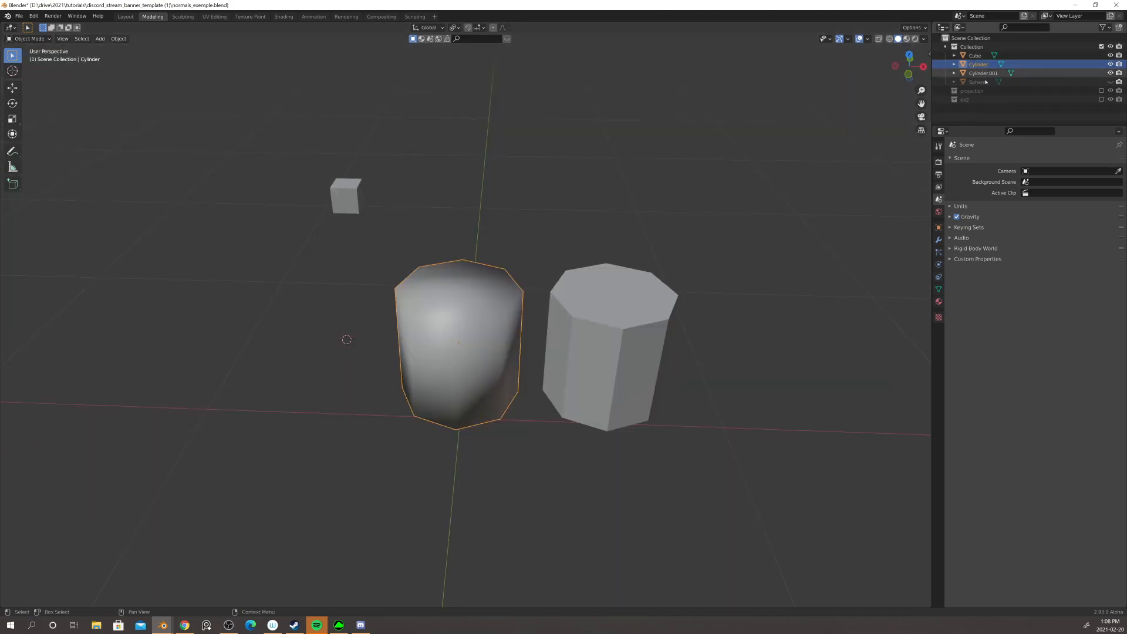
left_click(1101, 99)
middle_click_drag(649, 184, 520, 245)
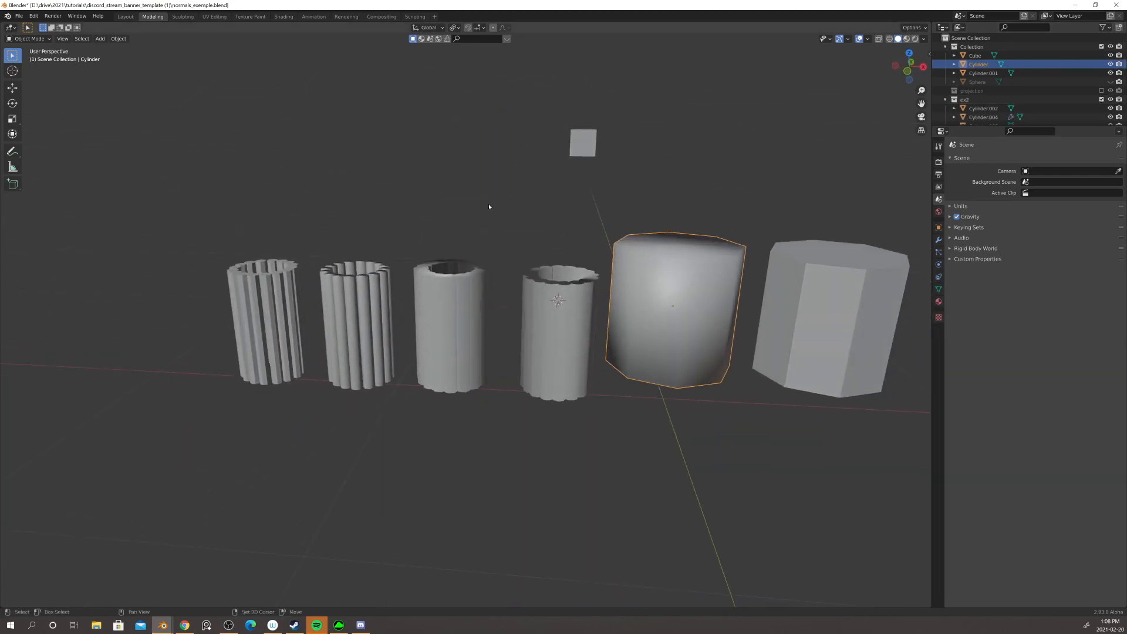
middle_click_drag(488, 206, 553, 208, "shift")
- Examine the normals on the ring of smooth-shaded rods, Cylinder.002, in Edit Mode
left_click(455, 290)
scroll(452, 286, "up", 4)
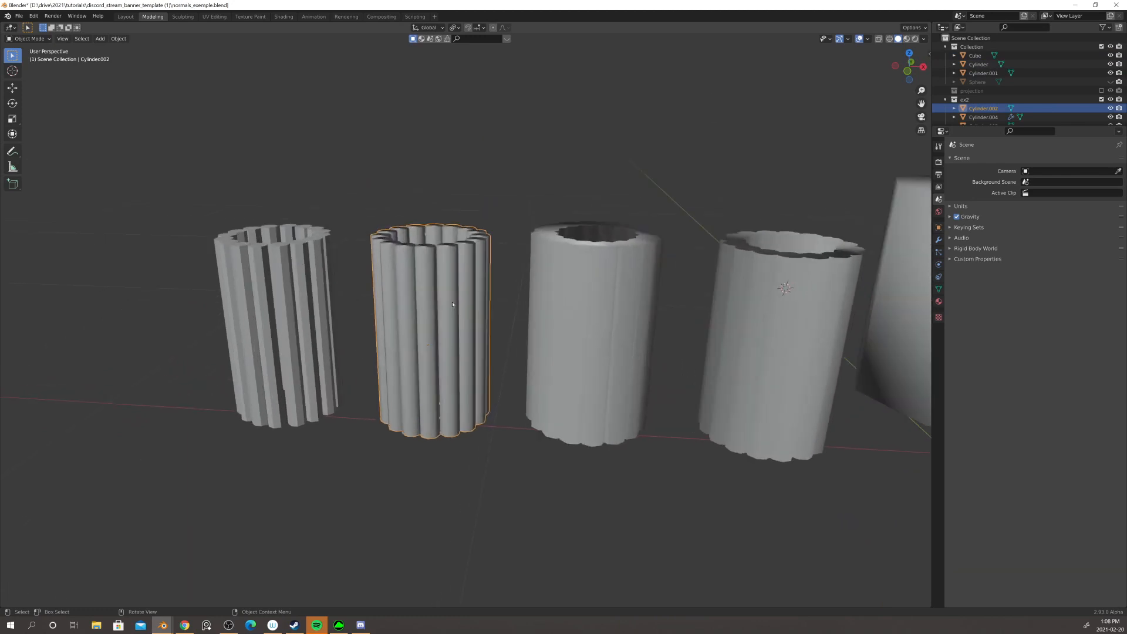
scroll(450, 284, "up", 4)
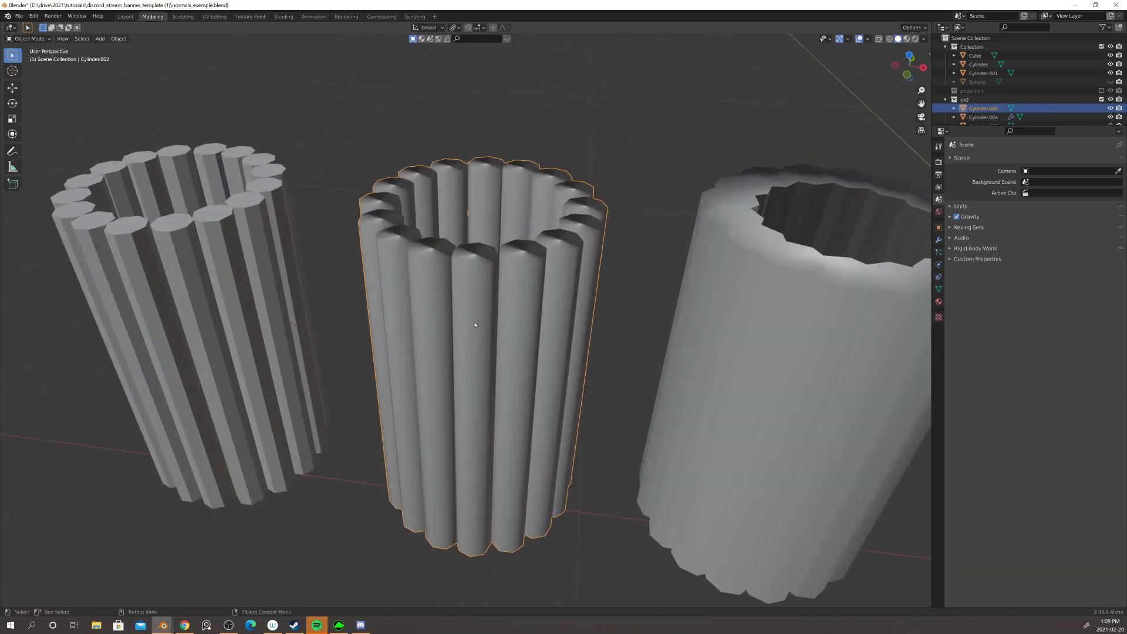
middle_click_drag(477, 324, 467, 271)
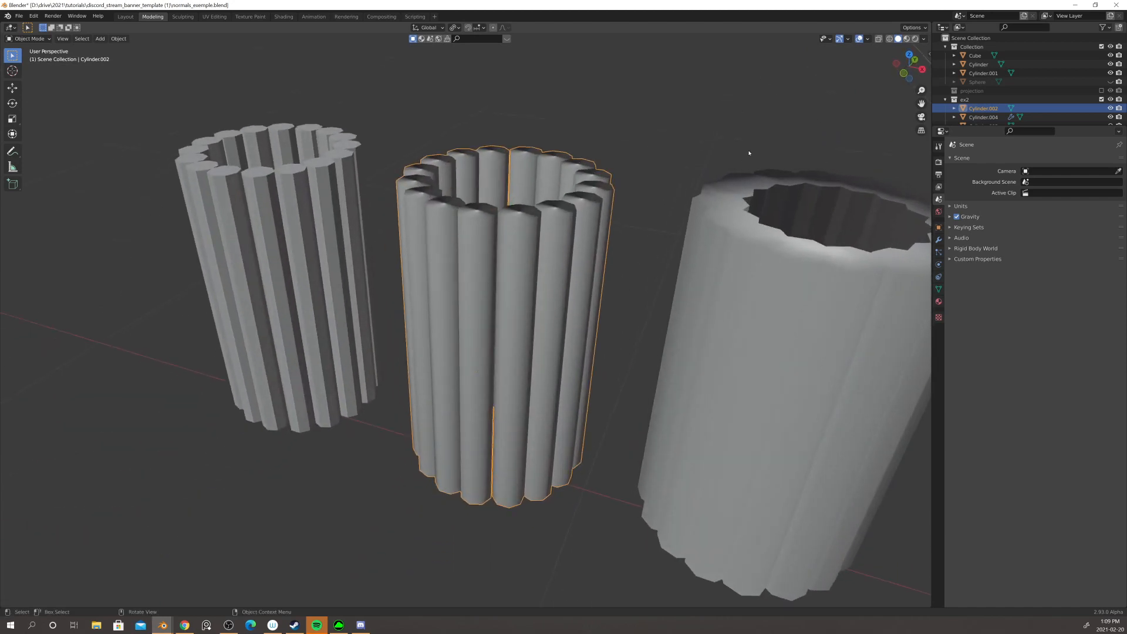
key("Tab")
middle_click_drag(504, 251, 469, 295)
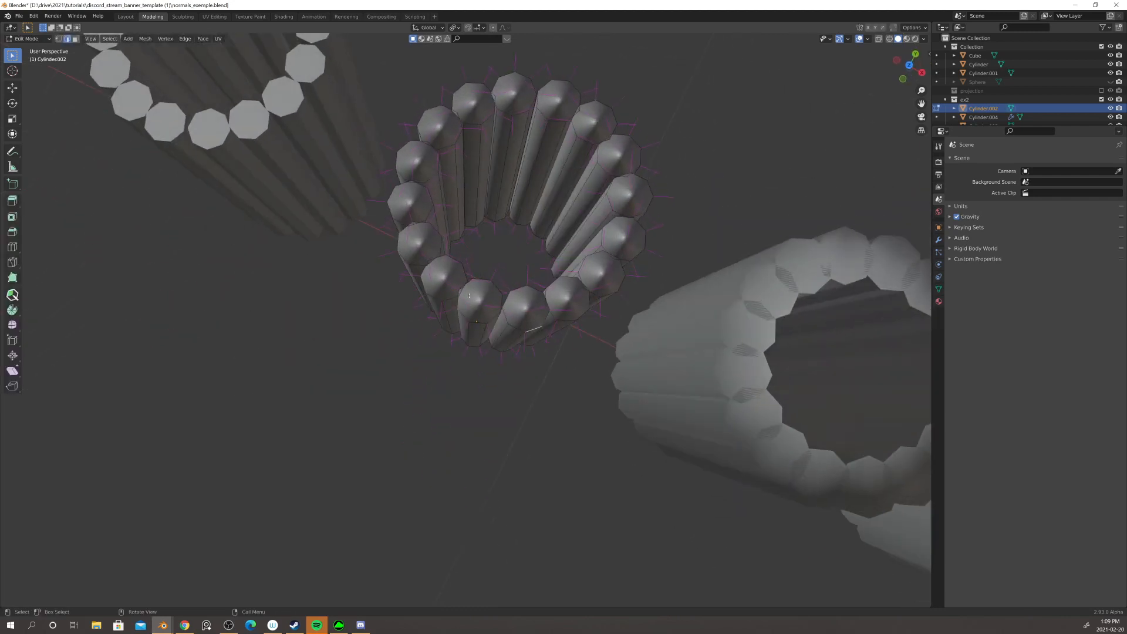
middle_click_drag(415, 266, 437, 346)
key("Tab")
- Examine the normals on the ring of flat-shaded rods, Cylinder.005, in Edit Mode
scroll(477, 268, "down", 2)
left_click(339, 272)
key("Tab")
middle_click_drag(234, 253, 362, 281, "shift")
scroll(362, 281, "up", 5)
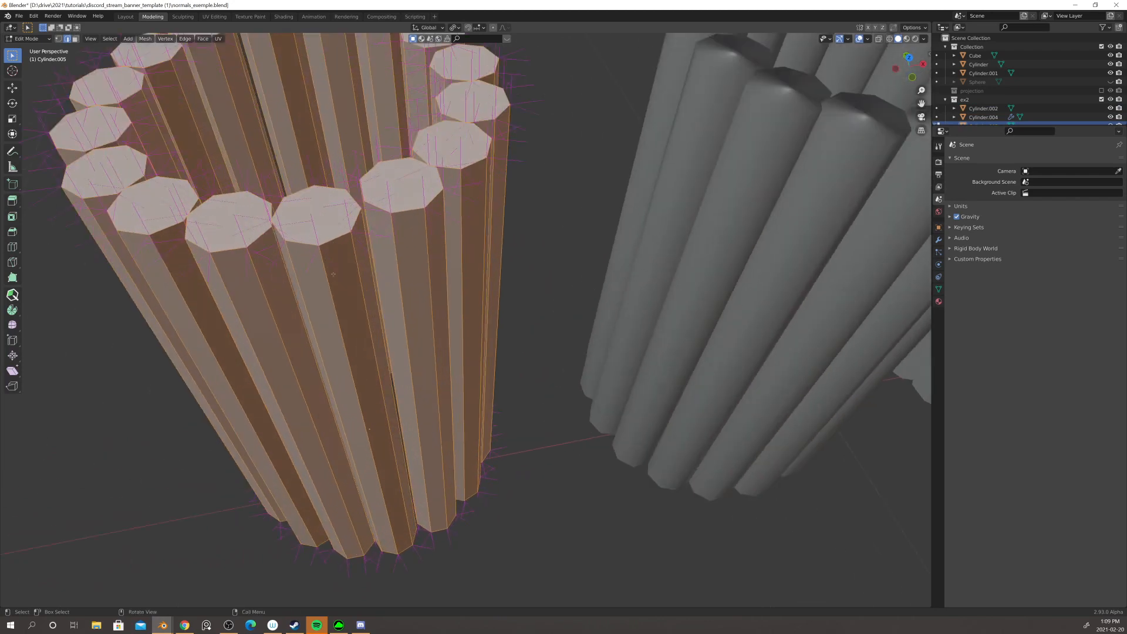
key("Tab")
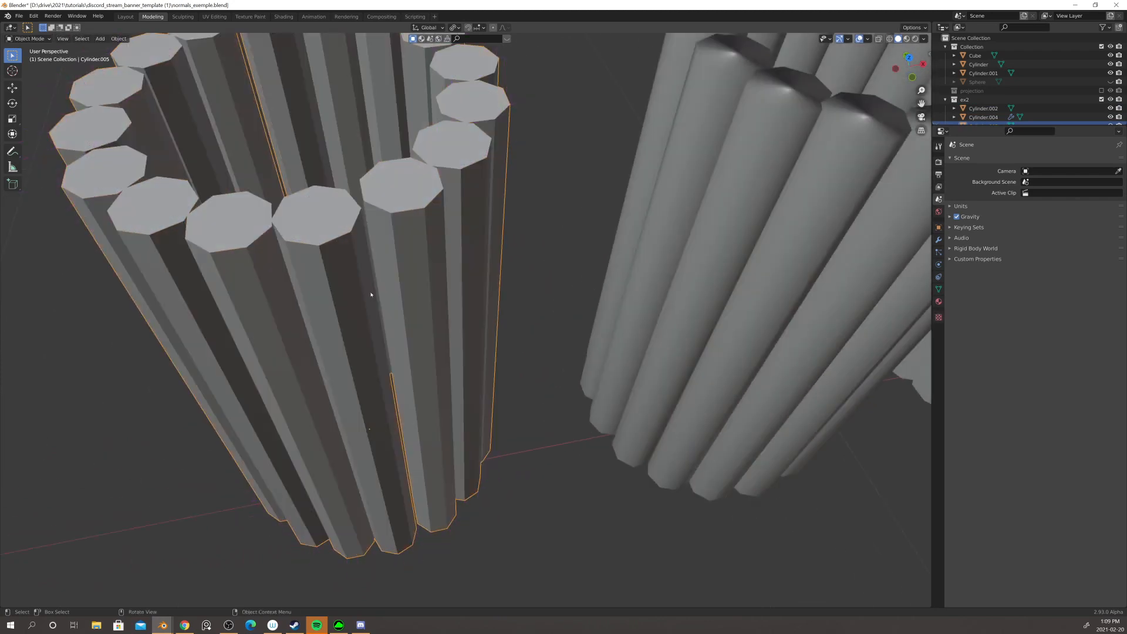
- Compare the flat-shaded and smooth-shaded rod rings with the other ribbed cylinders in the row
middle_click_drag(372, 294, 399, 246)
scroll(399, 252, "down", 5)
middle_click_drag(402, 311, 416, 332)
scroll(405, 305, "down", 4)
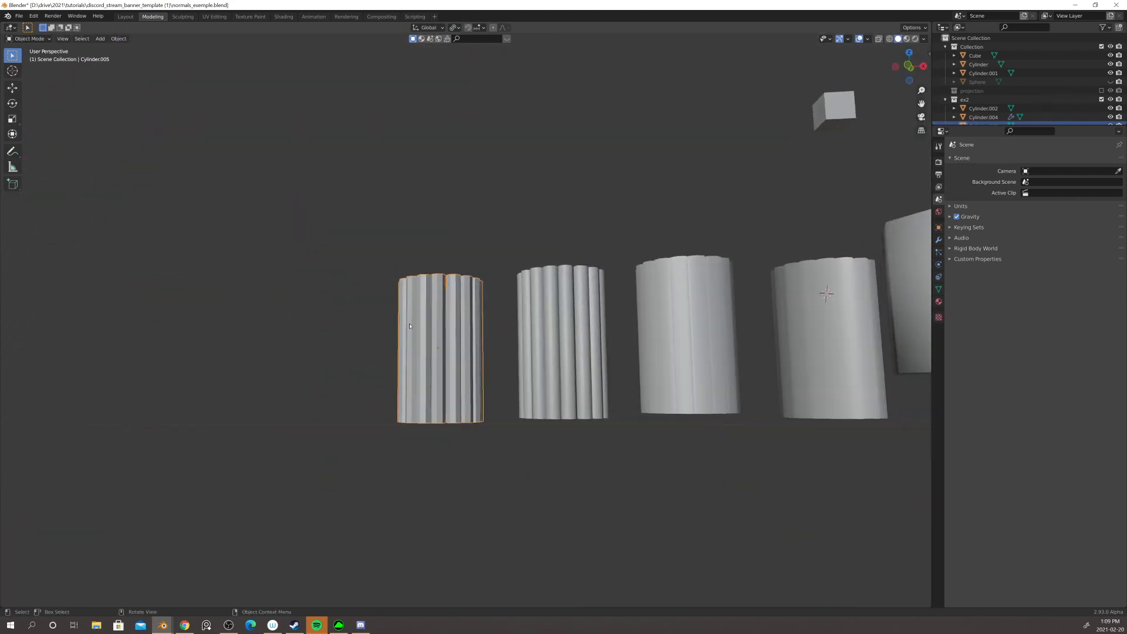
scroll(378, 314, "down", 4)
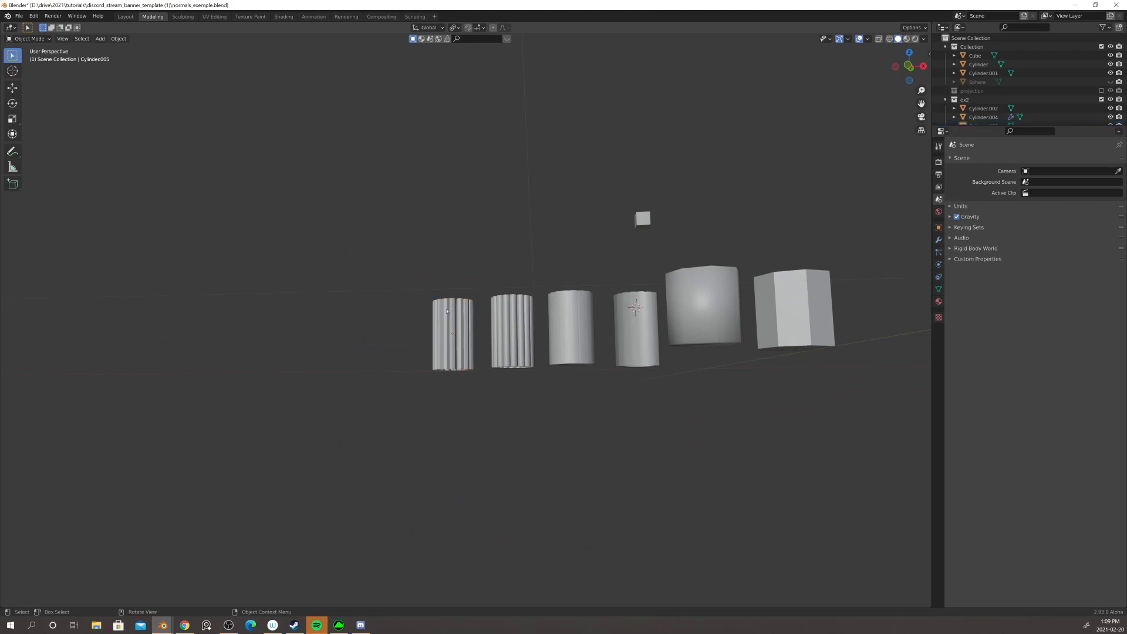
scroll(481, 342, "up", 6)
middle_click_drag(552, 352, 476, 327, "shift")
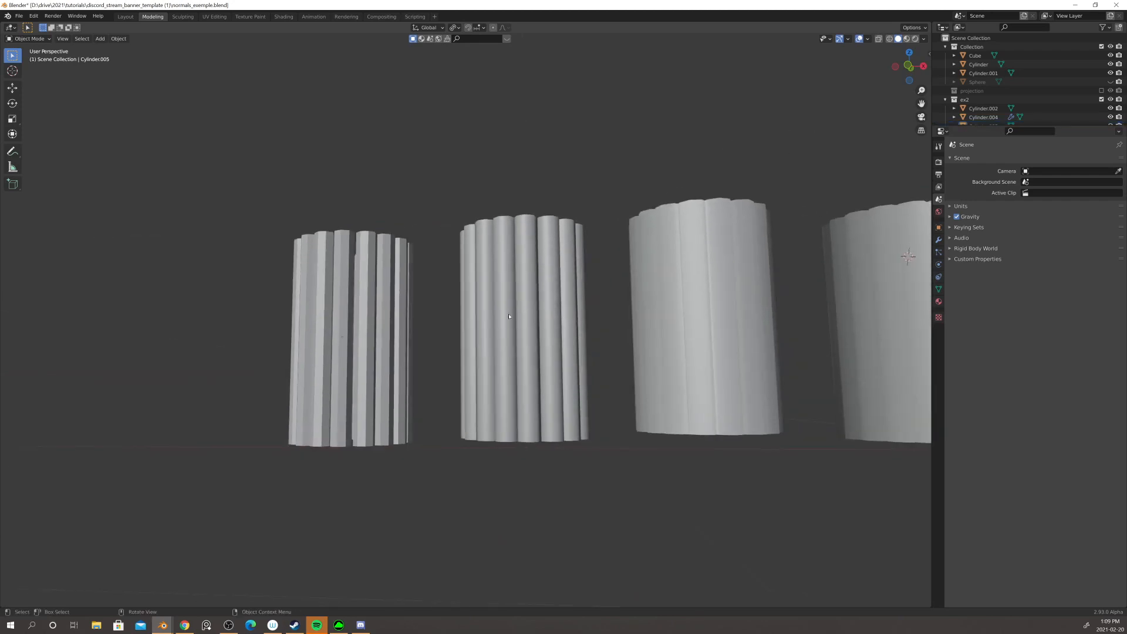
- Select the ribbed cylinder with soft shading, Cylinder.014, and inspect its surface and open rim
middle_click_drag(545, 333, 264, 288)
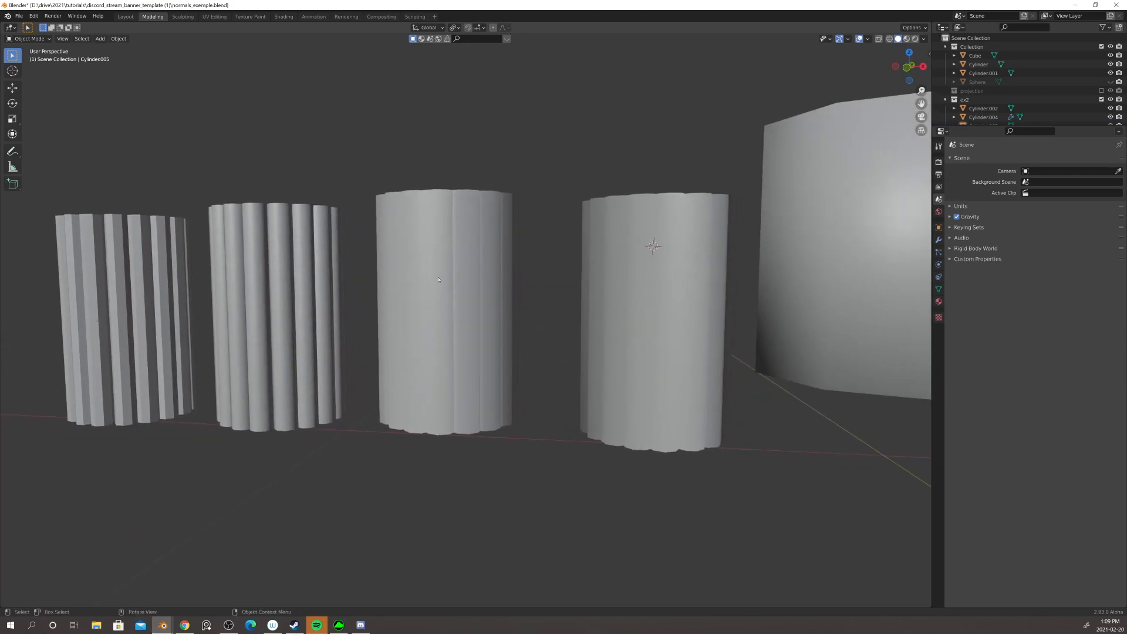
left_click(463, 296)
mouse_move(463, 295)
middle_mouse_down()
mouse_move(467, 322)
mouse_move(469, 302)
middle_mouse_up()
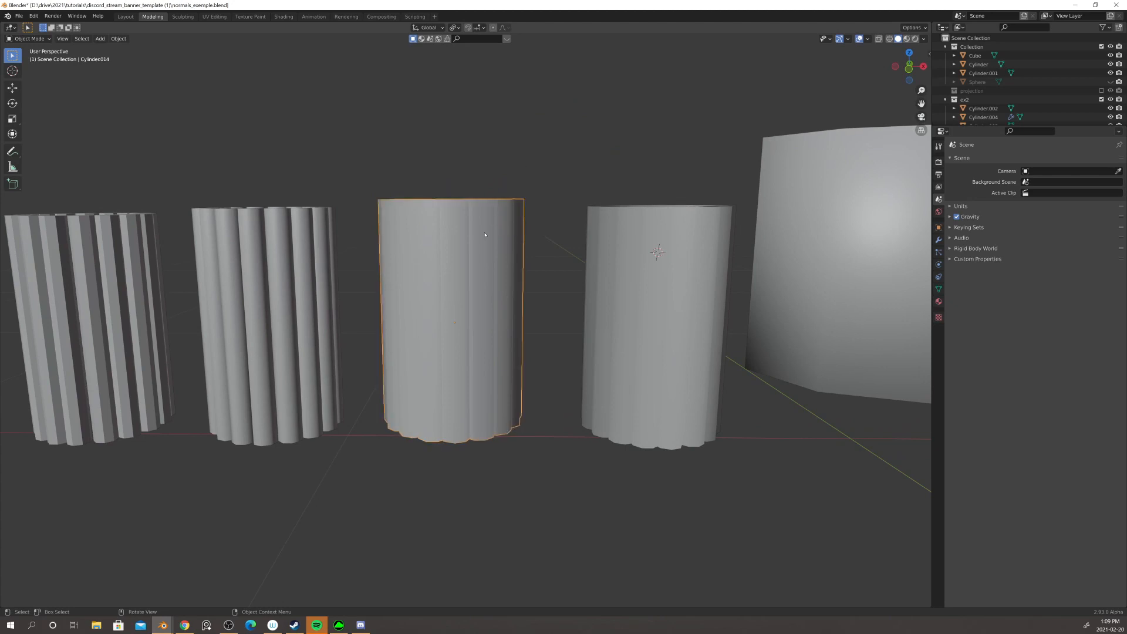
mouse_move(493, 247)
middle_mouse_down()
mouse_move(488, 275)
mouse_move(490, 253)
middle_mouse_up()
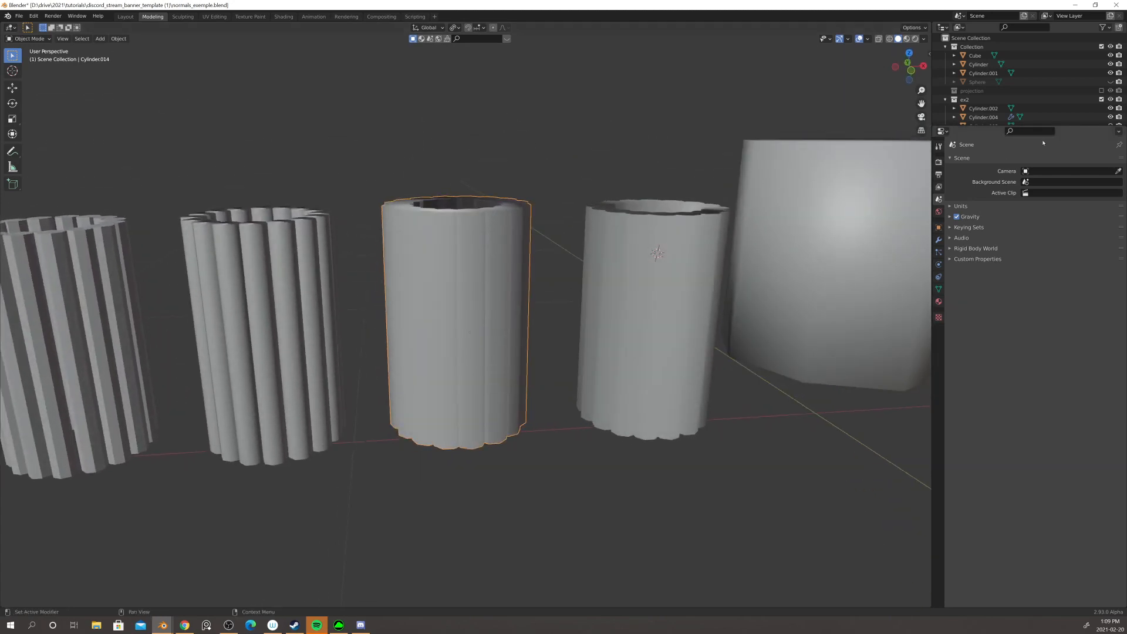
- Enable the projection collection, examine the rounded source cylinder Cylinder.003 over the ribbed one, and disable the collection again
left_click(1101, 91)
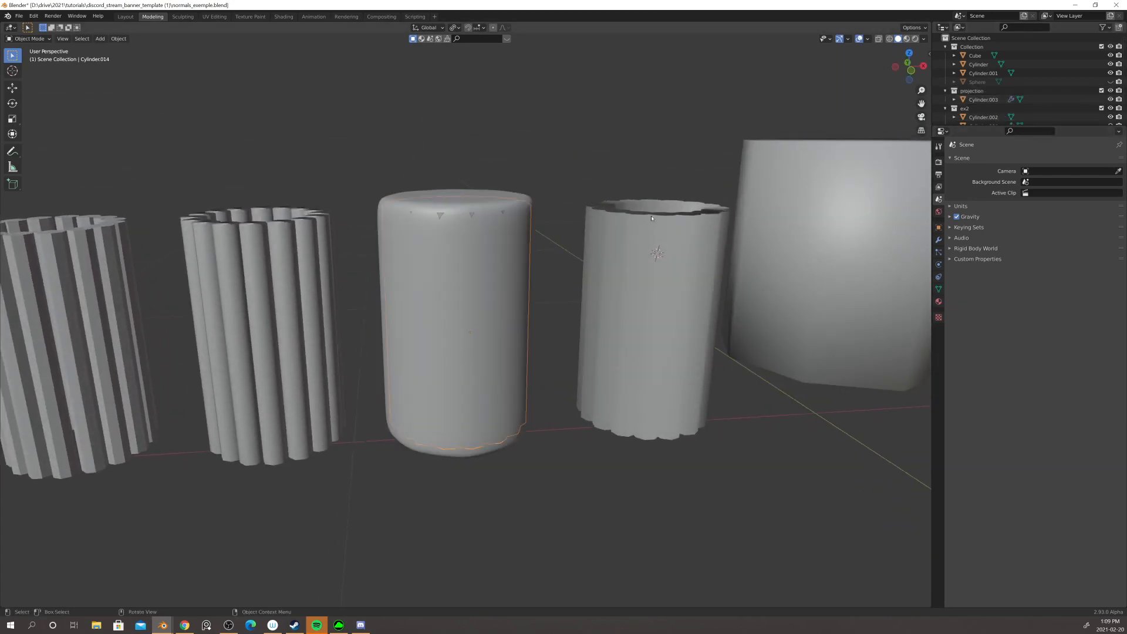
left_click(495, 195)
middle_click_drag(495, 195, 537, 223)
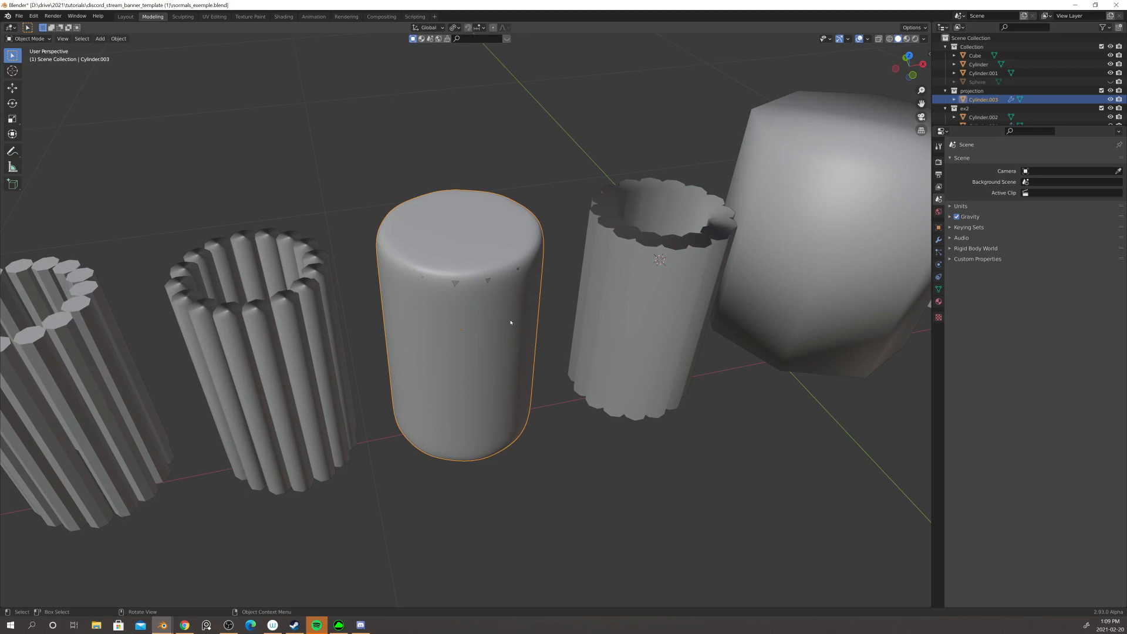
left_click(1101, 91)
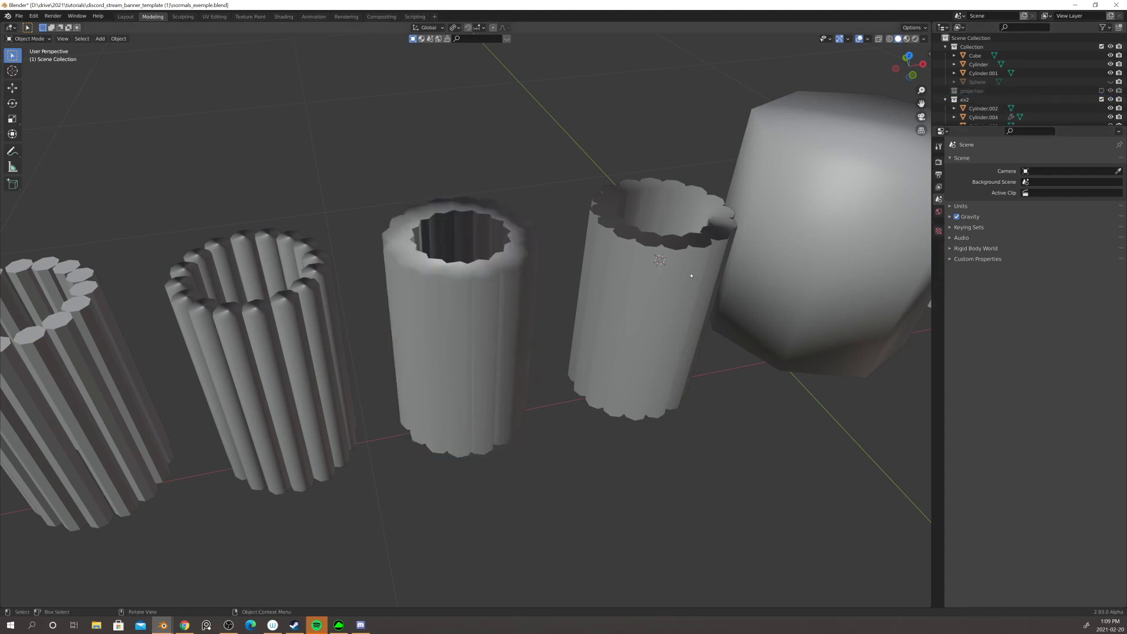
- Examine the rim and inner faces of the softly shaded ribbed cylinder against its neighbours
middle_click_drag(636, 294, 655, 270)
scroll(498, 239, "up", 5)
middle_click_drag(473, 216, 438, 319)
scroll(487, 289, "down", 5)
scroll(497, 276, "down", 3)
scroll(459, 287, "up", 4)
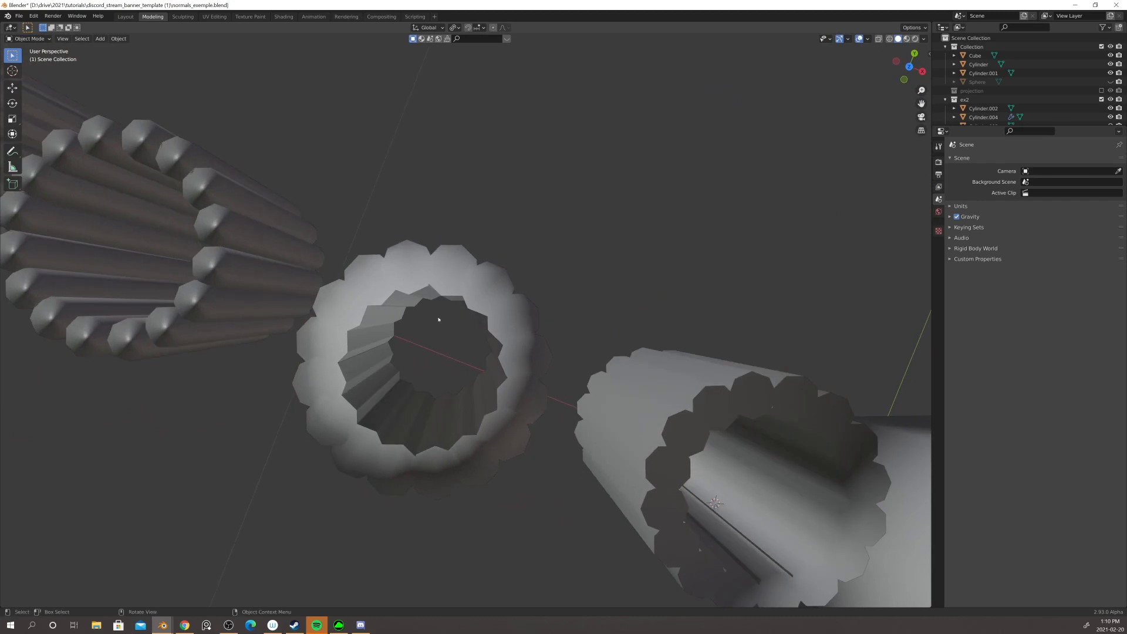
middle_click_drag(441, 256, 493, 180)
scroll(431, 221, "down", 3)
- Lower the Cube about 0.2 m toward the ribbed Cylinder.004 and reselect that cylinder to check its shading
left_click(463, 320)
scroll(445, 325, "up", 2)
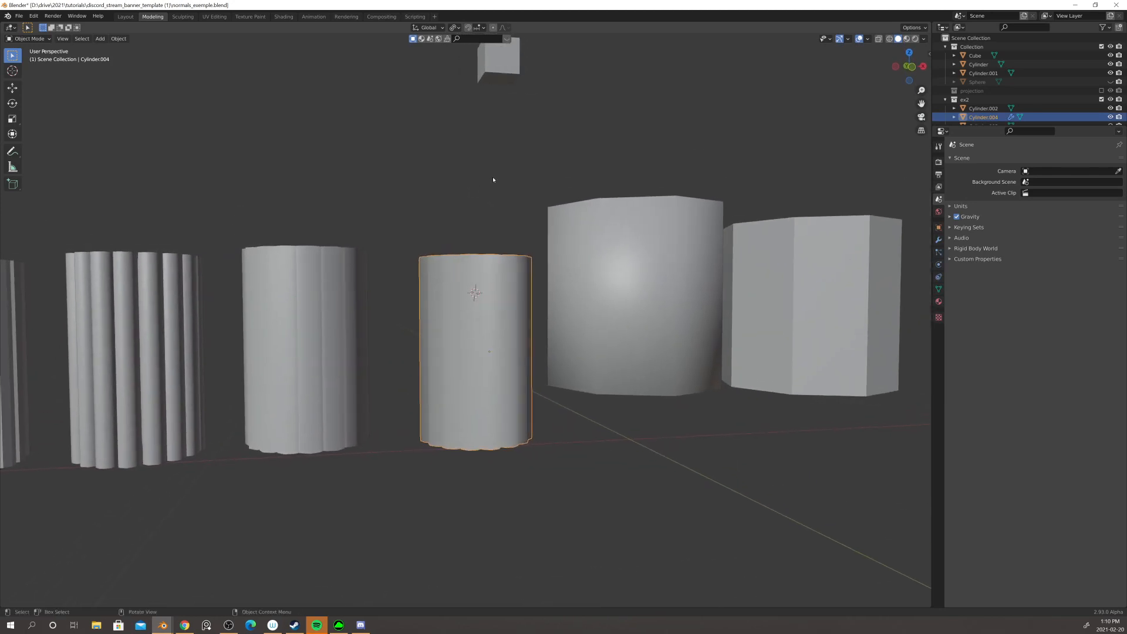
left_click(504, 74)
middle_click_drag(524, 202, 521, 200, "shift")
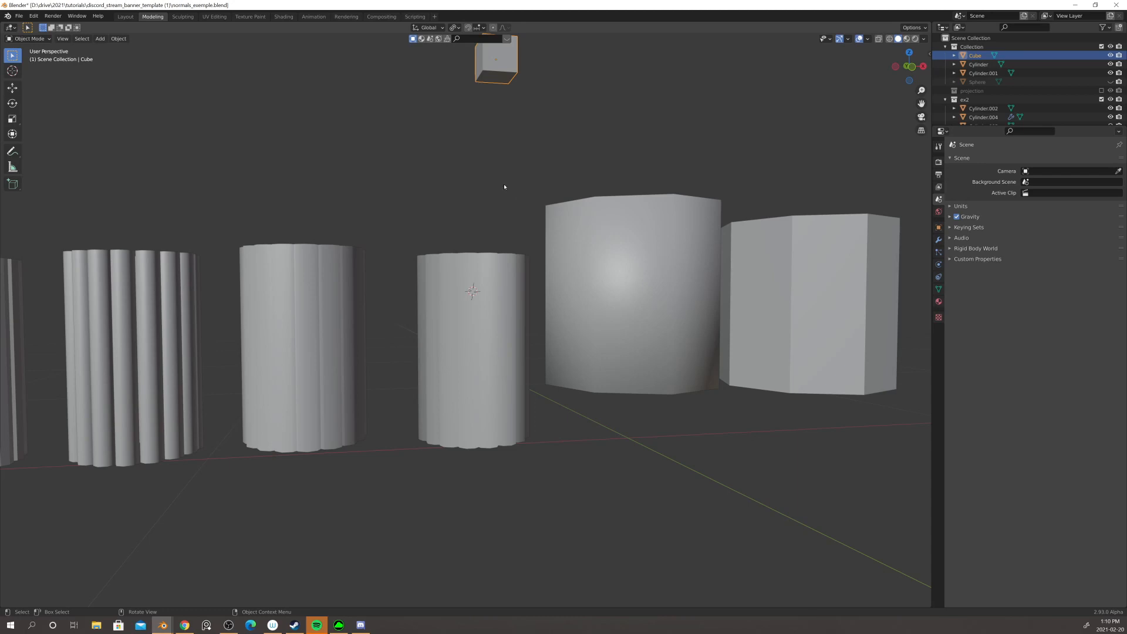
scroll(504, 186, "down", 1)
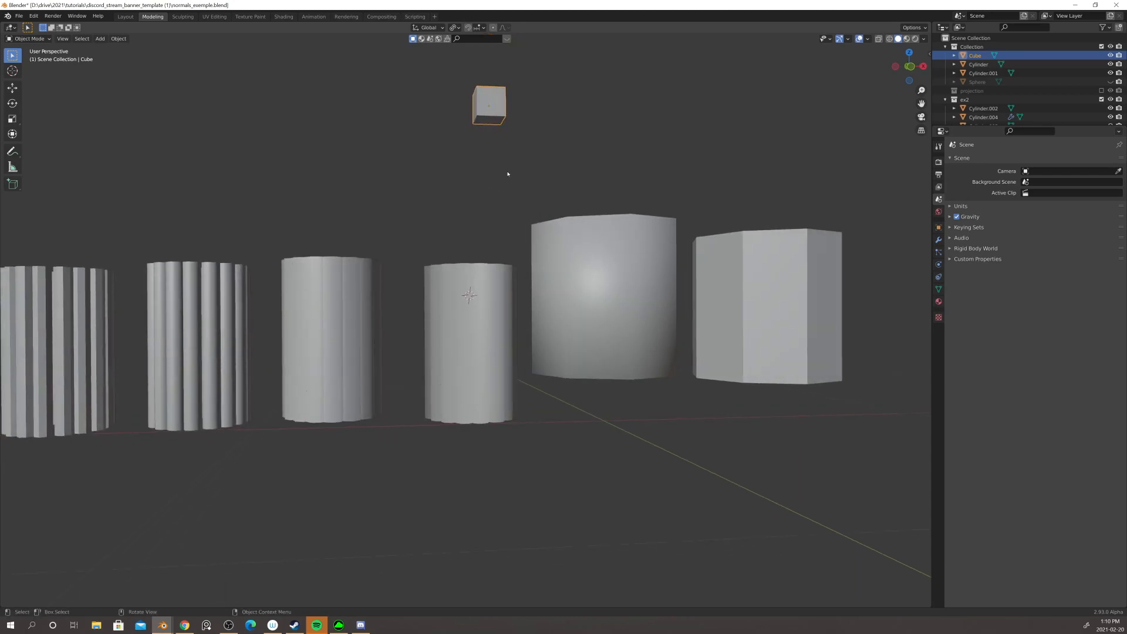
key("g")
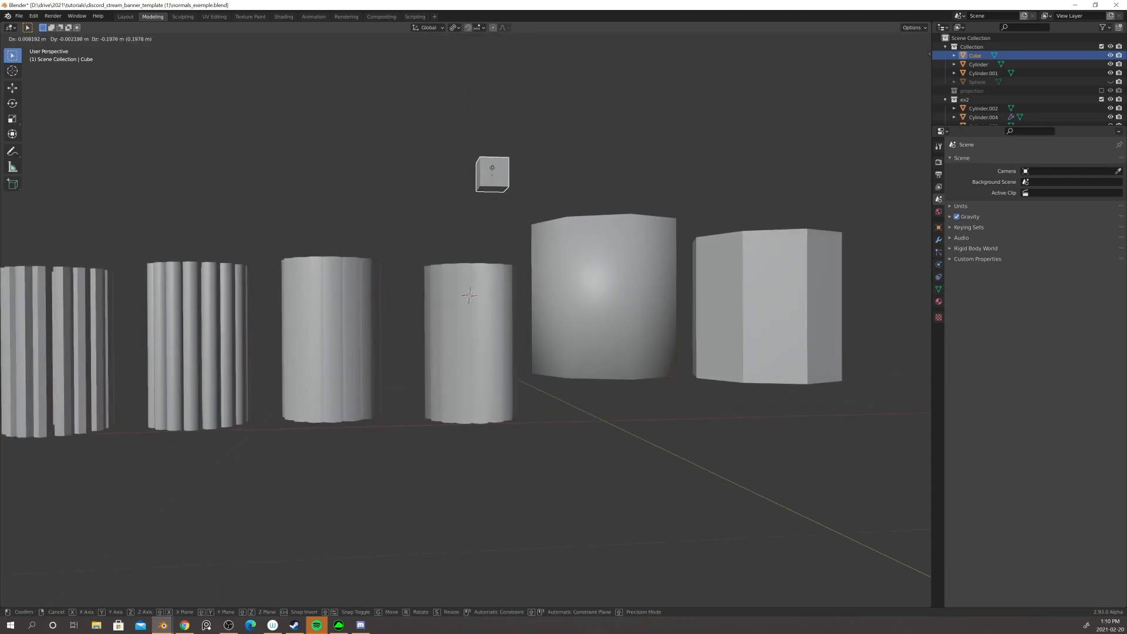
left_click(491, 174)
left_click(482, 268)
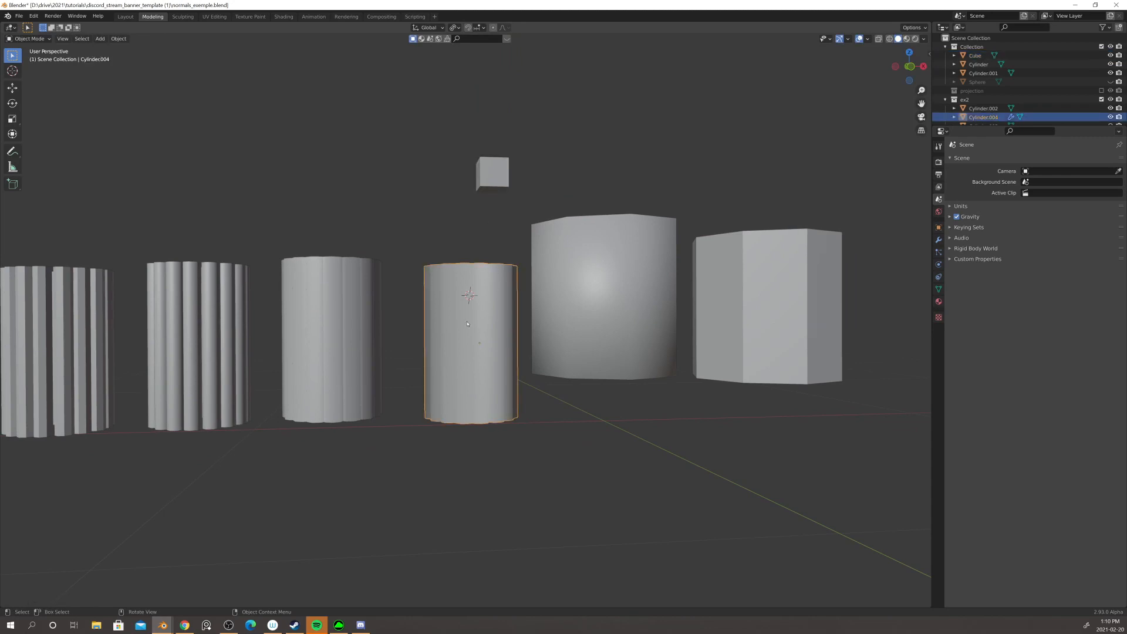
scroll(486, 328, "down", 1)
middle_click_drag(486, 327, 467, 279)
- Select the Cube and move it repeatedly around the space above Cylinder.004 to shift that cylinder's shading
left_click(488, 227)
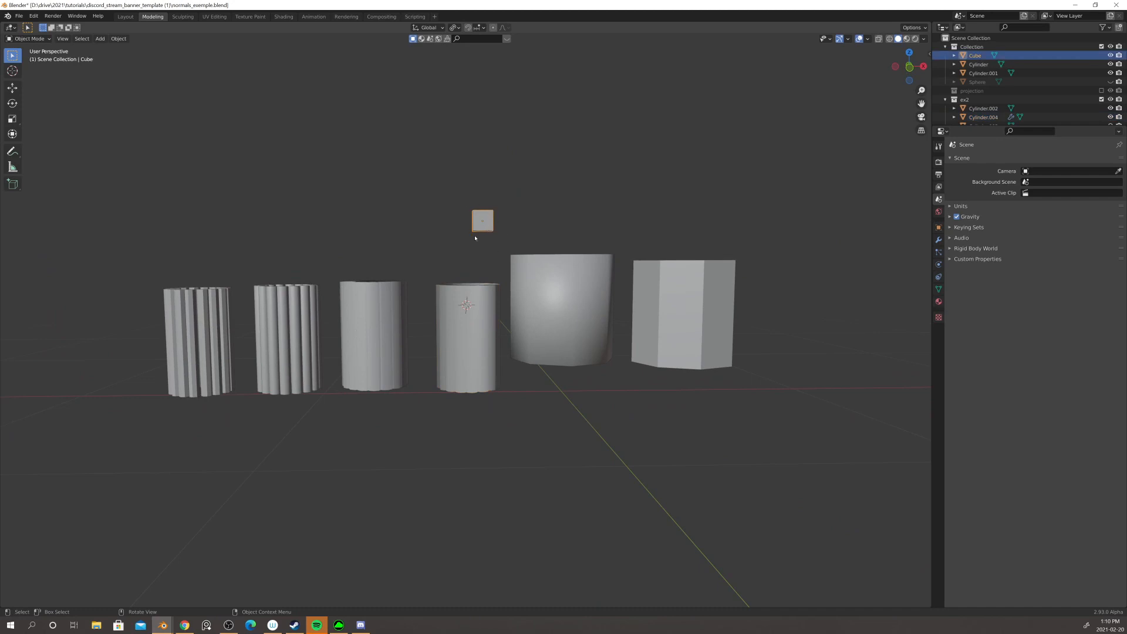
middle_click_drag(475, 237, 586, 247)
key("g")
left_click(512, 240)
key("g")
left_click(483, 207)
key("g")
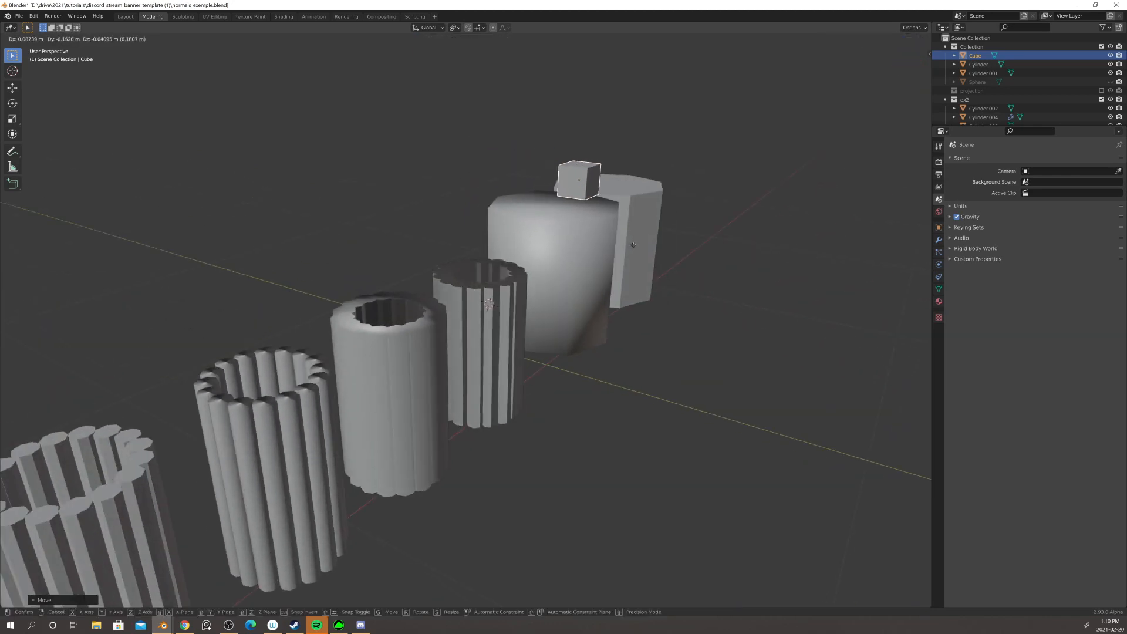
left_click(477, 235)
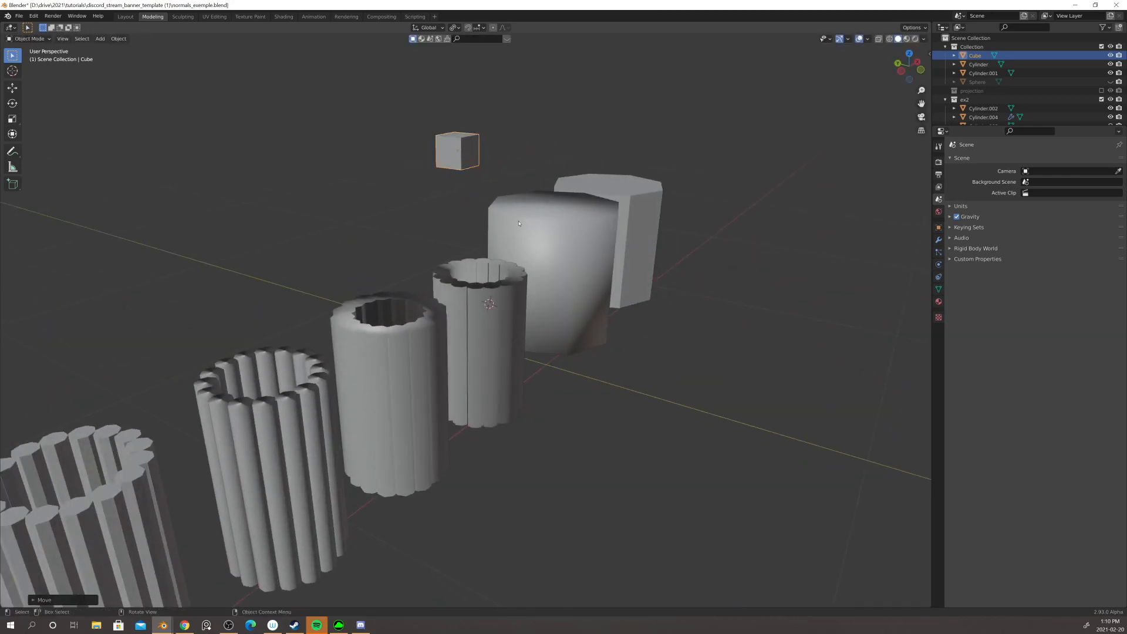
- Move the Cube from side to side along the cylinder row, placing it above Cylinder.004
mouse_move(477, 235)
middle_mouse_down()
mouse_move(487, 234)
mouse_move(435, 234)
mouse_move(470, 220)
middle_mouse_up()
key("g")
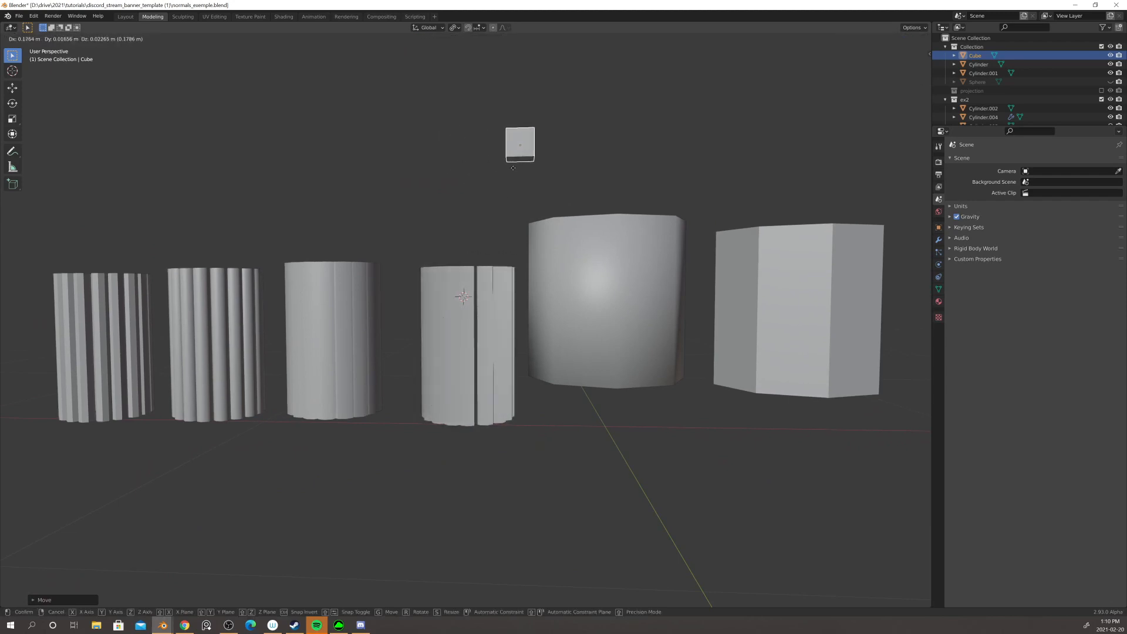
left_click(453, 163)
middle_click_drag(426, 181, 417, 211)
key("g")
left_click(599, 189)
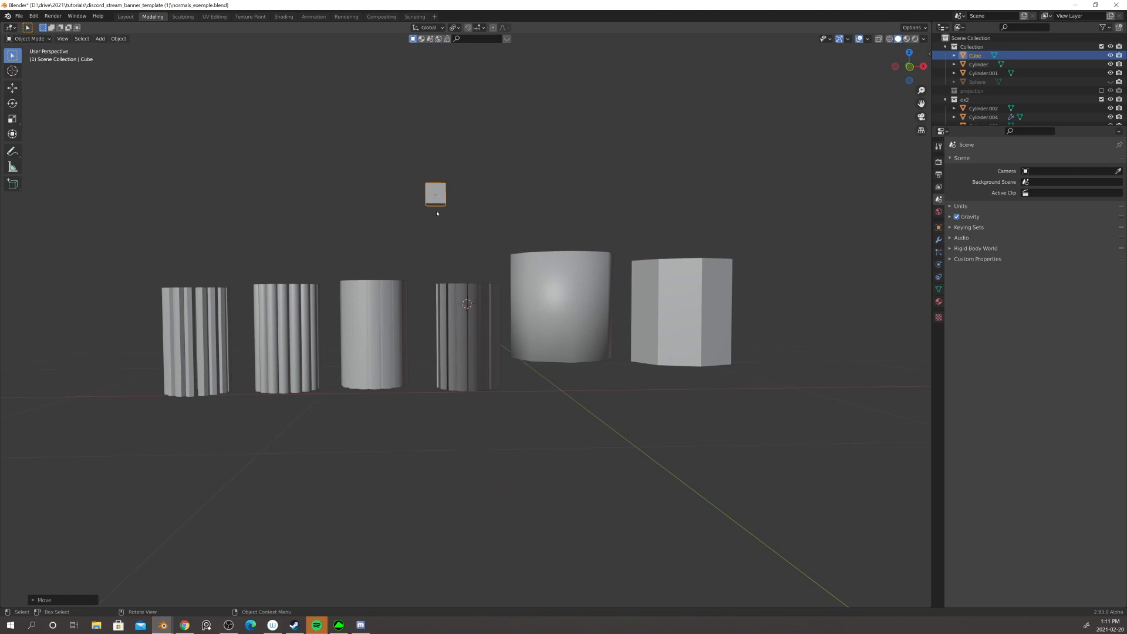
key("g")
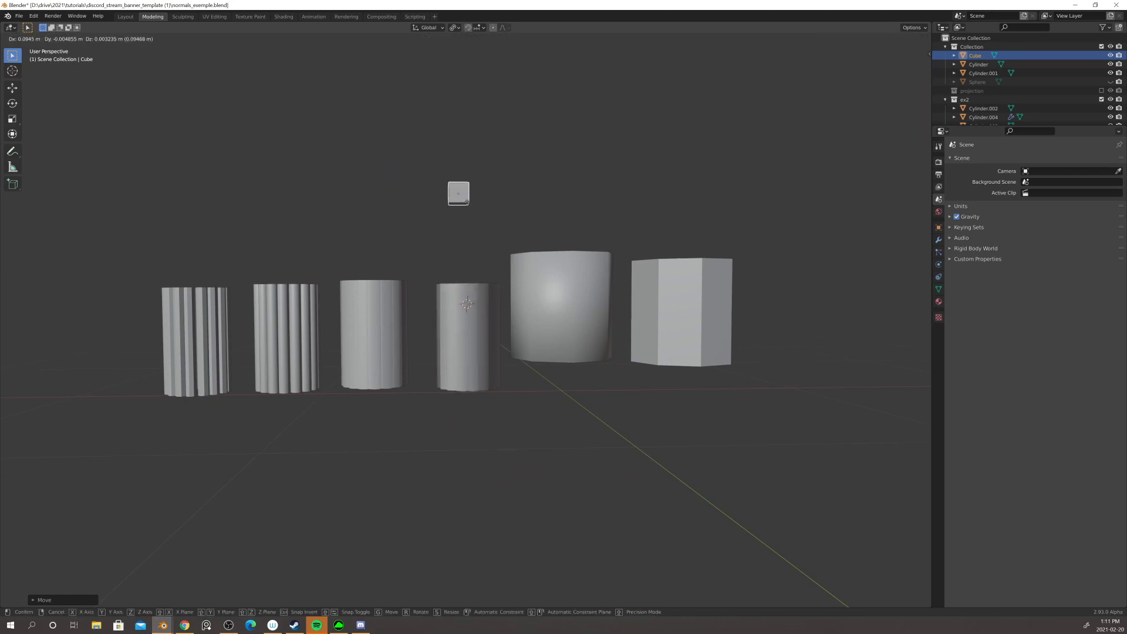
left_click(466, 203)
- Move the Cube to different sides of Cylinder.004 and check the shading from angled views
middle_click_drag(474, 238, 396, 281)
key("g")
left_click(253, 250)
middle_click_drag(253, 249, 470, 235)
key("g")
left_click(381, 203)
key("g")
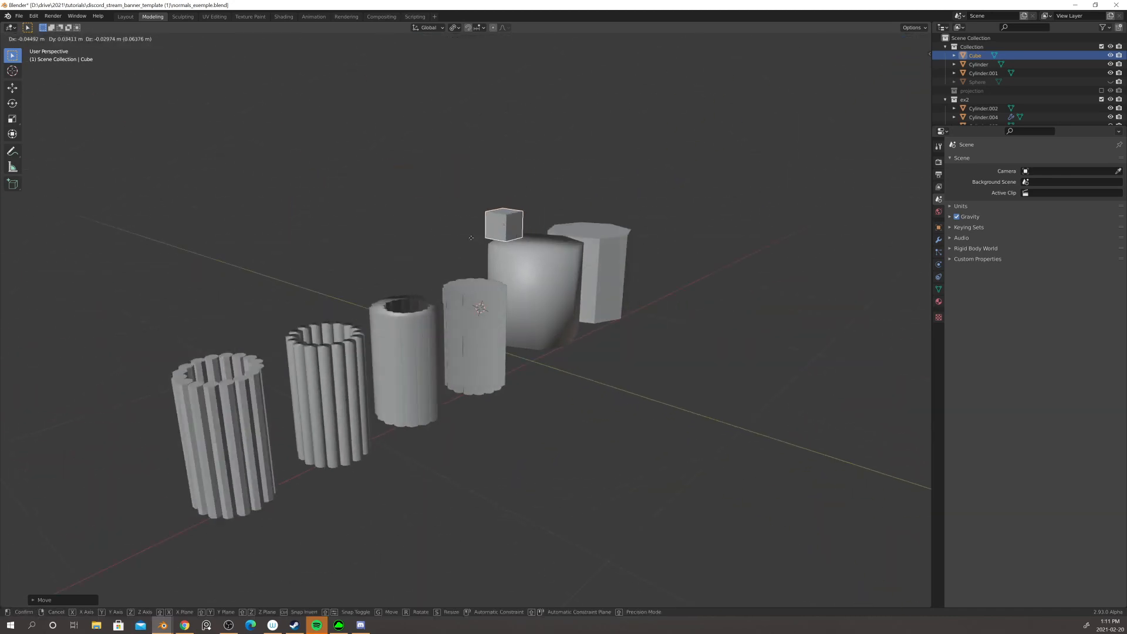
left_click(469, 237)
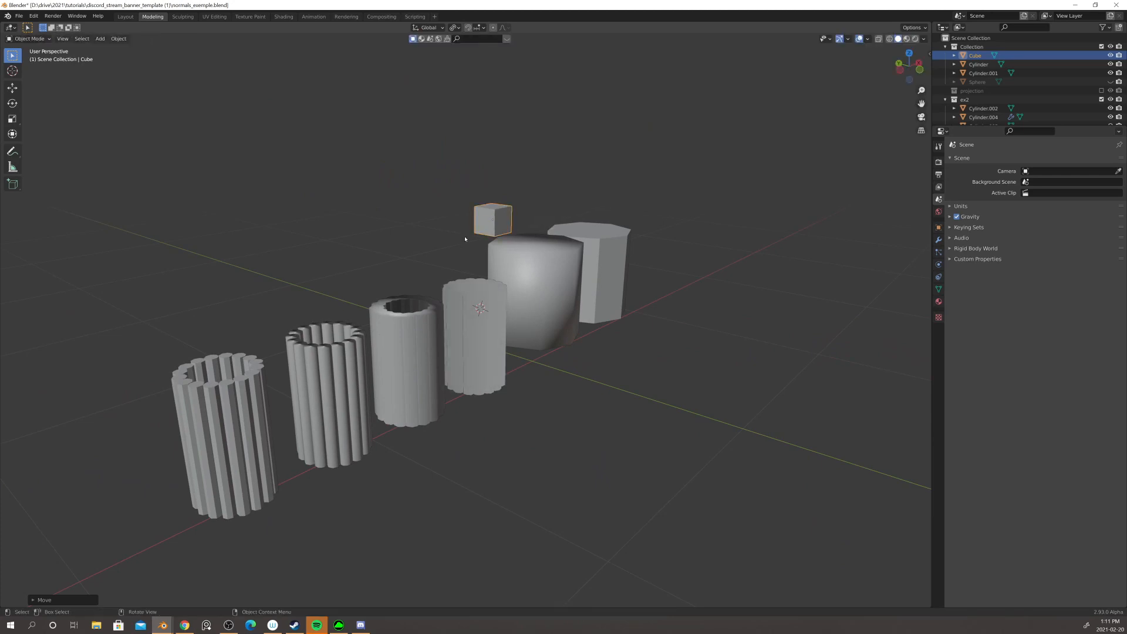
- Shift the Cube above Cylinder.004 from the front and inspect the shading seams on its ribs
middle_click_drag(511, 270, 434, 241)
key("g")
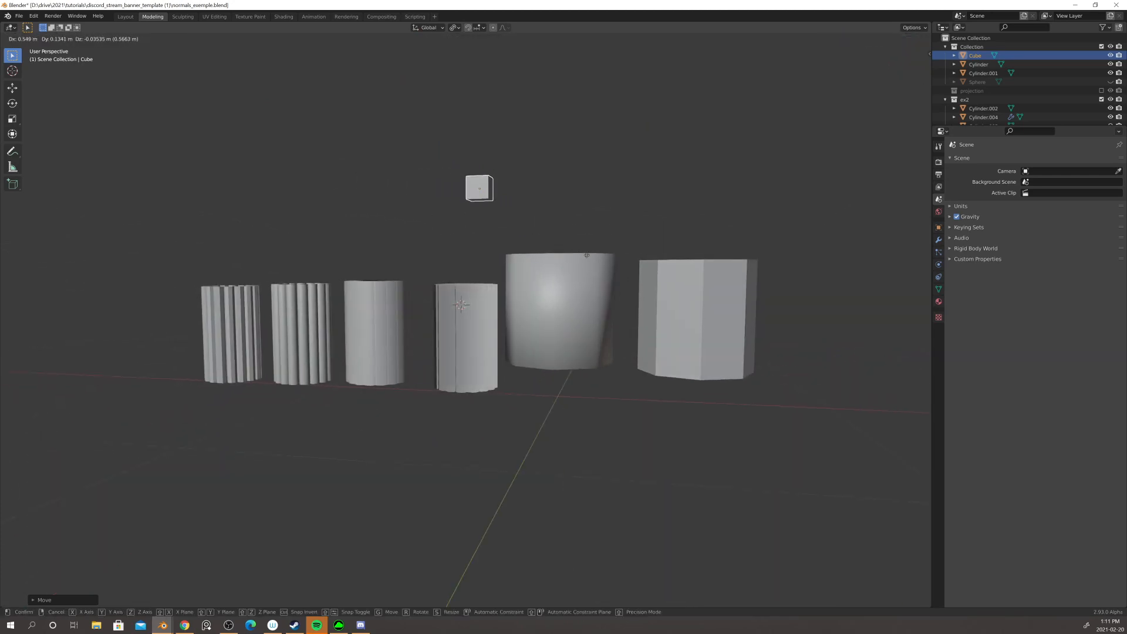
left_click(572, 271)
scroll(561, 314, "up", 5)
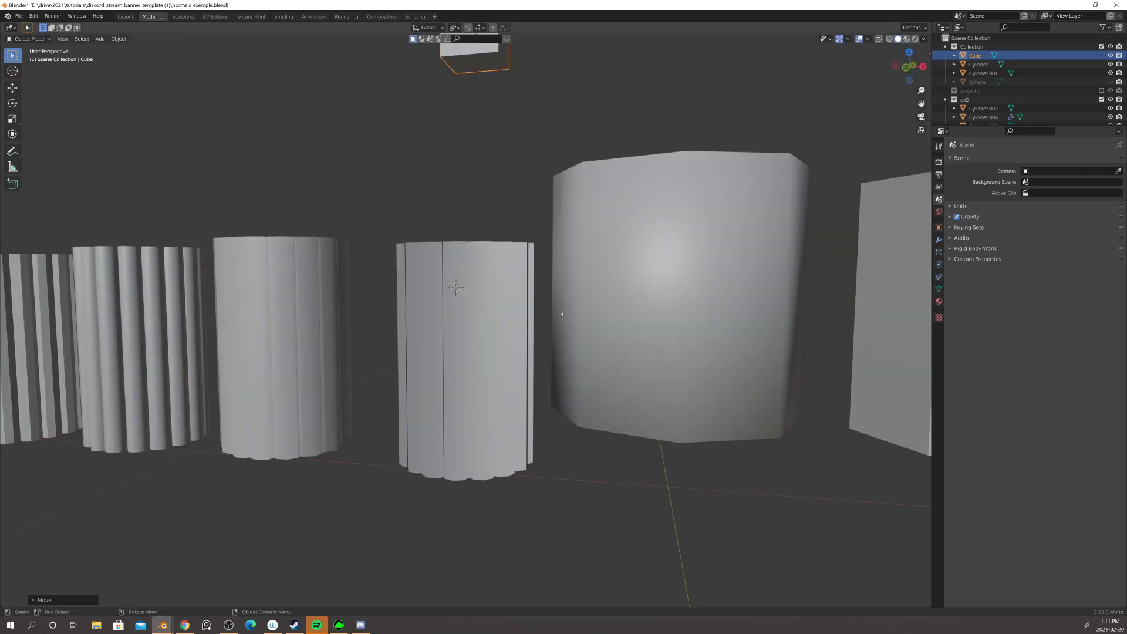
scroll(561, 314, "down", 4)
middle_click_drag(506, 300, 474, 318, "shift")
- Reposition the Cube over the open top of Cylinder.004 and examine the cylinder's changed shading up close
key("g")
left_click(479, 256)
key("g")
left_click(433, 217)
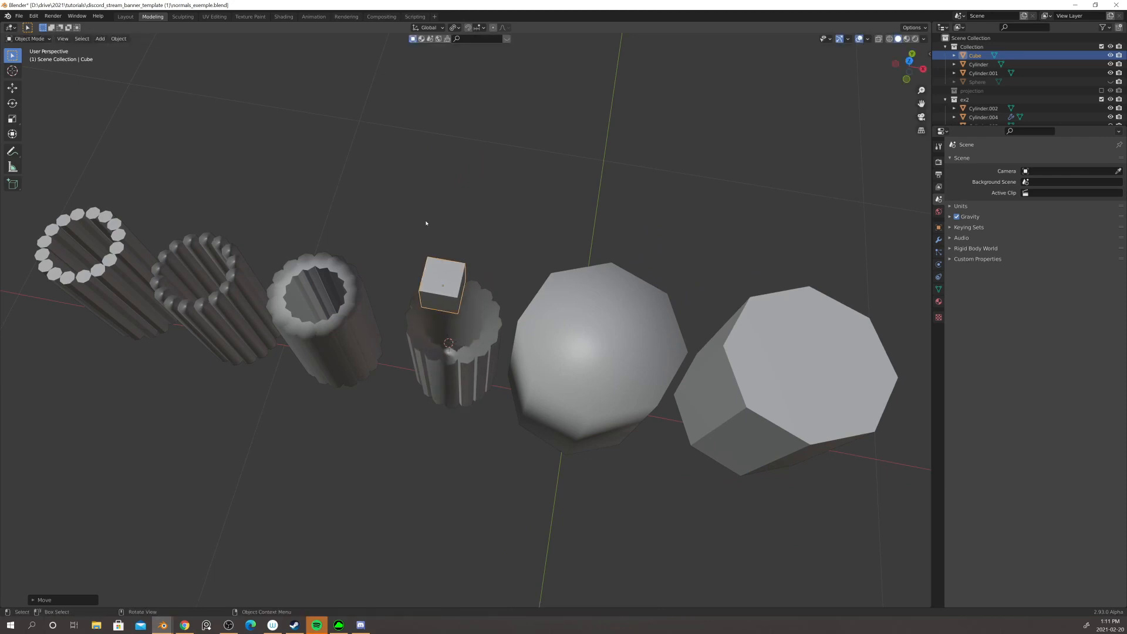
scroll(440, 282, "down", 3)
middle_click_drag(454, 360, 460, 317)
scroll(459, 317, "up", 5)
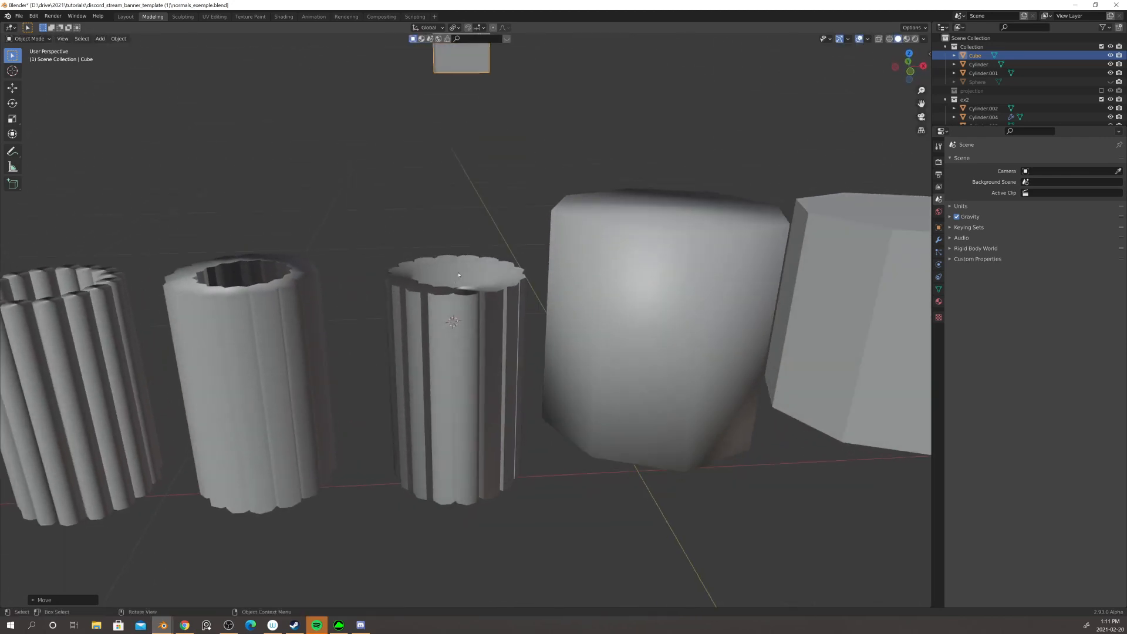
scroll(461, 283, "down", 4)
- Move the Cube away from Cylinder.004 and back, leaving it raised above that cylinder
key("g")
middle_click_drag(461, 283, 498, 239)
left_click(466, 226)
key("g")
left_click(390, 251)
key("g")
left_click(468, 226)
scroll(471, 258, "down", 3)
scroll(463, 258, "up", 2)
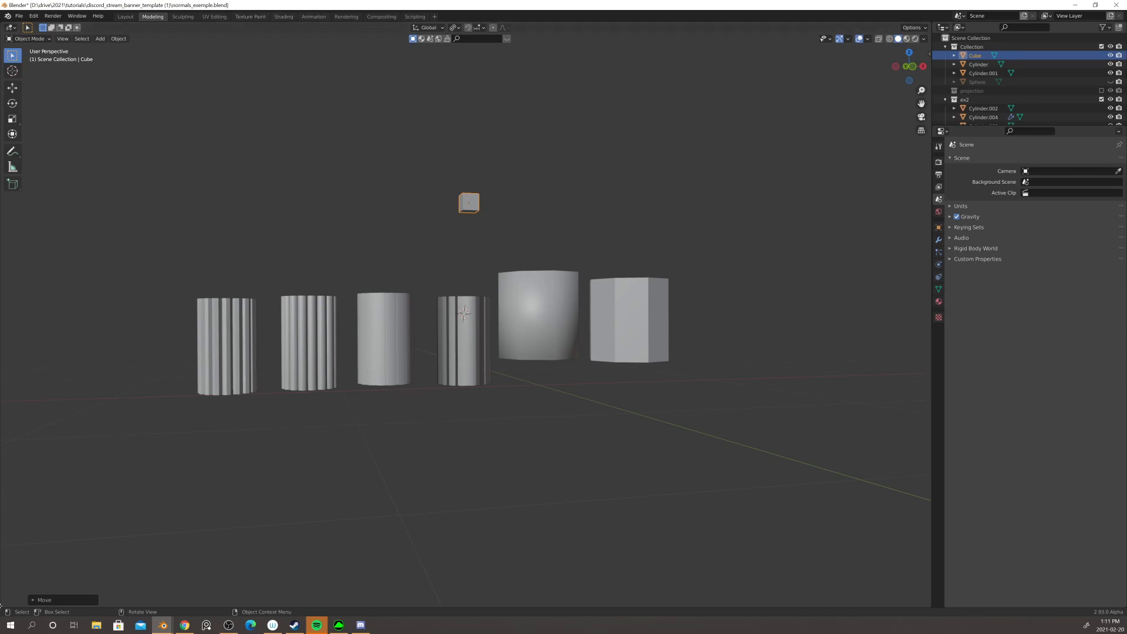
- Split the 3D viewport vertically and turn the new narrow area into a Shader Editor
left_click_drag(2, 605, 256, 581)
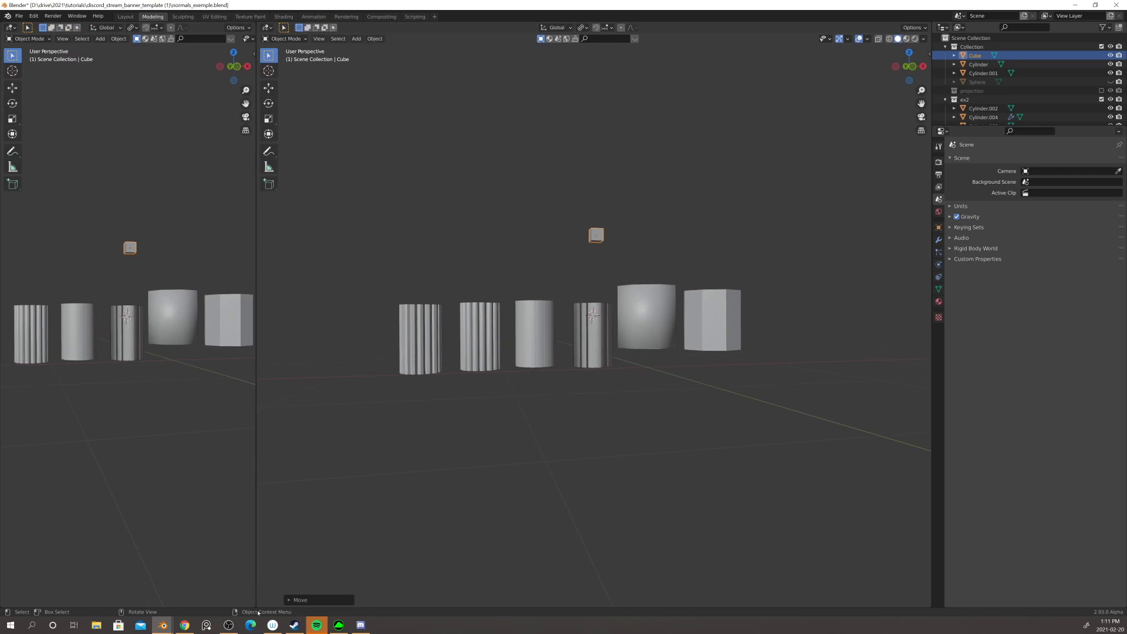
left_click(10, 27)
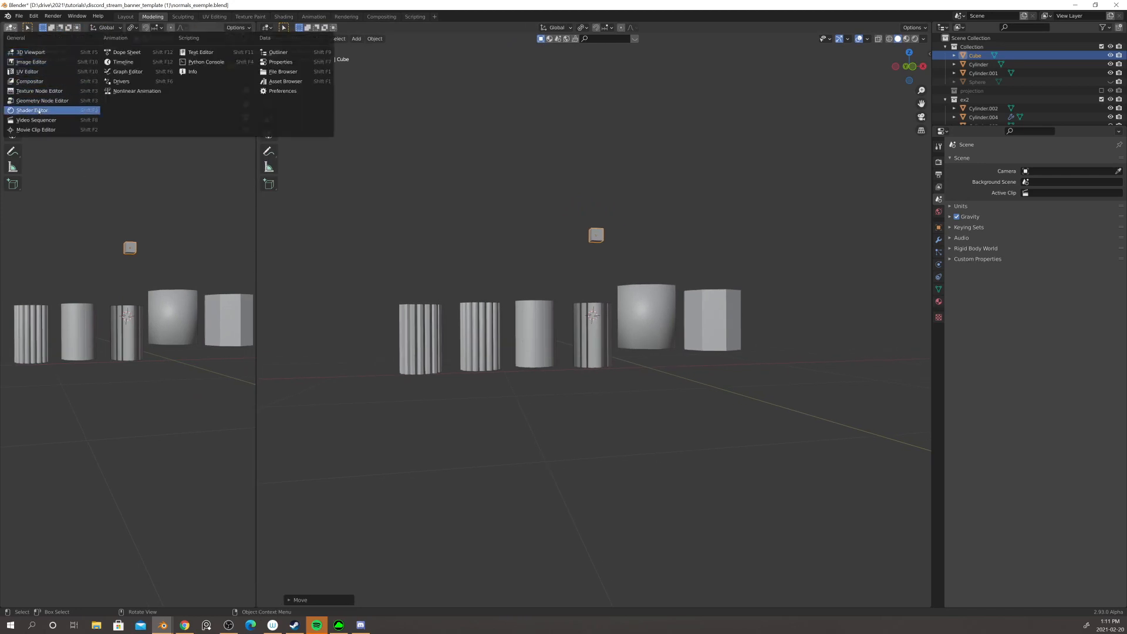
left_click(33, 110)
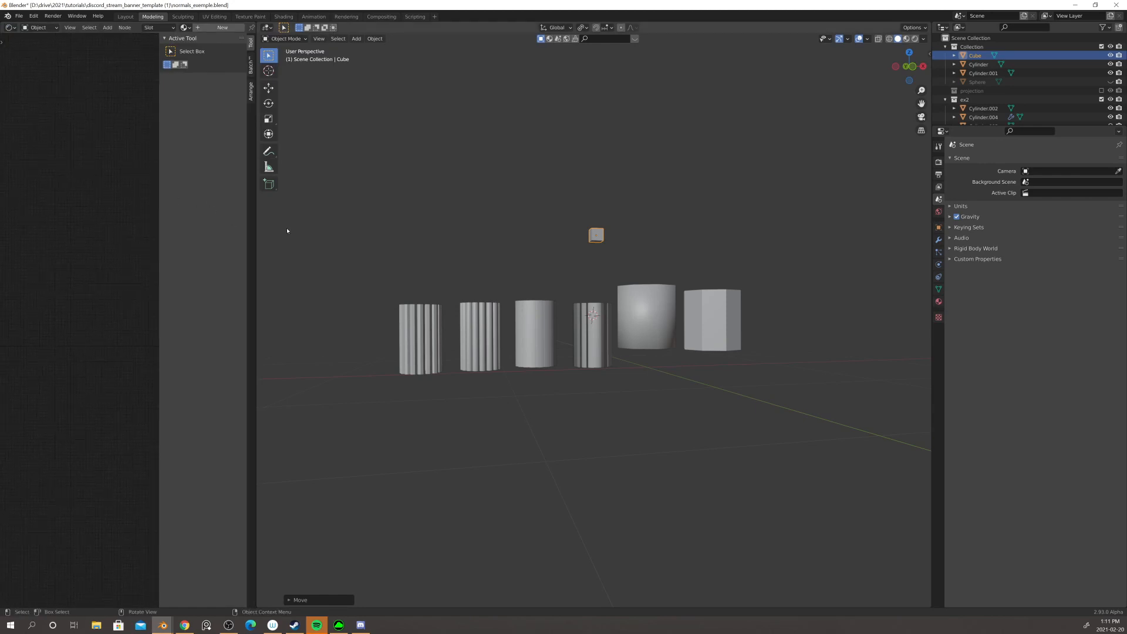
- Add a new material to the ribbed cylinder Cylinder.014 and hide the Shader Editor's sidebar to view its nodes
middle_click_drag(609, 334, 624, 325)
left_click(533, 334)
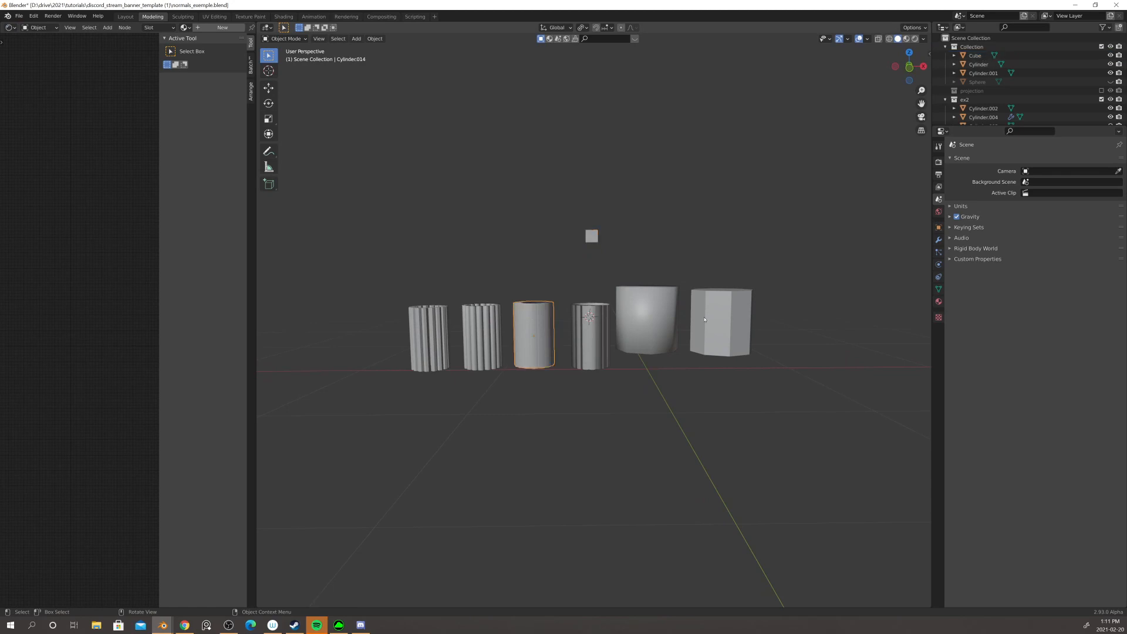
left_click(938, 301)
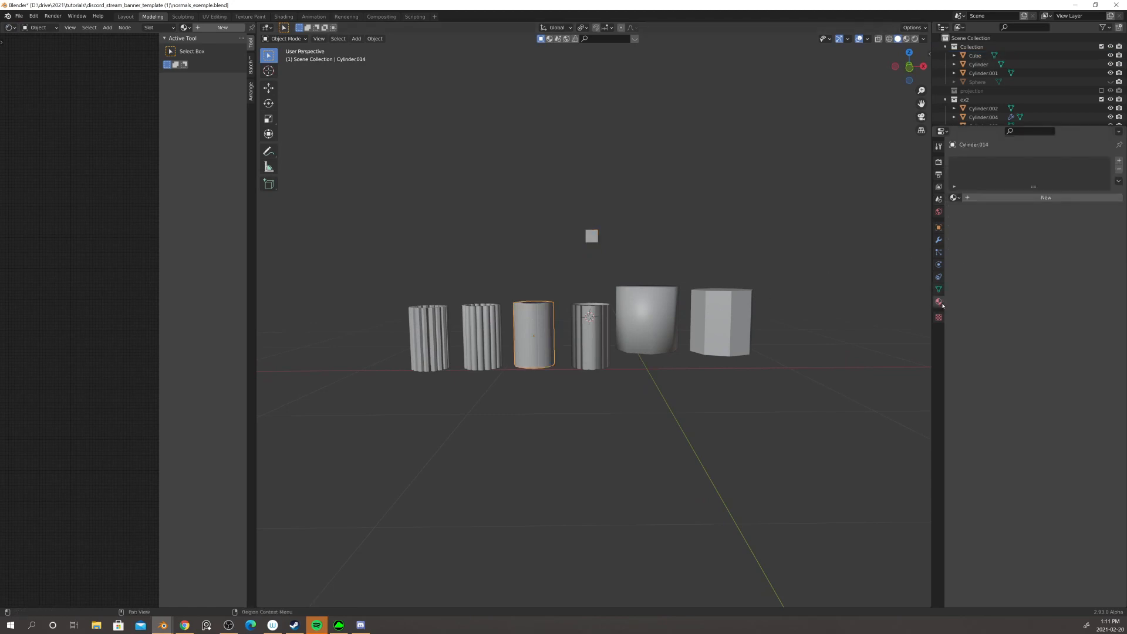
left_click(971, 198)
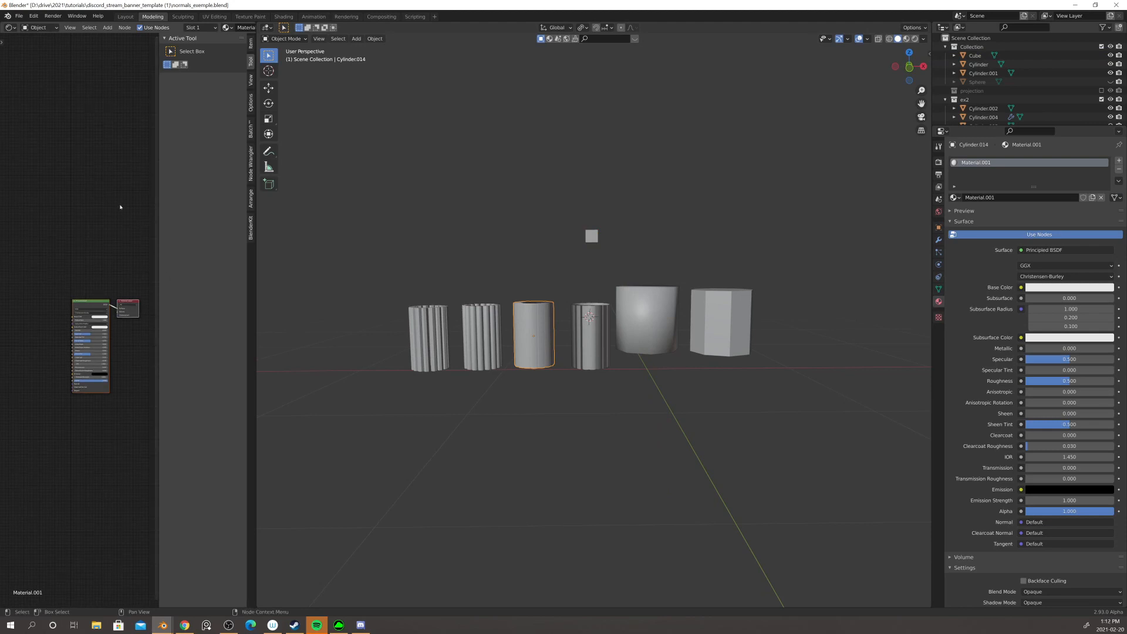
key("n")
scroll(135, 246, "up", 3)
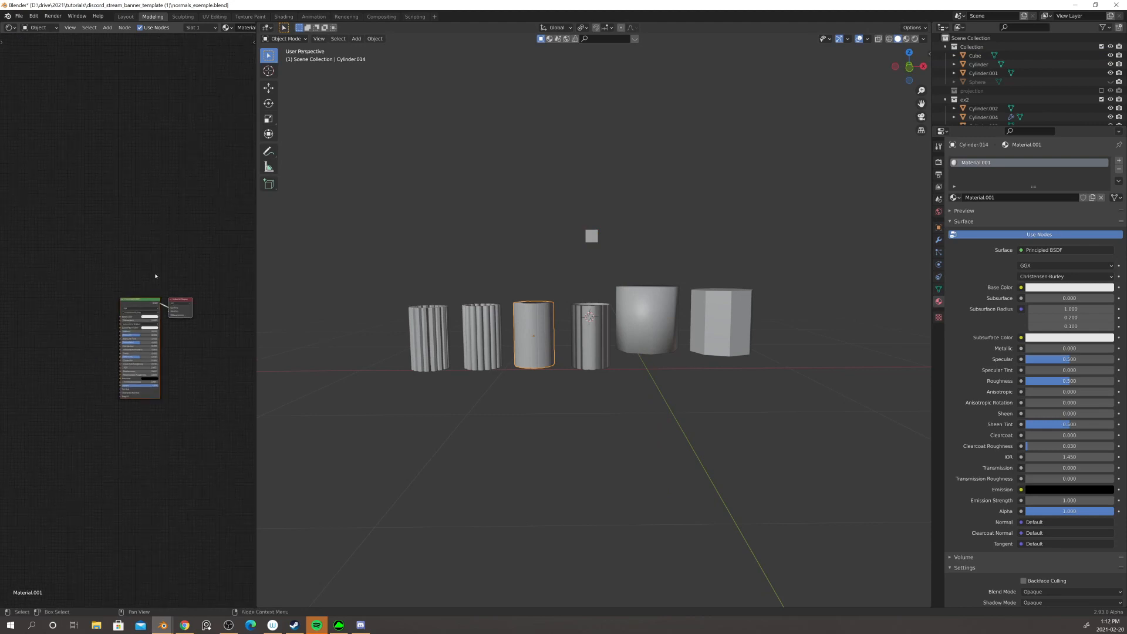
- Check the material slots of Cylinder.002, then reselect Cylinder.014 and view it more closely
left_click(480, 336)
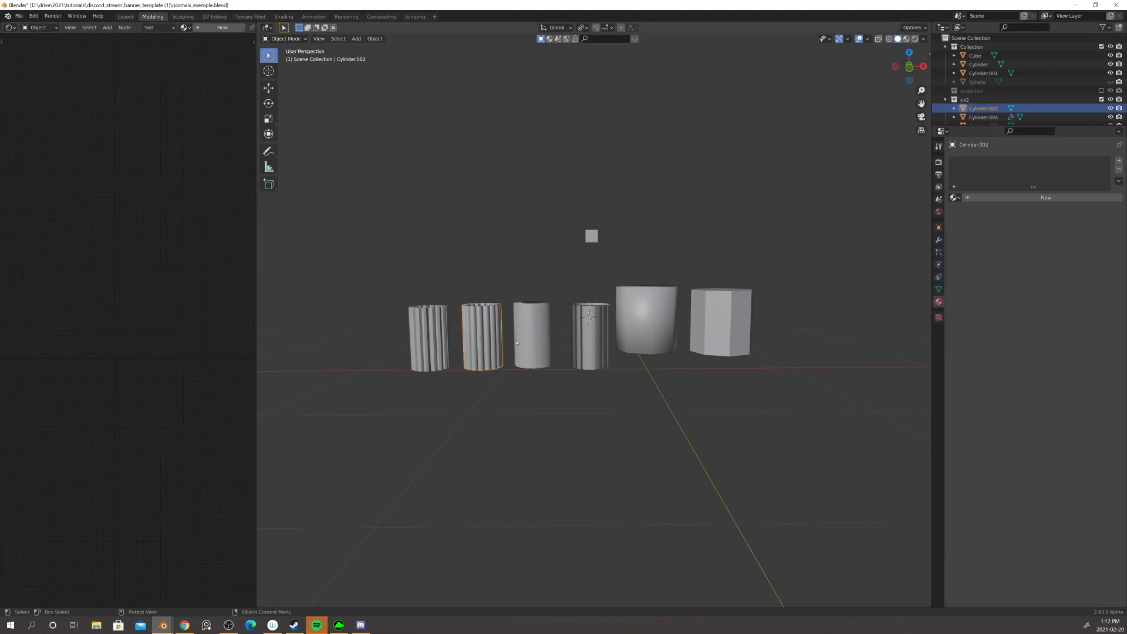
left_click(518, 344)
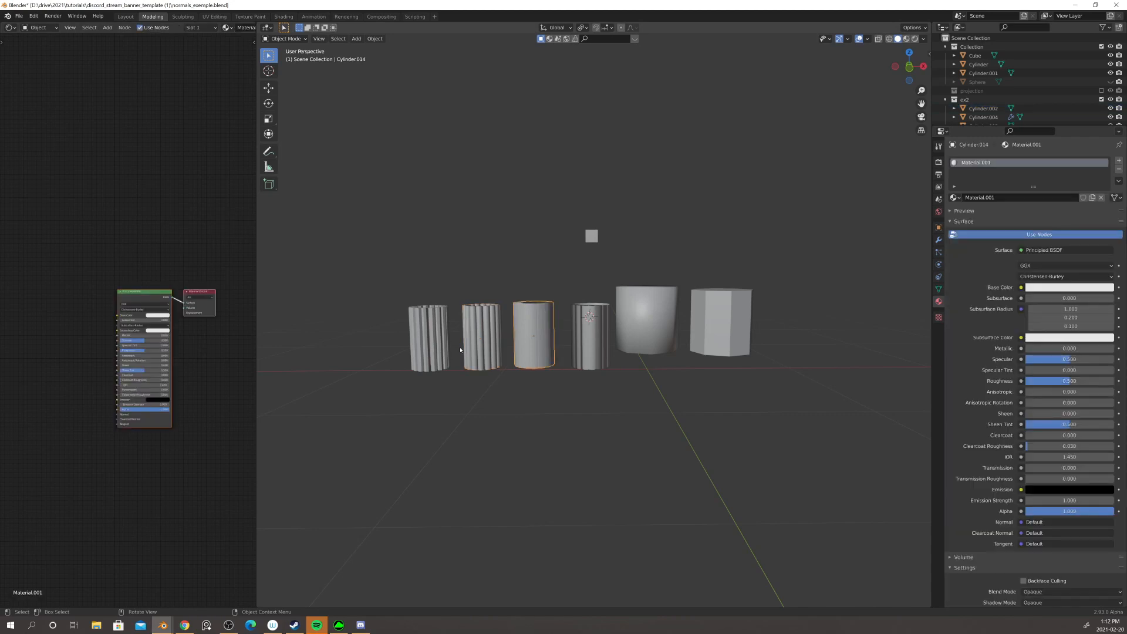
scroll(463, 347, "up", 3)
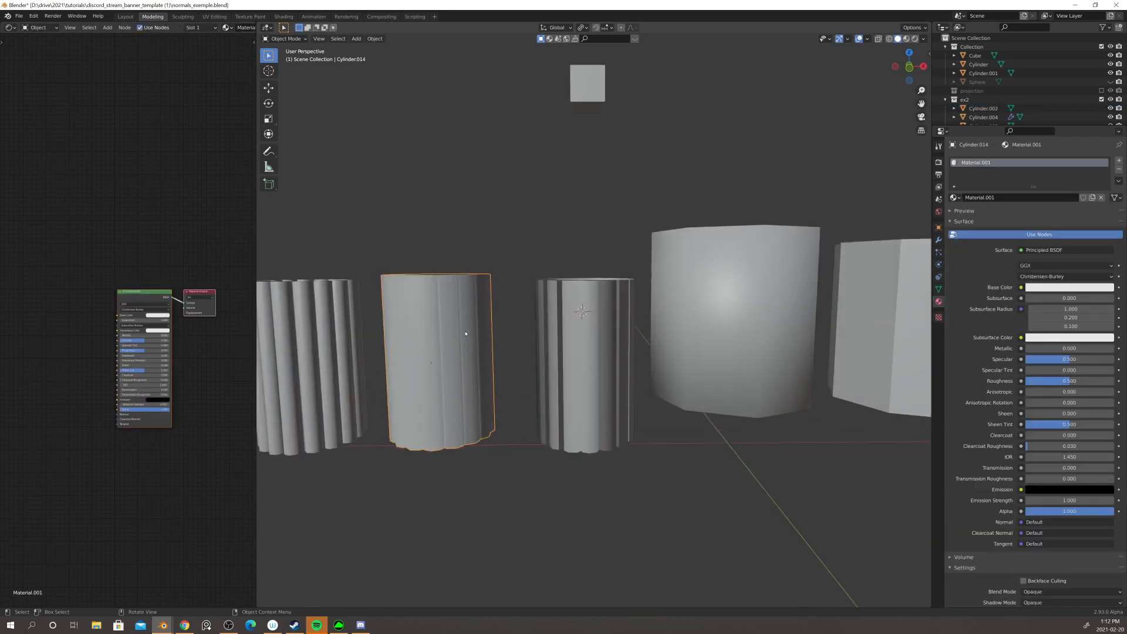
- Inspect the mesh and normals of Cylinder.002 in Edit Mode, then reselect Cylinder.014 and compare the ribbed cylinders' shading
middle_click_drag(467, 332, 488, 368)
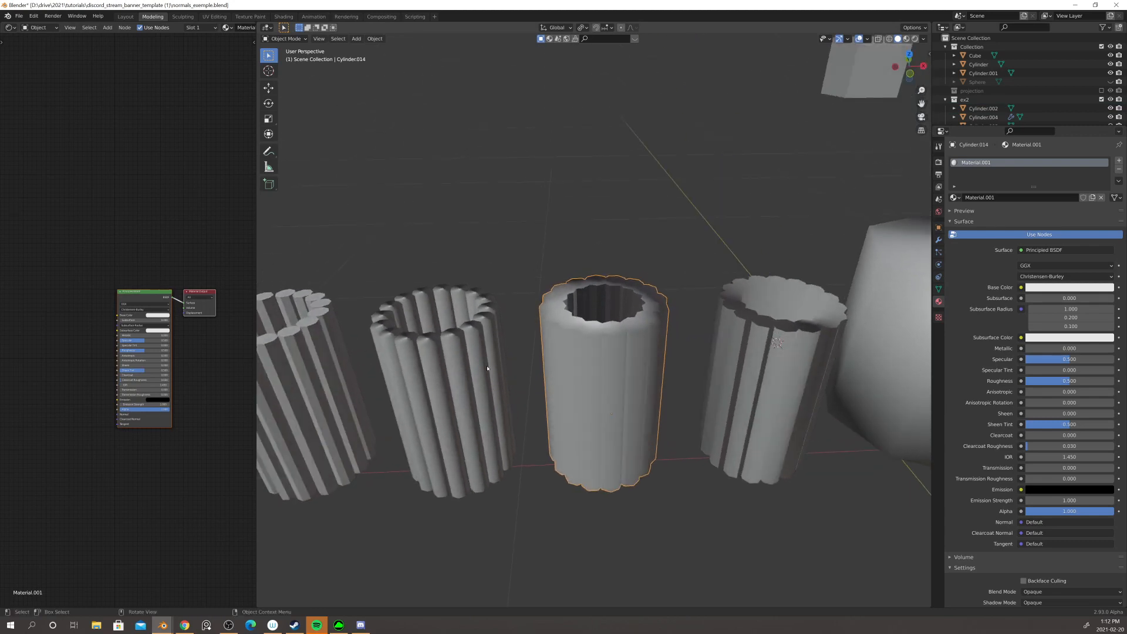
scroll(487, 367, "up", 4)
middle_click_drag(366, 362, 463, 356, "shift")
left_click(453, 368)
key("Tab")
scroll(463, 346, "down", 3)
middle_click_drag(461, 314, 423, 353)
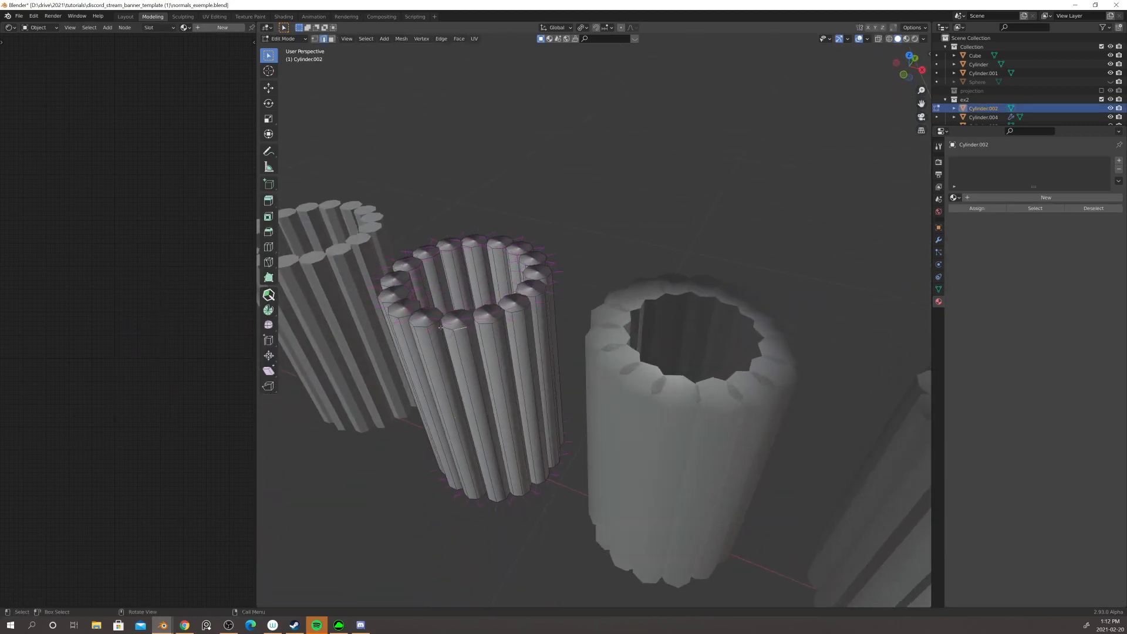
key("Tab")
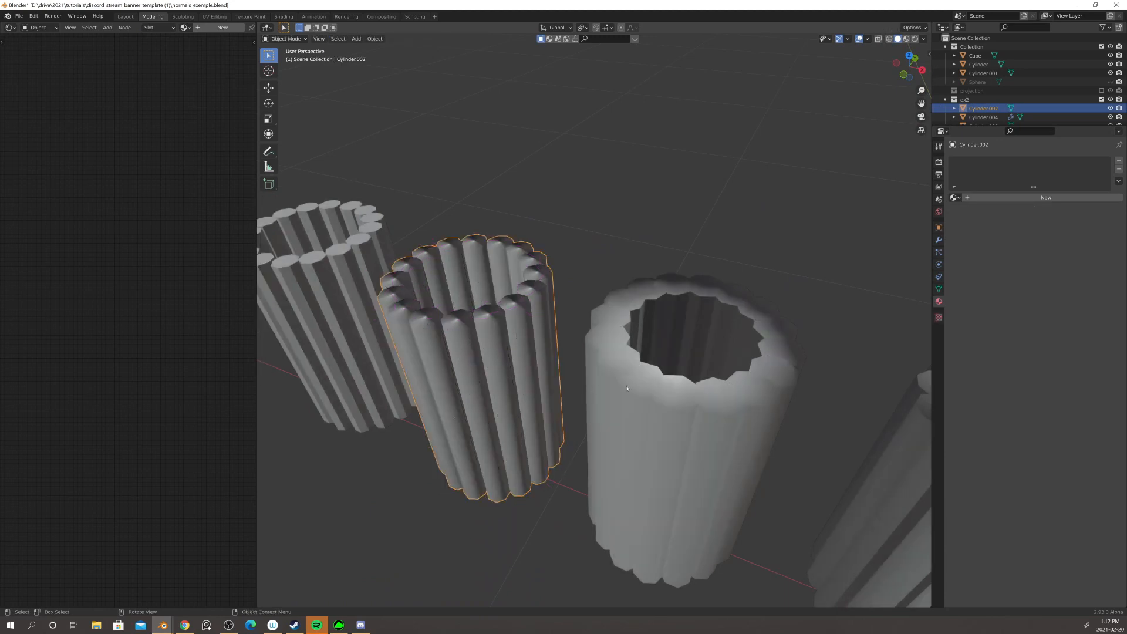
left_click(622, 381)
scroll(528, 381, "down", 2)
middle_click_drag(557, 415, 537, 380)
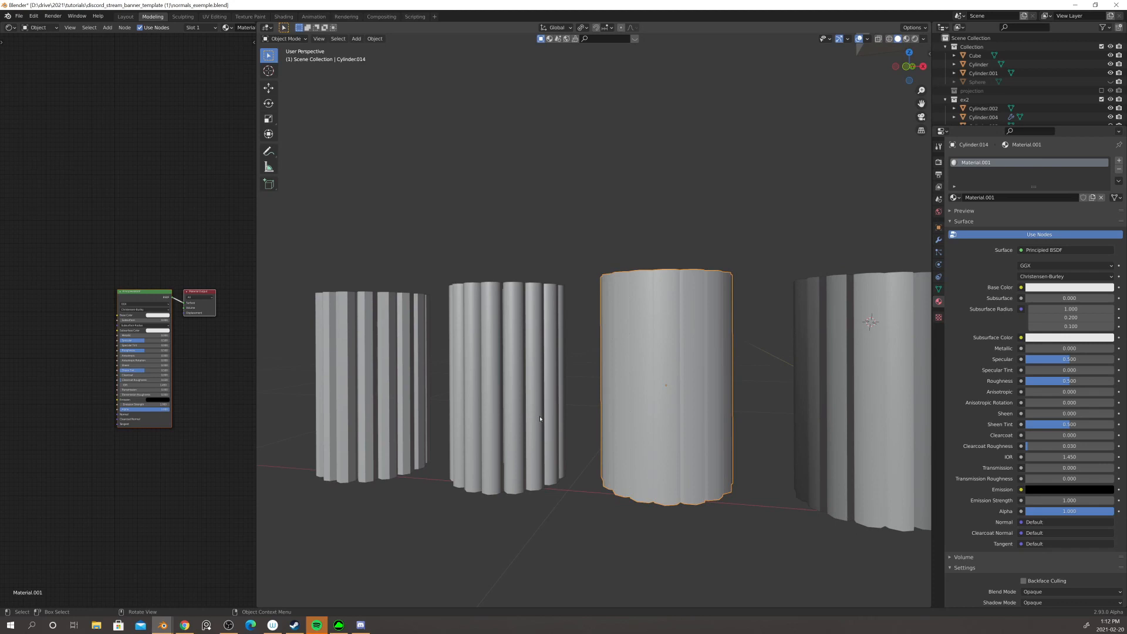
middle_click_drag(540, 418, 565, 434)
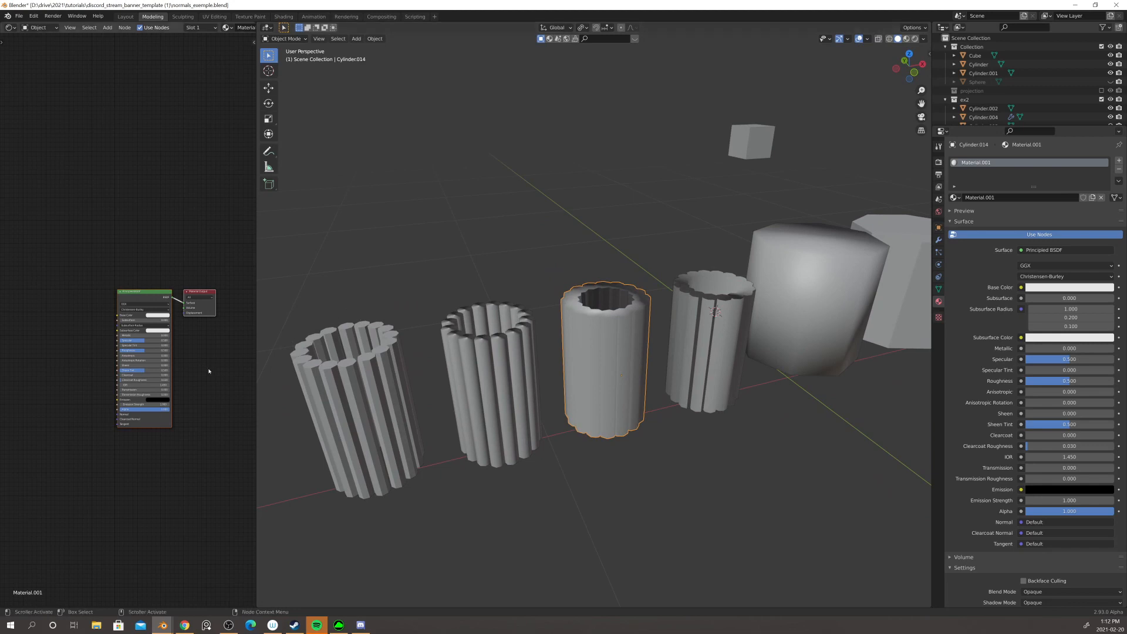
- Switch the viewport to rendered shading with the Normal render pass and examine the cylinders from several angles
scroll(141, 325, "up", 2)
middle_click_drag(152, 289, 141, 280)
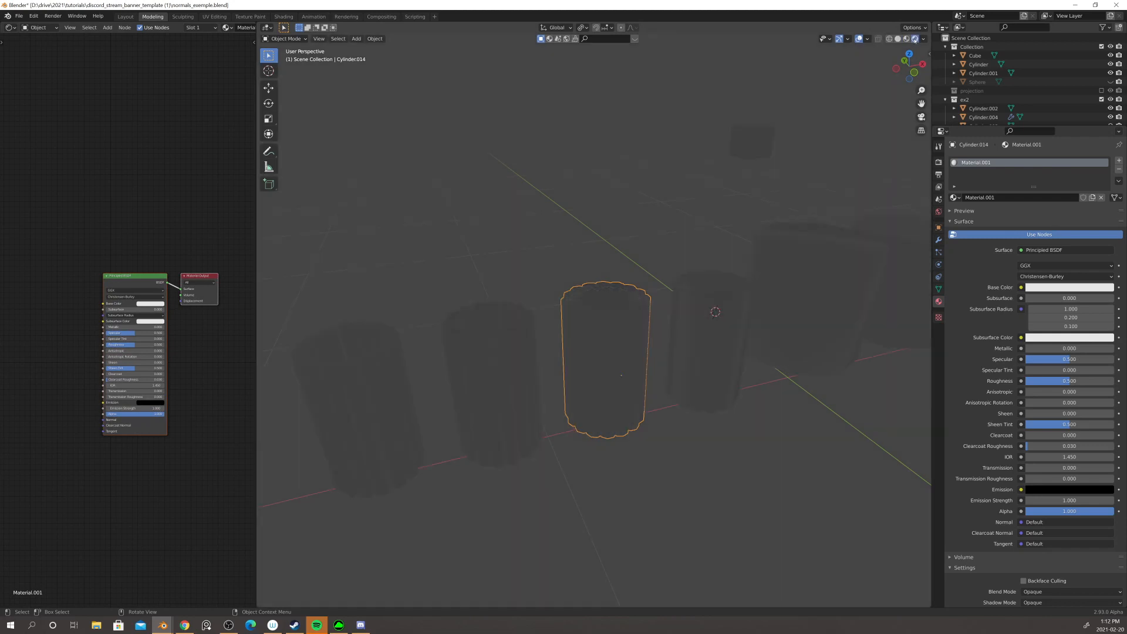
left_click(914, 38)
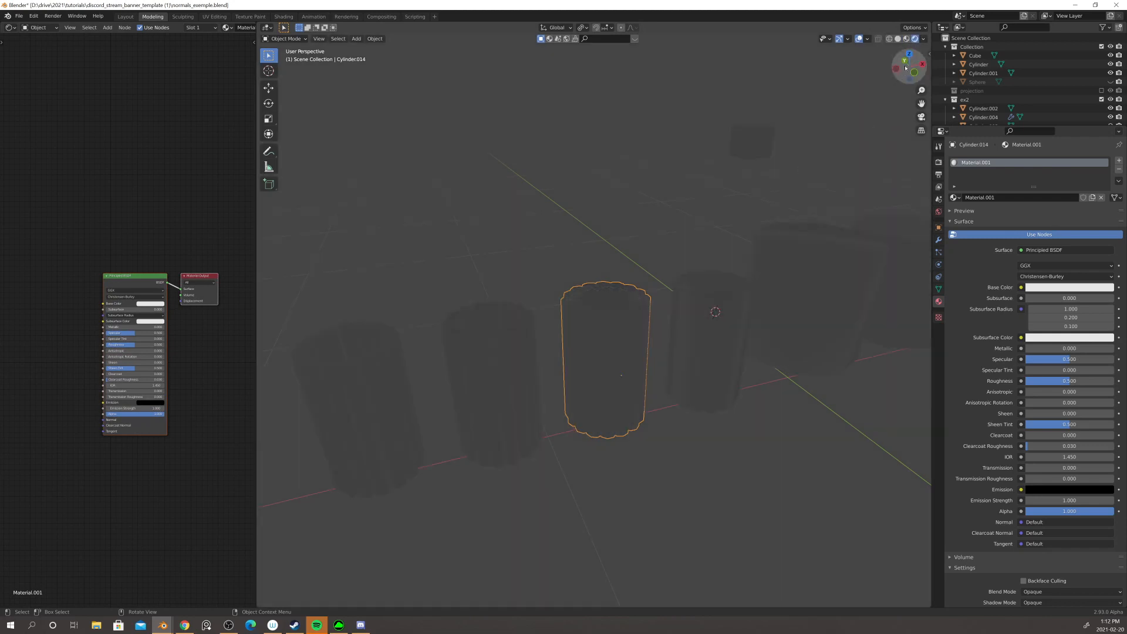
left_click(924, 38)
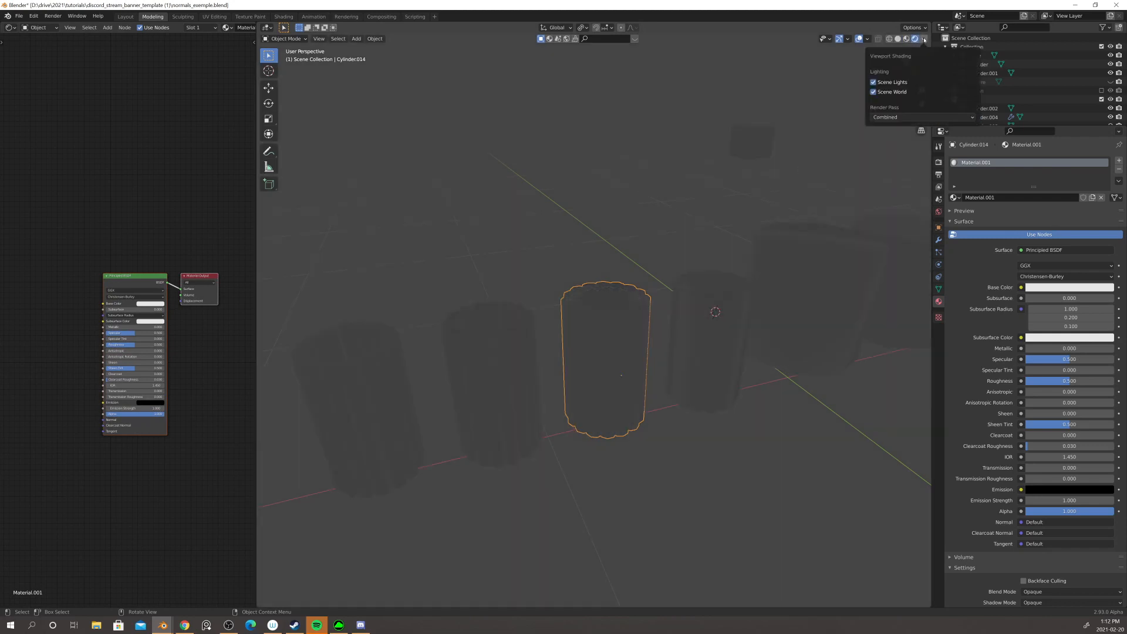
left_click(921, 117)
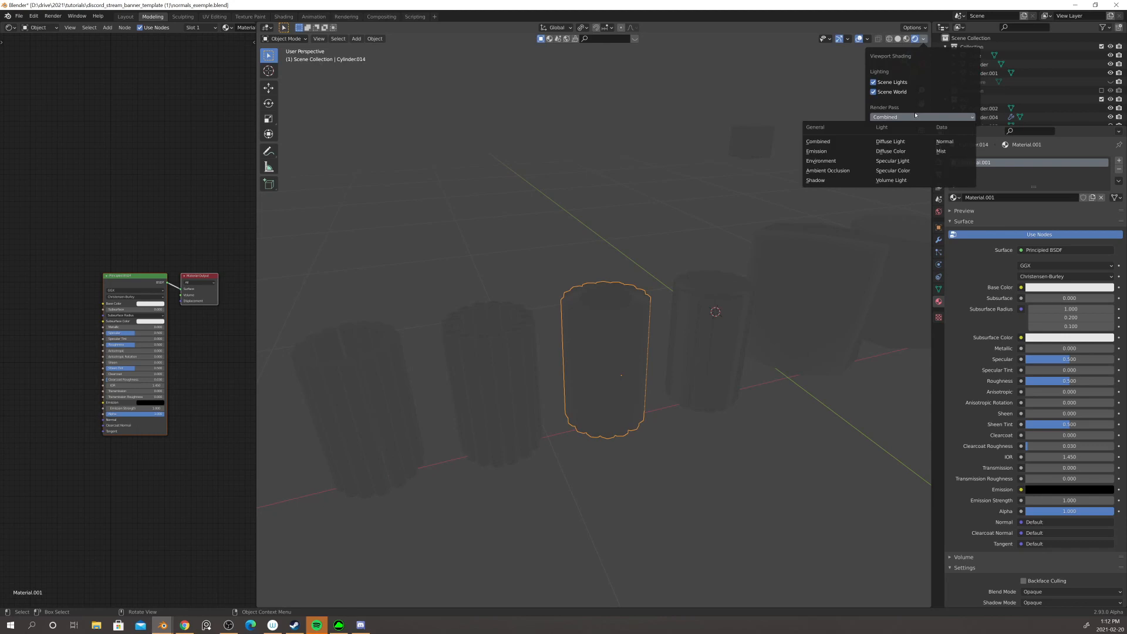
left_click(944, 142)
middle_click_drag(728, 254, 648, 281)
scroll(583, 294, "up", 4)
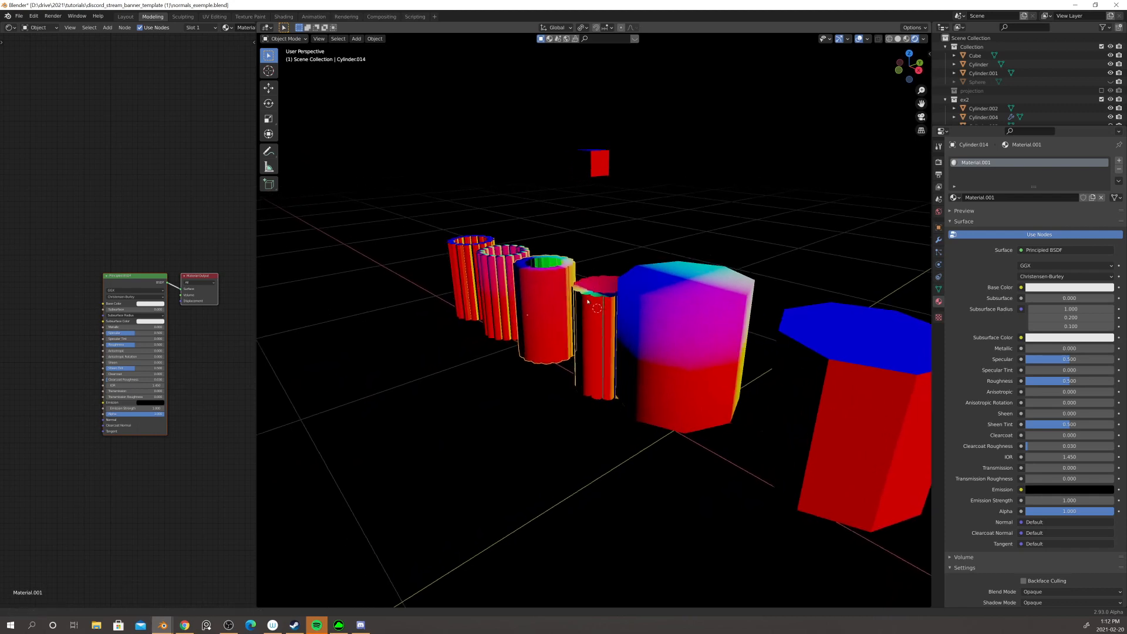
middle_click_drag(584, 295, 610, 275)
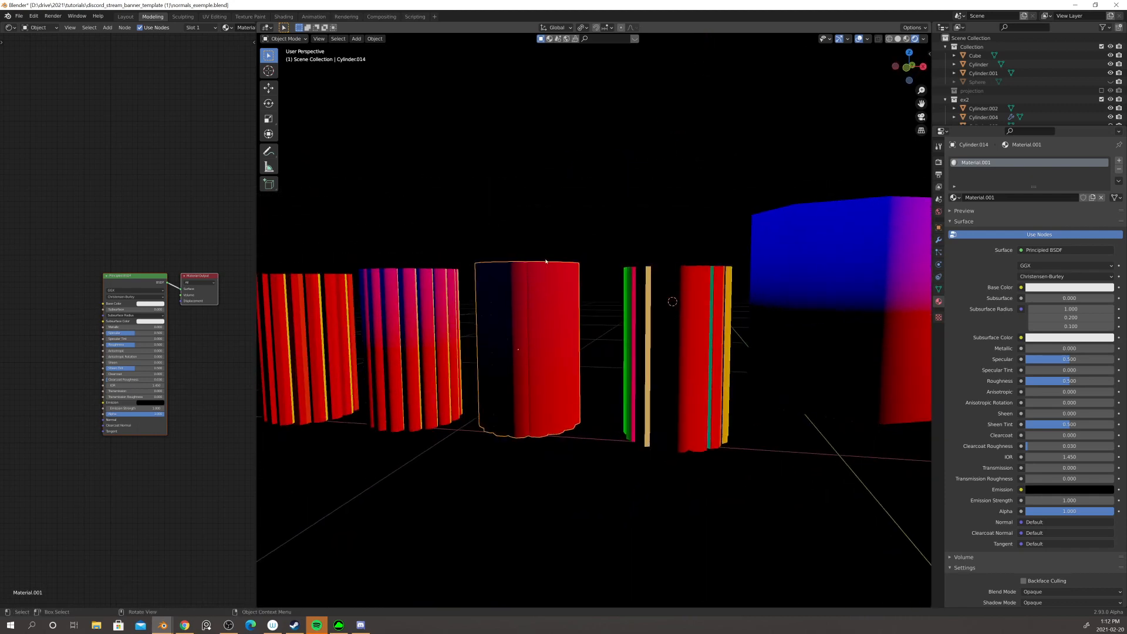
middle_click_drag(545, 261, 643, 358)
- Move the Cube slightly sideways above the cylinder row and select Cylinder.004 to examine its normals
left_click(689, 316)
scroll(690, 316, "down", 2)
scroll(666, 320, "down", 2)
left_click(649, 171)
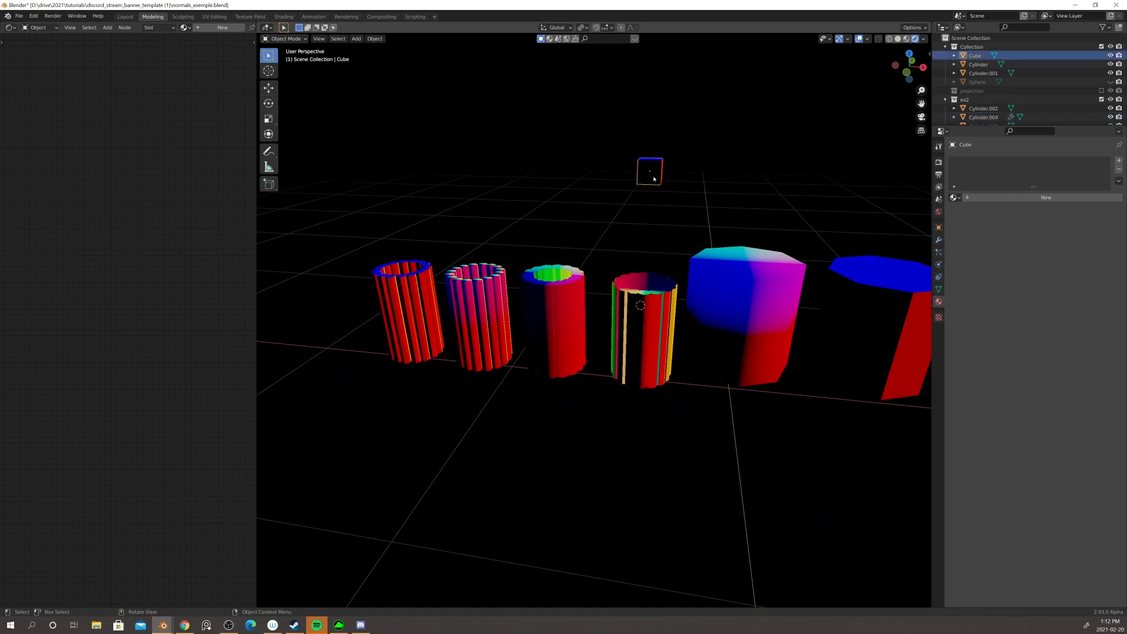
key("g")
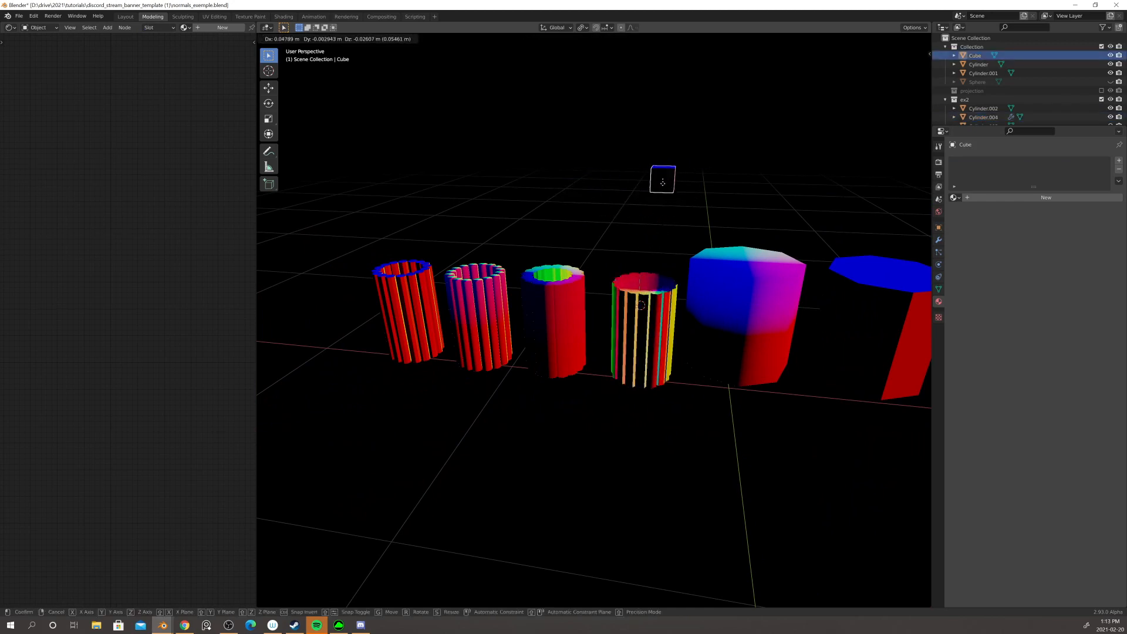
left_click(618, 170)
middle_click_drag(618, 171, 629, 275)
left_click(627, 333)
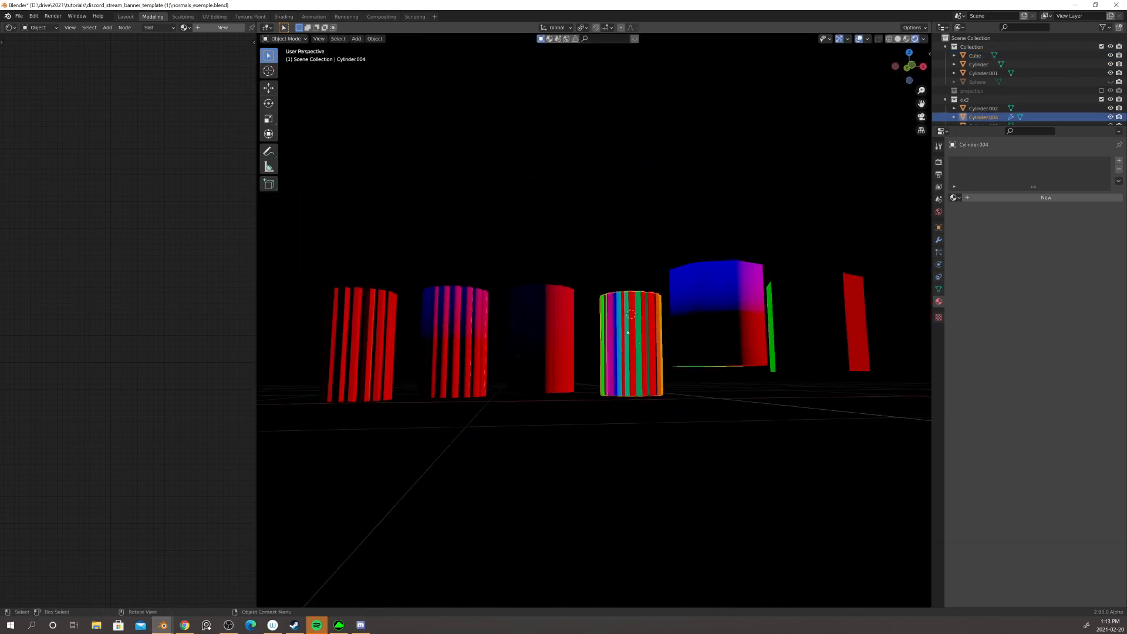
- Add a Normal node to the material of Cylinder.014, placing it beside the Principled BSDF node
left_click(557, 323)
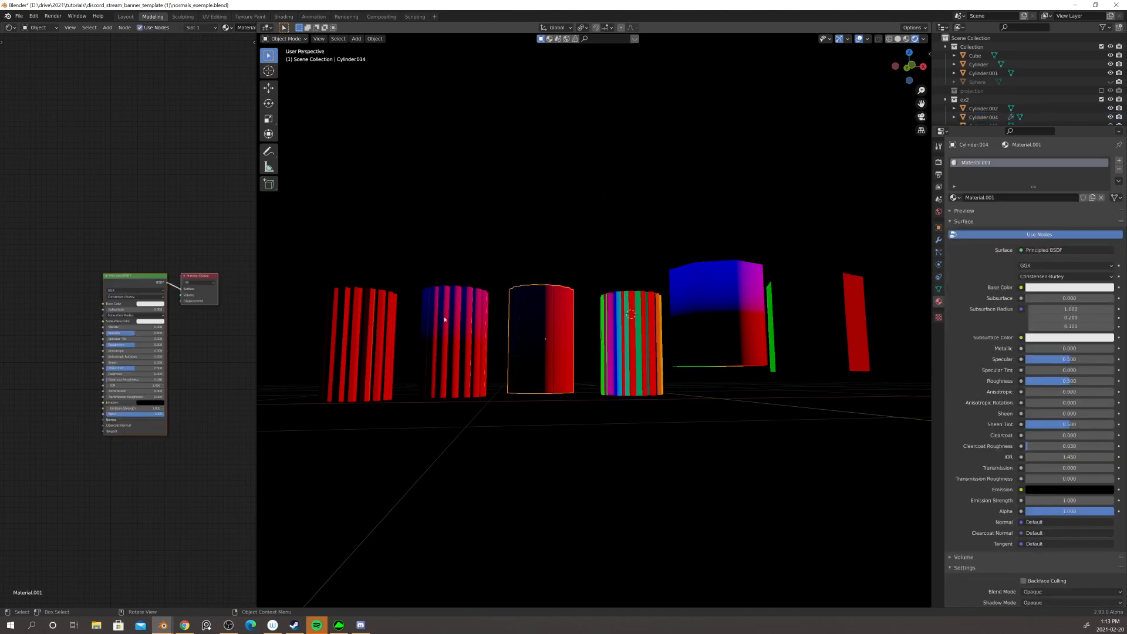
scroll(203, 340, "up", 3)
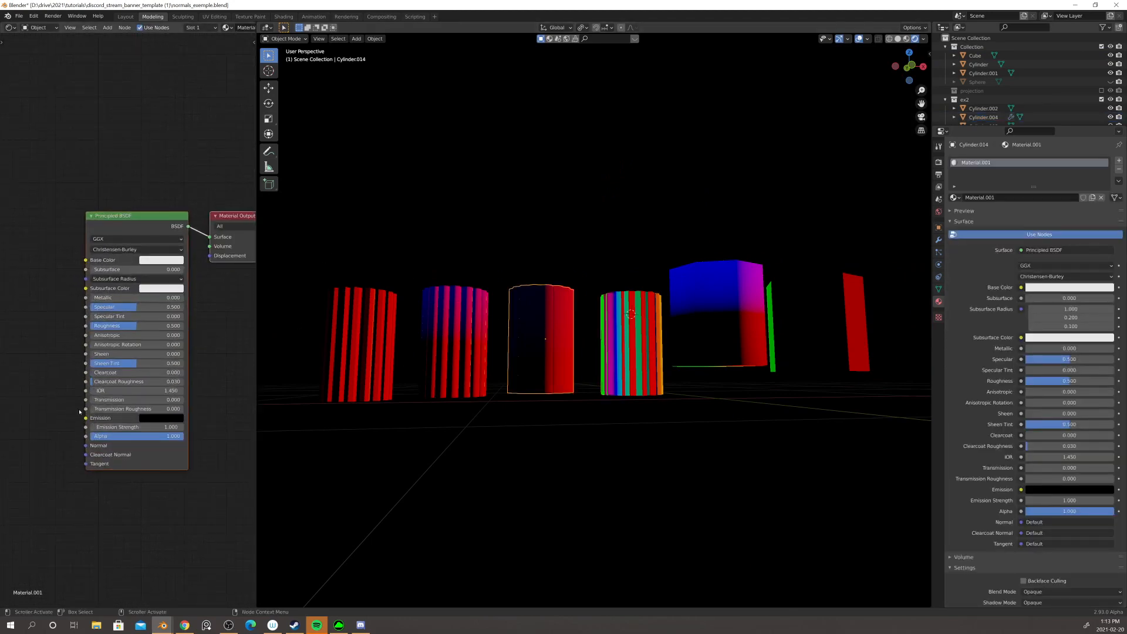
middle_click_drag(64, 376, 89, 356)
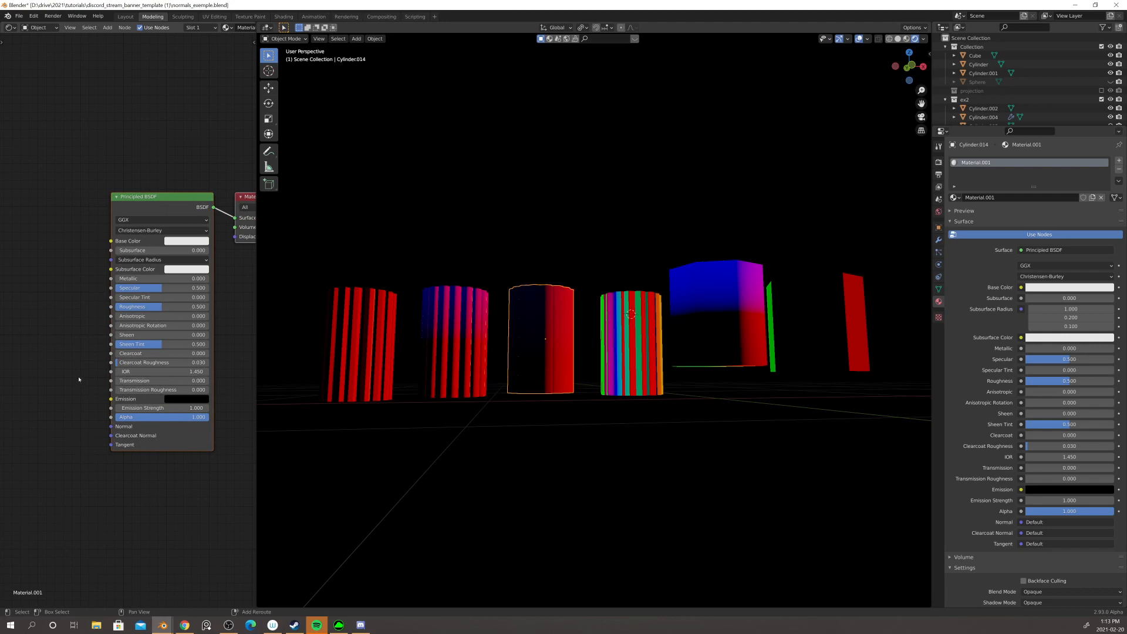
key("shift+a")
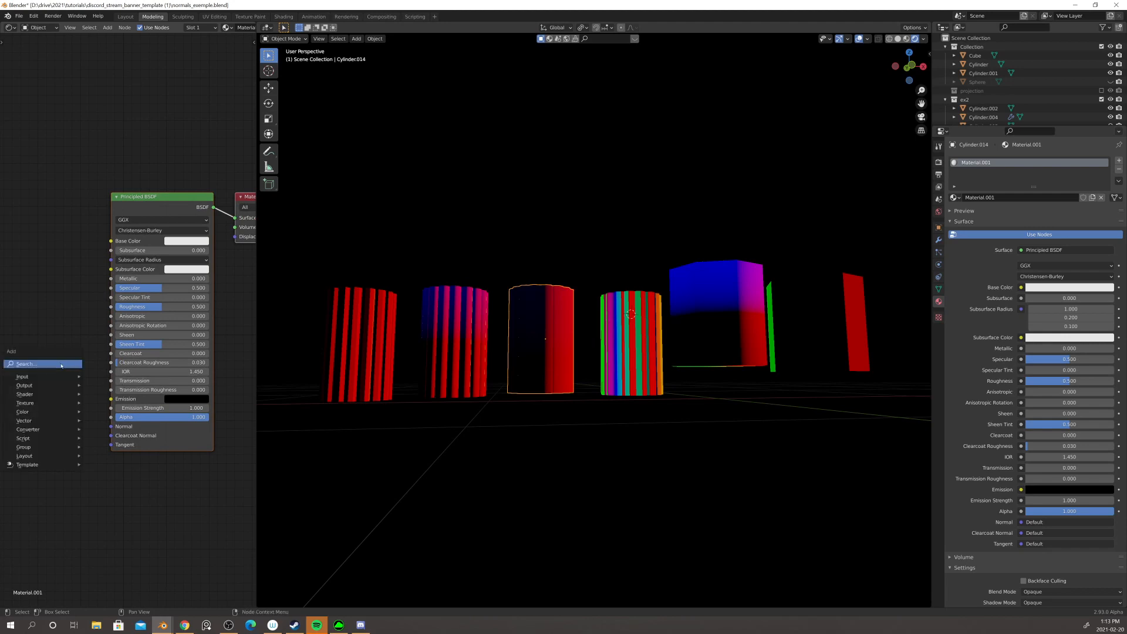
left_click(60, 366)
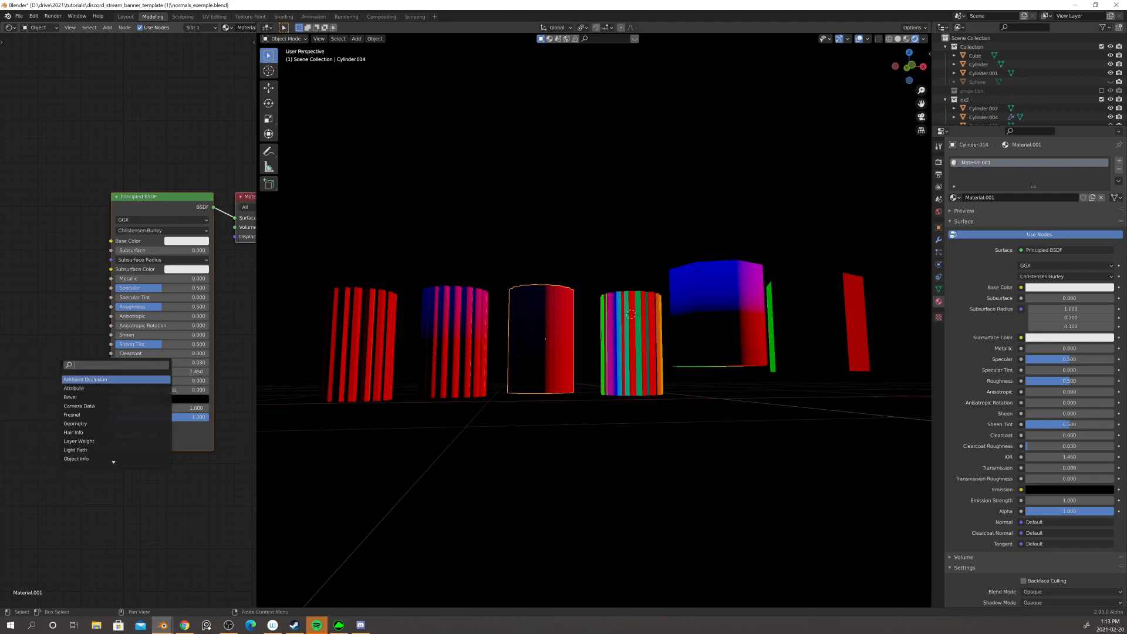
type("nor")
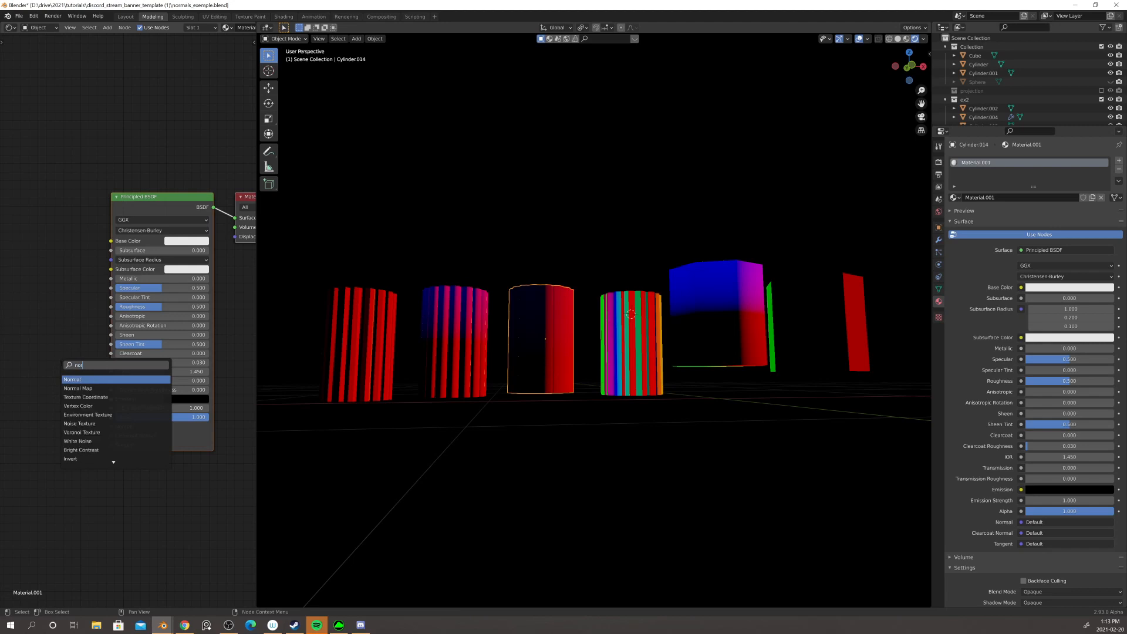
key("Return")
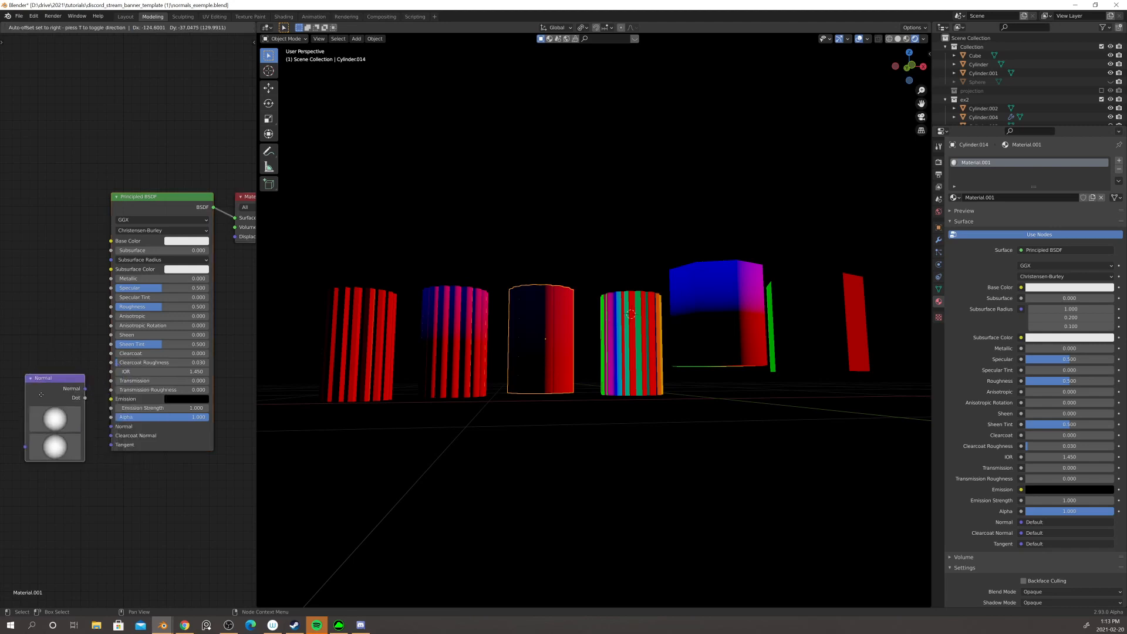
left_click(56, 413)
- Connect the Normal node's Normal output to the Principled BSDF's Normal input and view the cylinder
left_click_drag(85, 407, 111, 426)
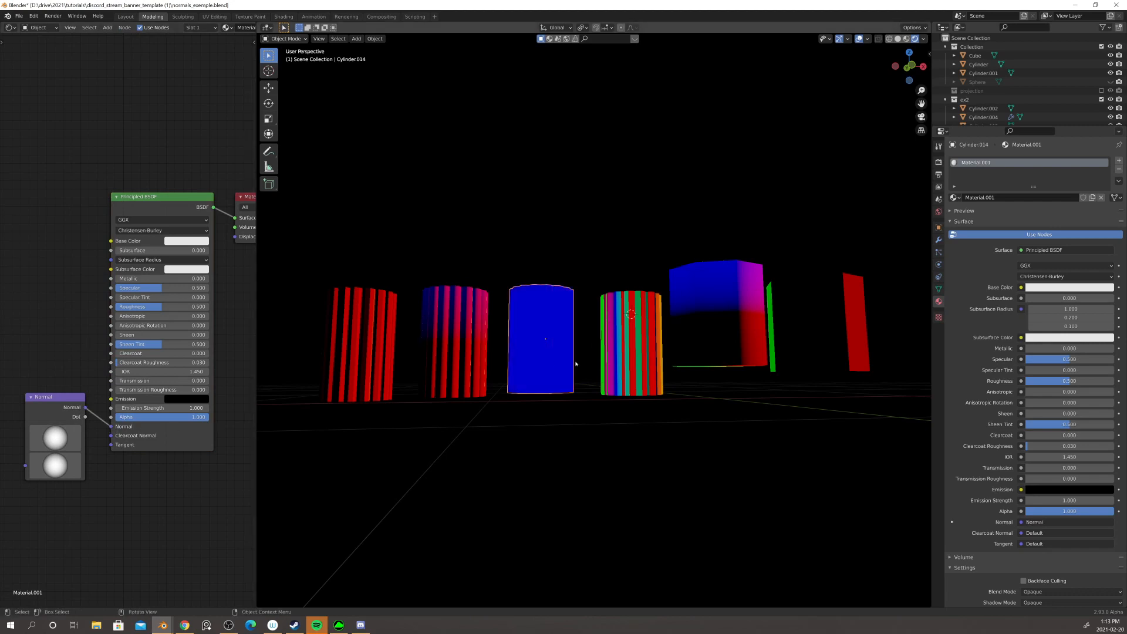
middle_click_drag(553, 303, 545, 335)
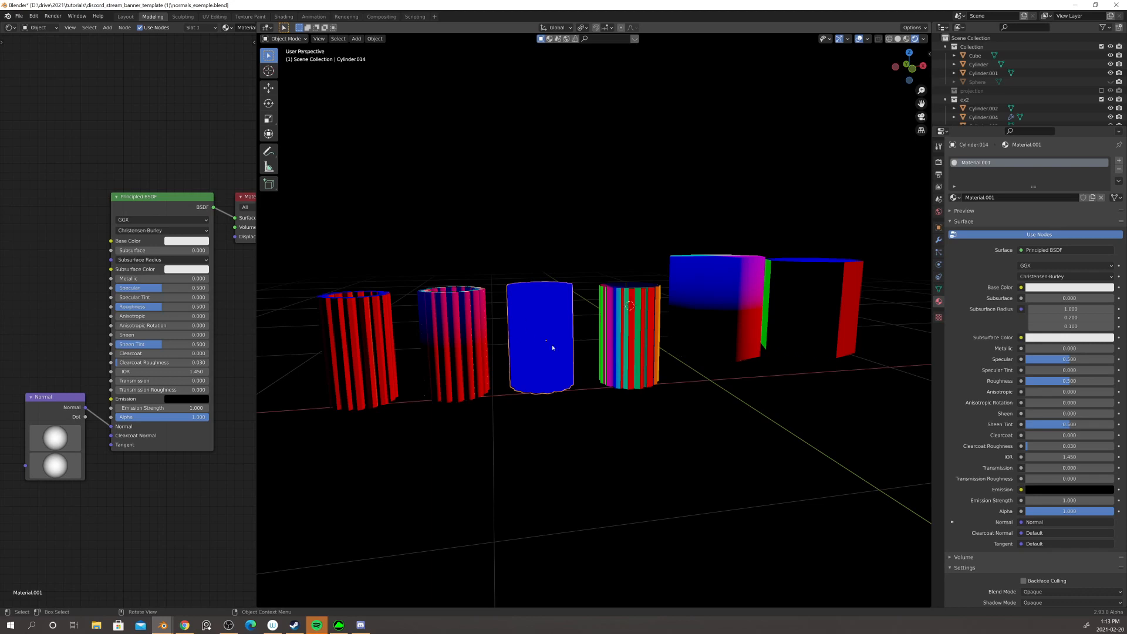
middle_click_drag(517, 324, 515, 327)
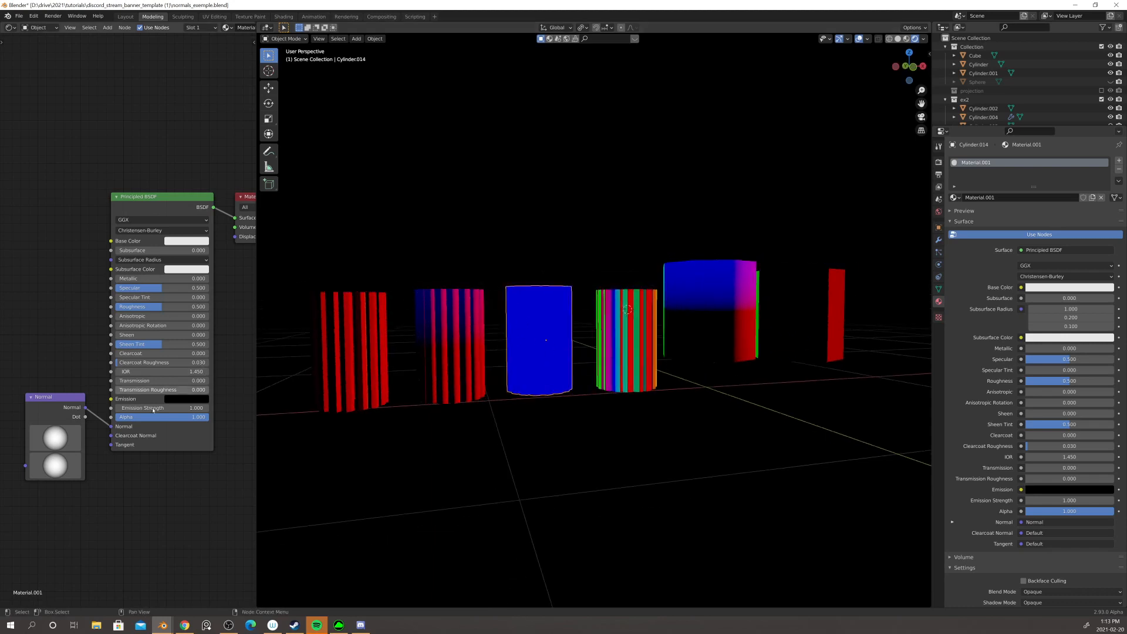
- Rotate the Normal node's direction sphere through several orientations, shift the node slightly down, and view Cylinder.014 from above
left_click_drag(55, 439, 102, 435)
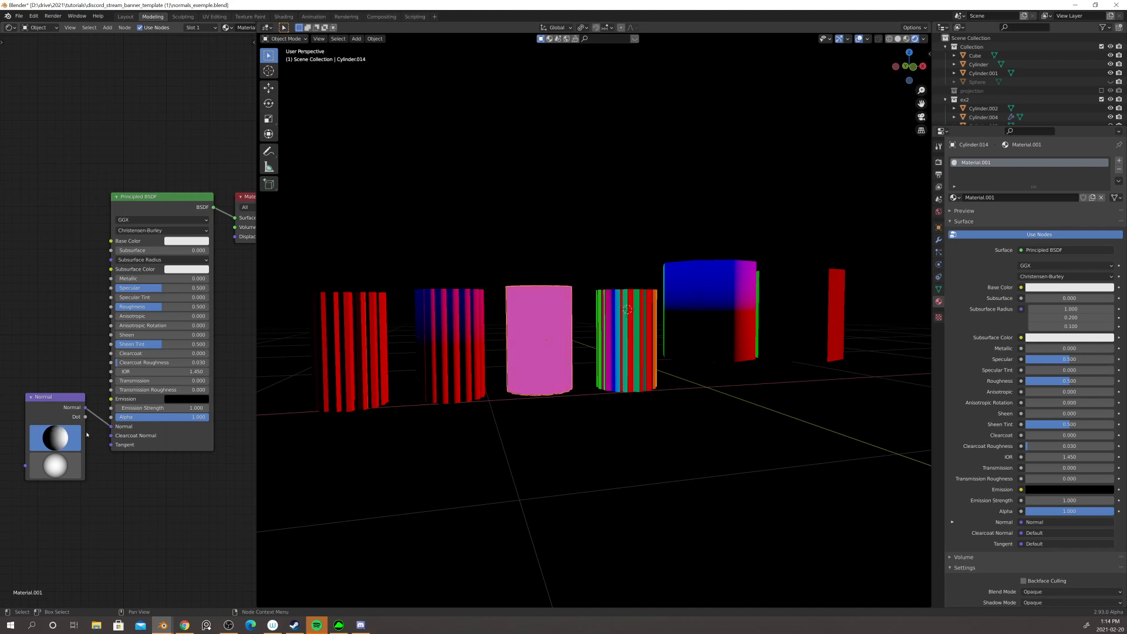
left_click_drag(22, 431, 56, 432)
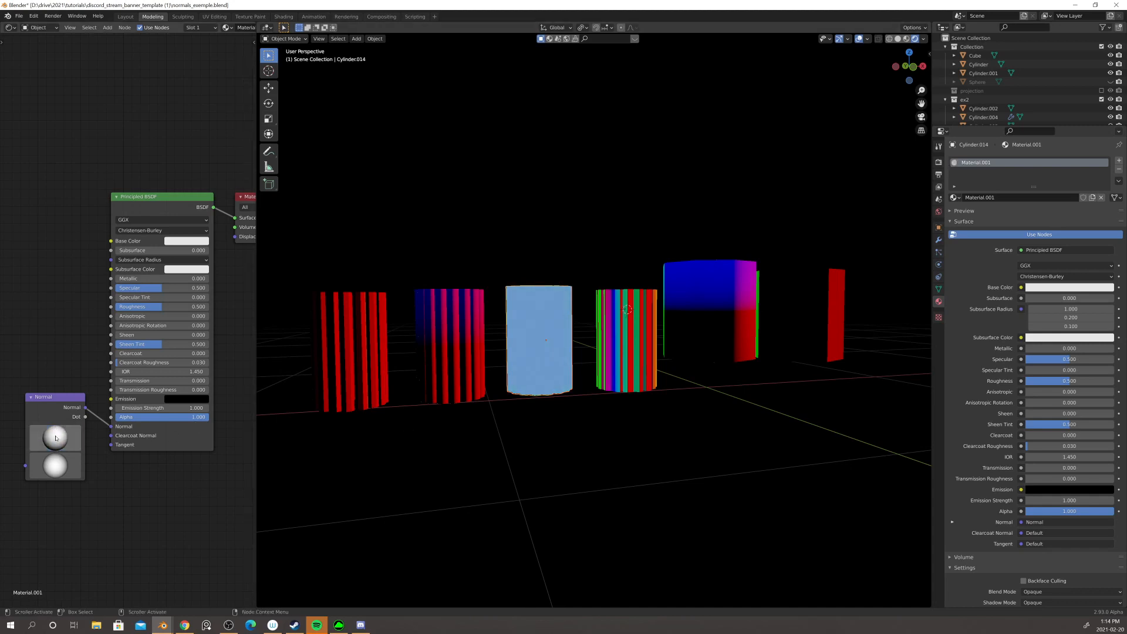
left_click_drag(65, 399, 66, 413)
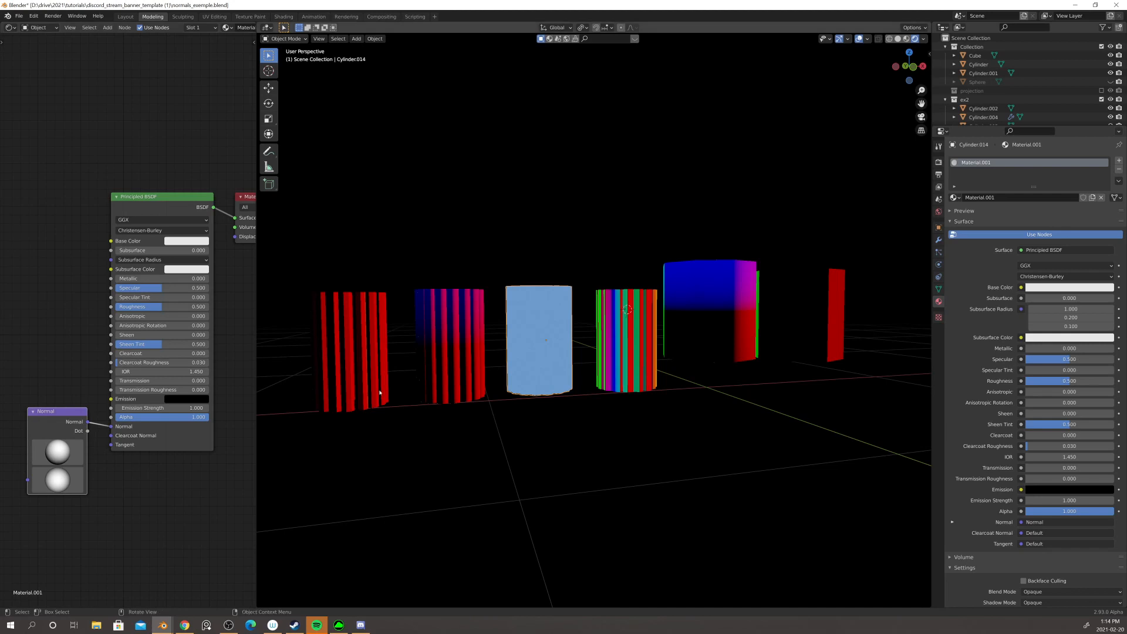
middle_click_drag(469, 414, 533, 367)
scroll(533, 367, "up", 4)
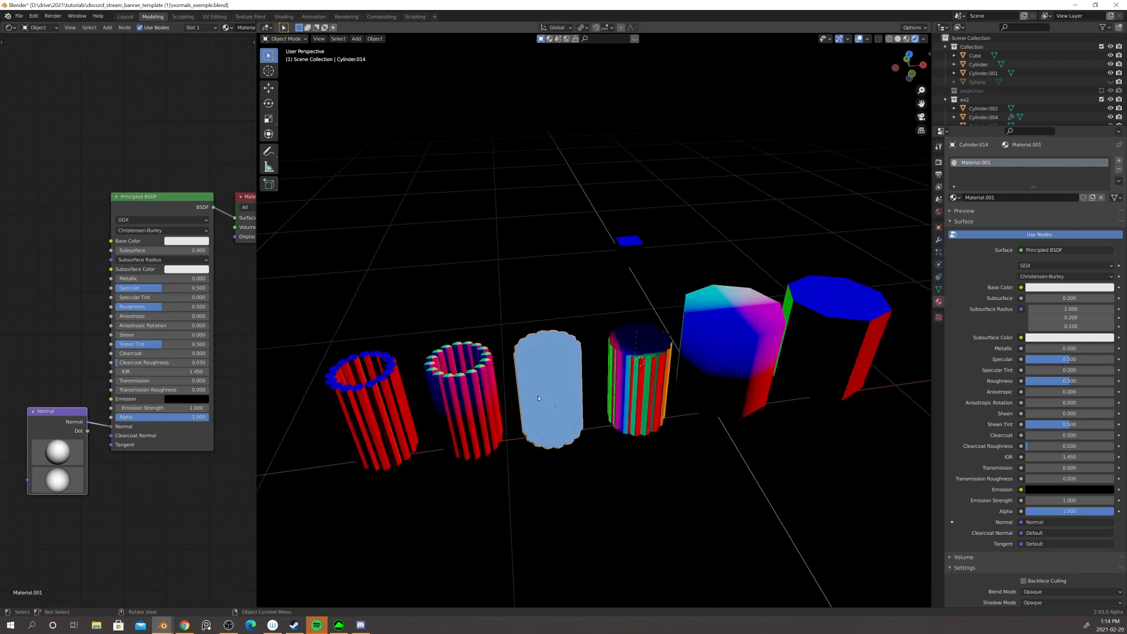
- Reposition the Normal node slightly and turn its direction sphere once more to give Cylinder.014 another uniform normal direction
left_click_drag(64, 413, 60, 418)
scroll(143, 426, "up", 2)
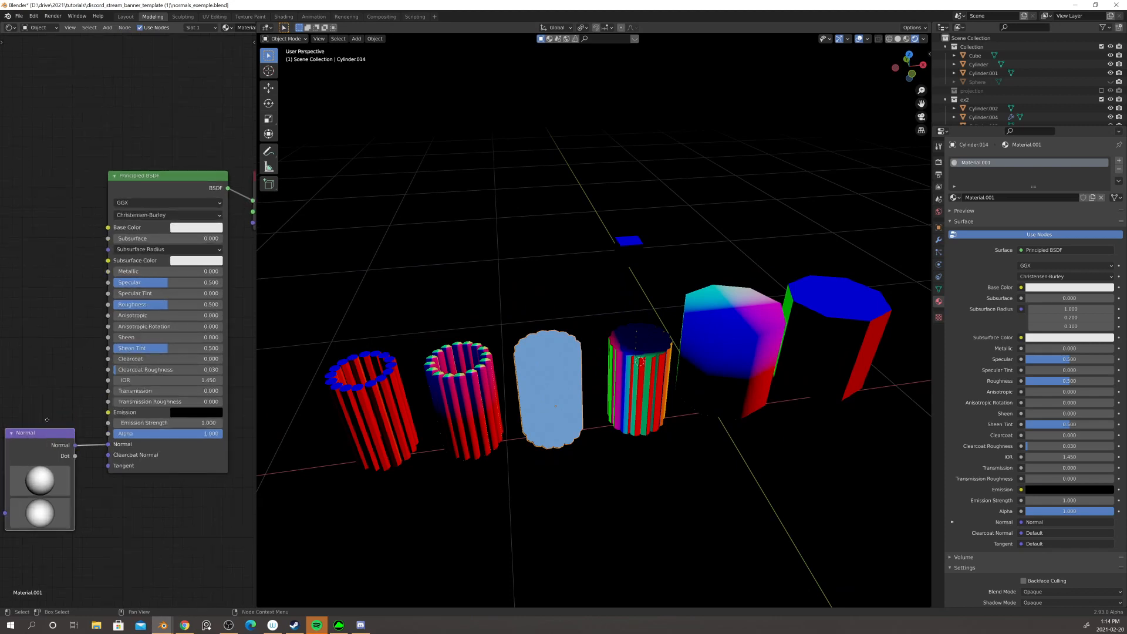
middle_click_drag(45, 431, 101, 348)
scroll(112, 379, "up", 2)
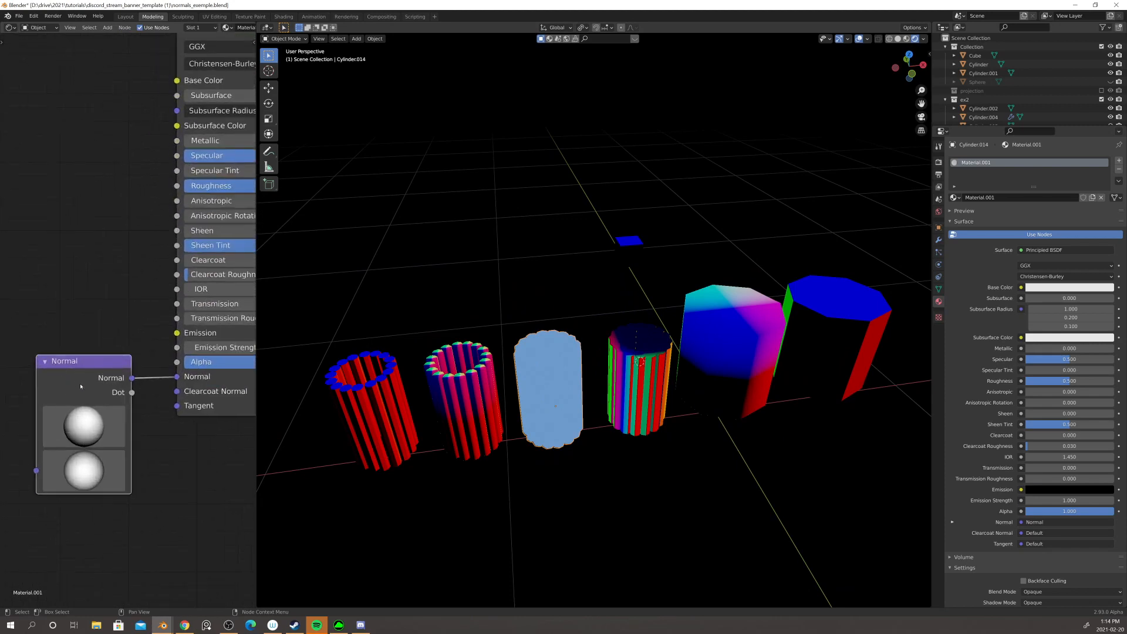
scroll(100, 377, "up", 2)
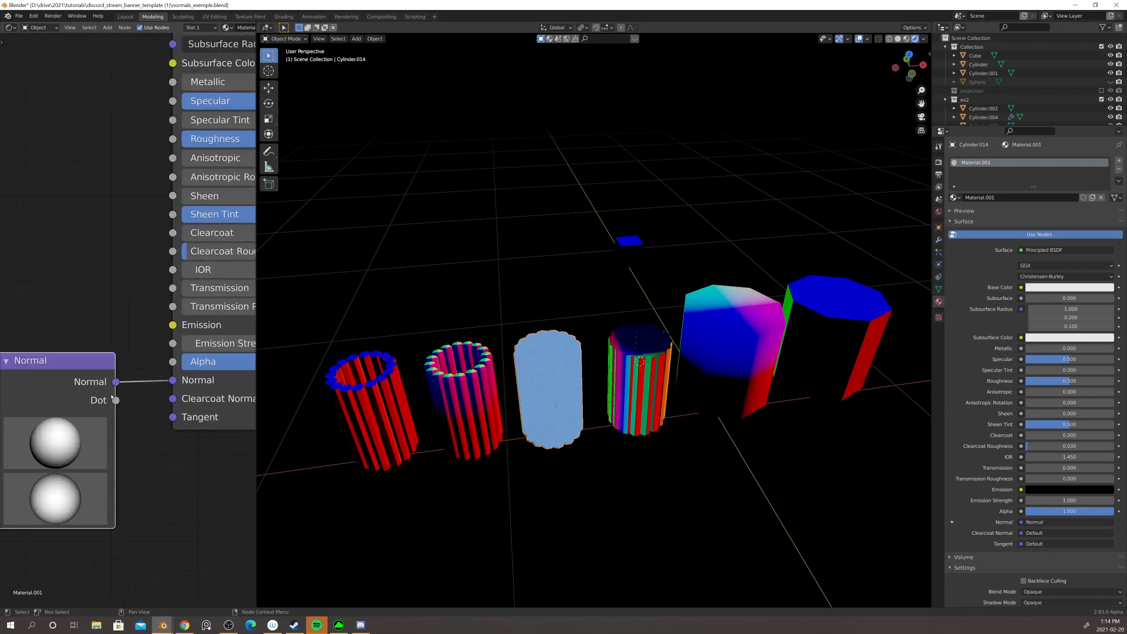
scroll(111, 397, "down", 2)
mouse_move(71, 461)
left_mouse_down()
mouse_move(82, 461)
mouse_move(71, 459)
left_mouse_up()
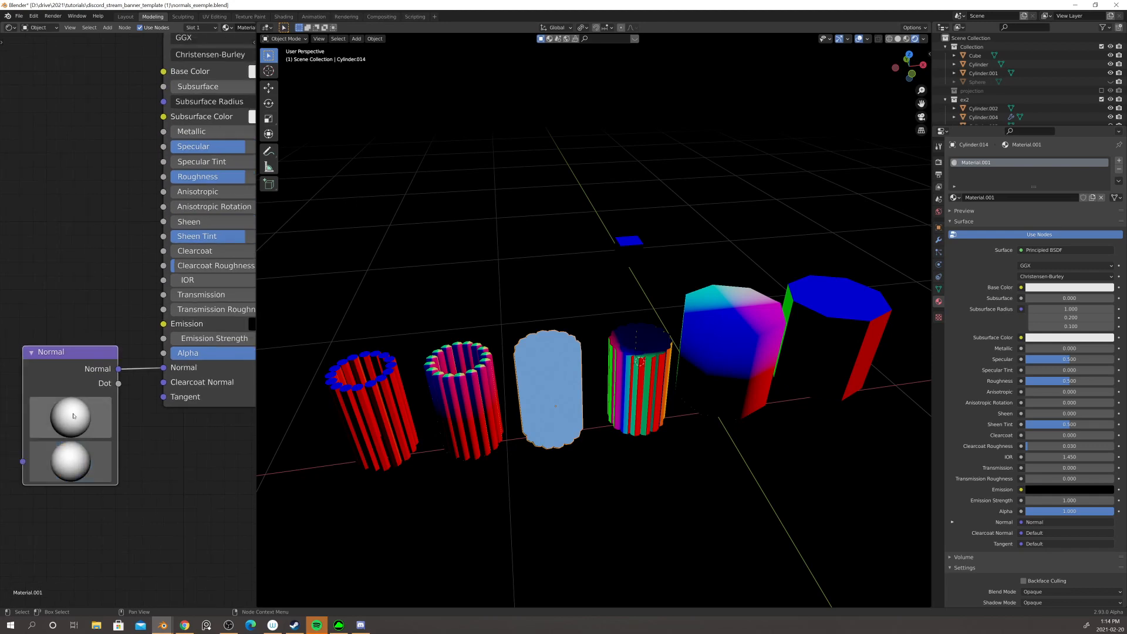
mouse_move(73, 416)
left_mouse_down()
mouse_move(61, 418)
mouse_move(100, 408)
mouse_move(65, 417)
left_mouse_up()
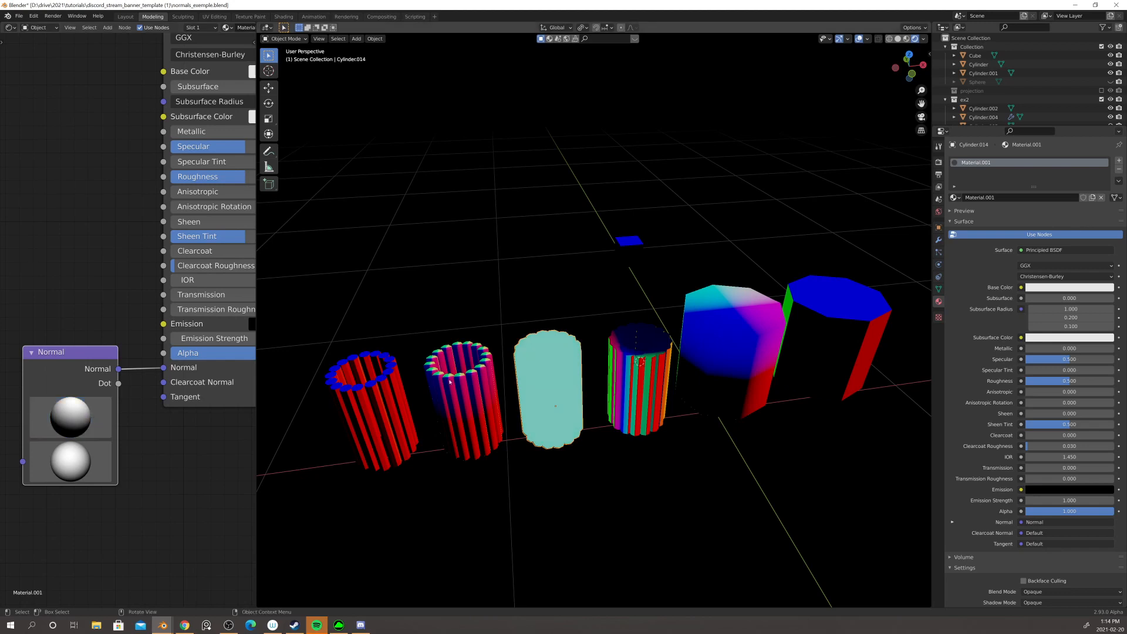
- Select the small cube behind the row of cylinders and view it alongside them in the Normal pass
left_click(629, 250)
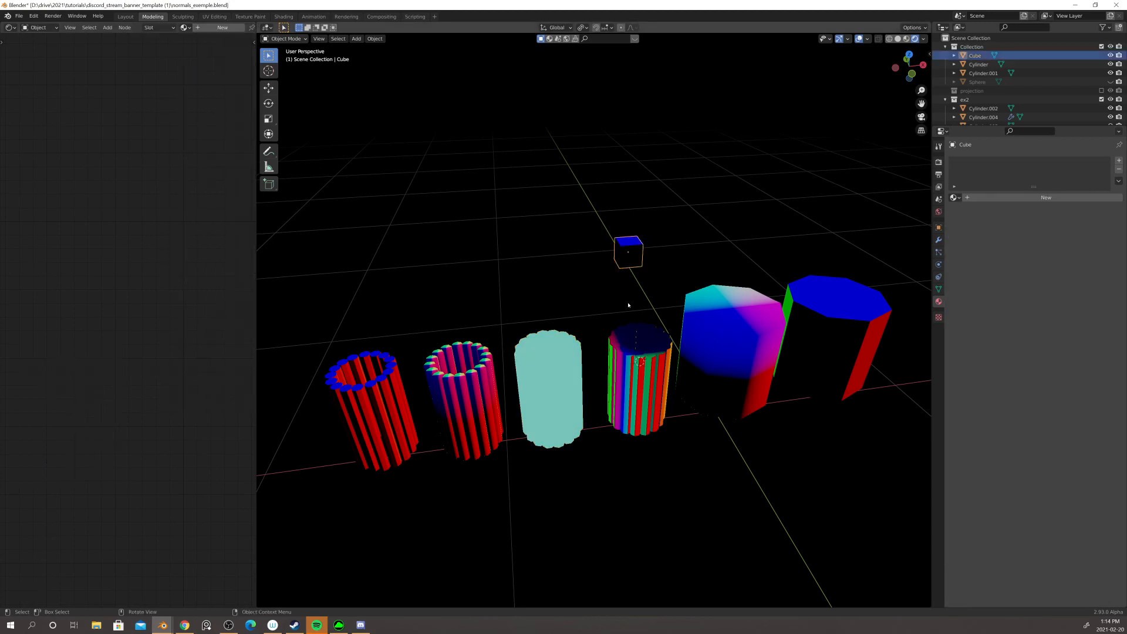
scroll(628, 305, "down", 1)
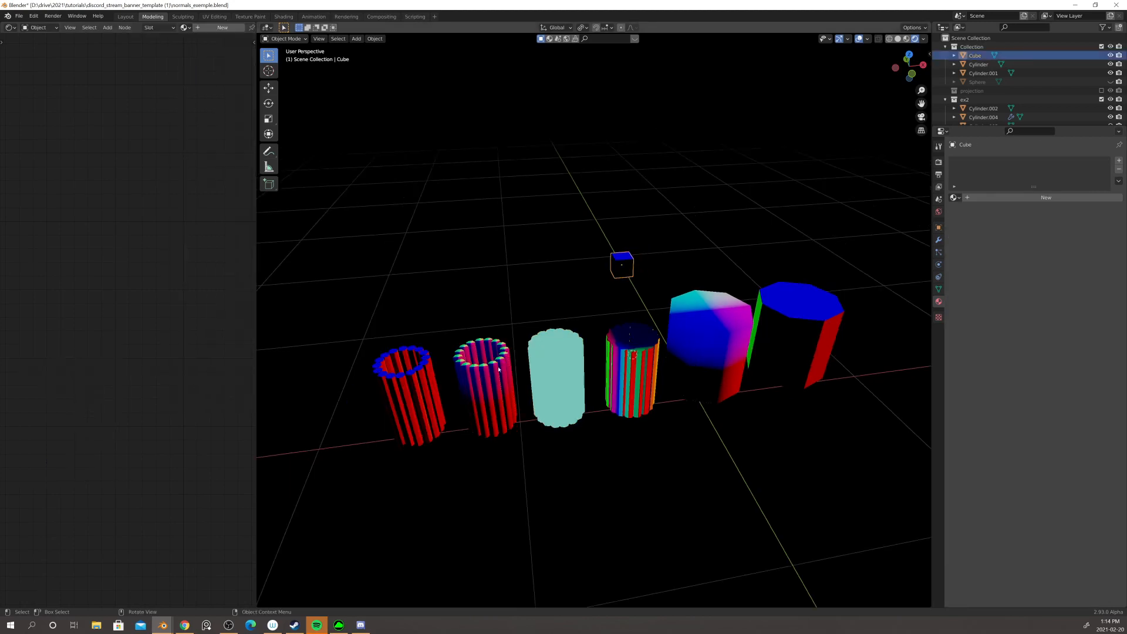
left_click(564, 365)
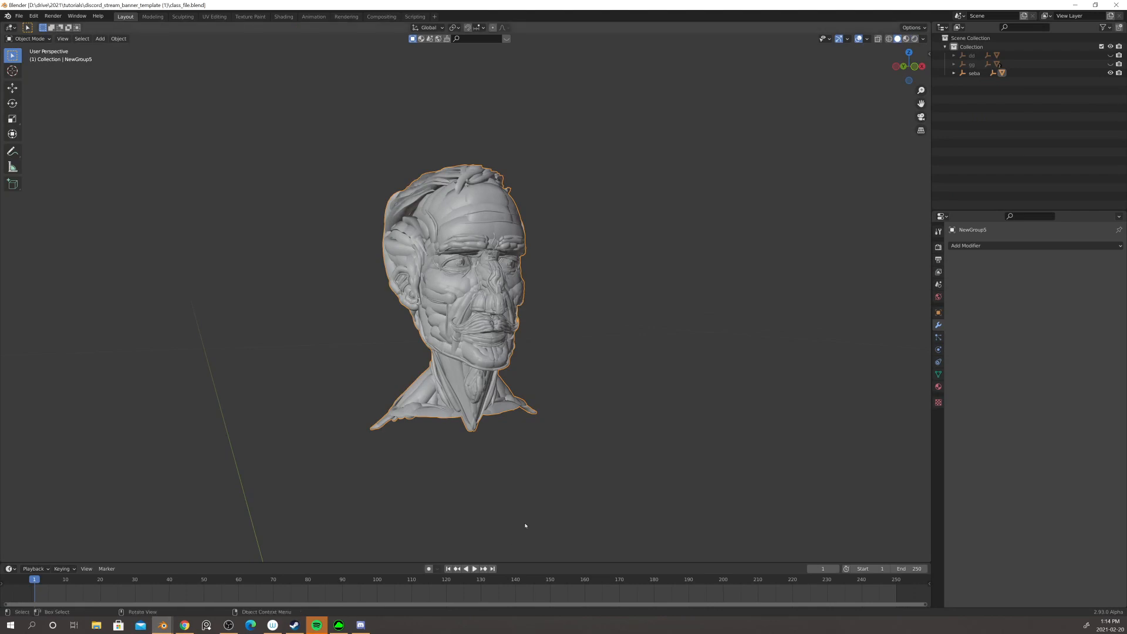
- Examine the sculpted grey head in class_file.blend from both sides, up close and from farther away
mouse_move(550, 462)
middle_mouse_down()
mouse_move(575, 495)
mouse_move(493, 490)
middle_mouse_up()
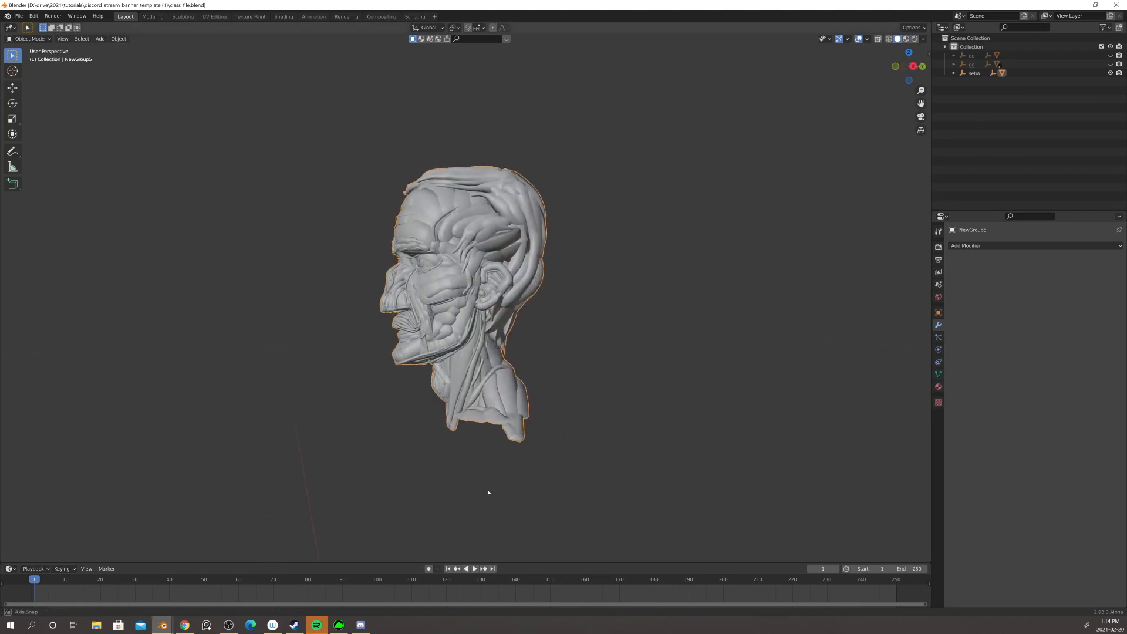
scroll(419, 410, "up", 1)
mouse_move(401, 406)
middle_mouse_down()
mouse_move(533, 393)
mouse_move(529, 402)
middle_mouse_up()
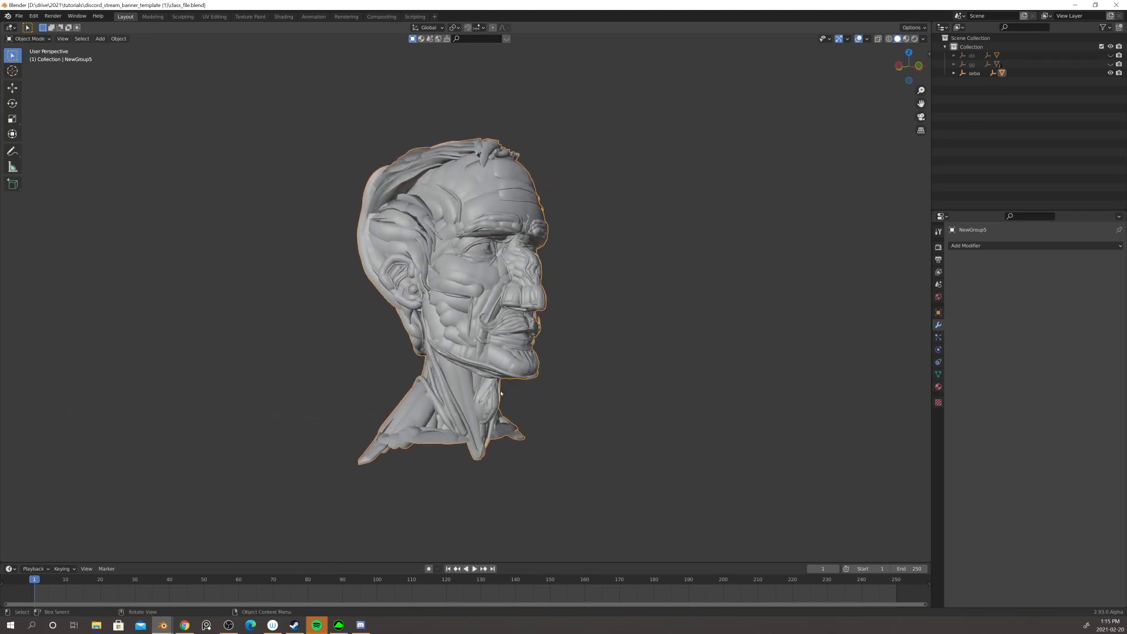
mouse_move(470, 292)
middle_mouse_down()
mouse_move(446, 293)
mouse_move(487, 294)
mouse_move(464, 297)
middle_mouse_up()
scroll(463, 298, "up", 3)
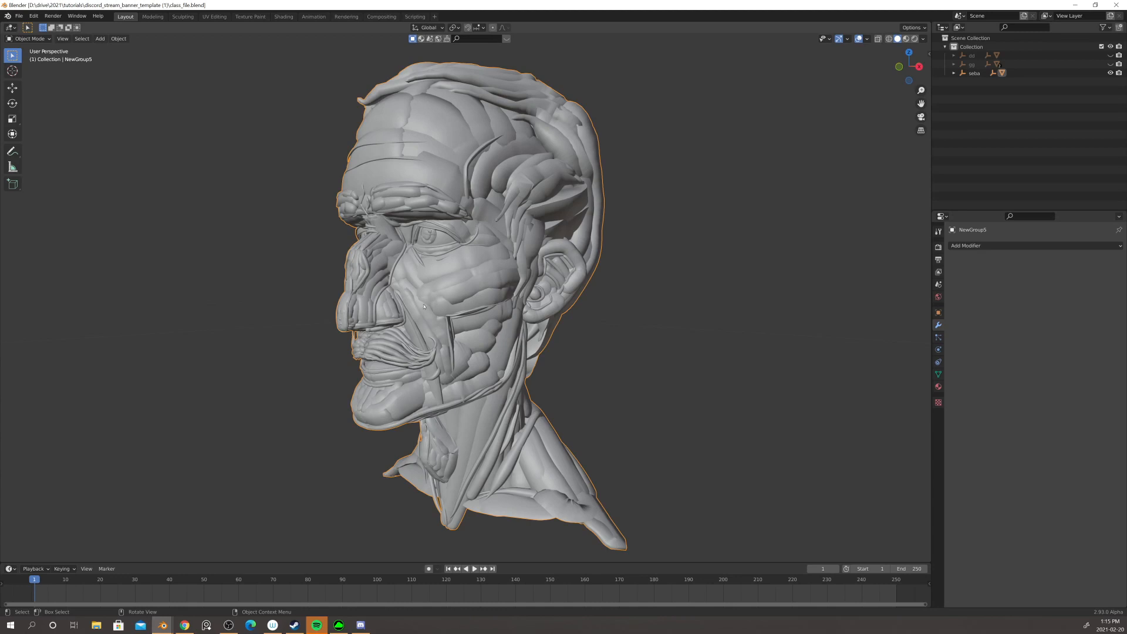
middle_click_drag(437, 303, 497, 303)
scroll(501, 305, "down", 3)
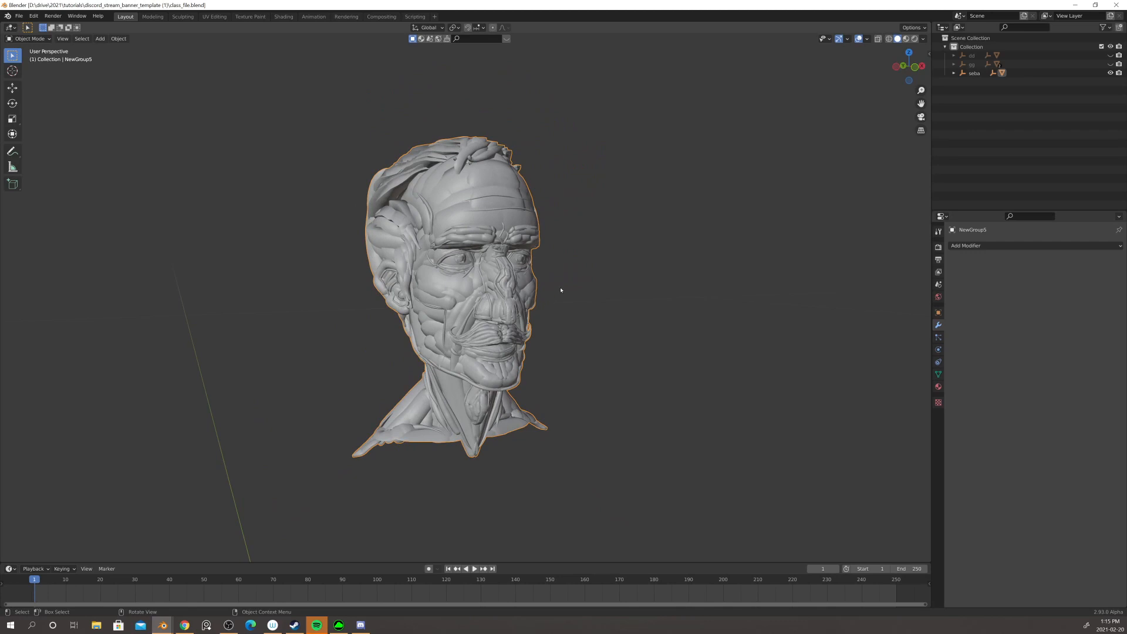
- Set the viewport's solid shading to Vertex color with Flat lighting
left_click(923, 41)
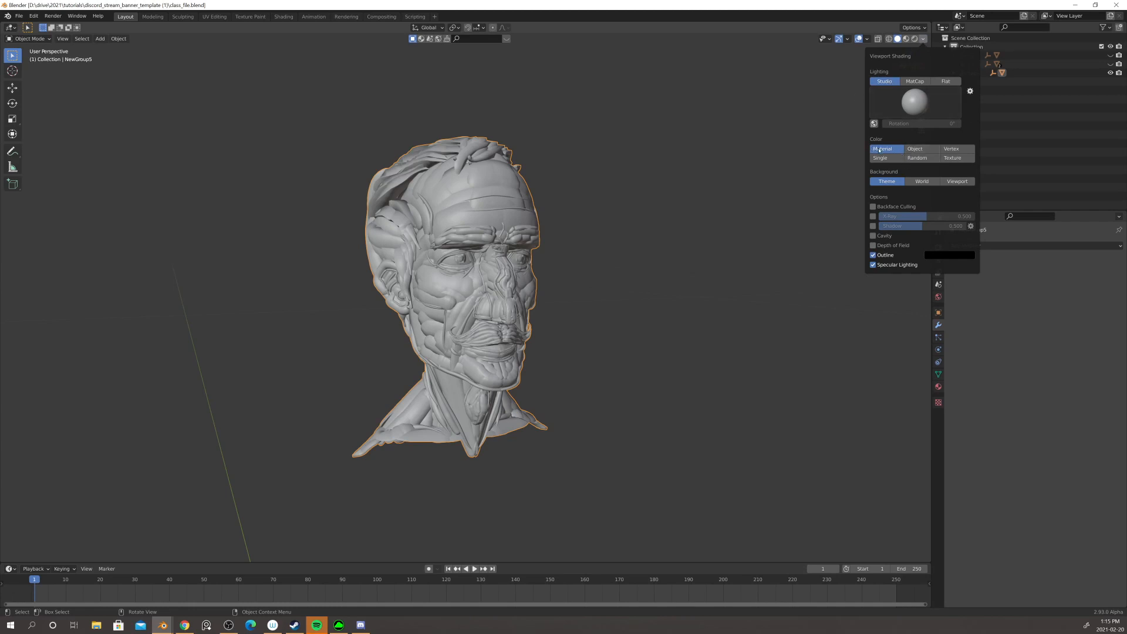
left_click(951, 151)
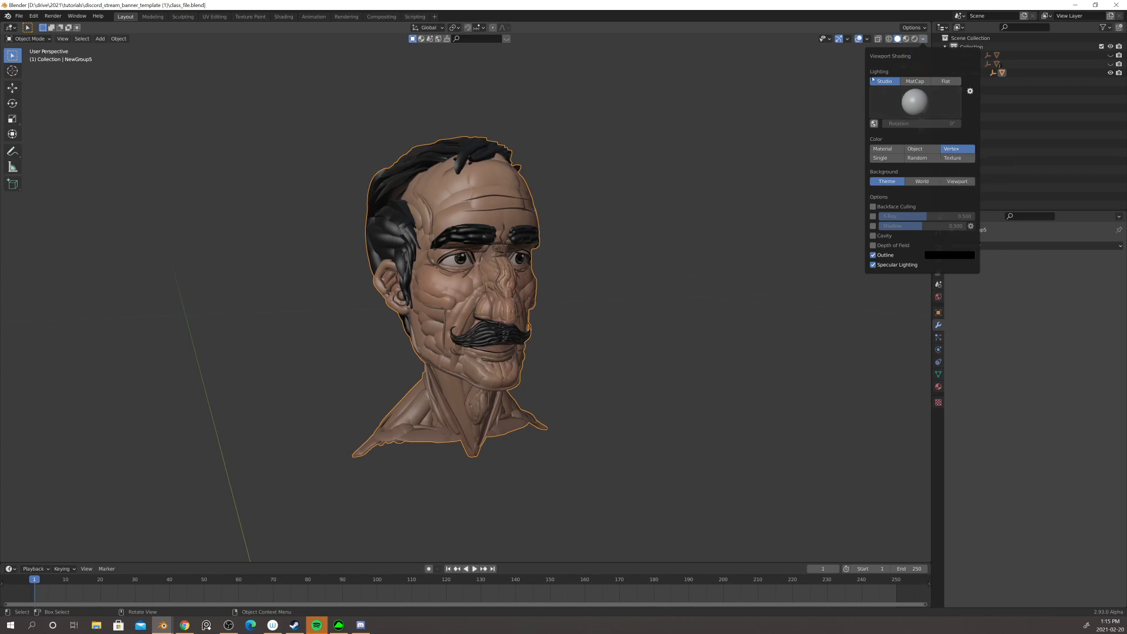
left_click(945, 82)
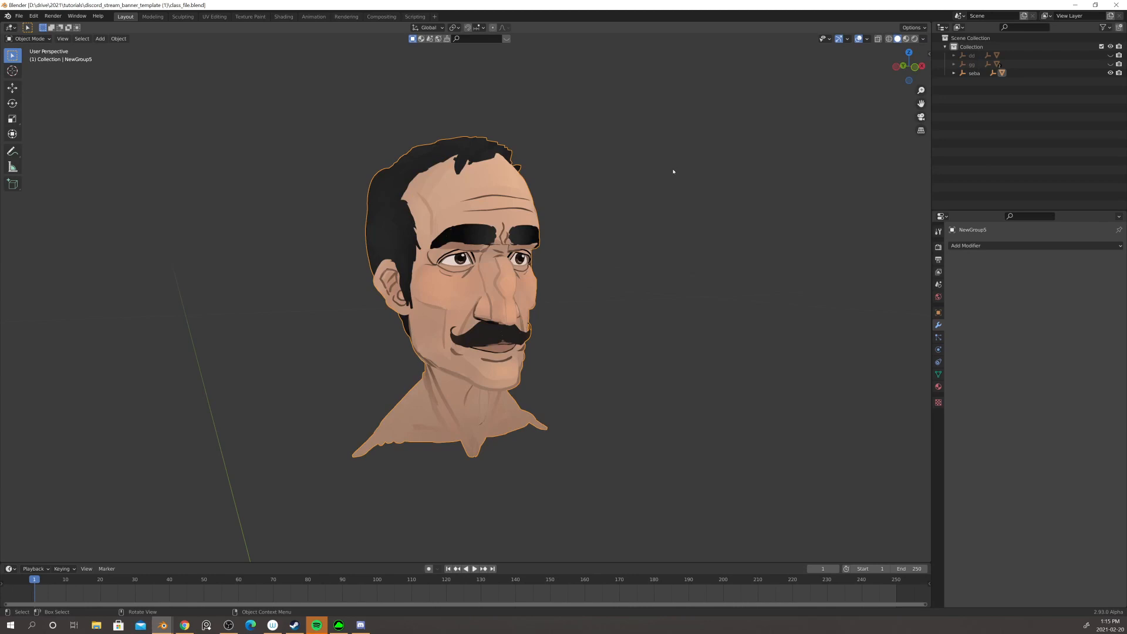
- Examine the head's flat-lit vertex colors from the front and from three-quarter angles
mouse_move(673, 171)
middle_mouse_down()
mouse_move(581, 158)
mouse_move(681, 170)
middle_mouse_up()
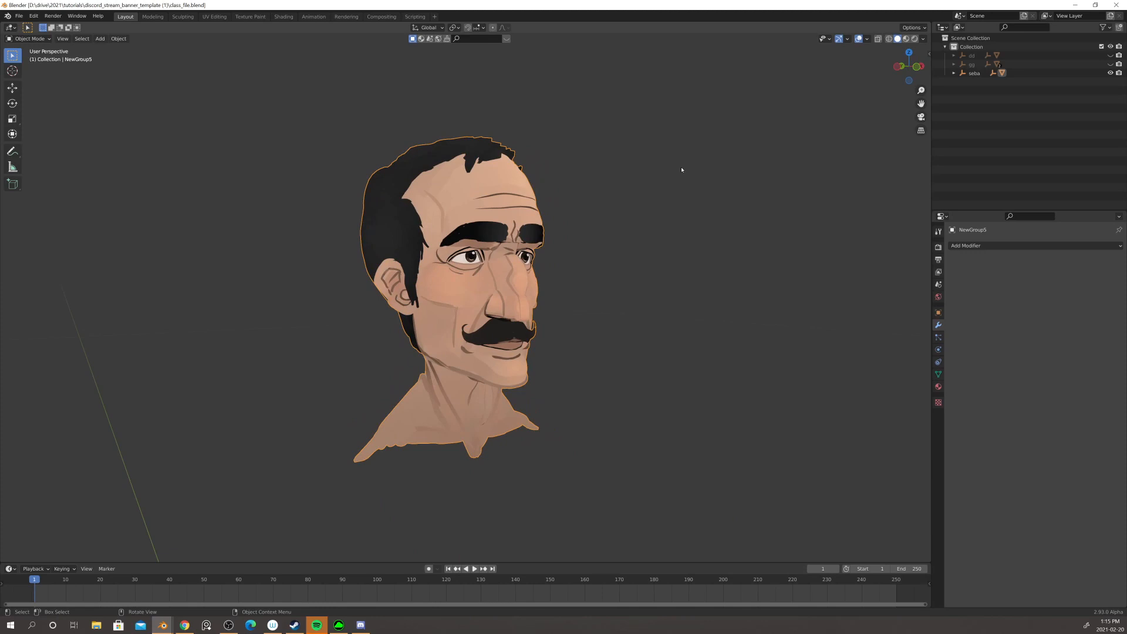
middle_click_drag(581, 244, 587, 247)
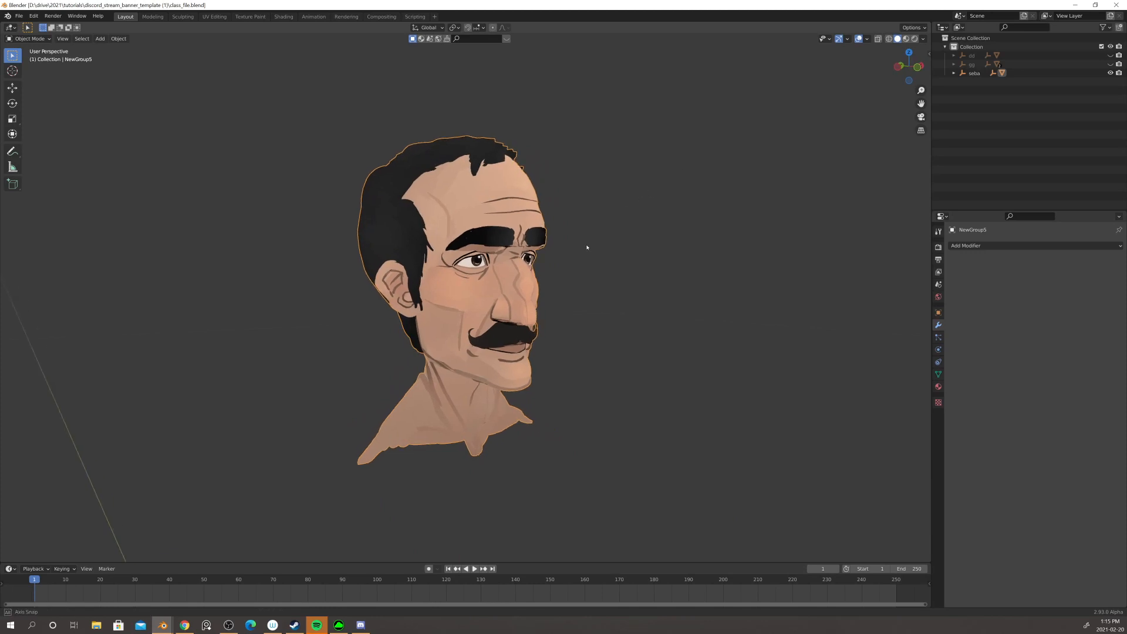
scroll(584, 252, "down", 1)
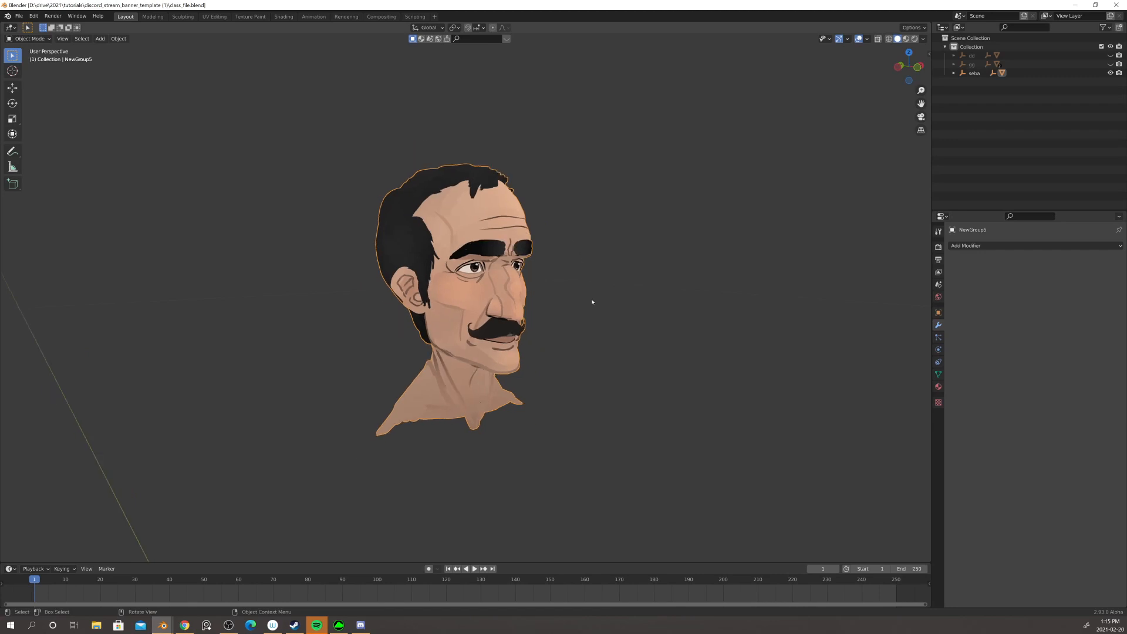
middle_click_drag(592, 302, 577, 294)
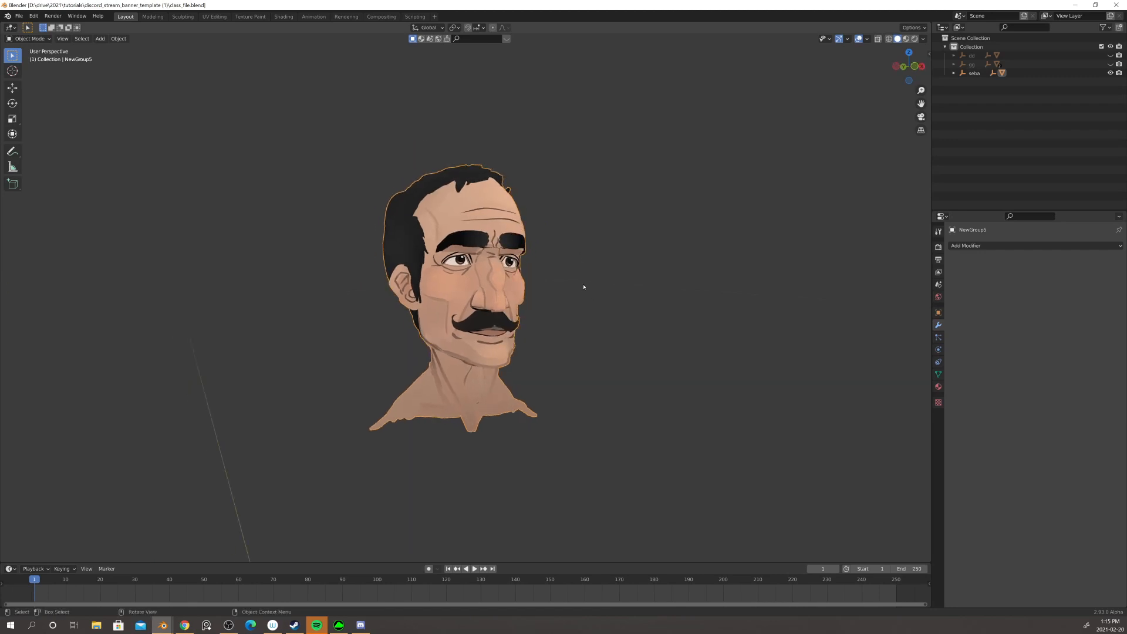
middle_click_drag(498, 300, 514, 301)
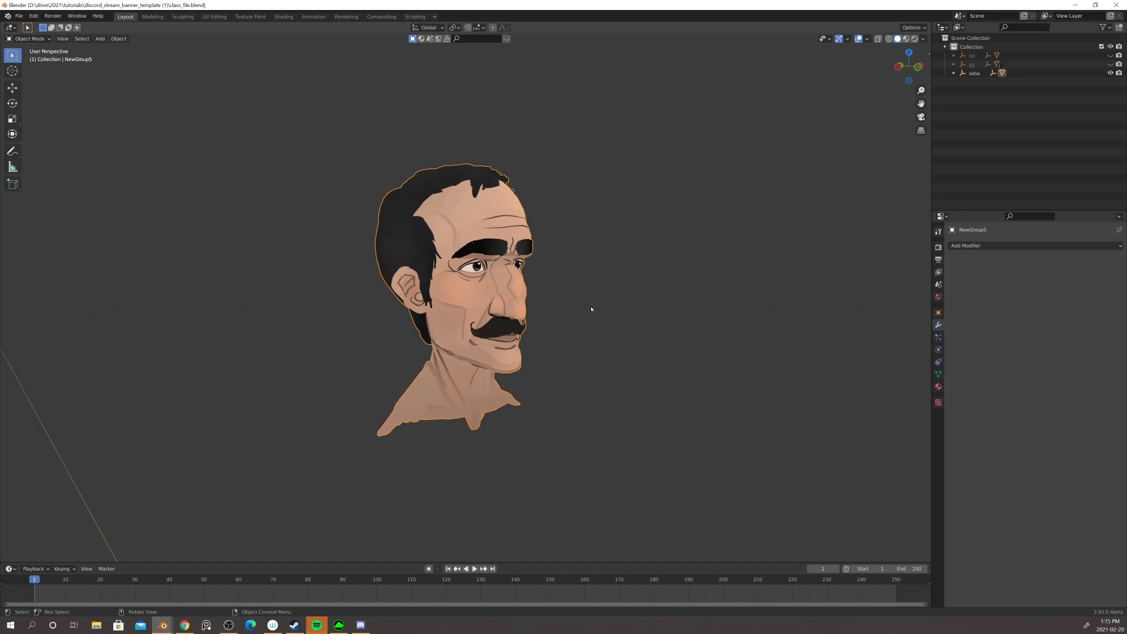
middle_click_drag(591, 309, 550, 305)
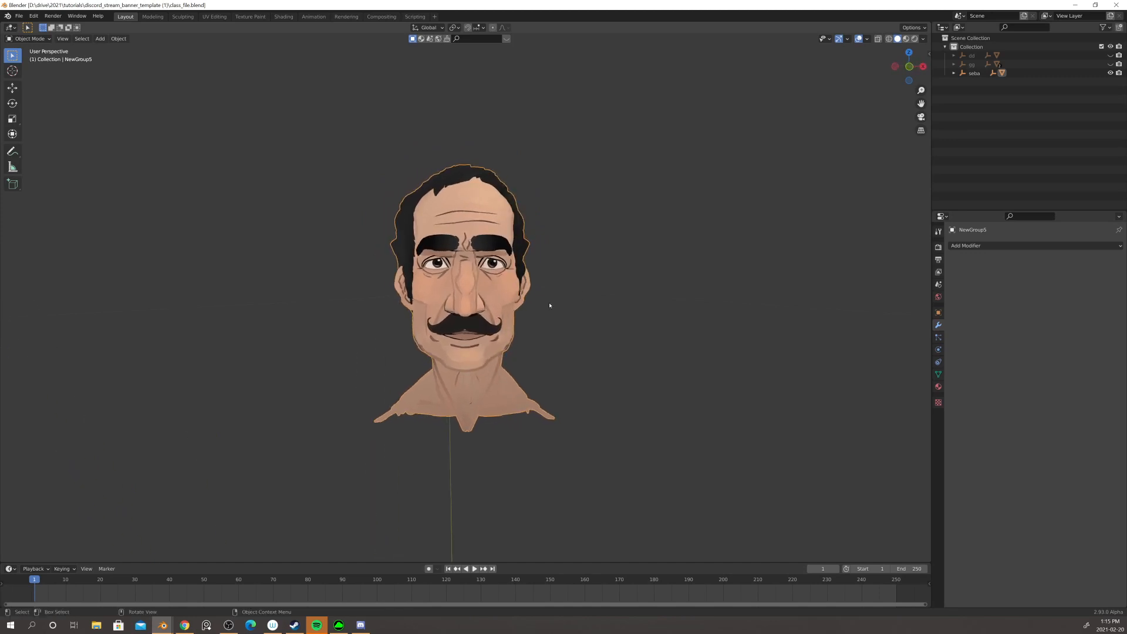
middle_click_drag(450, 291, 504, 296)
scroll(504, 296, "up", 2)
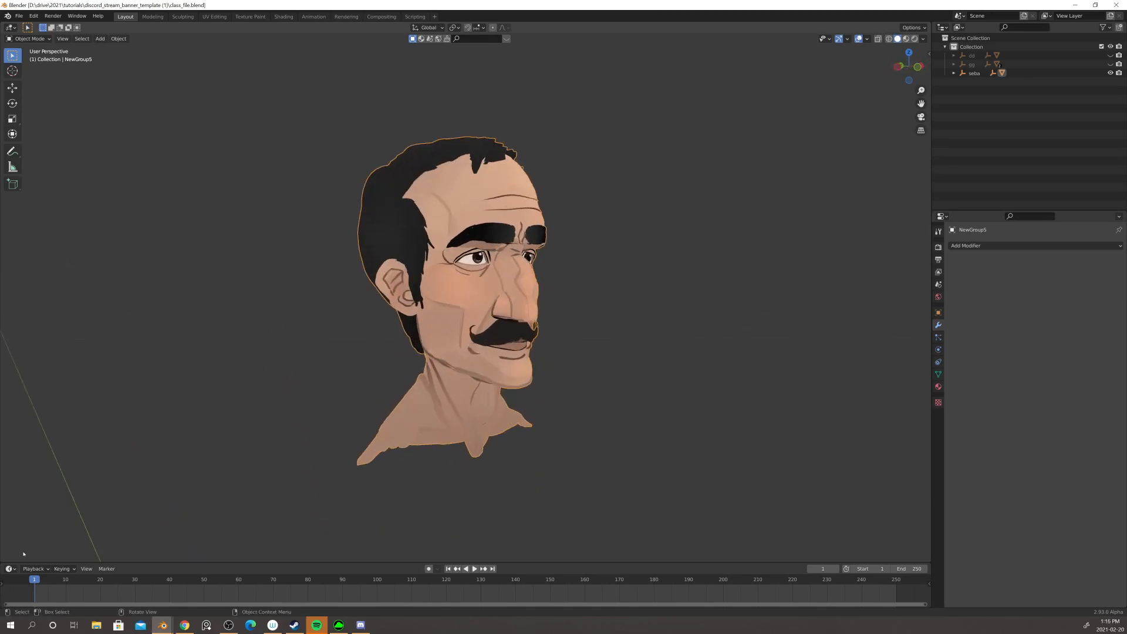
- Split a narrower area off the 3D viewport and turn it into a Shader Editor with its sidebar hidden
left_click_drag(1, 560, 321, 573)
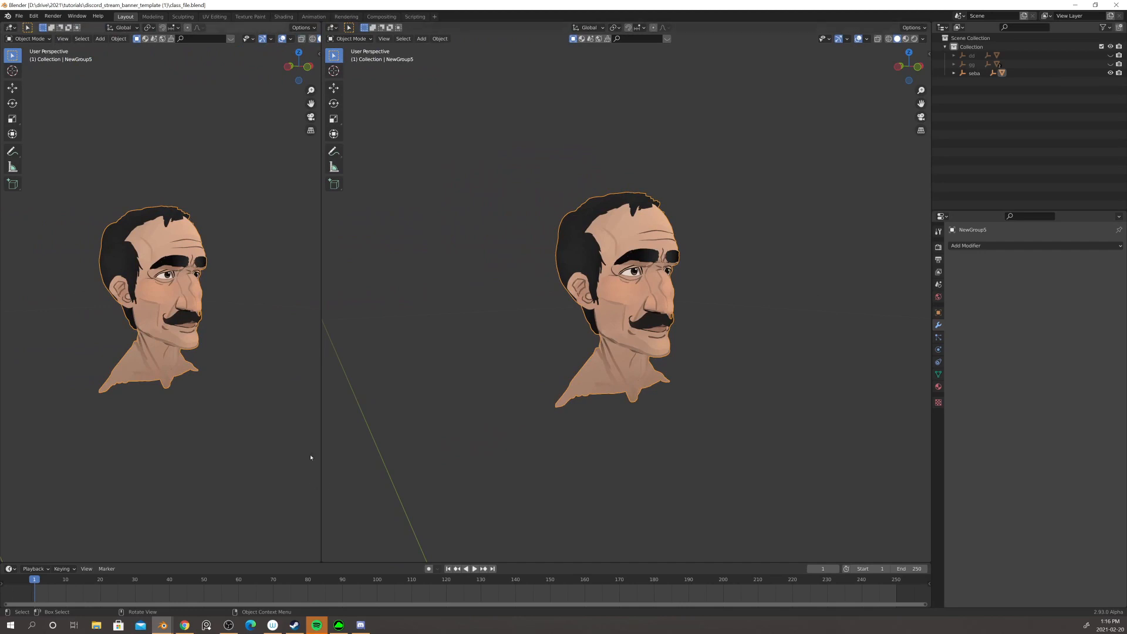
middle_click_drag(376, 437, 412, 389)
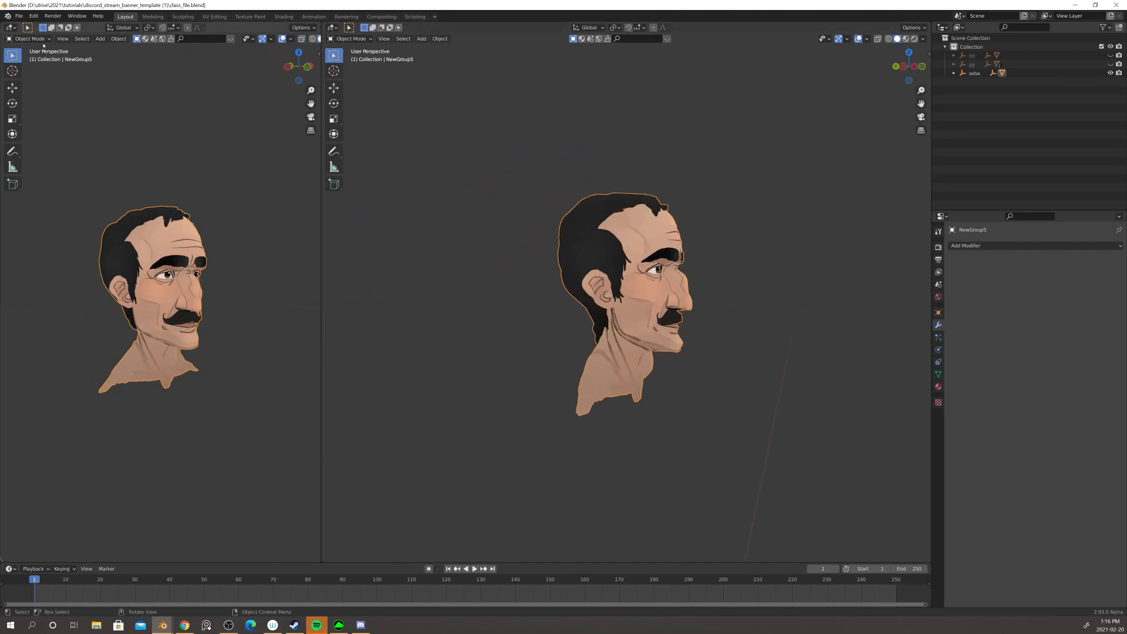
left_click(36, 39)
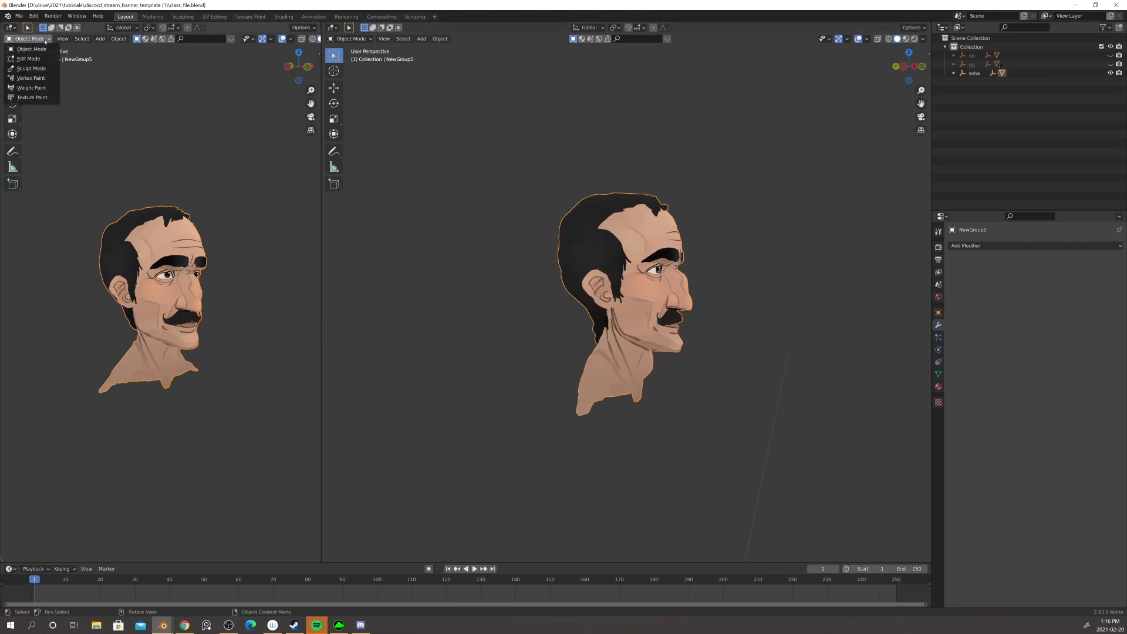
left_click(10, 27)
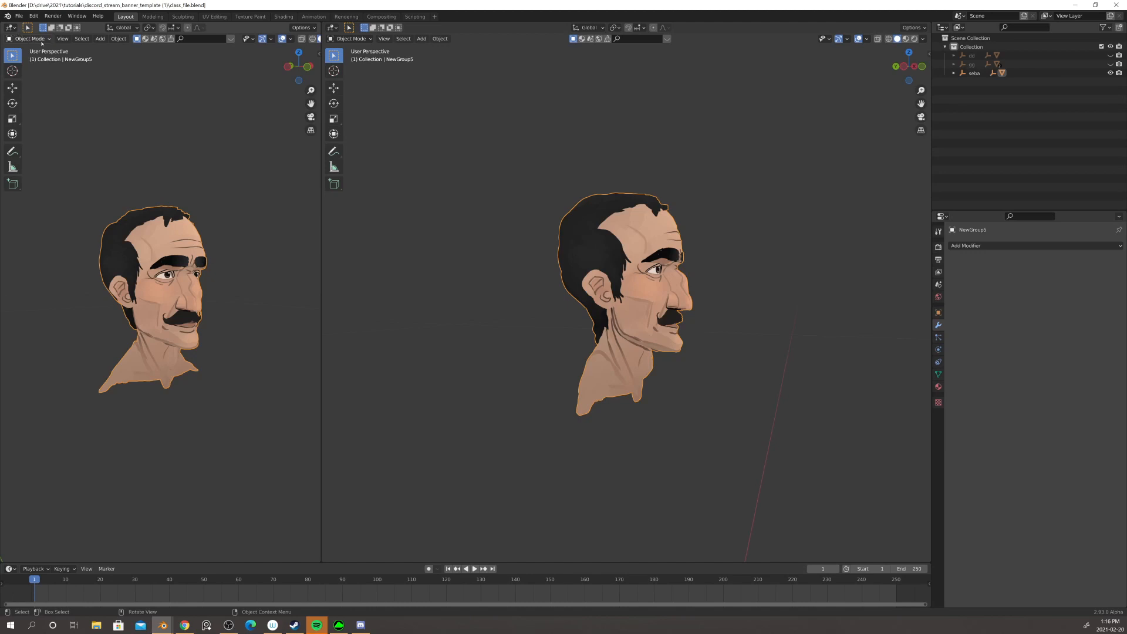
left_click(11, 28)
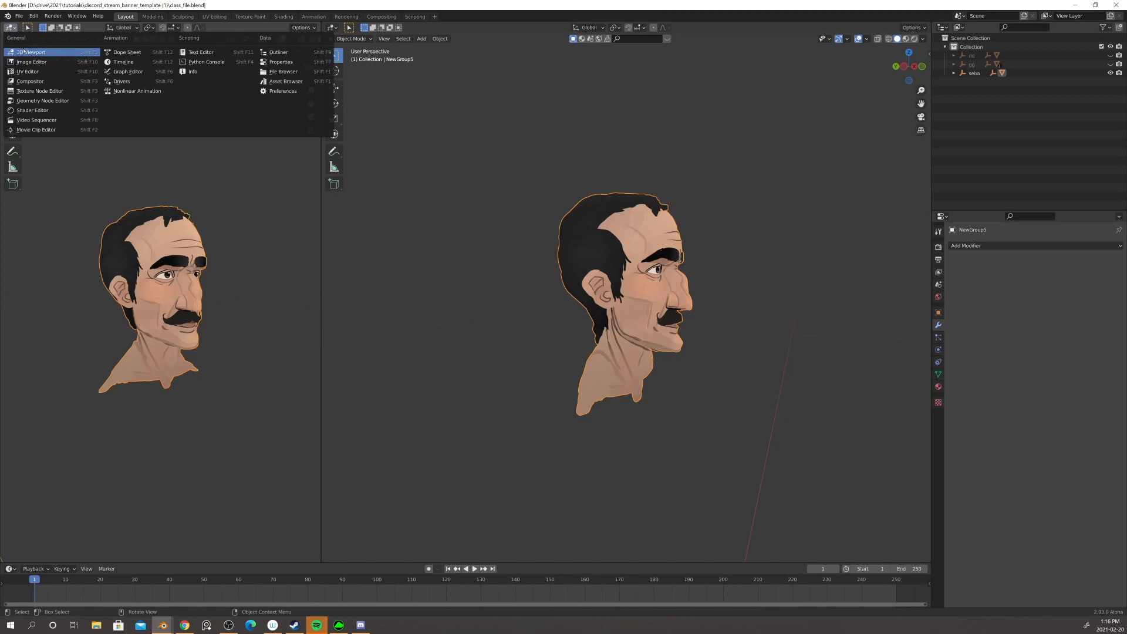
left_click(43, 109)
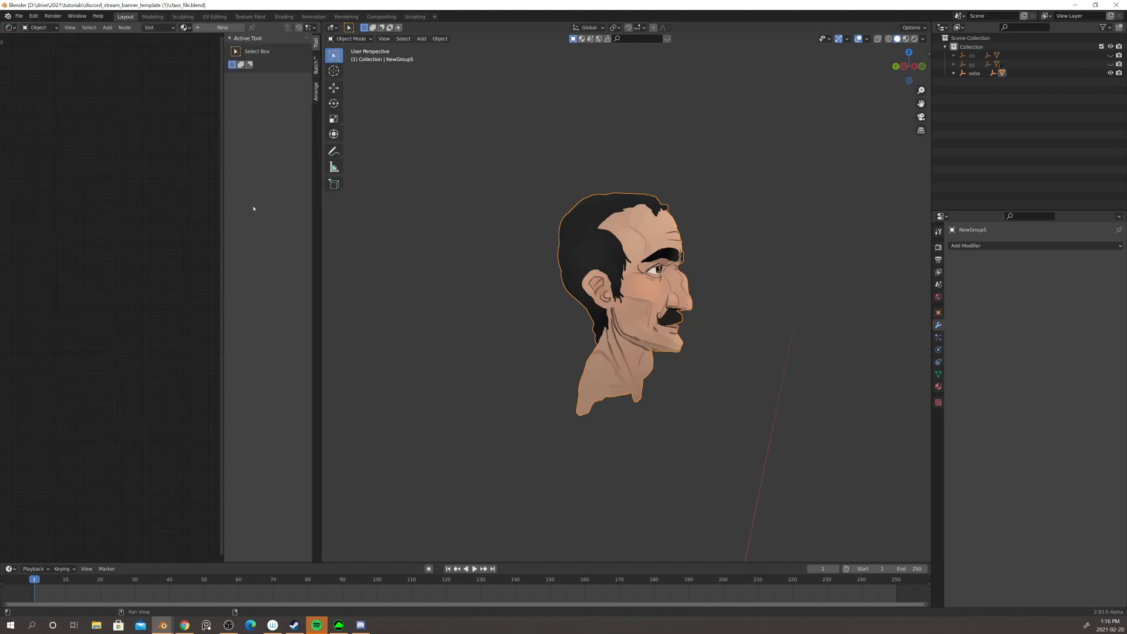
key("n")
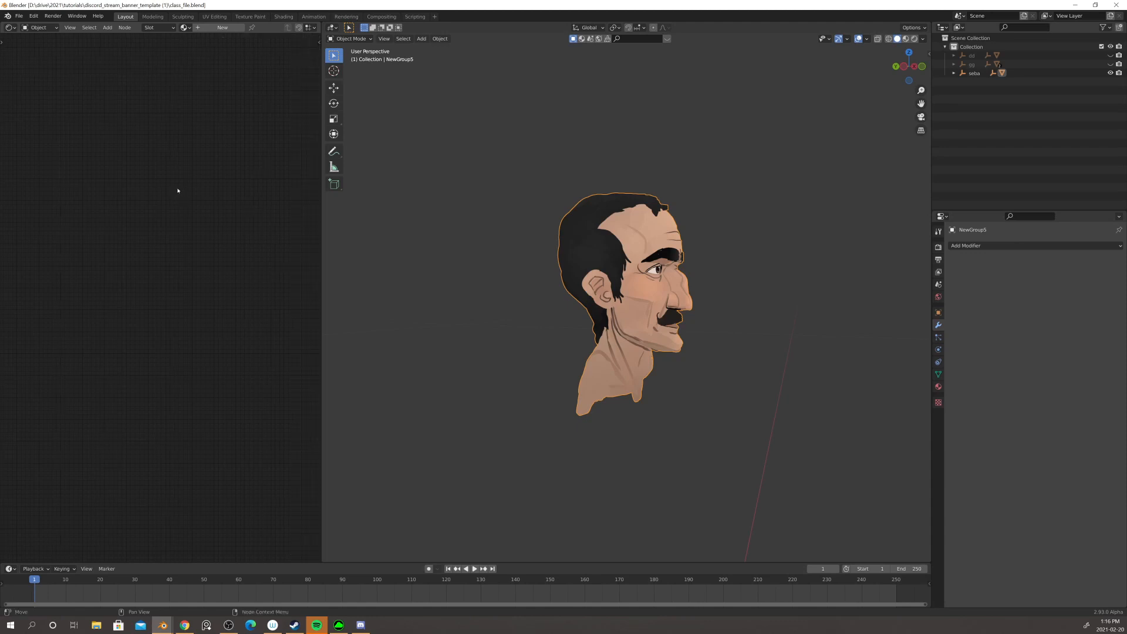
key("n")
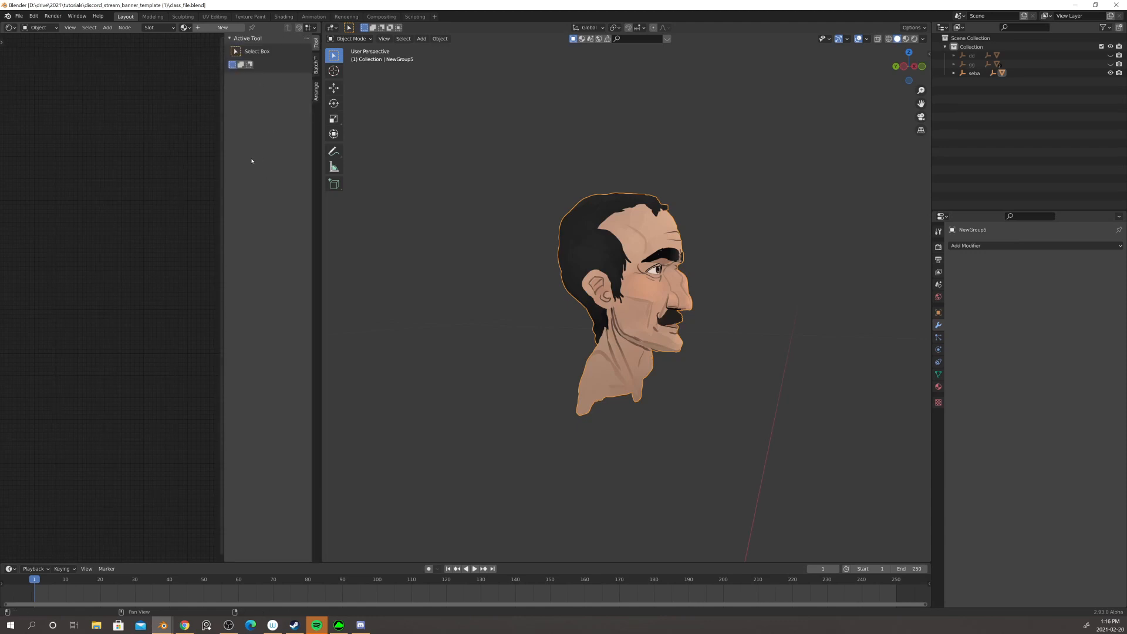
key("n")
right_click(124, 179)
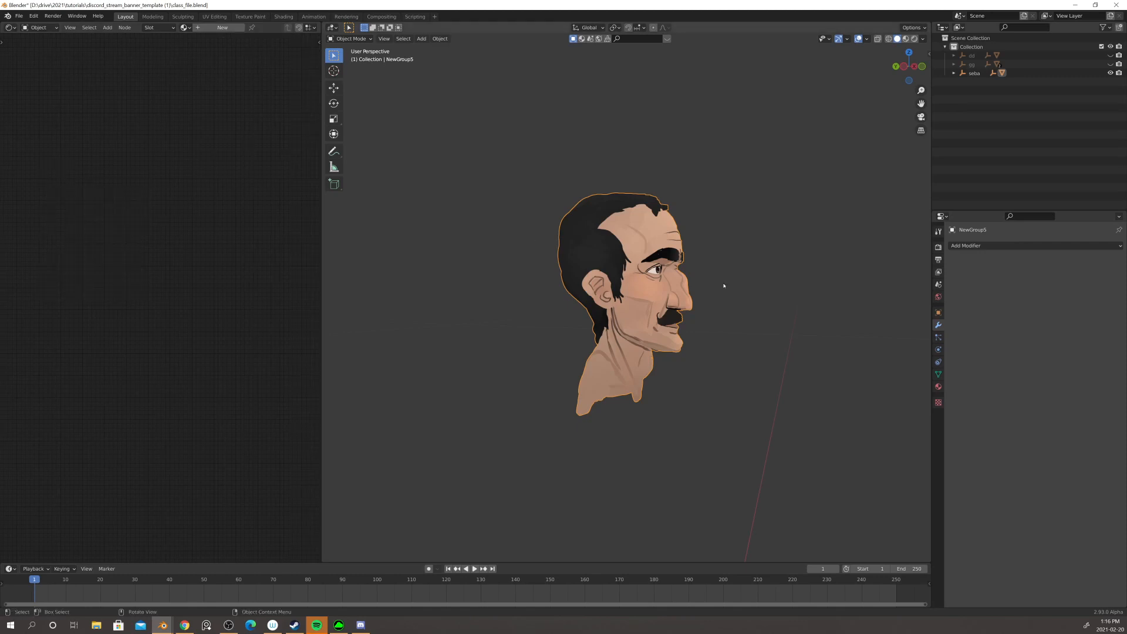
- Add a material slot to the head object and create a new material in it
left_click(967, 245)
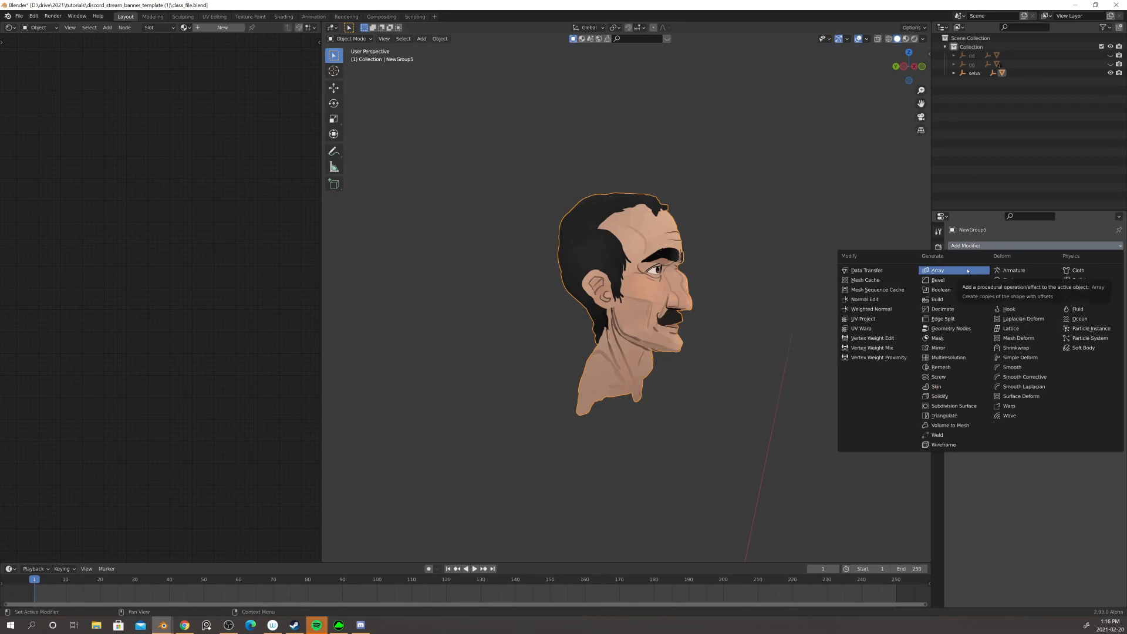
middle_click_drag(828, 270, 869, 276)
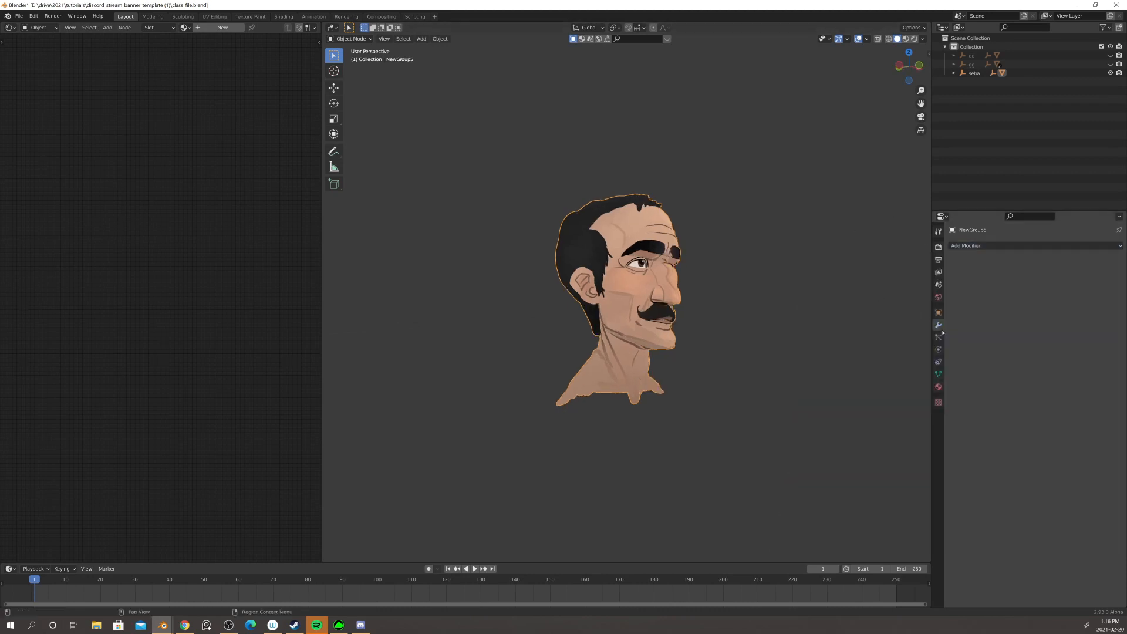
left_click(938, 296)
left_click(937, 386)
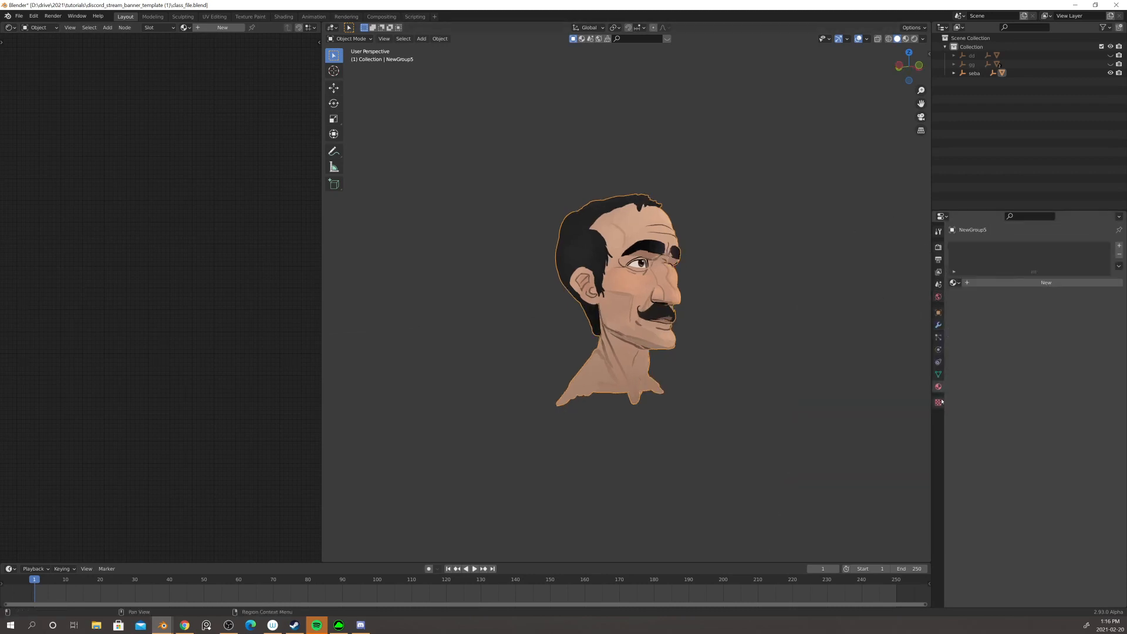
left_click(1118, 245)
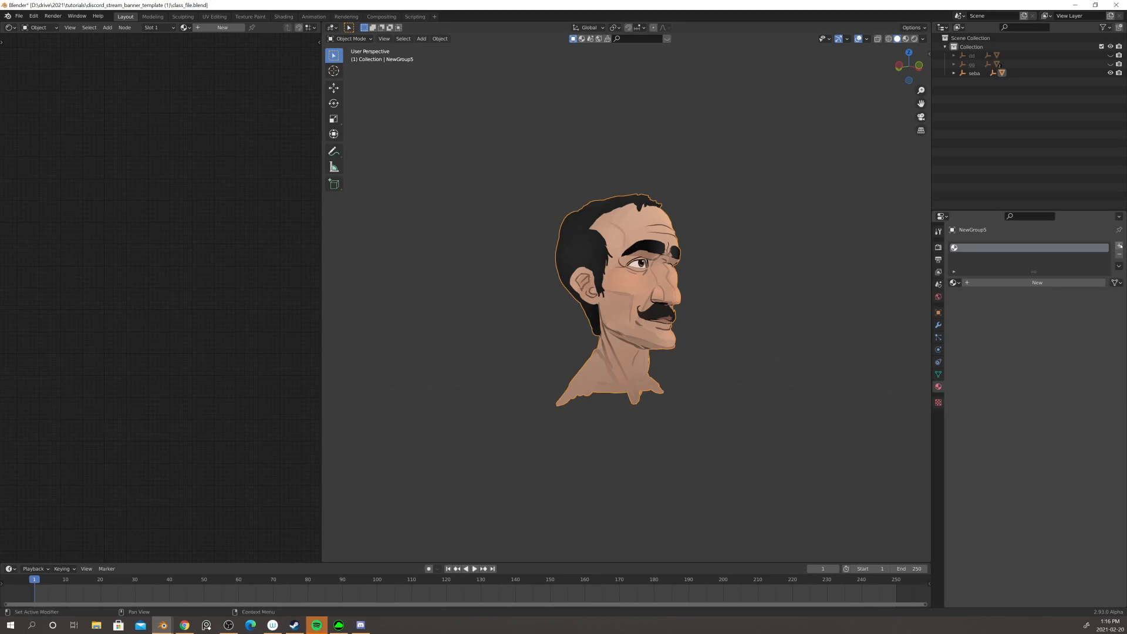
left_click(968, 283)
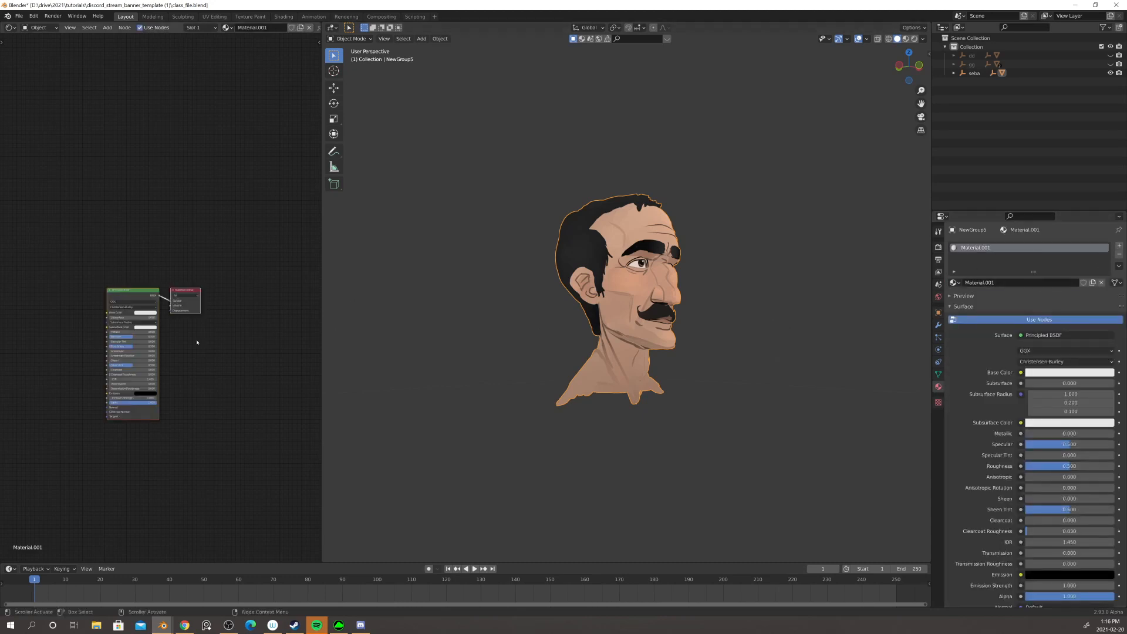
- Bring the new material's nodes into closer view and switch the 3D viewport to Rendered shading for the head
scroll(155, 311, "up", 5)
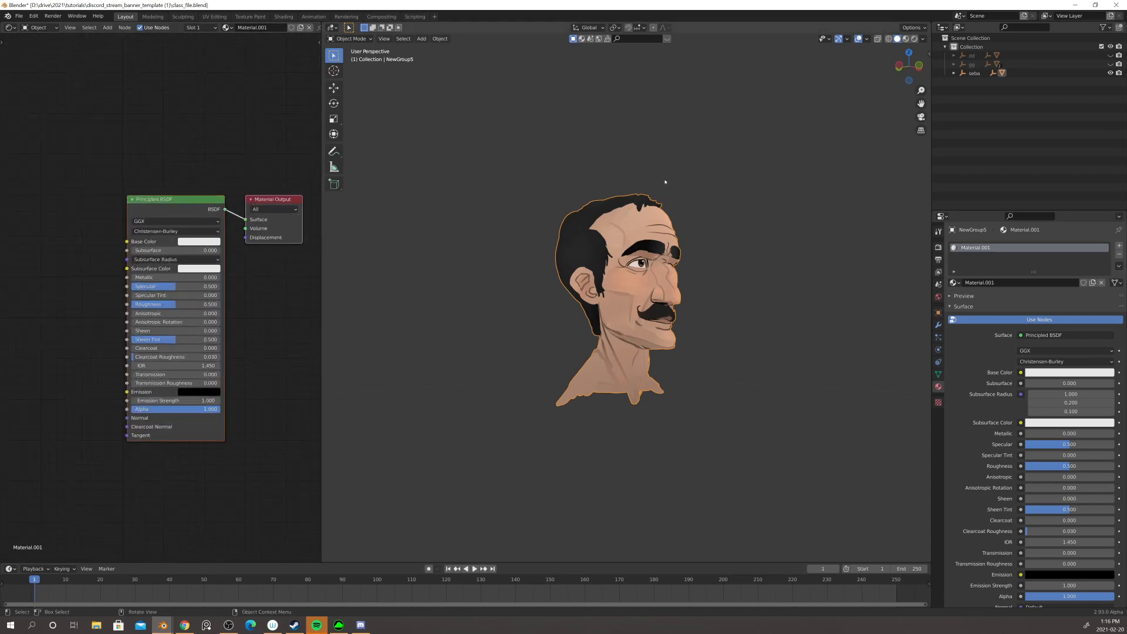
scroll(728, 232, "up", 3)
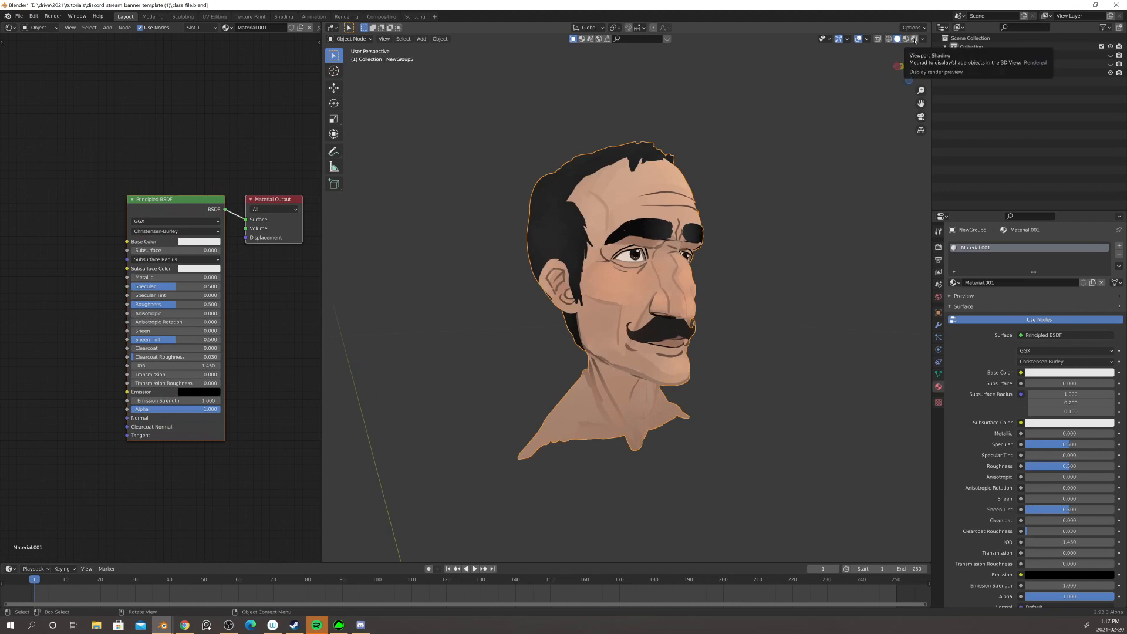
left_click(913, 38)
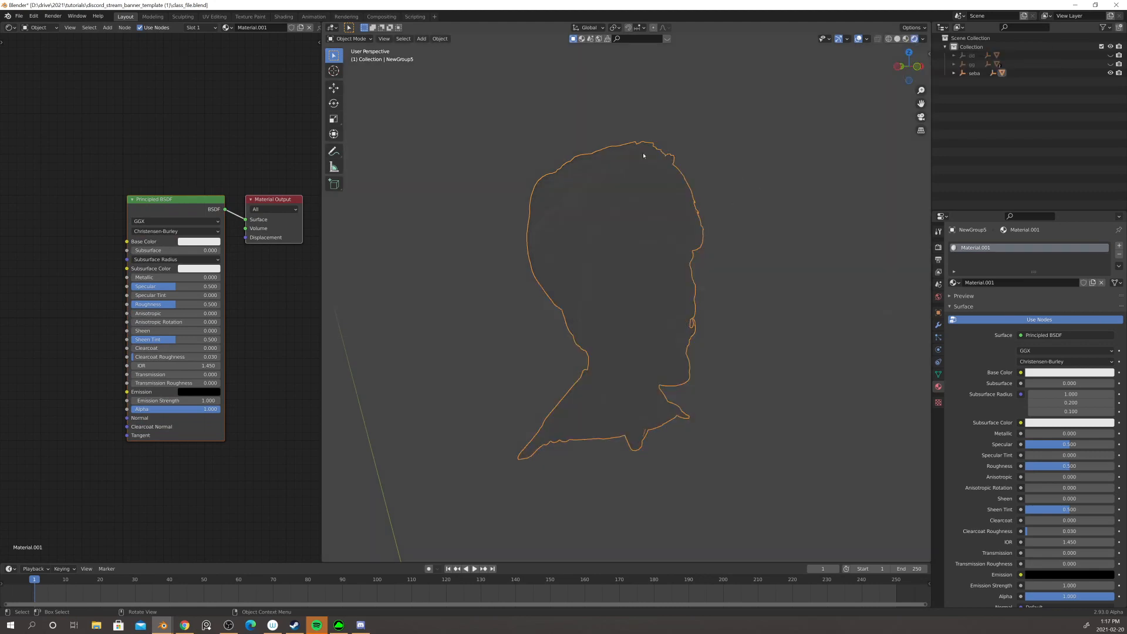
scroll(650, 294, "down", 3)
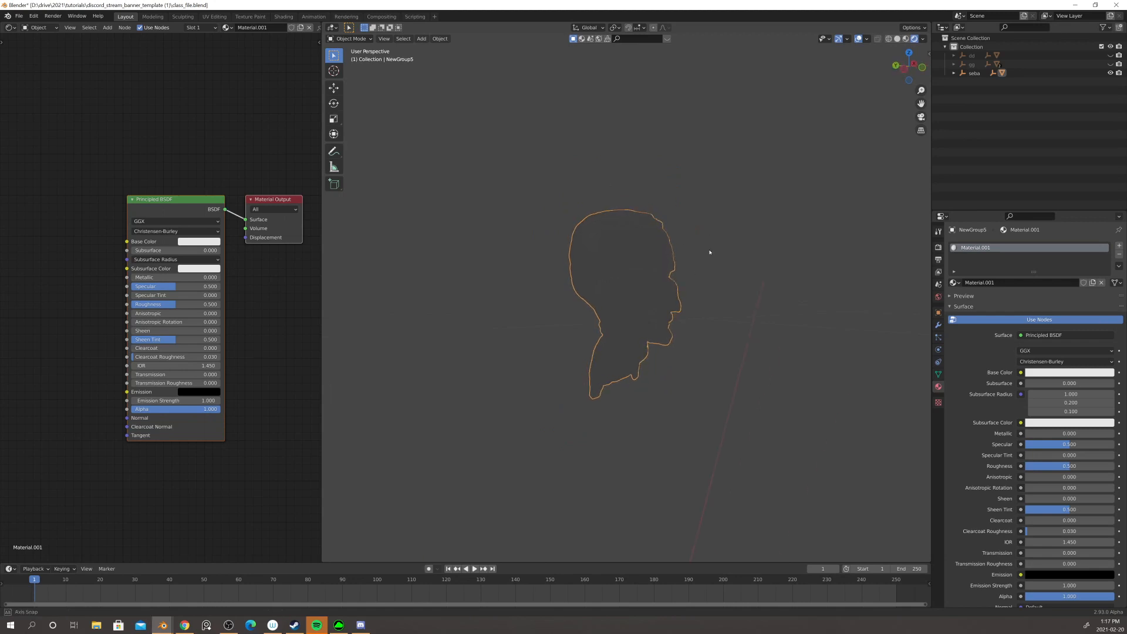
- Add a Sun light to the scene and raise it along the Z axis above the head
scroll(712, 250, "down", 3)
key("shift+a")
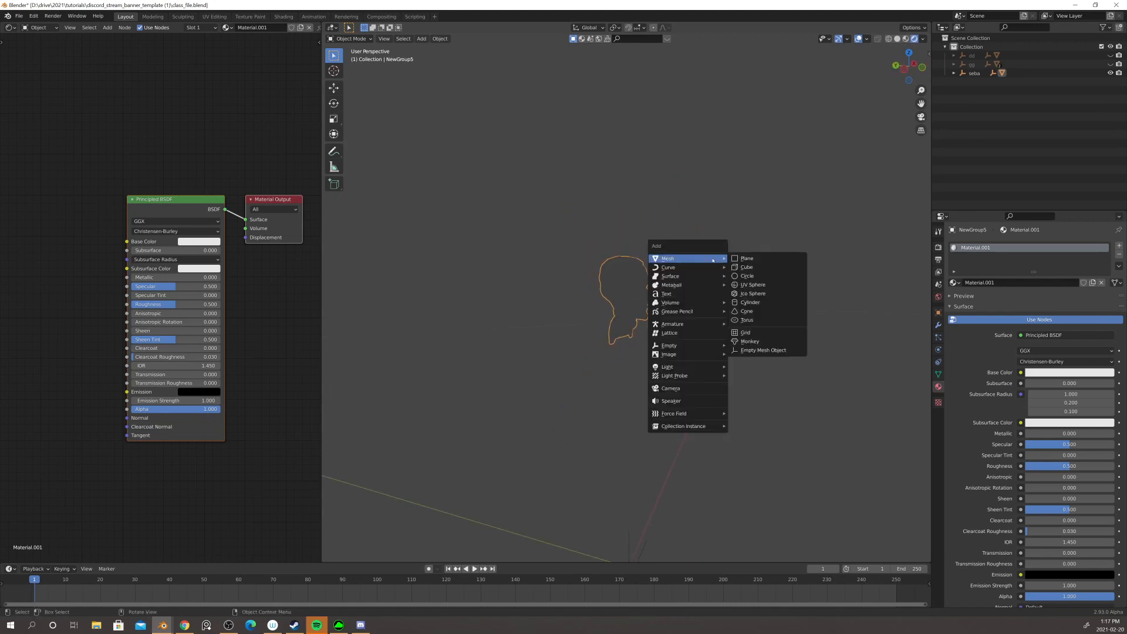
mouse_move(677, 368)
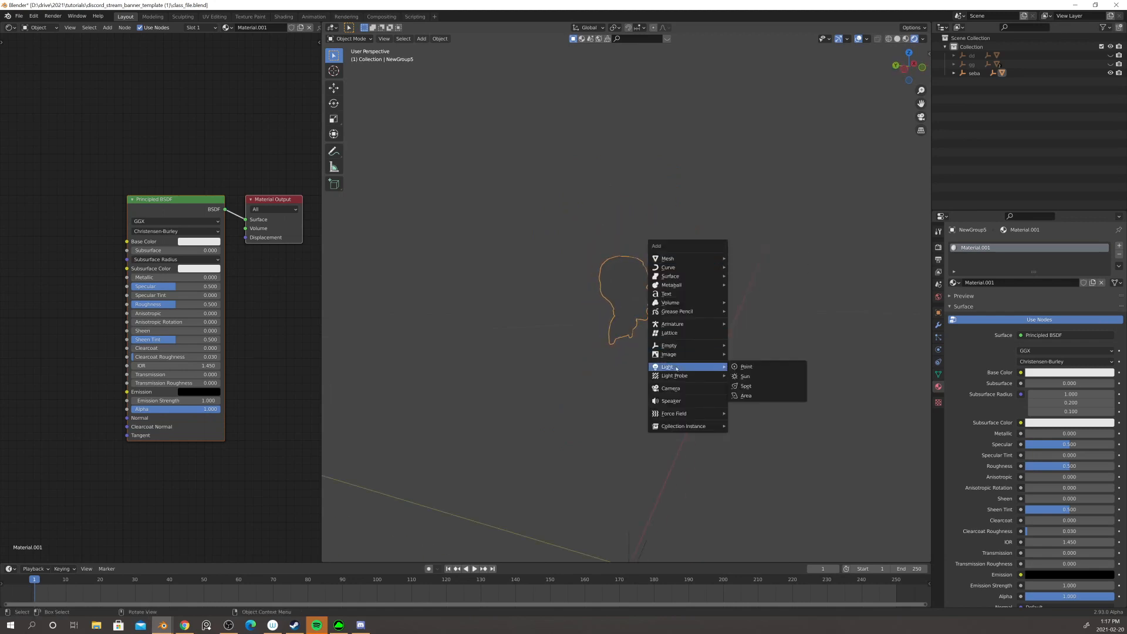
left_click(749, 381)
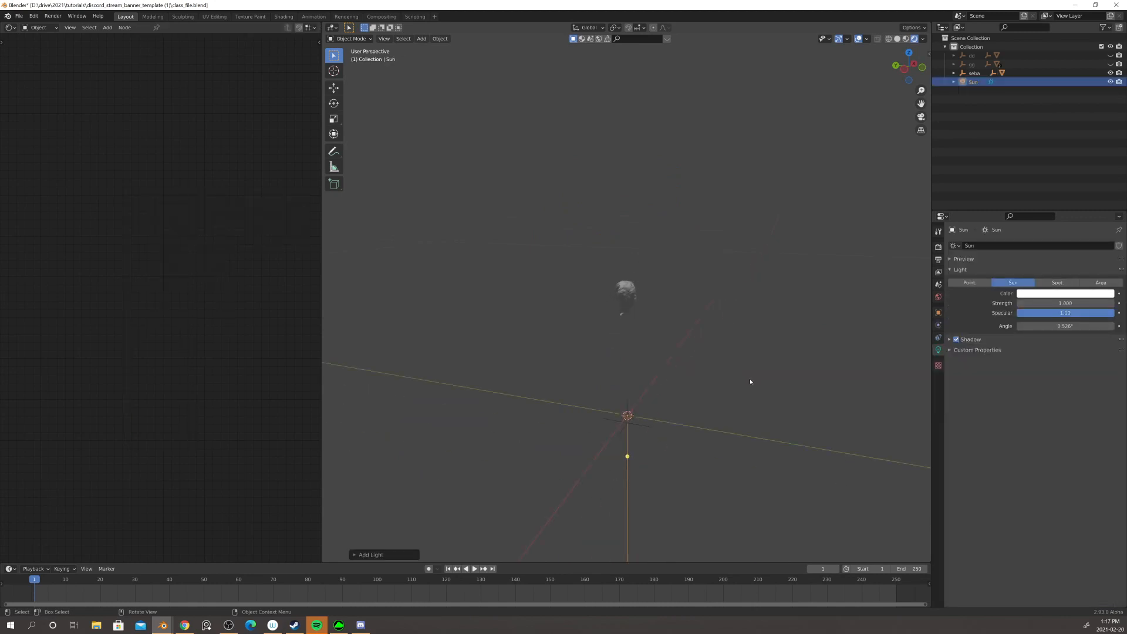
key("g")
key("z")
left_click(649, 234)
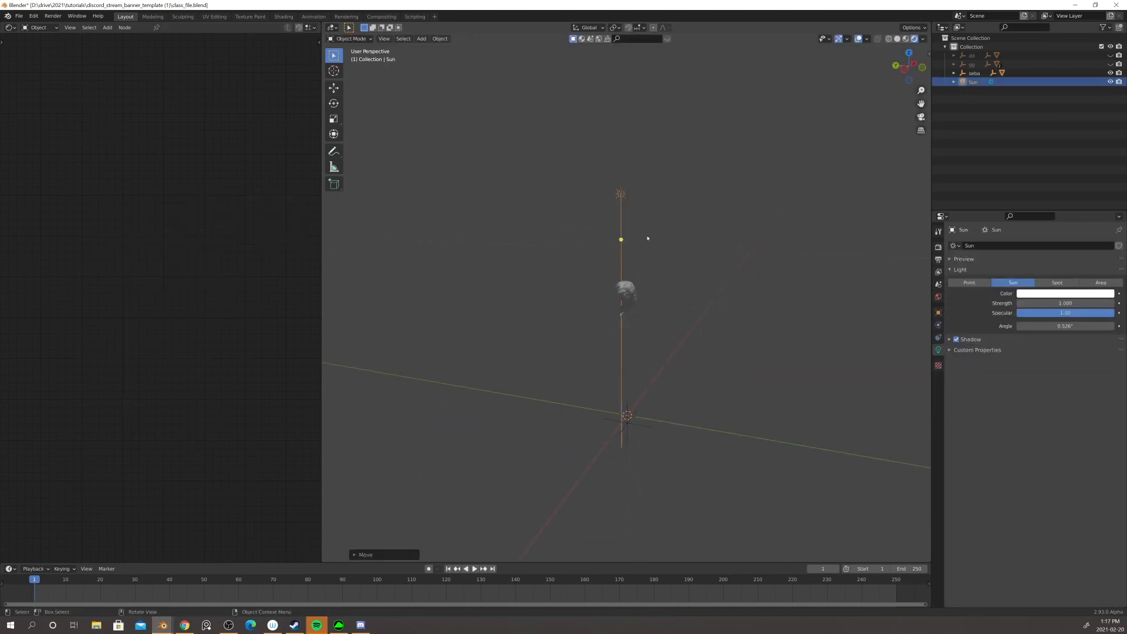
middle_click_drag(649, 233, 696, 264)
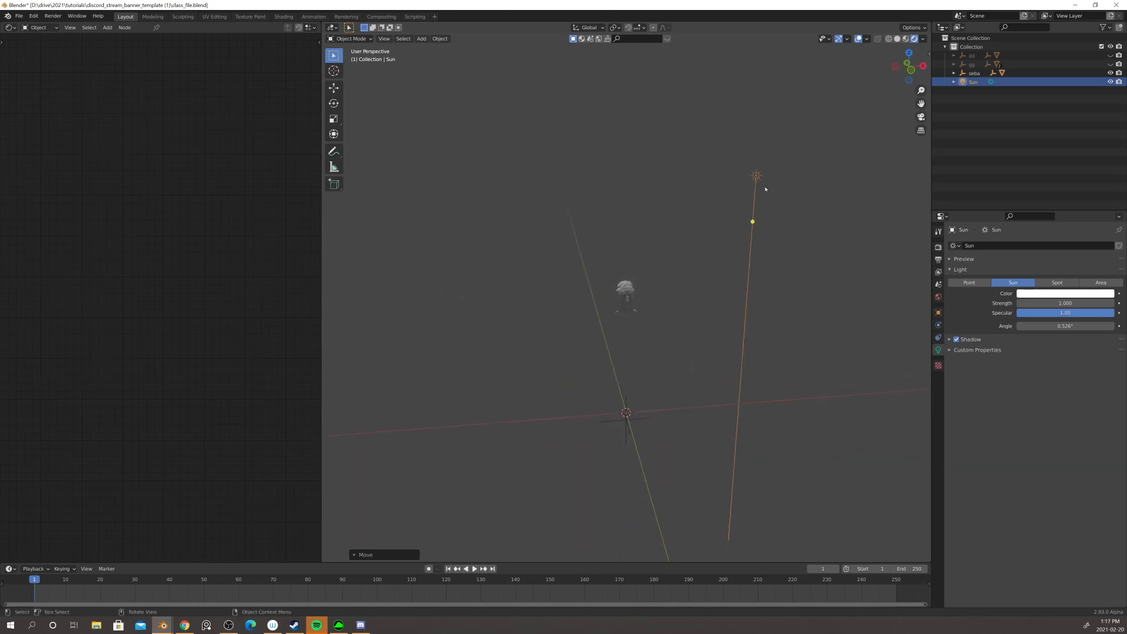
mouse_move(757, 234)
middle_mouse_down()
mouse_move(742, 259)
mouse_move(755, 252)
middle_mouse_up()
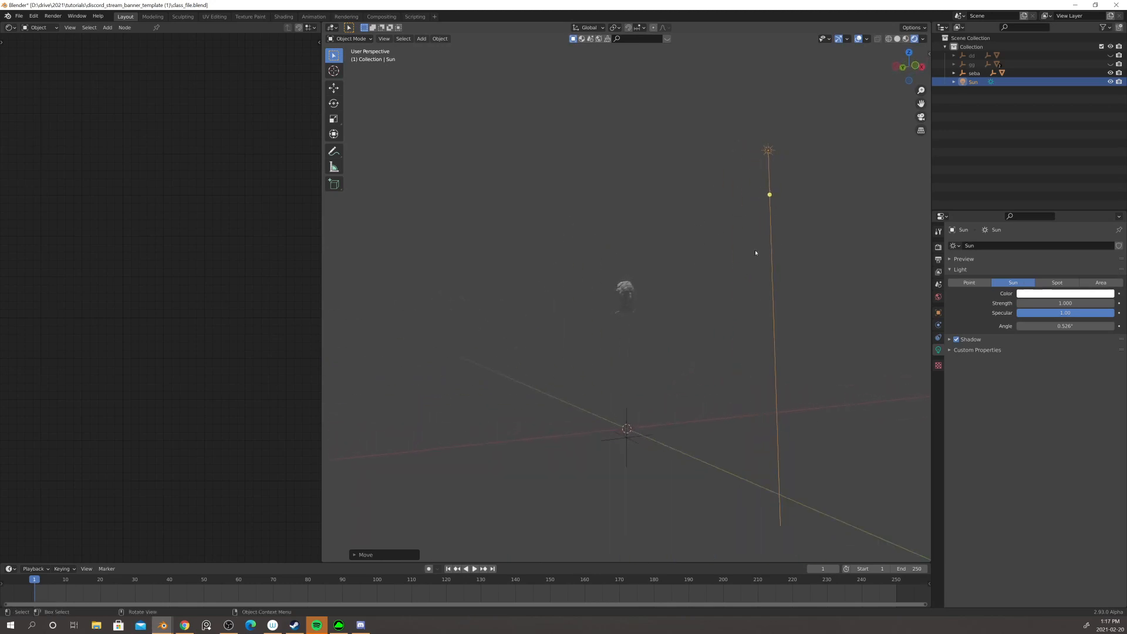
key("r")
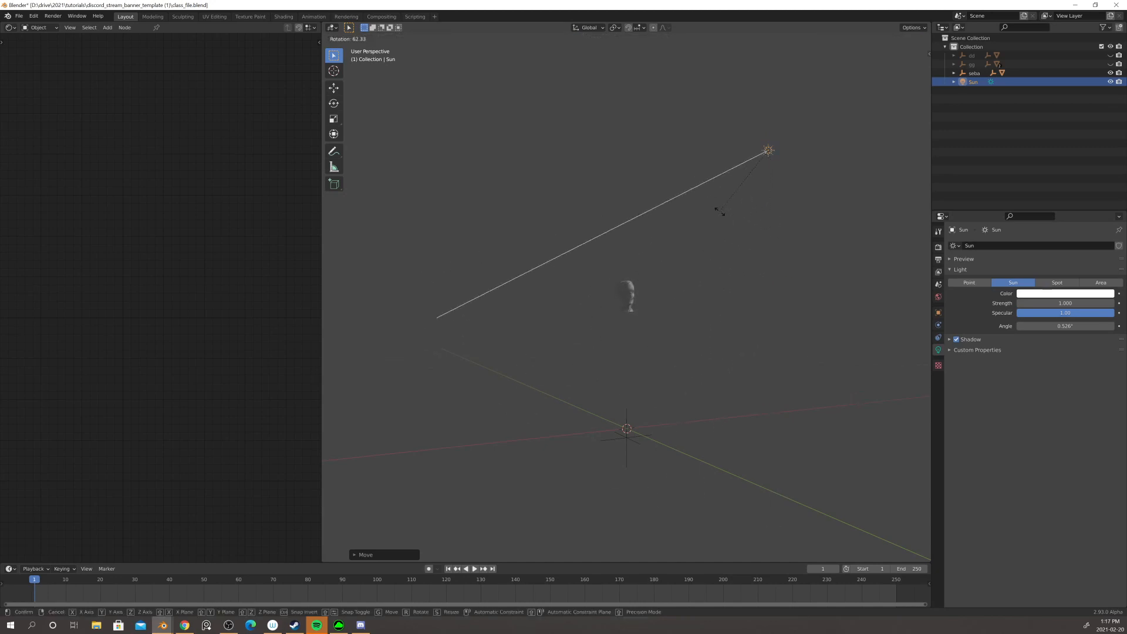
right_click(764, 218)
- Add a Plain Axes empty at the head's forehead
middle_click_drag(764, 218, 838, 278)
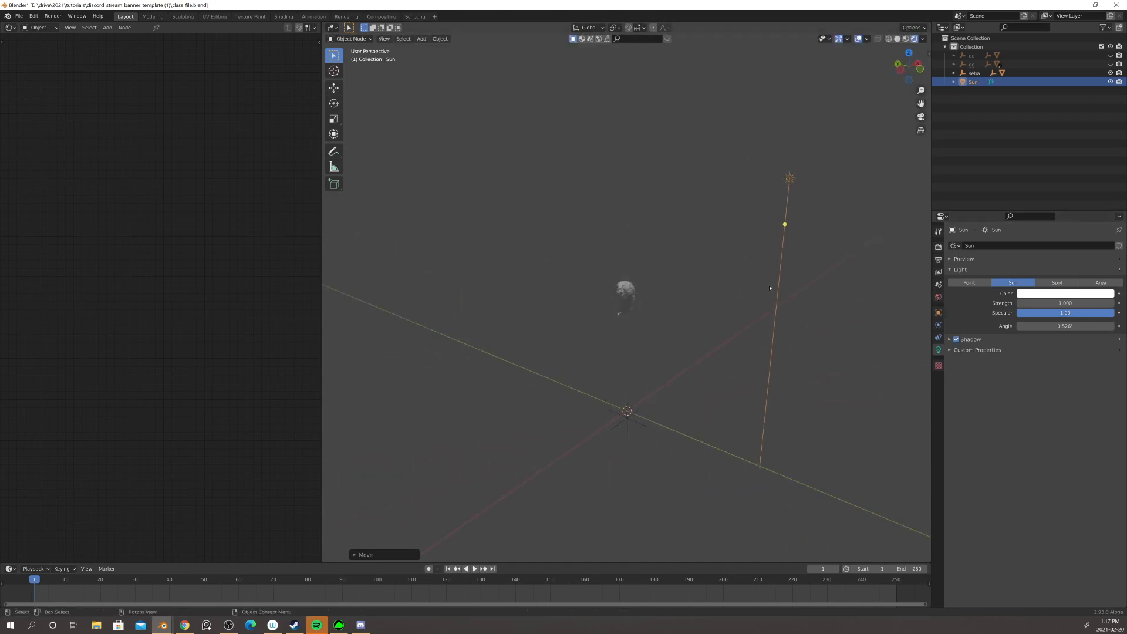
middle_click_drag(775, 291, 716, 305)
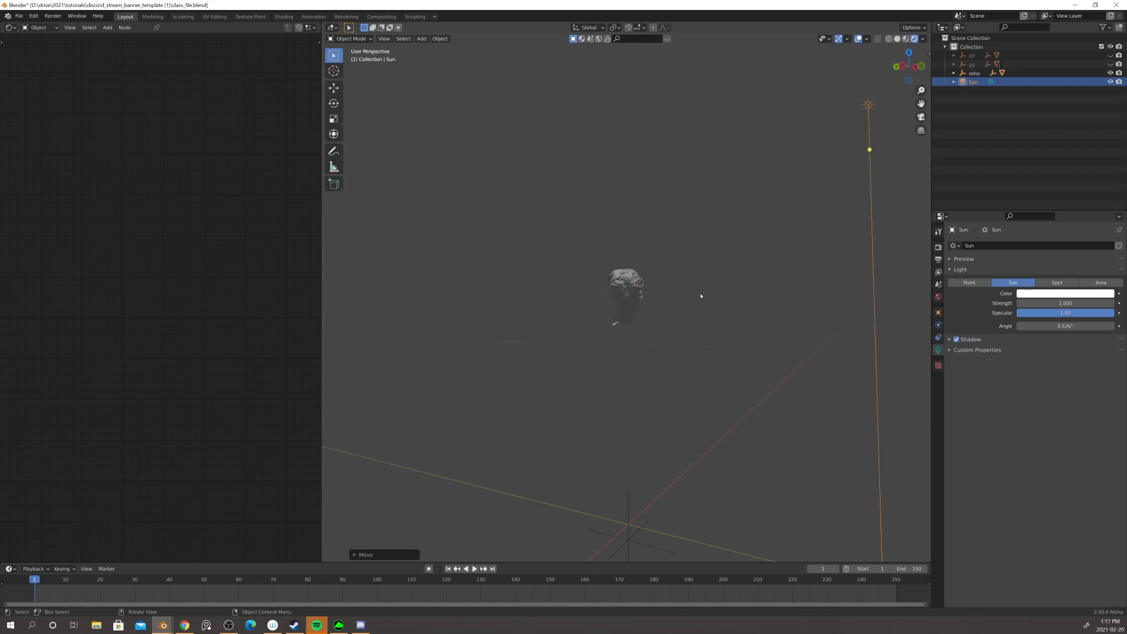
key("shift+a")
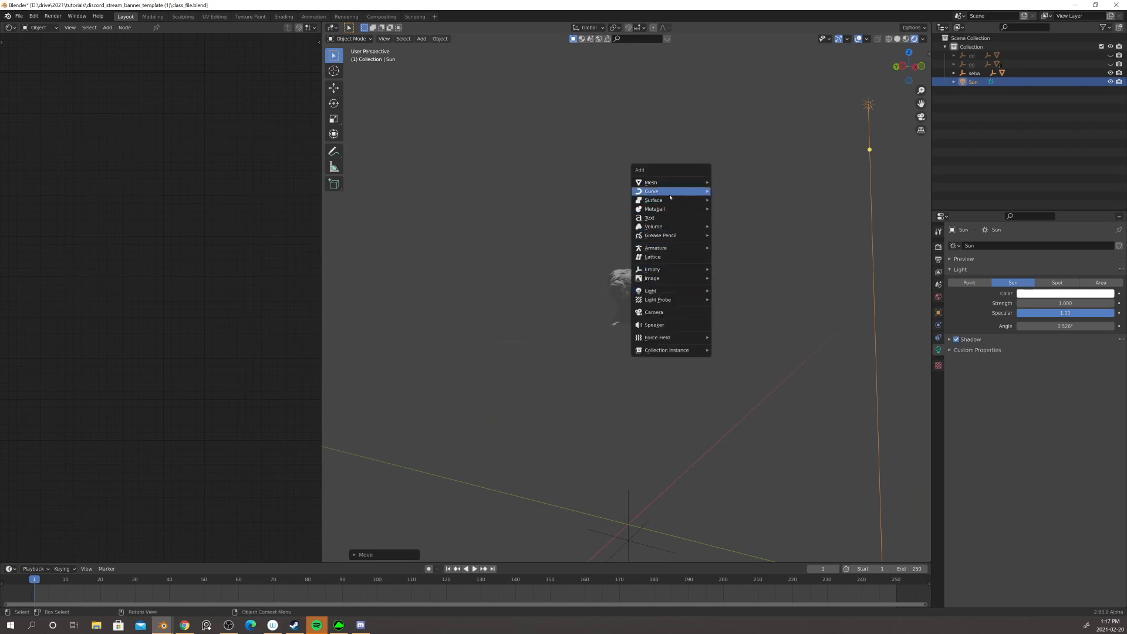
mouse_move(671, 183)
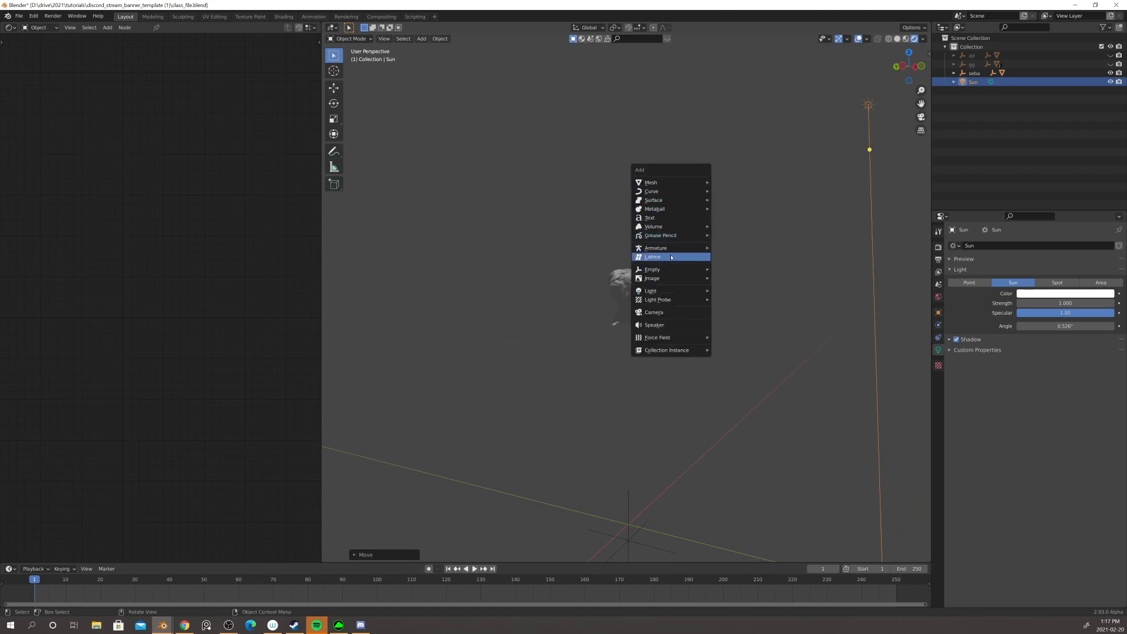
mouse_move(675, 269)
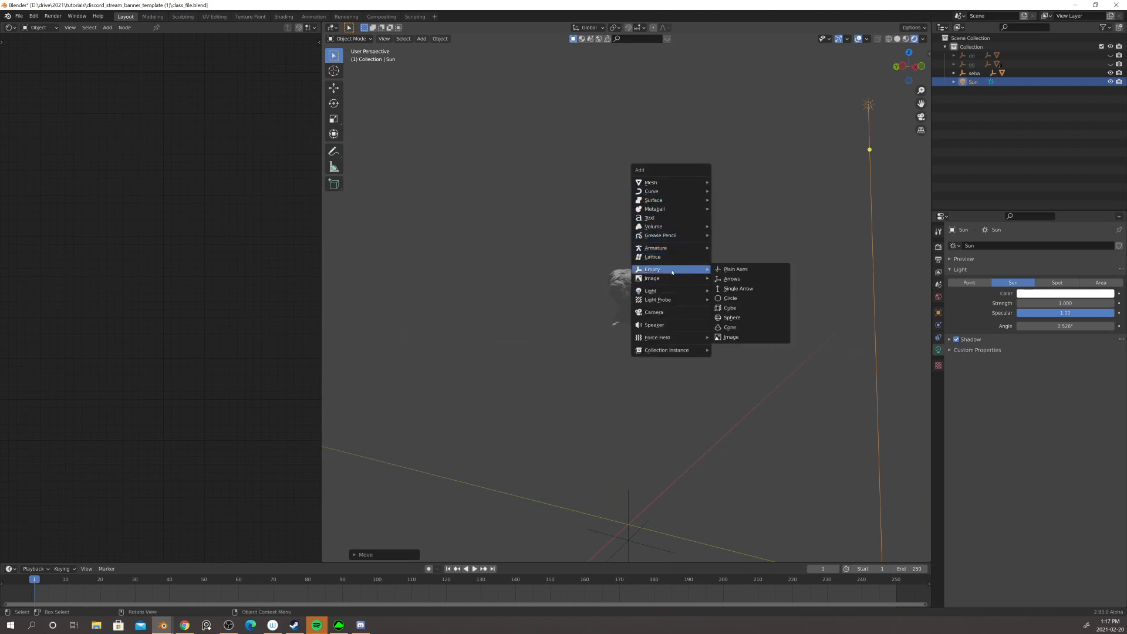
left_click(744, 272)
- Give the Sun light a Track To constraint with the Empty as its target
middle_click_drag(767, 305, 734, 304)
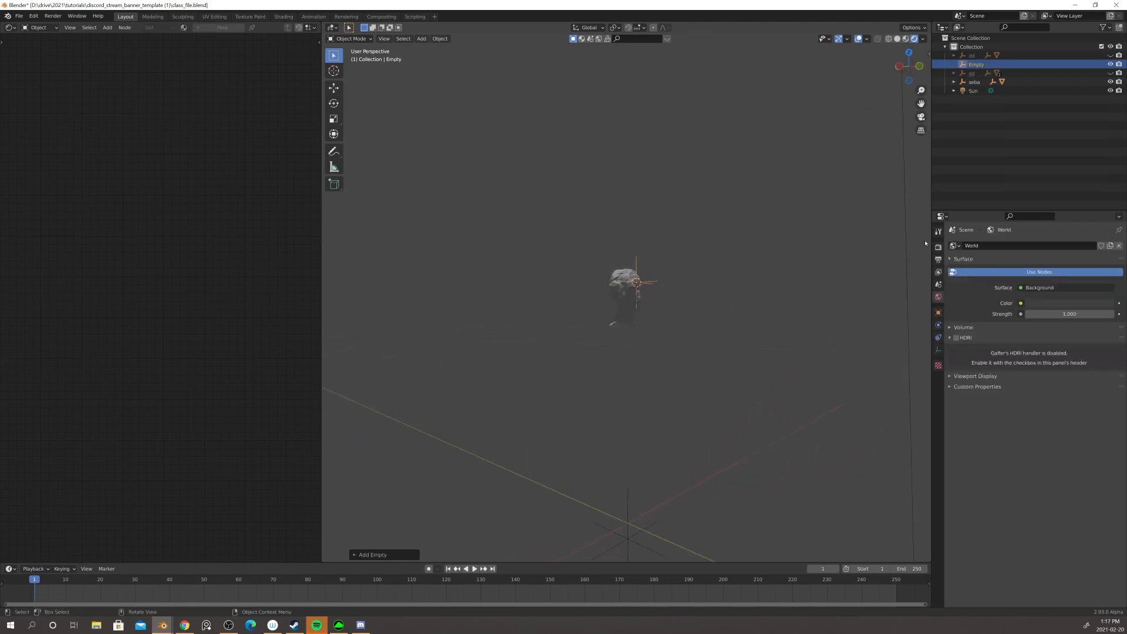
middle_click_drag(863, 183, 831, 217, "shift")
left_click(866, 113)
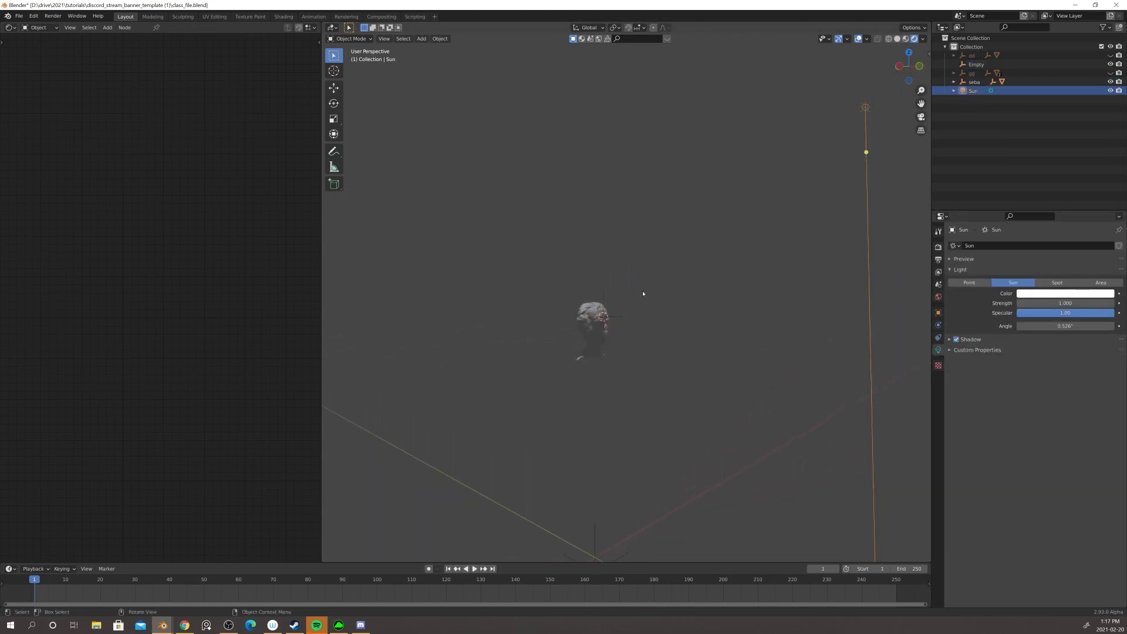
left_click(938, 338)
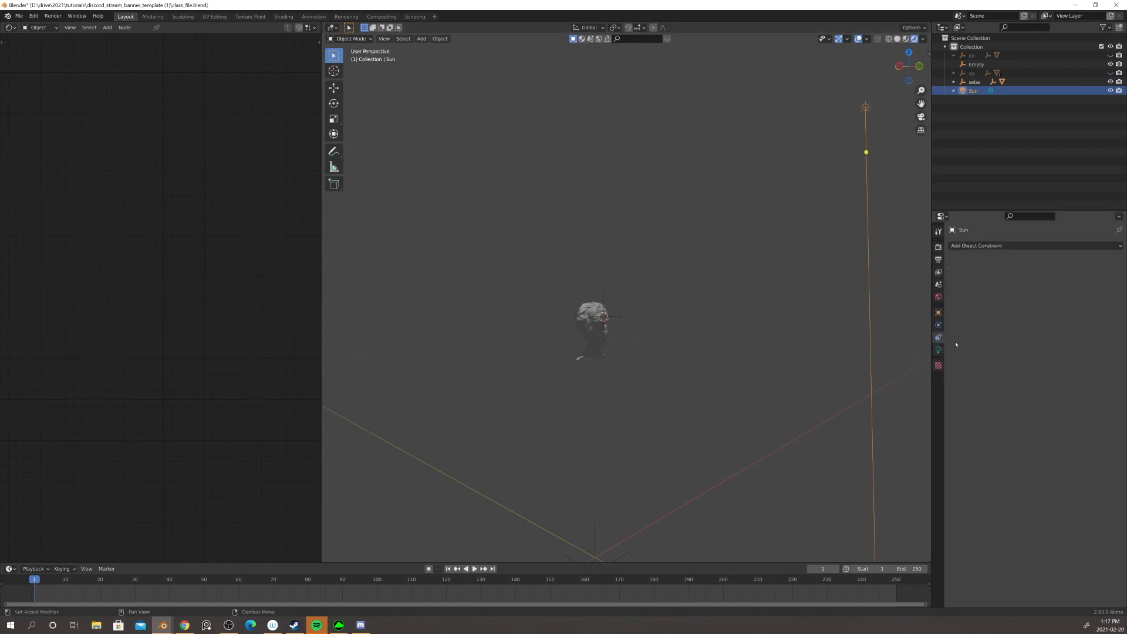
left_click(1004, 246)
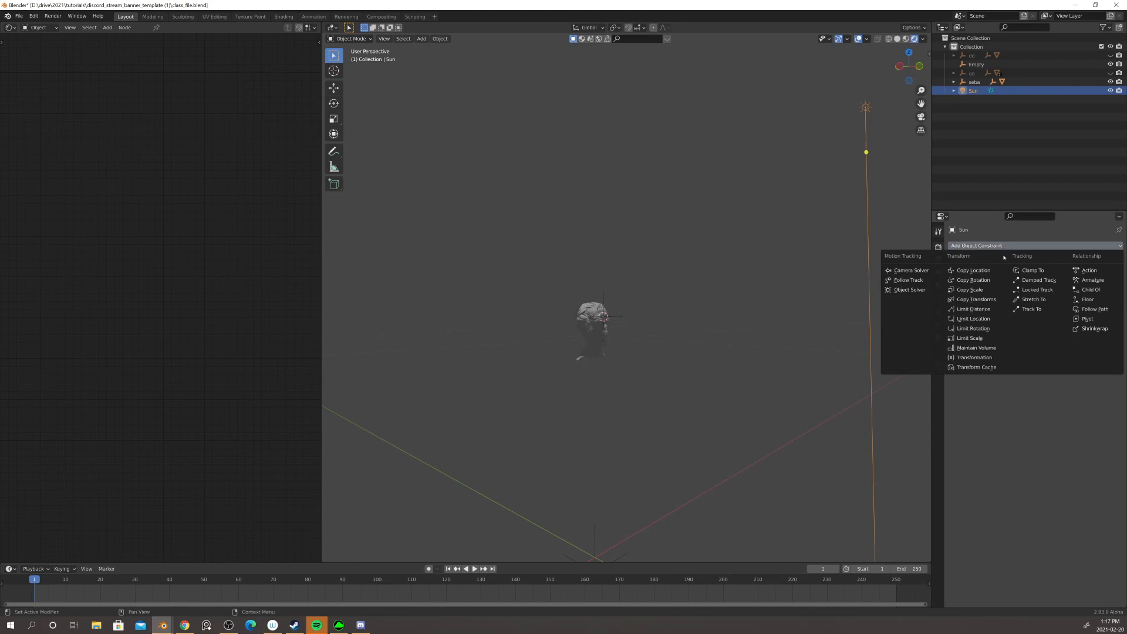
left_click(1025, 310)
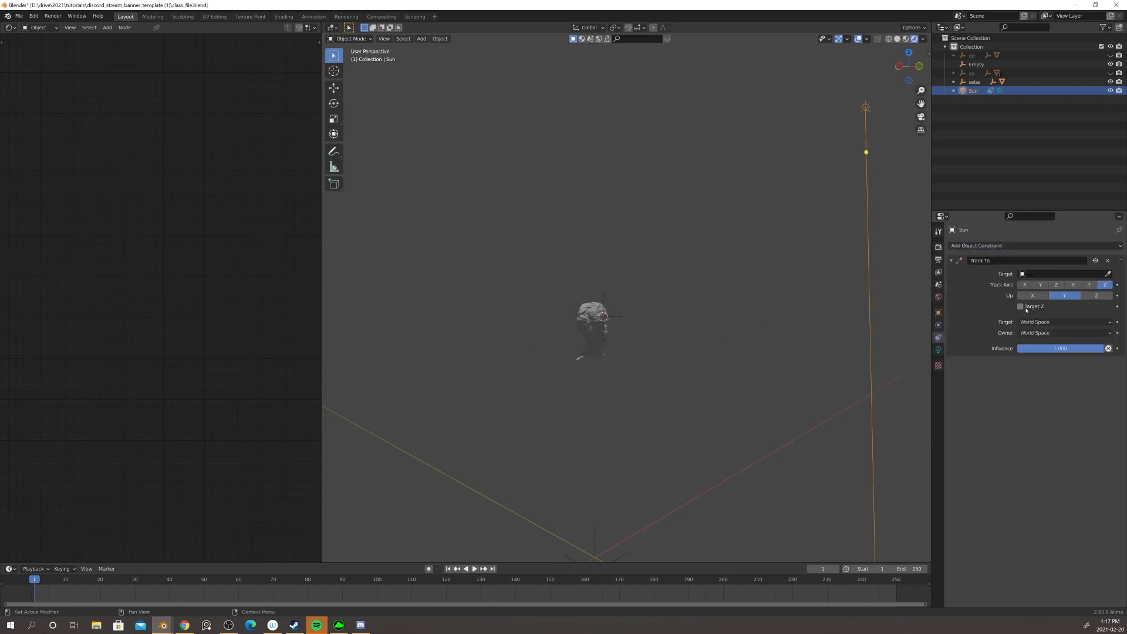
left_click(1074, 273)
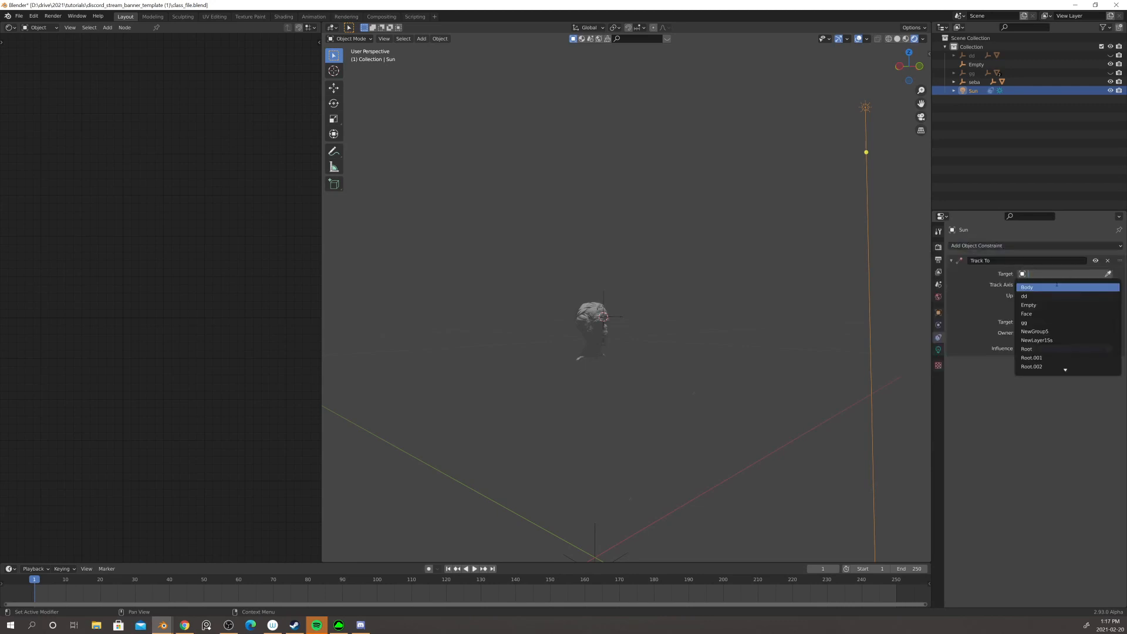
left_click(1049, 304)
- Reposition the Sun light around the front of the head and adjust its height along the Z axis
middle_click_drag(906, 329, 723, 242)
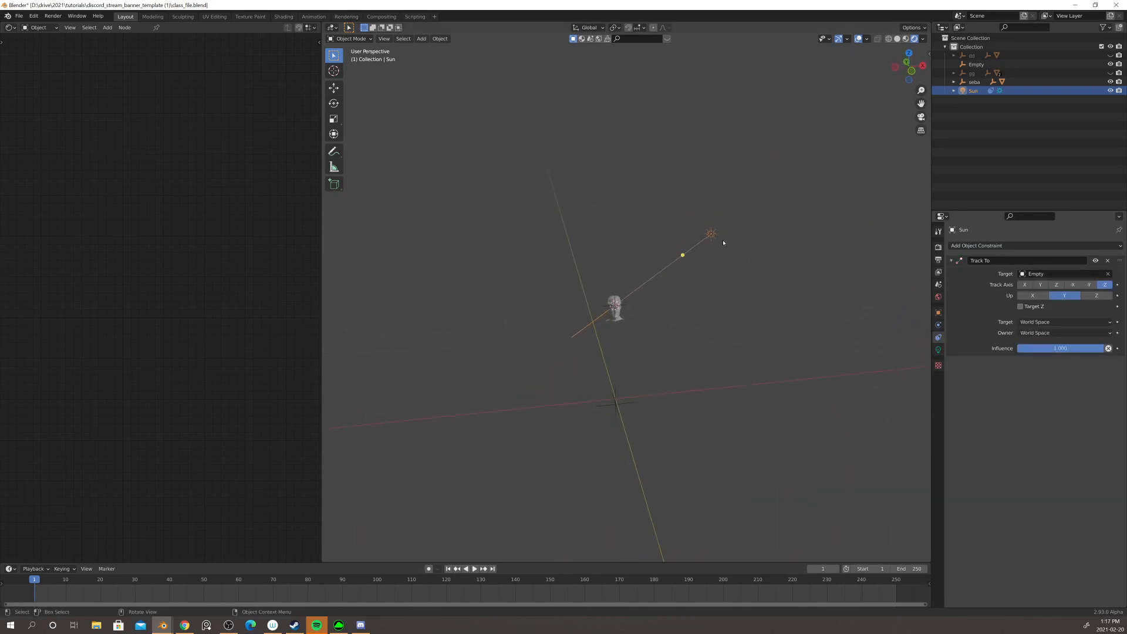
key("g")
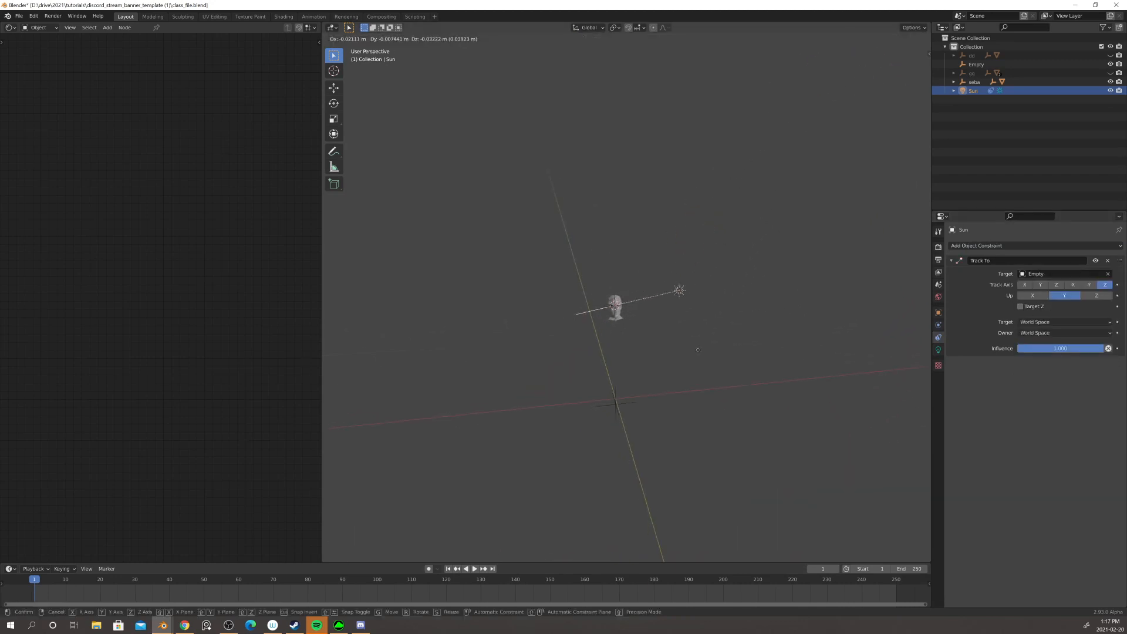
left_click(676, 295)
middle_click_drag(676, 295, 669, 352)
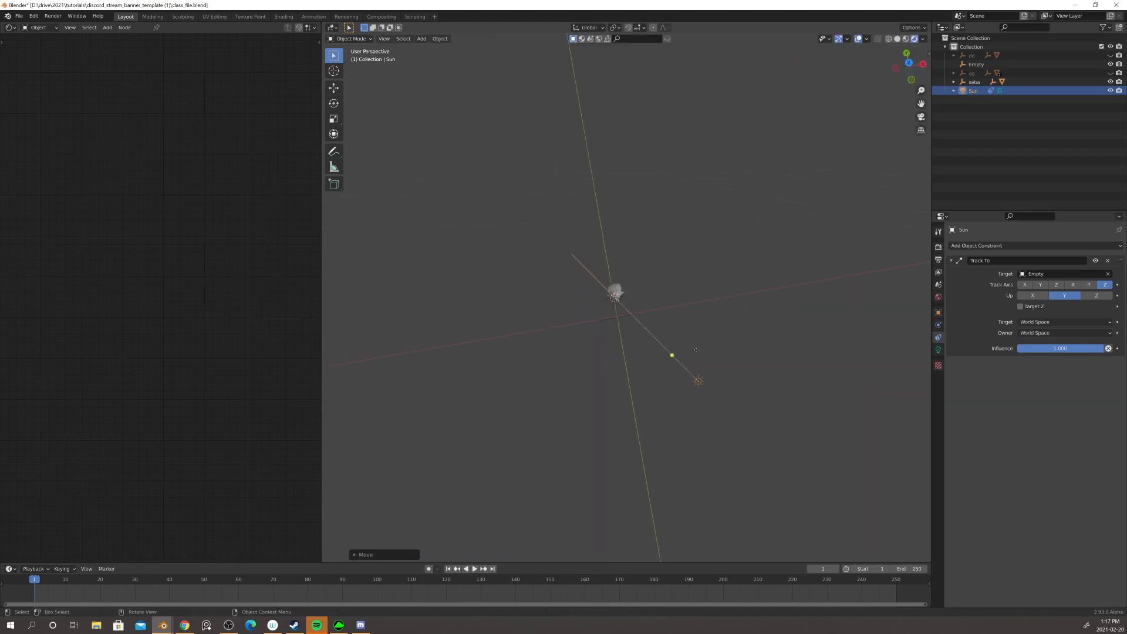
key("g")
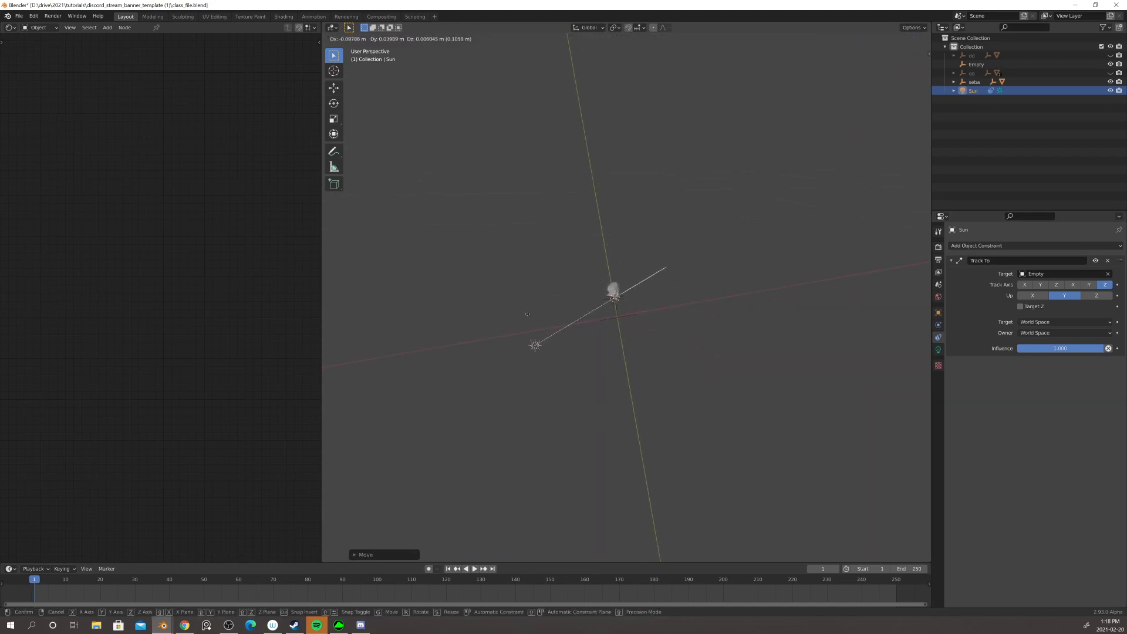
left_click(521, 308)
middle_click_drag(567, 376, 644, 277)
key("g")
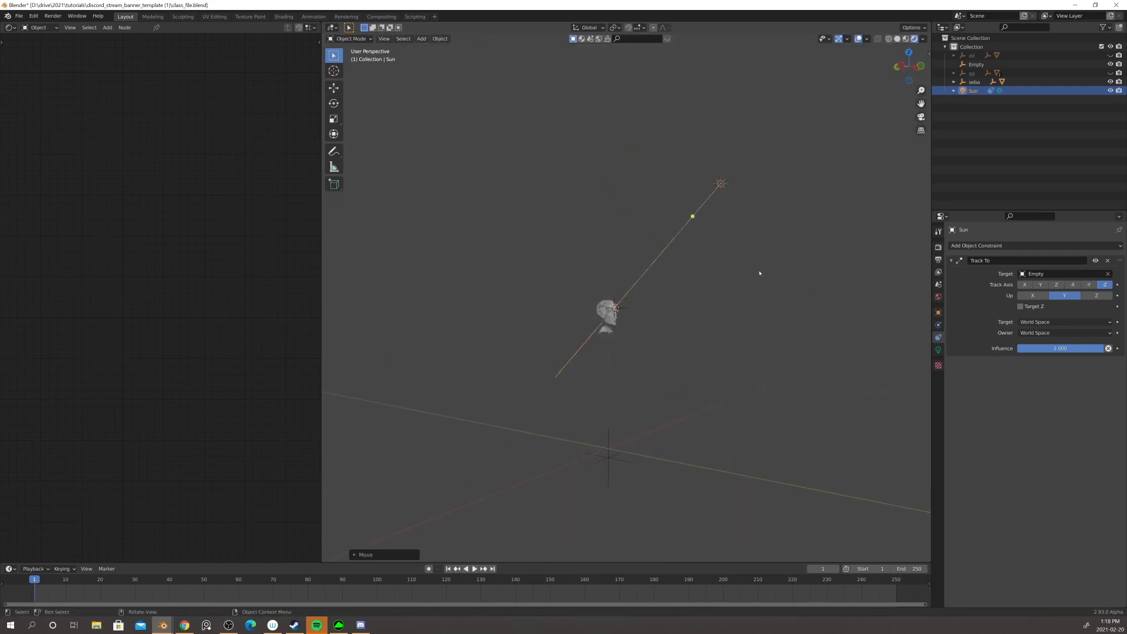
key("z")
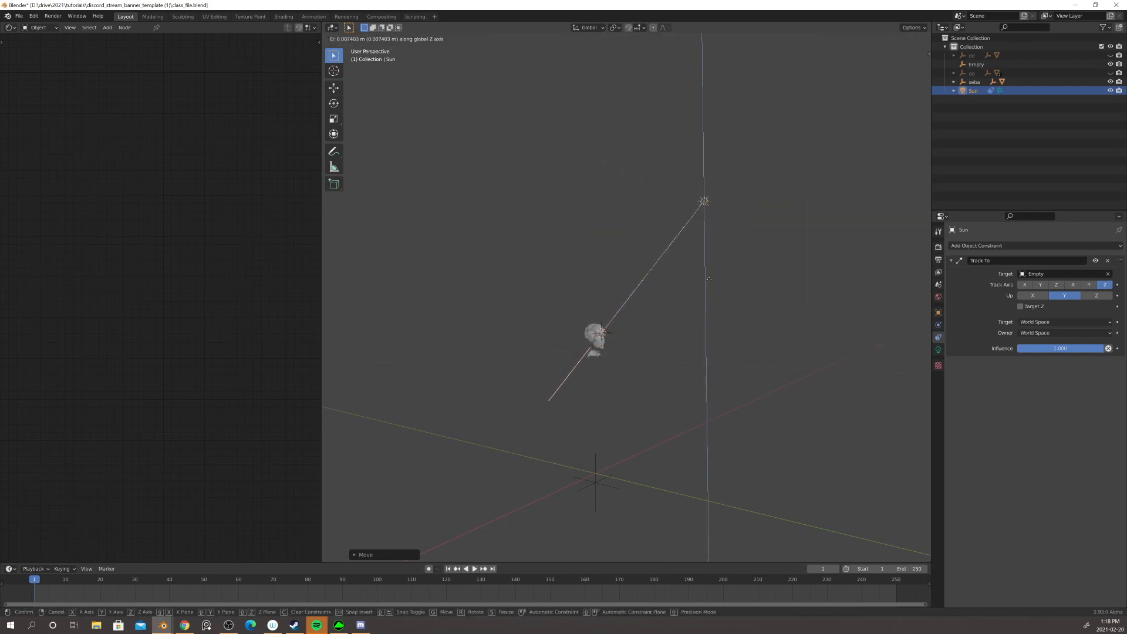
left_click(712, 284)
- Inspect the sunlit head up close and select it to bring up its material nodes
middle_click_drag(712, 284, 677, 334)
scroll(677, 335, "up", 7)
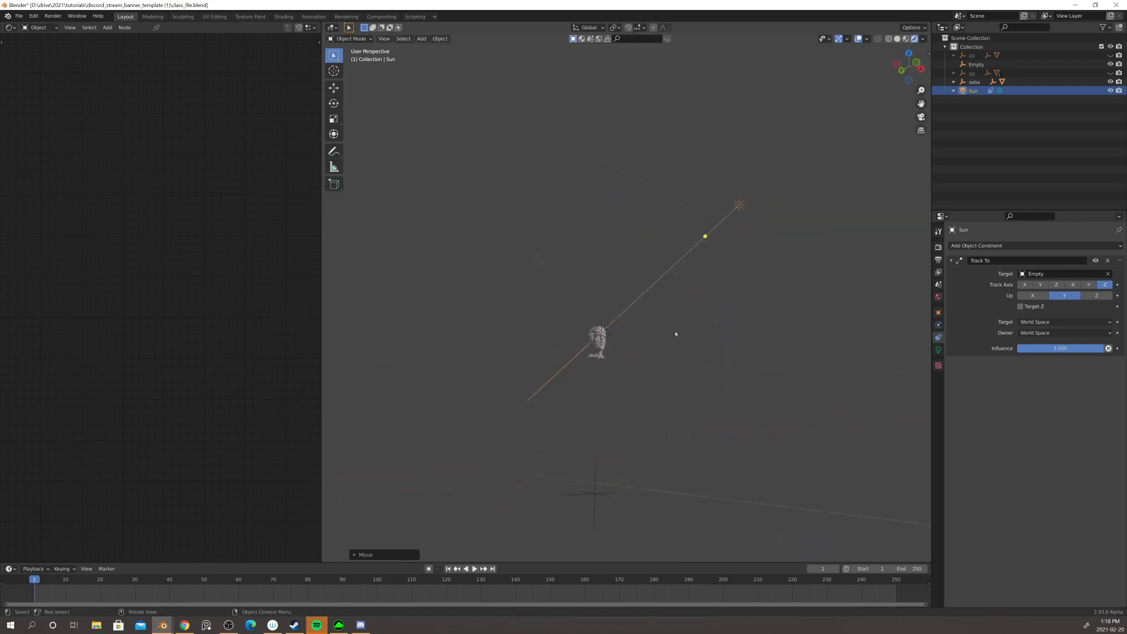
middle_click_drag(616, 395, 693, 262, "shift")
scroll(694, 261, "up", 5)
middle_click_drag(681, 317, 678, 359)
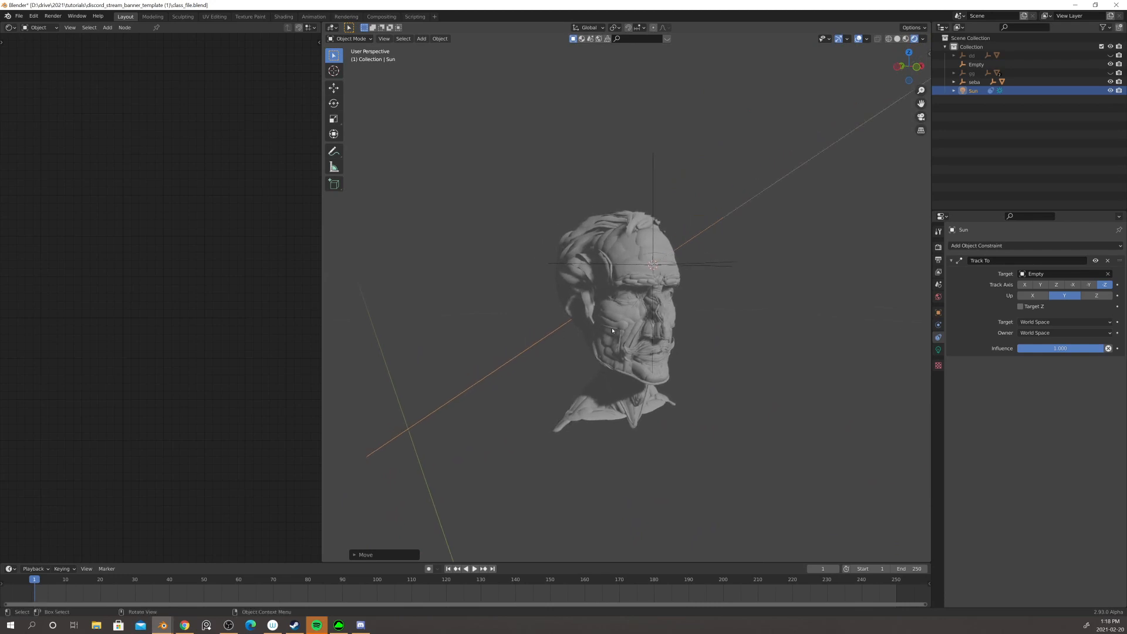
scroll(627, 333, "up", 2)
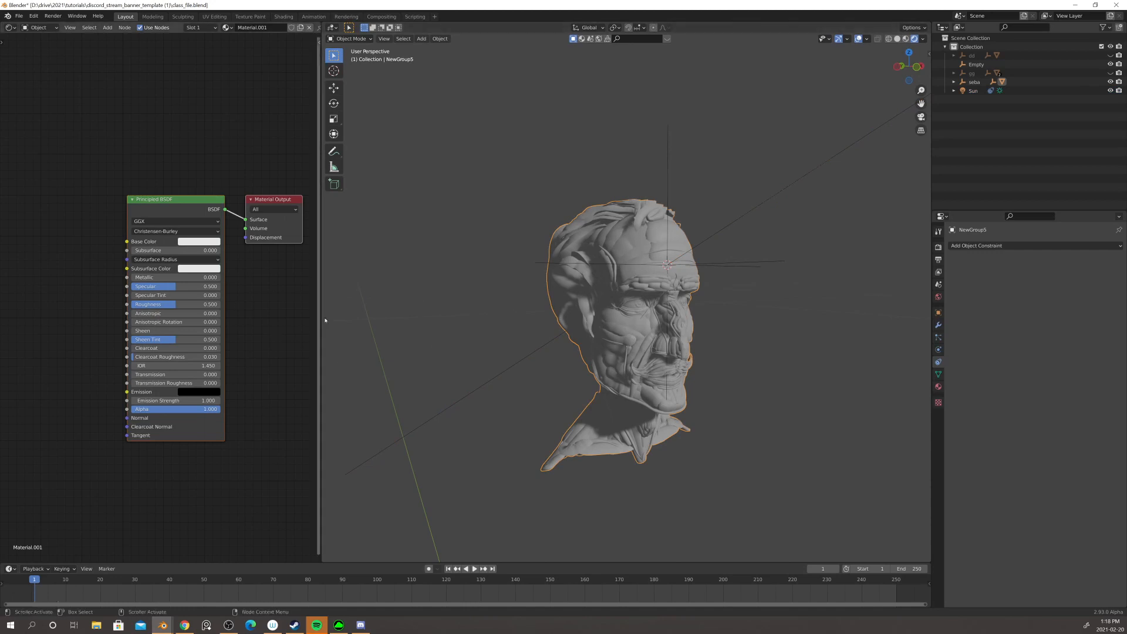
- Add an Attribute node beside the Principled BSDF and link its Color output to Base Color
left_click(81, 290)
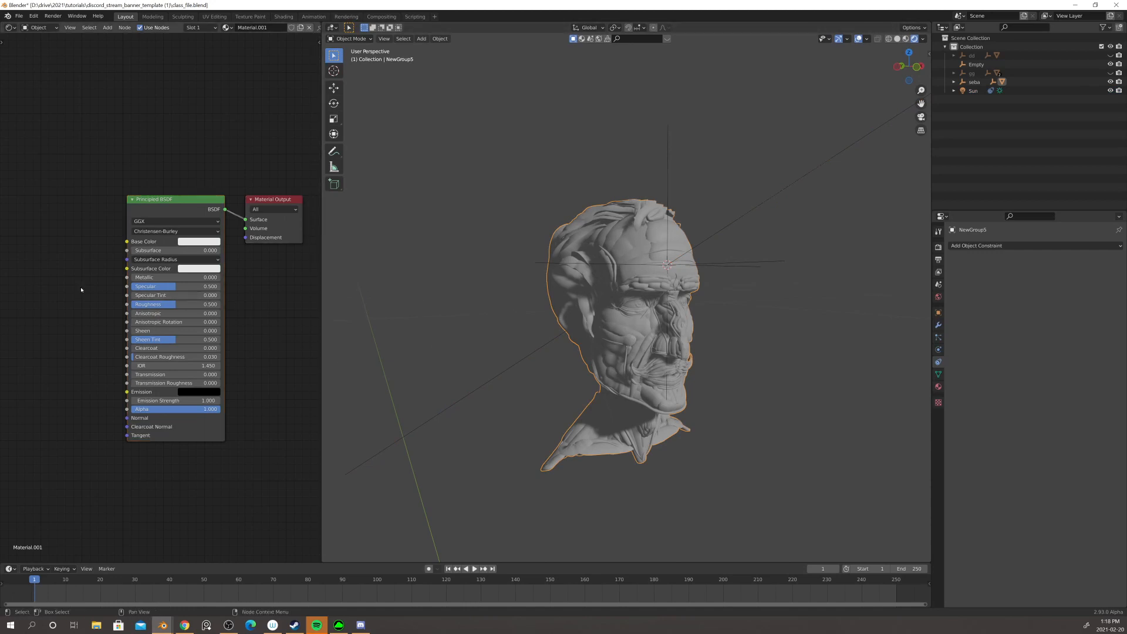
key("shift+a")
left_click(81, 289)
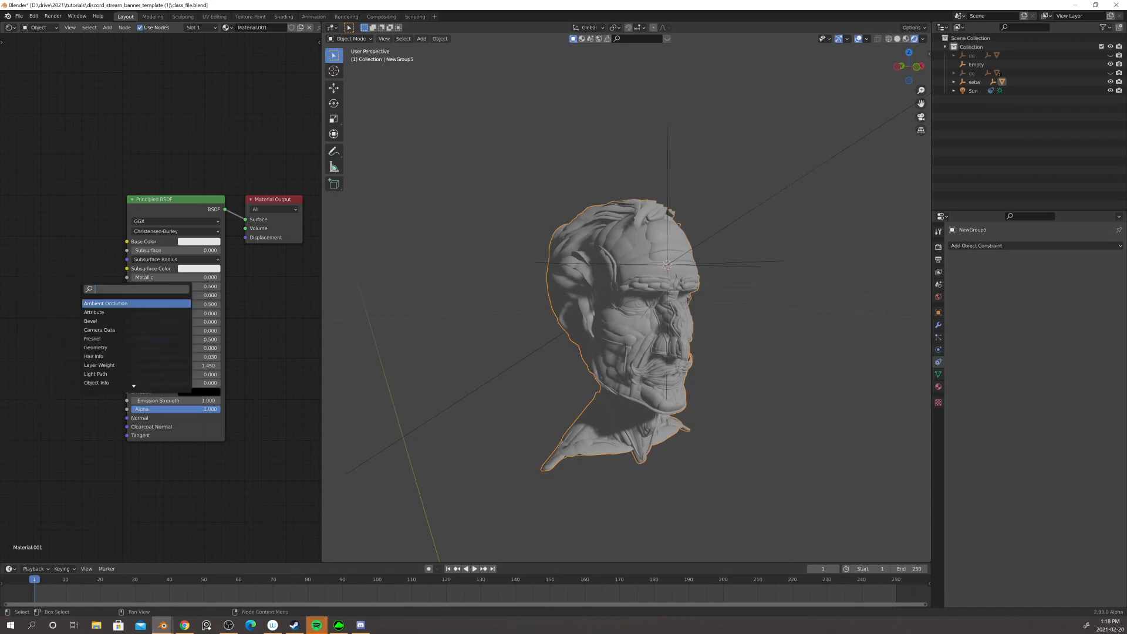
left_click(103, 313)
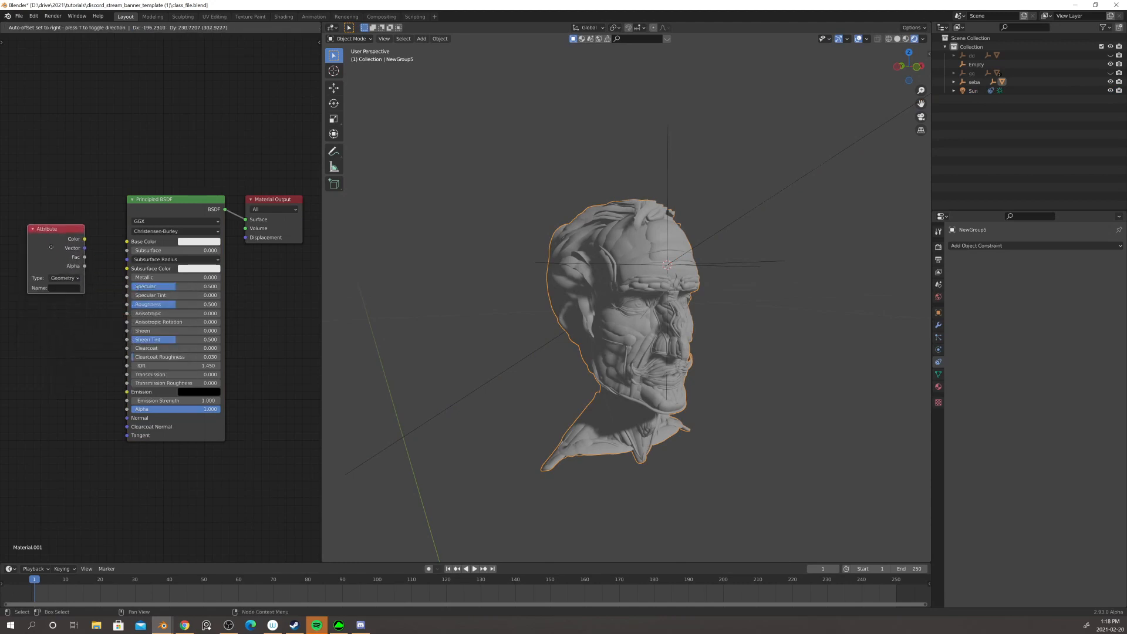
left_click(86, 226)
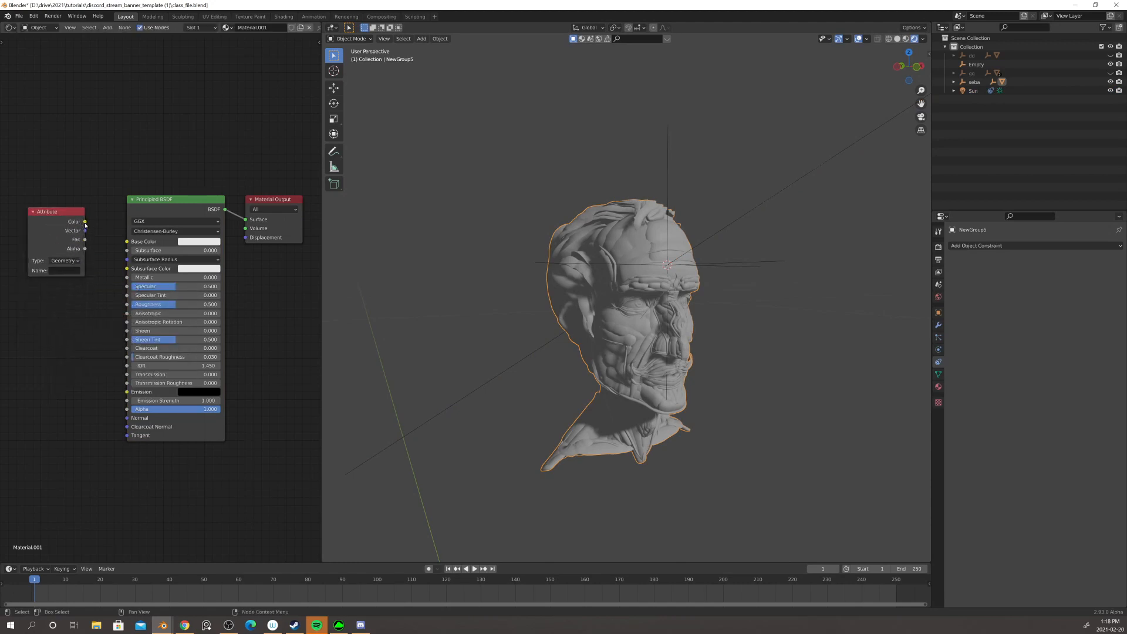
left_click_drag(85, 222, 127, 241)
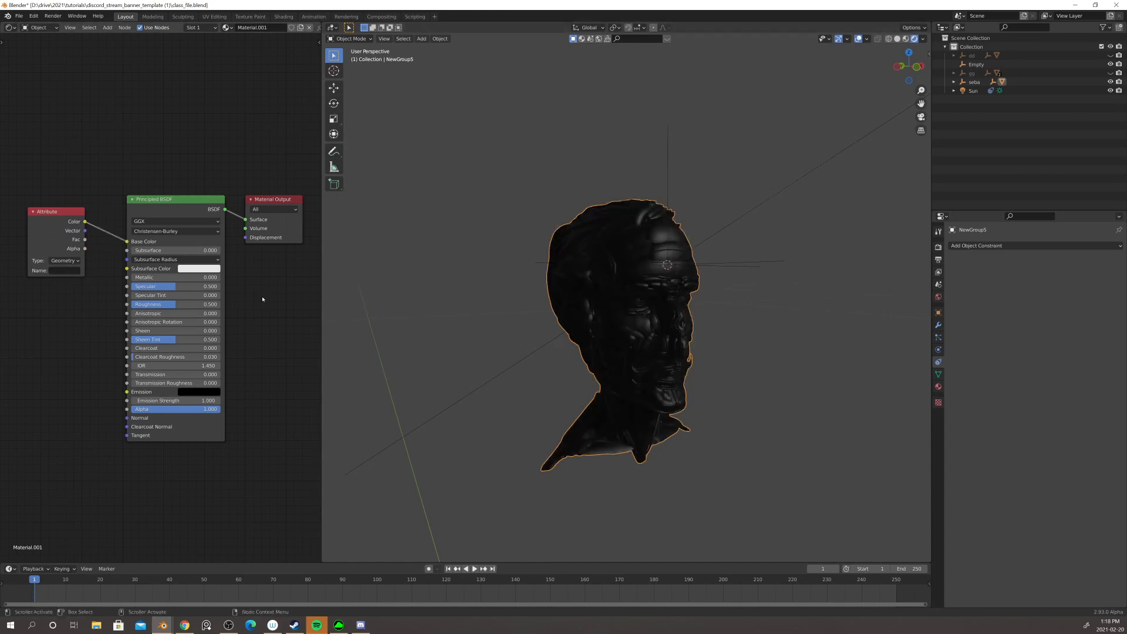
- Set the Attribute node's name to rgba and check the vertex colors on the lit head
left_click(71, 272)
key("Return")
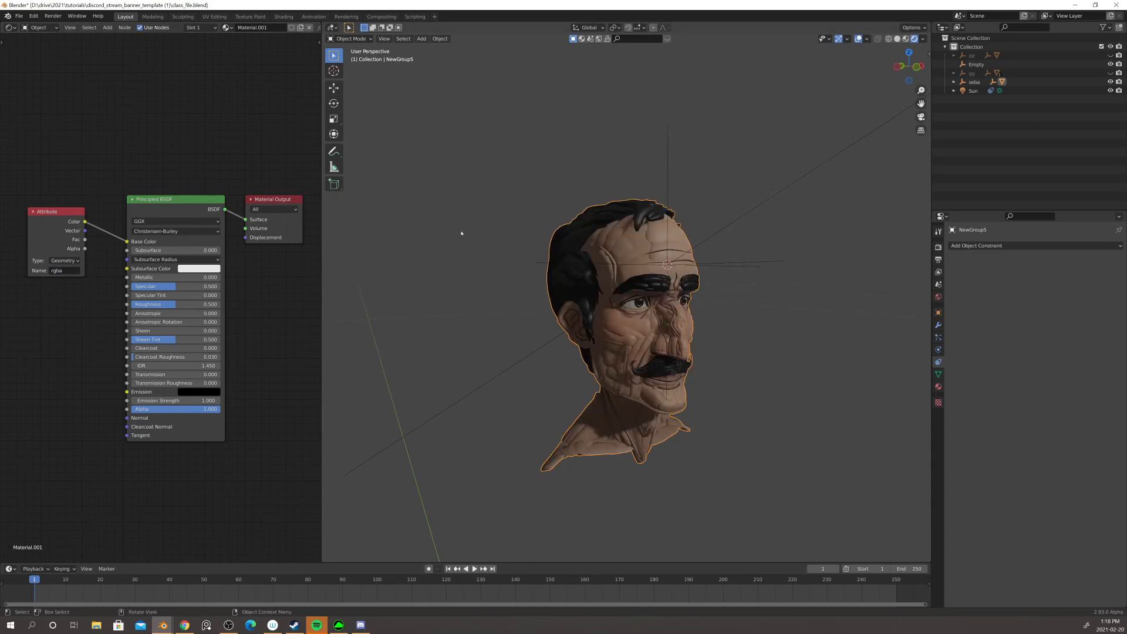
middle_click_drag(460, 231, 545, 283)
scroll(549, 282, "up", 3)
middle_click_drag(480, 351, 622, 346)
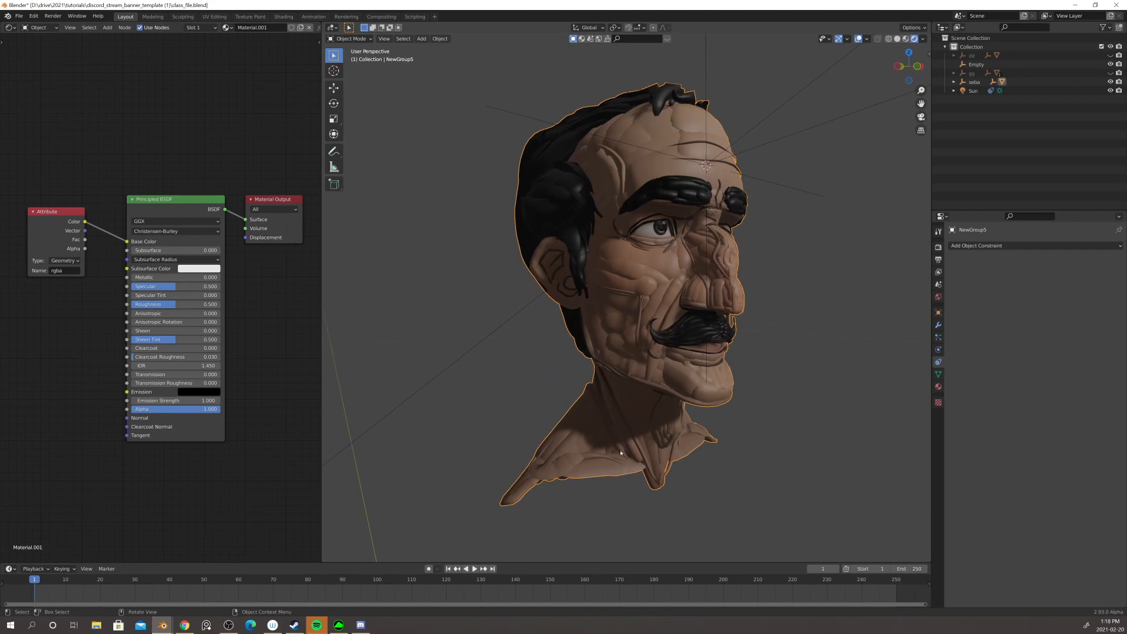
scroll(620, 452, "down", 1)
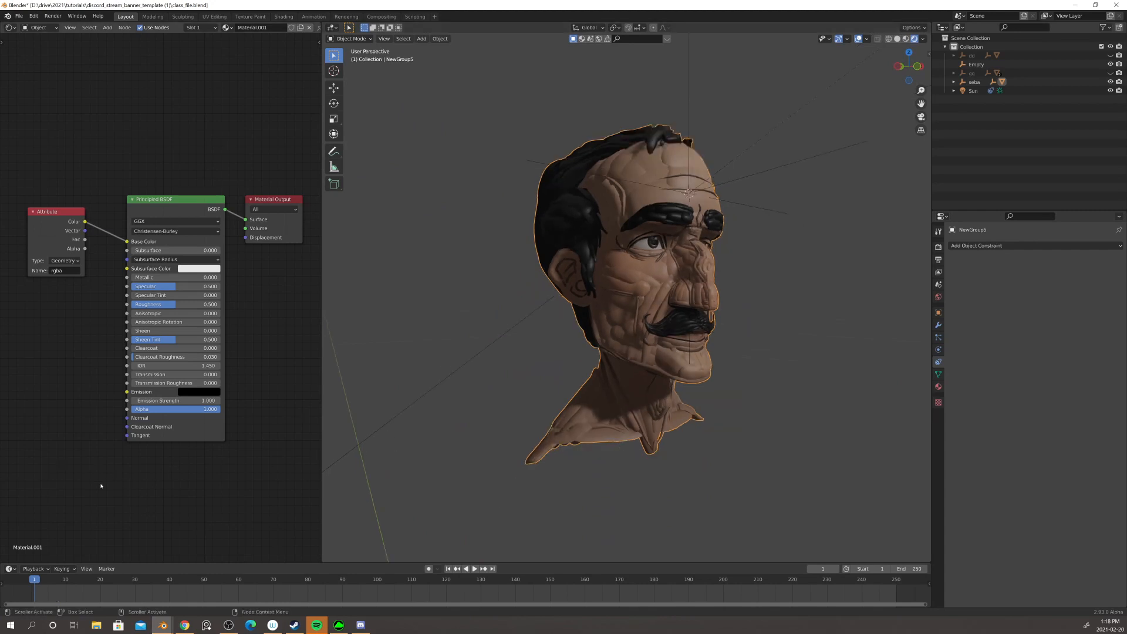
- Add a Normal node below the Attribute node and link its Normal output to the Principled BSDF's Normal input
key("shift+a")
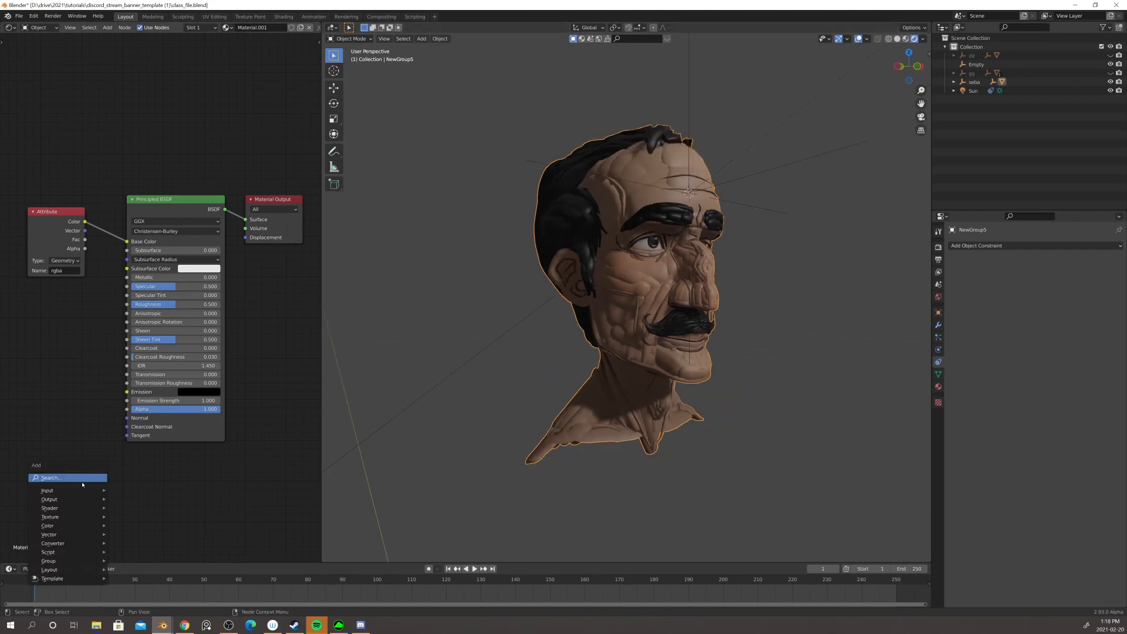
left_click(83, 479)
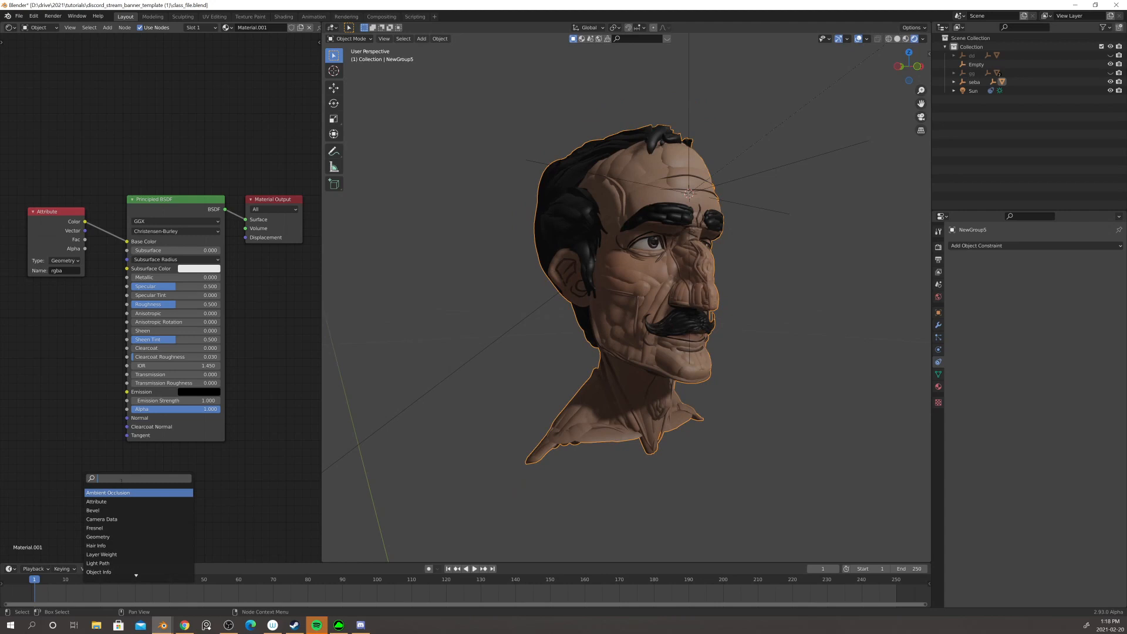
type("no")
key("Down")
key("Down")
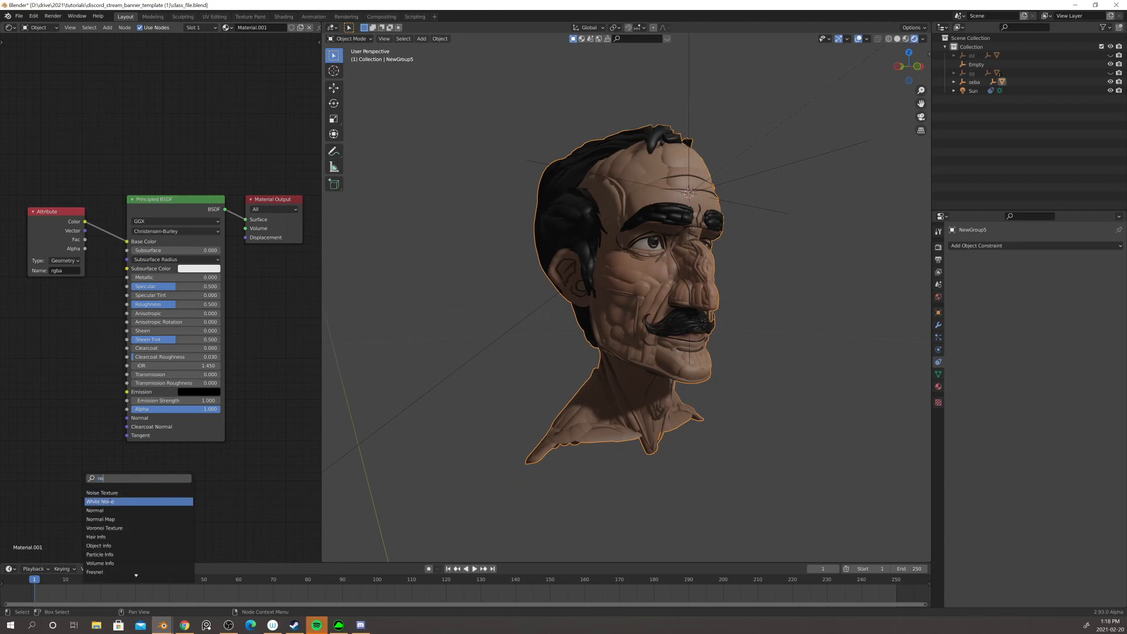
key("Return")
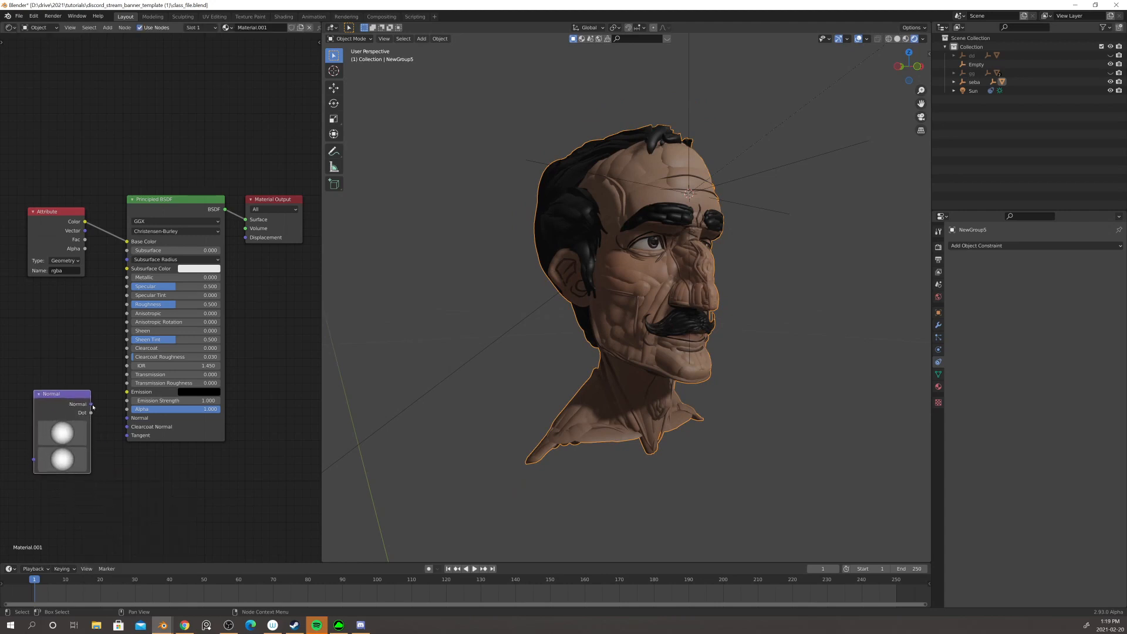
left_click_drag(92, 407, 124, 419)
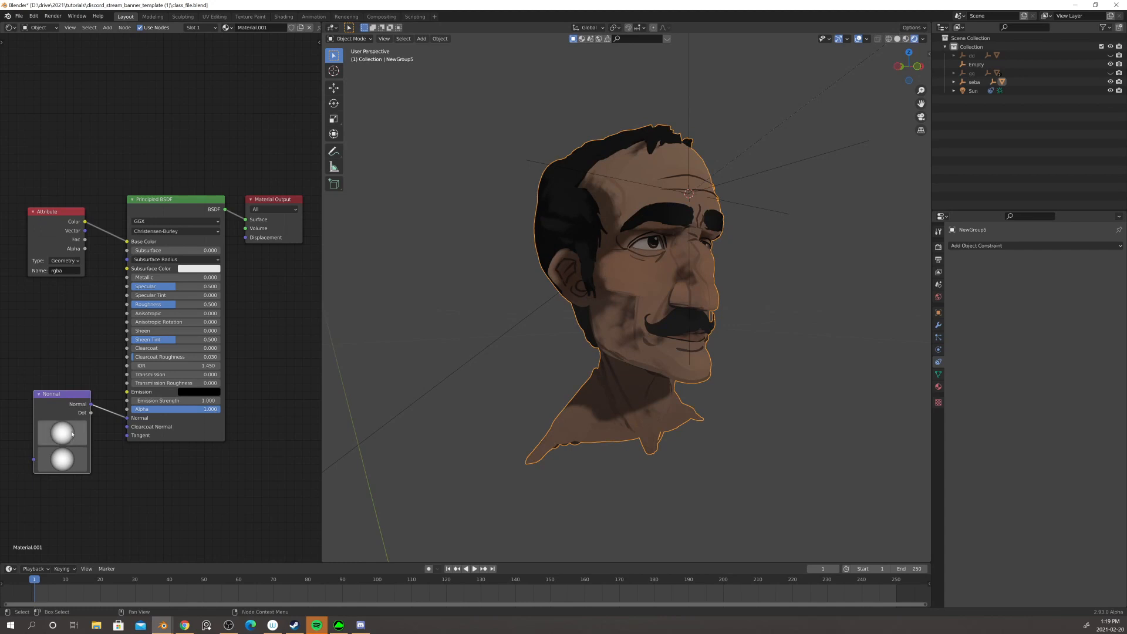
- Tilt the Normal node's direction sphere slightly and check how the head's shading responds
left_click_drag(61, 433, 71, 425)
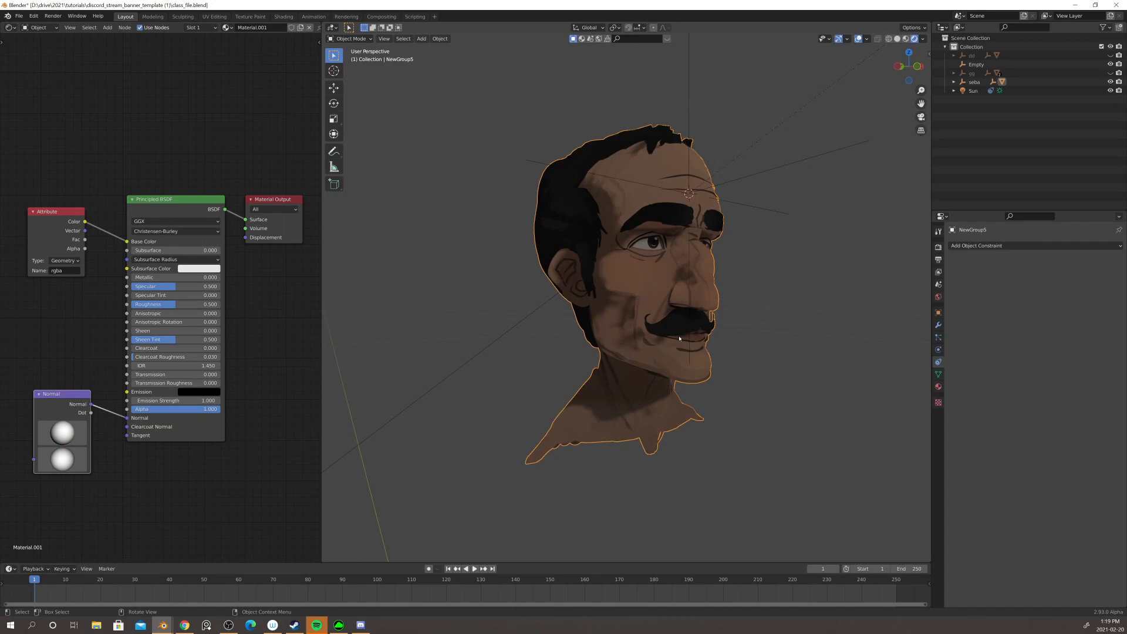
scroll(679, 338, "down", 4)
middle_click_drag(671, 345, 659, 323)
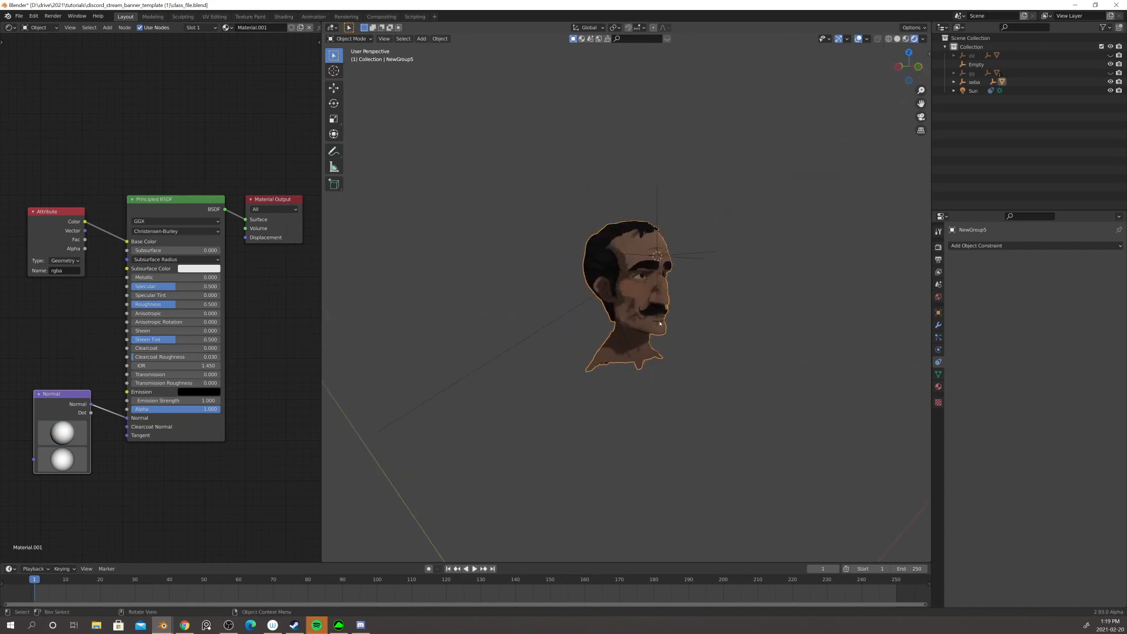
scroll(659, 323, "up", 3)
left_click_drag(75, 429, 70, 434)
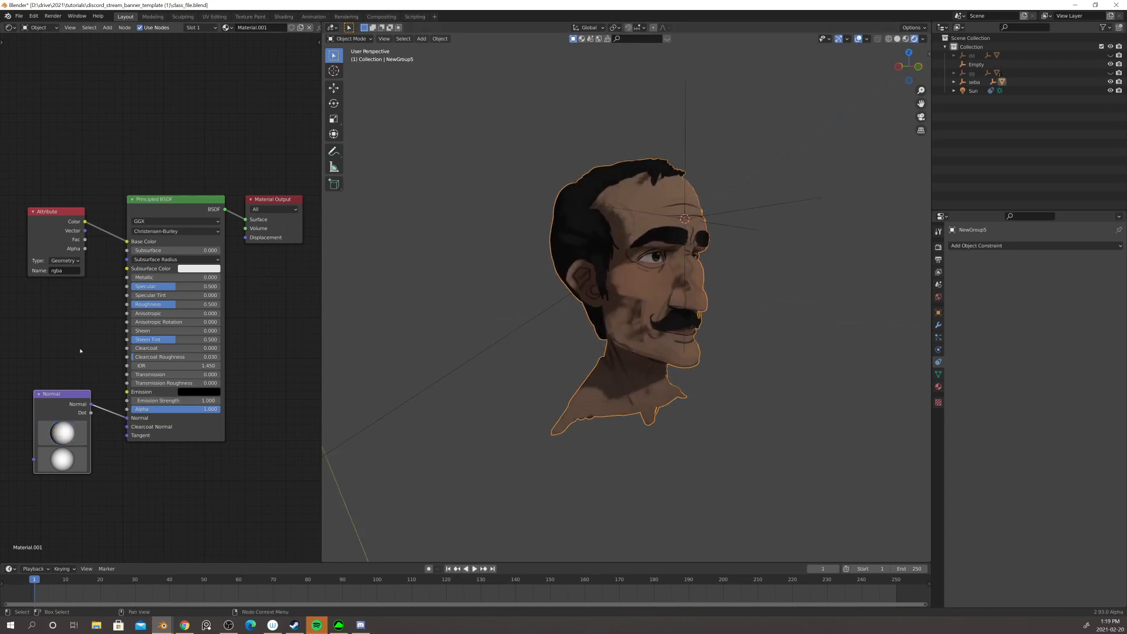
- Move the Attribute node slightly lower beside the Principled BSDF, deselect it and view the head from the front side
left_click_drag(67, 253, 61, 269)
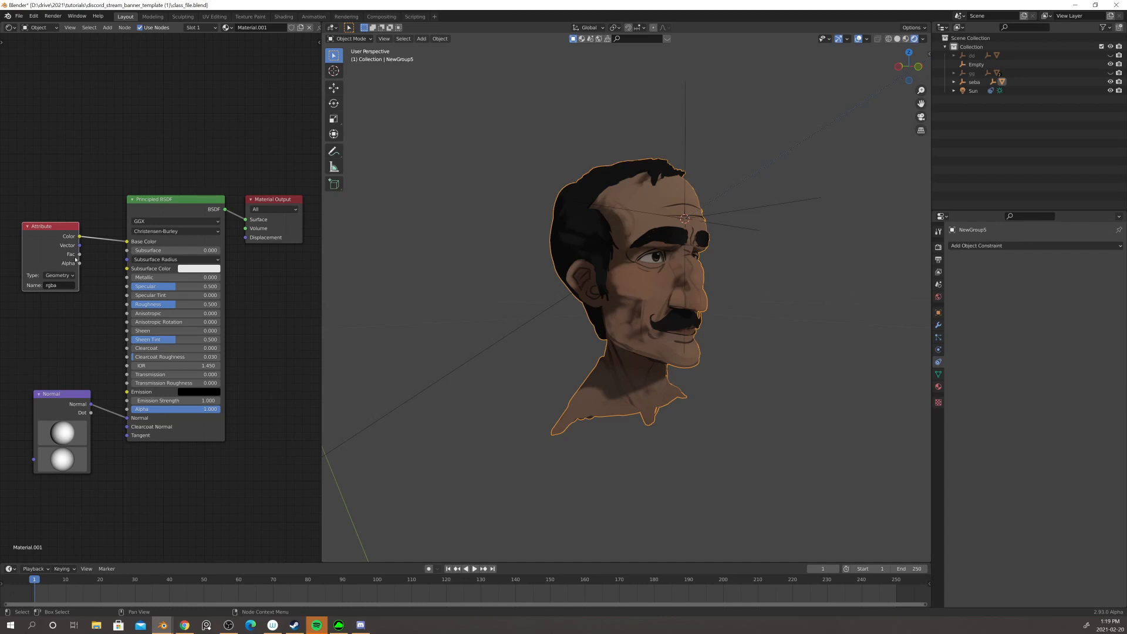
left_click(68, 319)
middle_click_drag(372, 395, 478, 382)
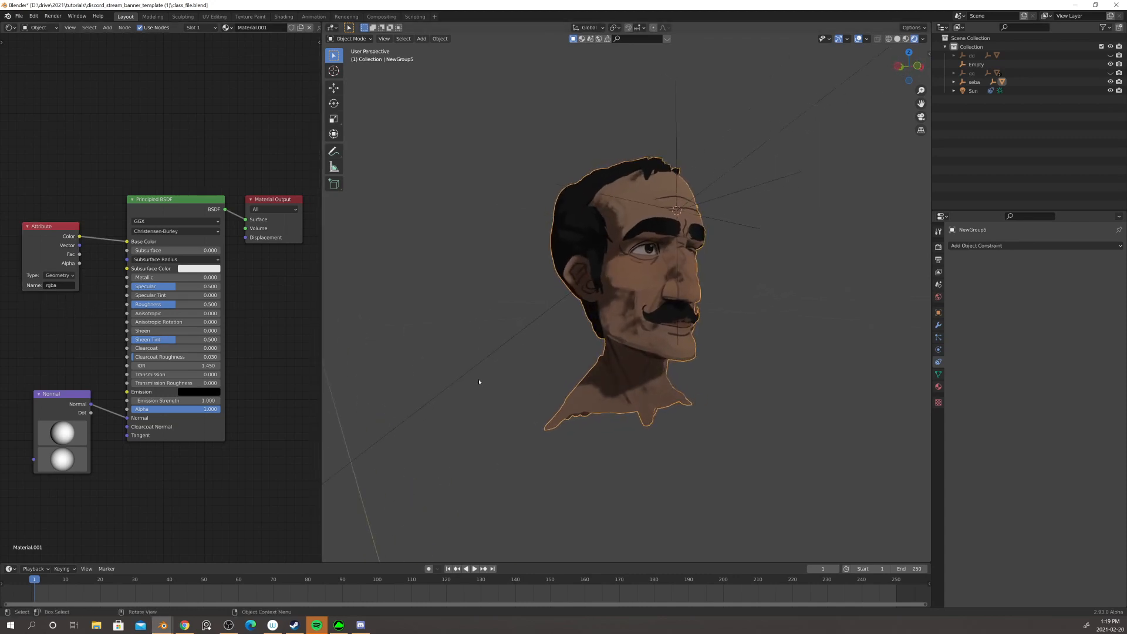
- Delete the Normal node to compare the head's shading without it, and undo the deletion
left_click(61, 401)
key("x")
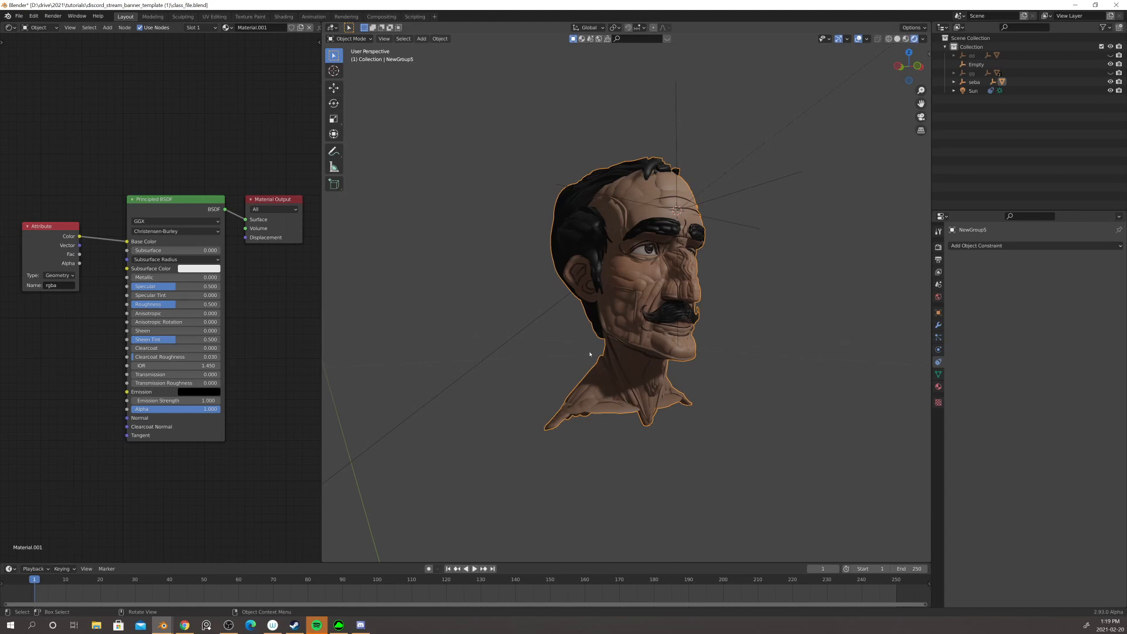
key("ctrl+z")
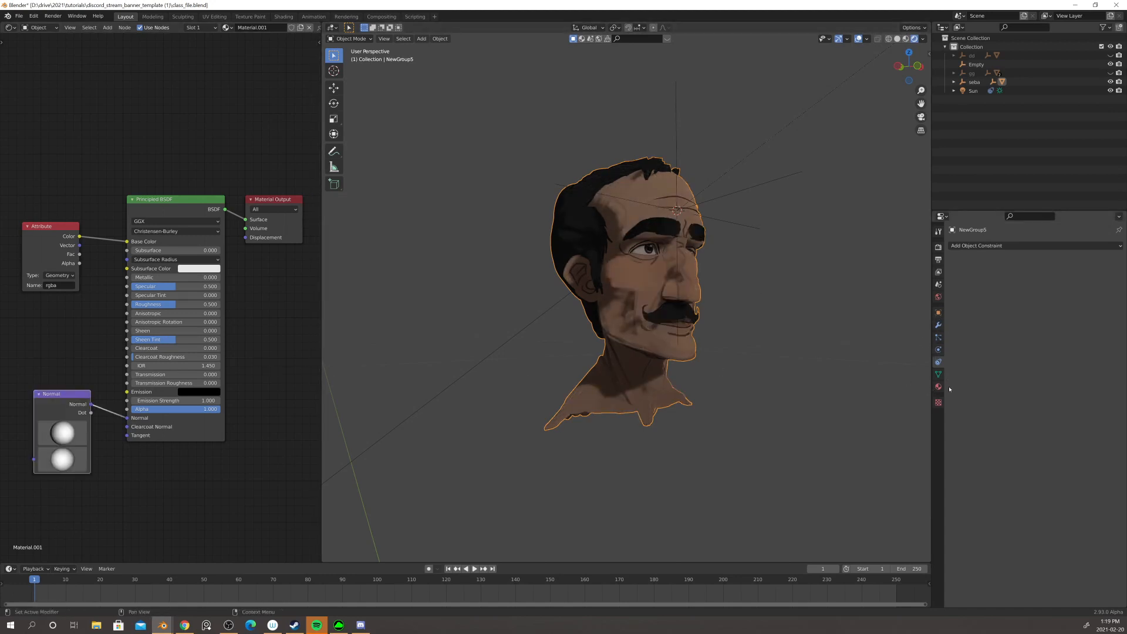
- Select the Sun light and enable Contact Shadows in its shadow settings
scroll(722, 226, "down", 5)
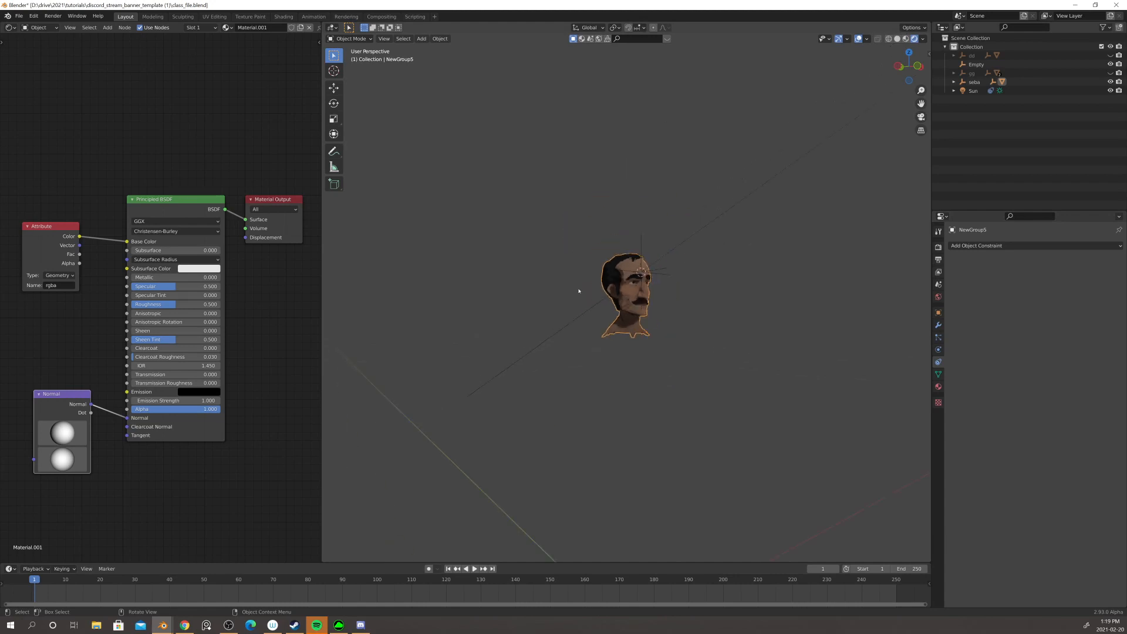
left_click(773, 188)
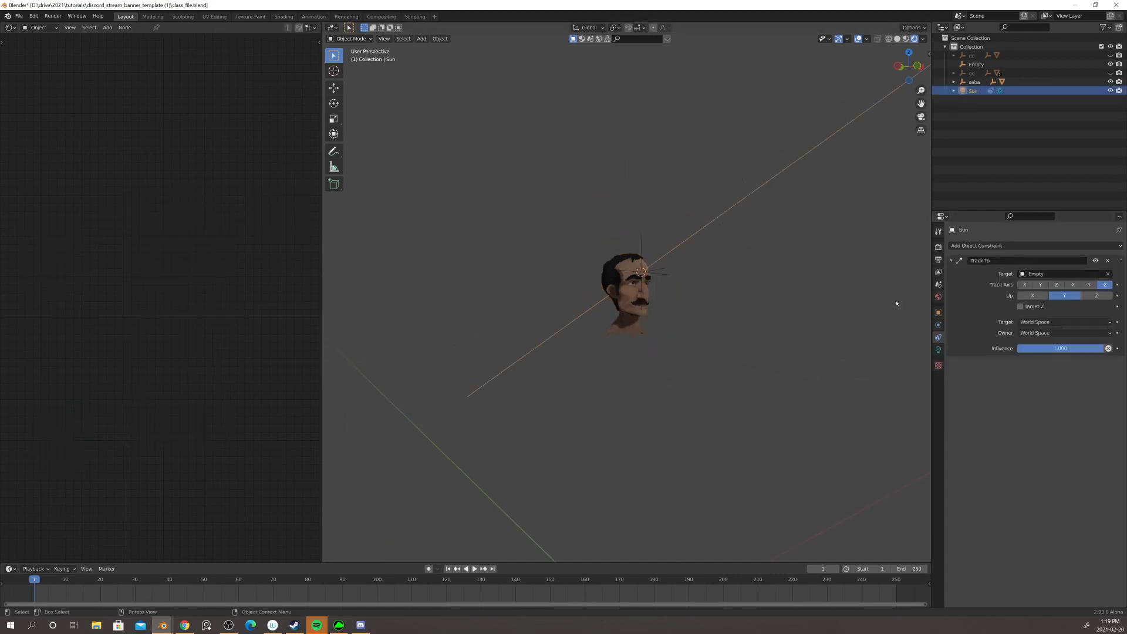
scroll(842, 244, "down", 4)
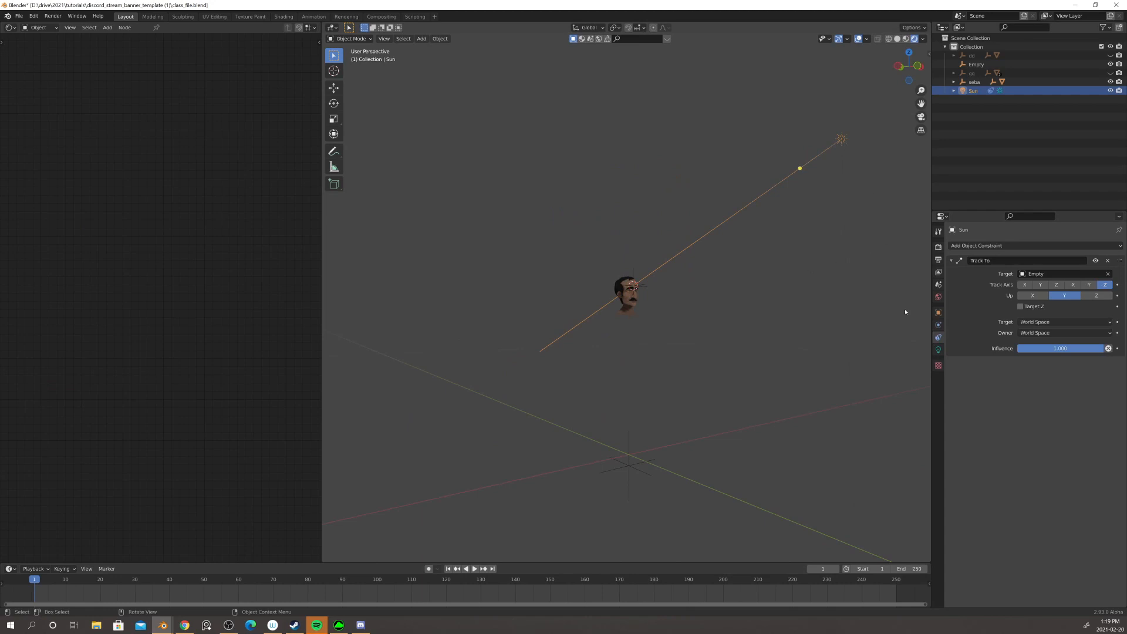
left_click(938, 349)
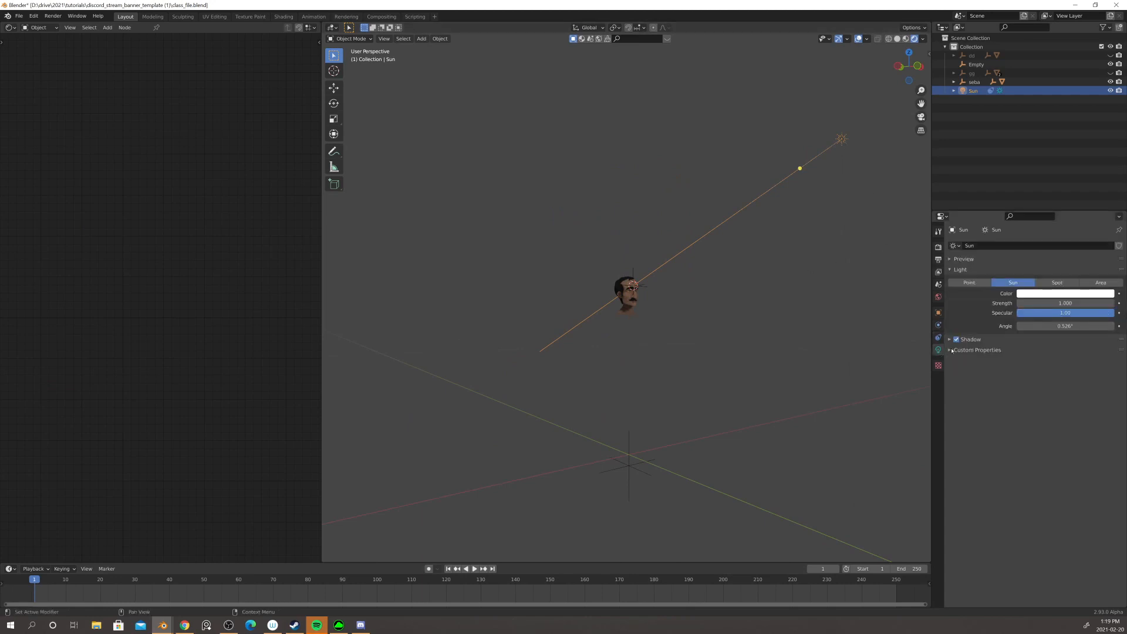
left_click(950, 339)
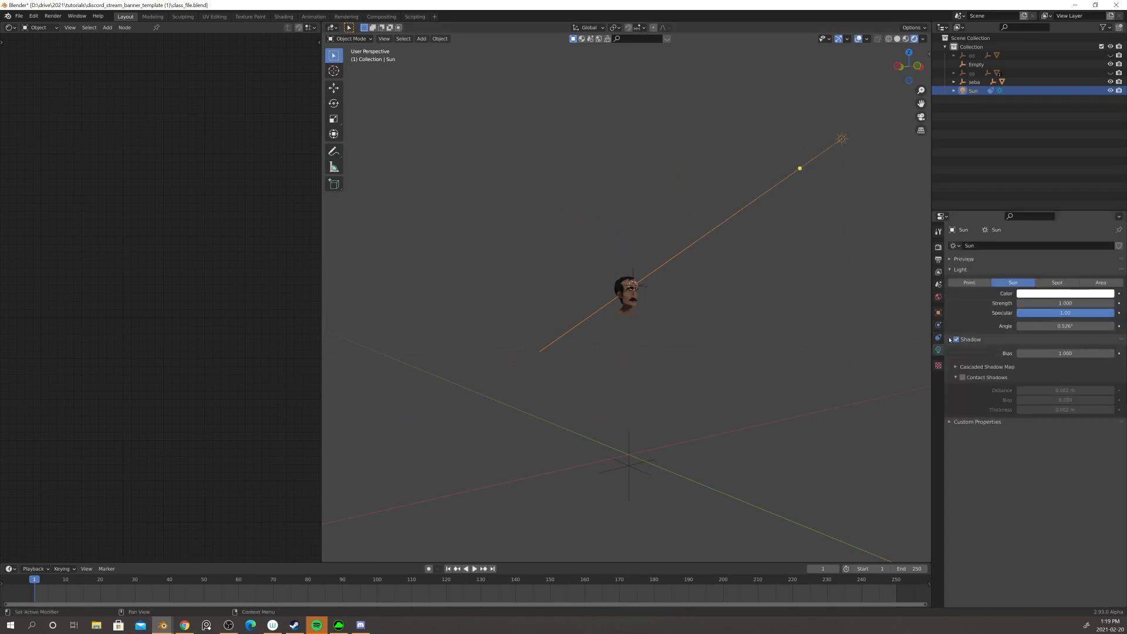
left_click(962, 377)
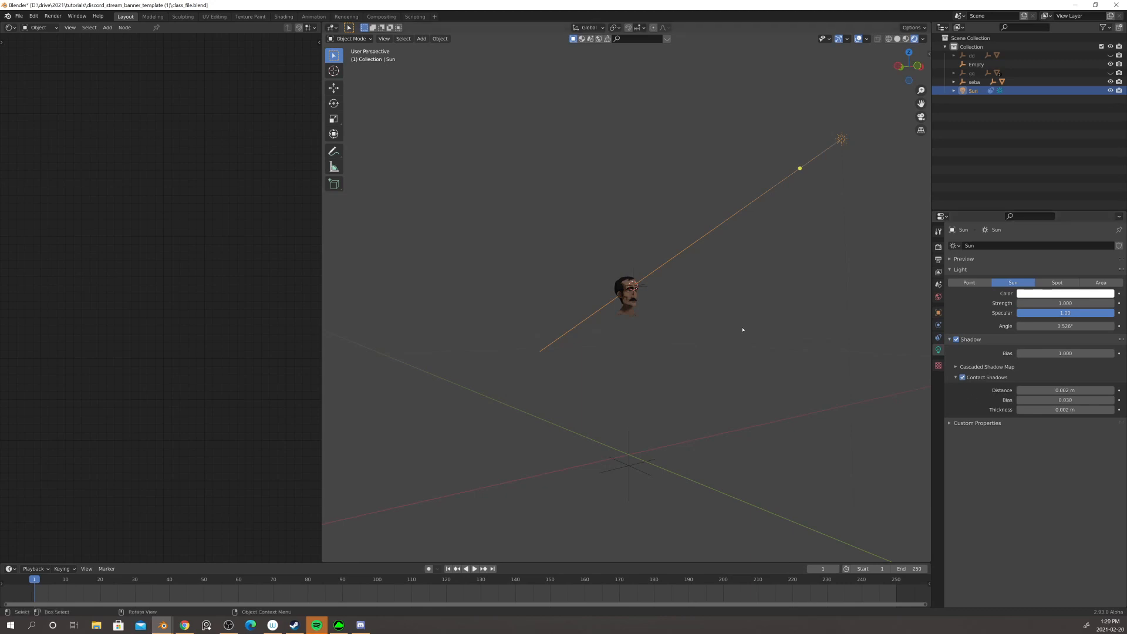
- Toggle the Sun's Contact Shadows off and on to compare the shadows on the head, leaving them enabled
scroll(653, 315, "up", 5)
scroll(656, 321, "up", 3)
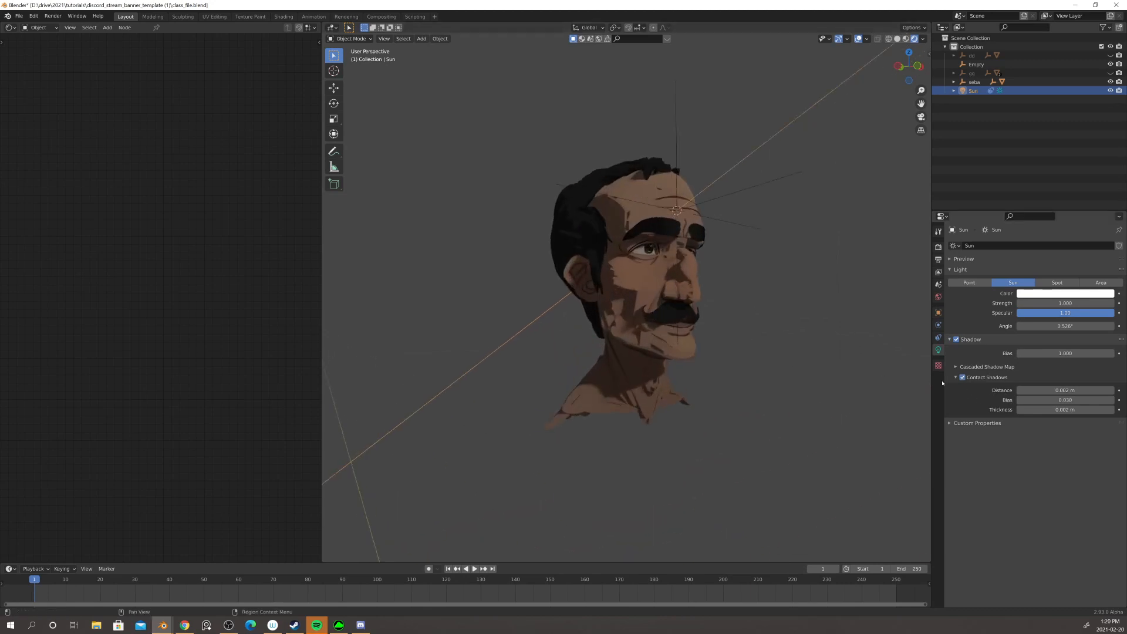
left_click(962, 377)
left_click(962, 378)
left_click(963, 378)
left_click(962, 378)
left_click(956, 423)
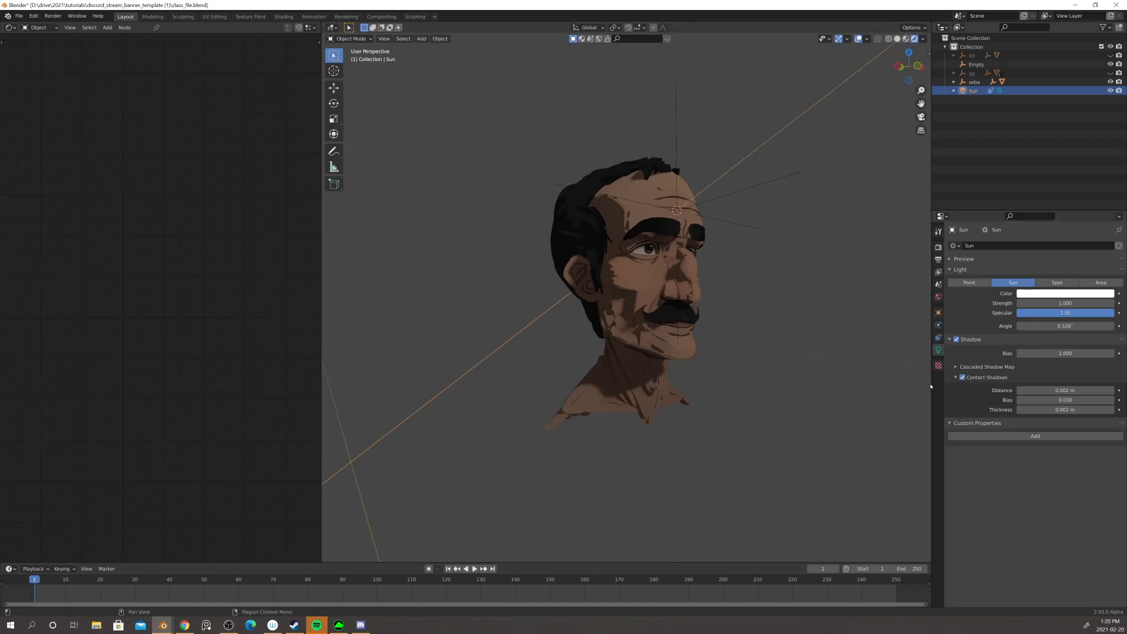
- In the Eevee shadow settings, enable High Bit Depth, set Cube Size to 1024 px and Cascade Size to 2048 px
left_click(938, 248)
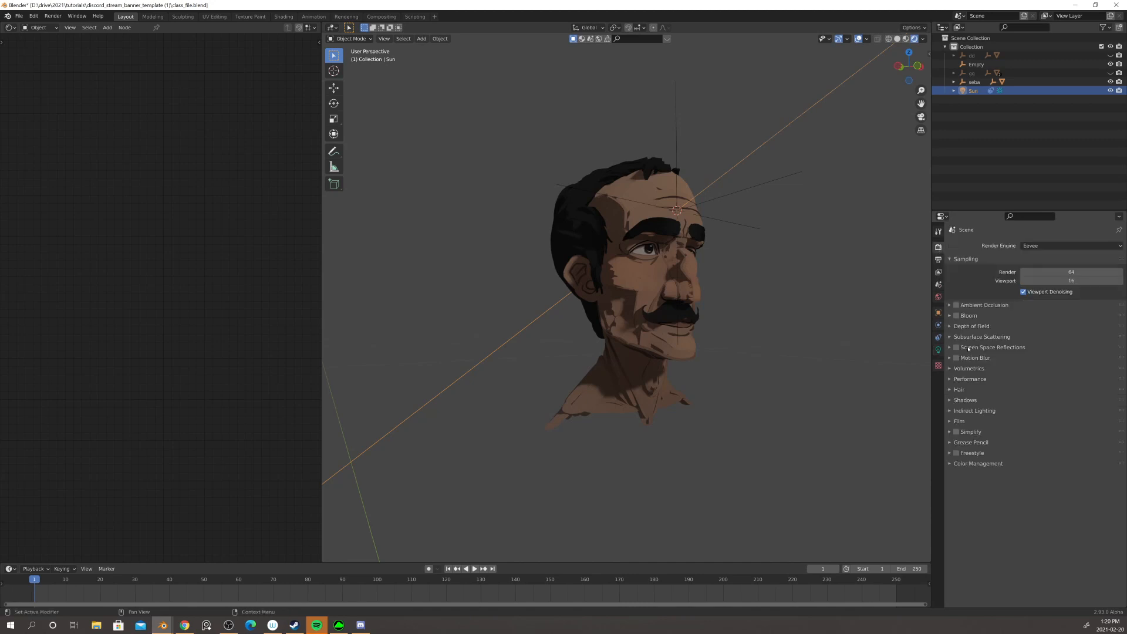
left_click(965, 400)
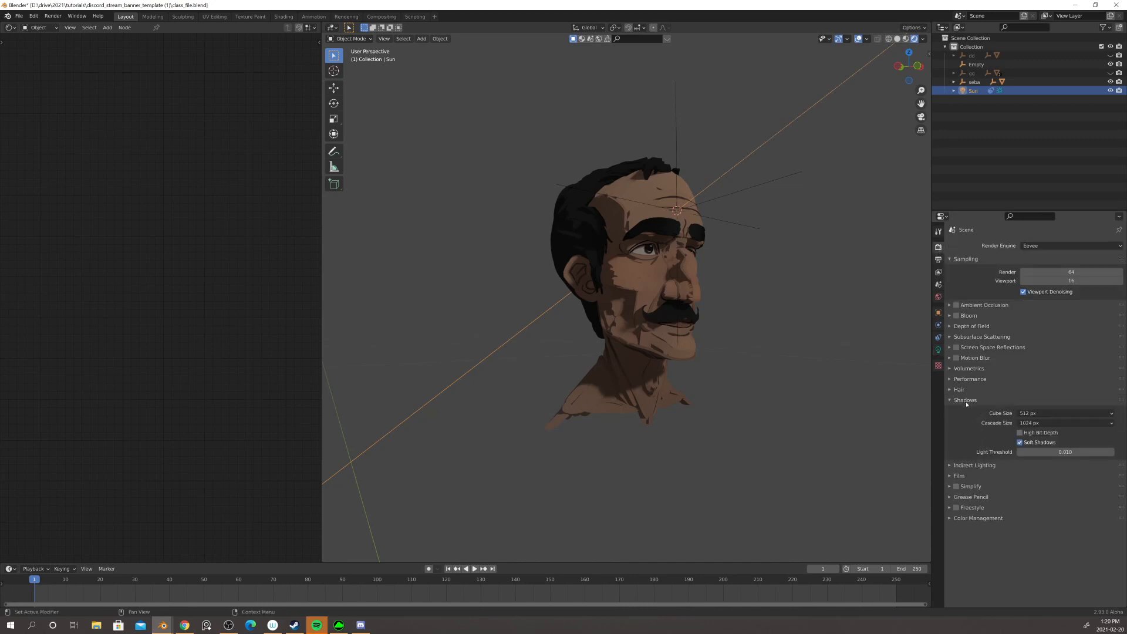
left_click(1037, 434)
left_click(1053, 413)
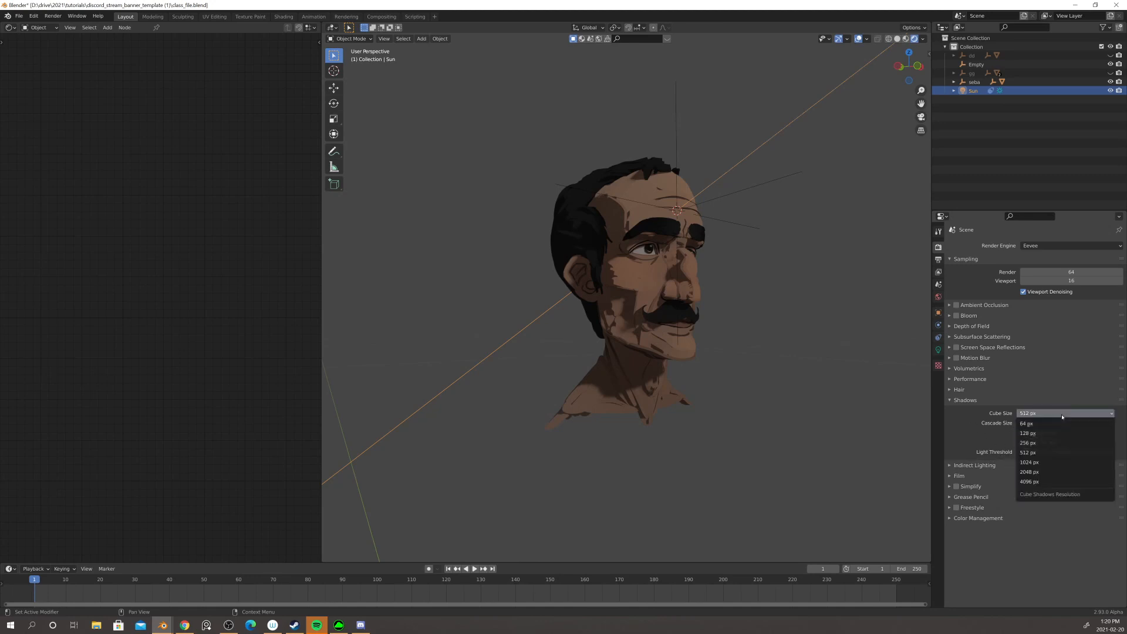
left_click(1050, 462)
left_click(1049, 422)
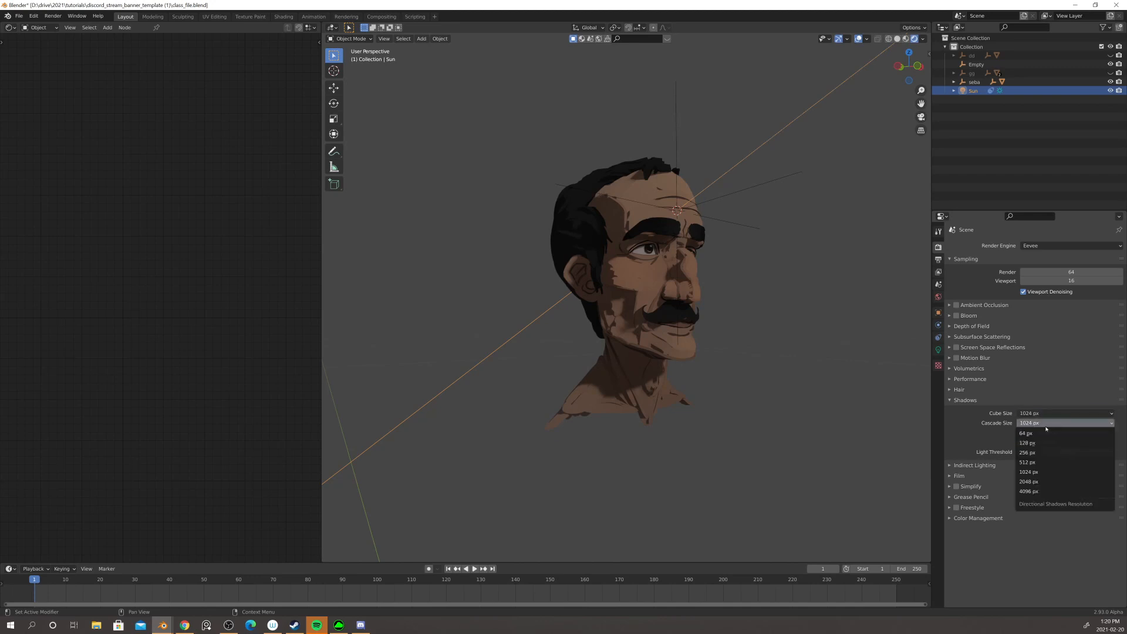
left_click(1045, 482)
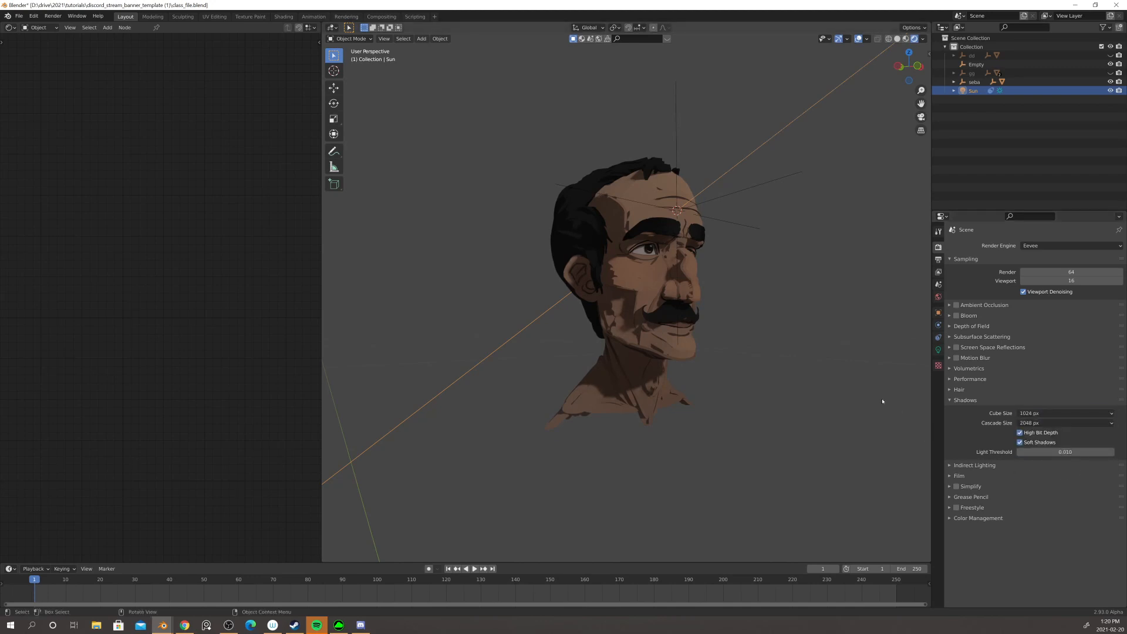
- Inspect the shadows on the face up close and select the head to bring back its material nodes
middle_click_drag(880, 397, 670, 372)
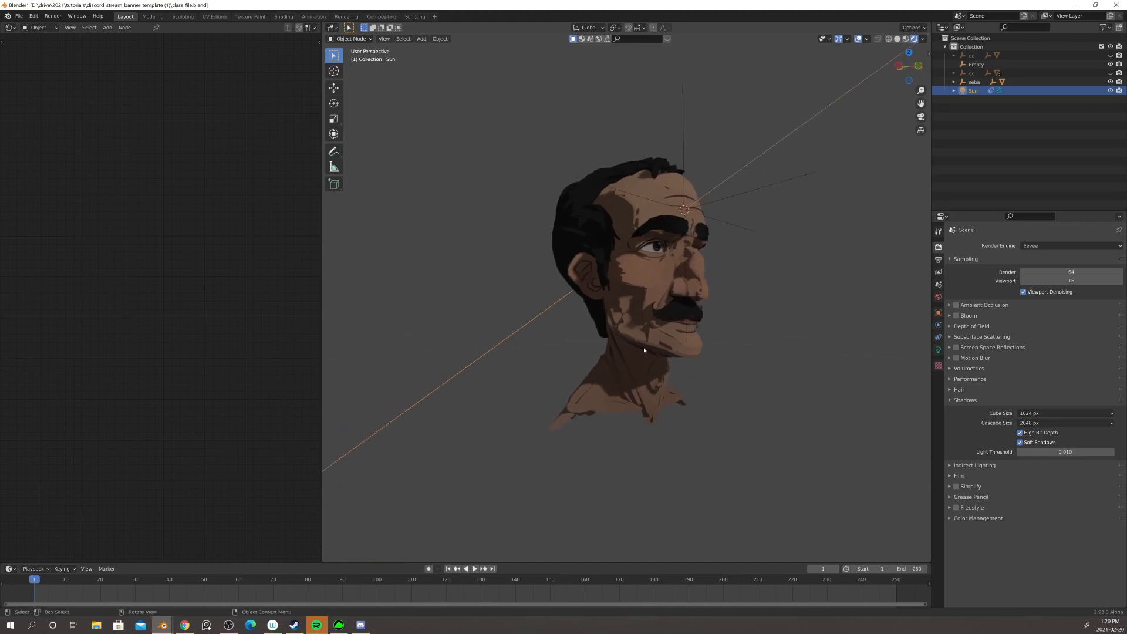
scroll(627, 312, "up", 4)
scroll(643, 268, "up", 5)
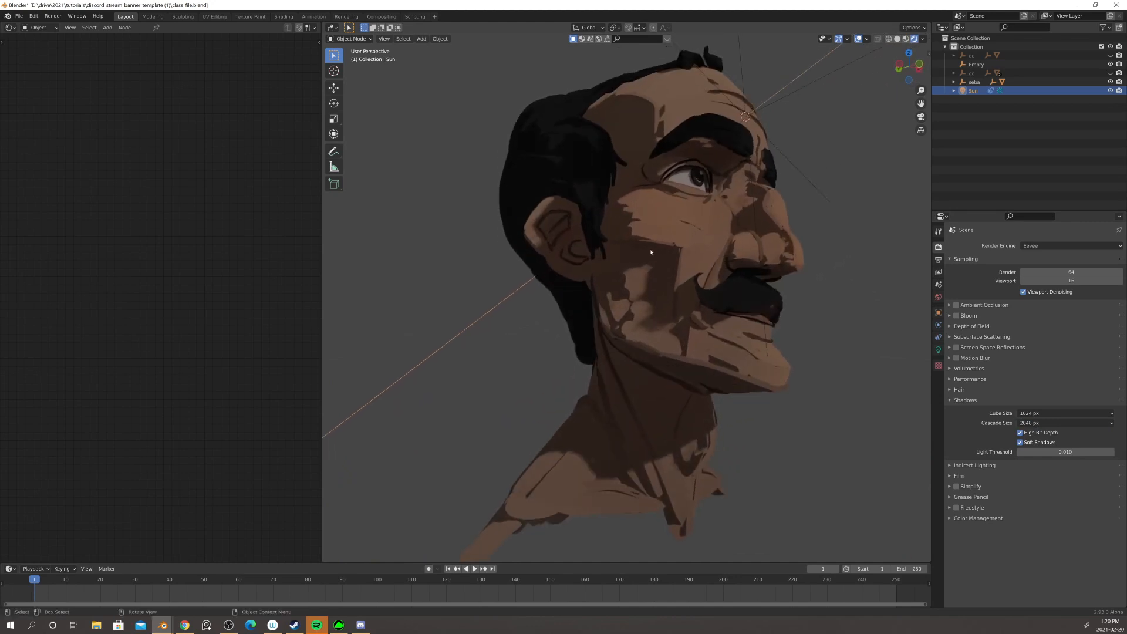
mouse_move(629, 284)
middle_mouse_down()
mouse_move(685, 259)
mouse_move(694, 284)
mouse_move(649, 284)
middle_mouse_up()
scroll(669, 310, "down", 3)
scroll(669, 309, "down", 5)
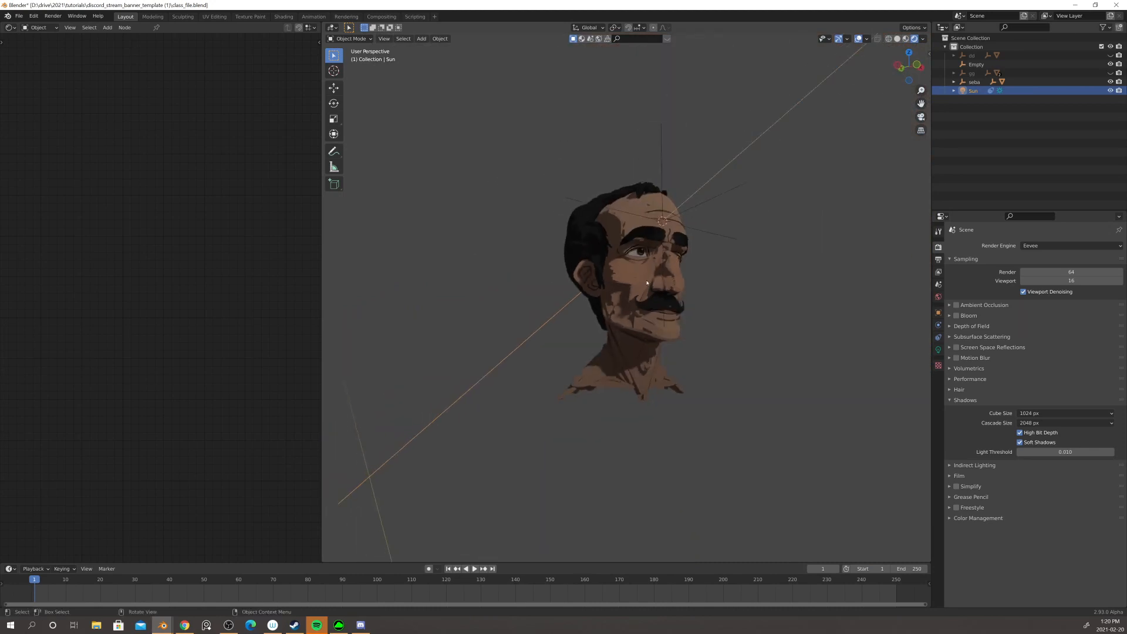
left_click(633, 294)
- Re-aim the Normal node's direction sphere in small amounts and check the head's shading from both sides
mouse_move(56, 428)
left_mouse_down()
mouse_move(48, 424)
mouse_move(84, 429)
left_mouse_up()
left_click(83, 430)
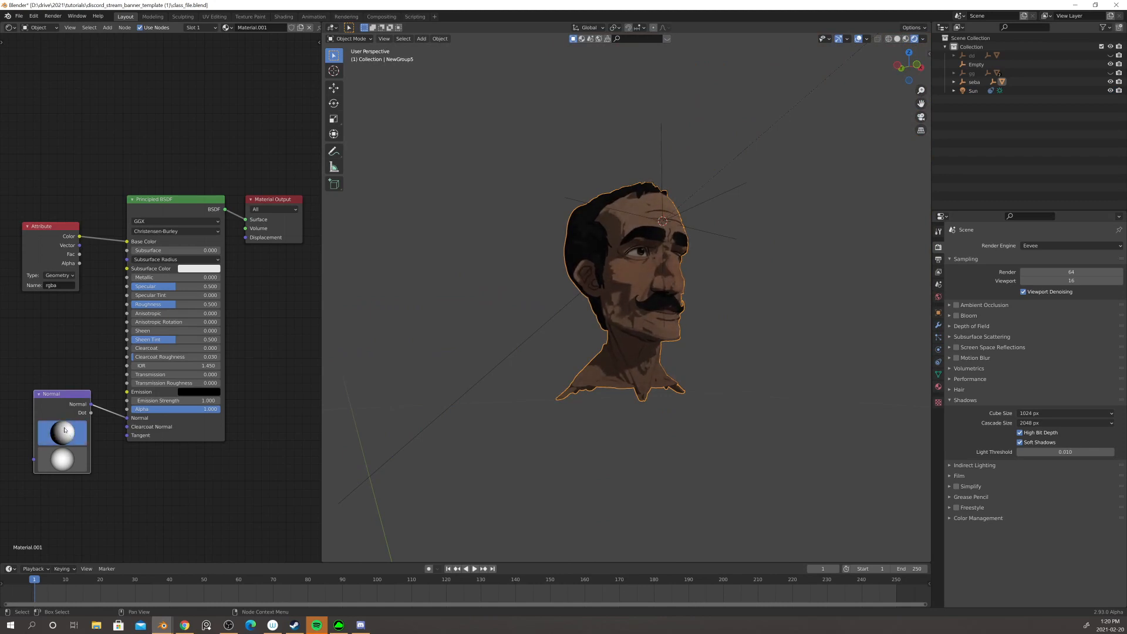
scroll(512, 379, "down", 2)
middle_click_drag(512, 378, 446, 384)
left_click_drag(62, 433, 56, 431)
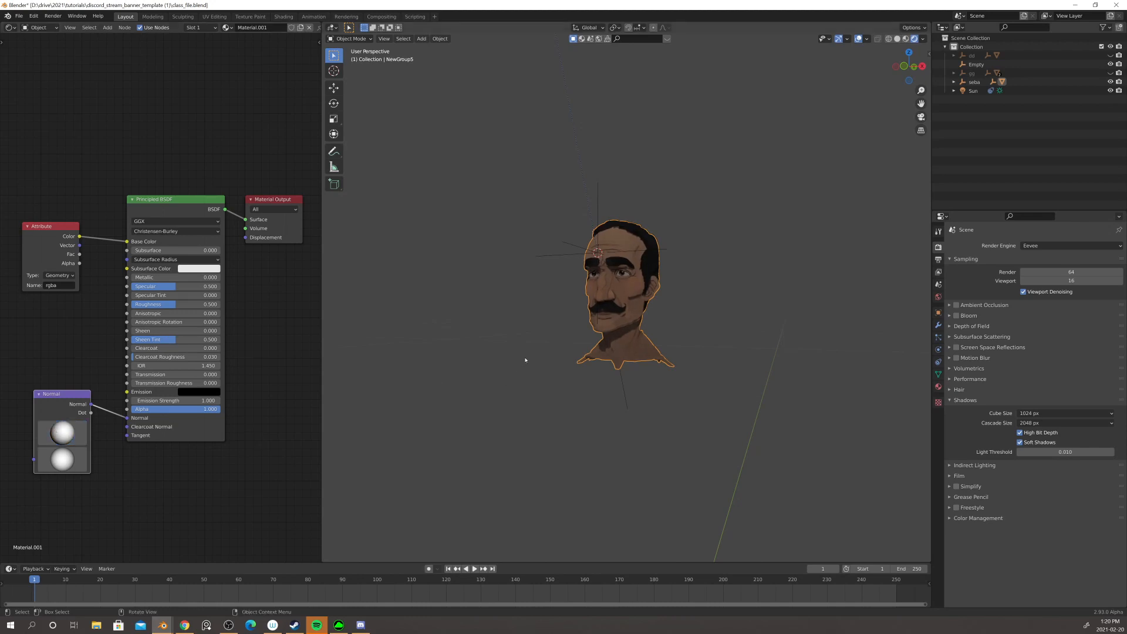
middle_click_drag(523, 360, 428, 372)
scroll(608, 354, "up", 4)
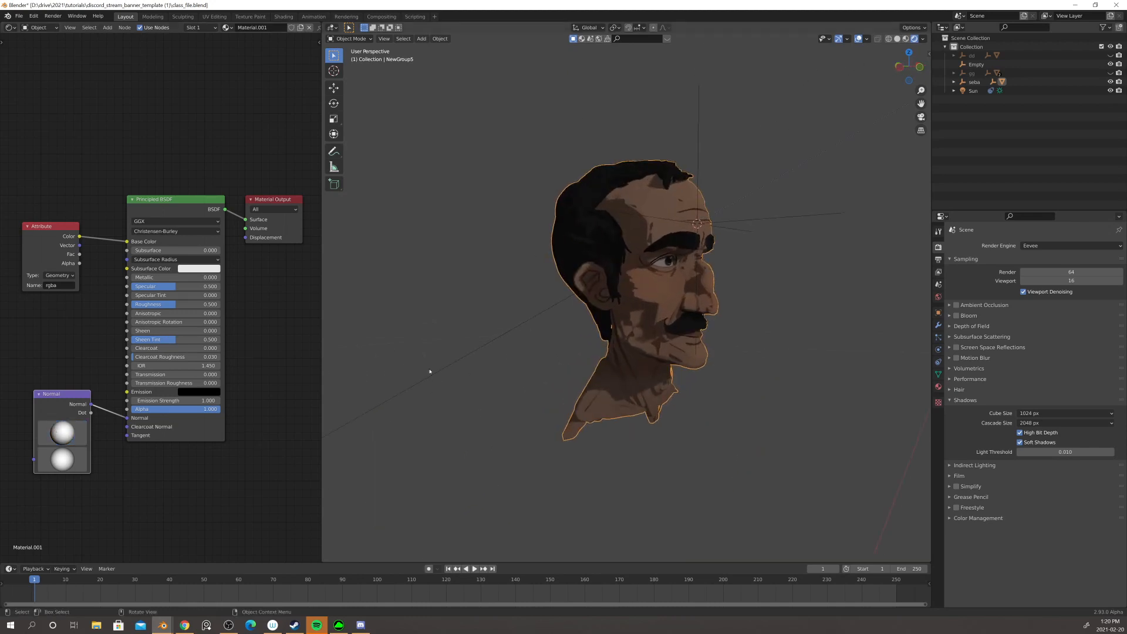
- Examine the flat-shaded head from the front side and delete the Normal node from its material
left_click(69, 403)
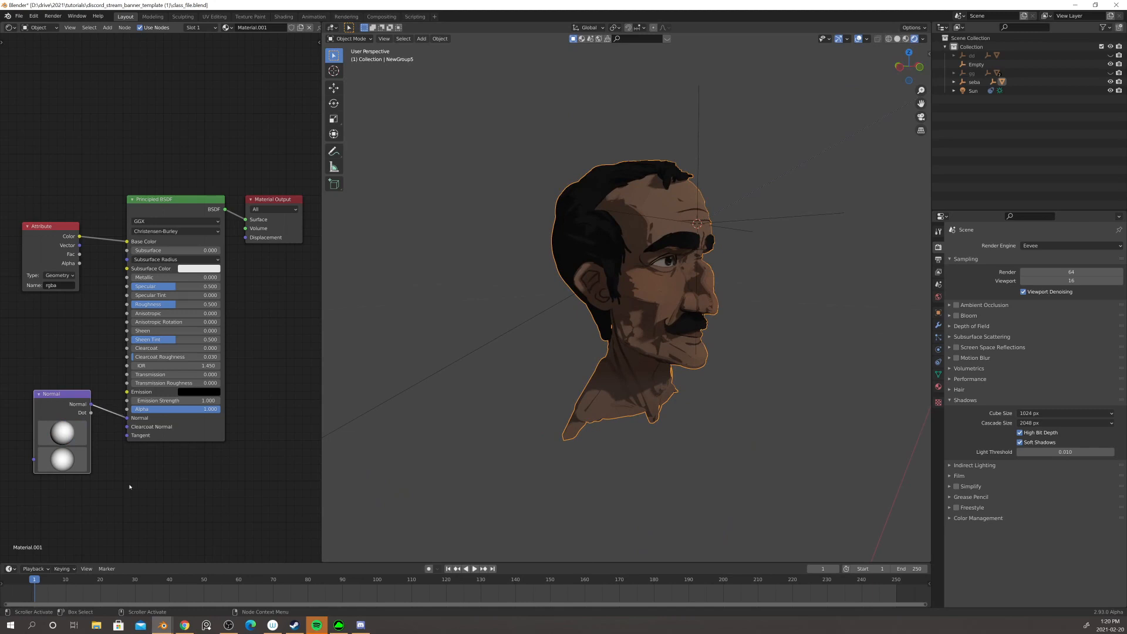
left_click(108, 467)
left_click(53, 400)
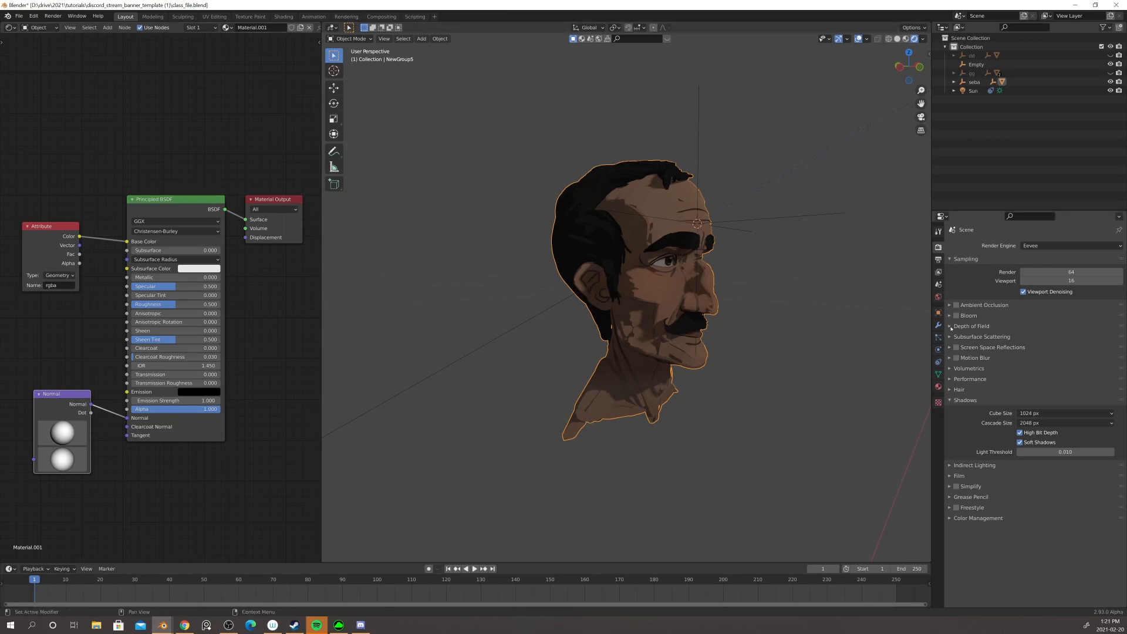
middle_click_drag(790, 340, 702, 353)
scroll(770, 338, "down", 1)
scroll(718, 350, "up", 3)
scroll(634, 352, "down", 1)
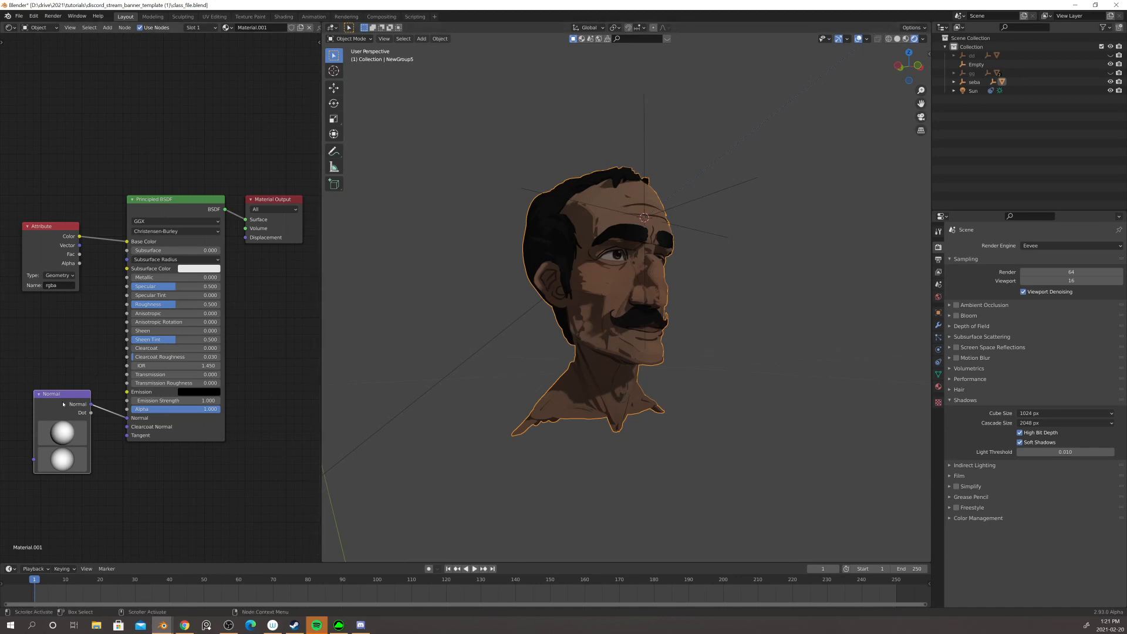
key("x")
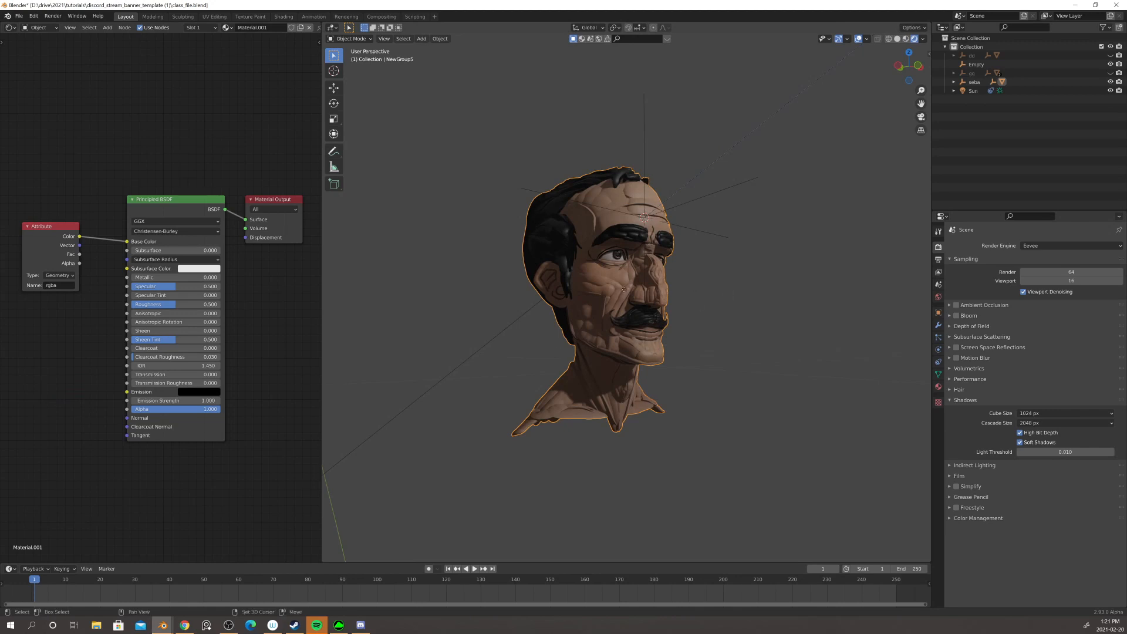
- Duplicate the head in place and move the copy into a new collection named projection
key("shift+d")
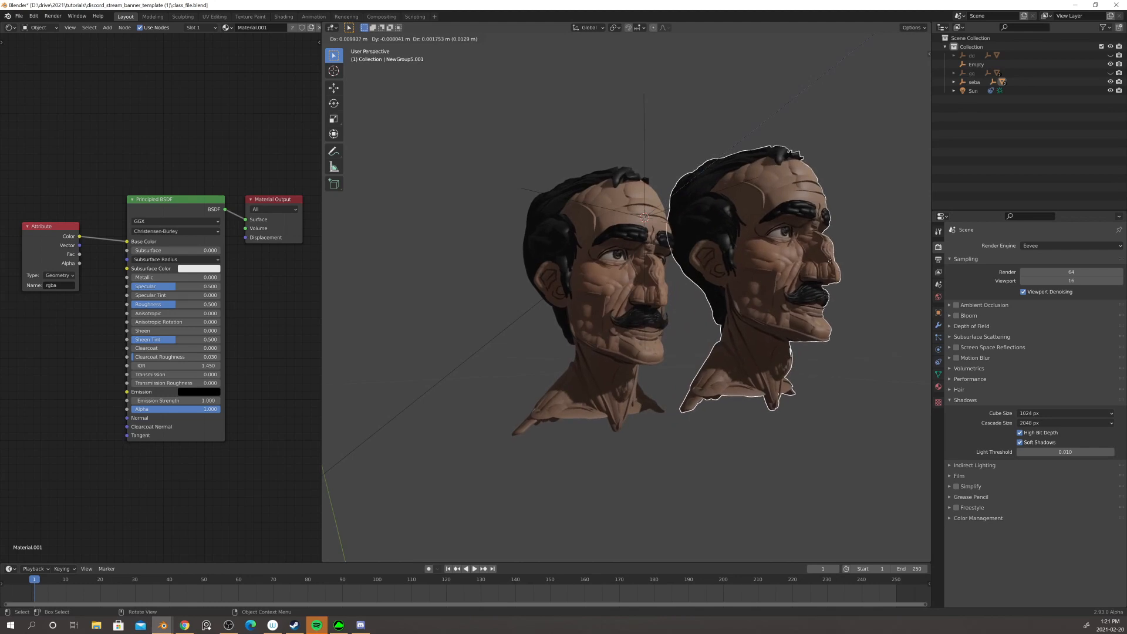
right_click(830, 262)
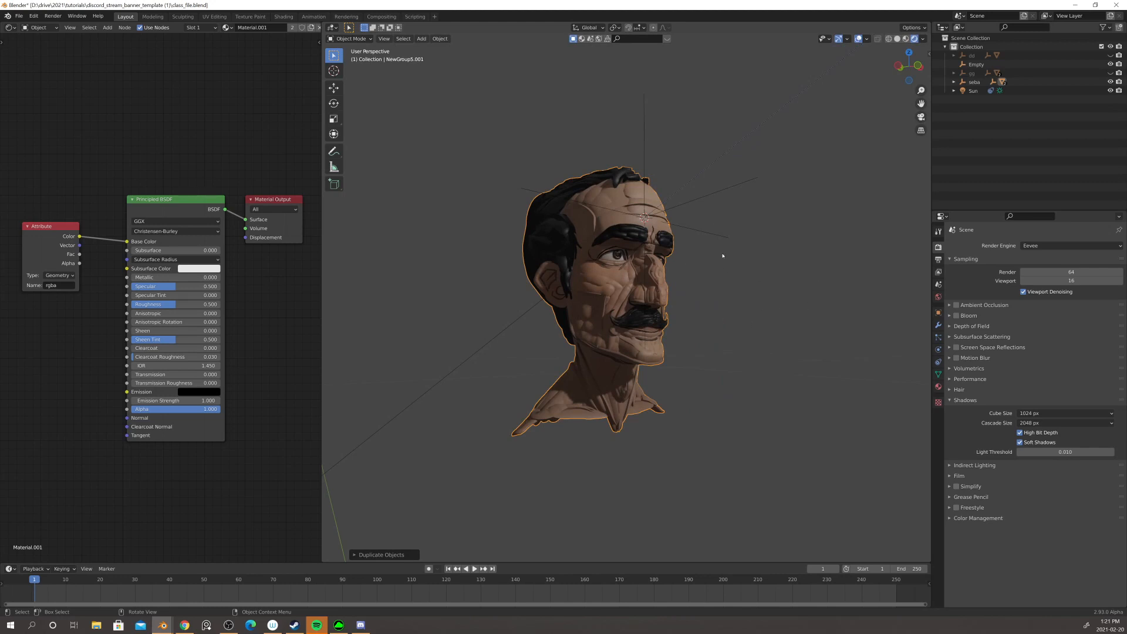
key("m")
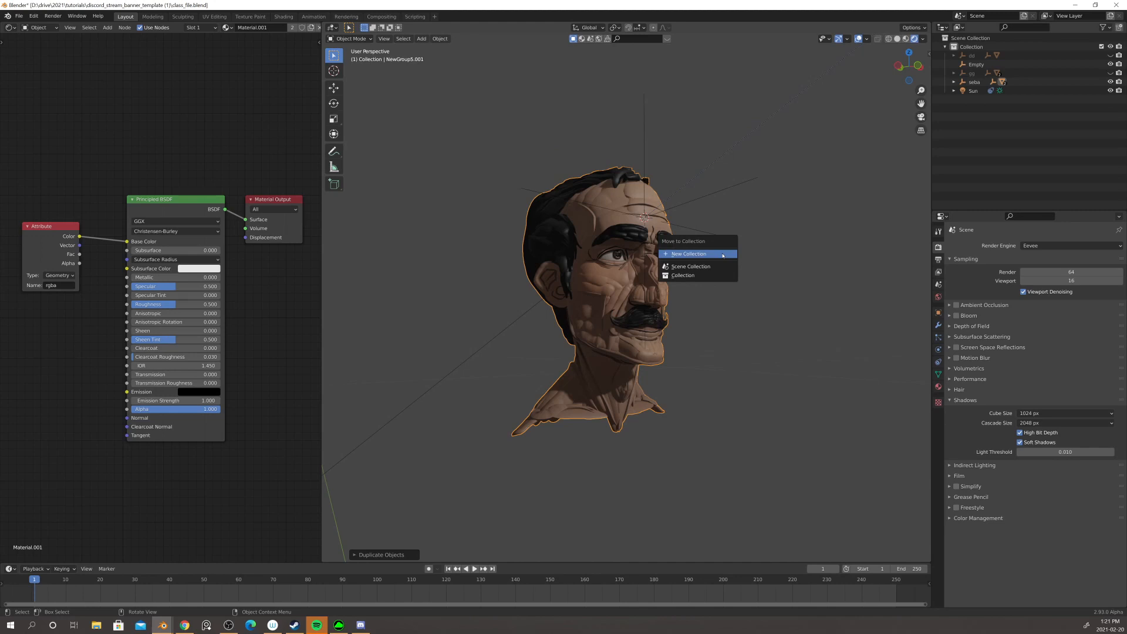
left_click(699, 254)
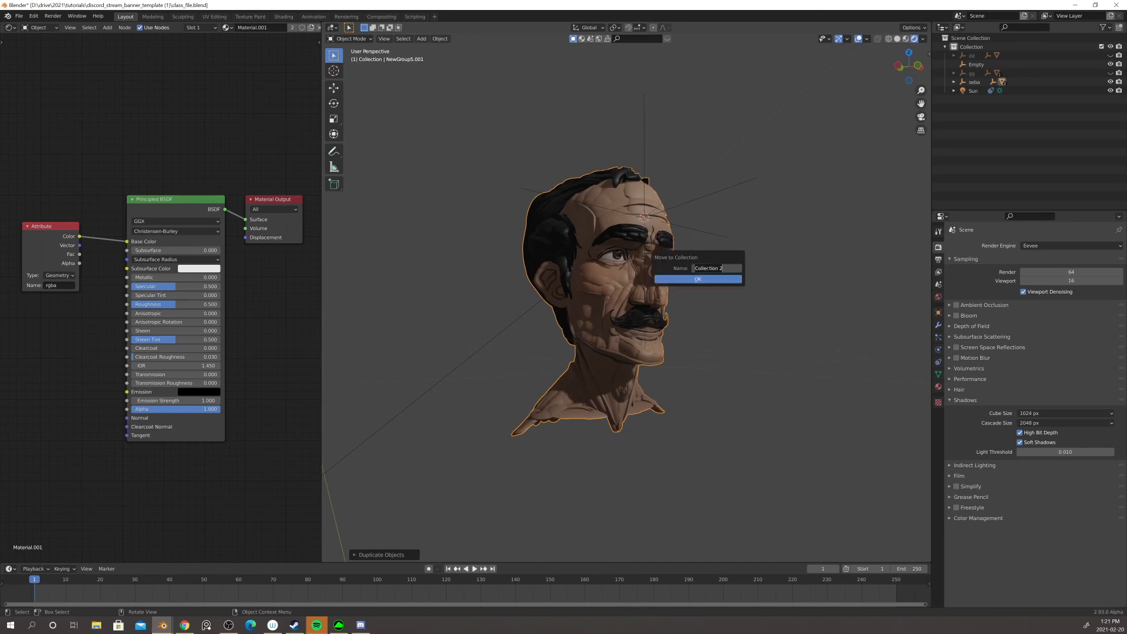
type("proj")
left_click(694, 279)
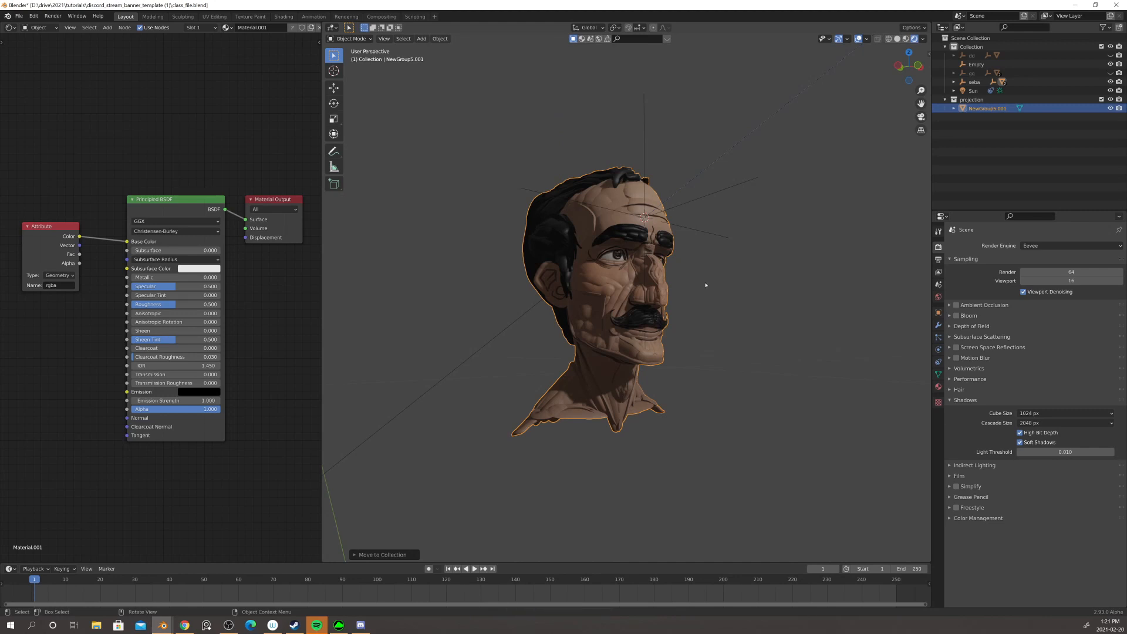
- Select the duplicated head in the projection collection and isolate it in local view
left_click(975, 100)
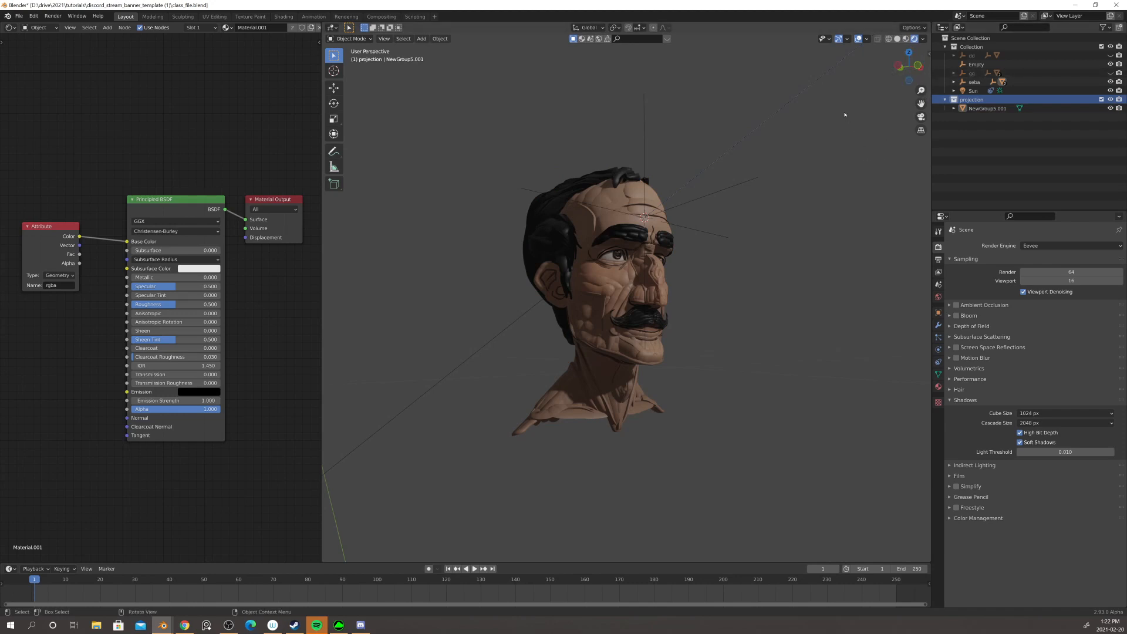
middle_click_drag(642, 180, 763, 211)
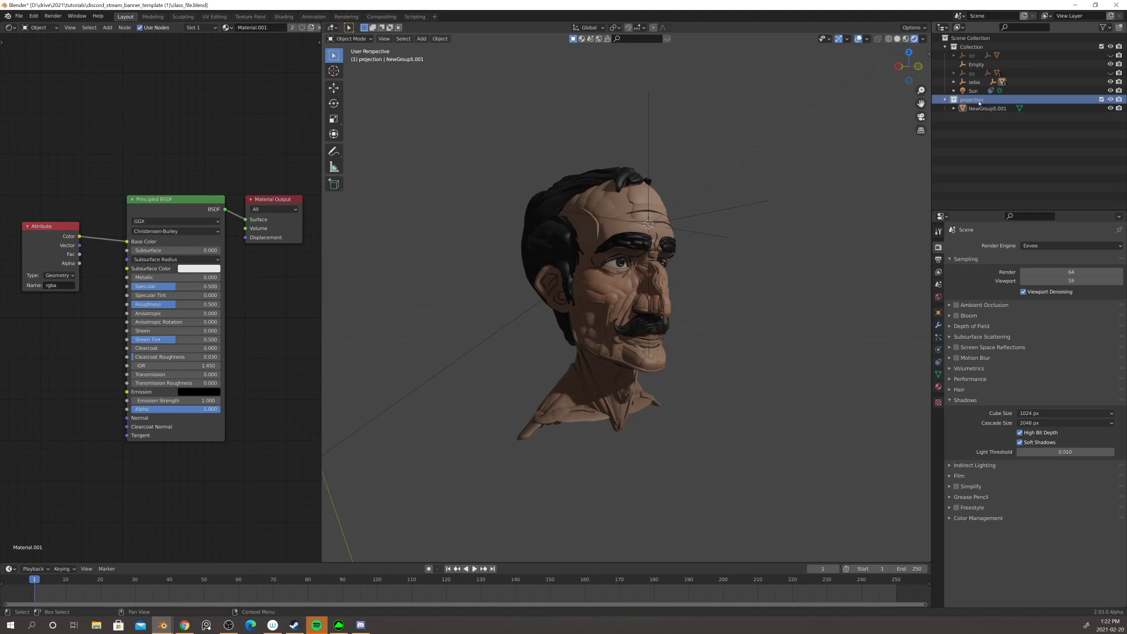
middle_click_drag(815, 235, 616, 244)
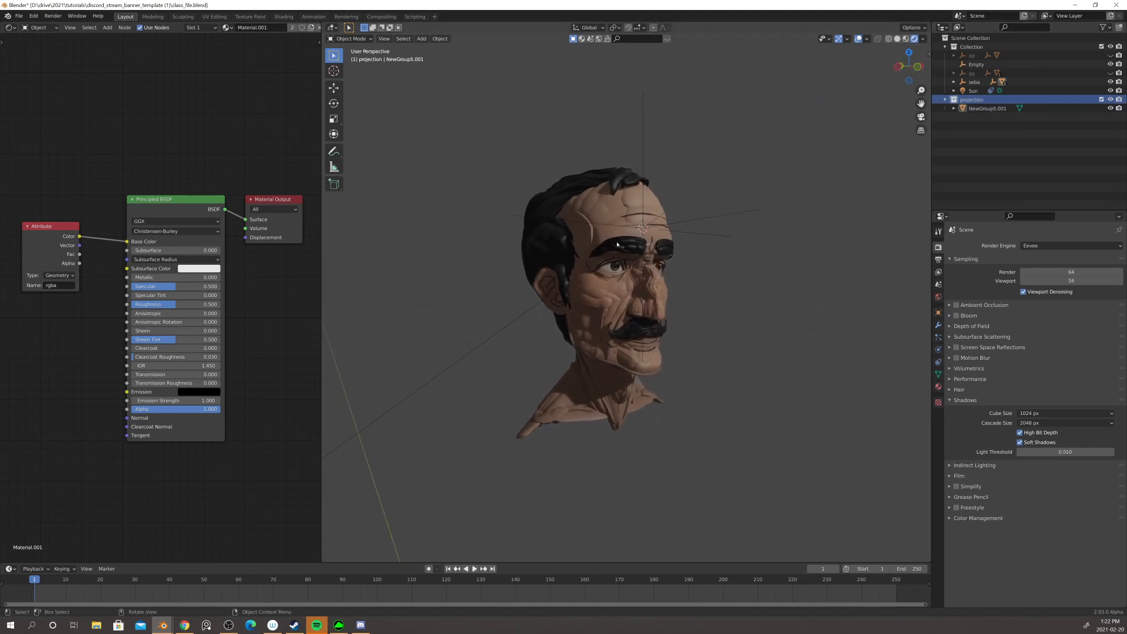
left_click(987, 108)
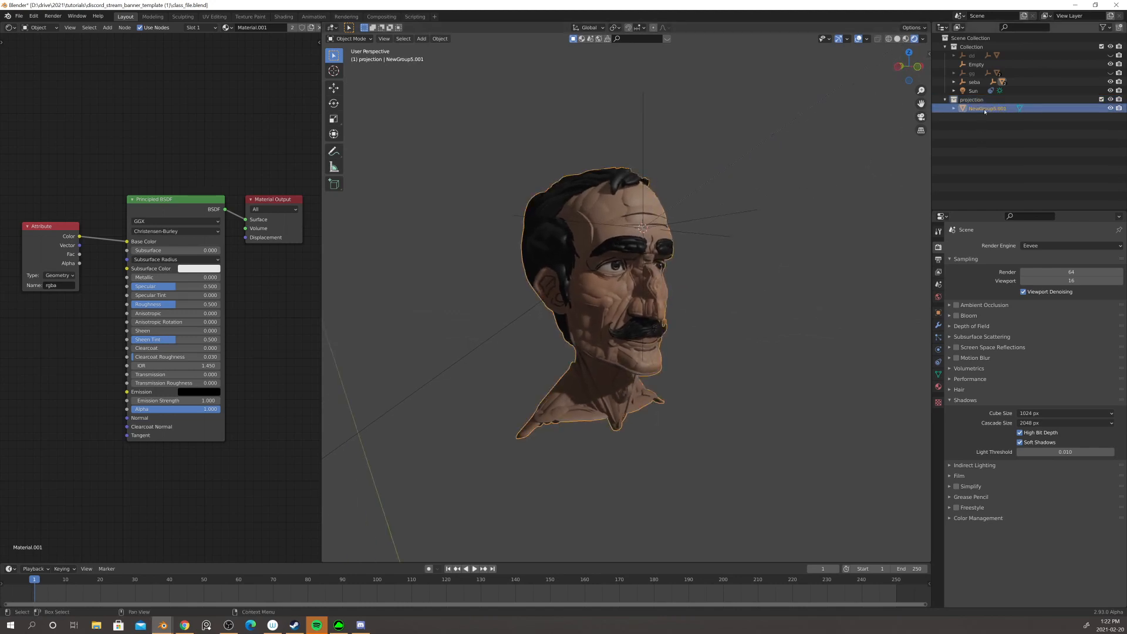
middle_click_drag(733, 256, 734, 253)
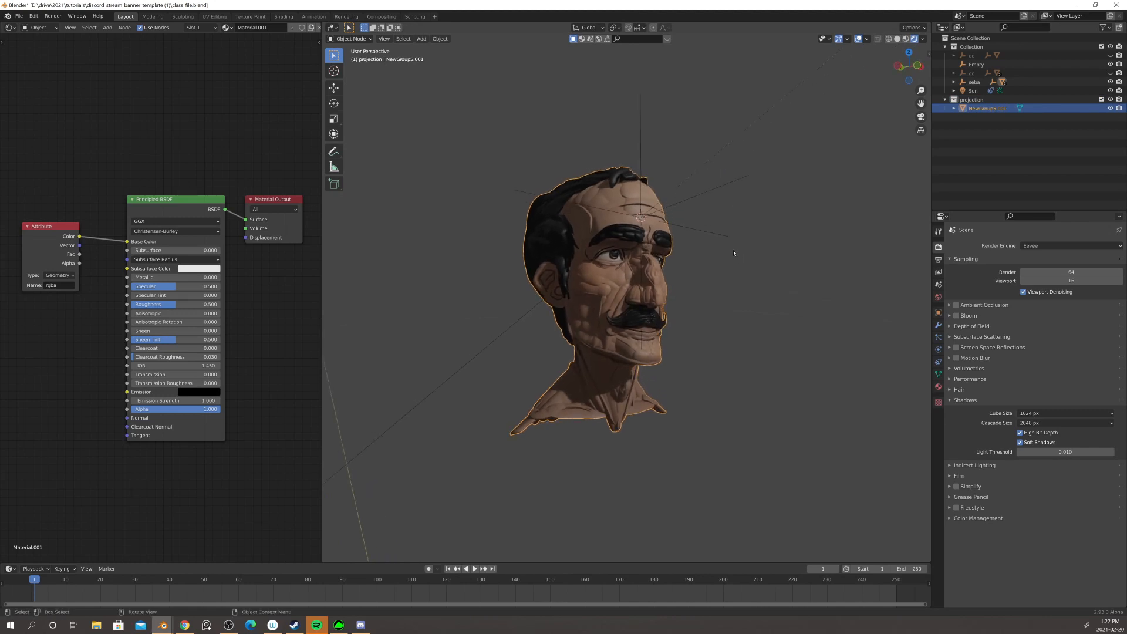
key("KP_Divide")
mouse_move(732, 252)
middle_mouse_down()
mouse_move(737, 276)
mouse_move(634, 267)
mouse_move(729, 272)
middle_mouse_up()
scroll(729, 272, "down", 1)
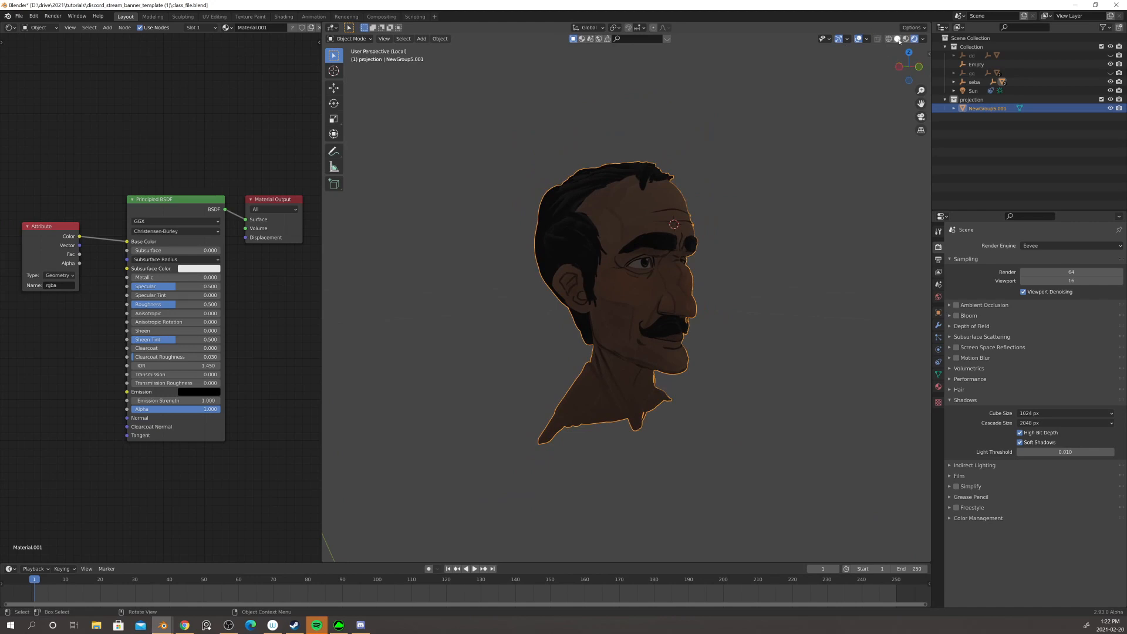
- Switch the viewport to solid shading and replace its flat lighting with one that shows the surface form
left_click(897, 39)
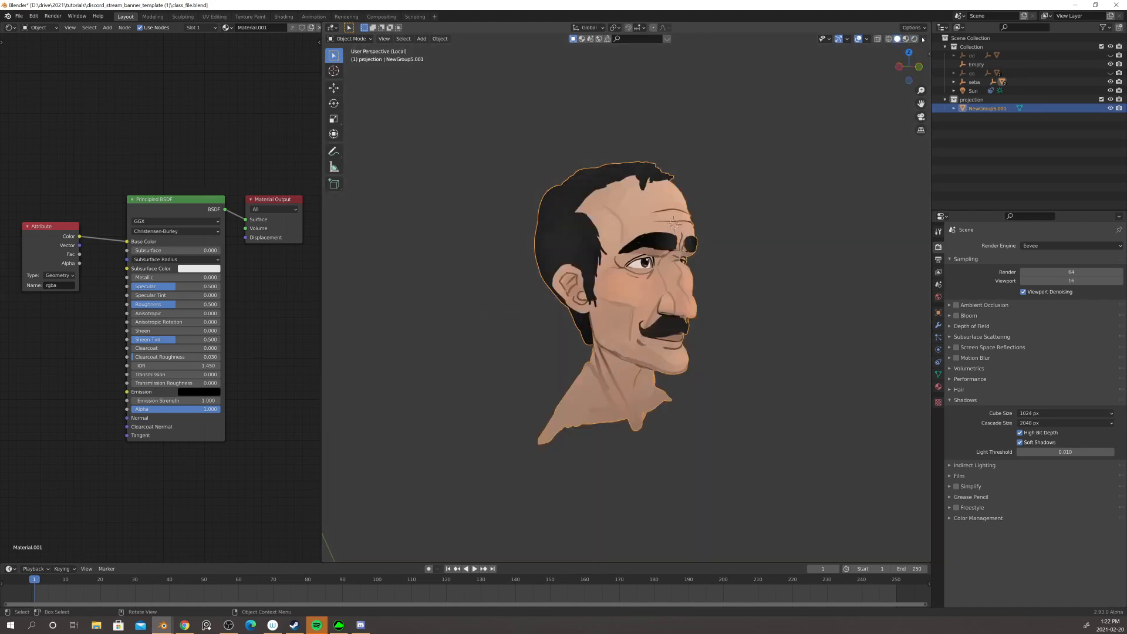
left_click(921, 39)
left_click(883, 81)
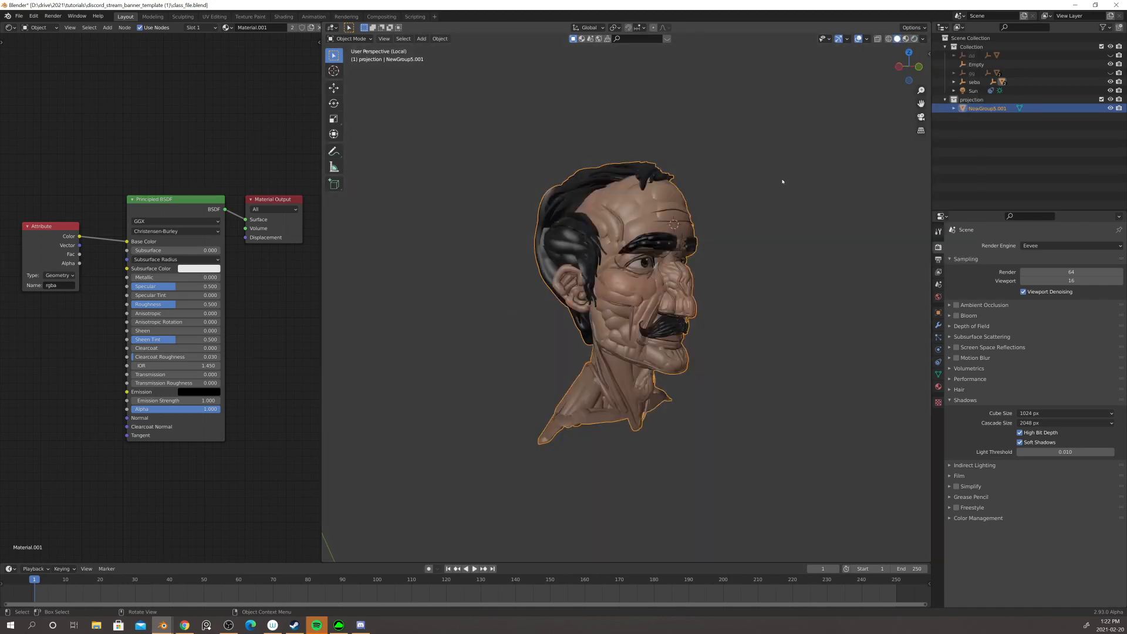
- Add a Subdivision Surface modifier to the duplicated head
scroll(654, 233, "up", 4)
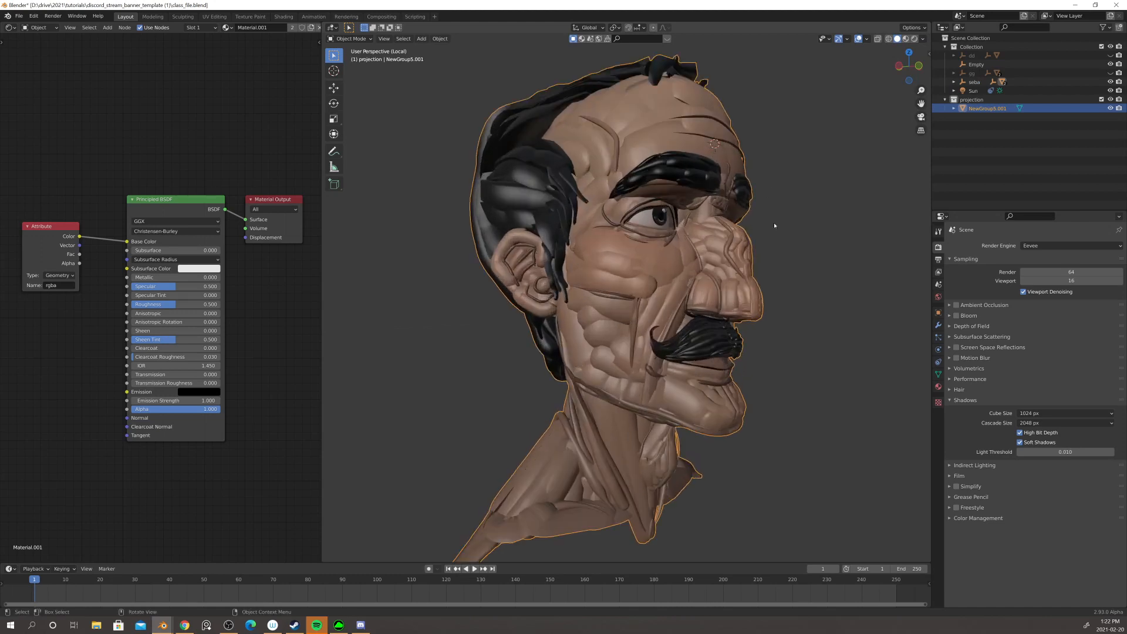
middle_click_drag(668, 174, 752, 206)
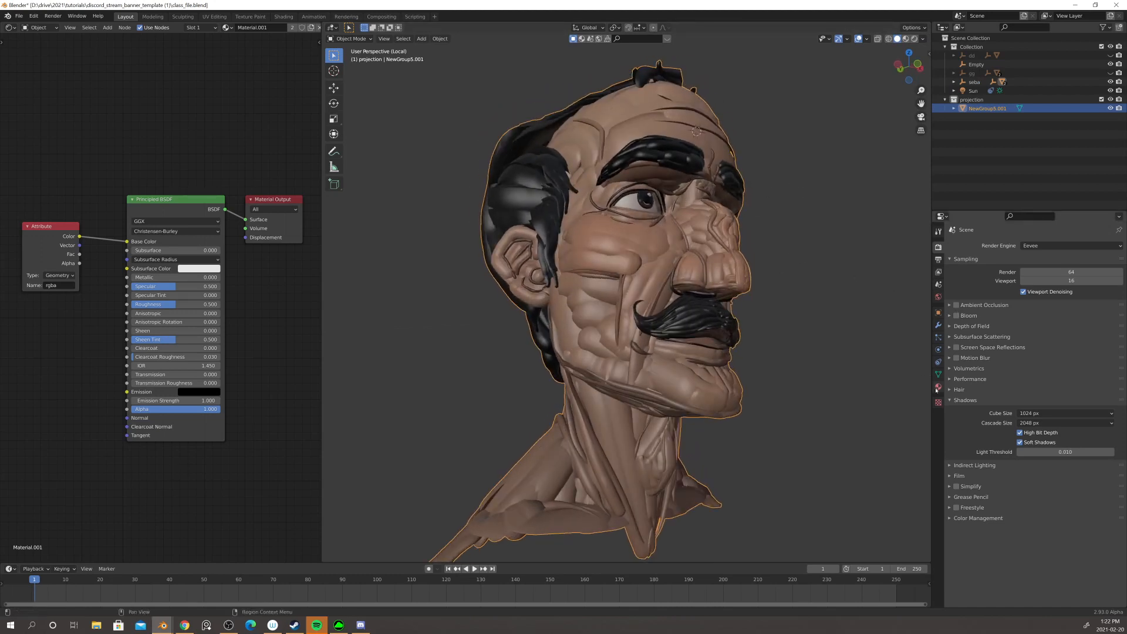
left_click(938, 325)
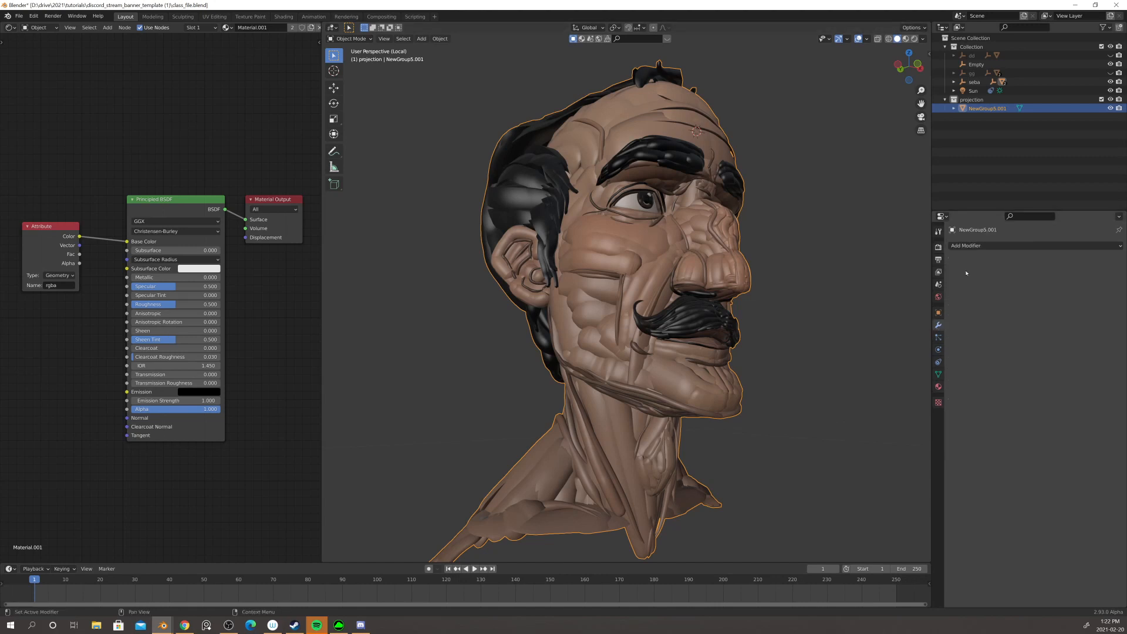
middle_click_drag(800, 315, 827, 297)
left_click(827, 297)
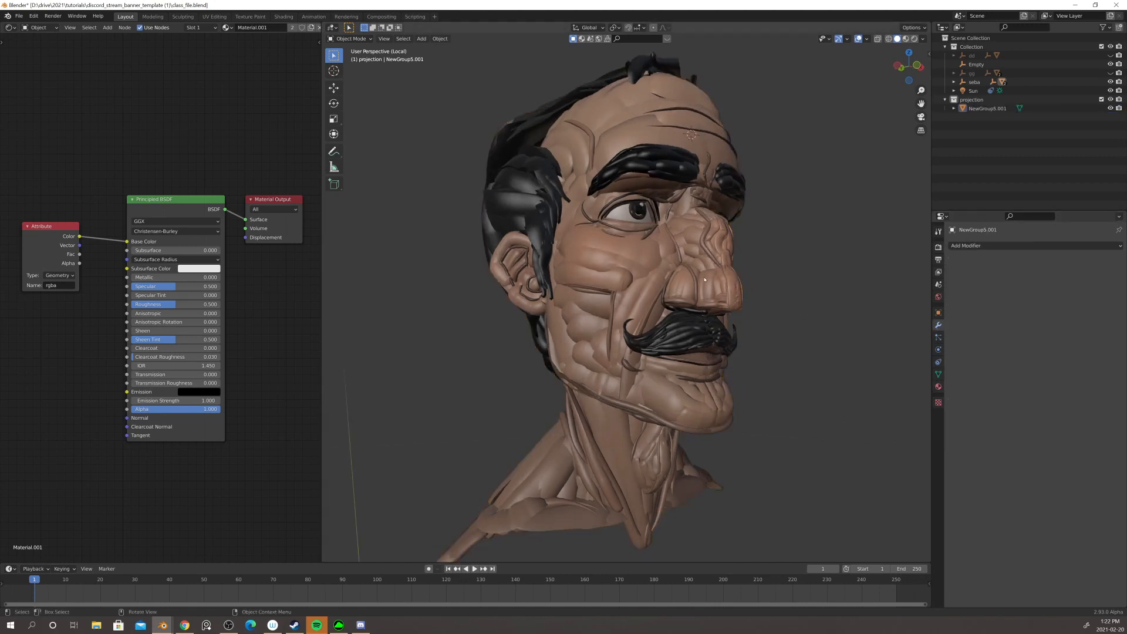
left_click(704, 280)
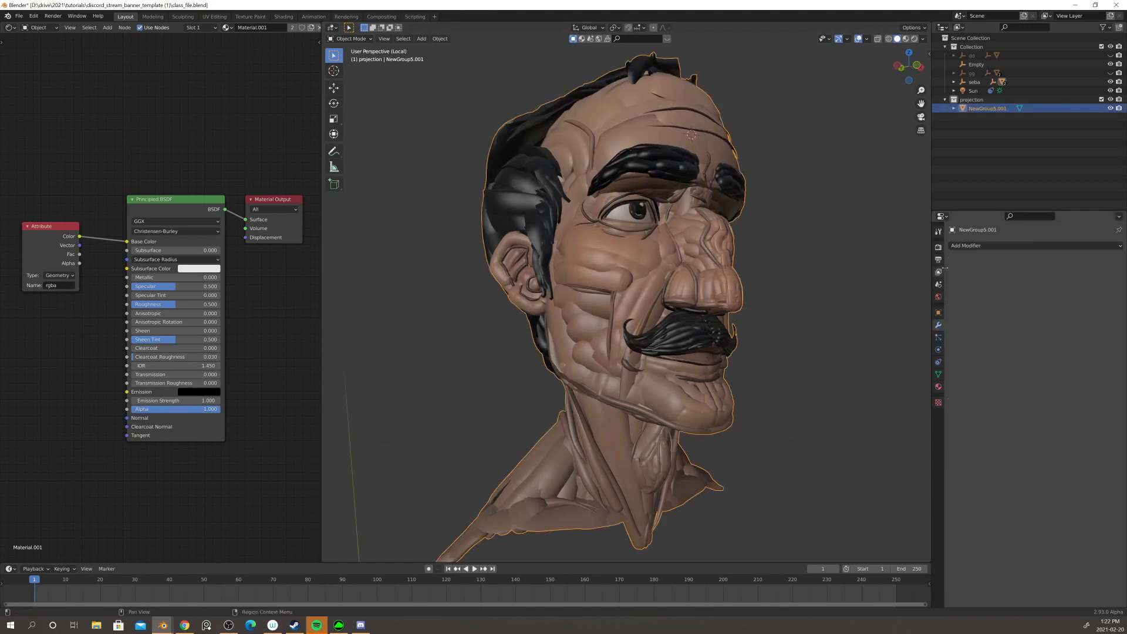
left_click(971, 247)
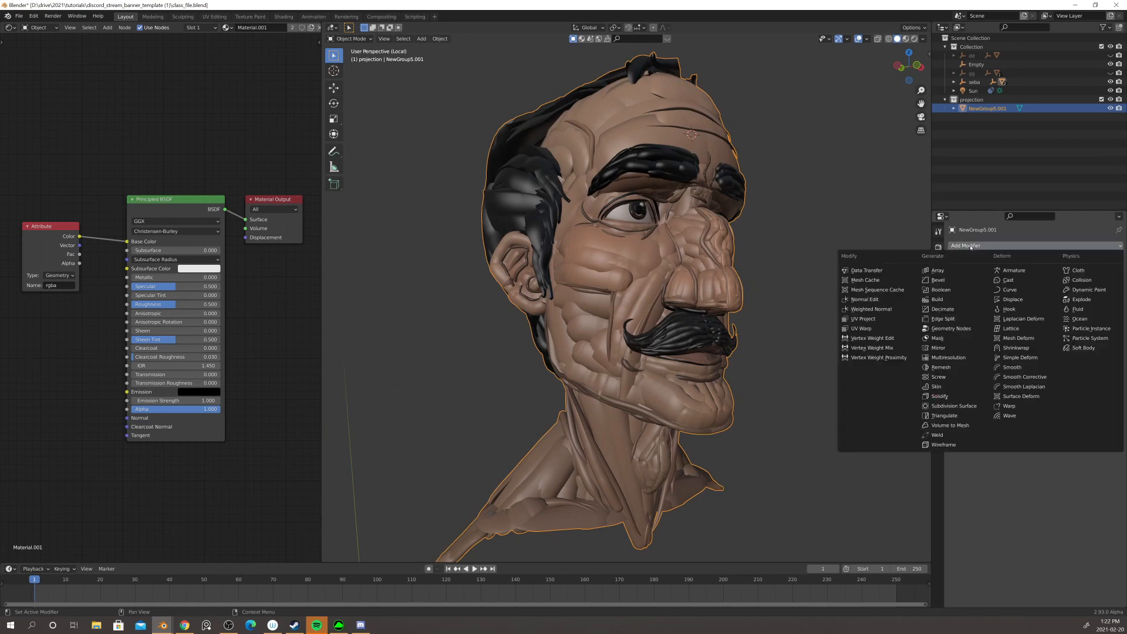
left_click(962, 403)
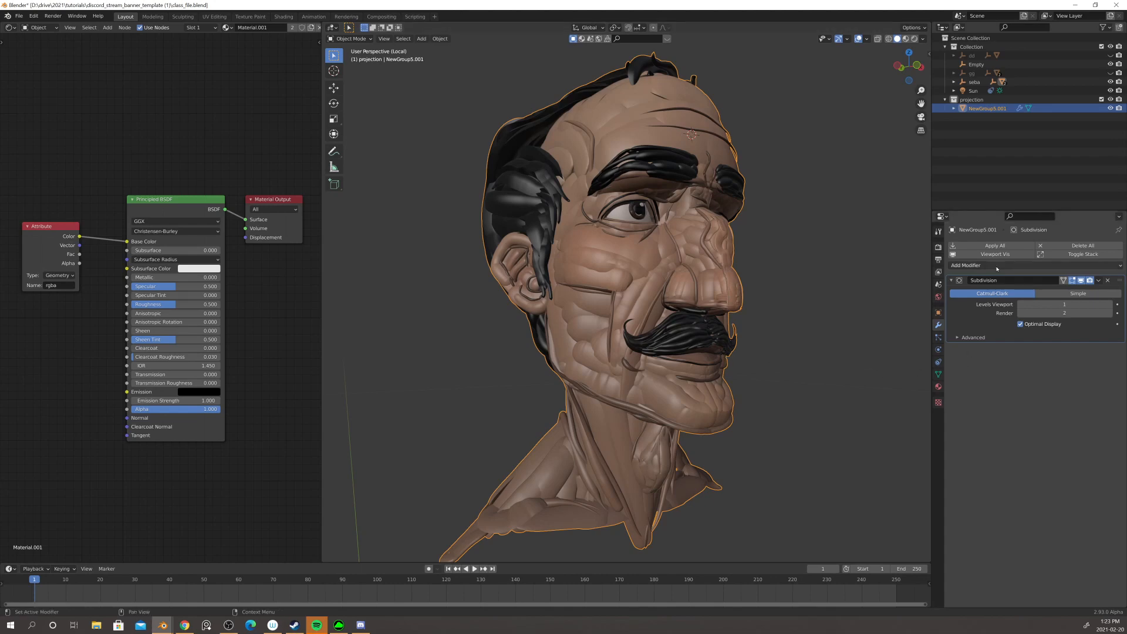
- Check the thin creases on the cheek and forehead up close and add a Displace modifier to the duplicate
middle_click_drag(779, 323, 654, 286)
scroll(654, 286, "up", 8)
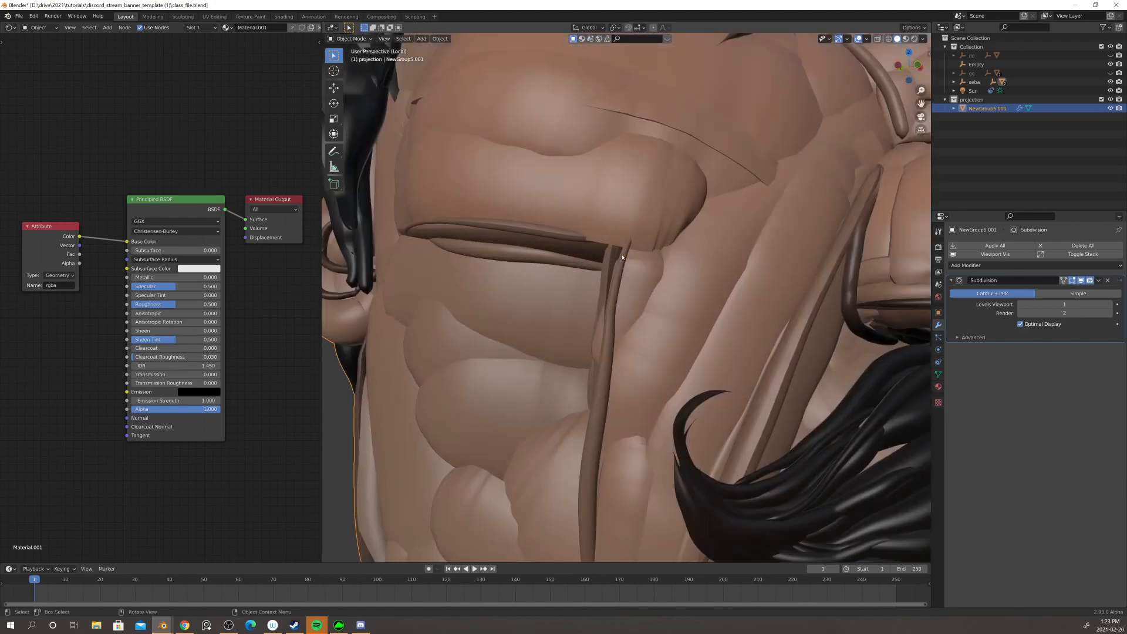
scroll(621, 256, "down", 4)
middle_click_drag(622, 256, 500, 351, "shift")
middle_click_drag(682, 185, 595, 256, "shift")
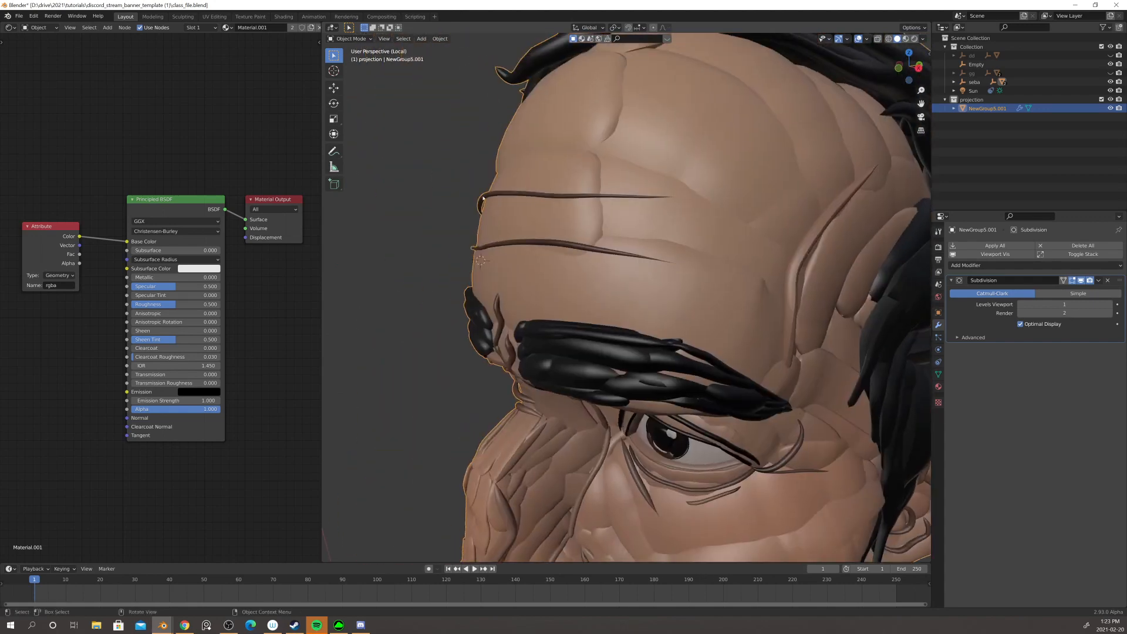
middle_click_drag(483, 198, 487, 176)
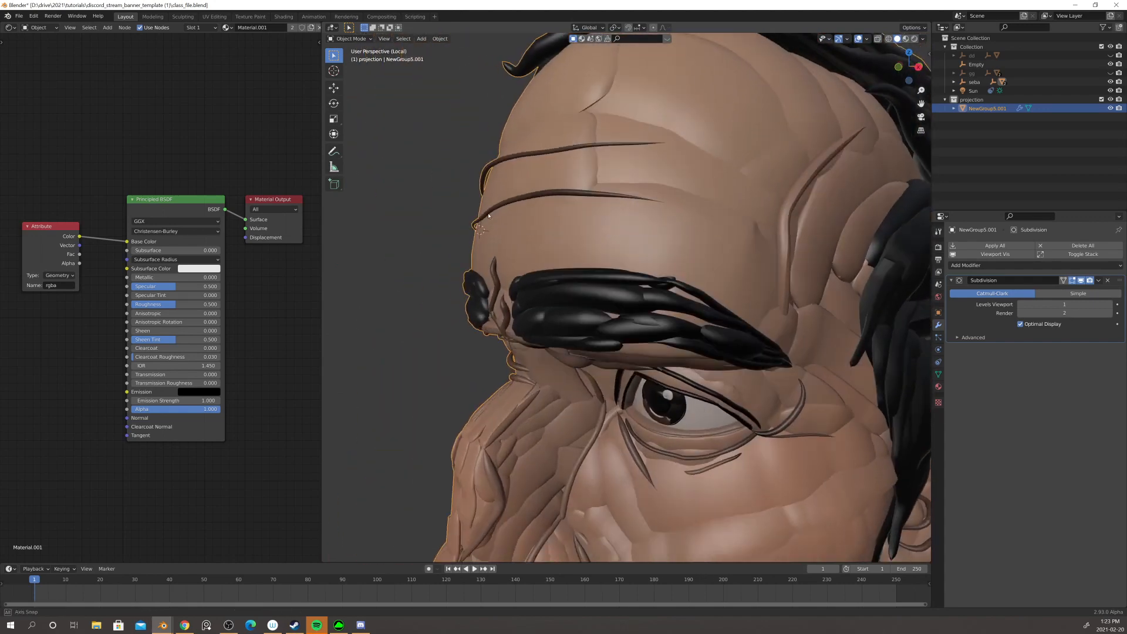
left_click(979, 266)
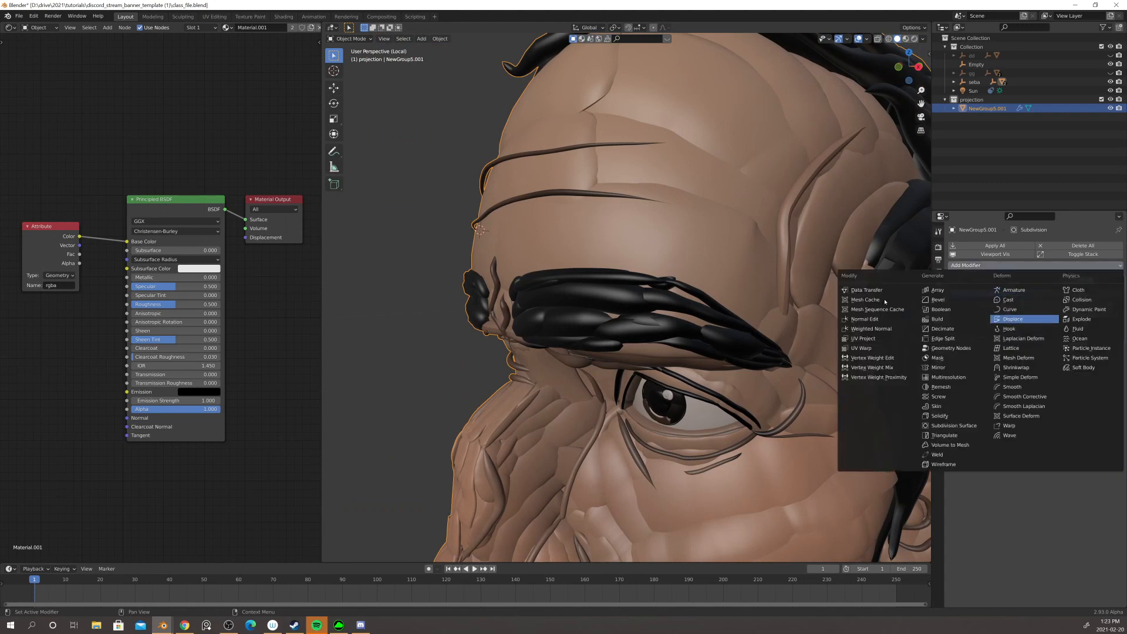
left_click(1015, 318)
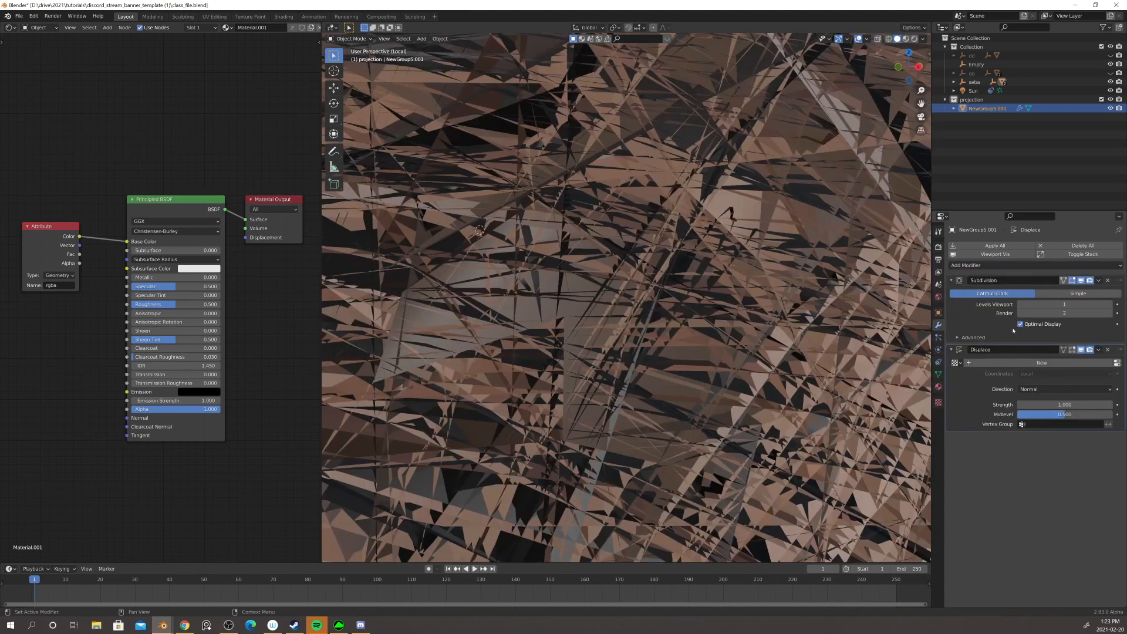
- Try a strength of 0.1 for the Displace modifier on the duplicated head
scroll(787, 315, "down", 8)
scroll(787, 315, "down", 2)
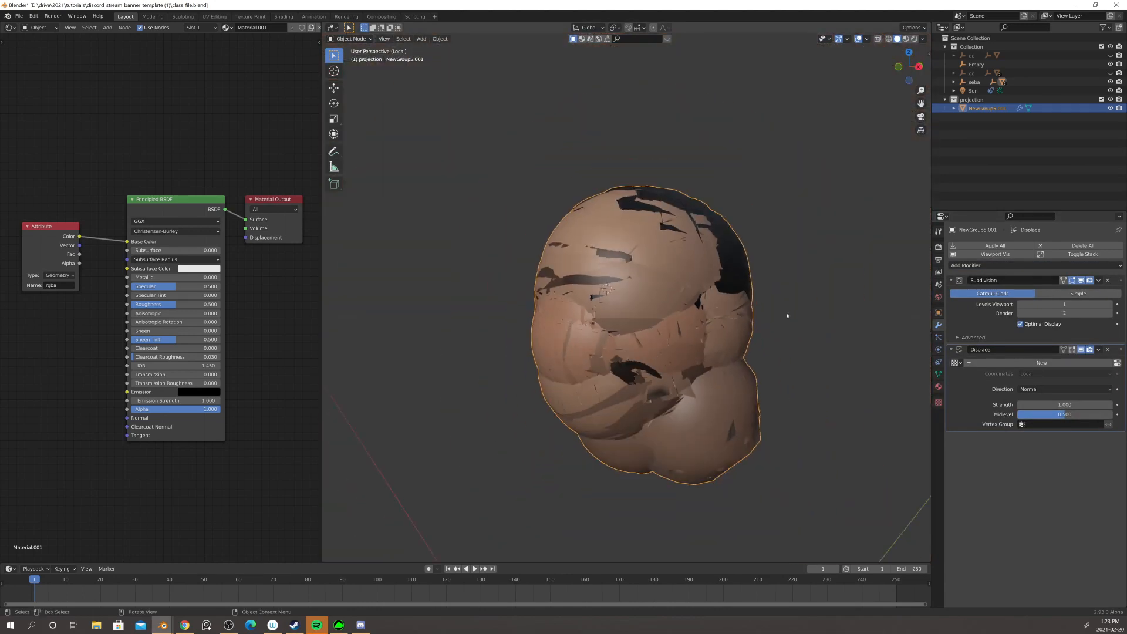
middle_click_drag(787, 314, 903, 323)
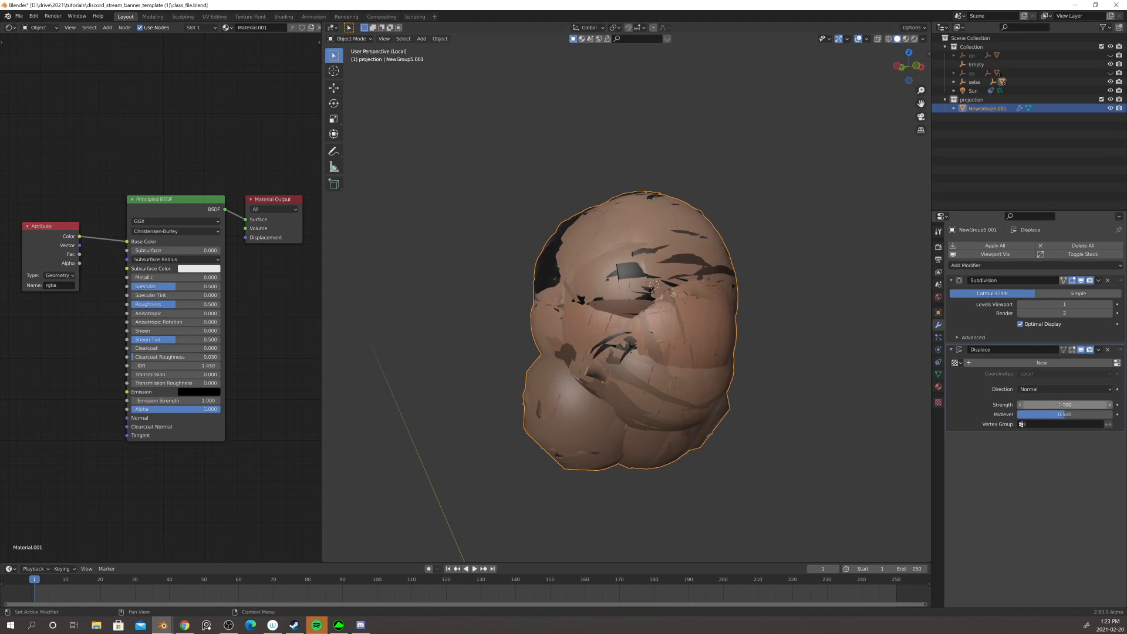
left_click(1059, 405)
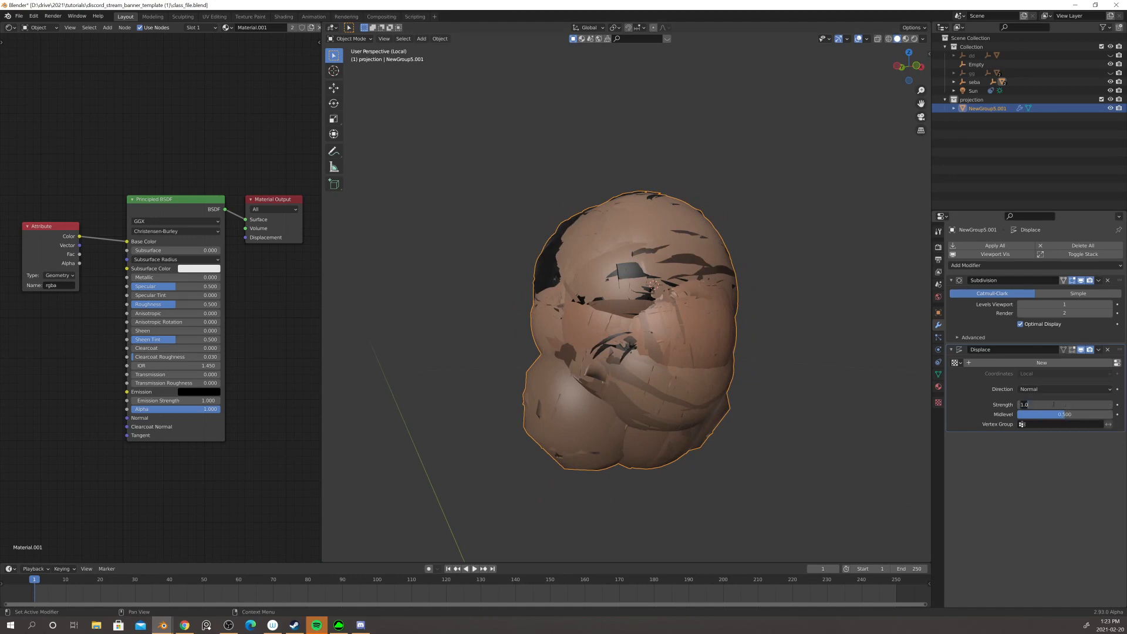
key("BackSpace")
key("Return")
- Try a lower Displace strength of 0.02 on the duplicated head
middle_click_drag(720, 352, 781, 345)
scroll(739, 340, "up", 3)
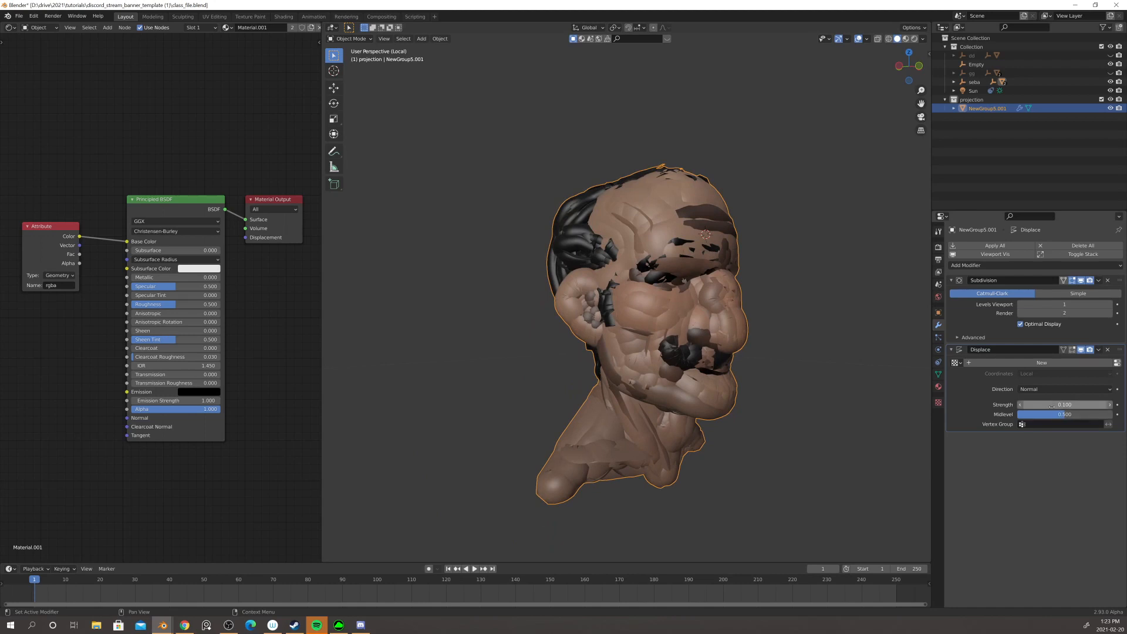
left_click(1052, 405)
key("BackSpace")
key("Return")
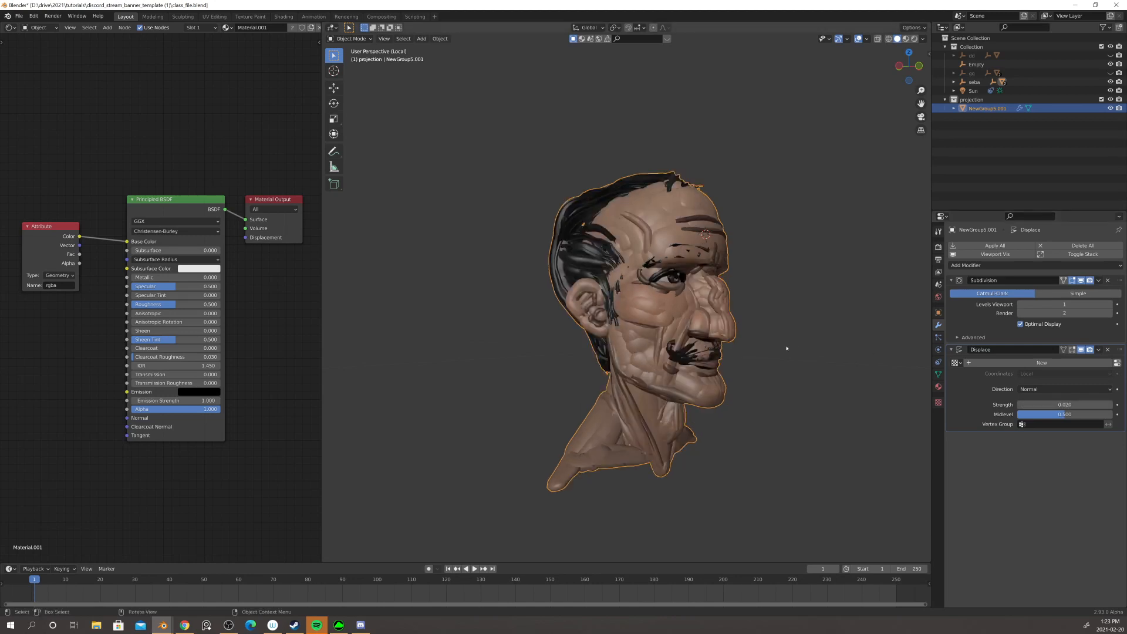
- Set the Displace modifier's strength to 0.005
mouse_move(786, 348)
middle_mouse_down()
mouse_move(741, 339)
mouse_move(764, 330)
mouse_move(804, 358)
mouse_move(792, 360)
mouse_move(770, 341)
mouse_move(804, 341)
middle_mouse_up()
scroll(769, 337, "up", 4)
left_click(1053, 403)
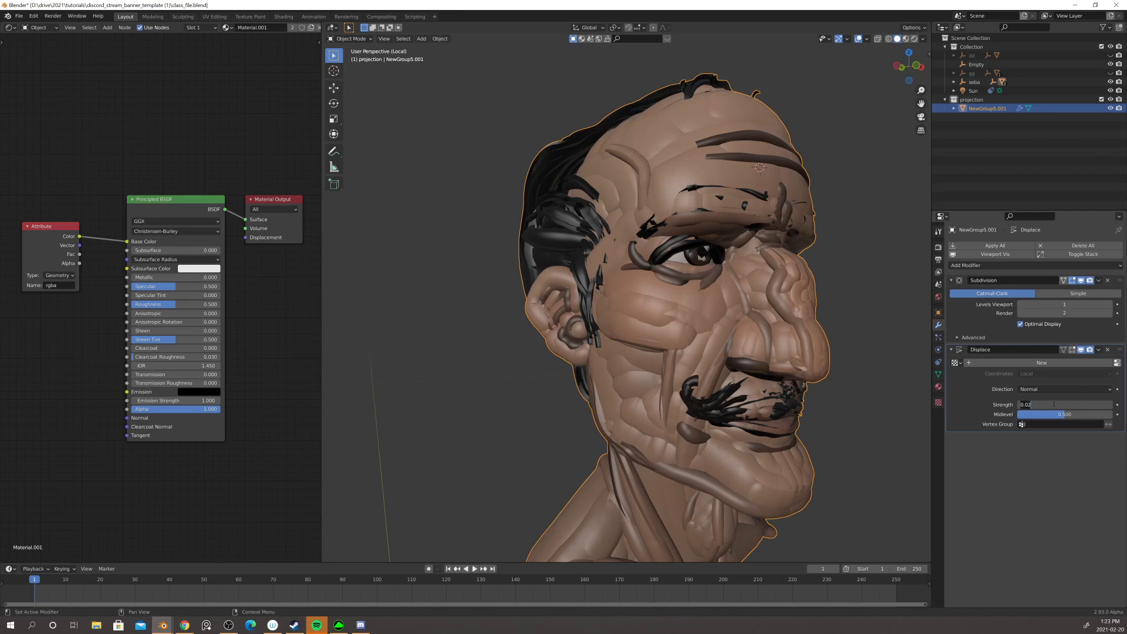
key("BackSpace")
type(".005")
key("Return")
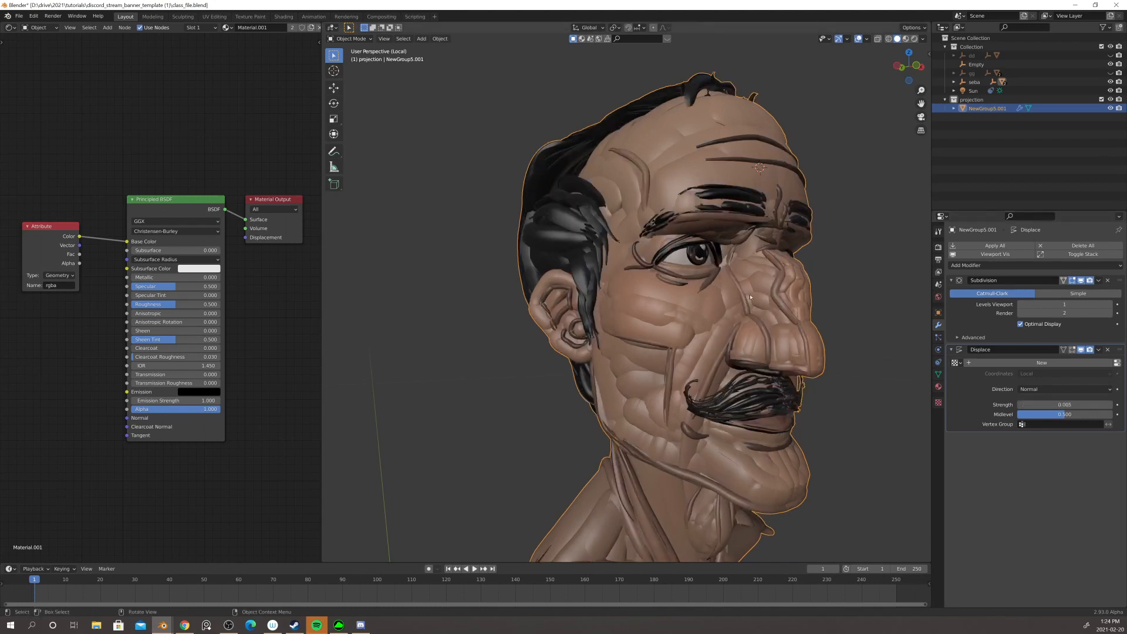
- Examine the displaced face up close around the eye, nose and moustache
middle_click_drag(810, 266, 754, 251)
middle_click_drag(859, 277, 517, 317, "shift")
left_click(782, 274)
left_click(725, 283)
scroll(734, 284, "down", 2)
scroll(668, 332, "up", 3)
scroll(491, 333, "up", 4)
scroll(519, 340, "down", 4)
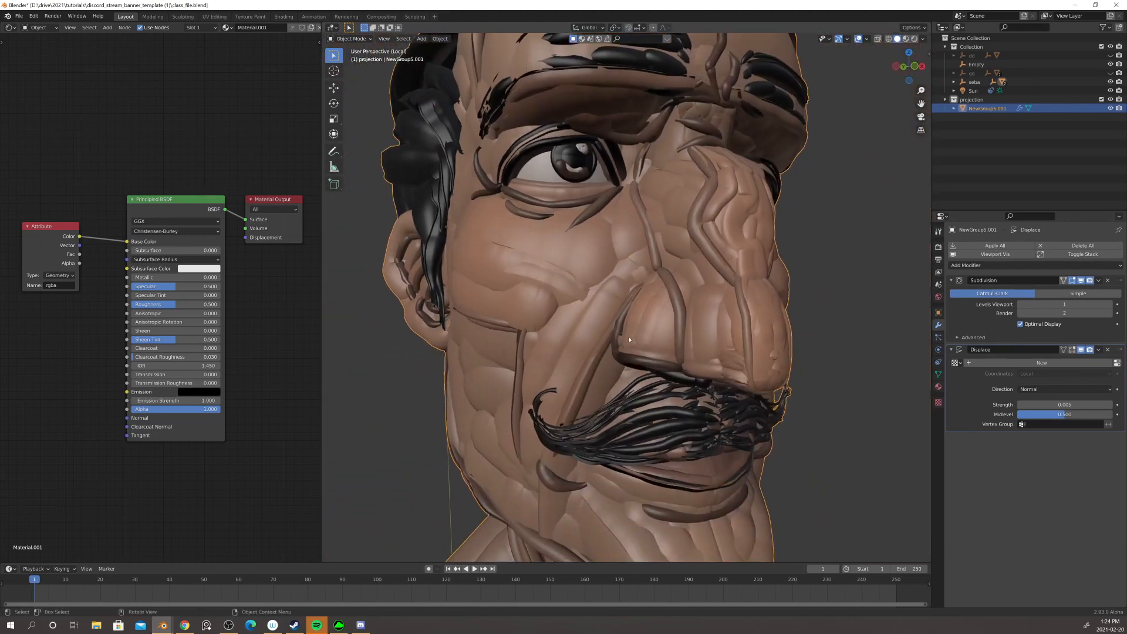
- Add a Remesh modifier below the Displace modifier on the duplicated head
scroll(516, 316, "down", 3)
left_click(956, 266)
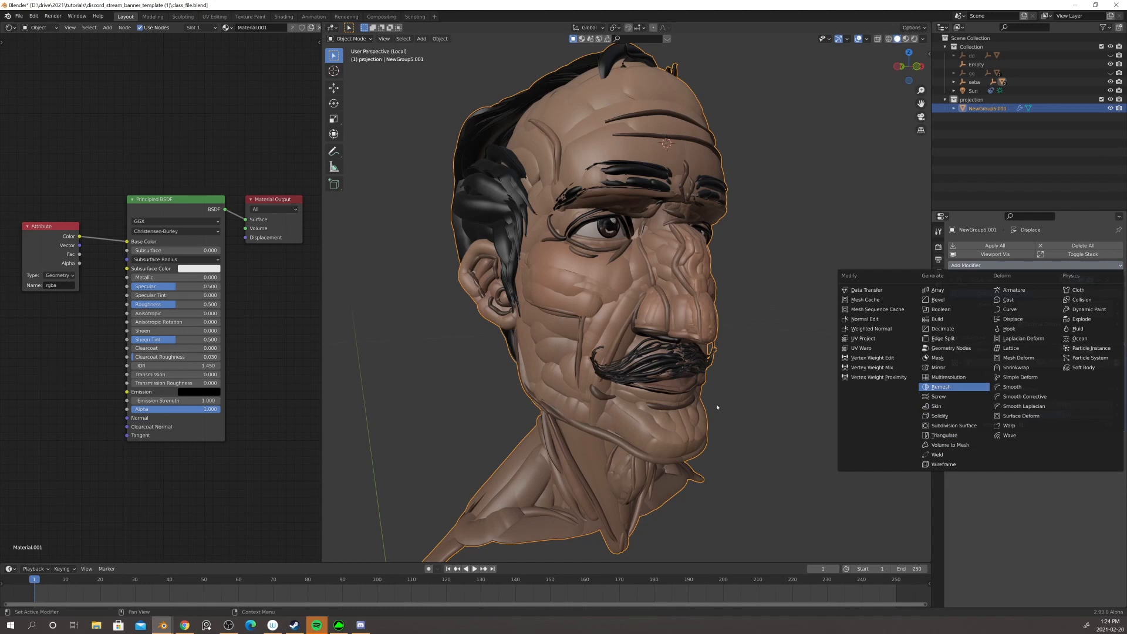
left_click(939, 388)
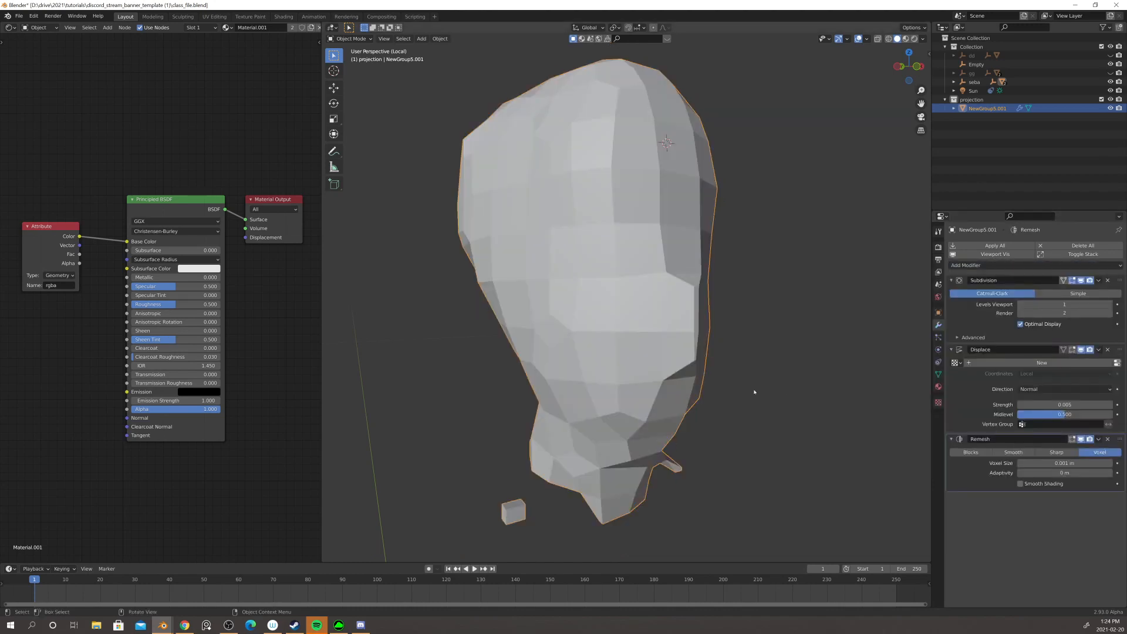
- Set the Remesh modifier's voxel size to 0.0001 m on the duplicated head
mouse_move(754, 392)
middle_mouse_down()
mouse_move(734, 382)
mouse_move(784, 420)
mouse_move(757, 395)
middle_mouse_up()
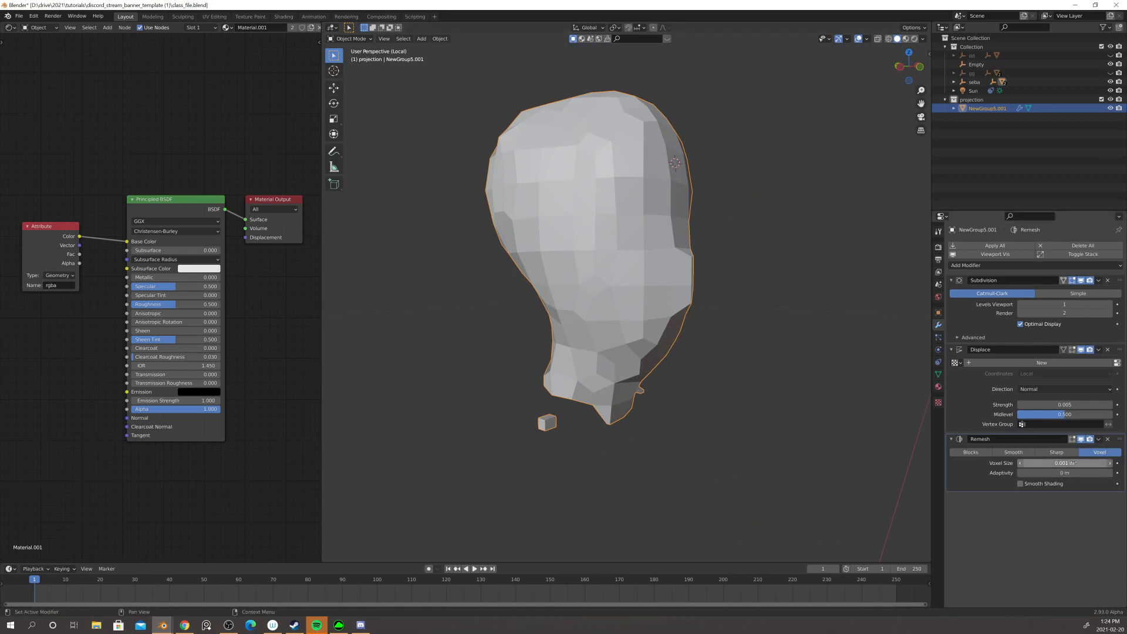
double_click(1062, 462)
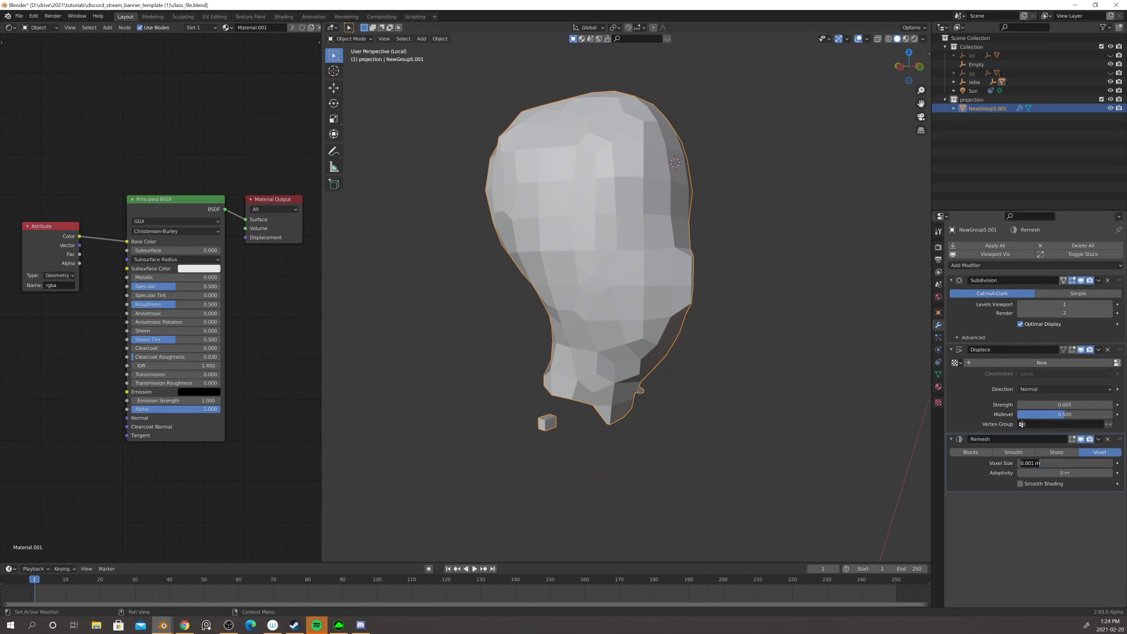
key("Return")
type("0")
key("Return")
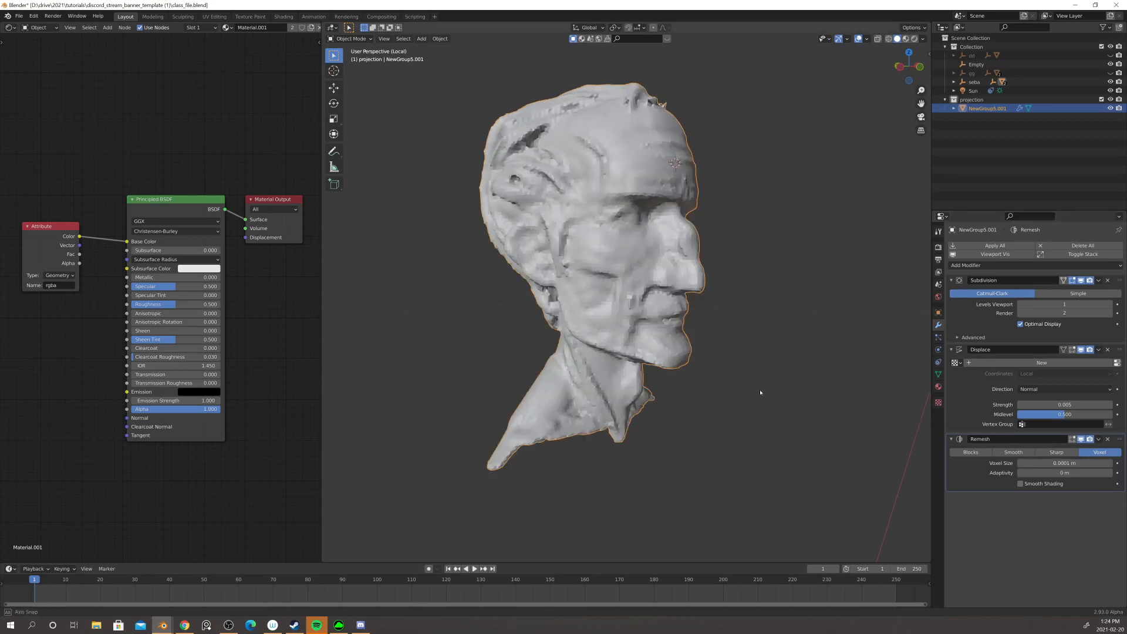
- Enable smooth shading in the duplicated head's Remesh modifier
mouse_move(760, 390)
middle_mouse_down()
mouse_move(716, 400)
mouse_move(743, 400)
middle_mouse_up()
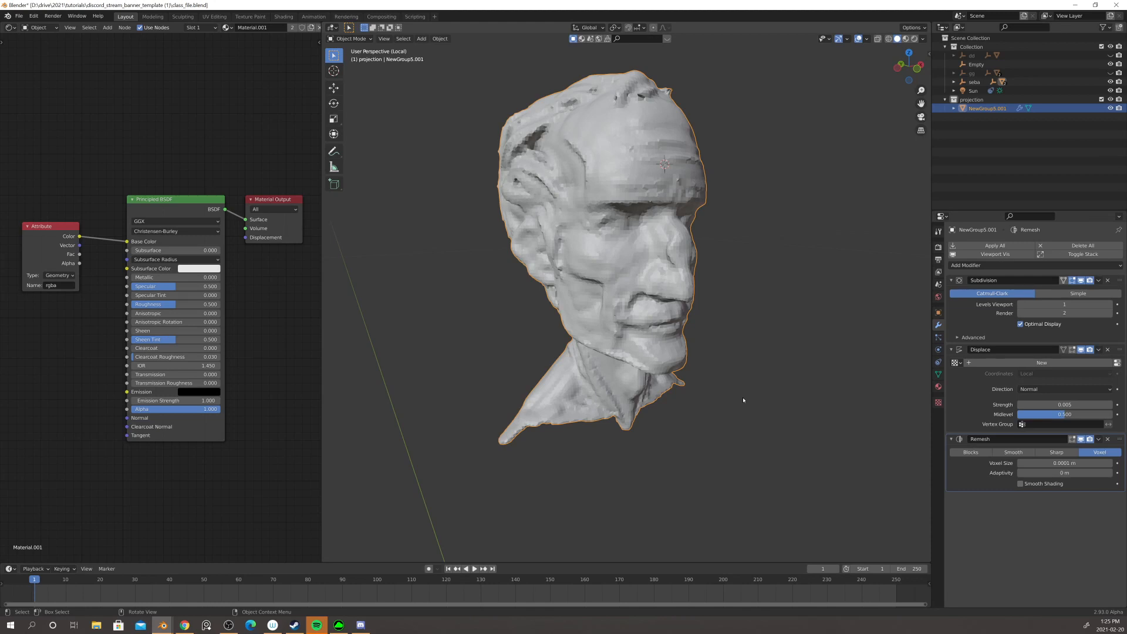
middle_click_drag(742, 400, 739, 354)
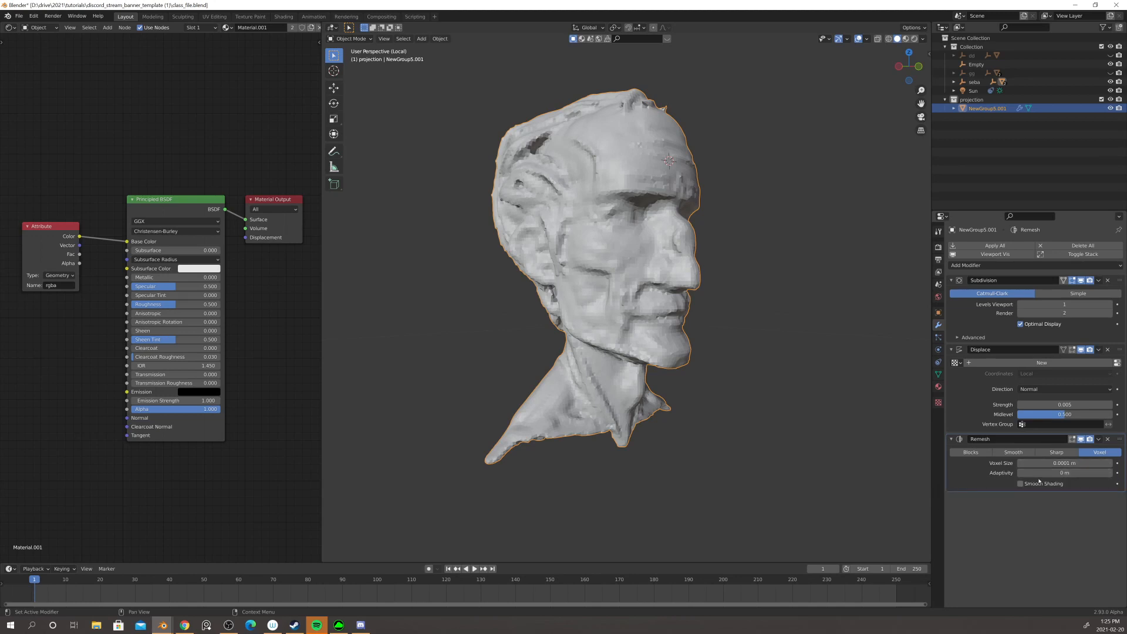
middle_click_drag(869, 472, 825, 466)
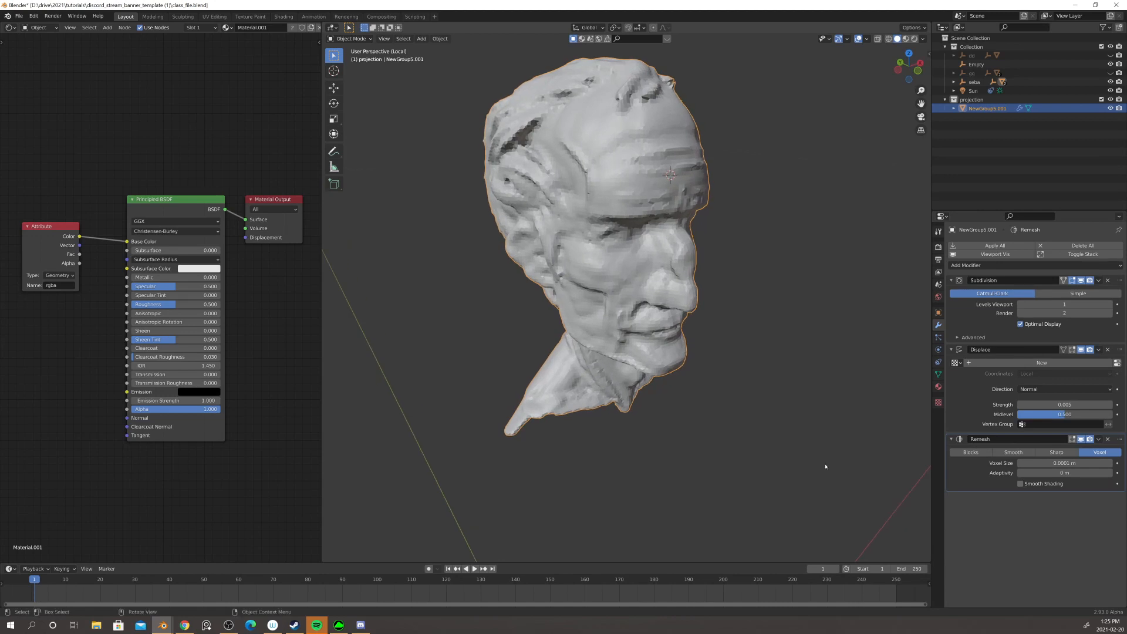
scroll(825, 465, "down", 1)
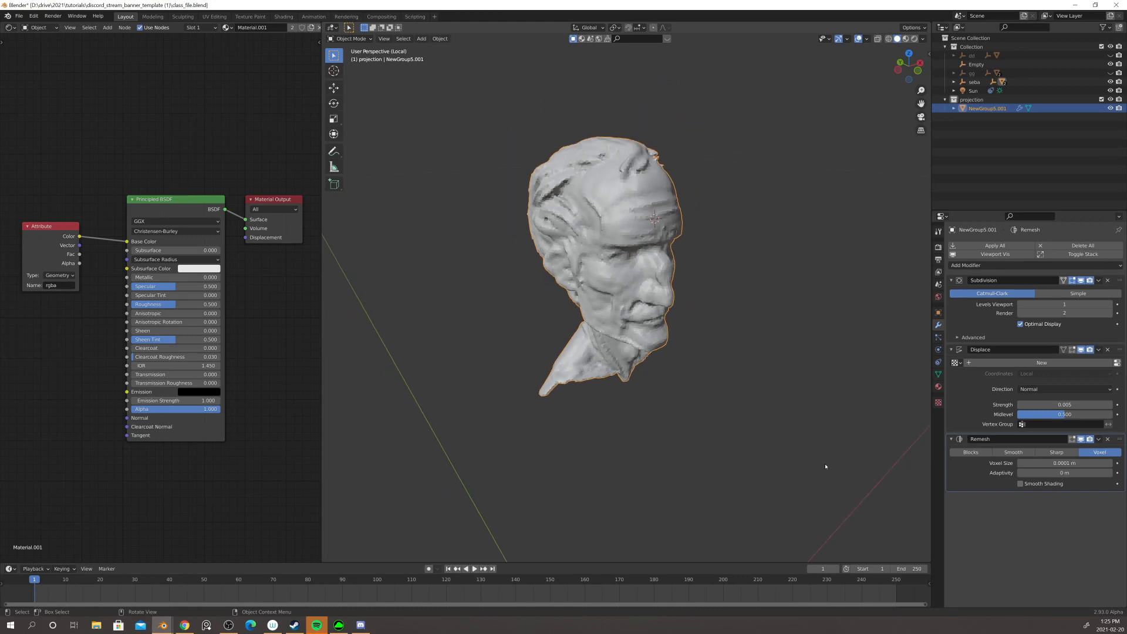
scroll(825, 466, "up", 1)
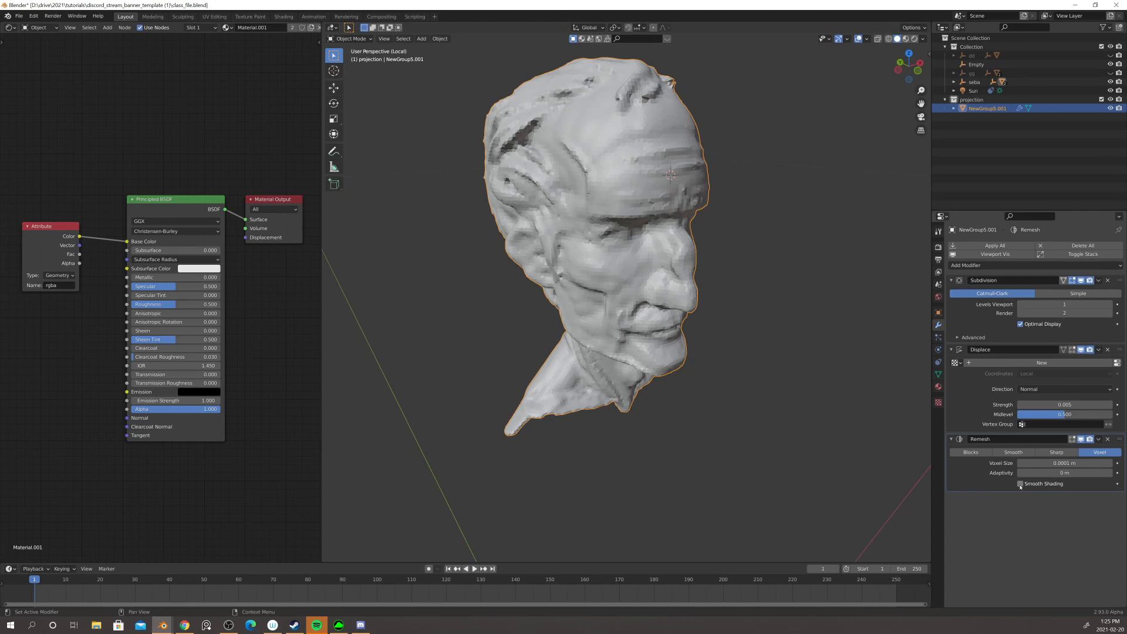
left_click(1020, 484)
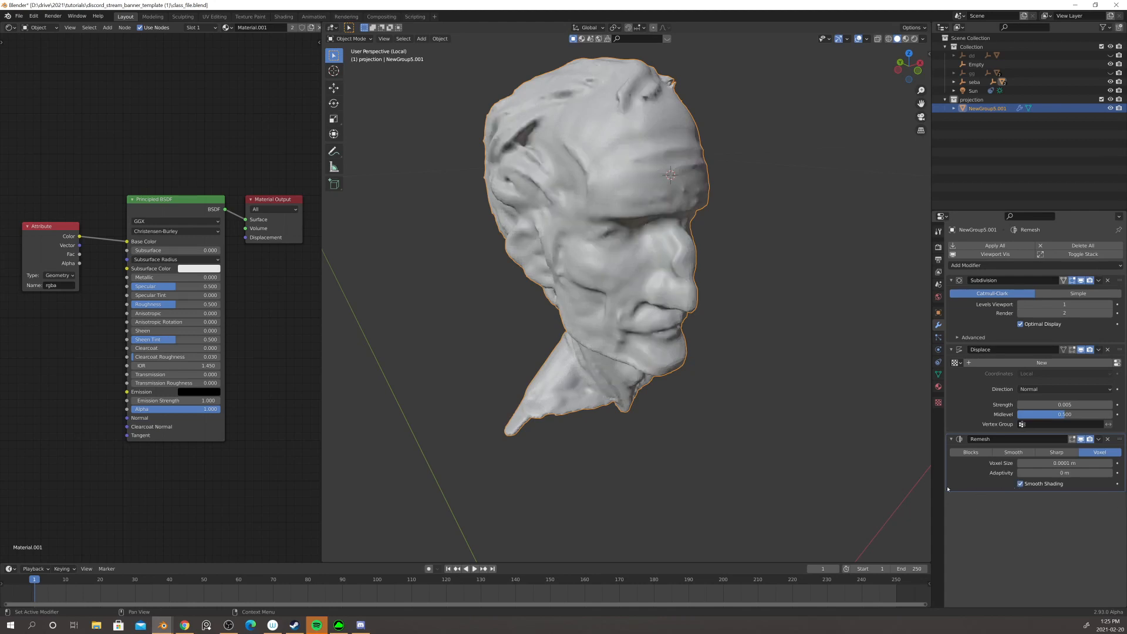
- Add a second Subdivision Surface modifier below the Remesh on the duplicated head and set its render level to 1
mouse_move(825, 455)
middle_mouse_down()
mouse_move(793, 410)
mouse_move(809, 414)
mouse_move(734, 417)
mouse_move(757, 417)
middle_mouse_up()
mouse_move(824, 431)
middle_mouse_down()
mouse_move(772, 428)
mouse_move(792, 400)
mouse_move(762, 396)
mouse_move(814, 387)
middle_mouse_up()
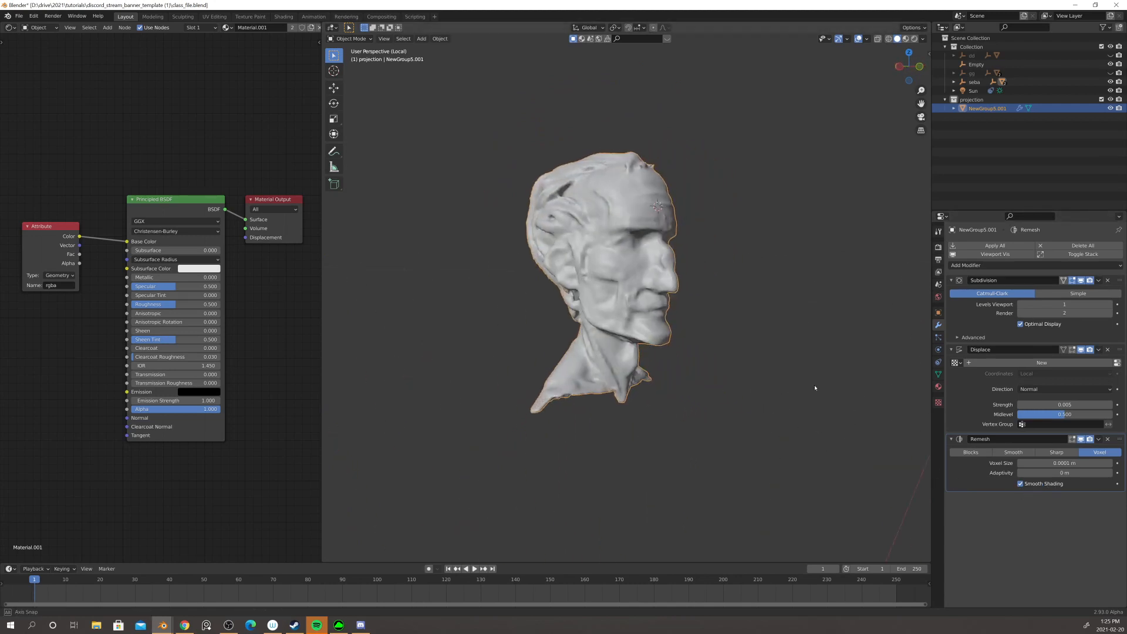
scroll(814, 387, "up", 3)
middle_click_drag(822, 333, 779, 297)
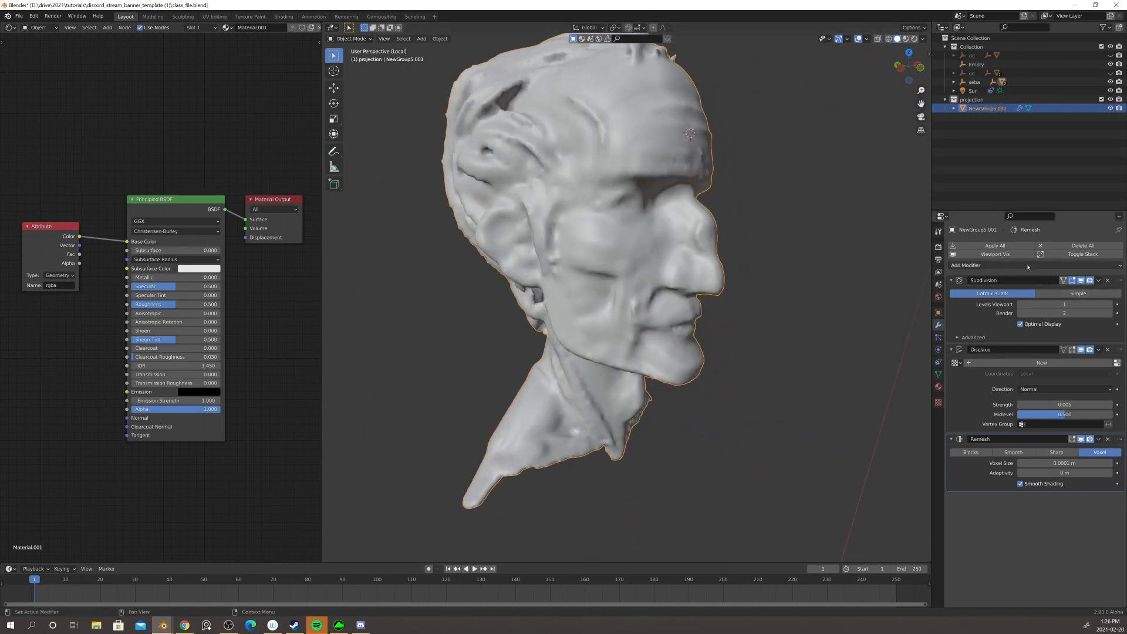
left_click(1045, 265)
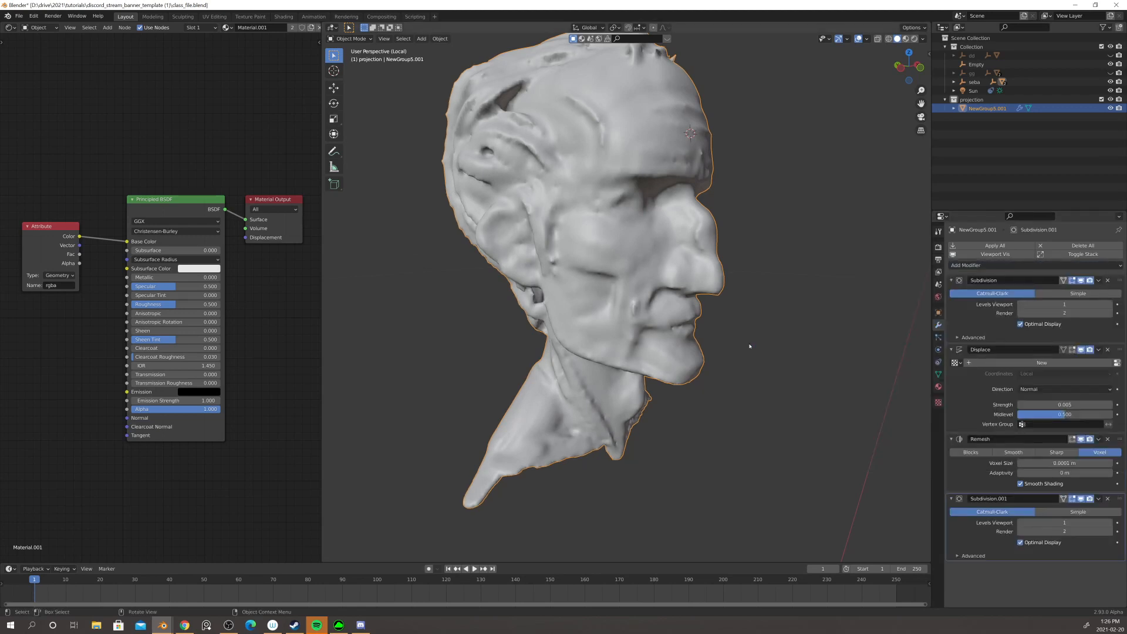
middle_click_drag(749, 346, 752, 377)
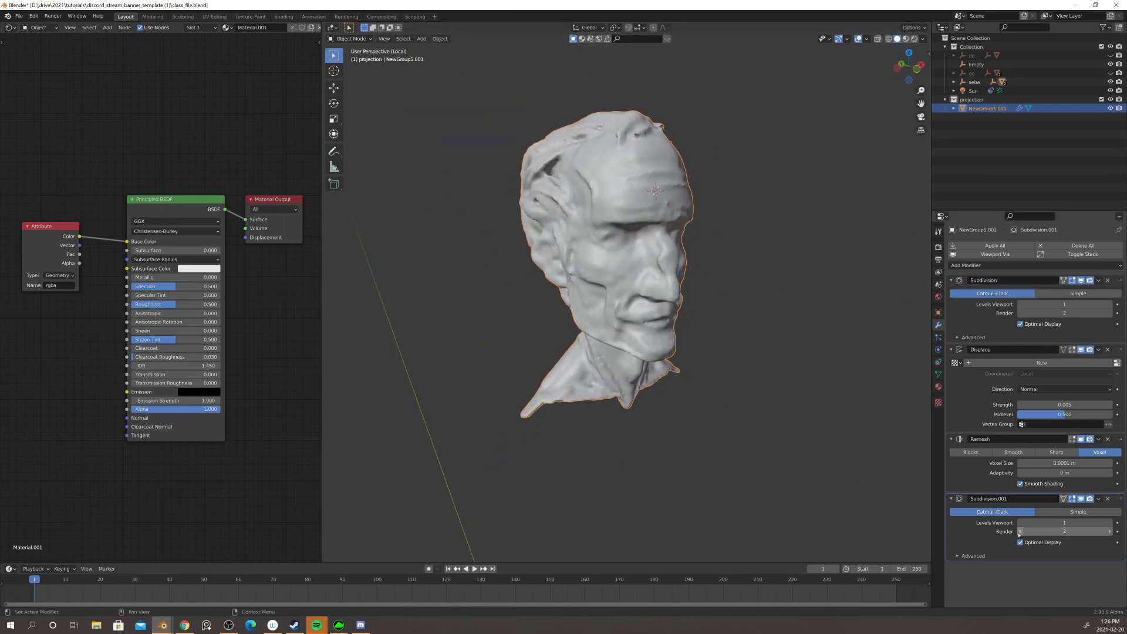
left_click(1020, 313)
- Exclude the projection collection from the view layer and leave local view to show the original head
mouse_move(800, 402)
middle_mouse_down()
mouse_move(757, 398)
mouse_move(807, 390)
mouse_move(779, 404)
middle_mouse_up()
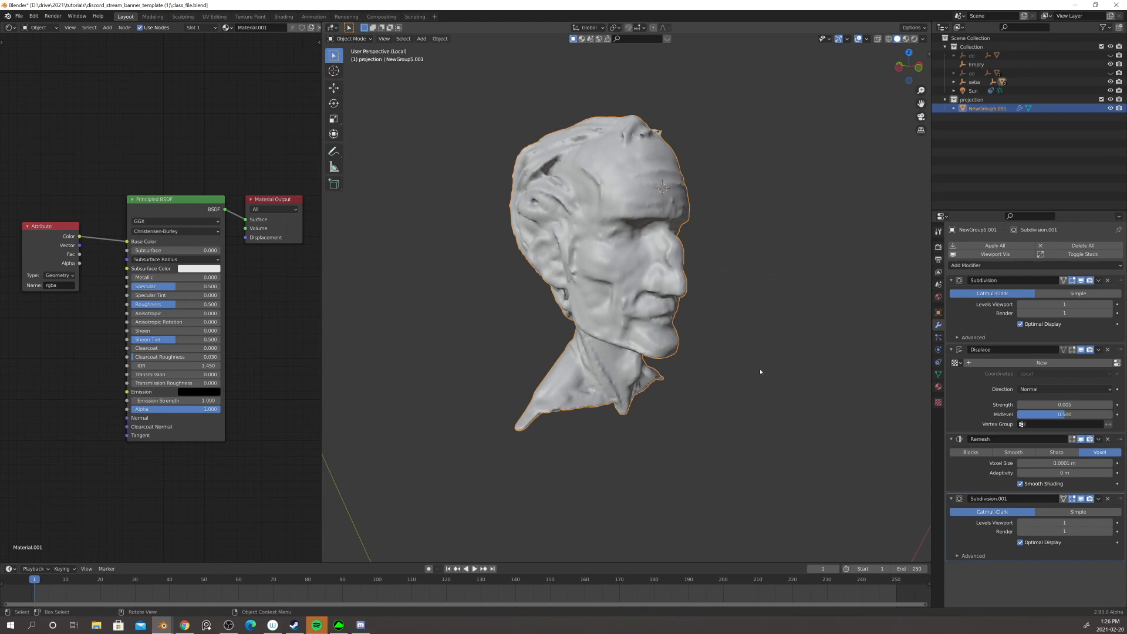
mouse_move(760, 371)
middle_mouse_down()
mouse_move(734, 360)
mouse_move(727, 372)
mouse_move(757, 369)
middle_mouse_up()
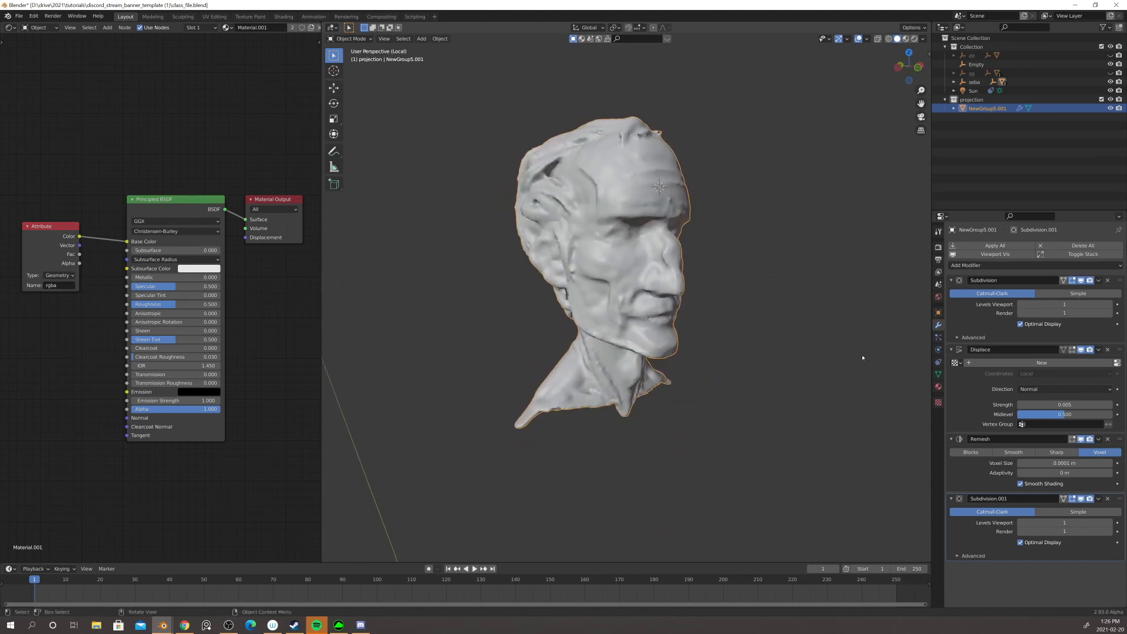
mouse_move(658, 232)
middle_mouse_down()
mouse_move(749, 239)
mouse_move(666, 249)
middle_mouse_up()
scroll(747, 263, "up", 2)
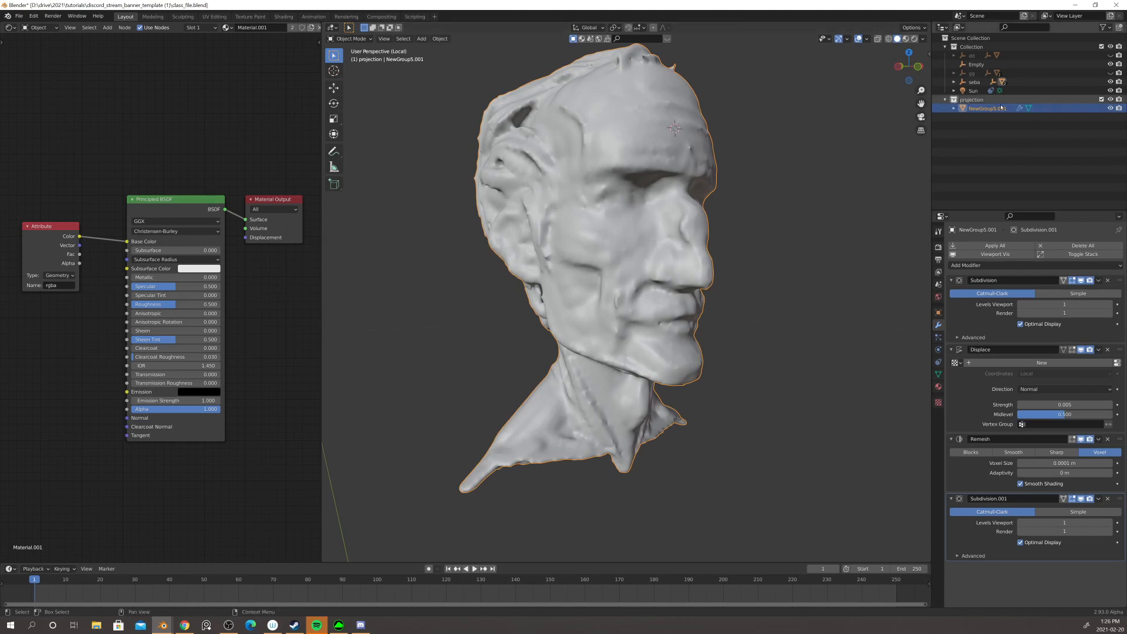
left_click(1101, 100)
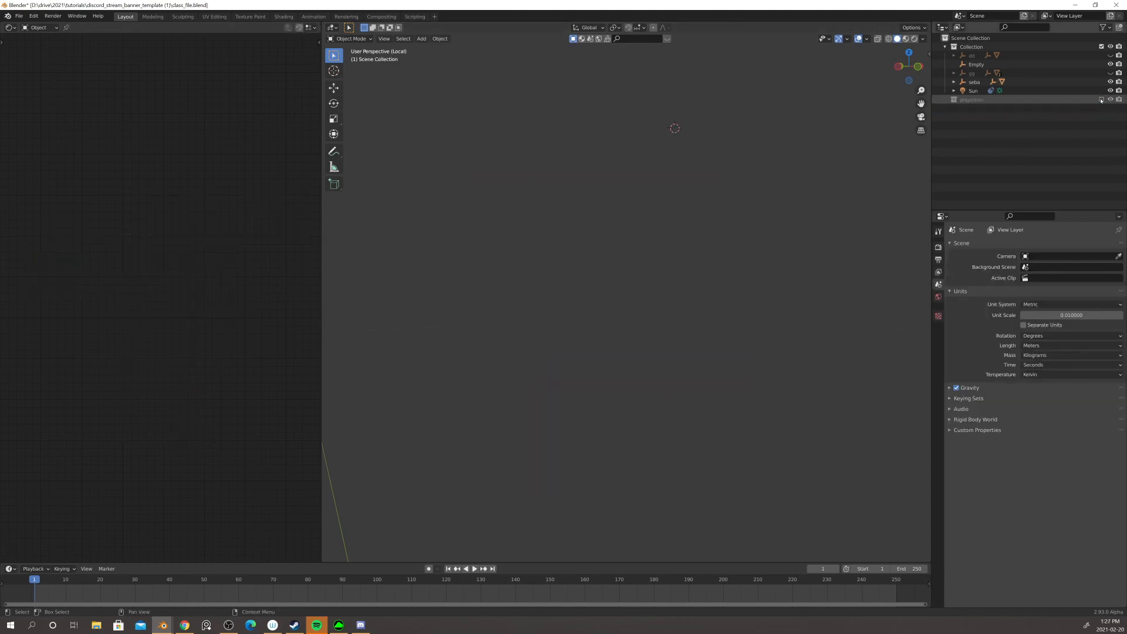
key("KP_Divide")
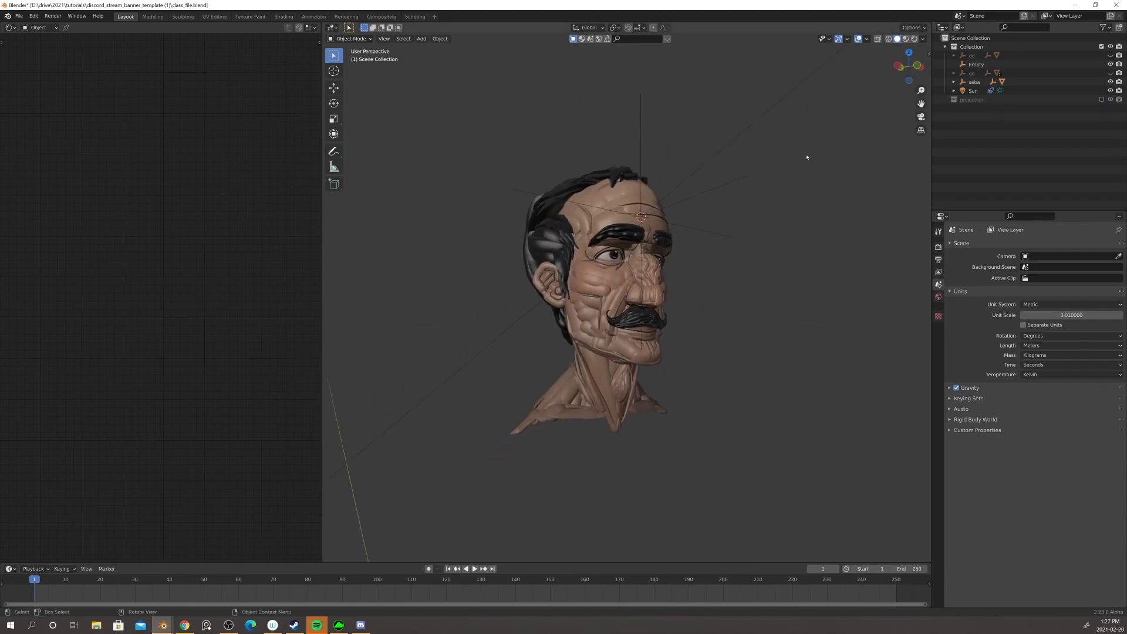
- Display the original coloured head in rendered viewport shading
middle_click_drag(787, 182, 681, 266)
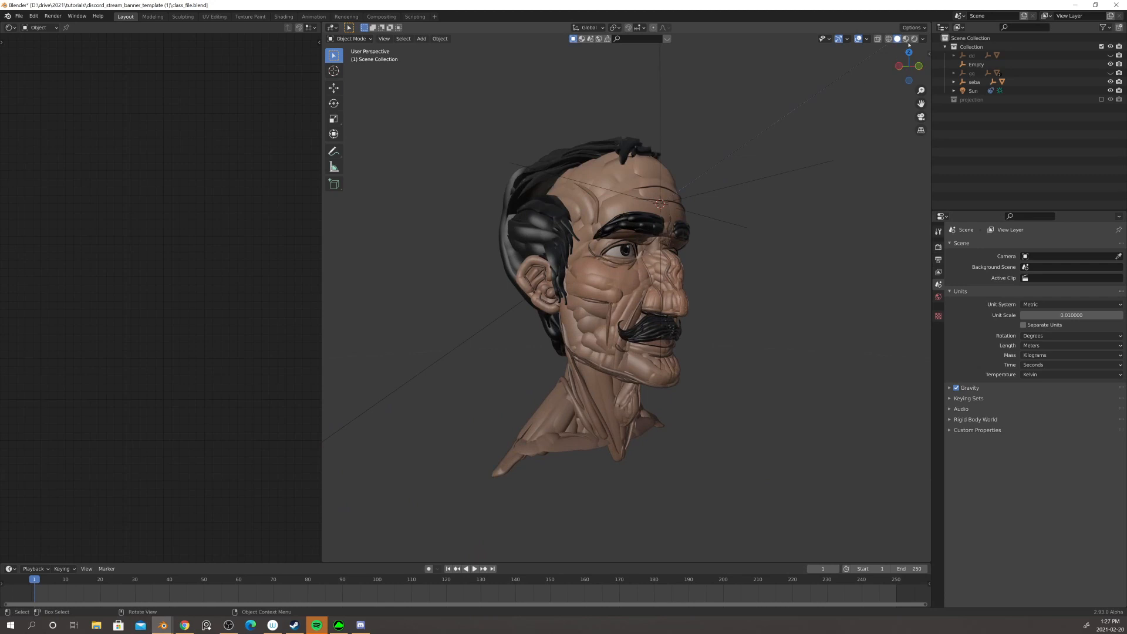
left_click(913, 38)
middle_click_drag(750, 233, 645, 265)
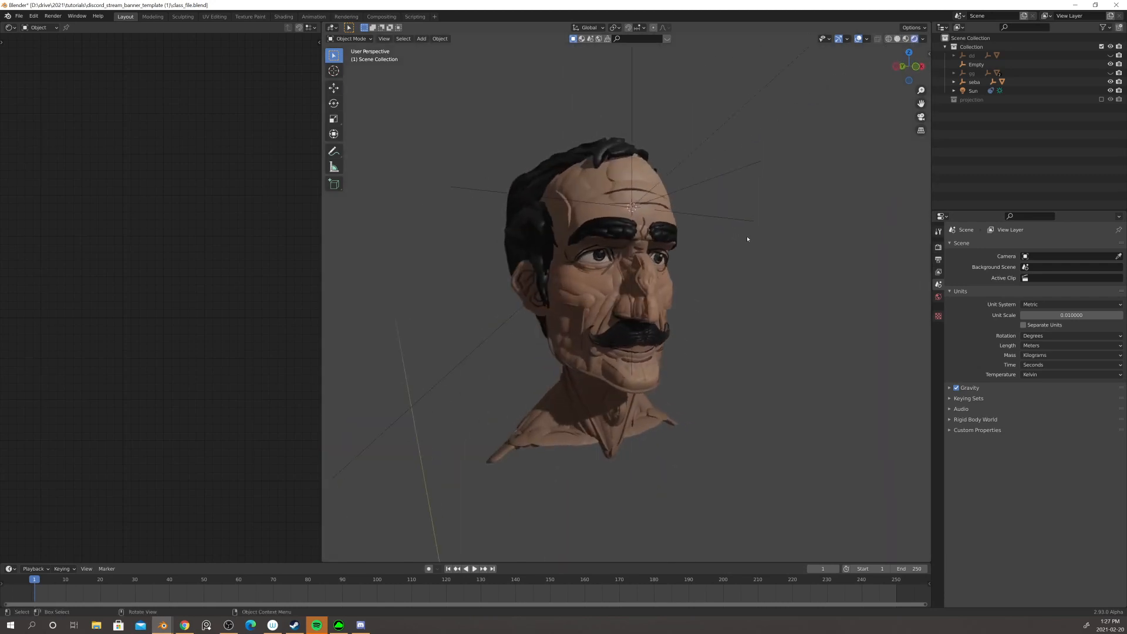
- Add a Data Transfer modifier to the original coloured head
left_click(599, 284)
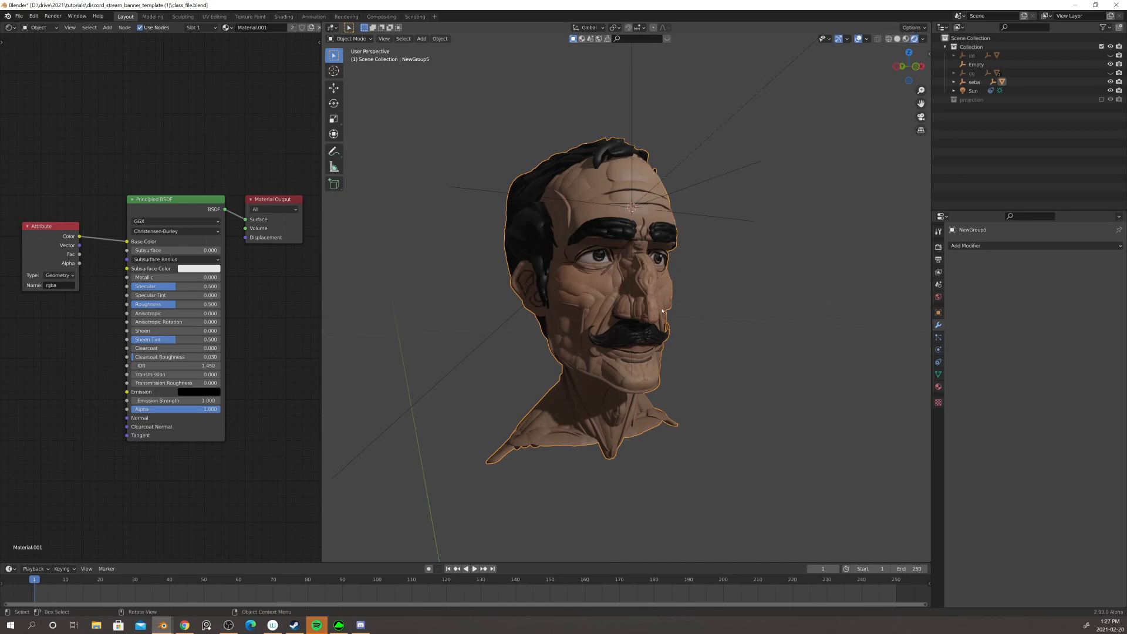
middle_click_drag(670, 283, 716, 289)
left_click(976, 245)
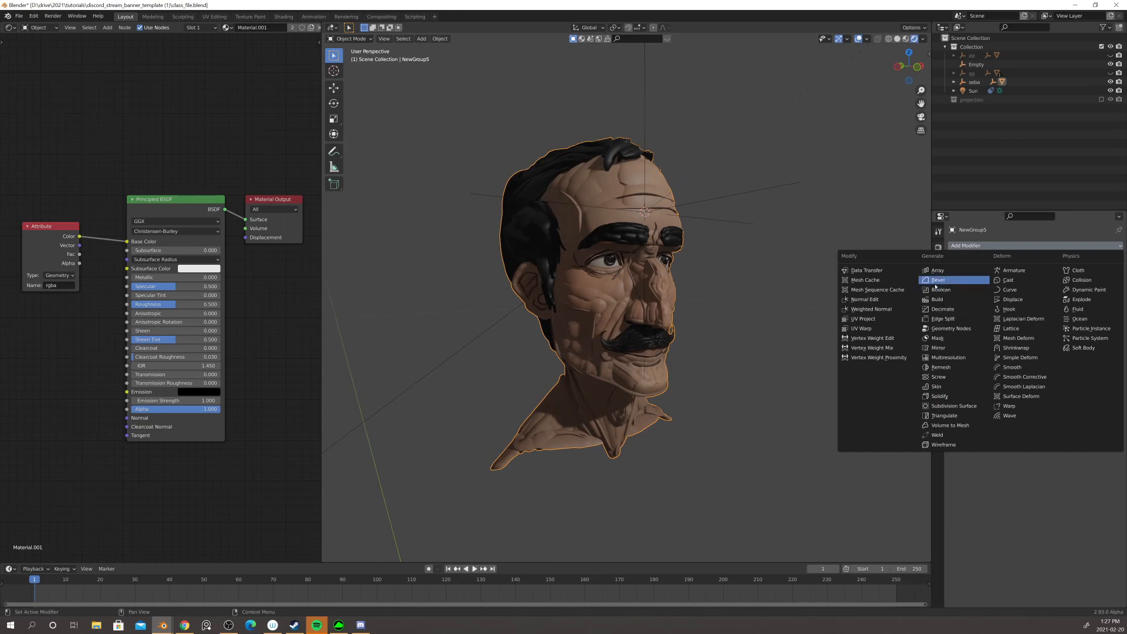
left_click(884, 271)
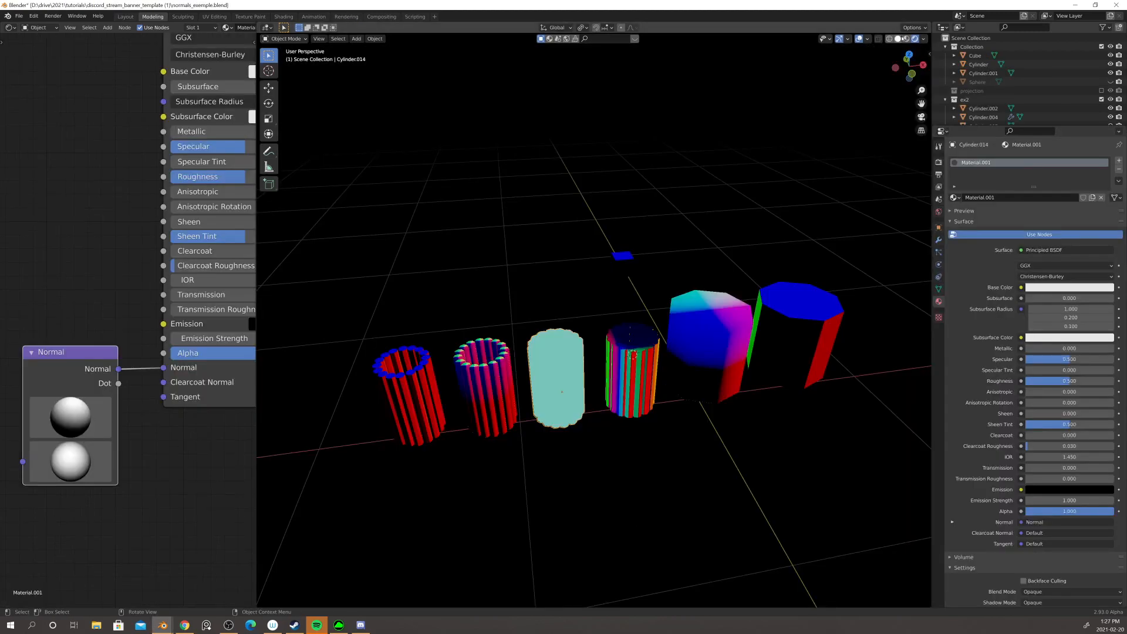
- In the normals example file, switch to solid shading and examine the normals of the smooth and flat large cylinders in Edit Mode
left_click(898, 39)
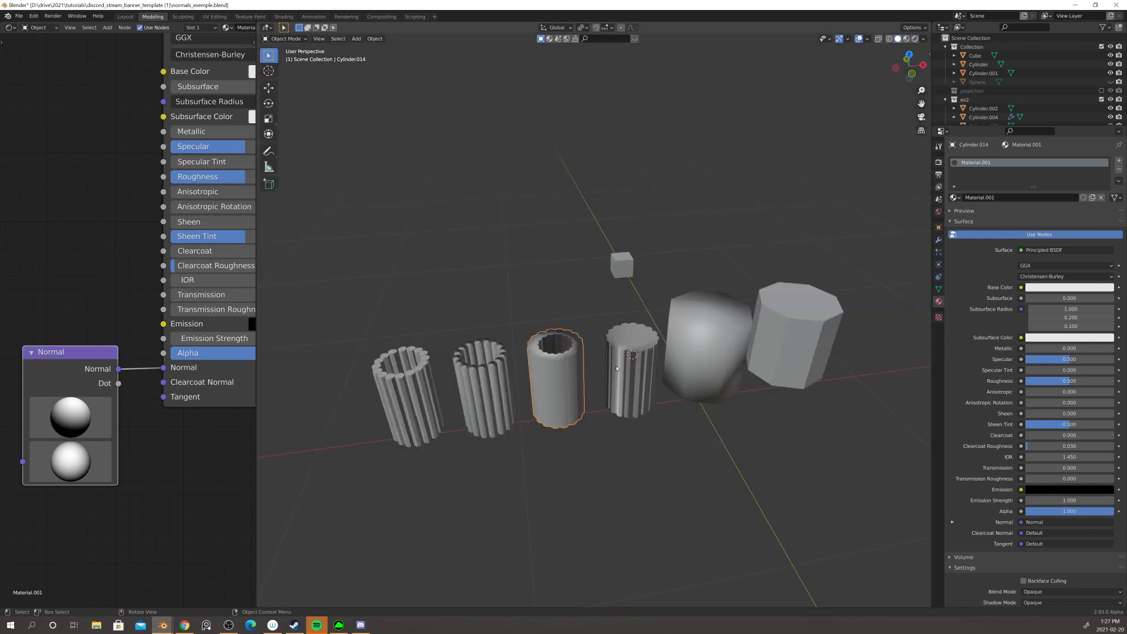
left_click(667, 361)
key("Tab")
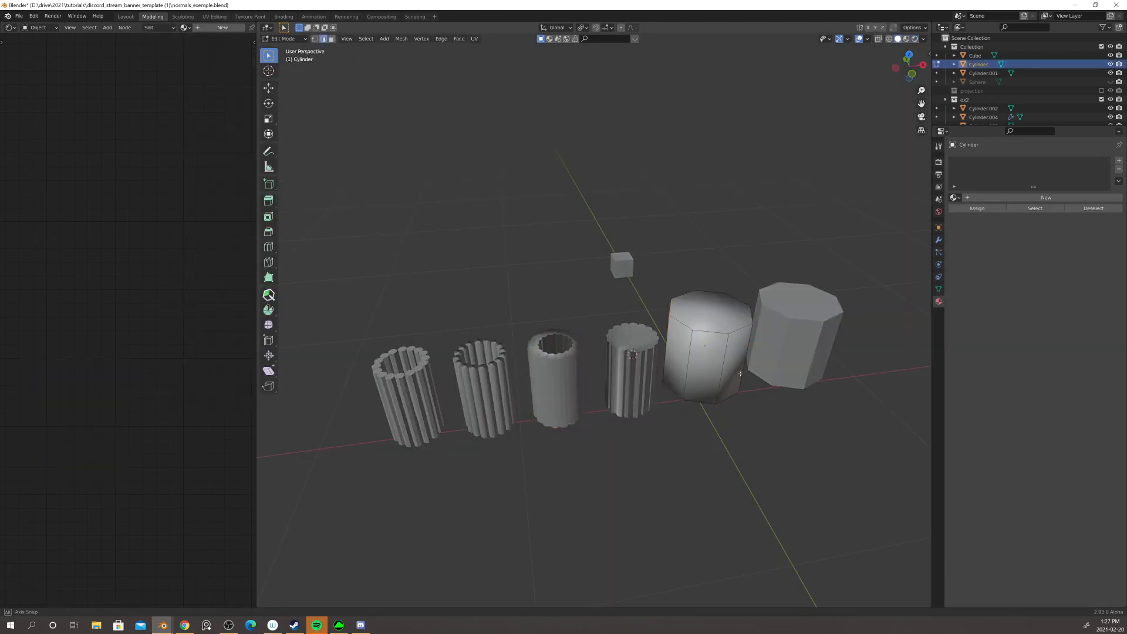
middle_click_drag(667, 361, 700, 335)
key("Tab")
left_click(829, 404)
key("Tab")
scroll(792, 402, "up", 4)
key("Home")
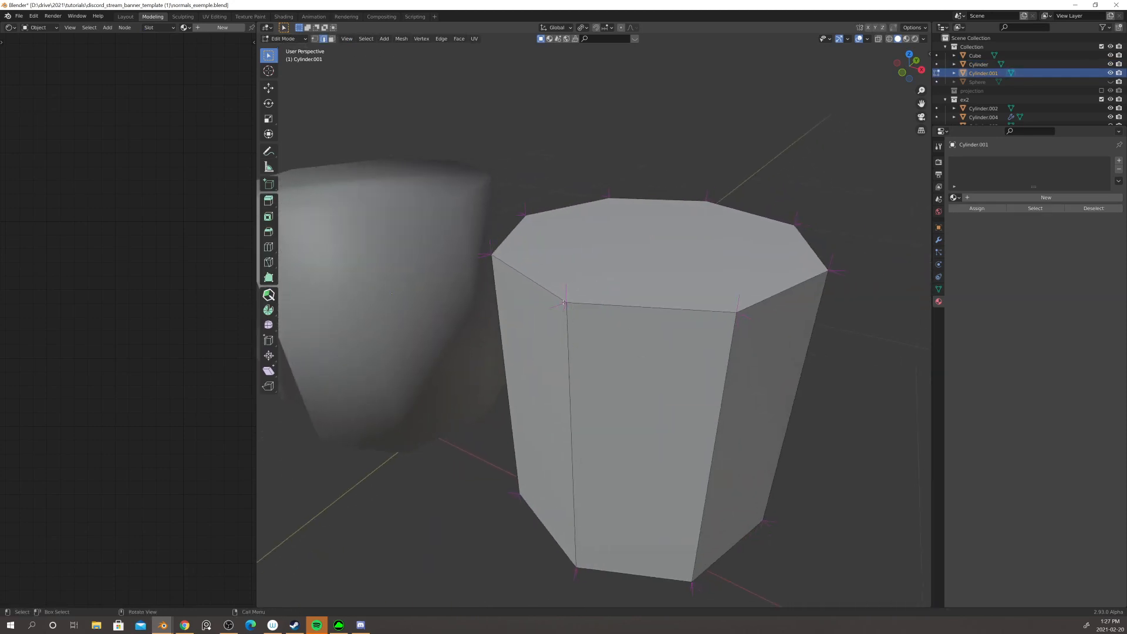
scroll(574, 320, "up", 3)
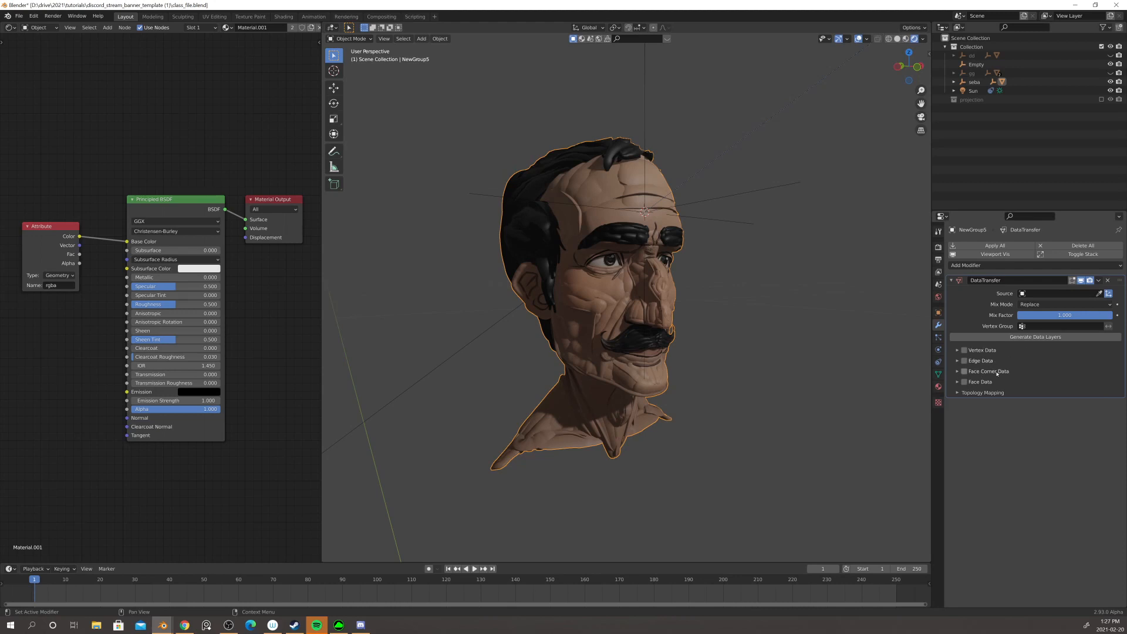
- Enable Face Corner Data with Custom Normals in the head's Data Transfer modifier and set its mapping to Projected Face Interpolated
left_click(965, 371)
left_click(957, 372)
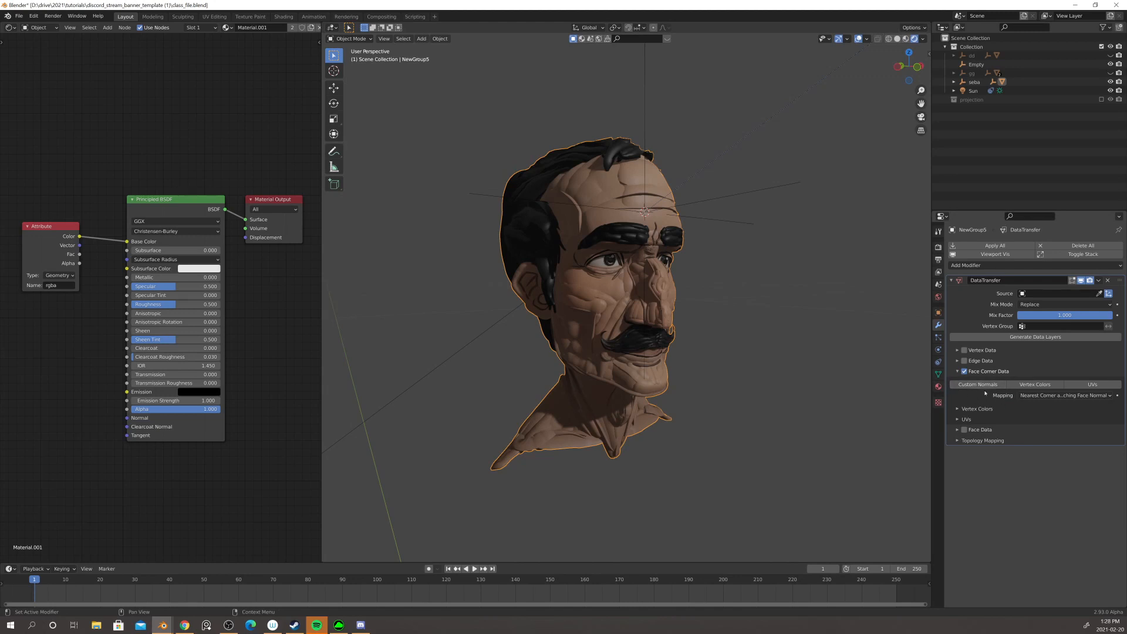
left_click(1045, 396)
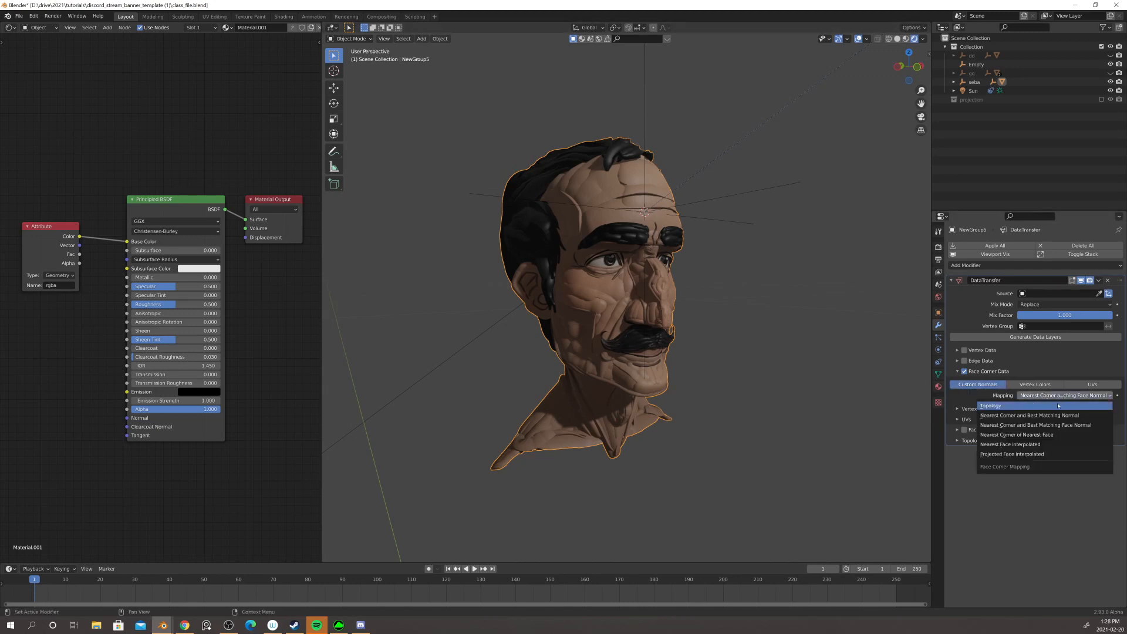
left_click(996, 455)
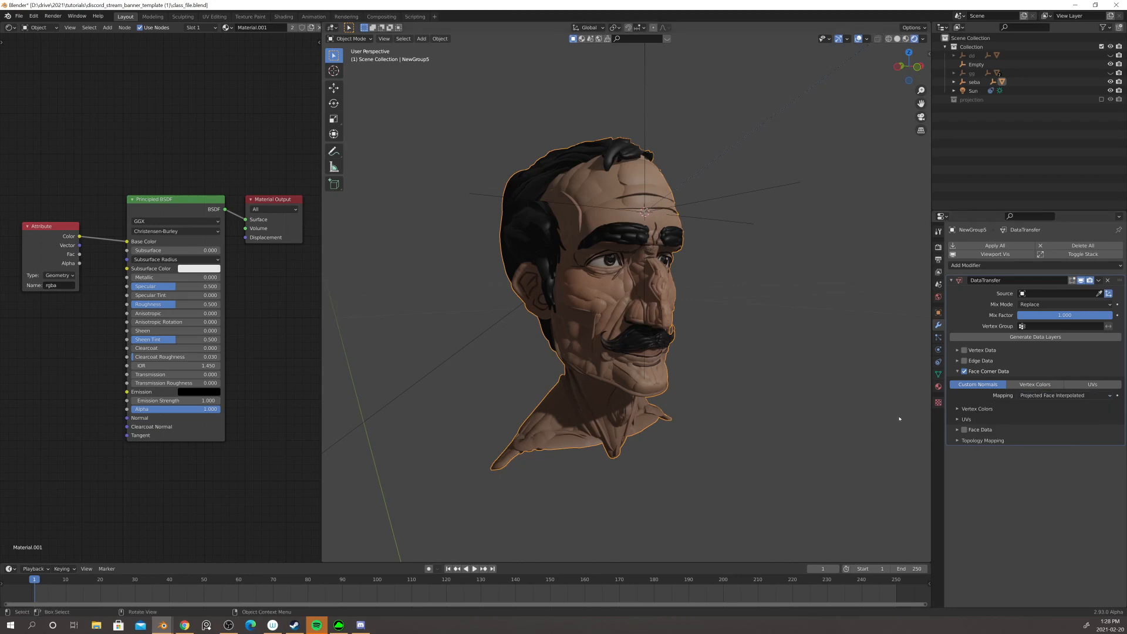
- Re-enable the projection collection and rename the duplicated head inside it to seba_projection
left_click(1045, 294)
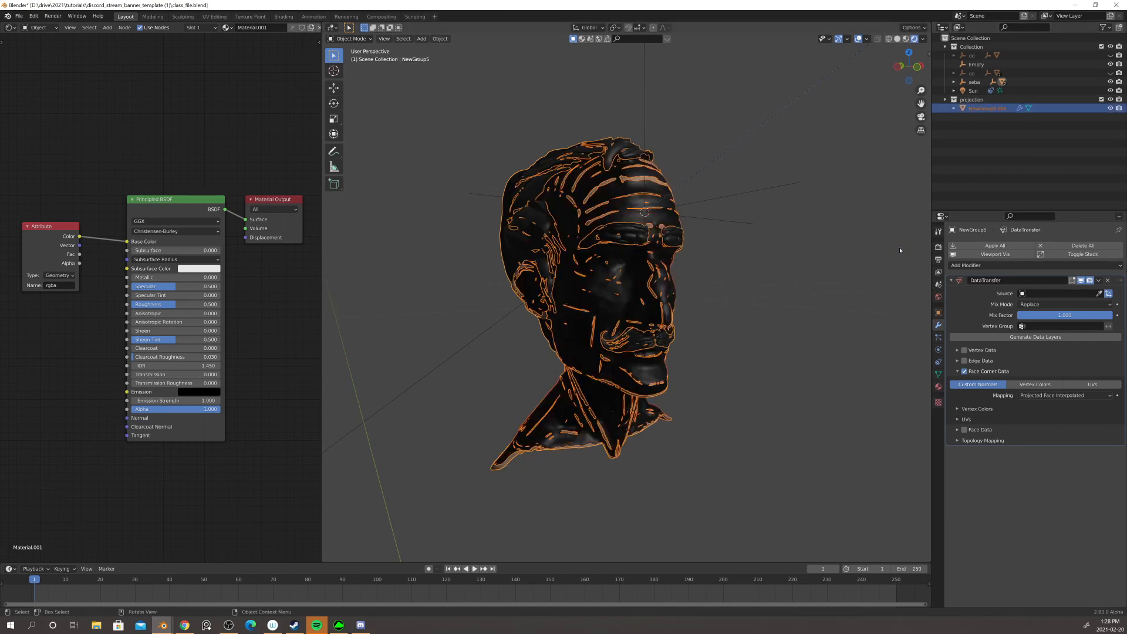
double_click(990, 109)
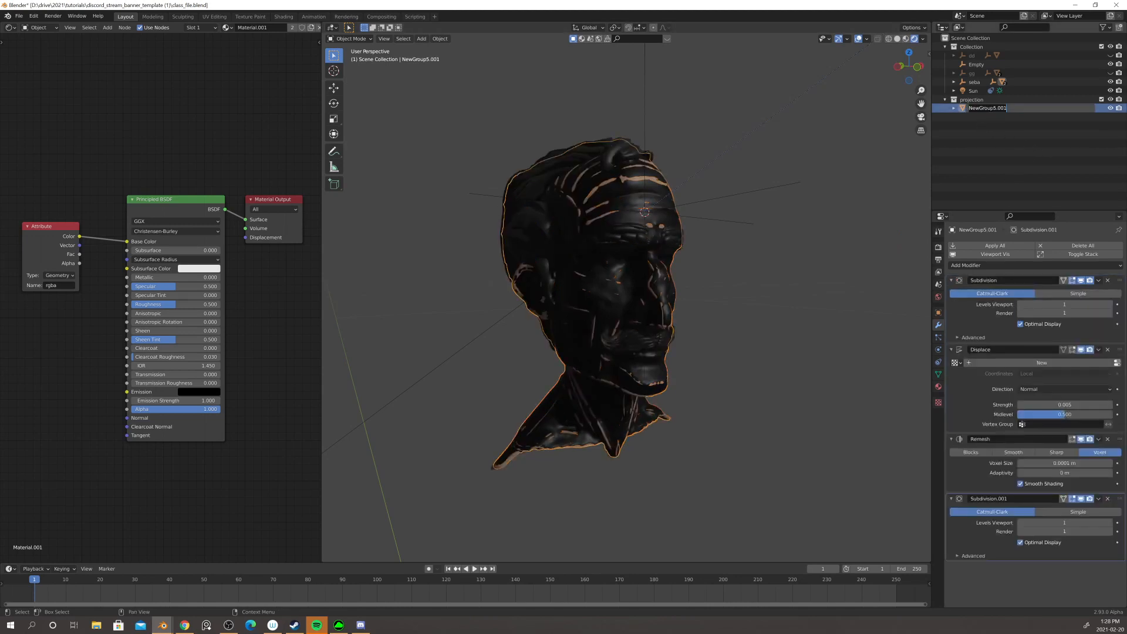
type("seba_projection")
key("Return")
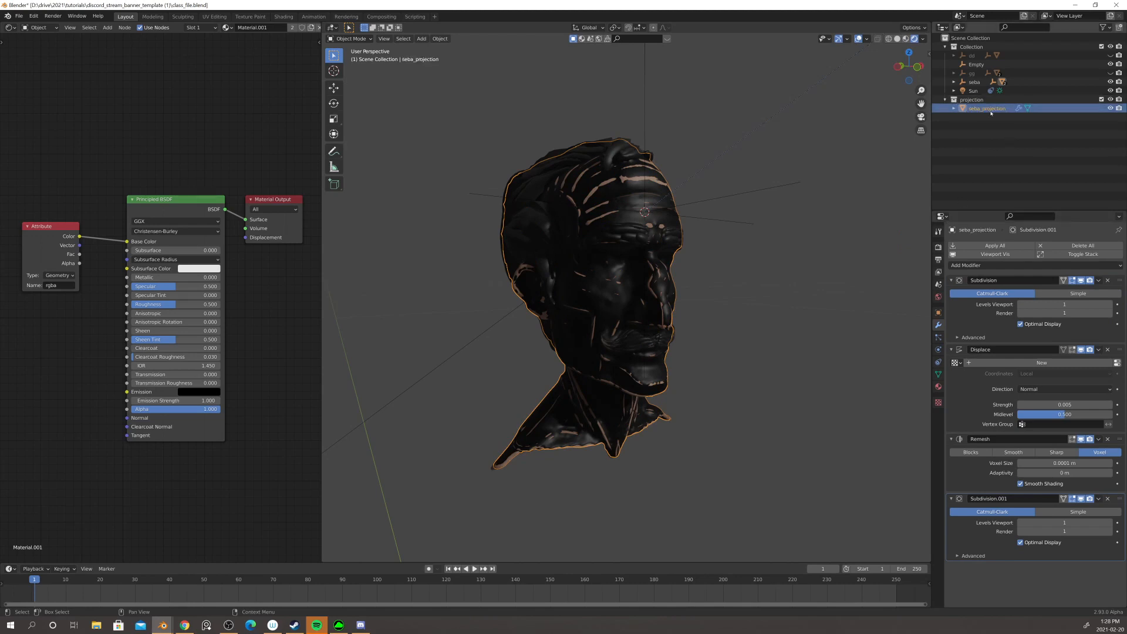
- Exclude the projection collection from the view layer again and reselect the original coloured head
left_click(1101, 99)
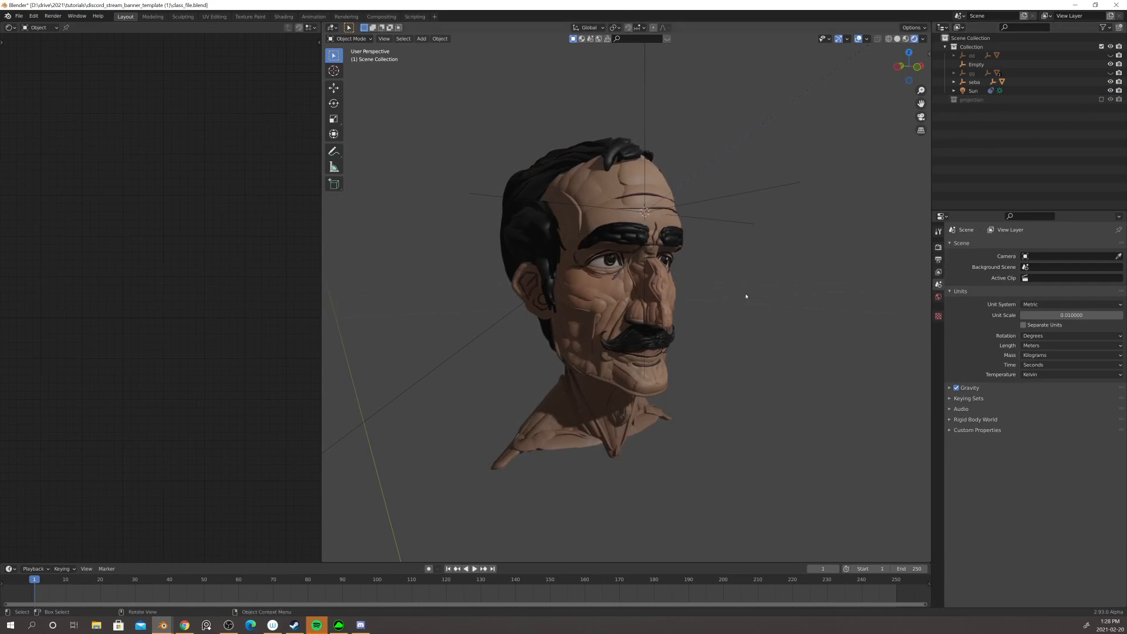
left_click(601, 300)
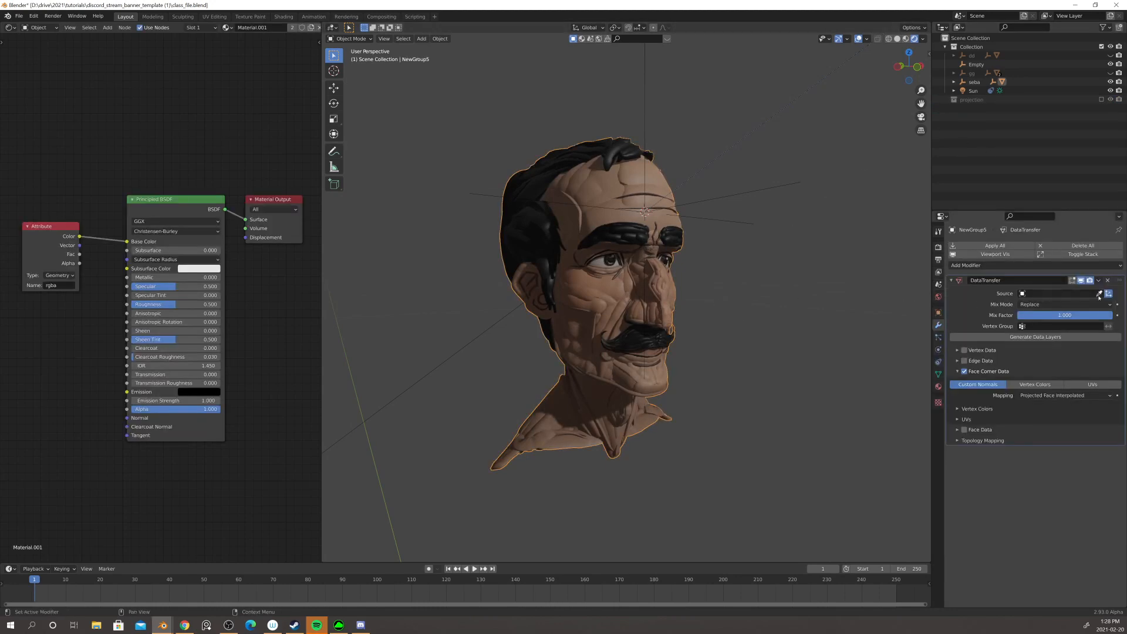
- Set seba_projection as the source of the head's Data Transfer modifier and enable Auto Smooth in the mesh's normals settings
left_click(1064, 294)
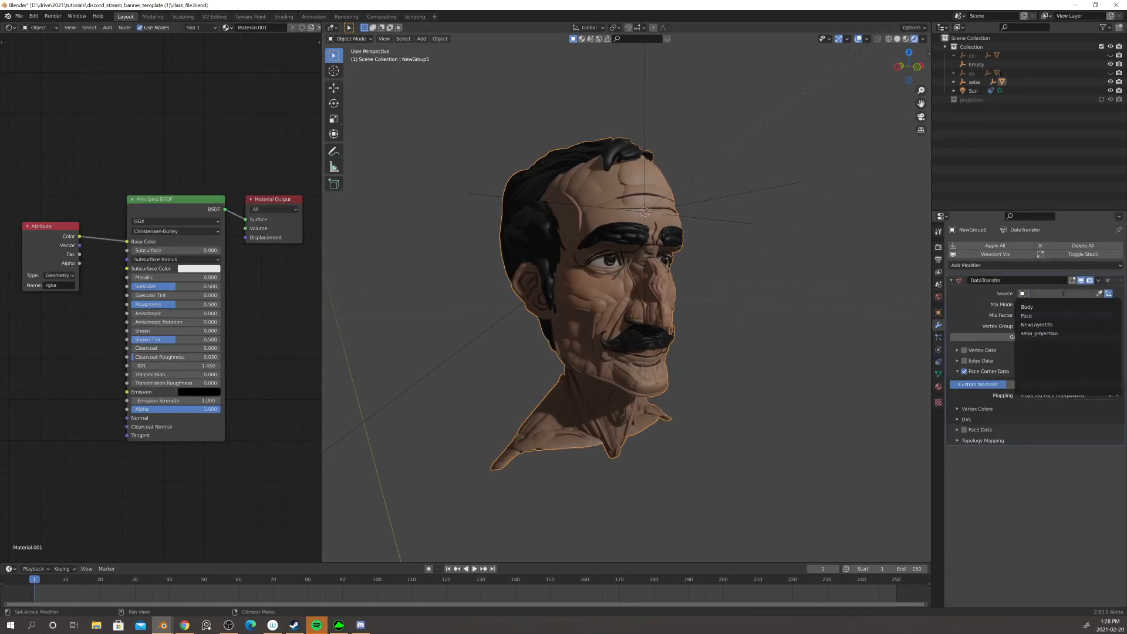
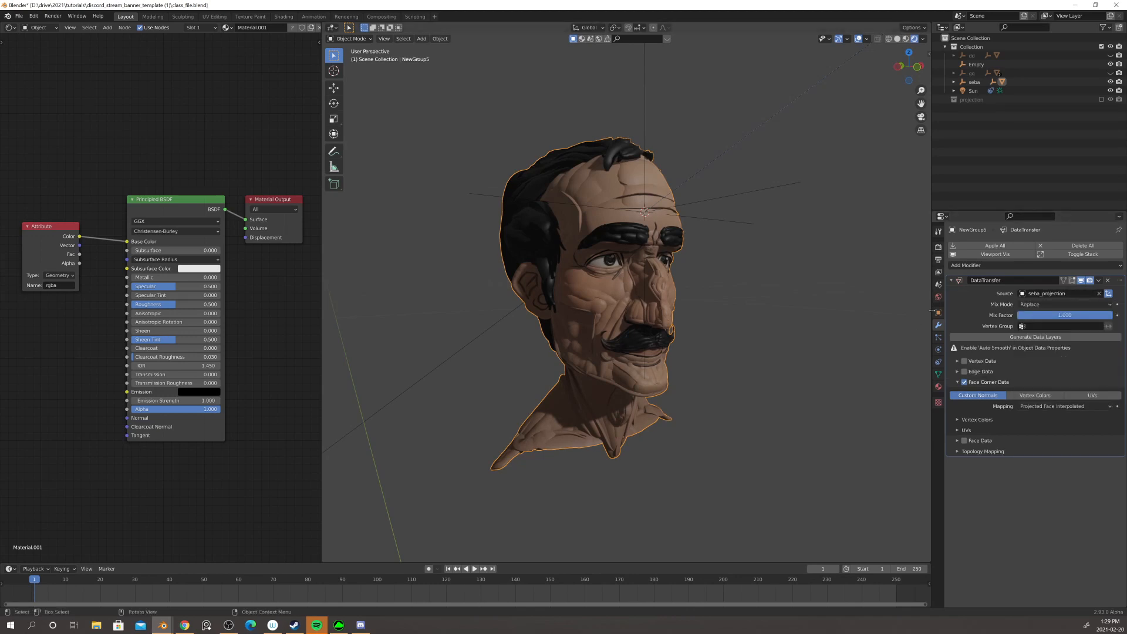
left_click(938, 374)
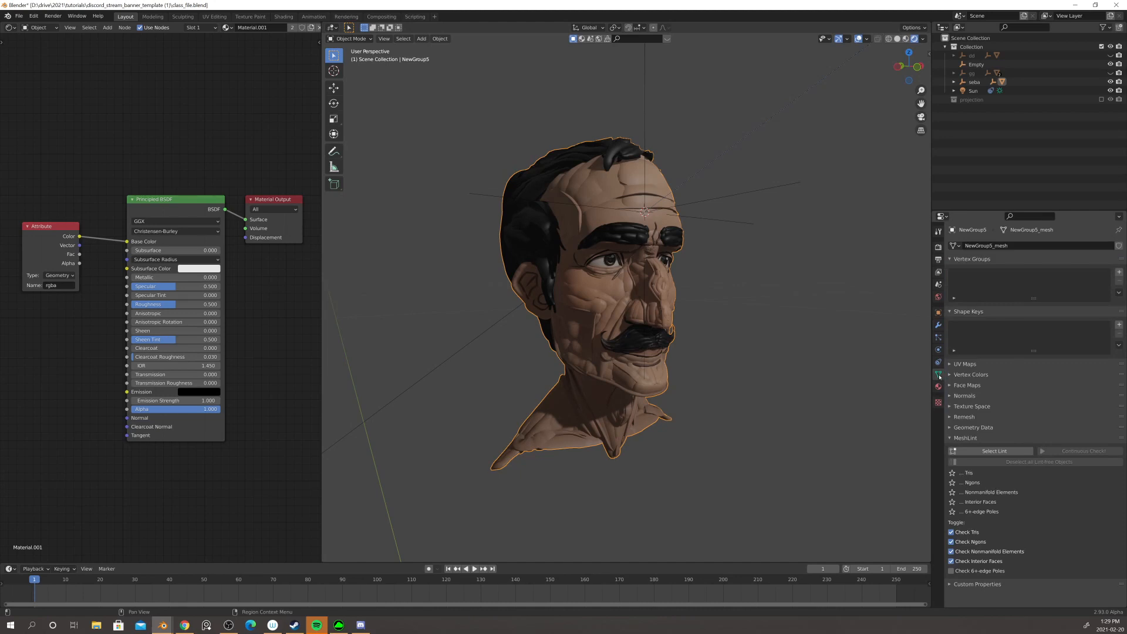
left_click(966, 398)
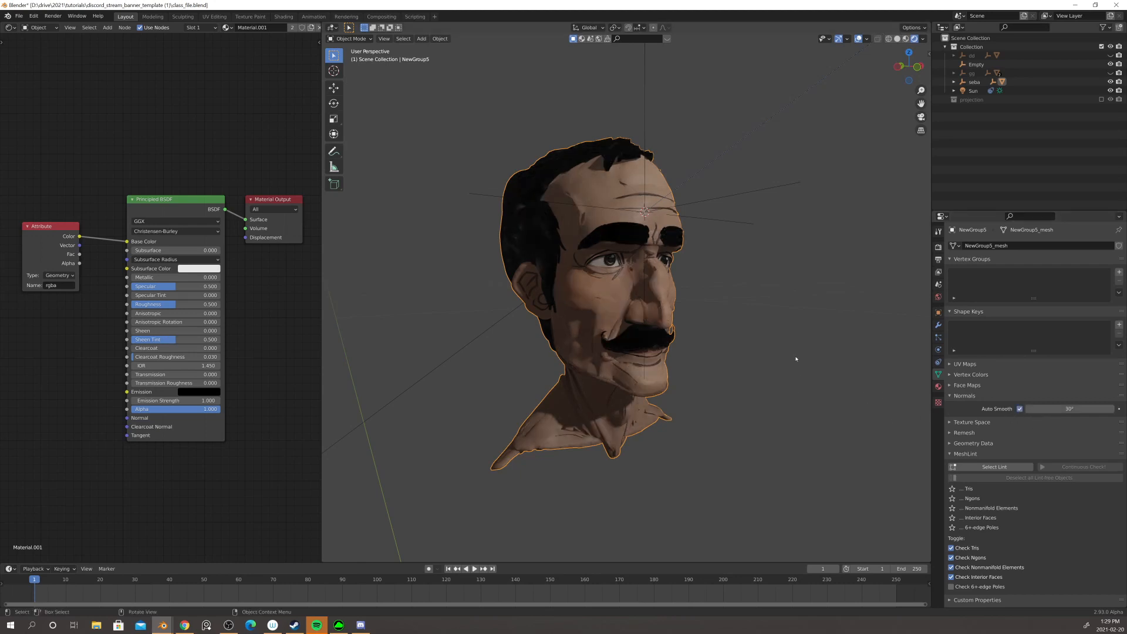
- Examine the transferred shading on the head's forehead, brow, nose and profile from several angles and distances
middle_click_drag(781, 343, 780, 307)
scroll(639, 312, "up", 5)
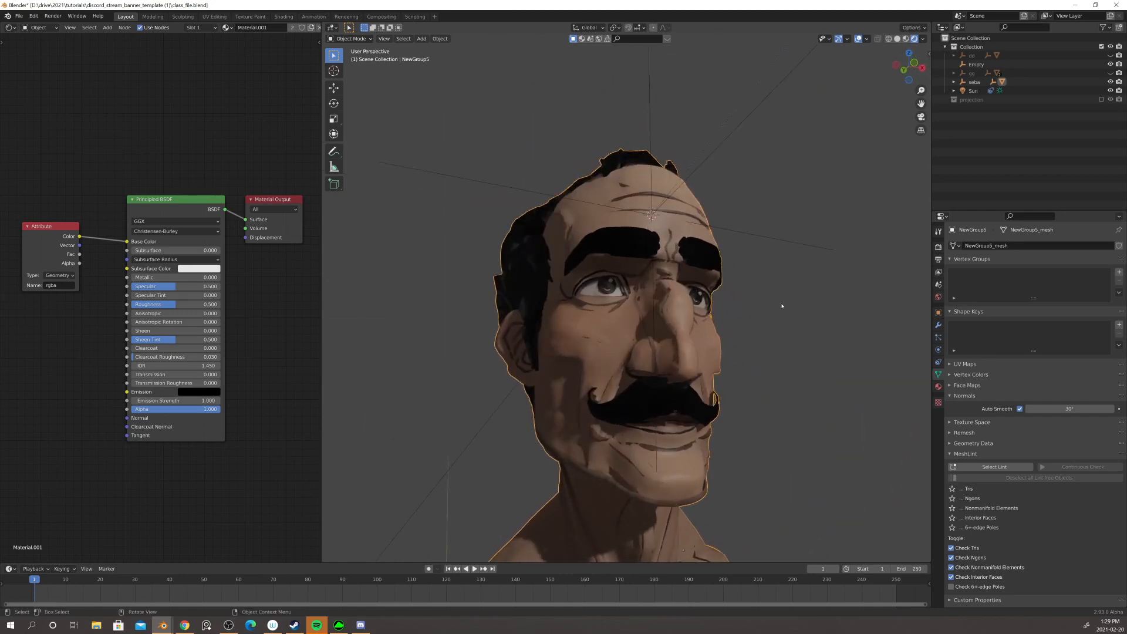
middle_click_drag(728, 223, 699, 259)
scroll(758, 270, "down", 4)
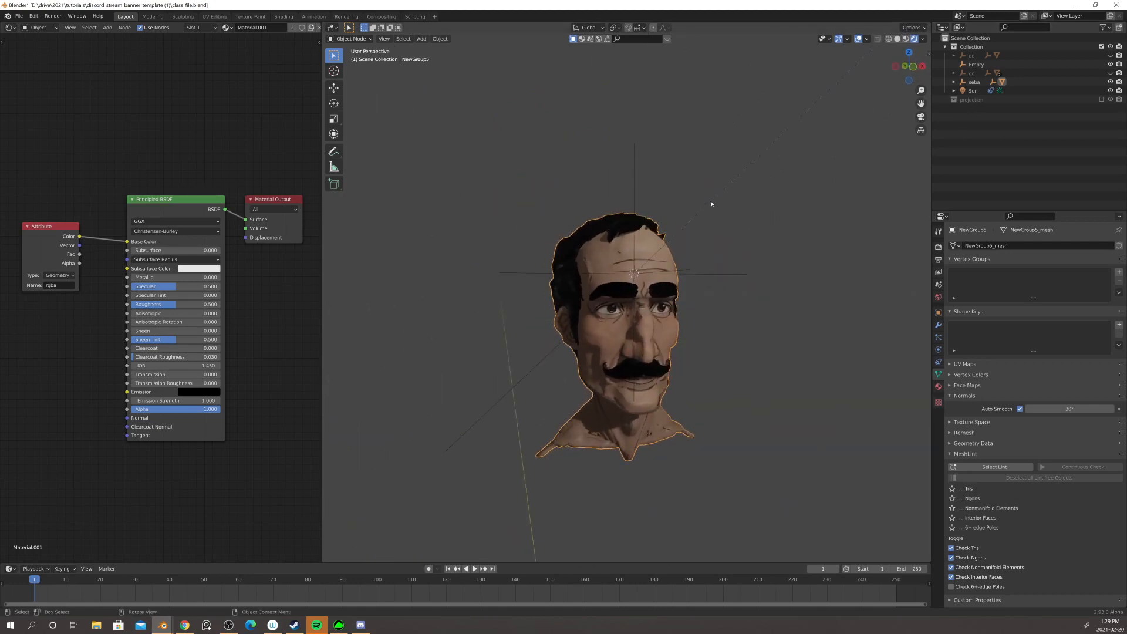
middle_click_drag(712, 206, 743, 192)
scroll(743, 193, "up", 4)
middle_click_drag(674, 179, 590, 198)
scroll(670, 189, "up", 3)
scroll(590, 199, "up", 4)
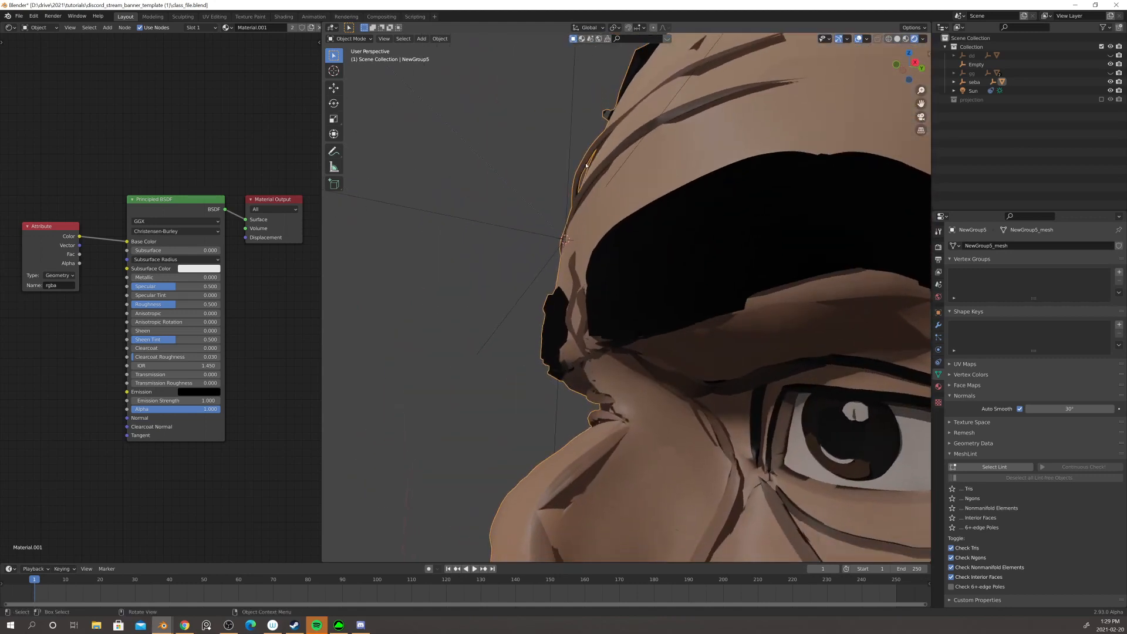
scroll(587, 169, "down", 6)
middle_click_drag(589, 173, 716, 232)
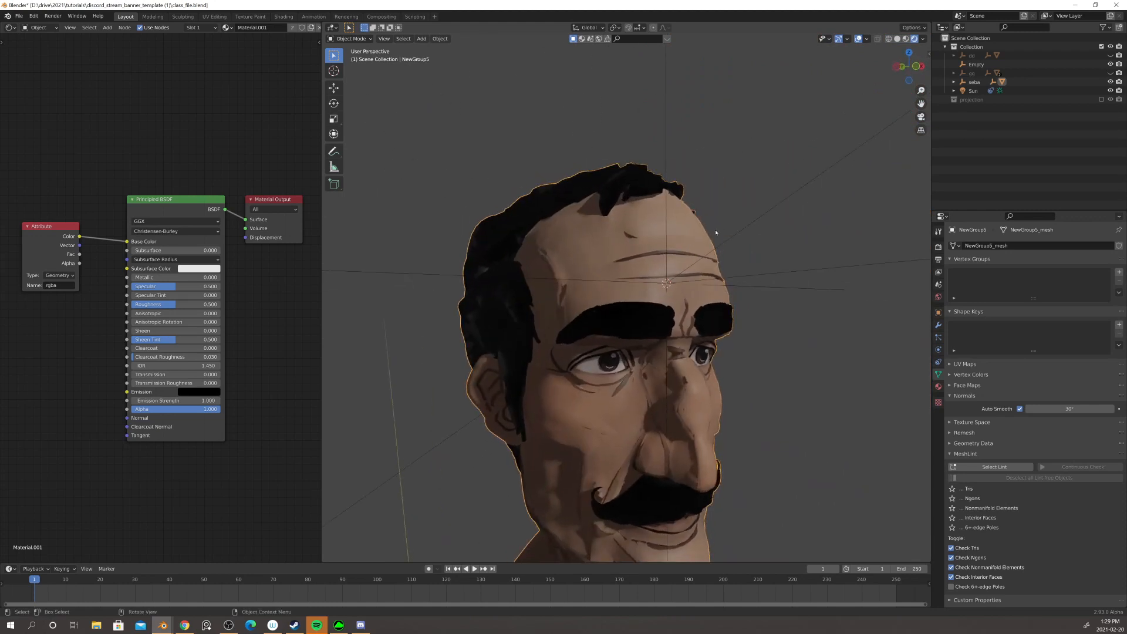
scroll(715, 233, "down", 3)
middle_click_drag(704, 311, 734, 305)
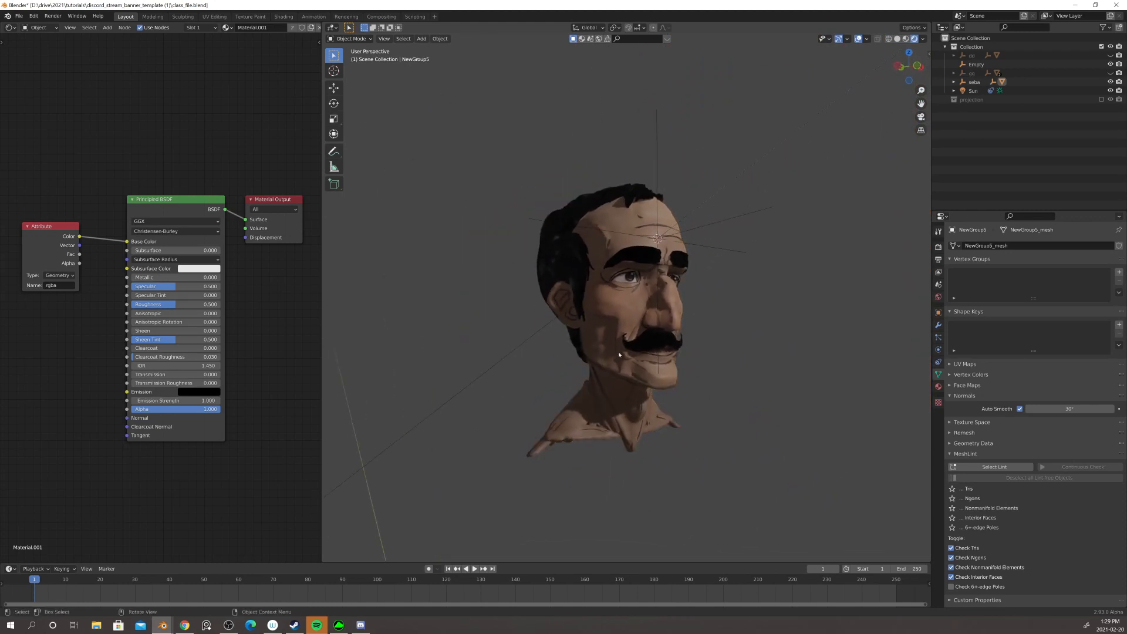
- Try the existing sun light at several positions around the head to test how the shading responds
middle_click_drag(716, 296, 762, 188, "shift")
scroll(769, 270, "down", 8)
left_click(761, 173)
key("g")
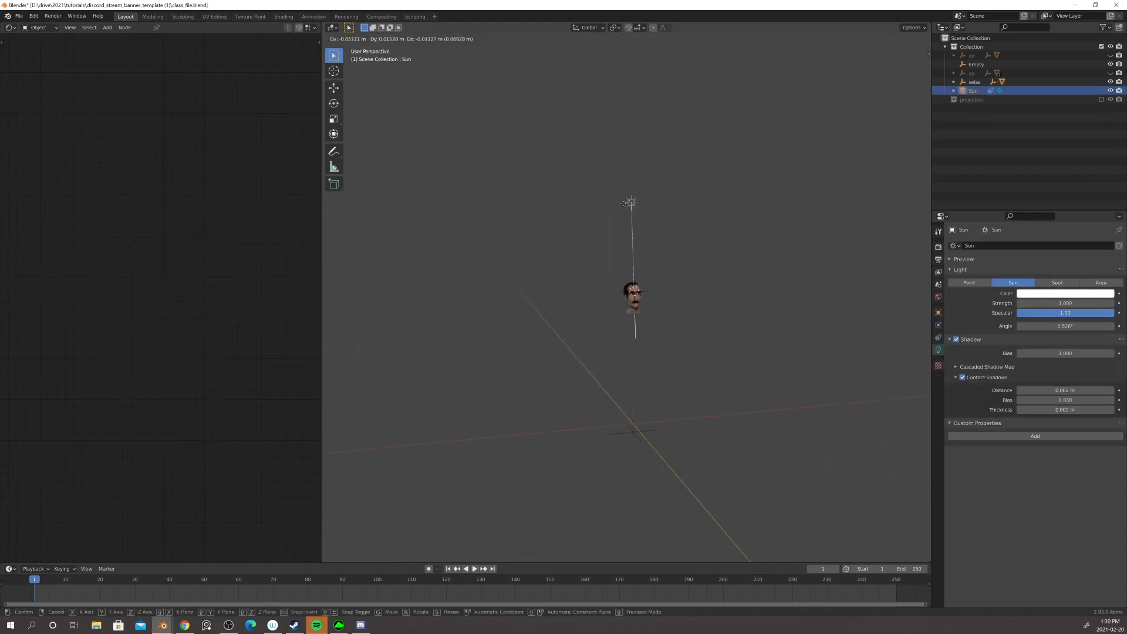
left_click(697, 207)
middle_click_drag(686, 231, 676, 322)
scroll(709, 275, "up", 5)
scroll(780, 194, "down", 4)
key("g")
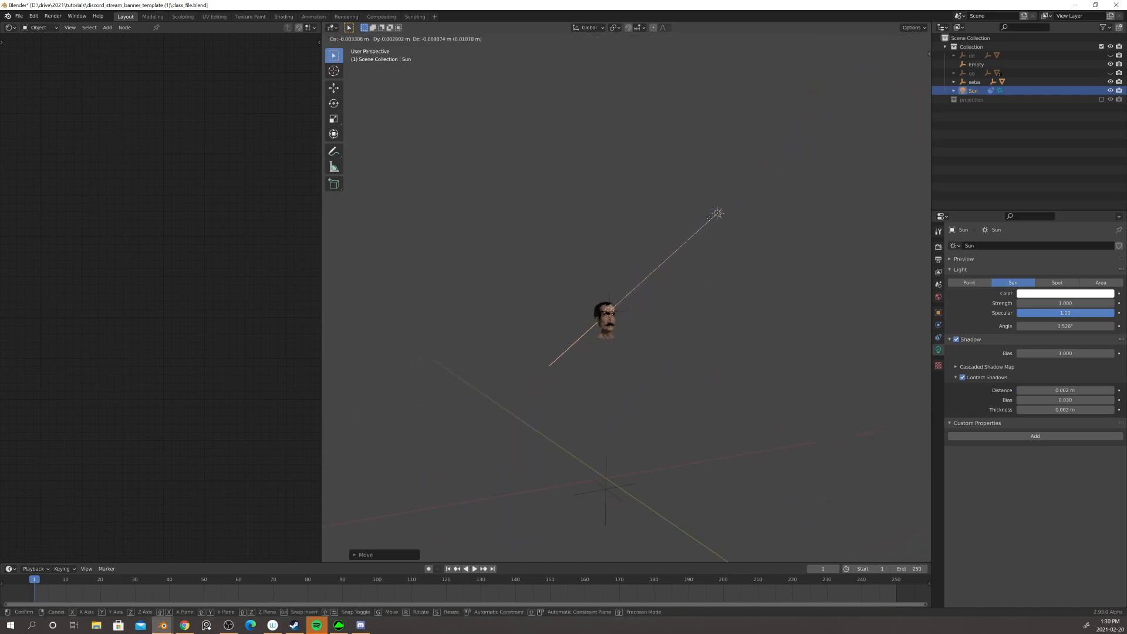
left_click(671, 264)
middle_click_drag(671, 264, 659, 325)
scroll(669, 334, "up", 6)
key("g")
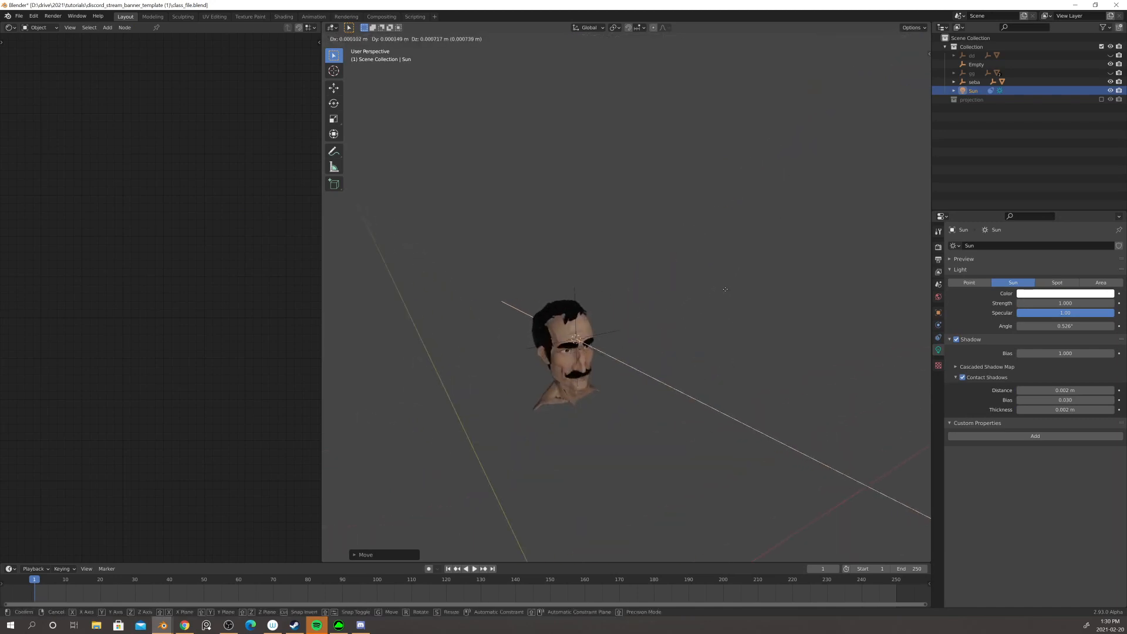
left_click(729, 235)
- Place the sun light high in front of the head so it lights the face from the side it is looking toward
scroll(739, 270, "down", 4)
middle_click_drag(747, 302, 772, 229)
key("g")
left_click(743, 348)
key("g")
left_click(791, 224)
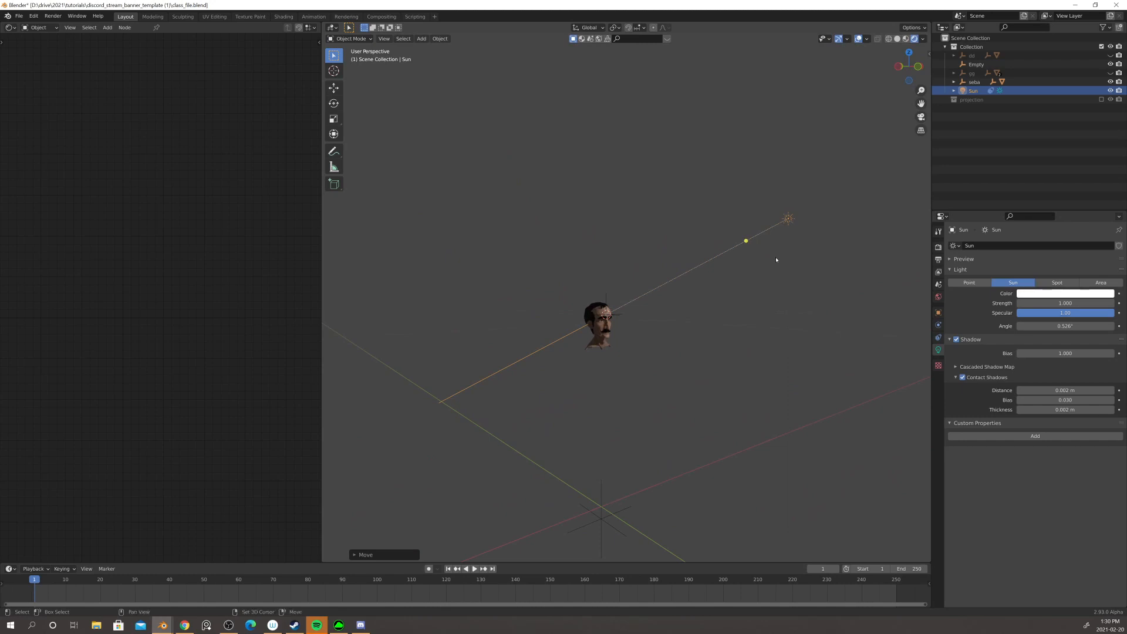
- Duplicate the sun light and place the copy above and behind the head, opposite the original light
key("shift+d")
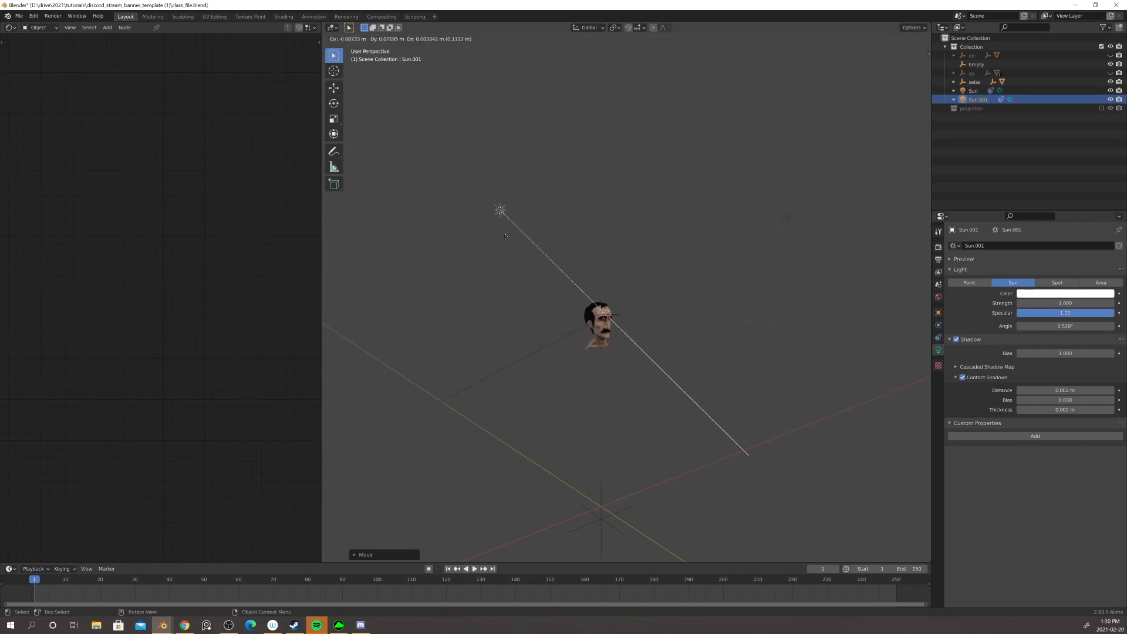
left_click(591, 256)
middle_click_drag(591, 256, 546, 235)
key("g")
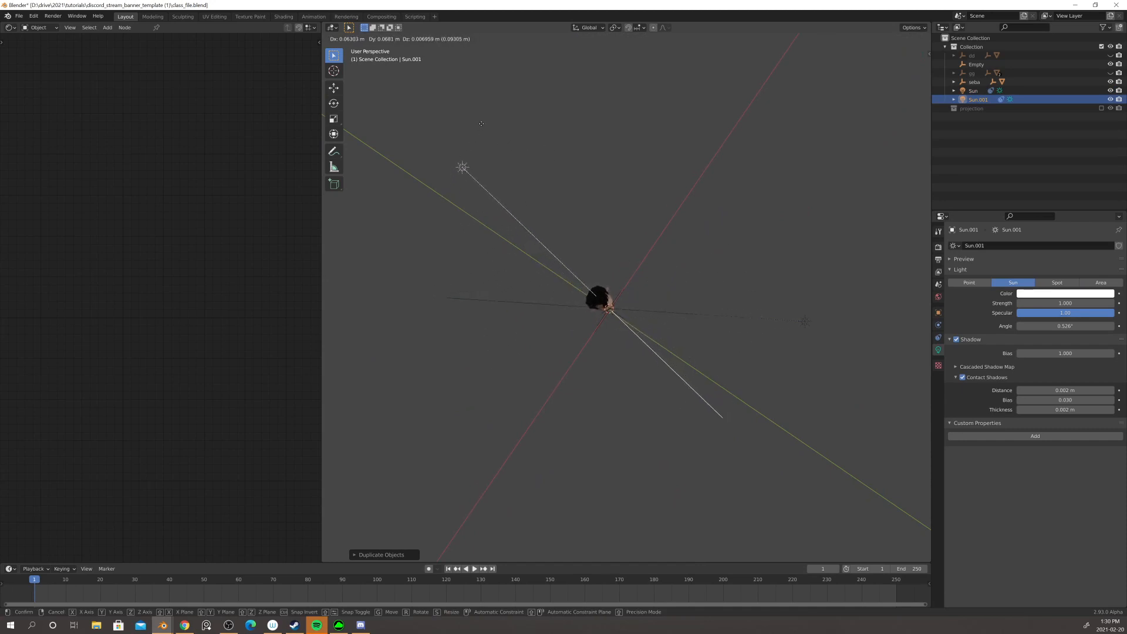
left_click(490, 116)
middle_click_drag(537, 245, 520, 147)
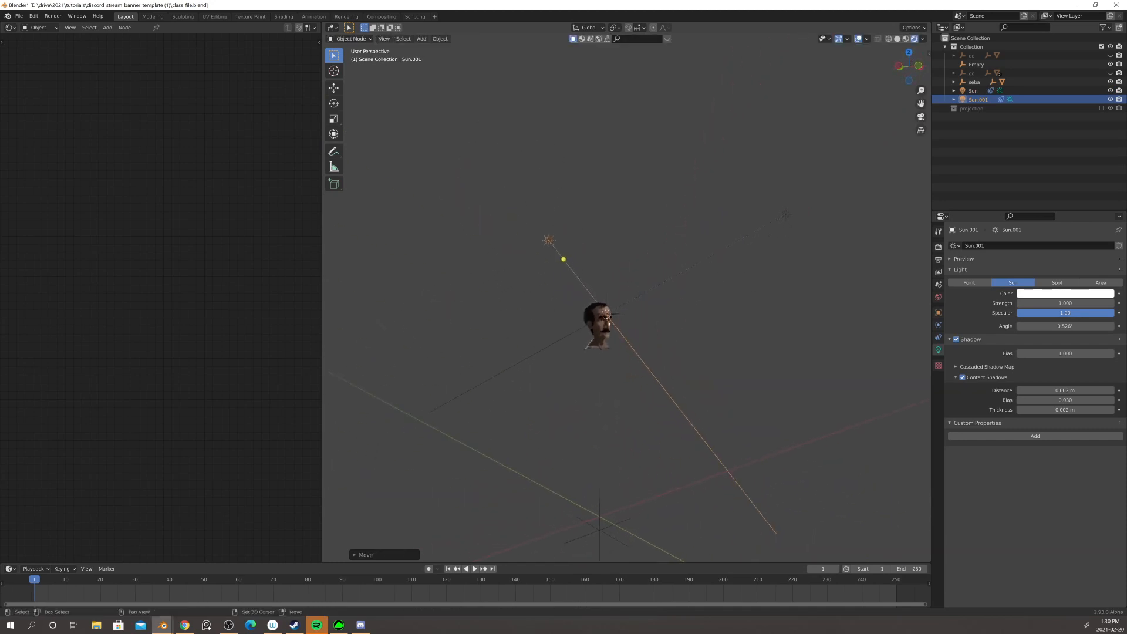
scroll(650, 260, "up", 5)
middle_click_drag(615, 318, 641, 330, "shift")
scroll(634, 270, "up", 4)
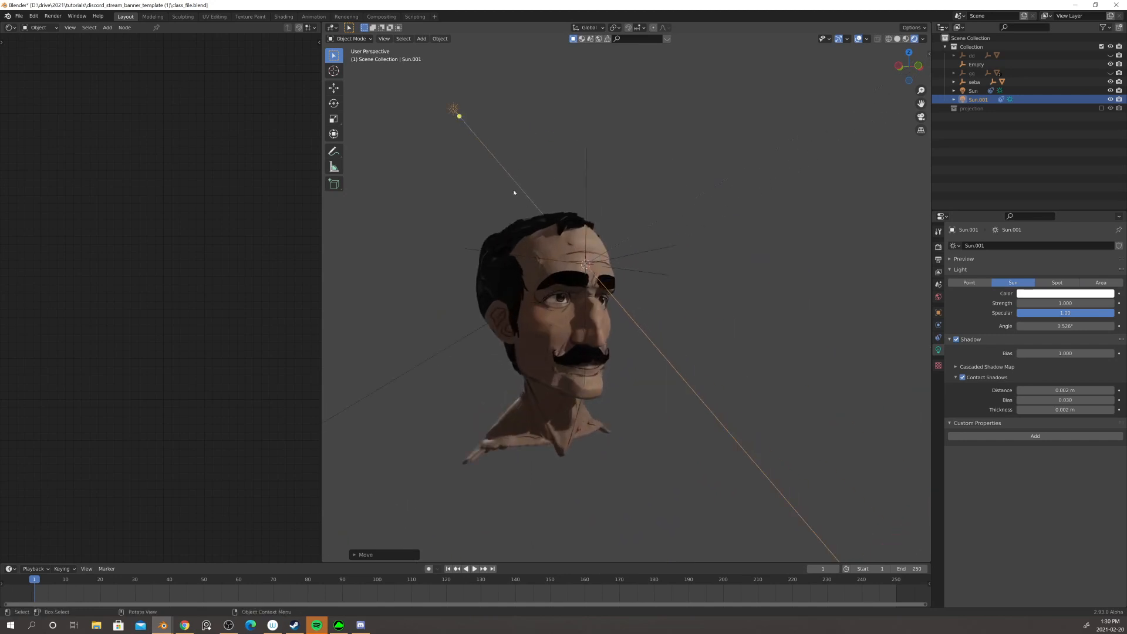
key("g")
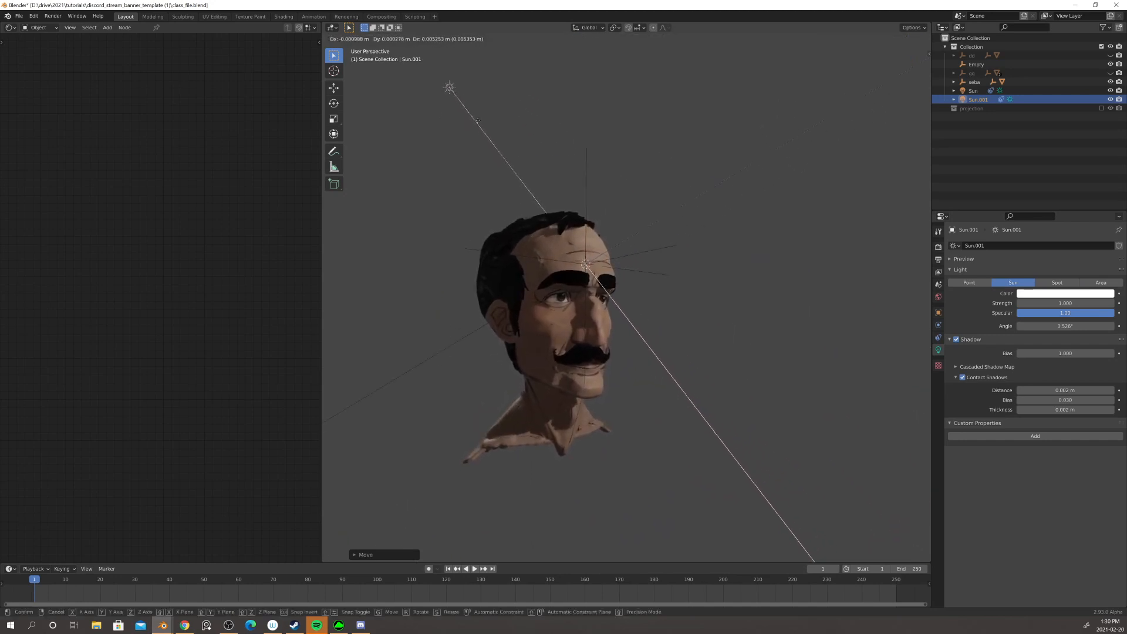
left_click(467, 120)
- Examine the head's shading under both sun lights, then select the head to check its material nodes
scroll(467, 119, "down", 1)
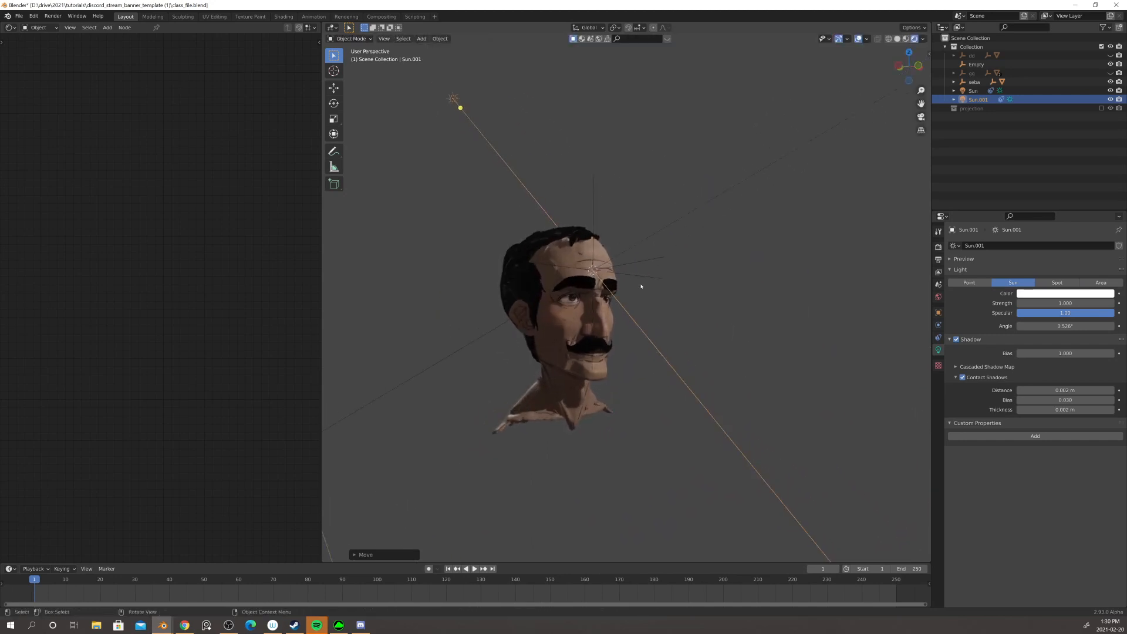
middle_click_drag(690, 296, 725, 302, "shift")
scroll(718, 304, "up", 1)
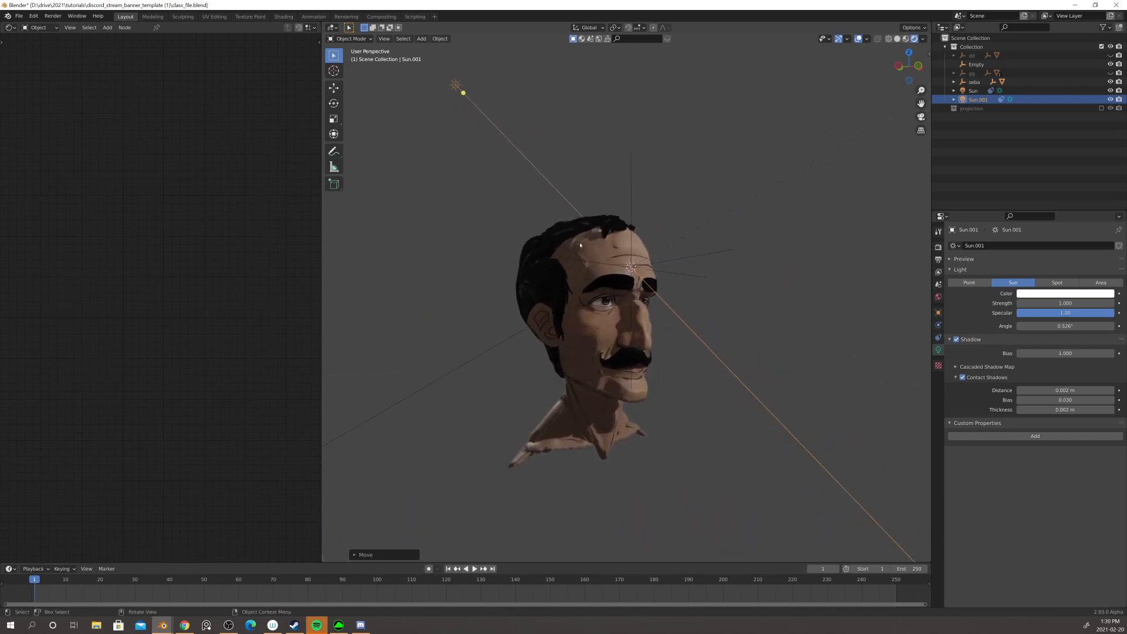
scroll(606, 230, "down", 1)
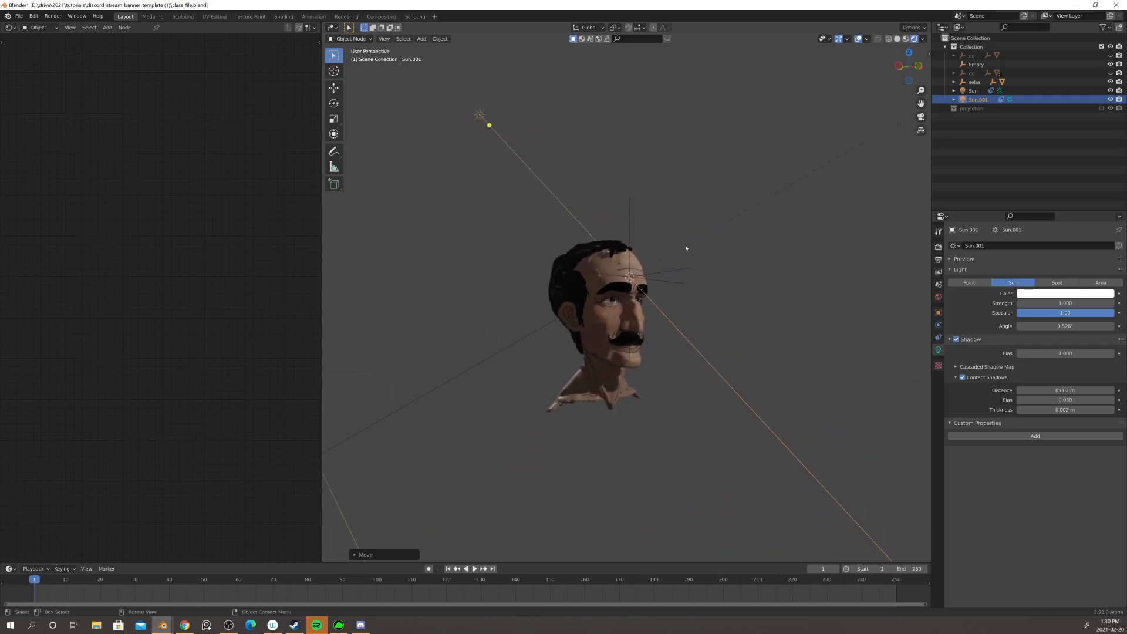
scroll(719, 277, "down", 1)
middle_click_drag(727, 302, 702, 292, "shift")
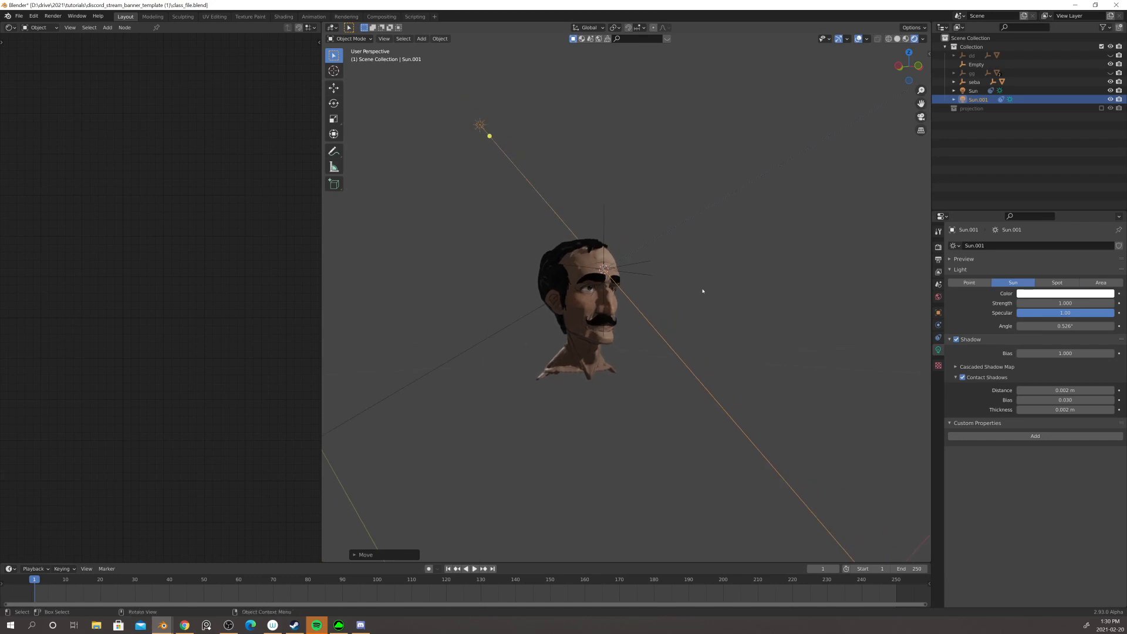
scroll(703, 291, "down", 1)
scroll(675, 285, "up", 1)
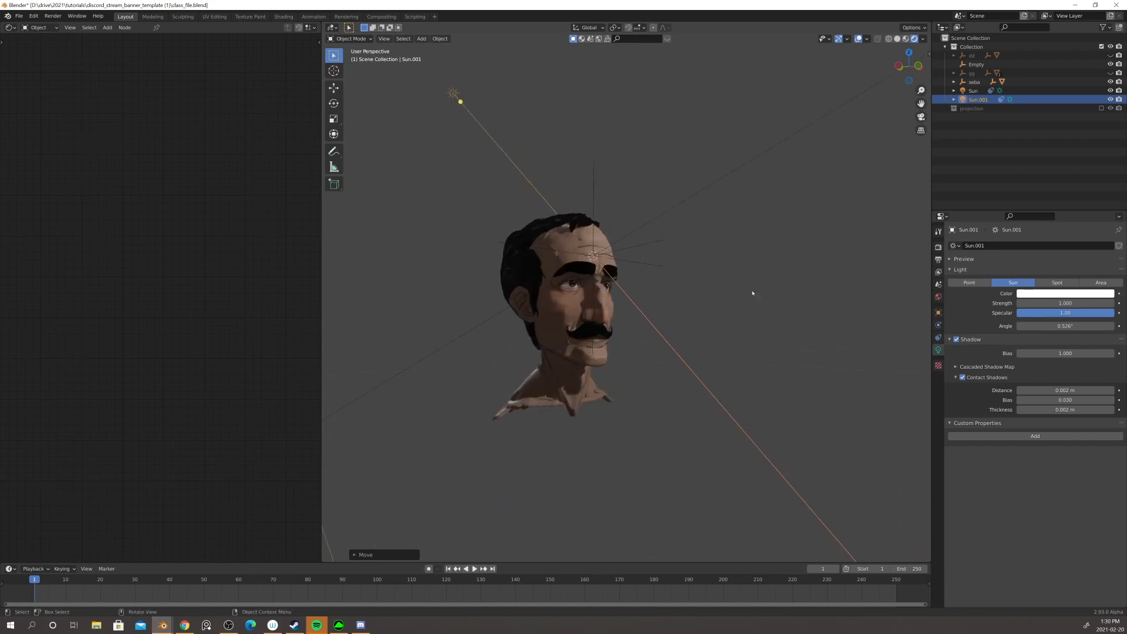
left_click(567, 318)
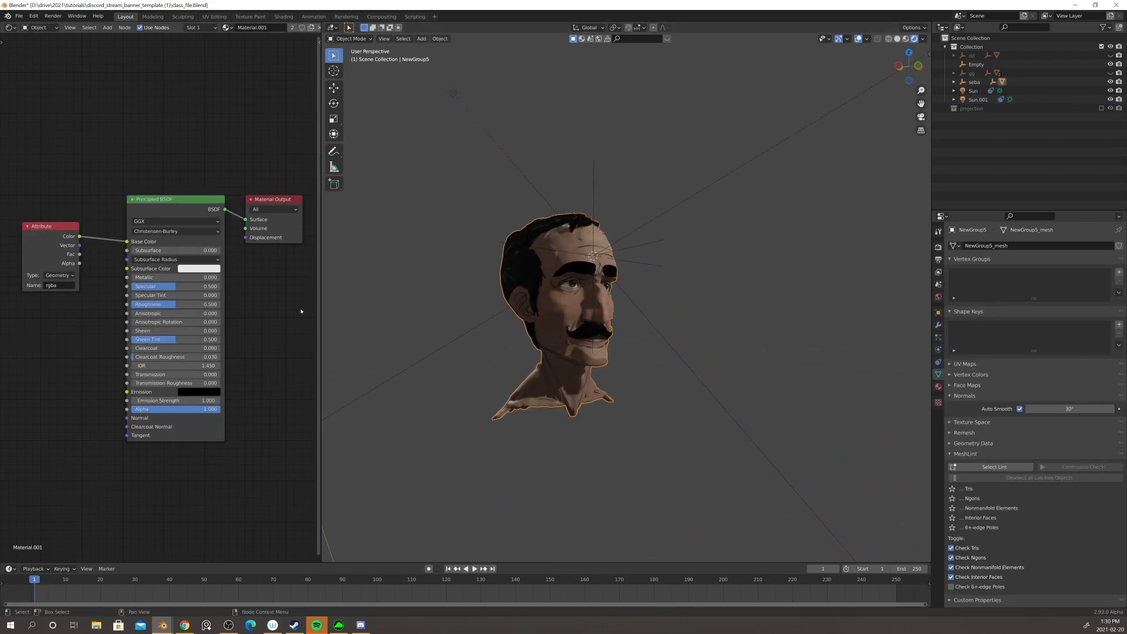
mouse_move(56, 225)
left_mouse_down()
mouse_move(31, 230)
mouse_move(59, 228)
left_mouse_up()
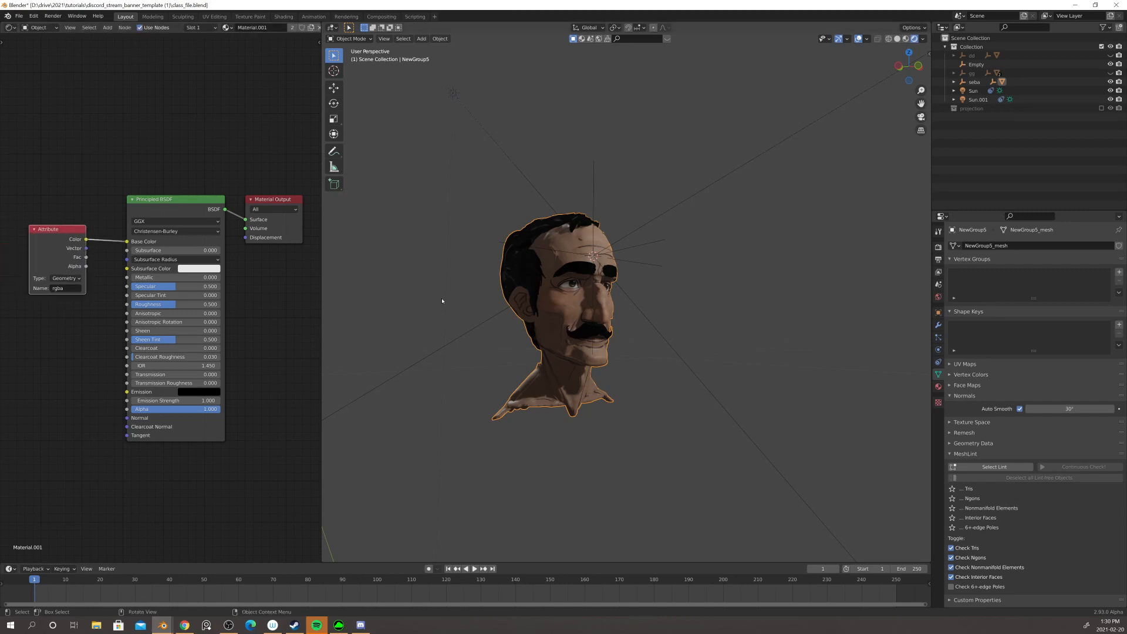
- Set the strength of the duplicated sun light behind the head to 10
left_click(452, 95)
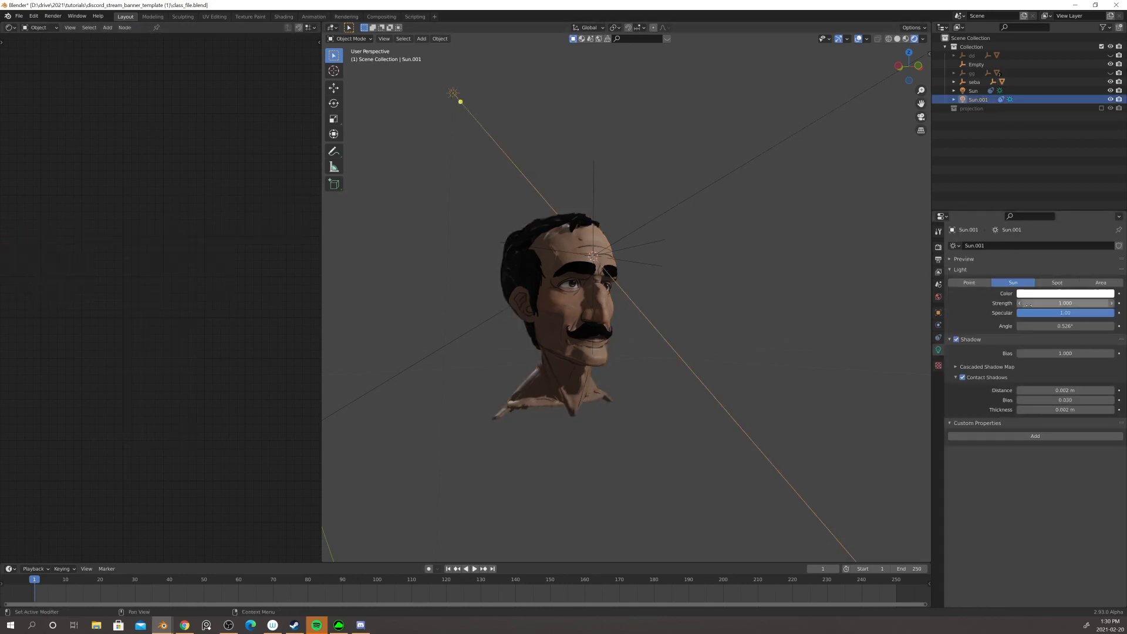
left_click(1044, 302)
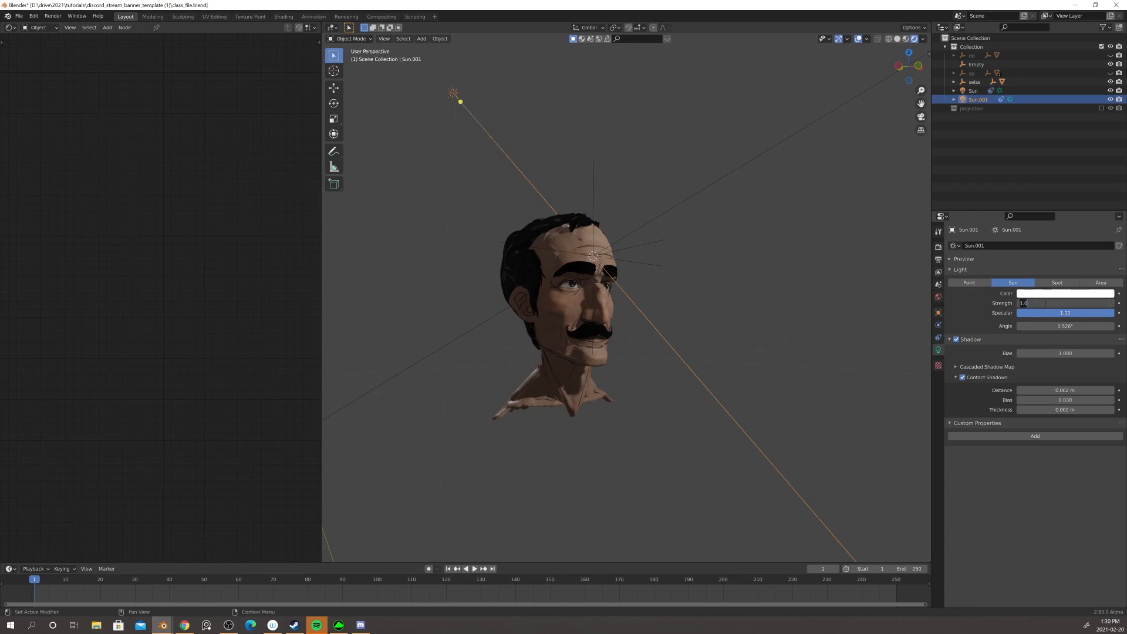
type("10")
key("Return")
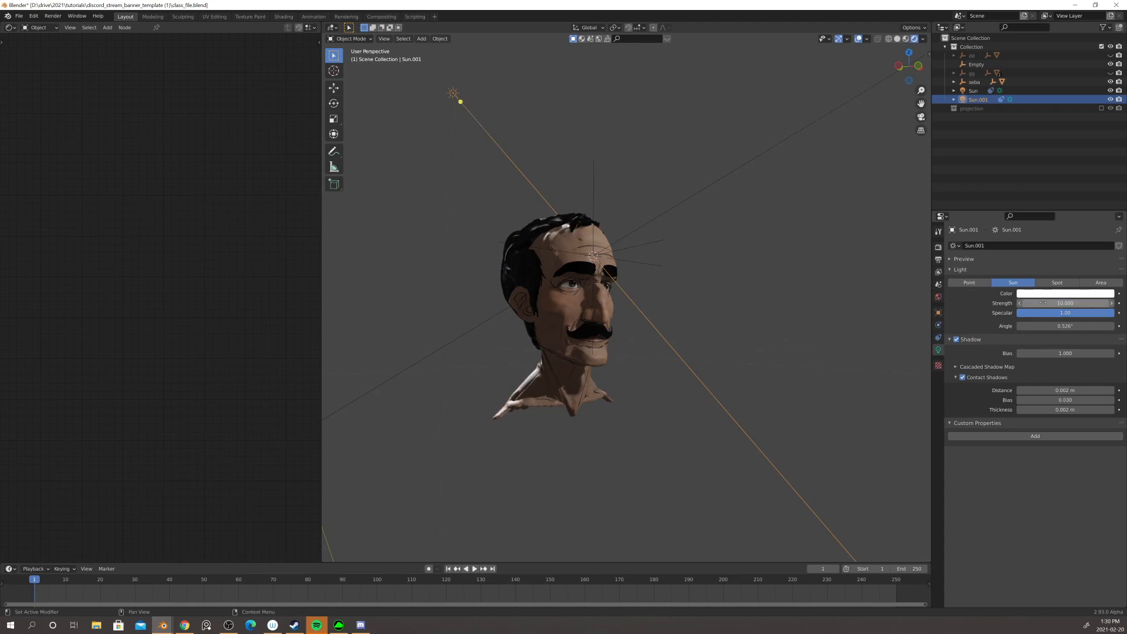
- Add a camera to the scene
middle_click_drag(737, 290, 572, 236)
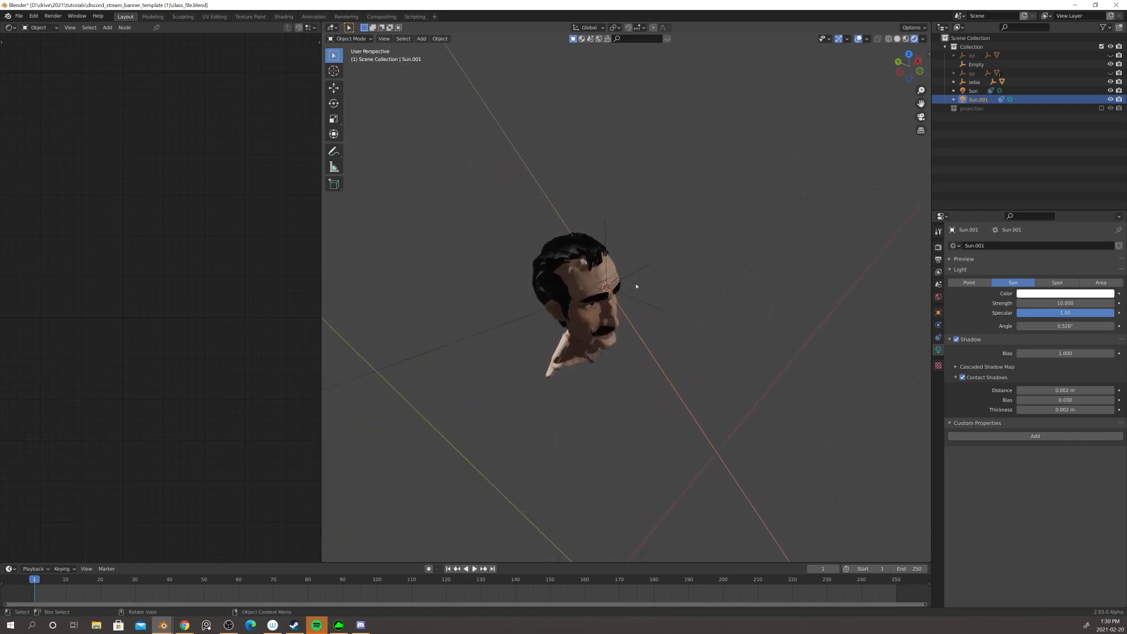
scroll(649, 339, "down", 5)
middle_click_drag(654, 372, 627, 412)
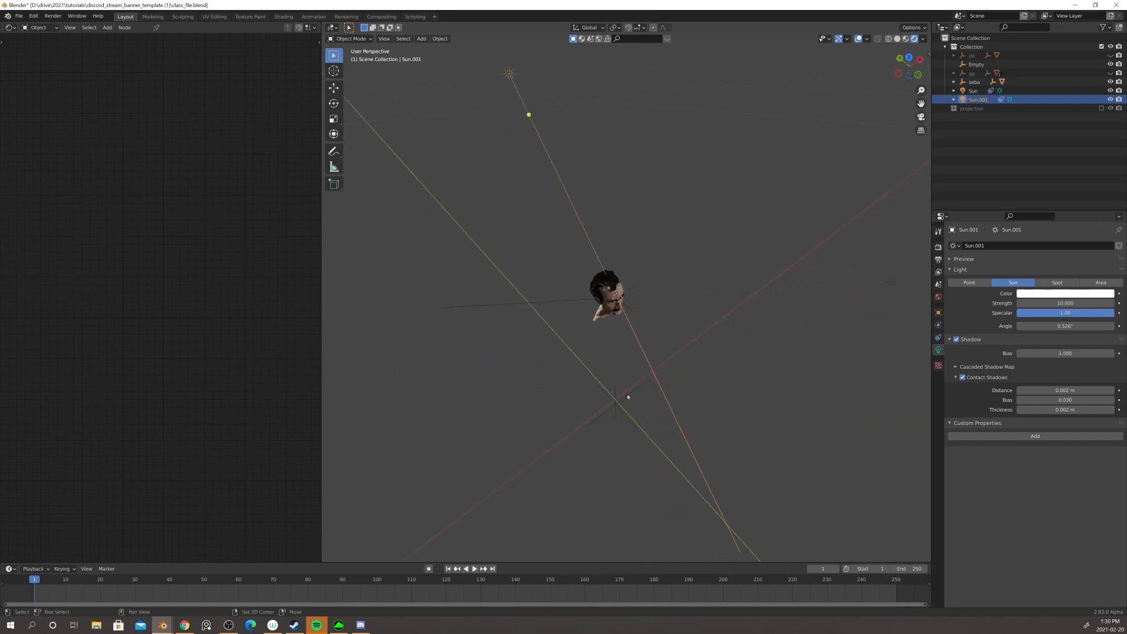
key("shift+a")
mouse_move(628, 397)
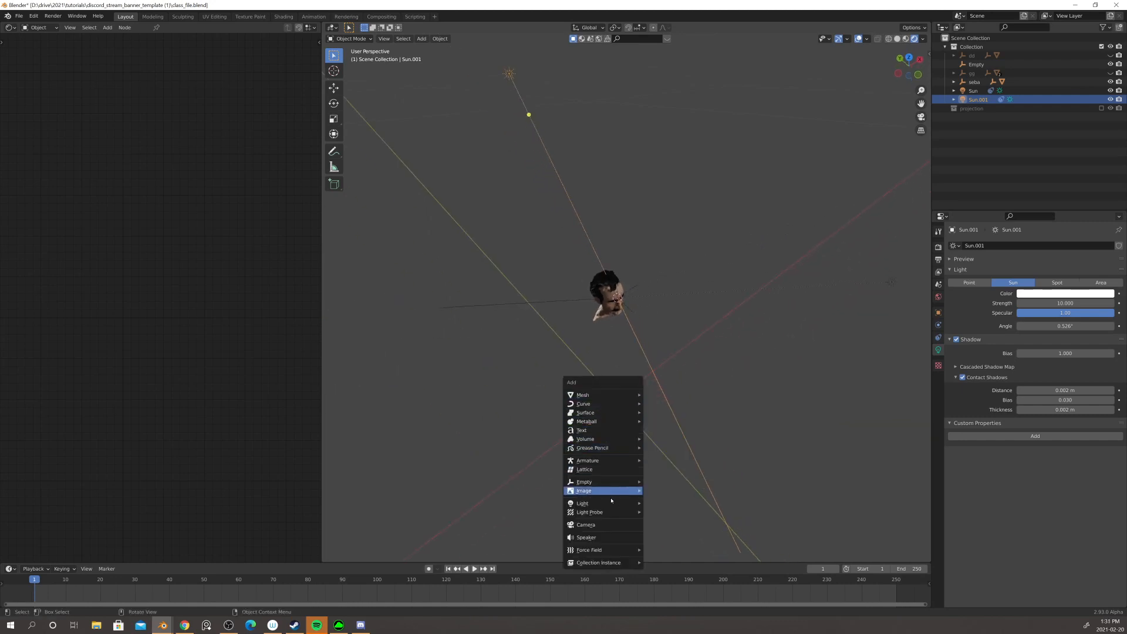
left_click(610, 525)
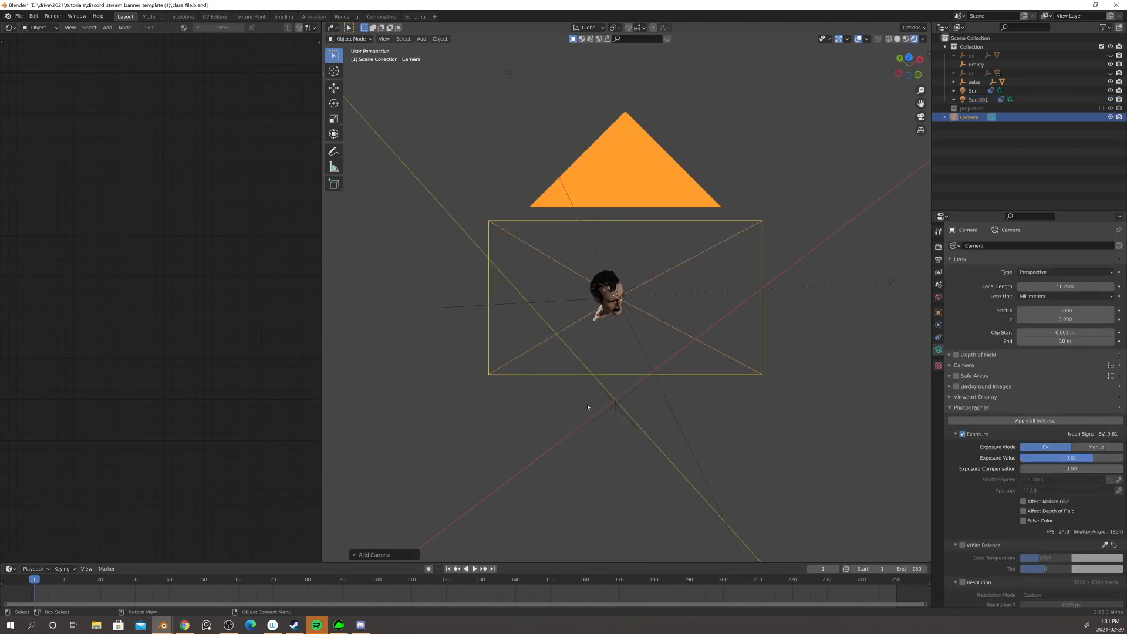
middle_click_drag(587, 406, 575, 382)
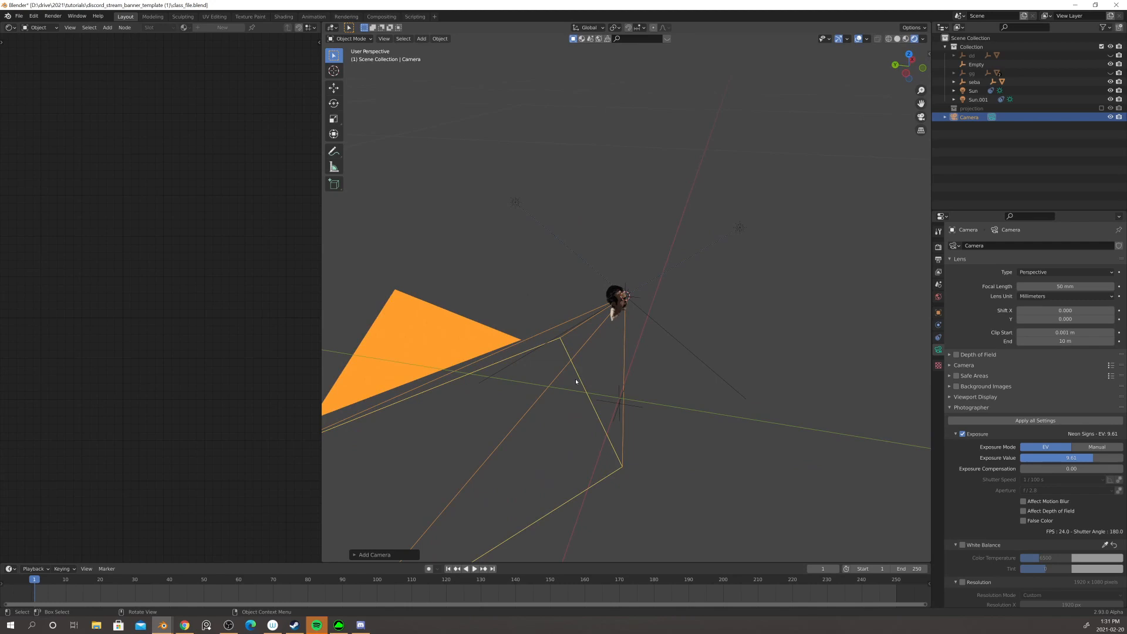
- Look through the new camera and lock it to the view with Camera to View
key("KP_0")
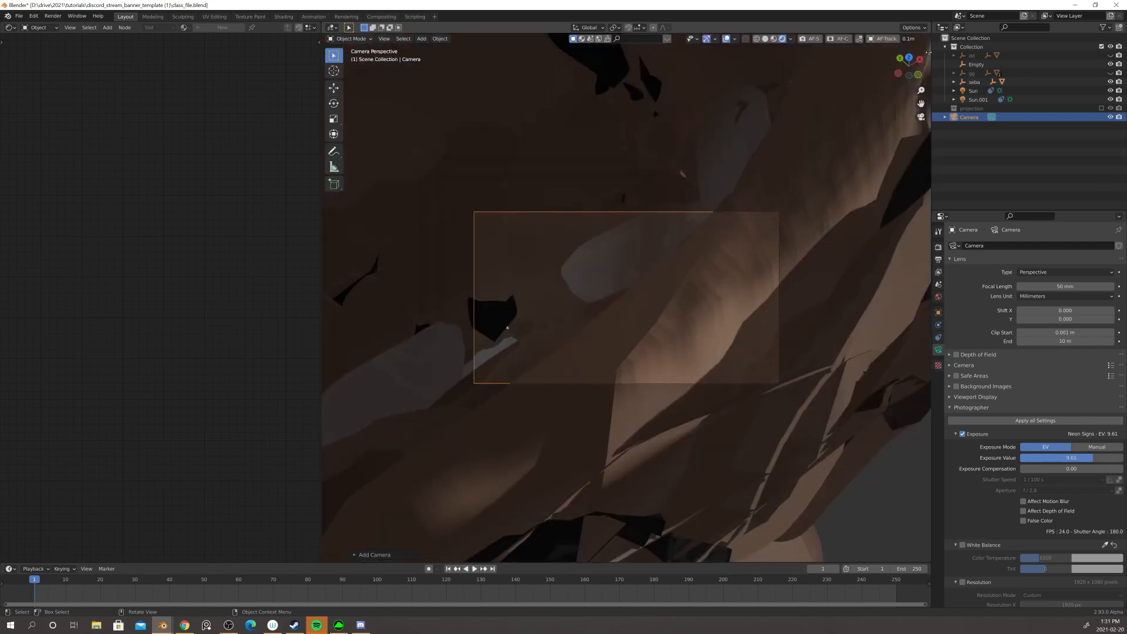
key("n")
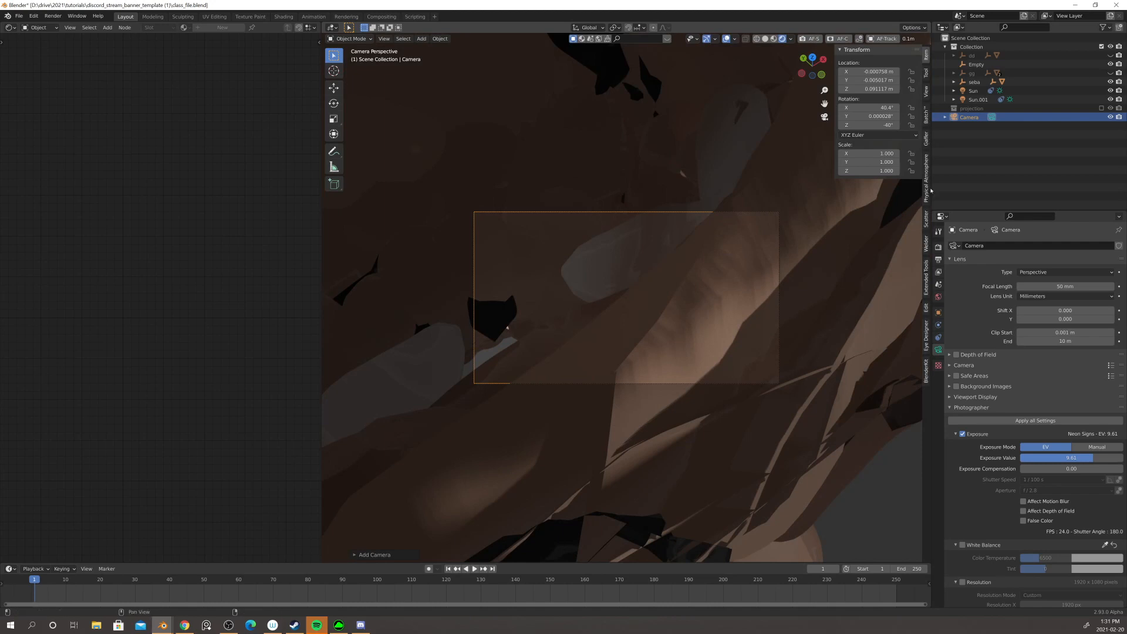
left_click(927, 93)
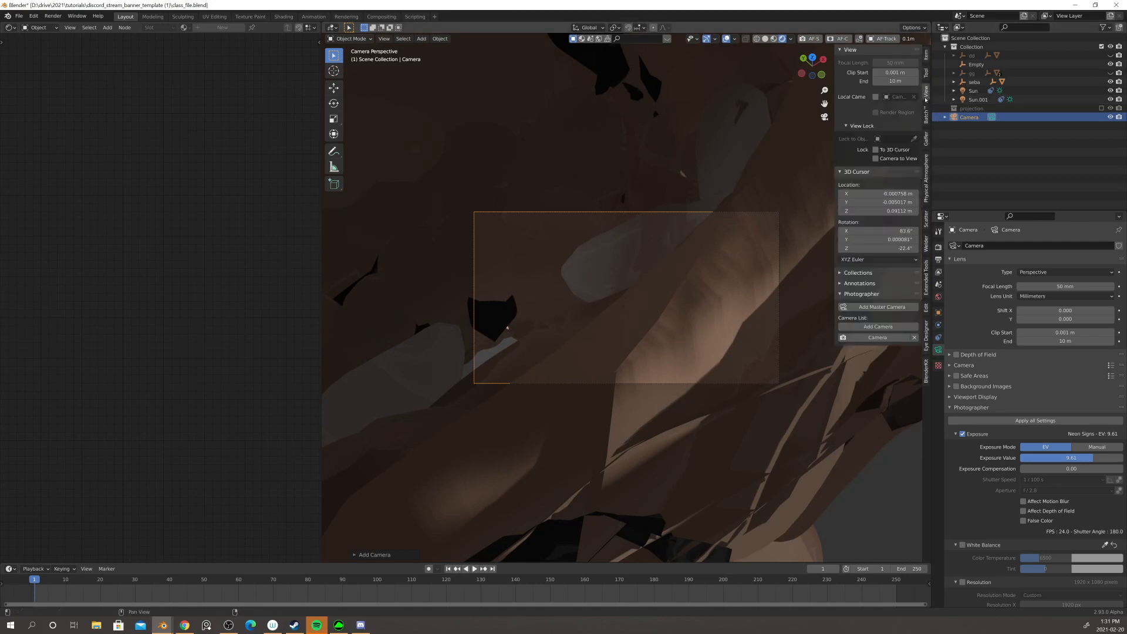
left_click(877, 158)
- Frame the whole head upright in three-quarter view inside the camera frame and release the Camera to View lock
scroll(626, 284, "down", 6)
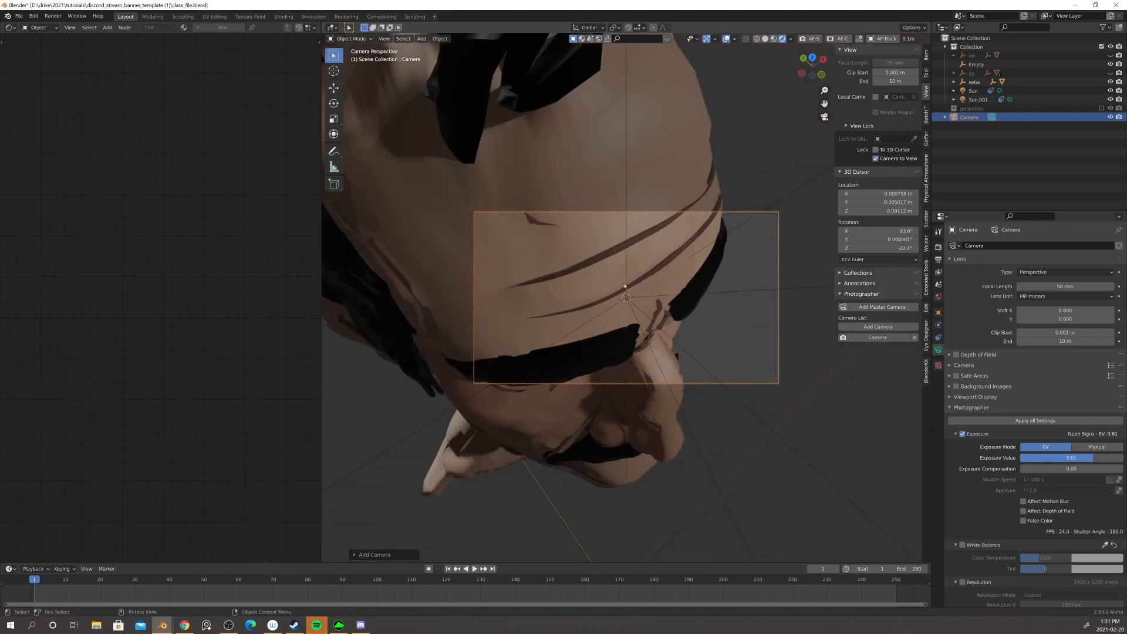
middle_click_drag(610, 302, 646, 318)
scroll(632, 319, "down", 2)
scroll(647, 317, "up", 1)
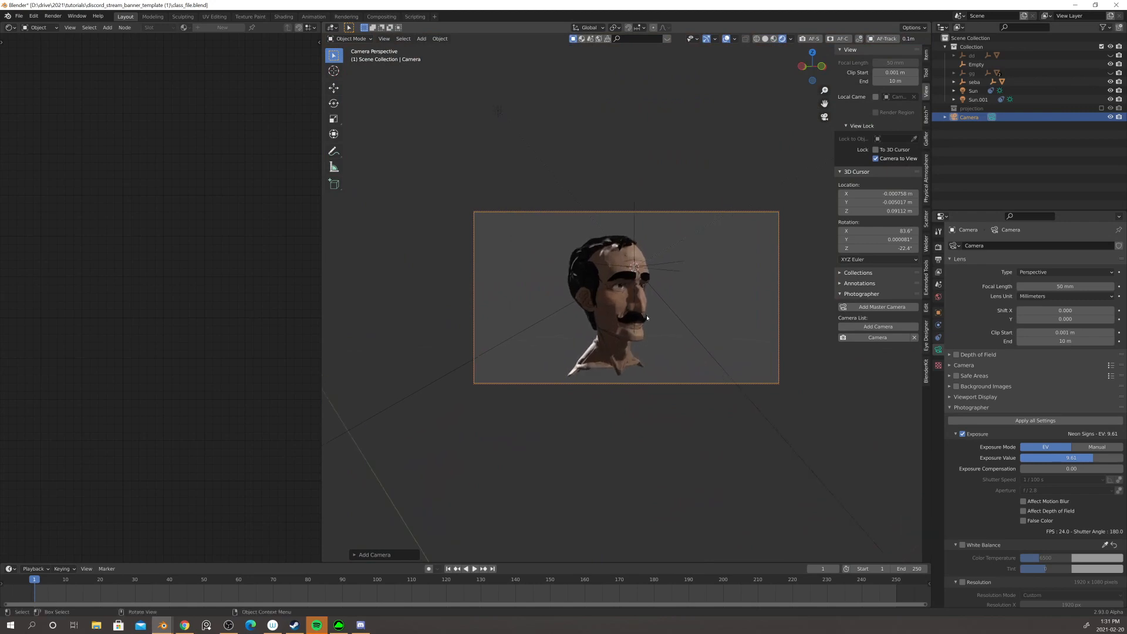
left_click(875, 158)
scroll(626, 279, "up", 4)
scroll(616, 289, "up", 2)
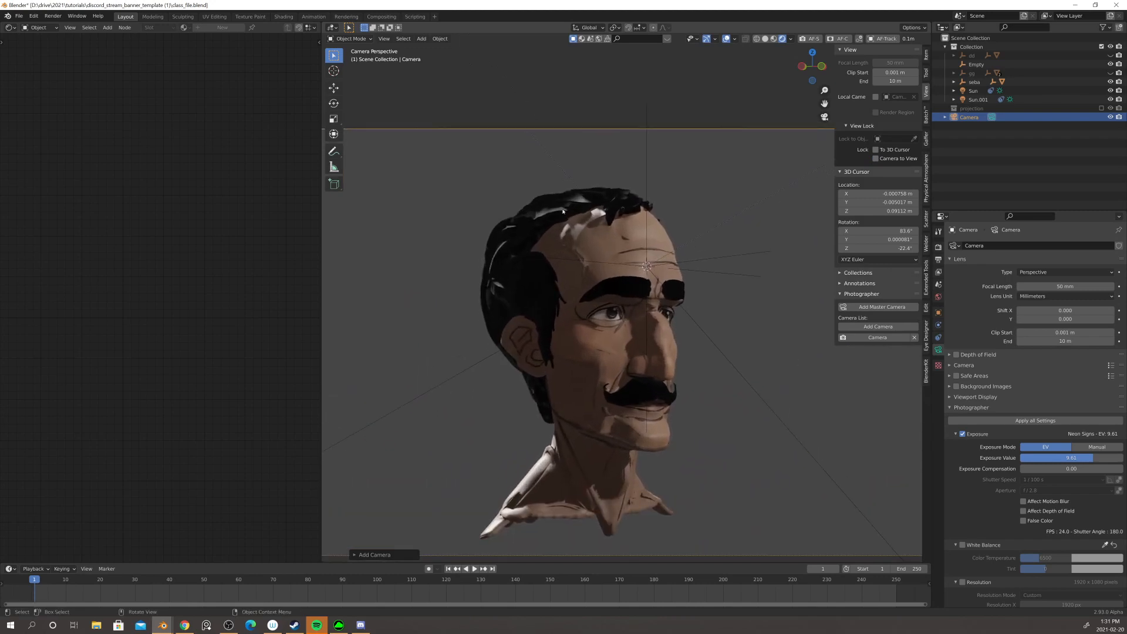
scroll(644, 285, "down", 5)
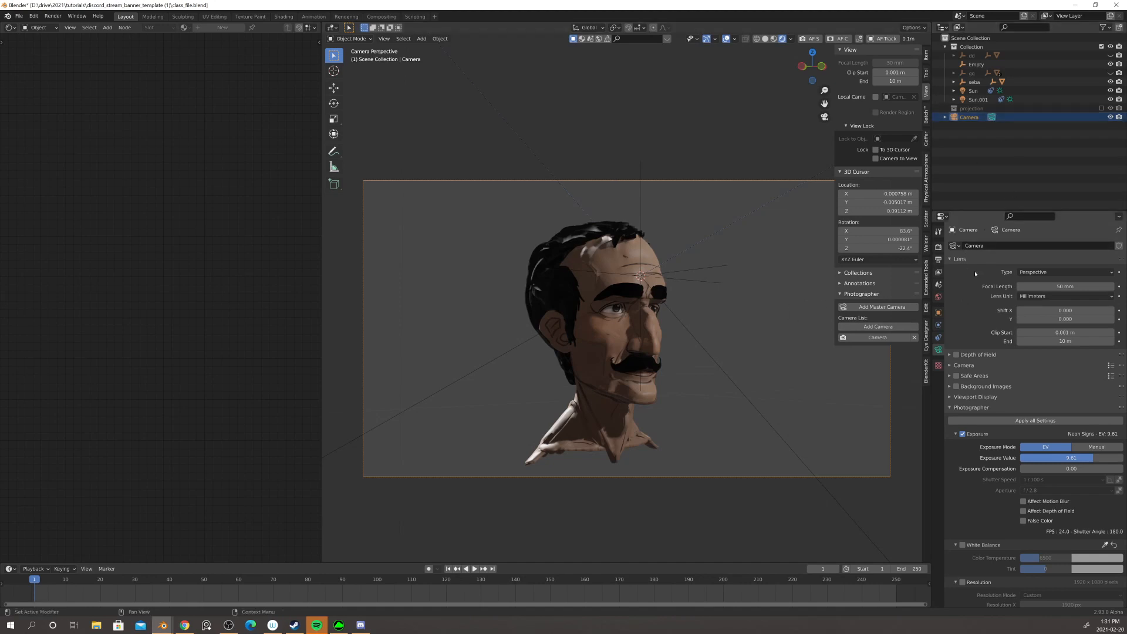
- Enable depth of field on the camera, collapse its Photographer settings, and expand the depth of field options
left_click(956, 355)
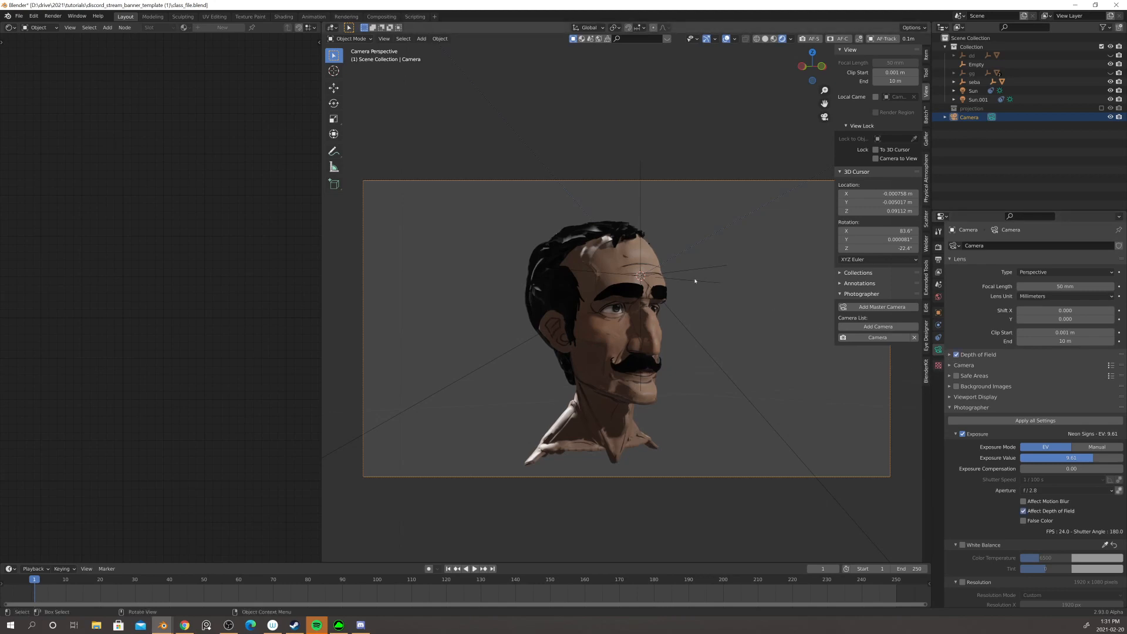
left_click(641, 222)
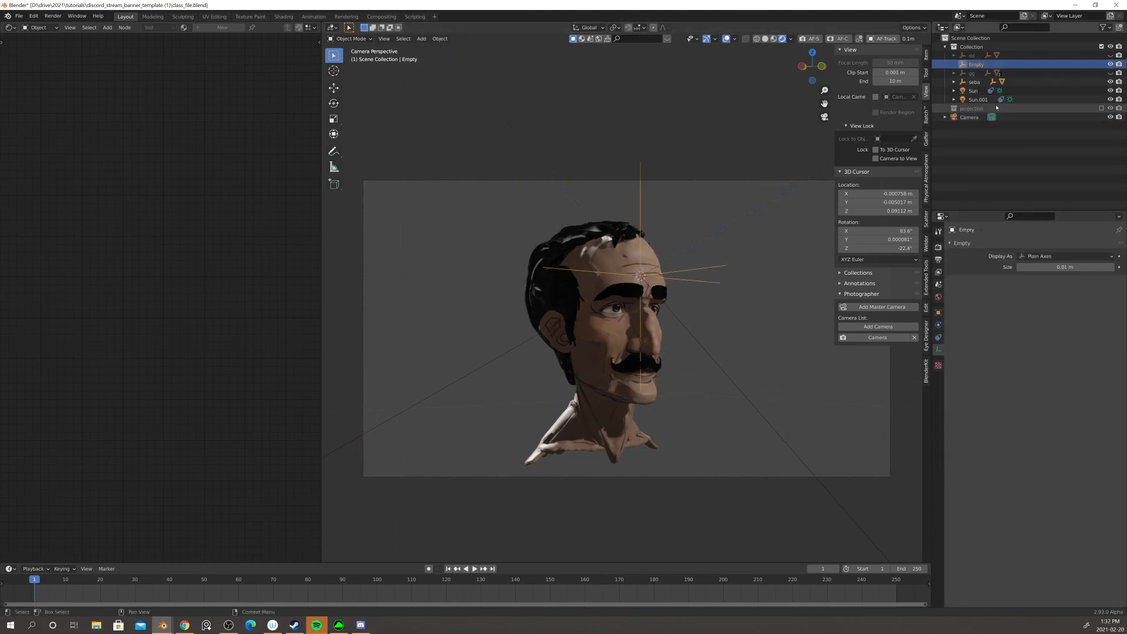
left_click(969, 117)
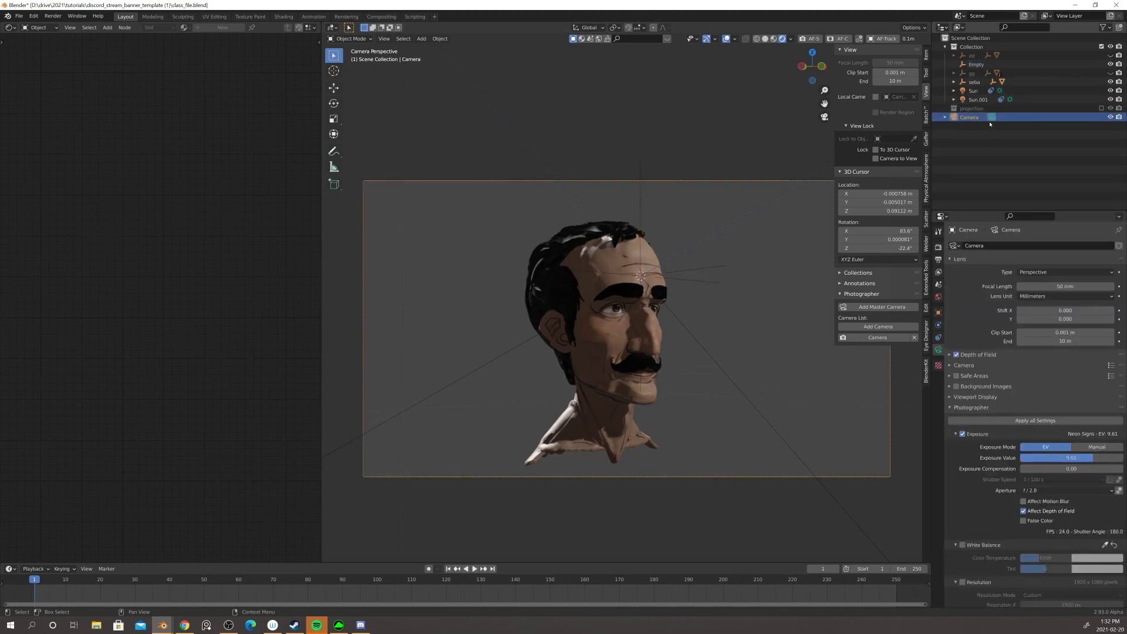
scroll(986, 478, "down", 2)
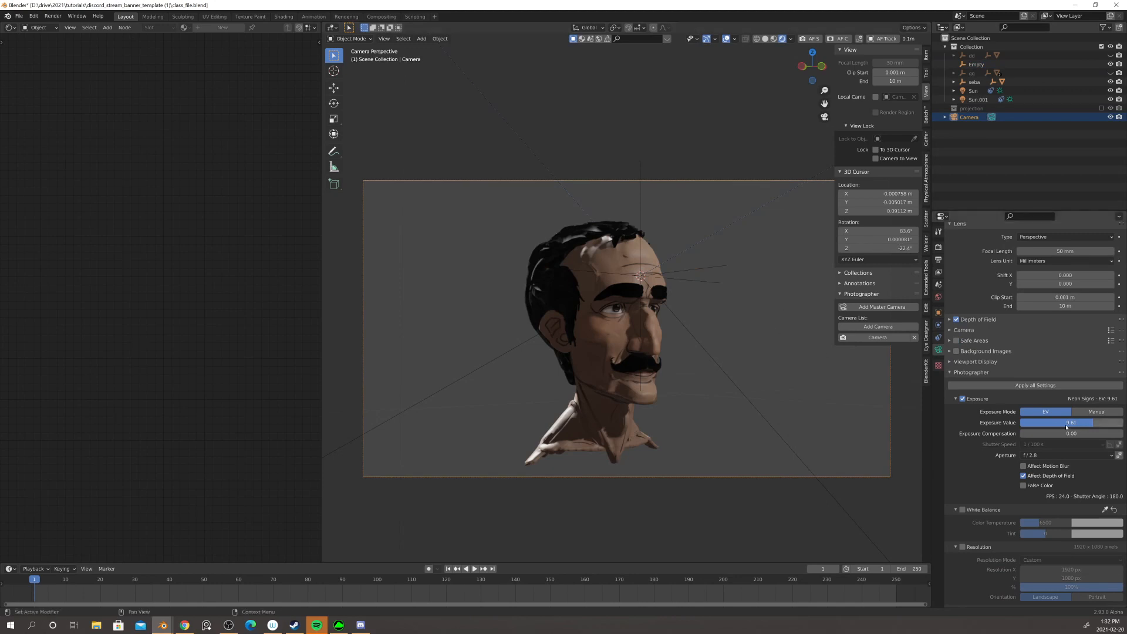
scroll(986, 460, "down", 2)
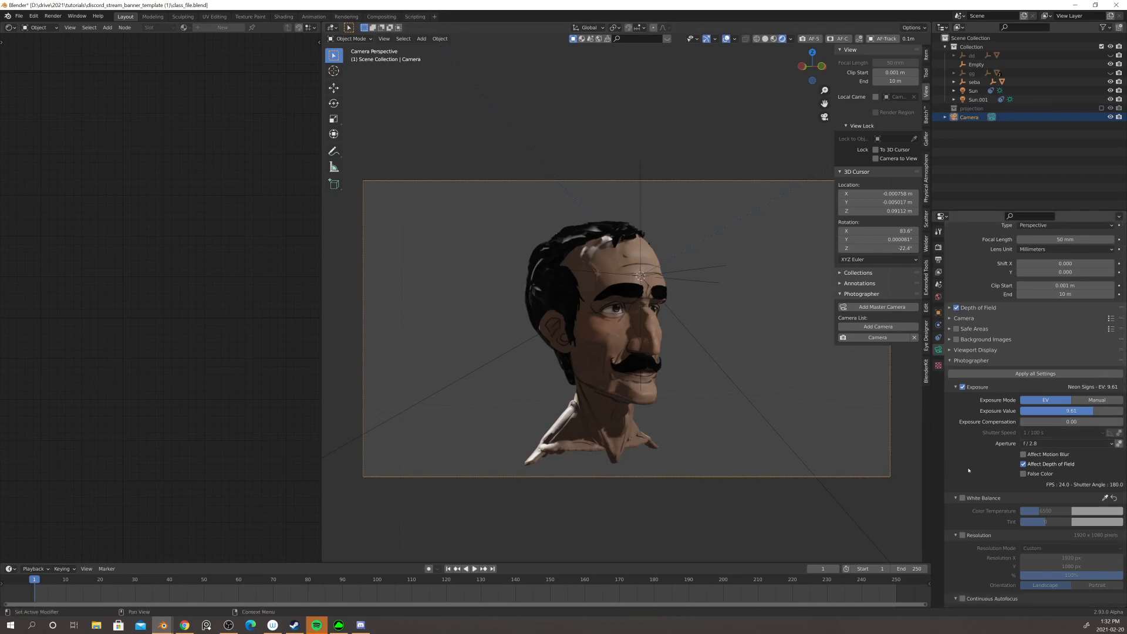
scroll(986, 449, "up", 1)
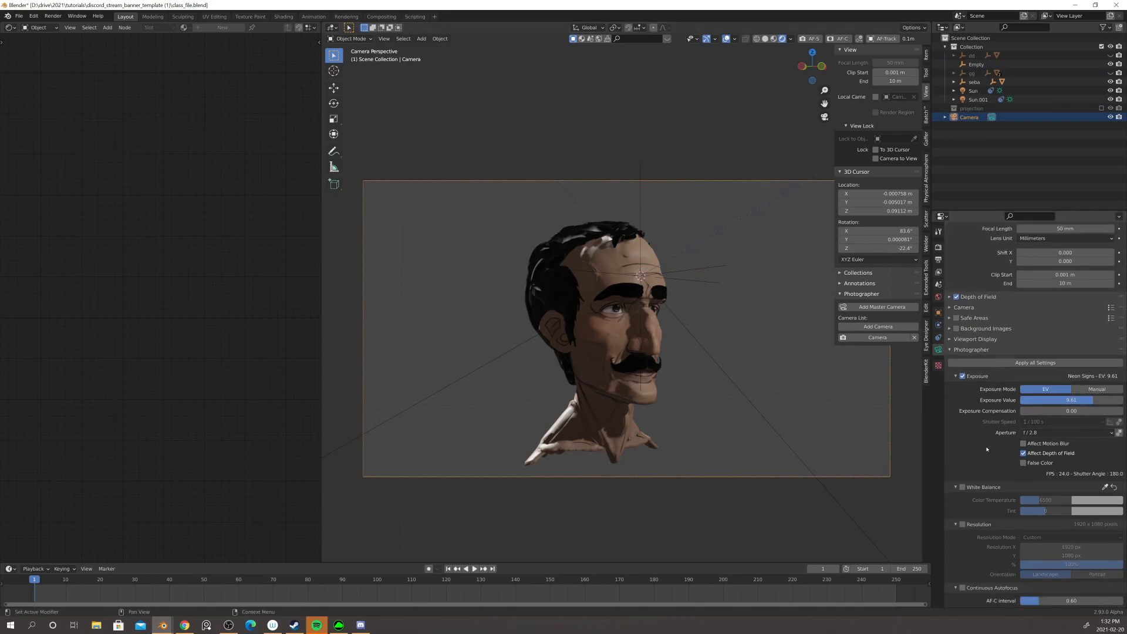
left_click(969, 350)
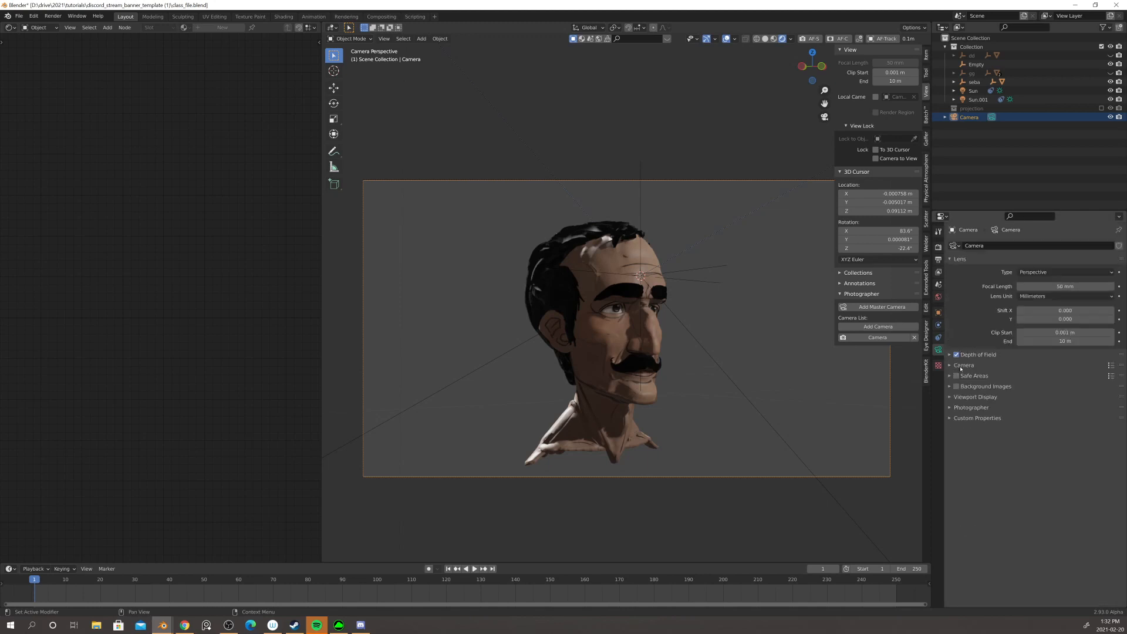
left_click(949, 355)
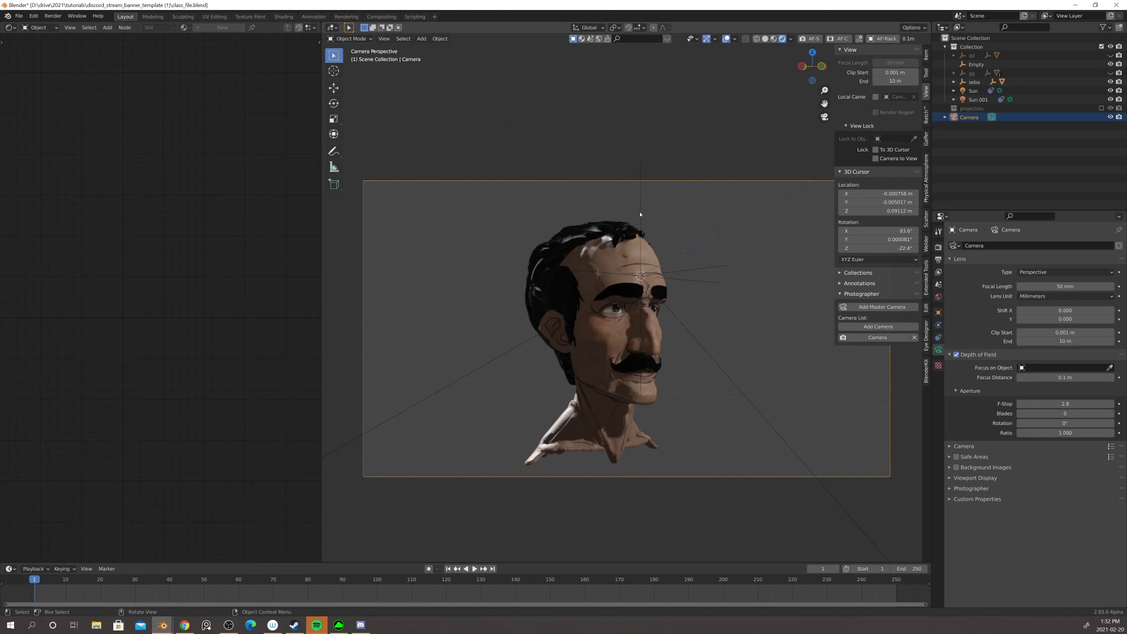
- Set the Empty in front of the forehead as the camera's depth of field focus object
left_click(1067, 369)
left_click(1062, 368)
scroll(1035, 461, "down", 2)
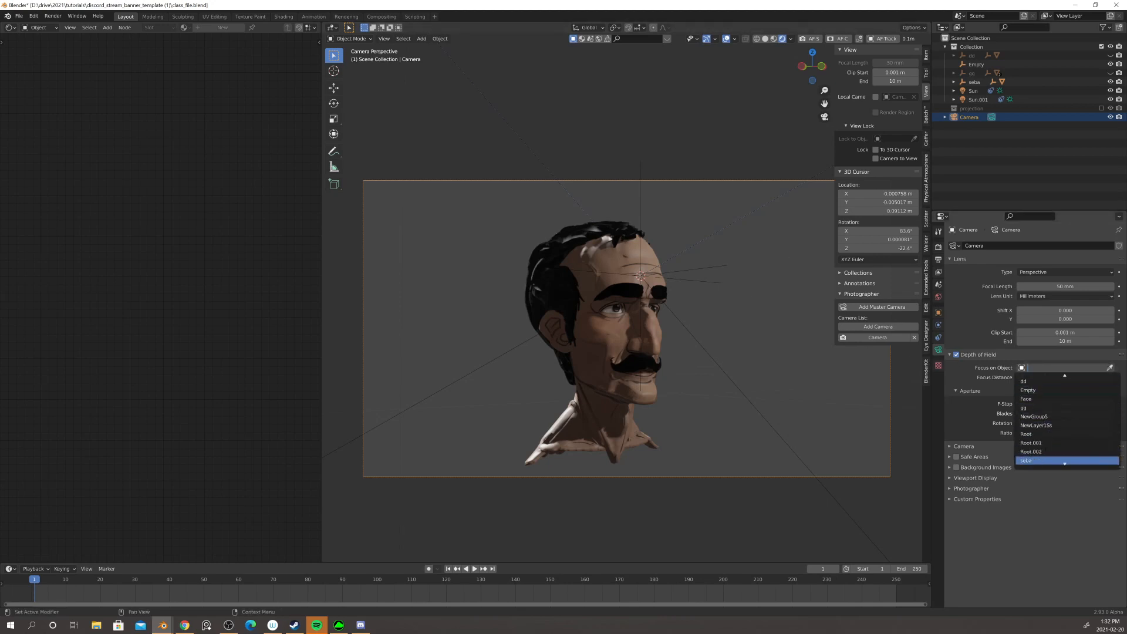
type("e")
left_click(1037, 382)
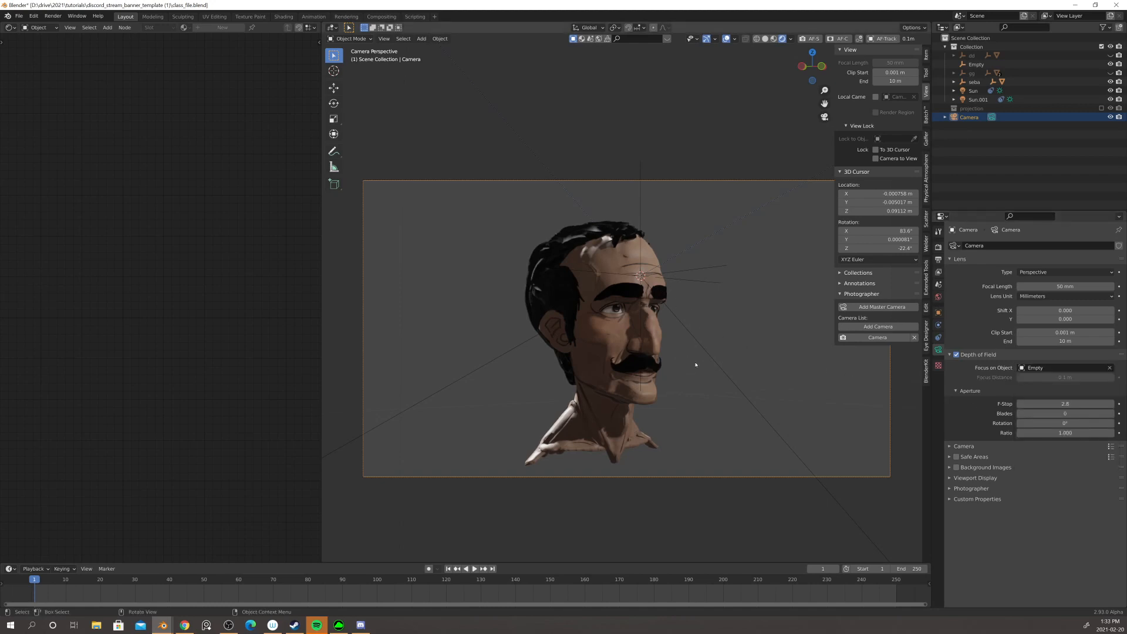
- Set the camera's f-stop to 0.3 and check the blur on the head
left_click(1077, 403)
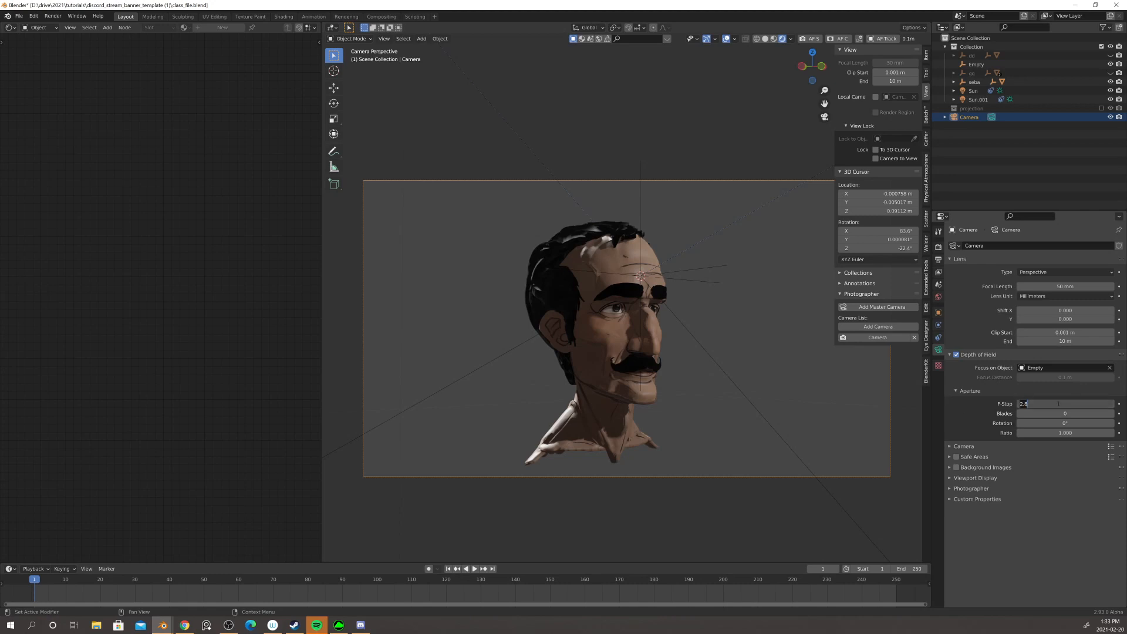
type("2")
key("Return")
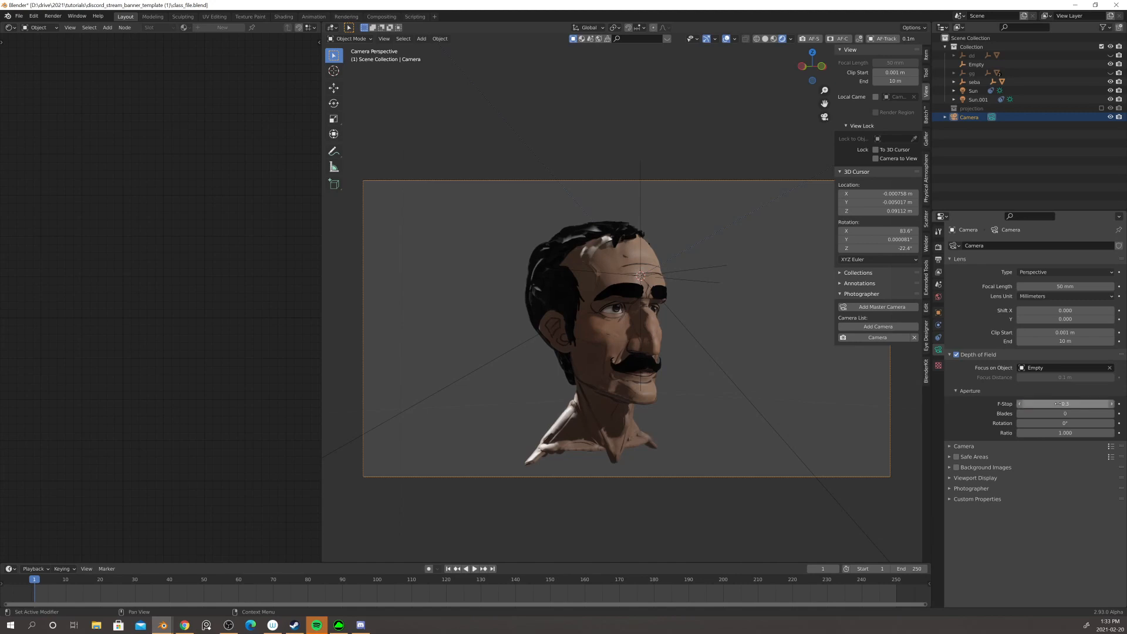
left_click(759, 327)
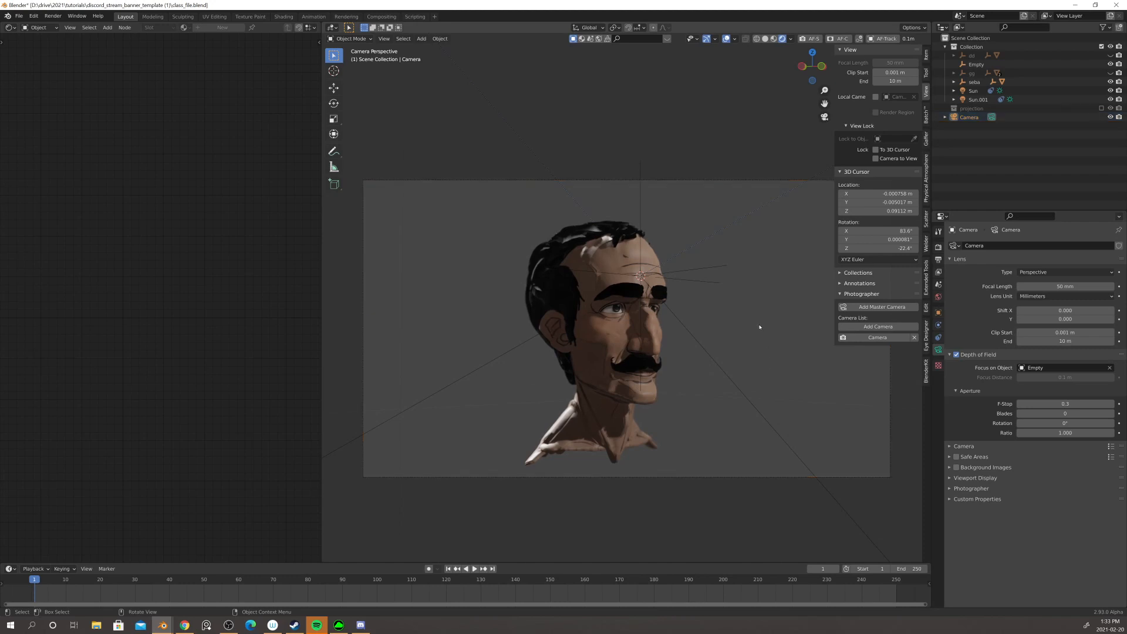
scroll(631, 357, "up", 1)
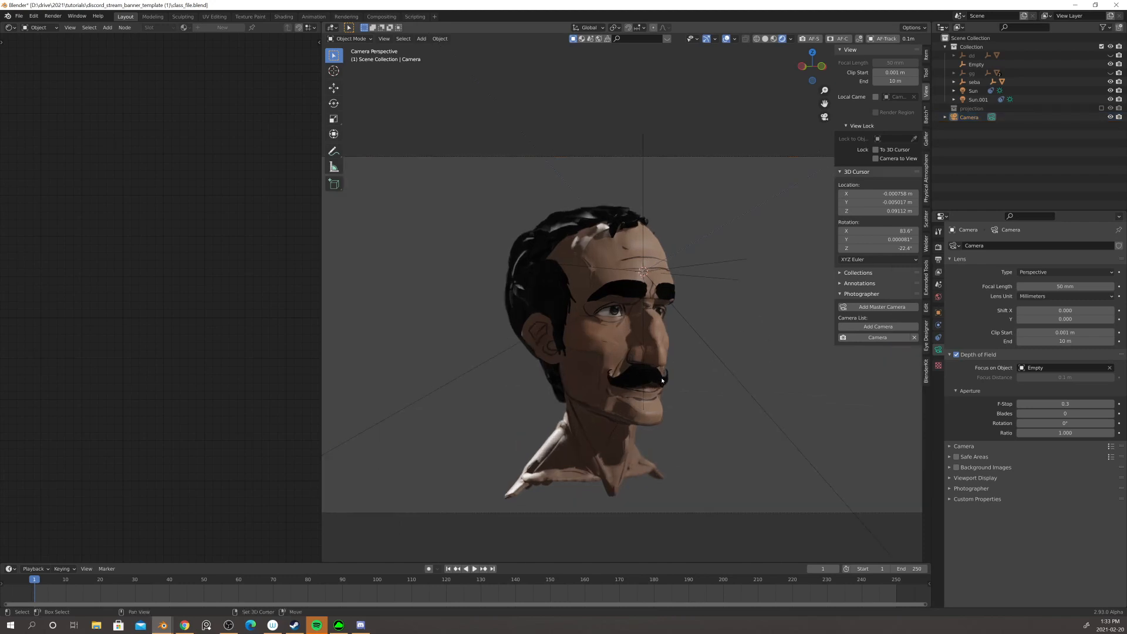
scroll(657, 376, "up", 2)
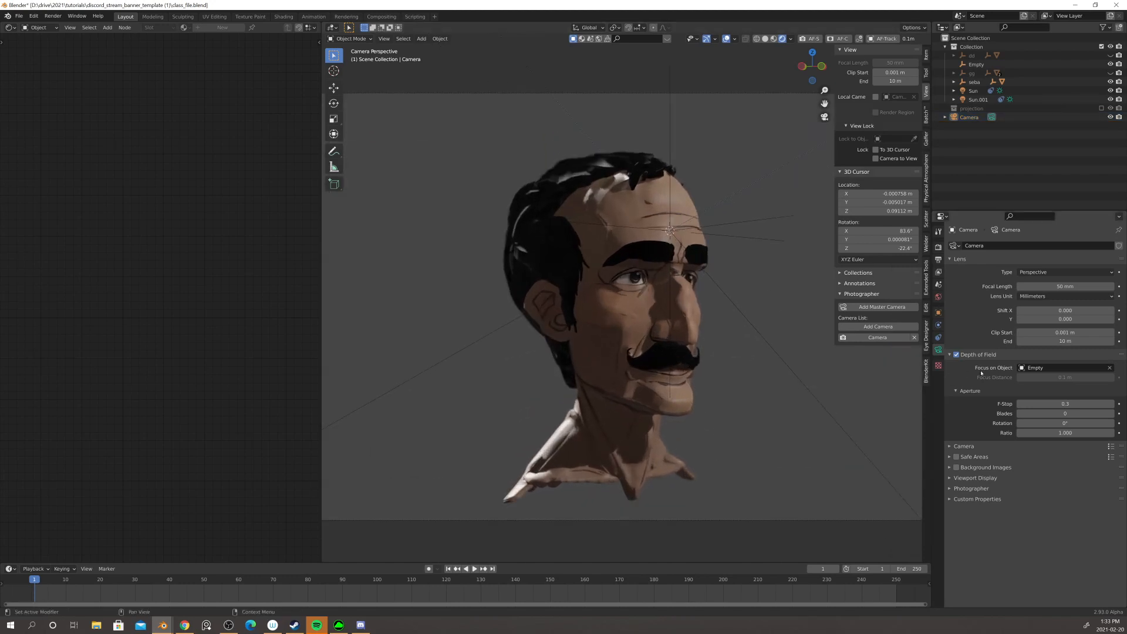
- Lower the camera's f-stop further to strengthen the blur away from the focus object
left_click(1055, 405)
type("14")
key("Return")
- Enable High Quality Slight Defocus in the Eevee depth of field render settings and check the head in the camera frame
left_click(938, 246)
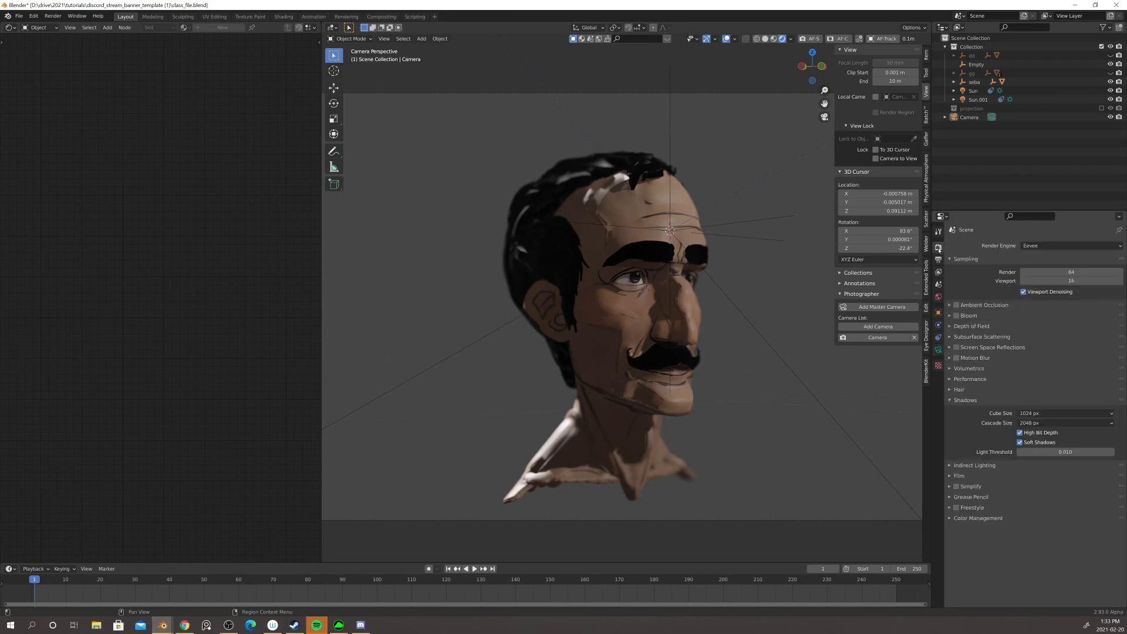
left_click(951, 326)
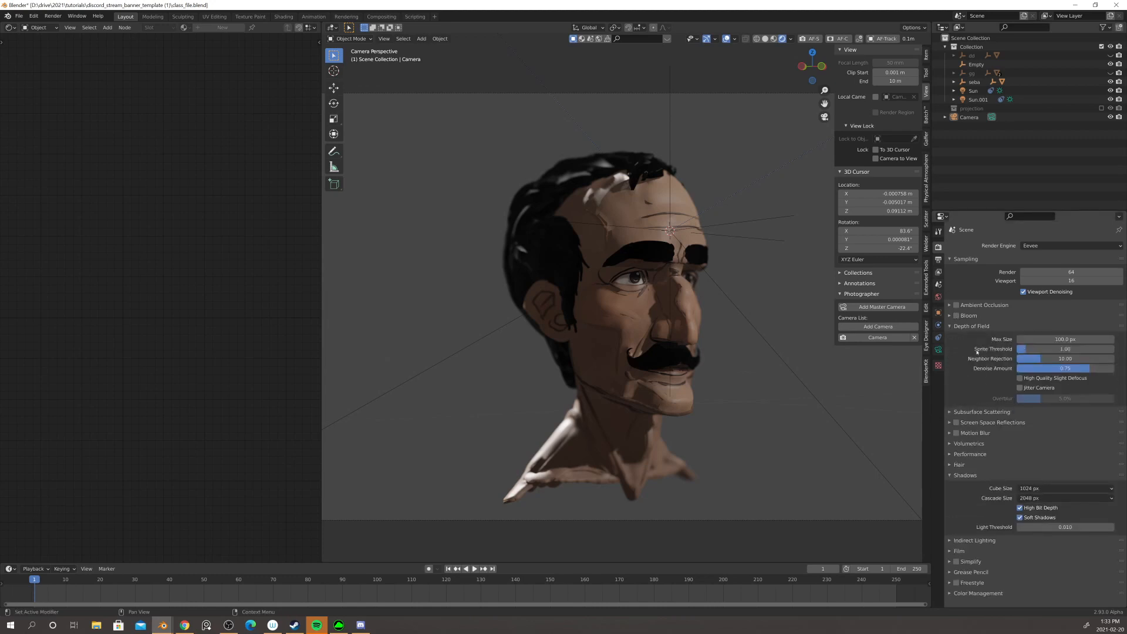
left_click(1041, 378)
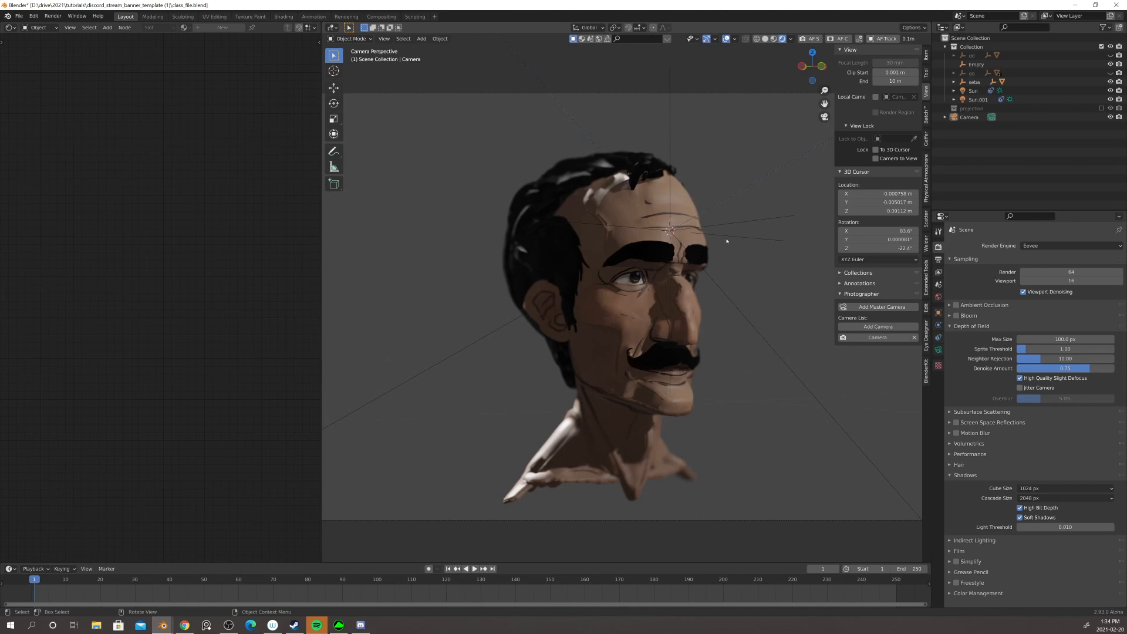
left_click(727, 241)
scroll(716, 258, "down", 2)
scroll(707, 272, "up", 1)
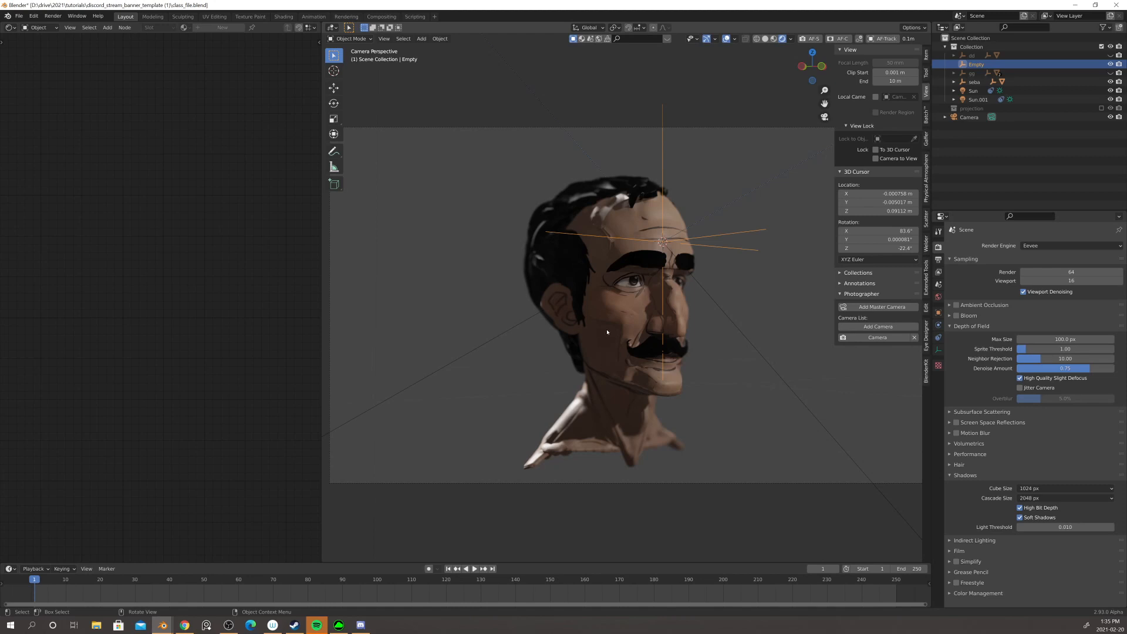
- Move the duplicated sun light Sun.001 to several positions around the head, ending above and behind it in the camera view
middle_click_drag(607, 332, 569, 290)
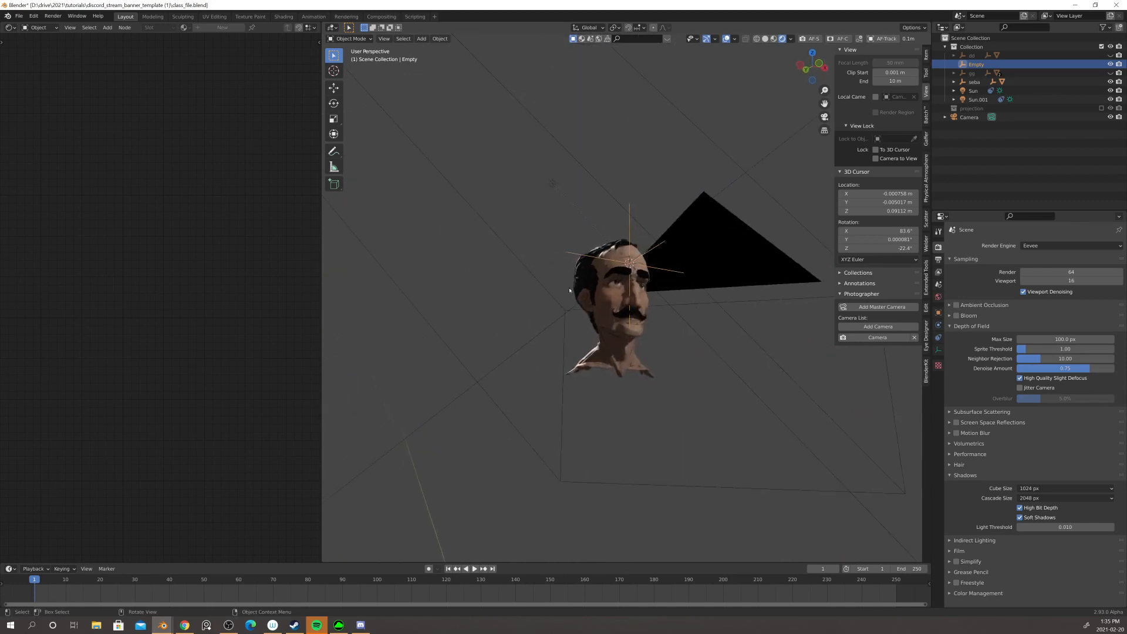
left_click(551, 184)
middle_click_drag(563, 196, 568, 269)
key("g")
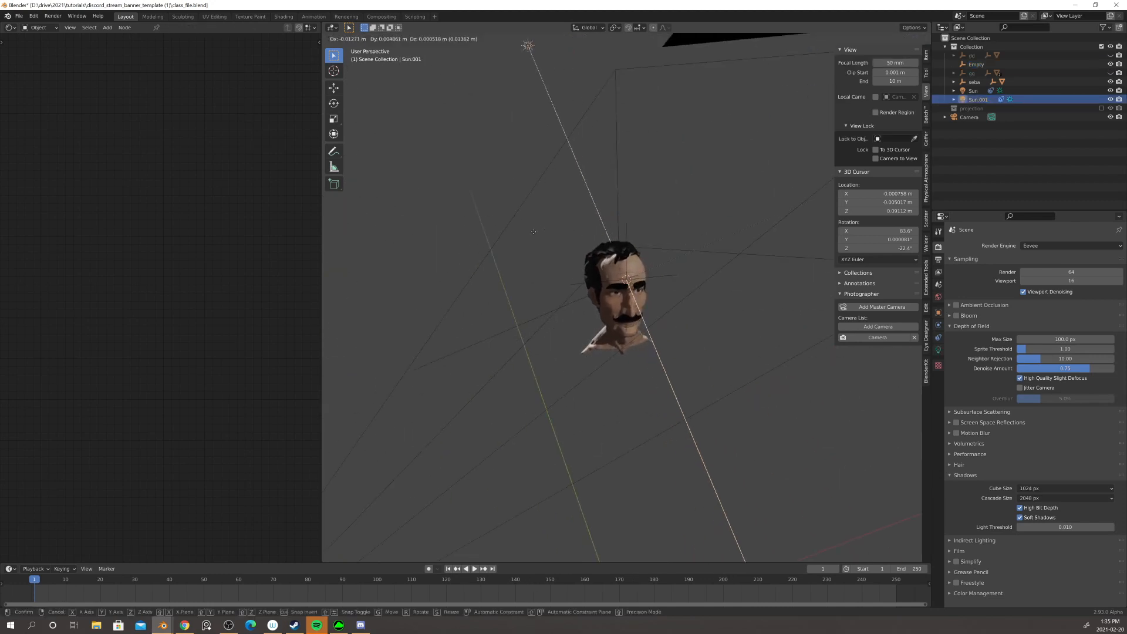
left_click(493, 237)
key("KP_0")
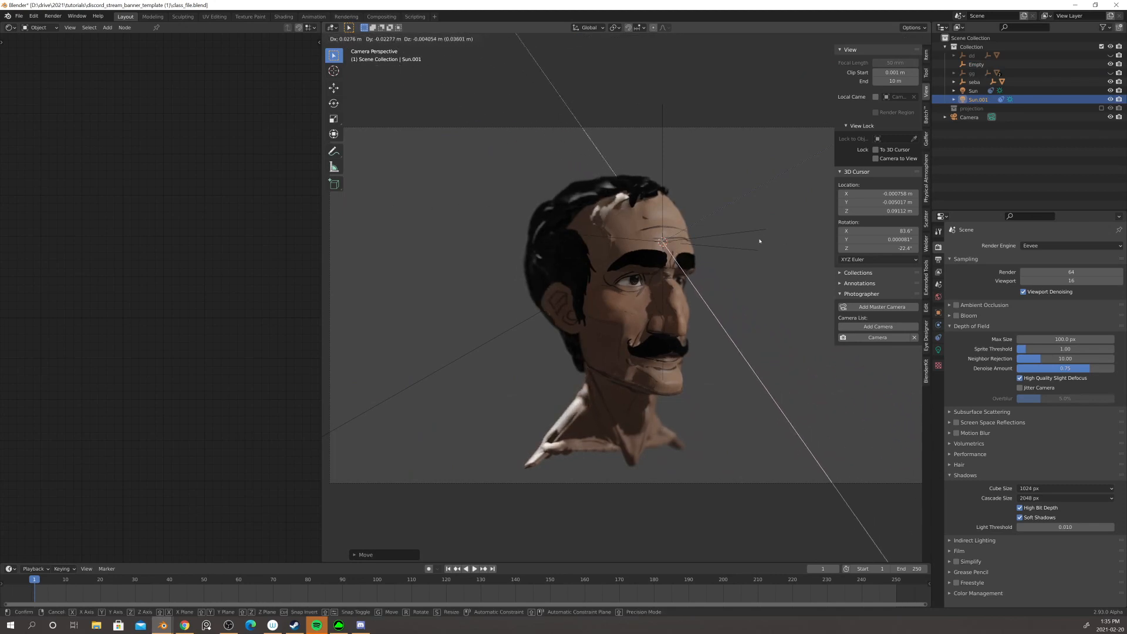
key("g")
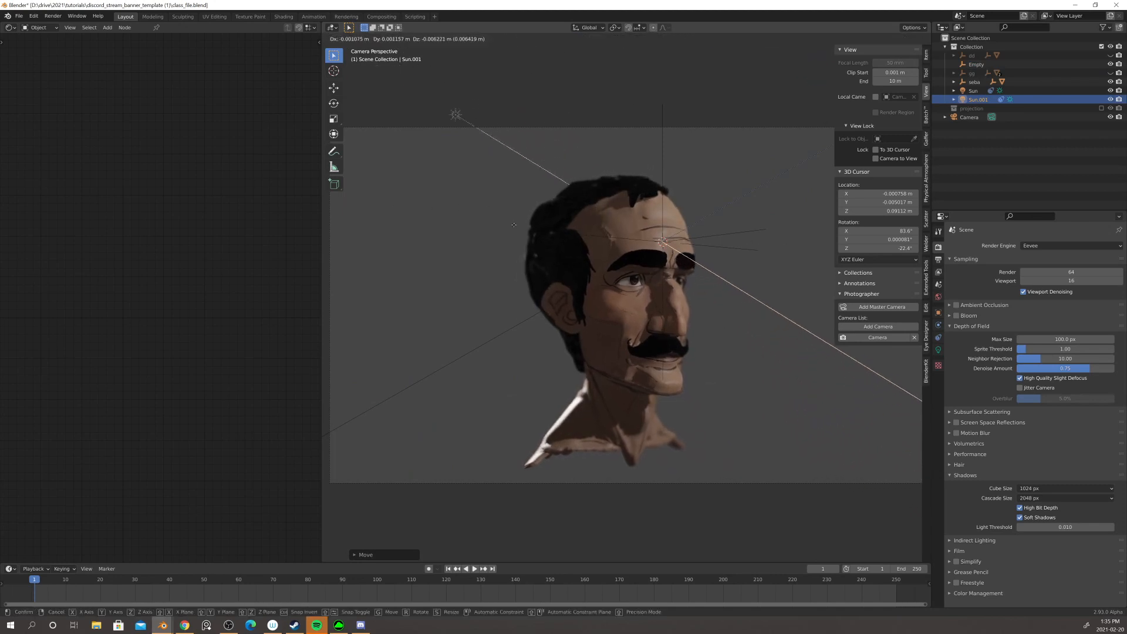
left_click(397, 120)
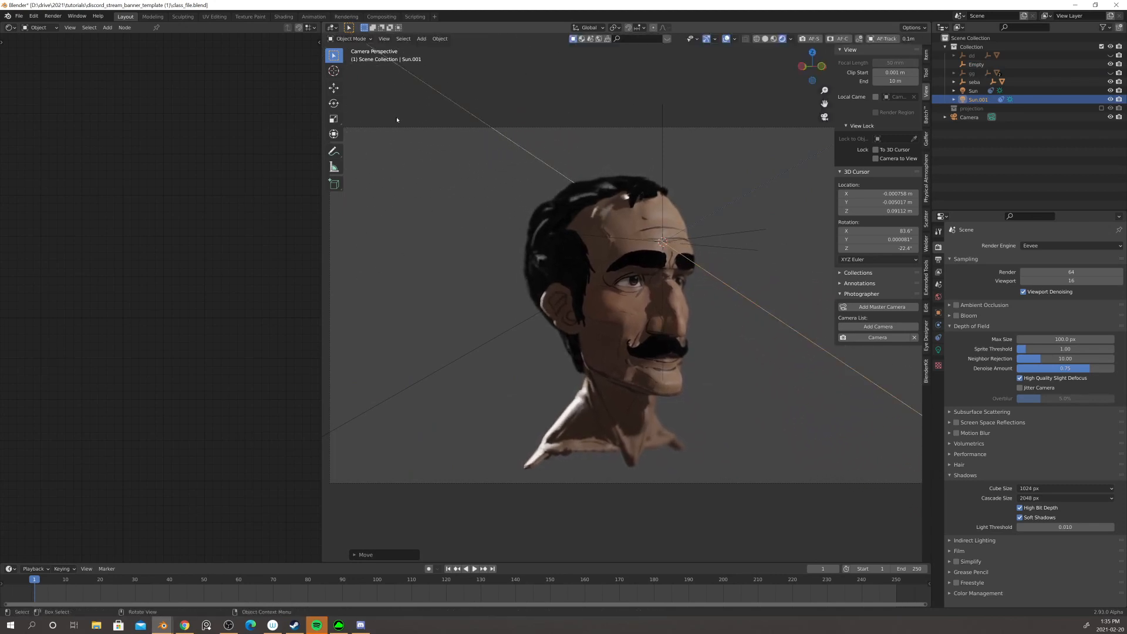
- Move Sun.001 to the upper right of the head in the camera view so it lights the face side, and deselect it
key("g")
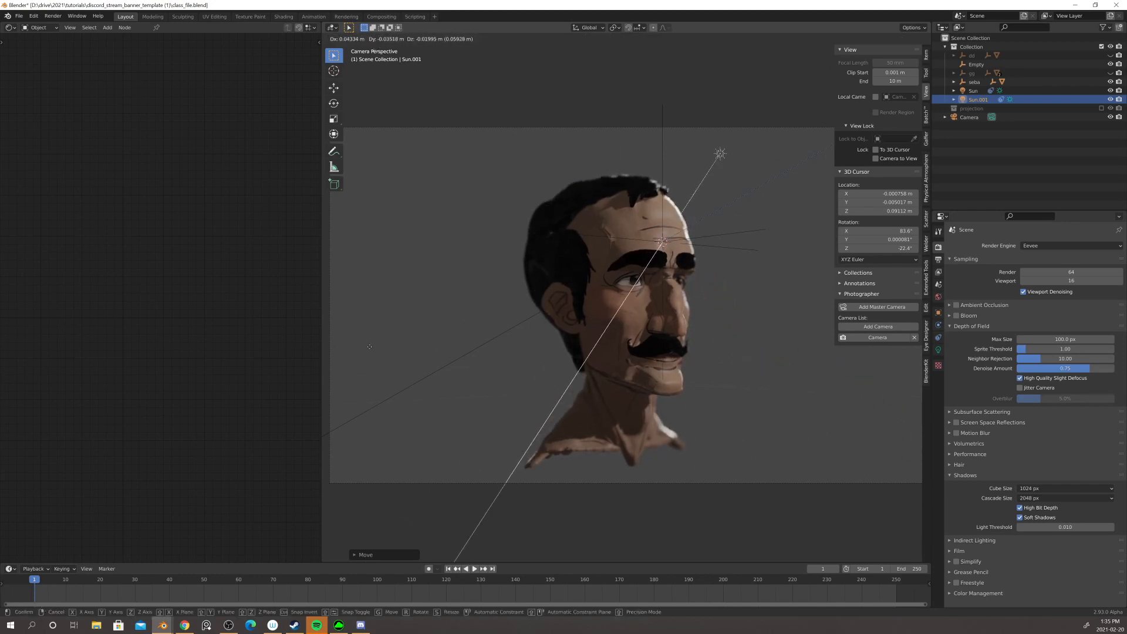
left_click(380, 346)
key("g")
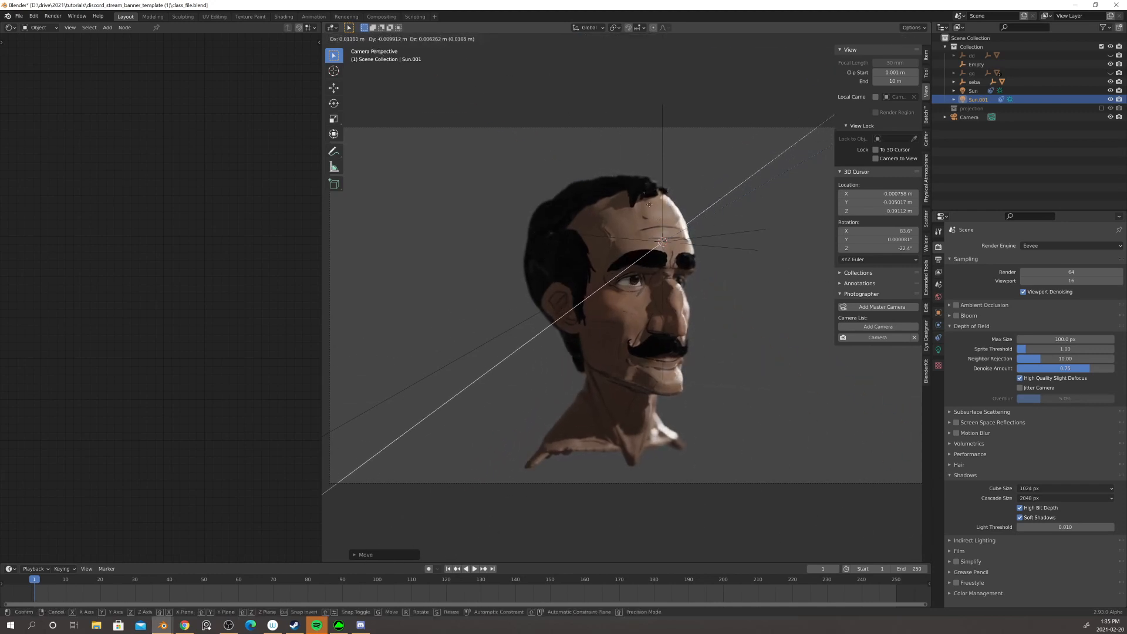
left_click(625, 202)
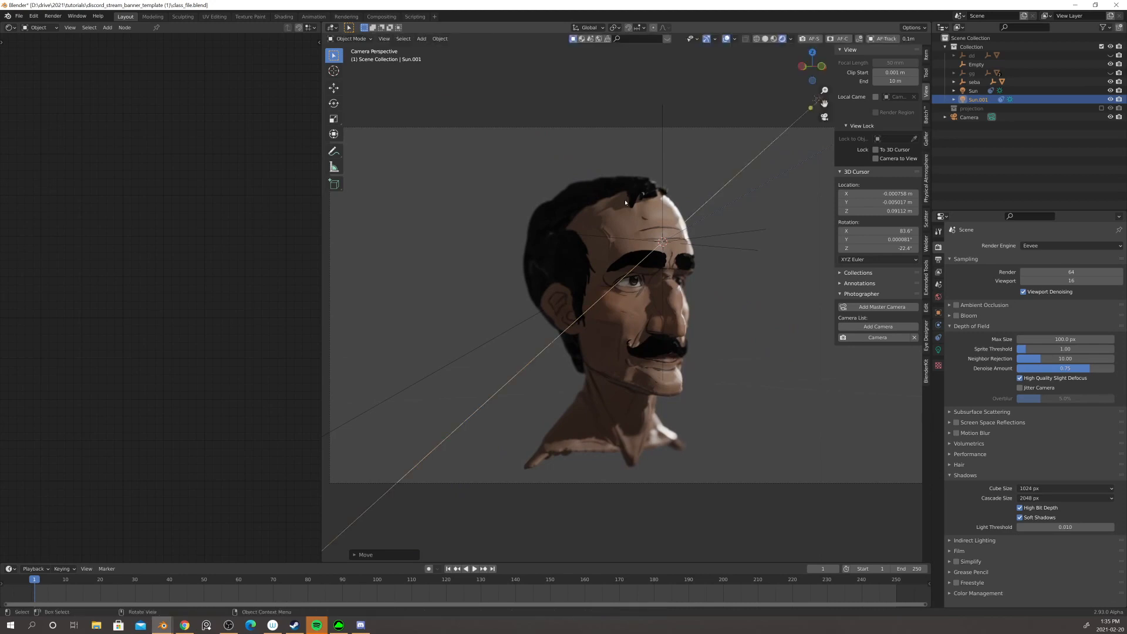
left_click(714, 314)
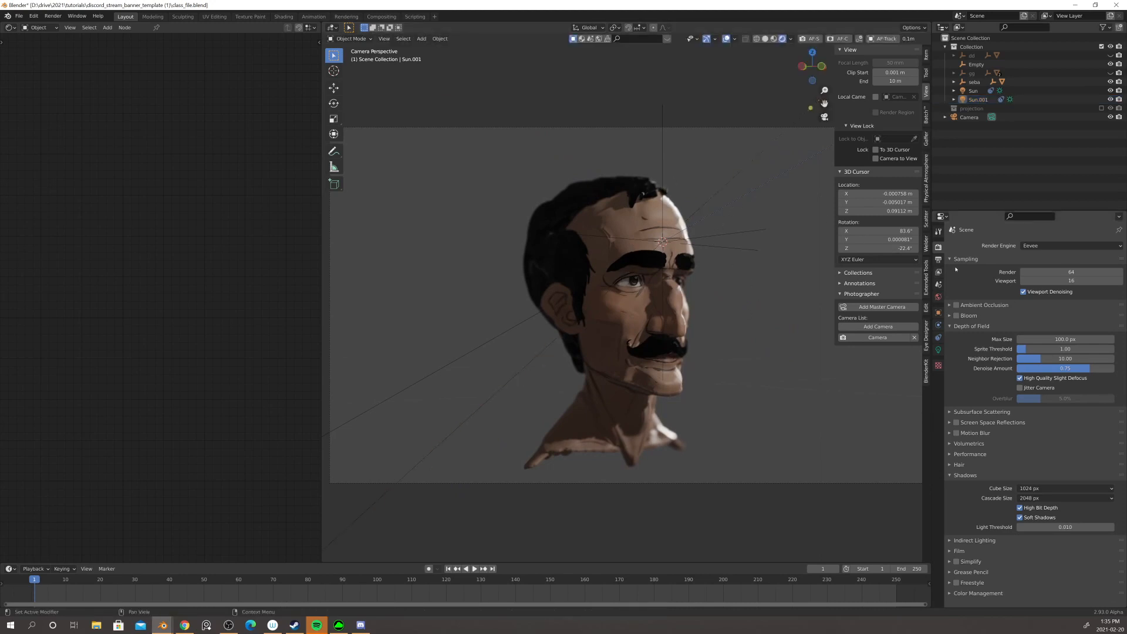
- Enable Bloom in the Eevee render settings and check the head's highlights up close in the camera frame
left_click(963, 318)
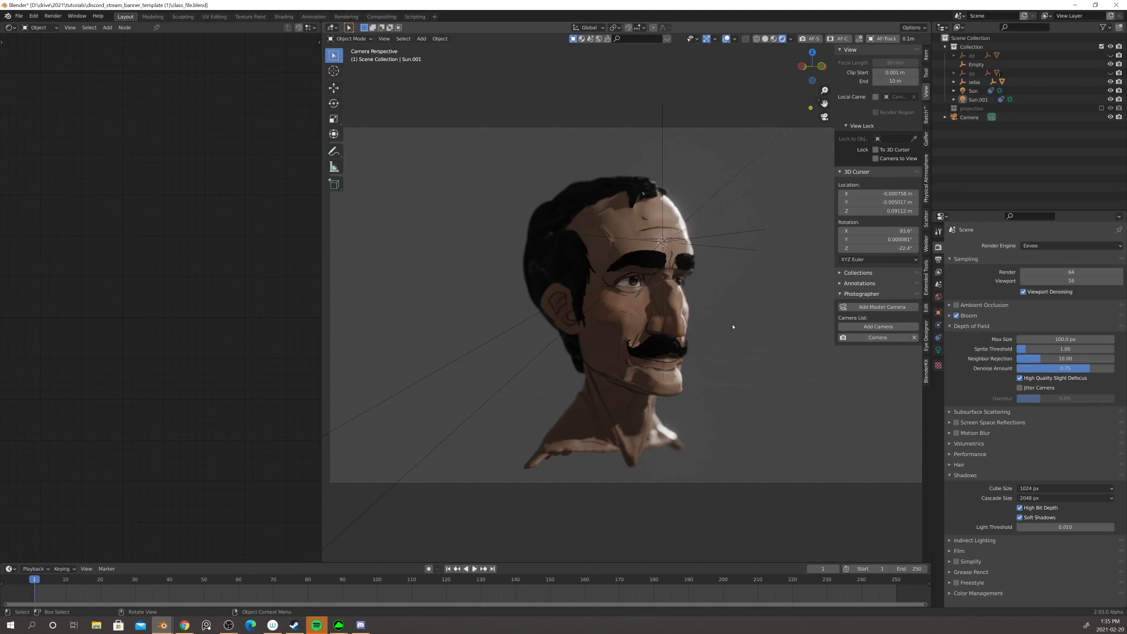
scroll(737, 325, "up", 3)
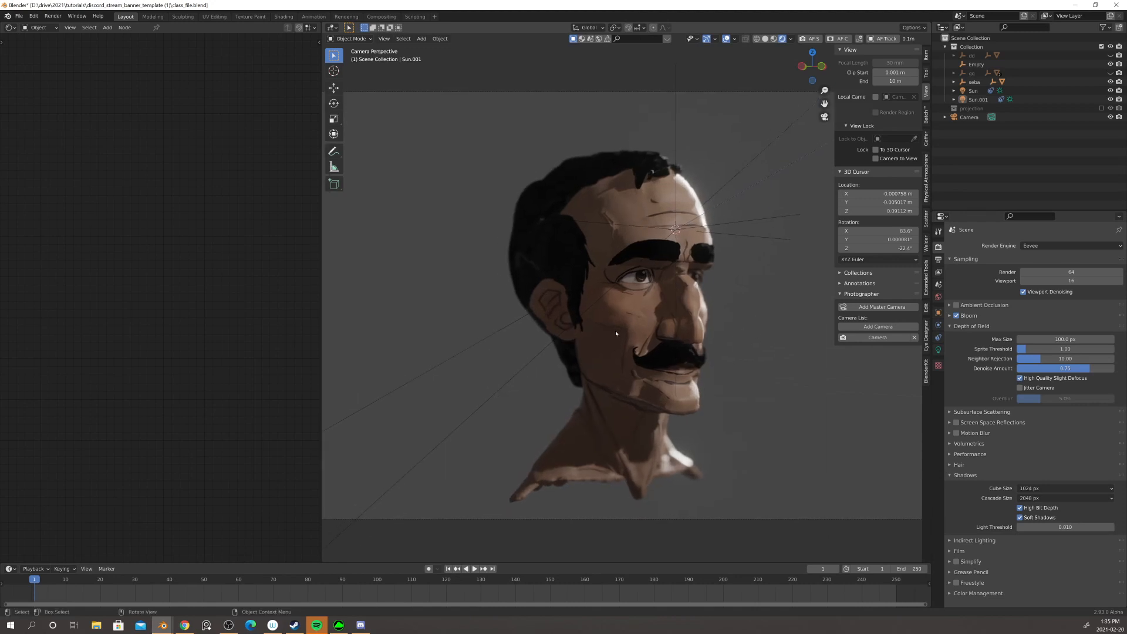
- Select the head and move its material's Attribute node farther from the Principled BSDF to make room between them
left_click(627, 317)
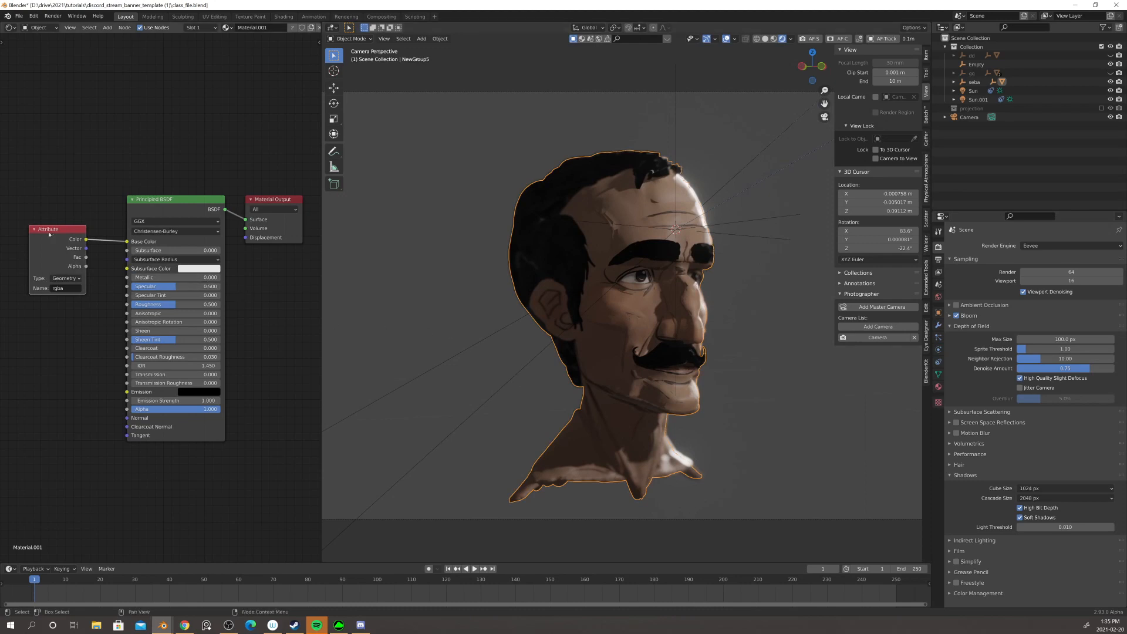
left_click_drag(51, 235, 0, 229)
middle_click_drag(260, 305, 275, 293)
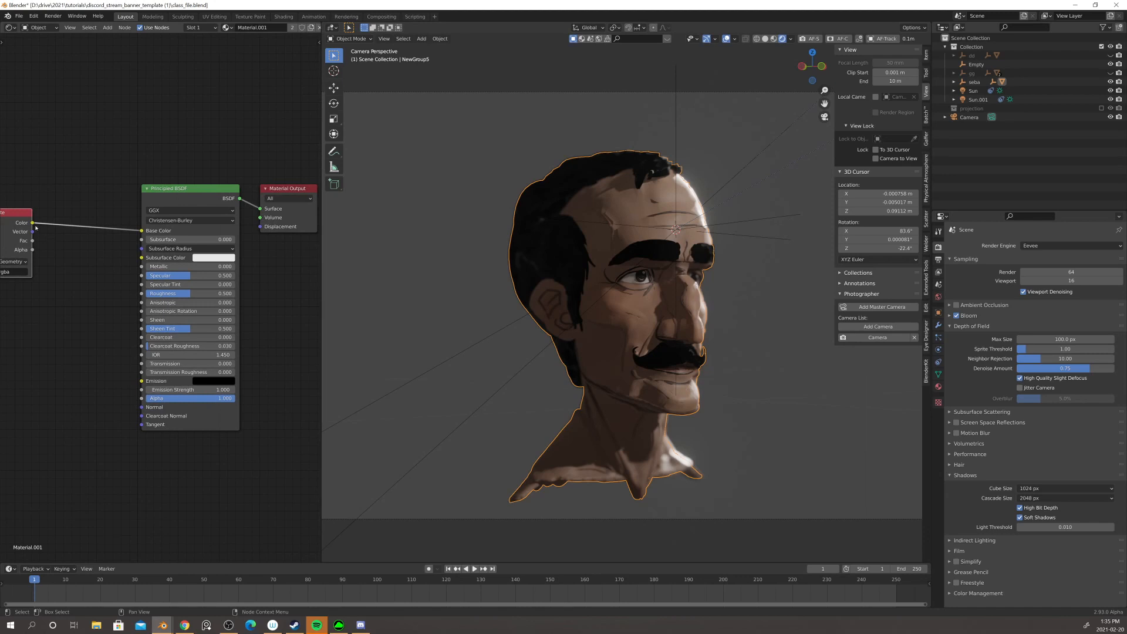
middle_click_drag(70, 254, 123, 254)
left_click_drag(70, 224, 61, 222)
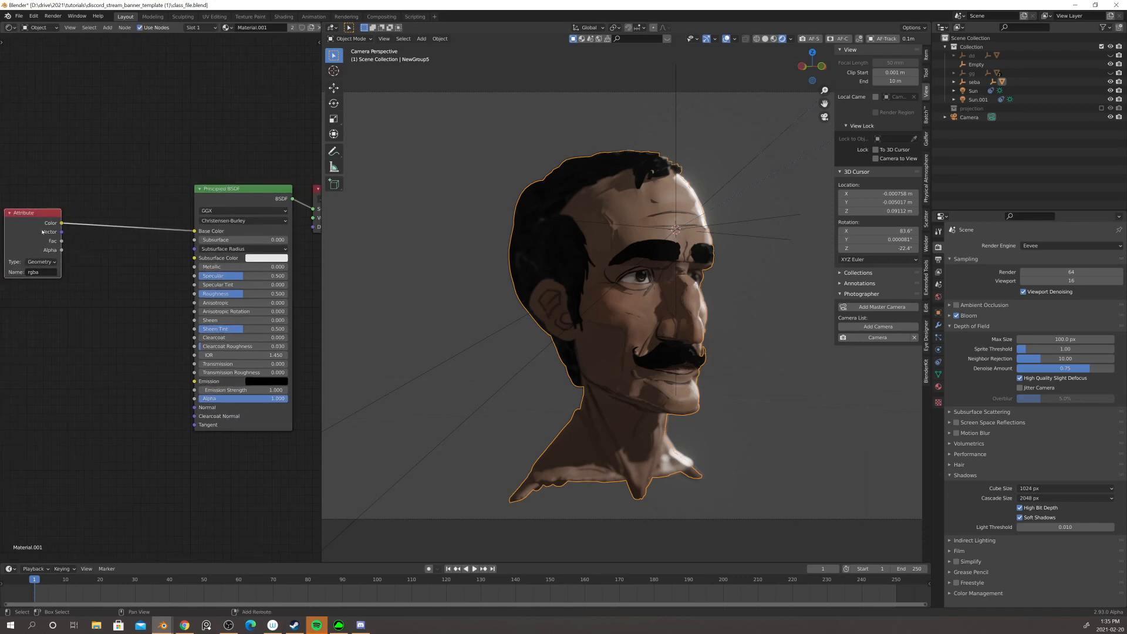
- Add an RGB Curves node, feeding it the Attribute node's Color and linking its output to the Principled BSDF's Subsurface Color
key("shift+a")
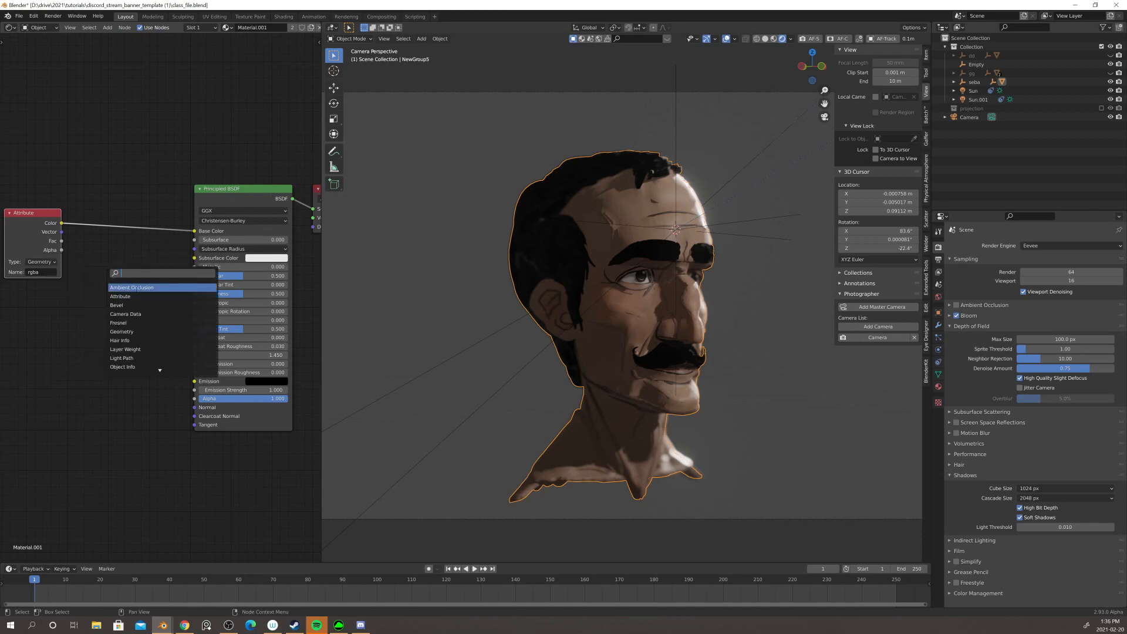
type("cur")
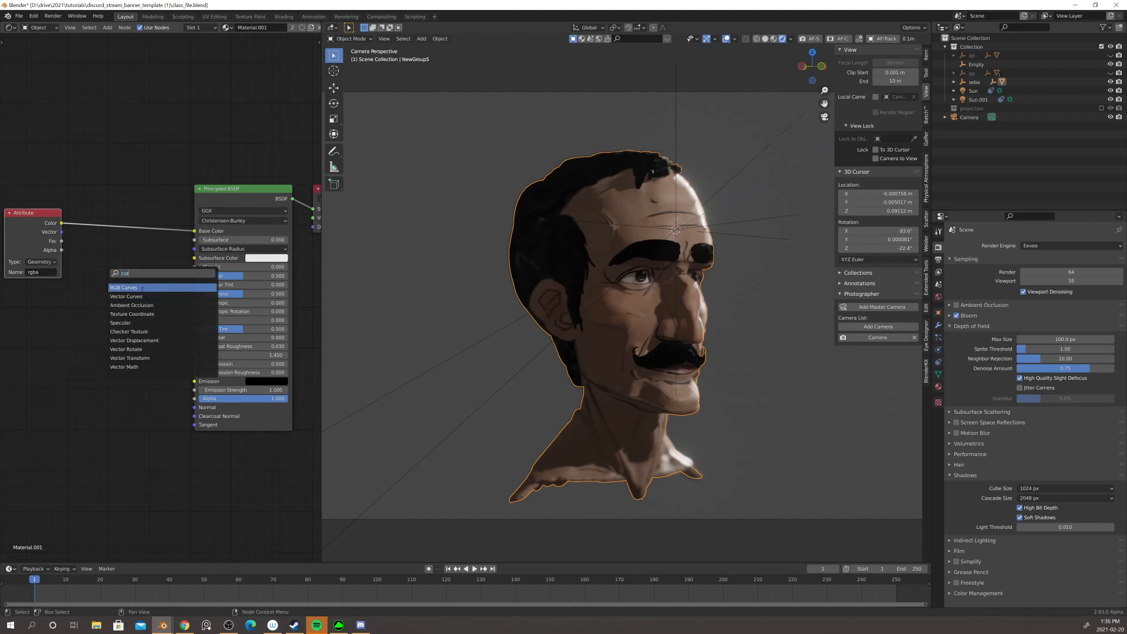
key("Return")
left_click(117, 269)
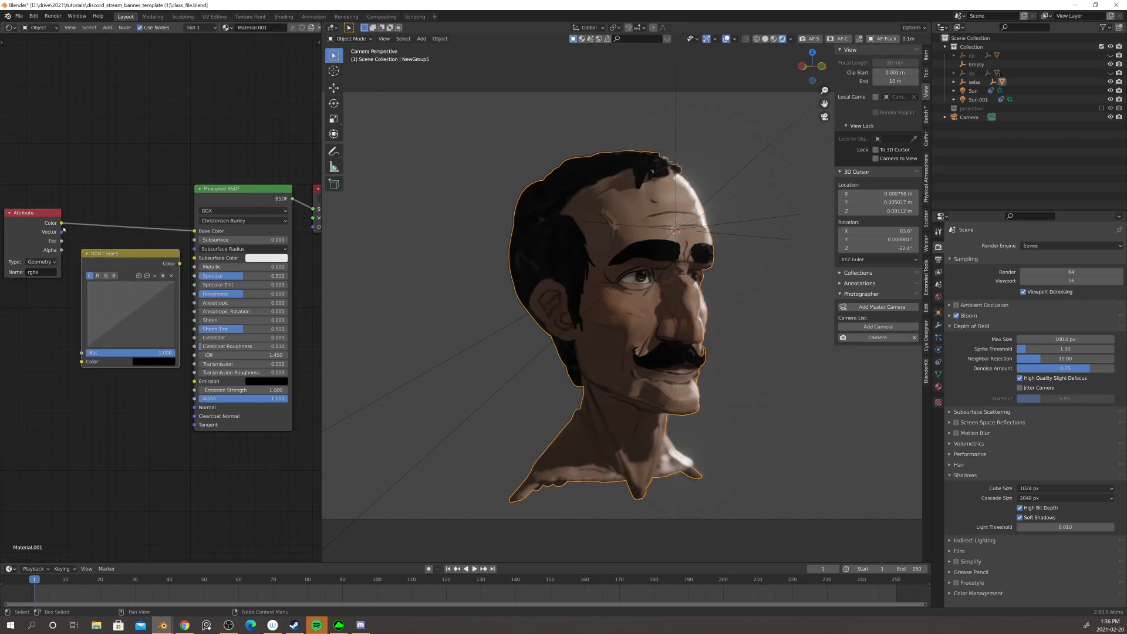
left_click_drag(62, 223, 82, 362)
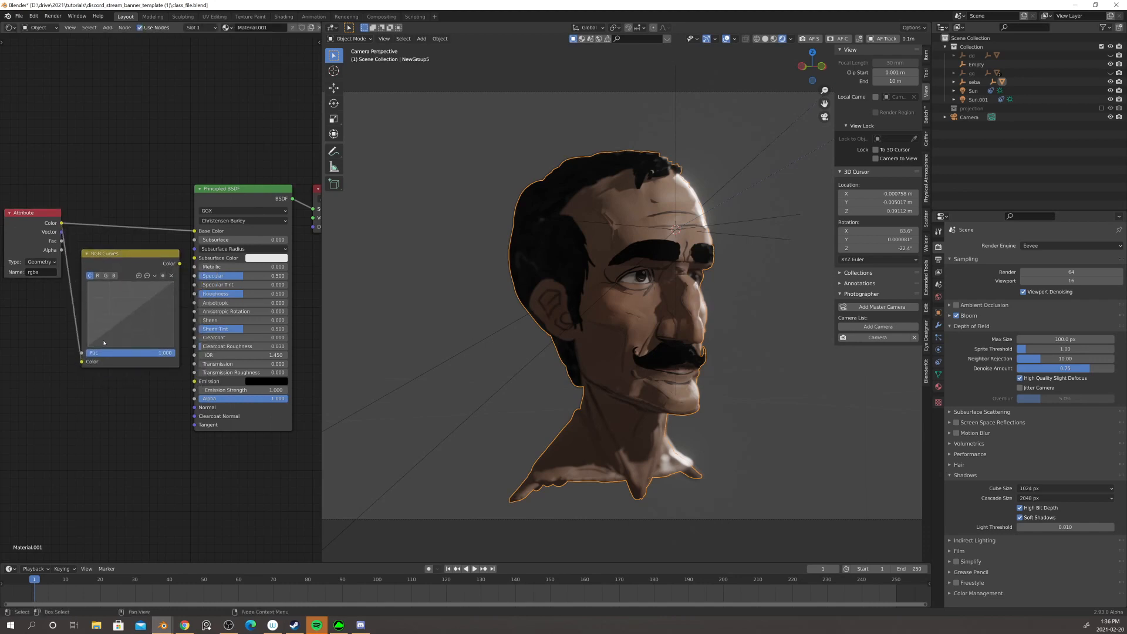
left_click_drag(179, 264, 195, 258)
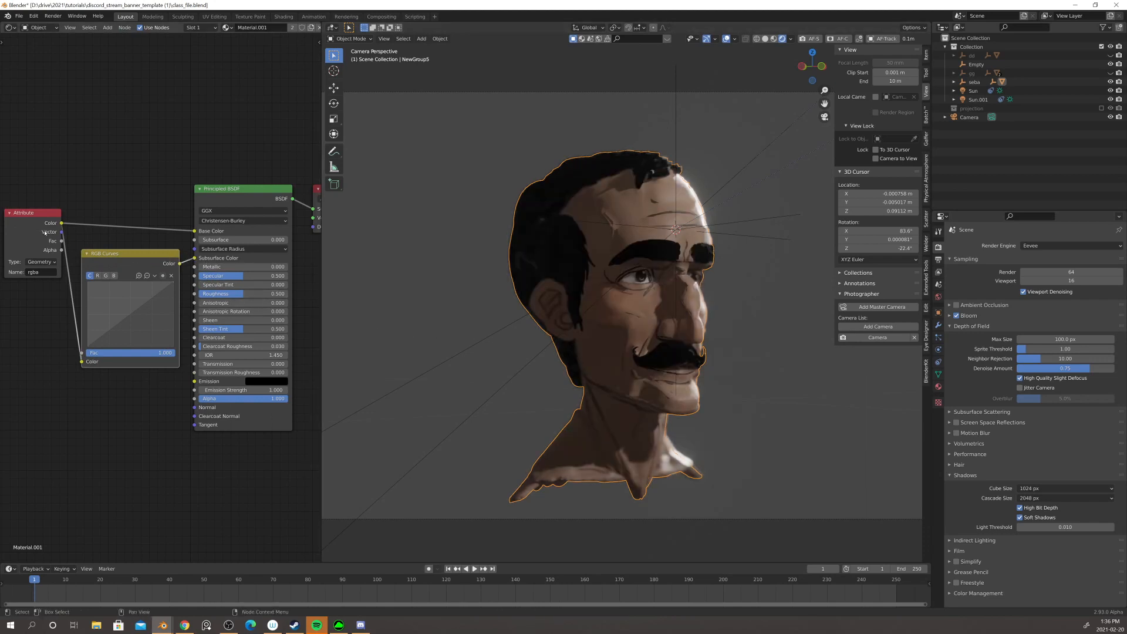
- Set the Principled BSDF's Subsurface to 0.152 and edit its three Subsurface Radius values together
left_click_drag(204, 240, 212, 240)
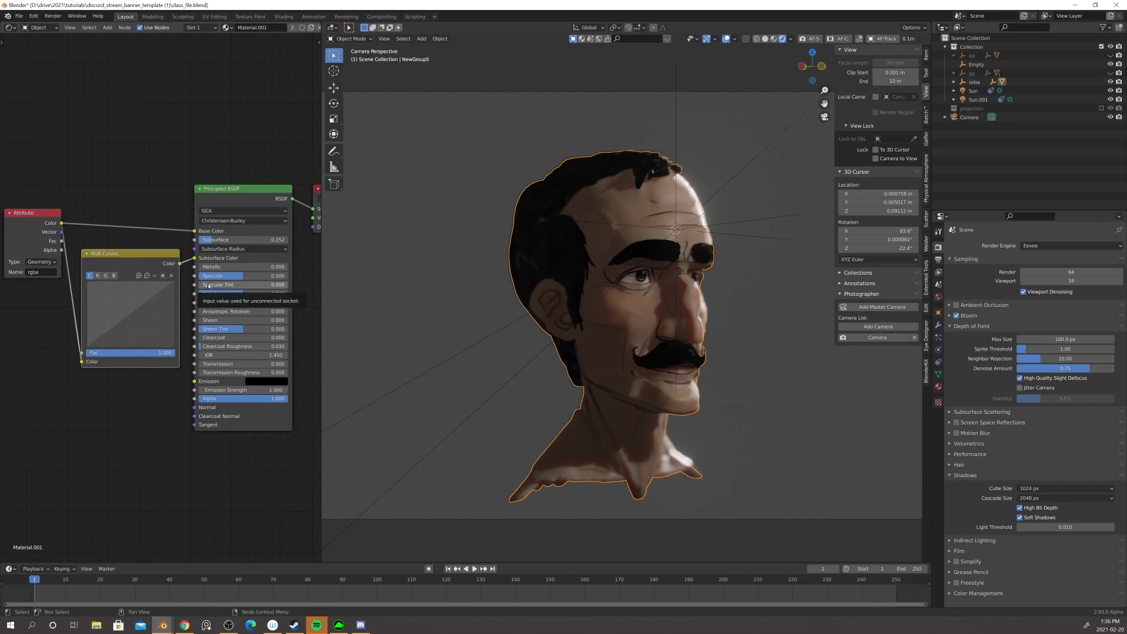
left_click(251, 251)
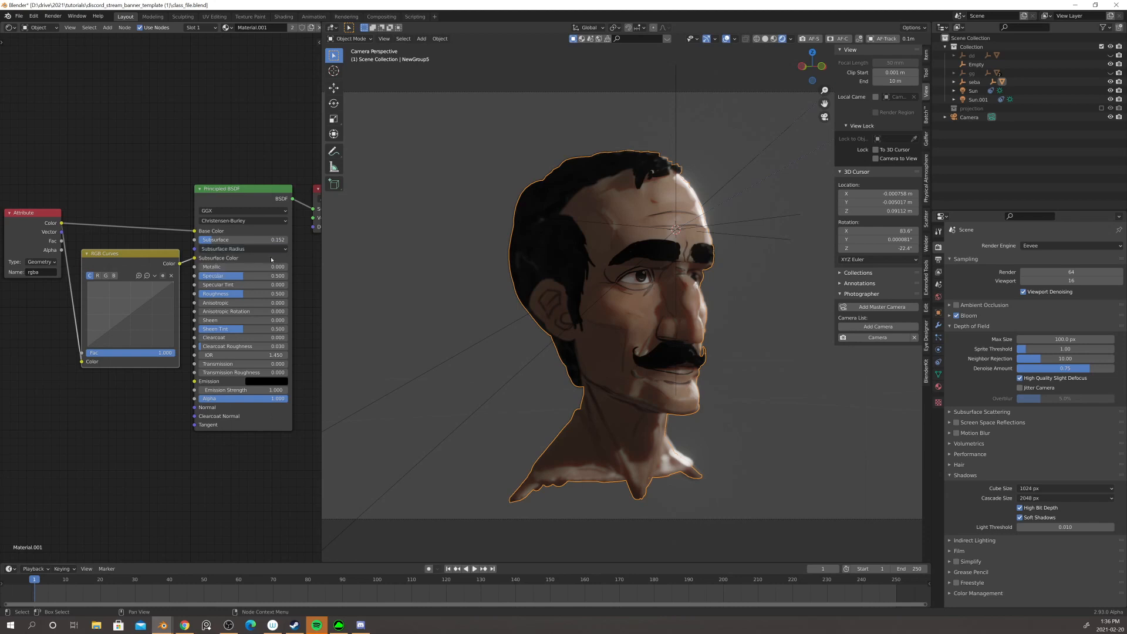
left_click(264, 249)
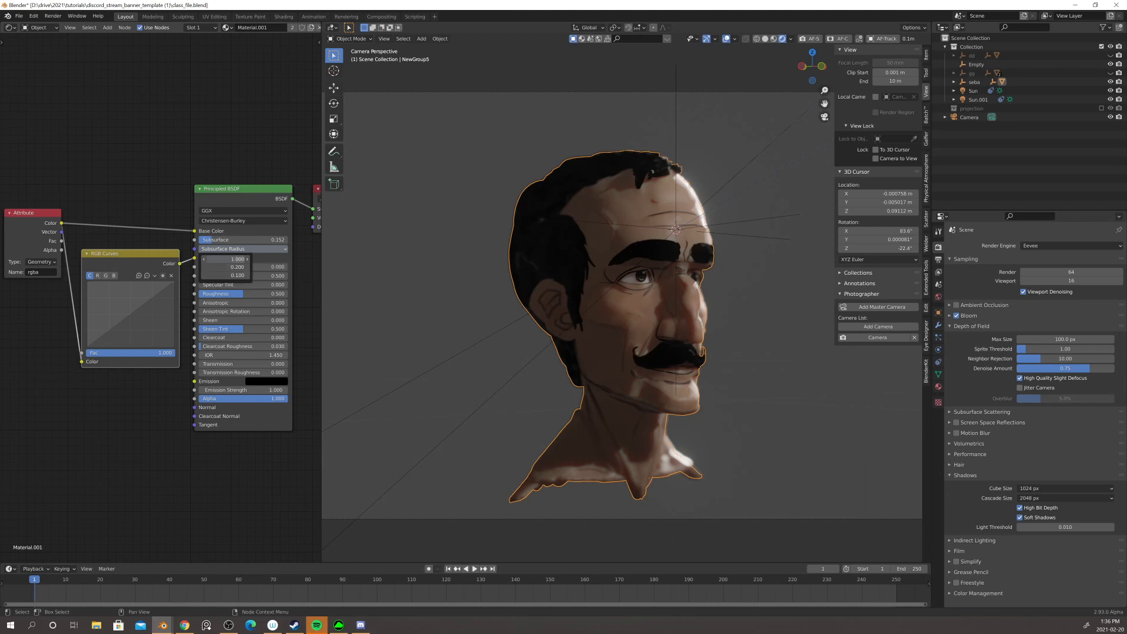
left_click_drag(234, 259, 234, 275)
key("Return")
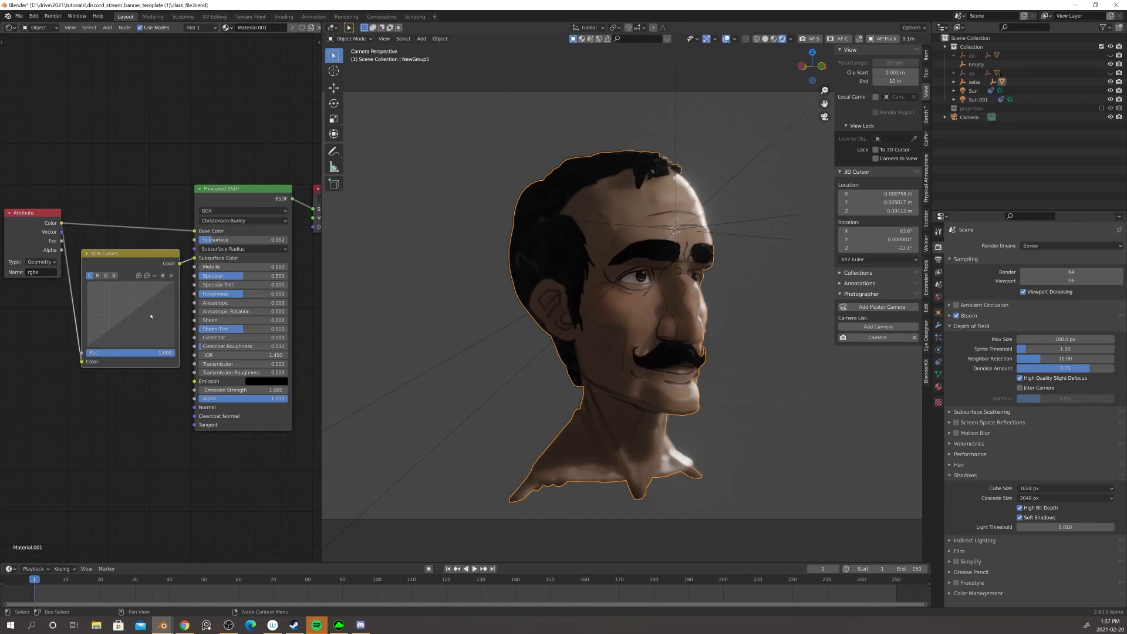
- Shift the RGB Curves node slightly away from the Principled BSDF and add a curve point at about X 0.536, Y 0.417
left_click_drag(121, 256, 117, 255)
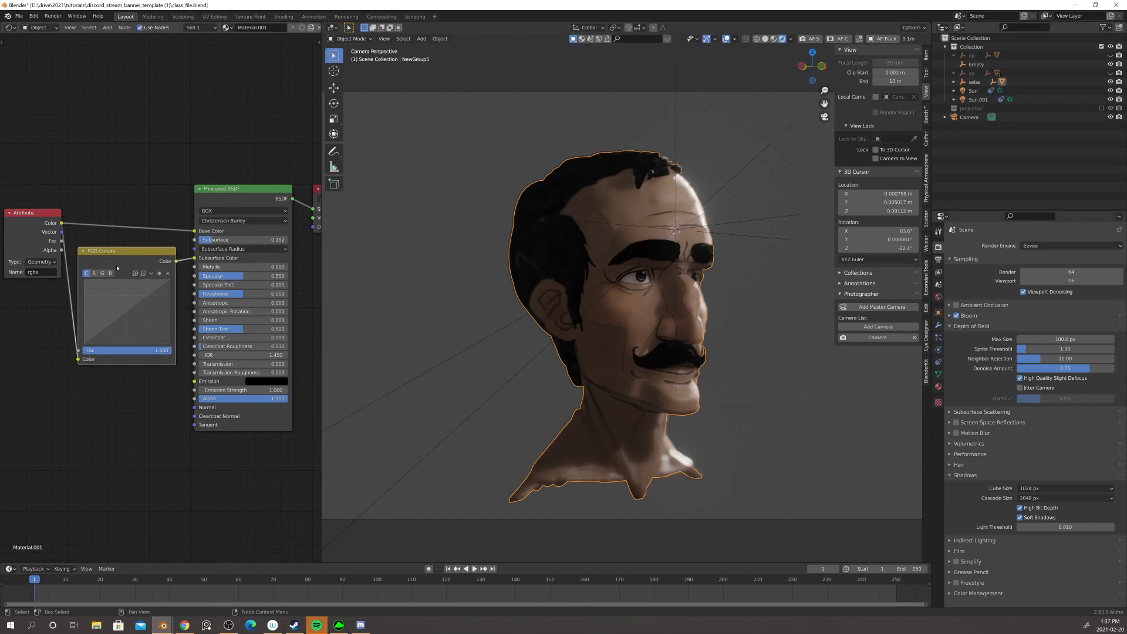
left_click(126, 315)
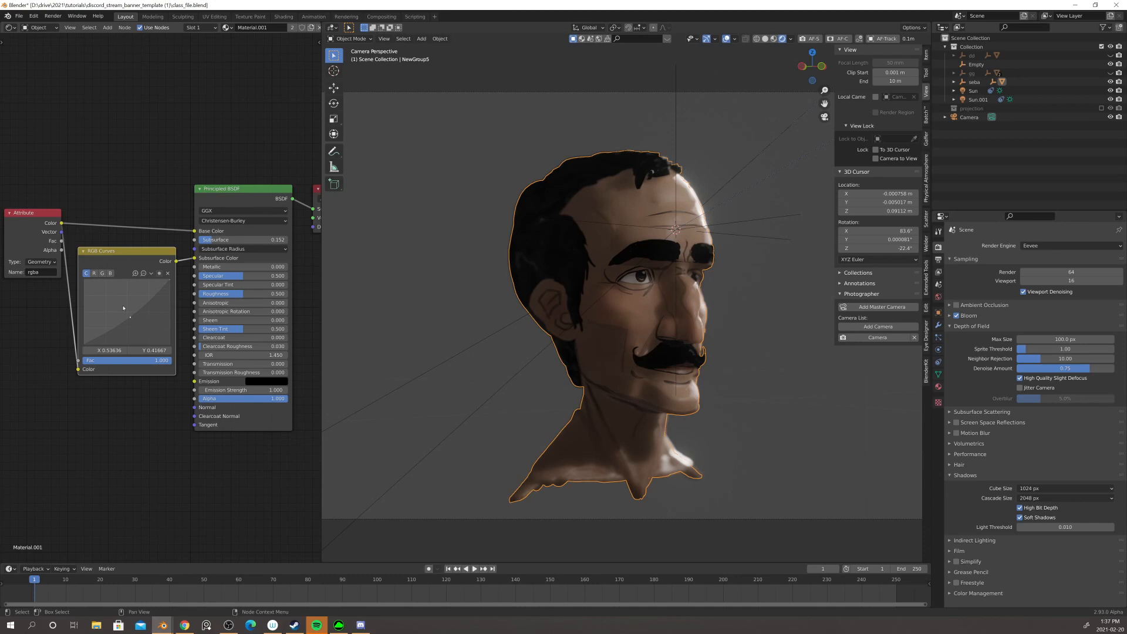
- Add a midpoint to the RGB Curves node's red channel and raise it to about X 0.45, Y 0.63
left_click(95, 273)
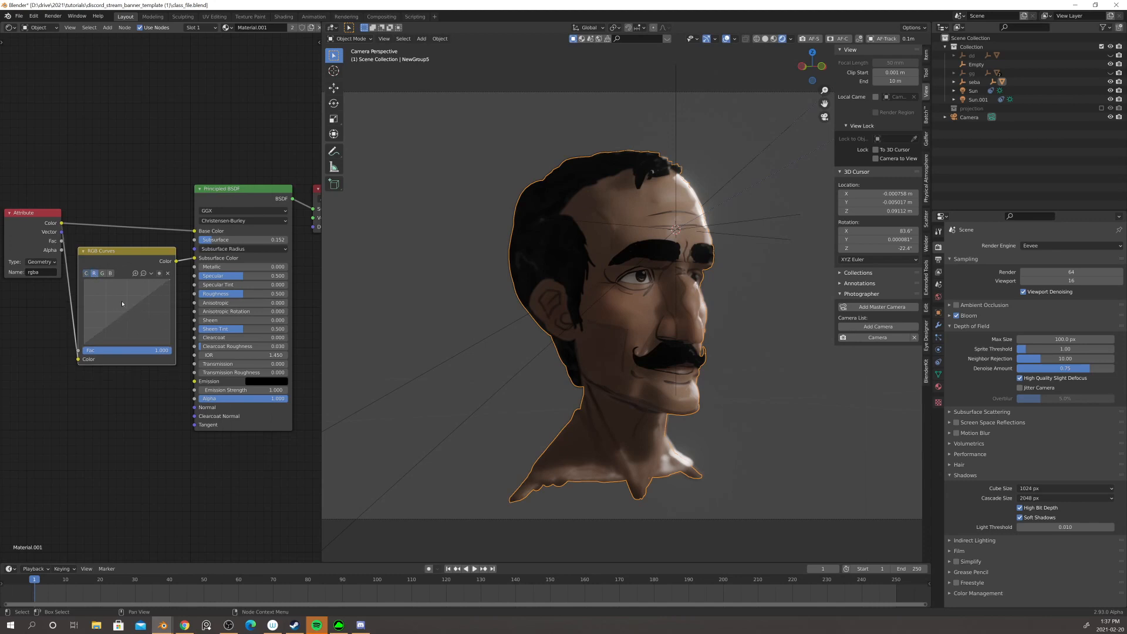
left_click(128, 313)
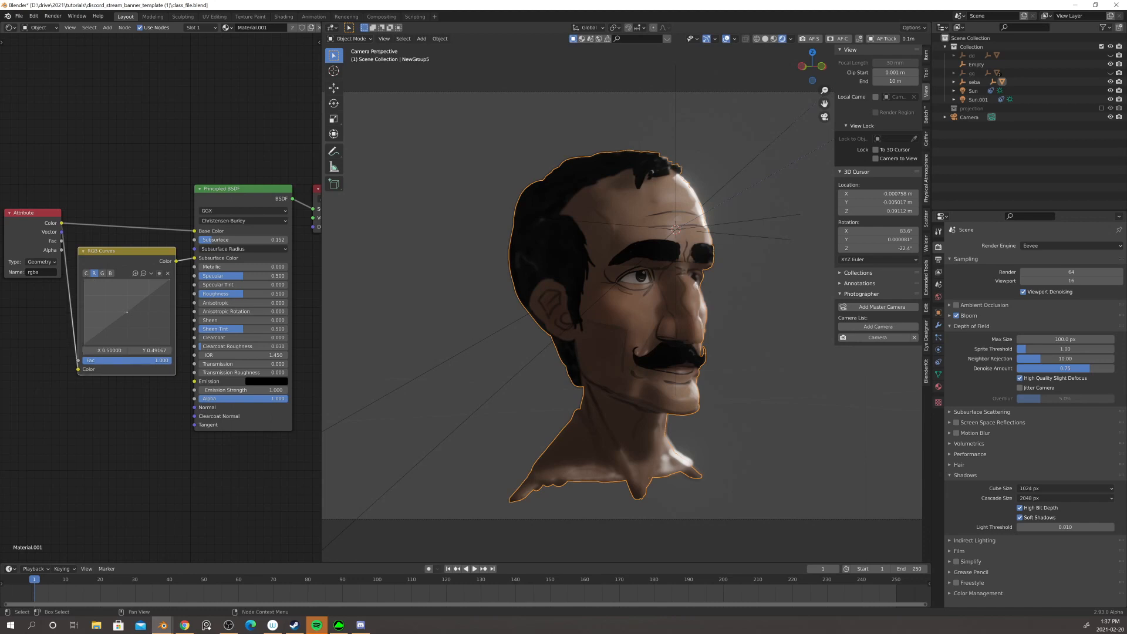
left_click_drag(126, 309, 123, 307)
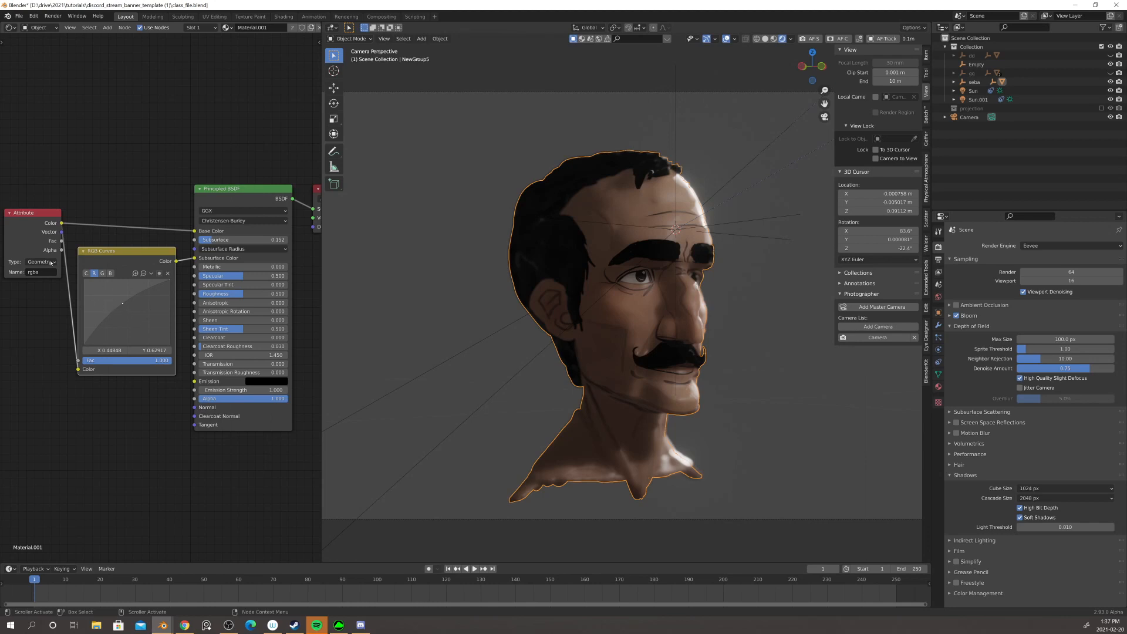
- Spread out the shader graph by moving the Attribute node away from RGB Curves and Material Output away from Principled BSDF
left_click_drag(27, 216, 13, 223)
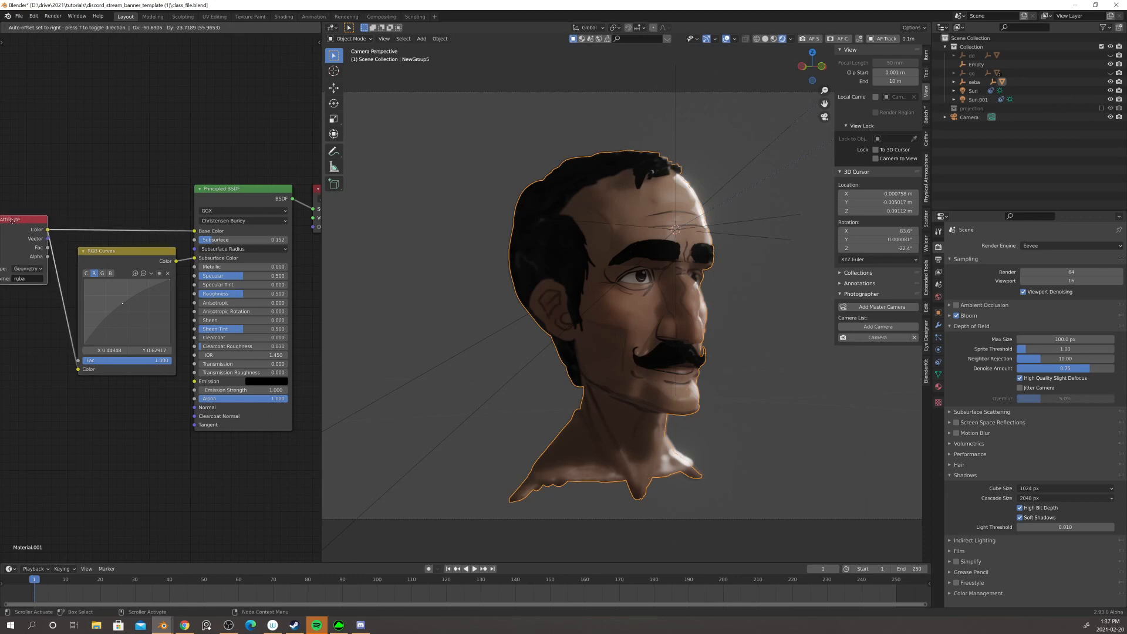
left_click(86, 273)
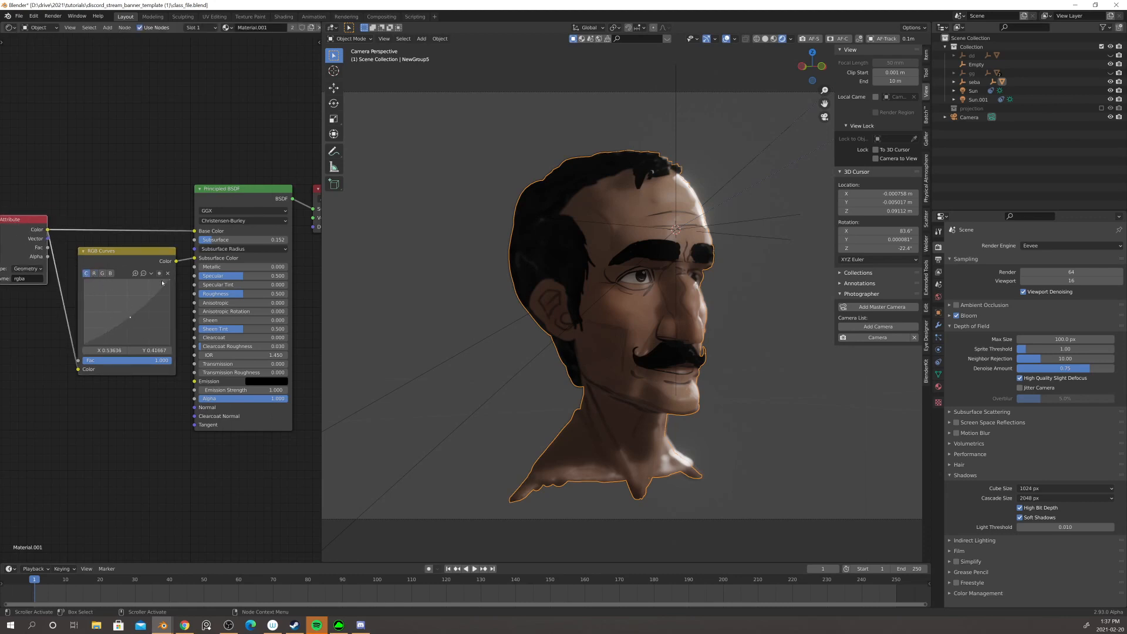
left_click(94, 274)
scroll(123, 295, "down", 2)
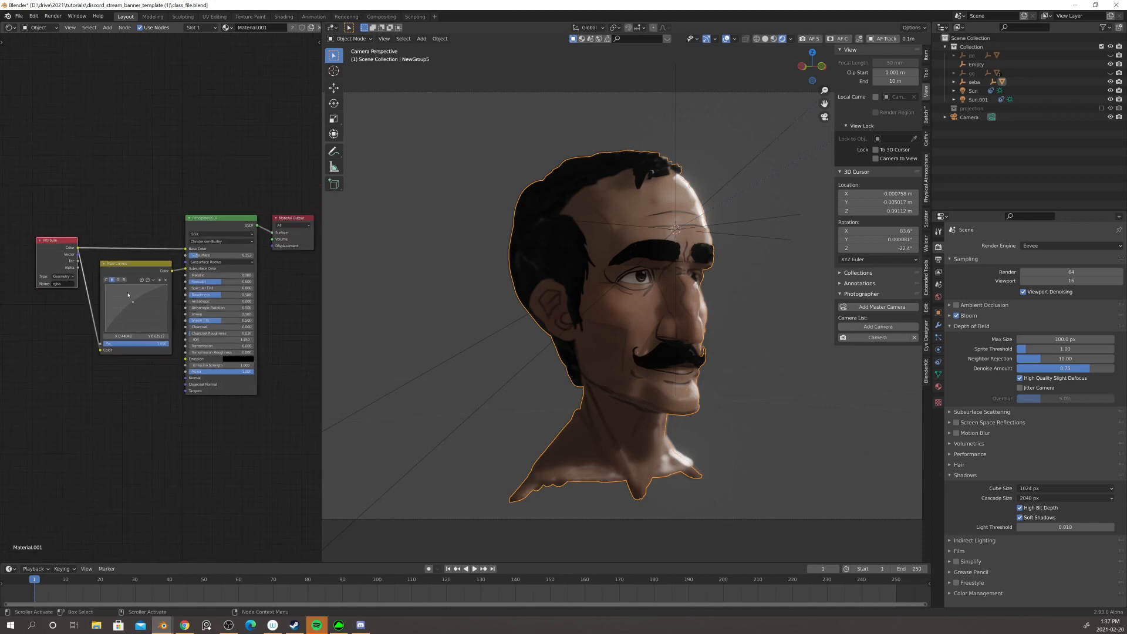
left_click_drag(279, 221, 297, 202)
scroll(266, 300, "down", 1)
middle_click_drag(276, 288, 264, 290)
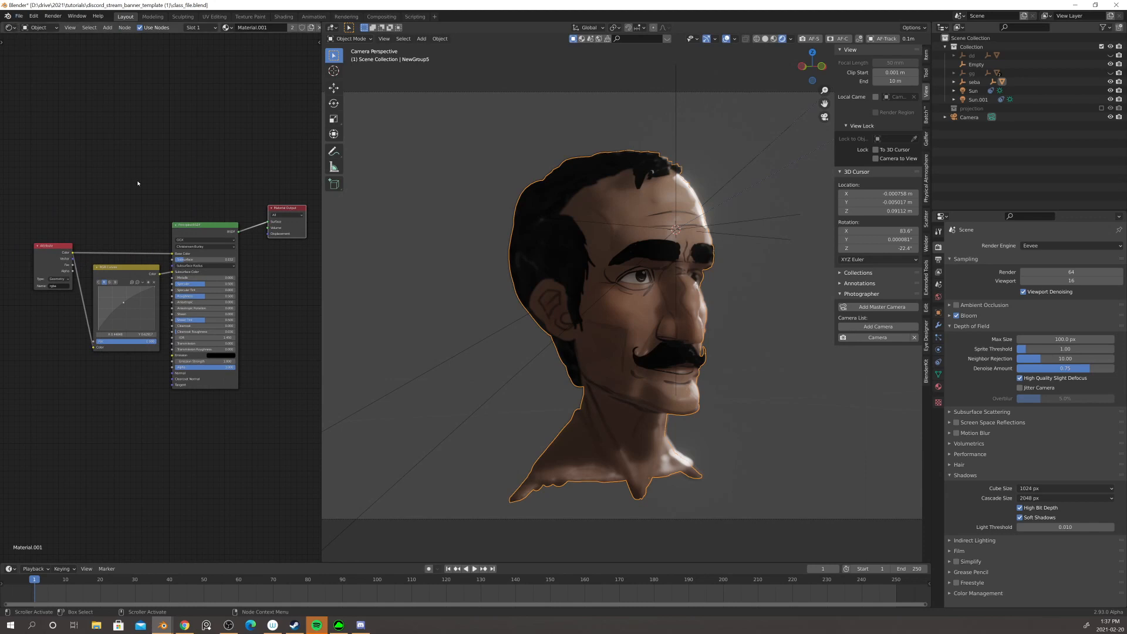
- Preview the RGB Curves node's color output directly on the head
left_click(18, 16)
mouse_move(33, 16)
left_click(123, 276, "ctrl+shift")
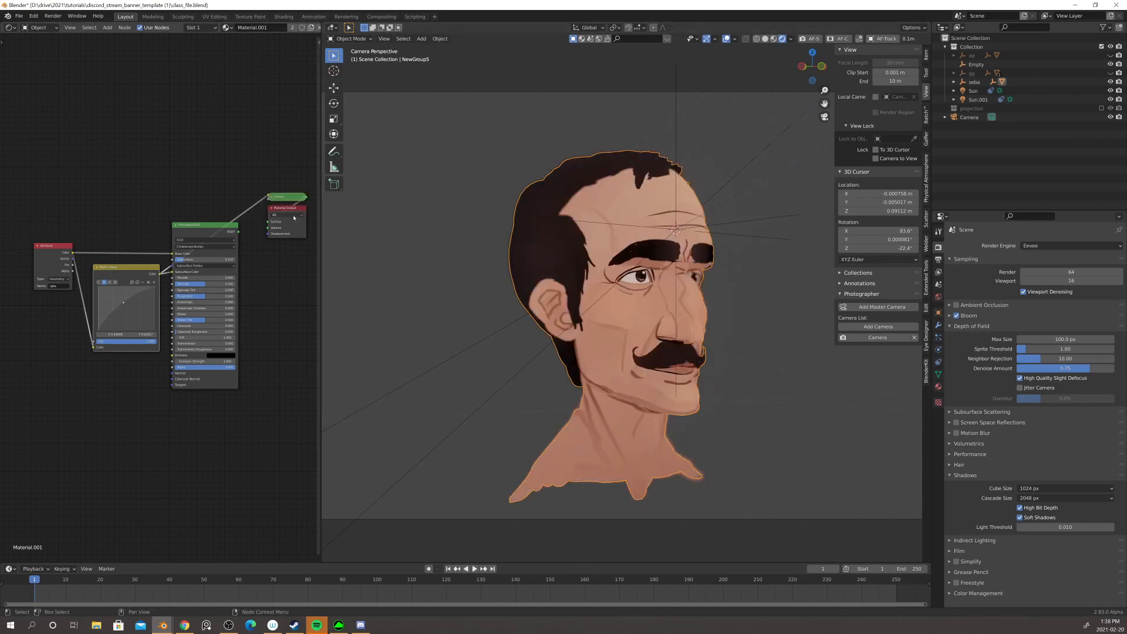
scroll(148, 306, "up", 2)
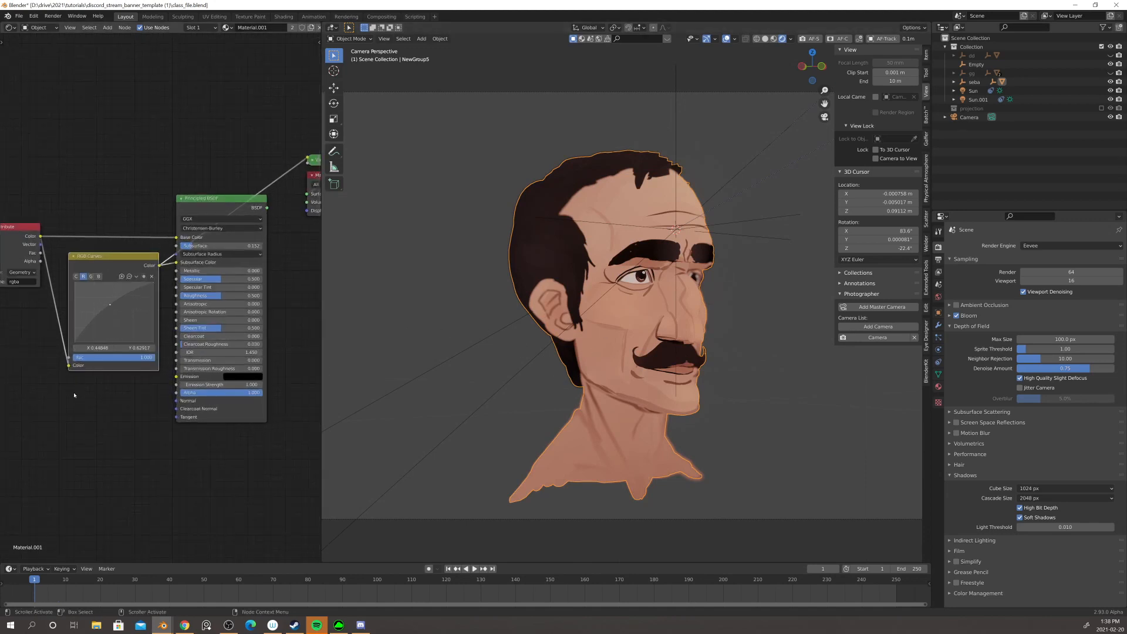
middle_click_drag(74, 395, 84, 387)
- Raise the red curve's point to about X 0.41, Y 0.76 and lower the combined curve's point to about X 0.53, Y 0.33
left_click_drag(120, 296, 117, 291)
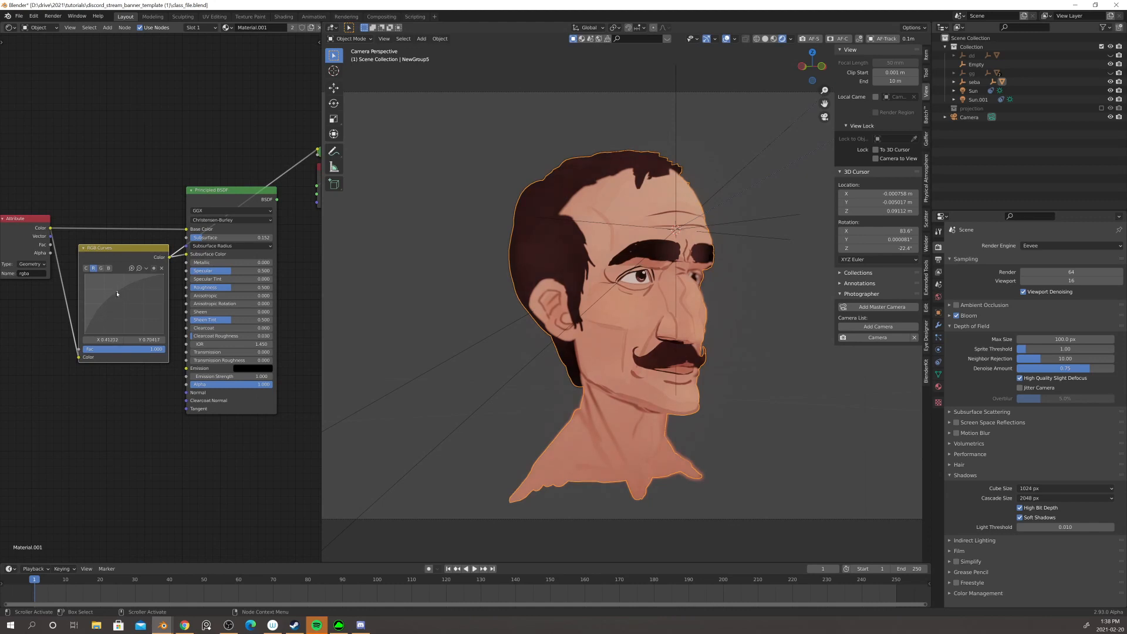
left_click(86, 269)
left_click_drag(124, 304, 129, 316)
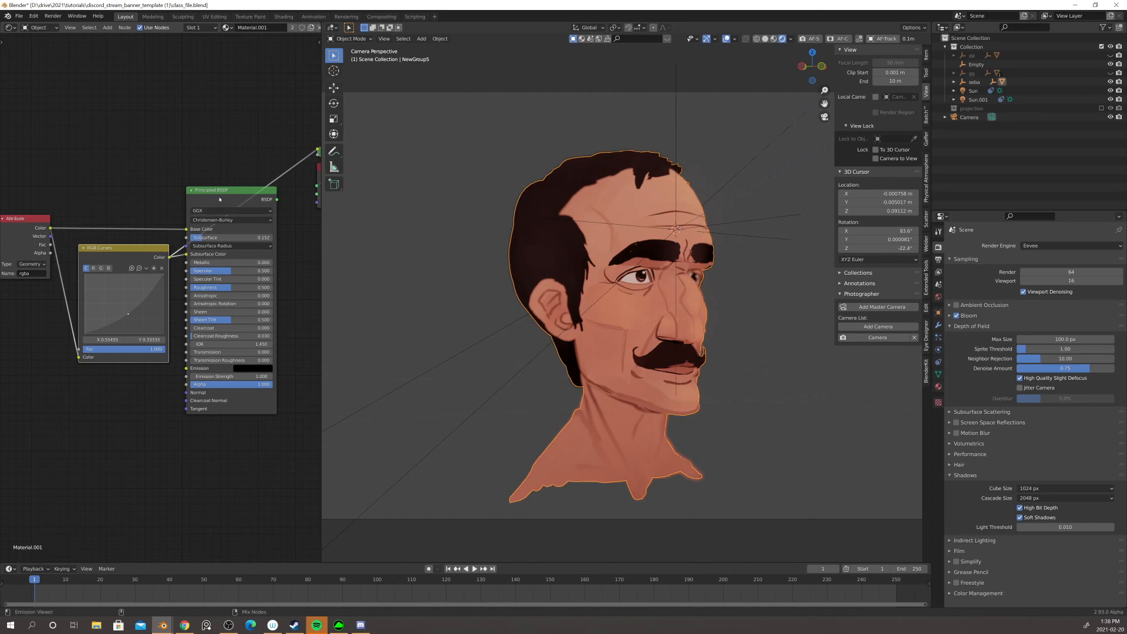
- Switch the preview back to the Principled BSDF and set its Subsurface to 0.352
left_click(220, 199, "ctrl+shift")
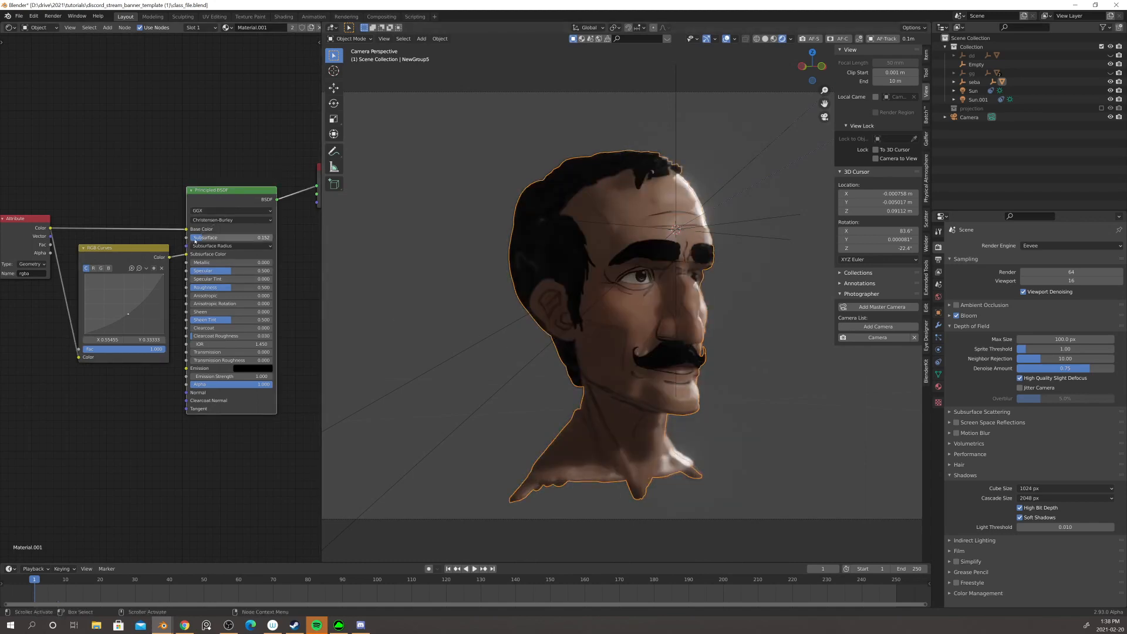
mouse_move(200, 238)
left_mouse_down()
mouse_move(272, 239)
mouse_move(190, 238)
mouse_move(262, 242)
mouse_move(214, 242)
mouse_move(229, 227)
left_mouse_up()
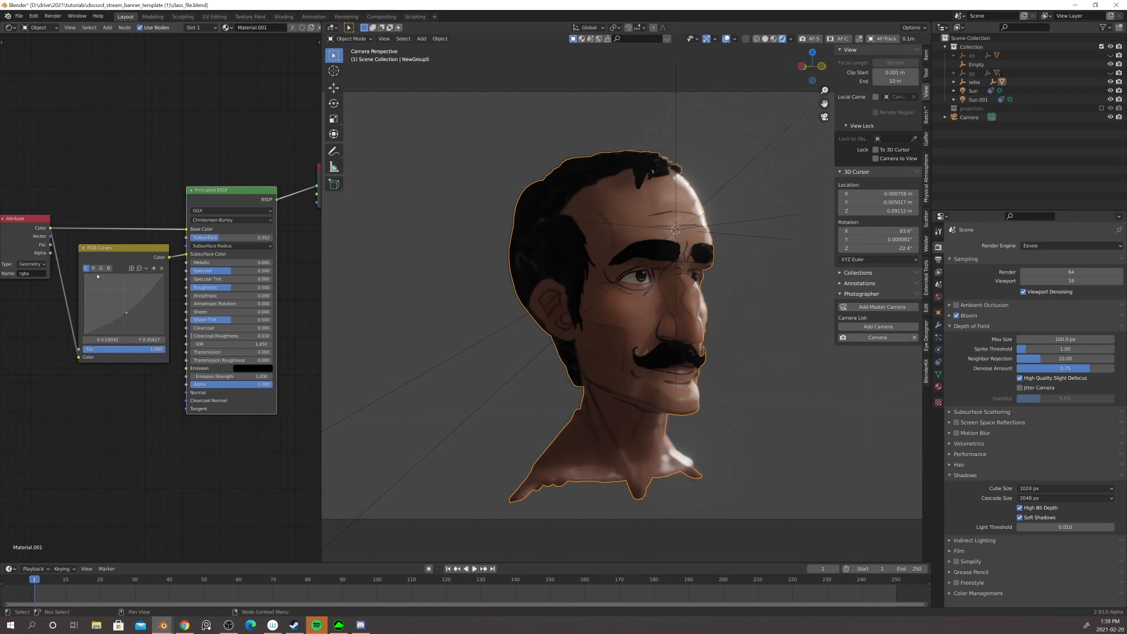
- Lower the red curve's point to about X 0.47, Y 0.61 and move the RGB Curves node slightly away from Principled BSDF
left_click(92, 268)
left_click_drag(118, 291, 120, 295)
left_click_drag(131, 259, 123, 256)
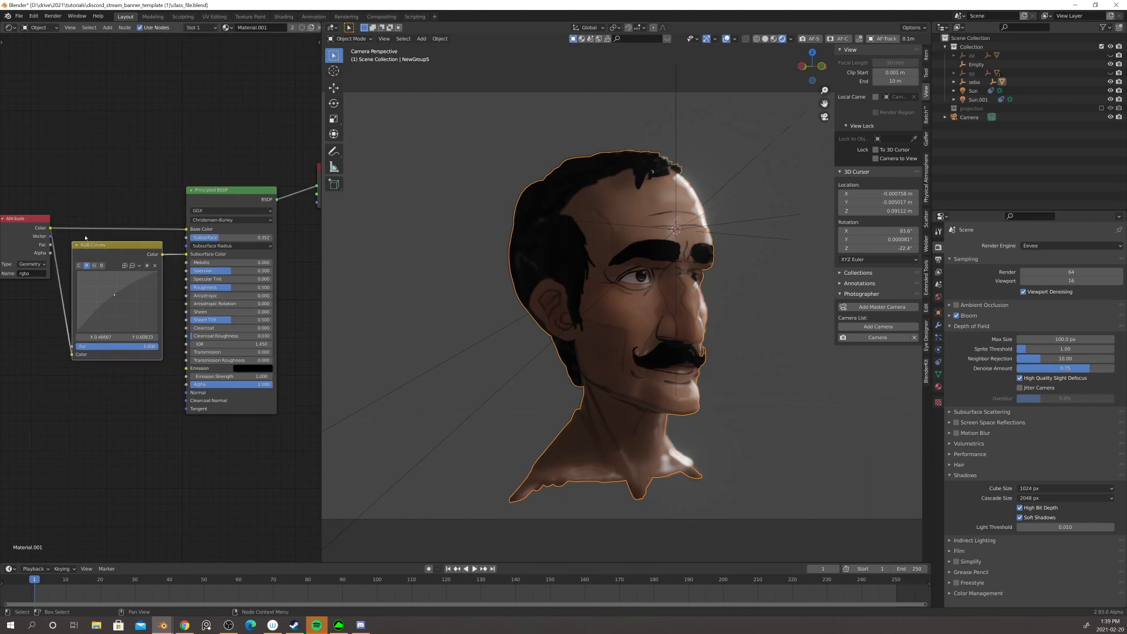
- Rearrange the Attribute, RGB Curves, Principled BSDF and Material Output nodes so their connections are clearly spaced
left_click_drag(29, 228, 12, 211)
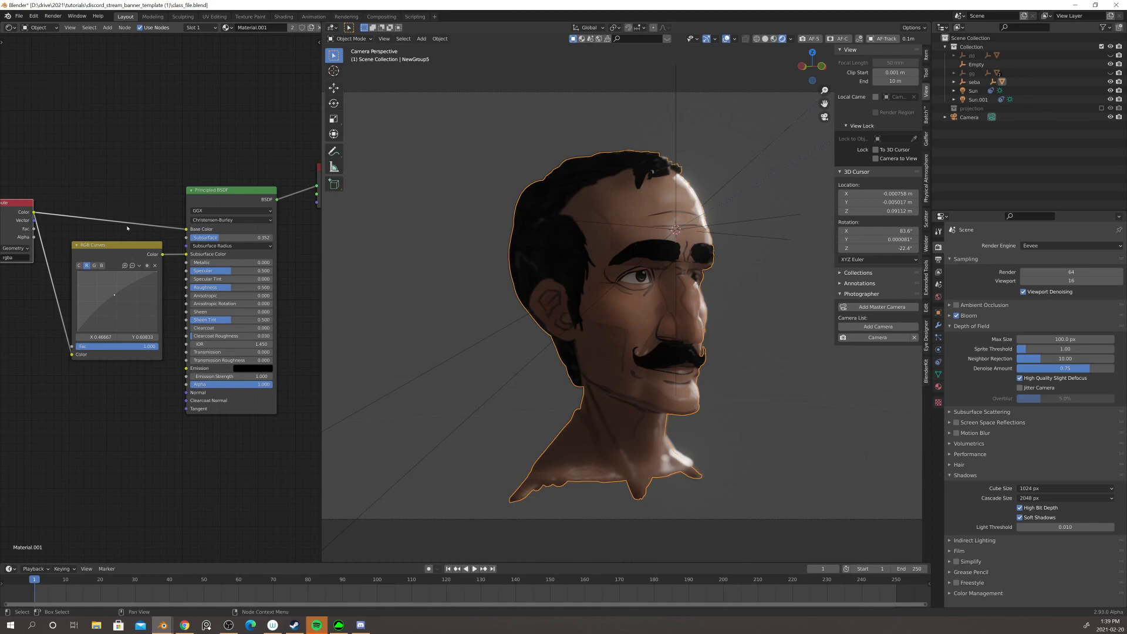
left_click_drag(127, 254, 130, 265)
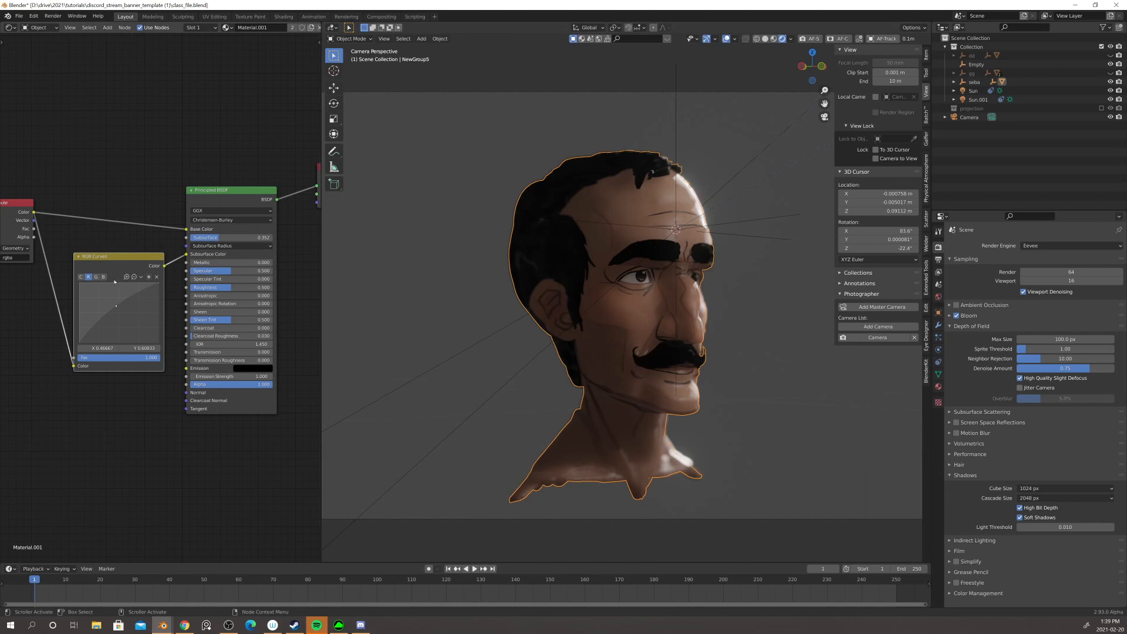
scroll(115, 282, "down", 4)
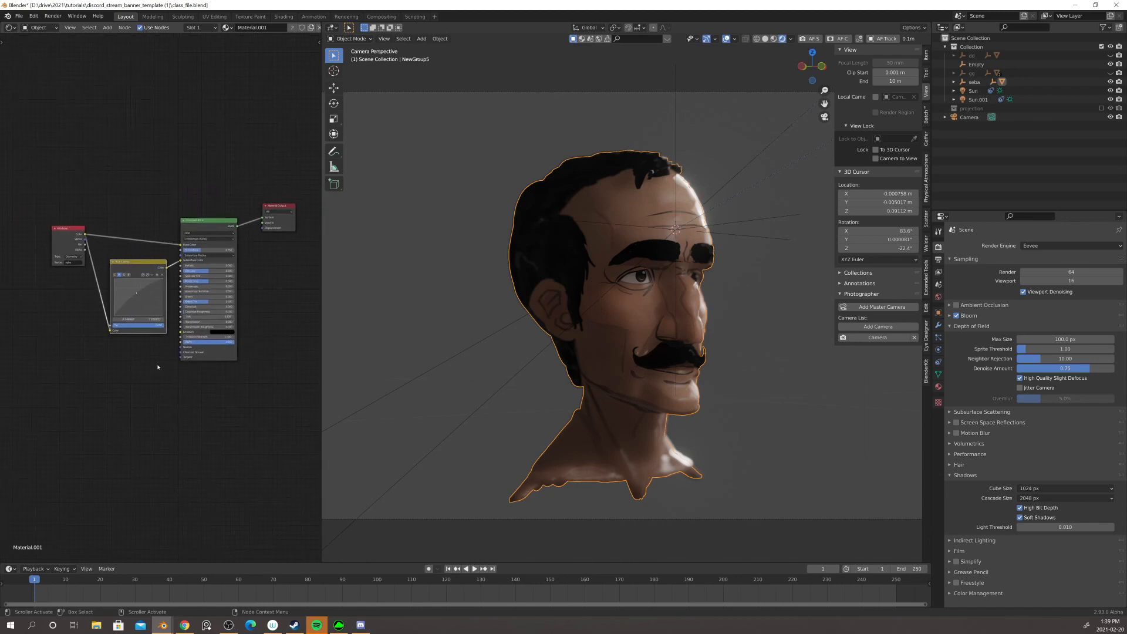
left_click_drag(203, 228, 211, 231)
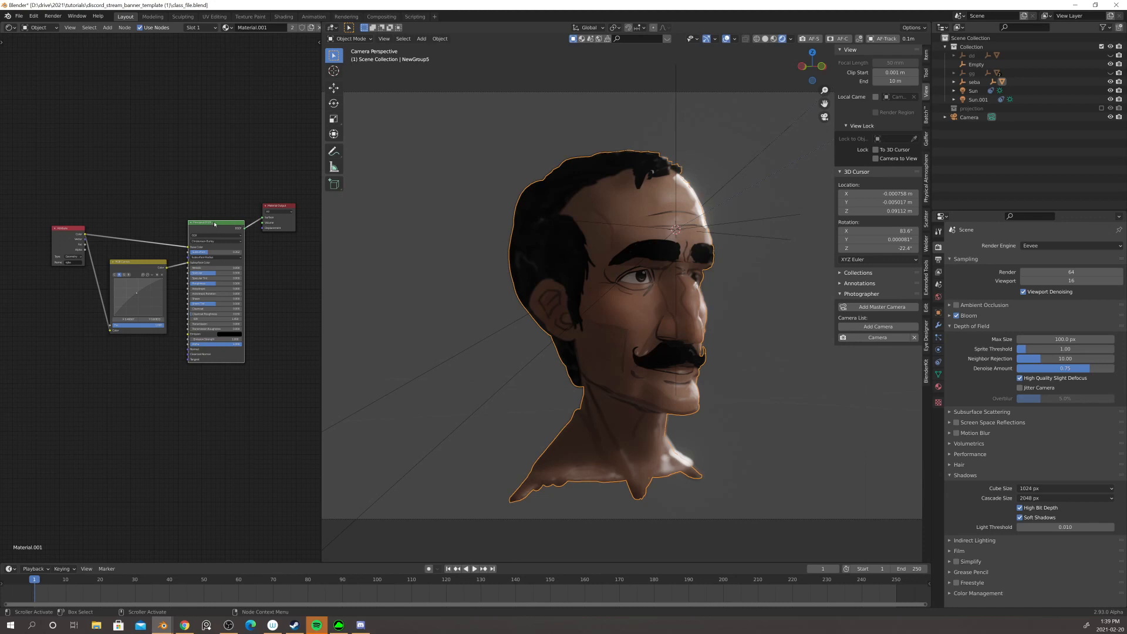
left_click_drag(215, 224, 218, 212)
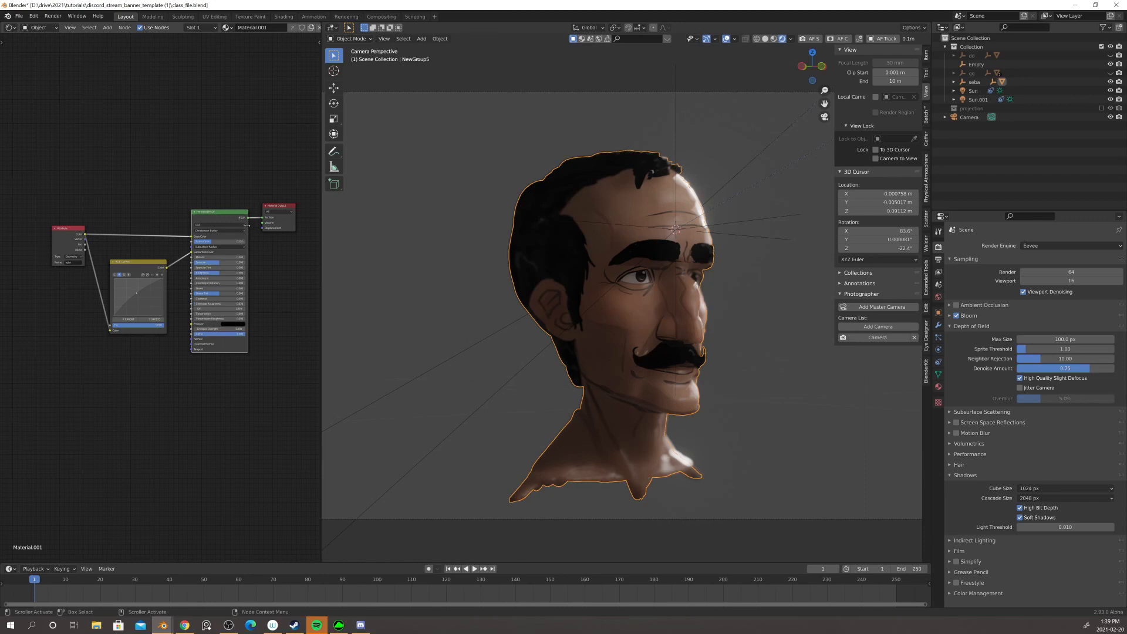
left_click_drag(273, 211, 292, 206)
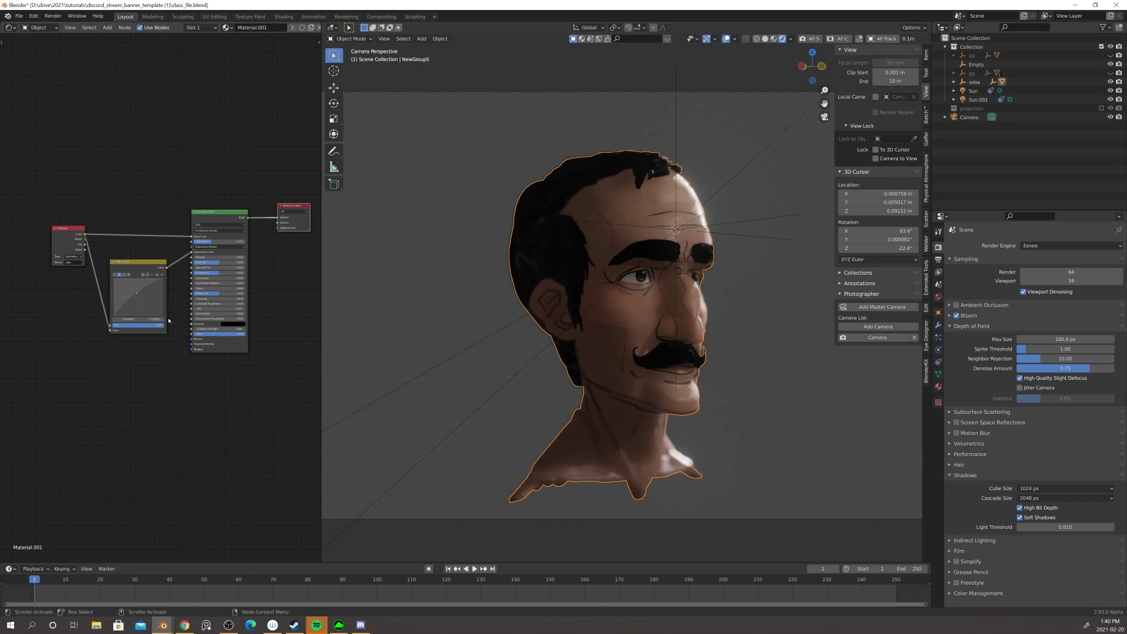
- Tune the skin's shine on the Principled BSDF, trying Specular at 0.5 before settling on Specular 0.197 and Roughness 0.603
scroll(206, 325, "up", 1)
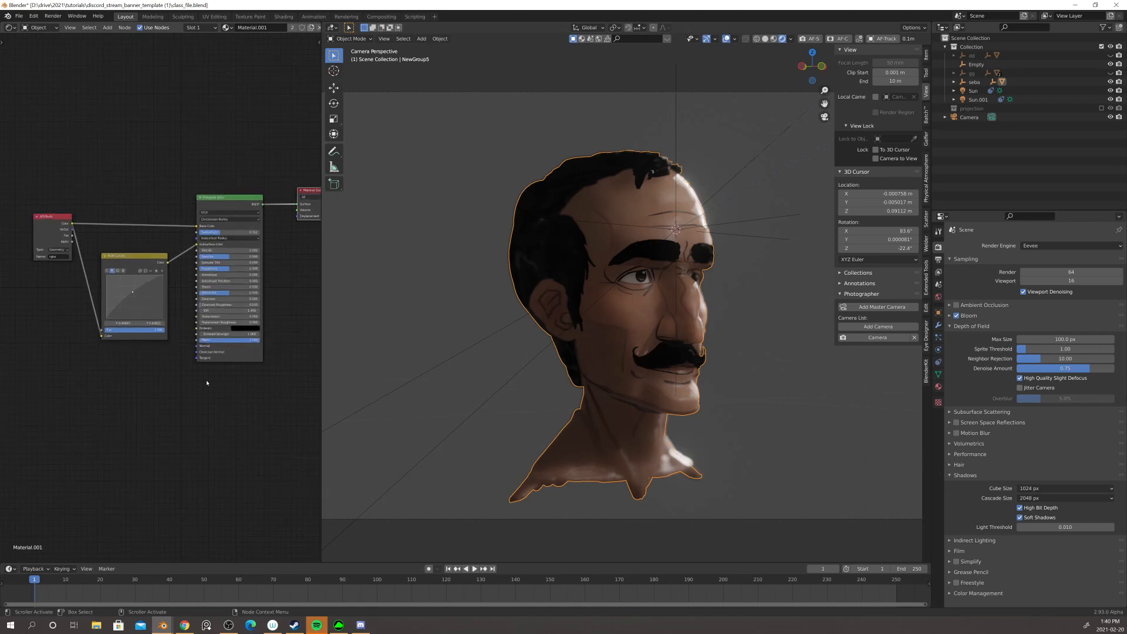
scroll(197, 281, "up", 2)
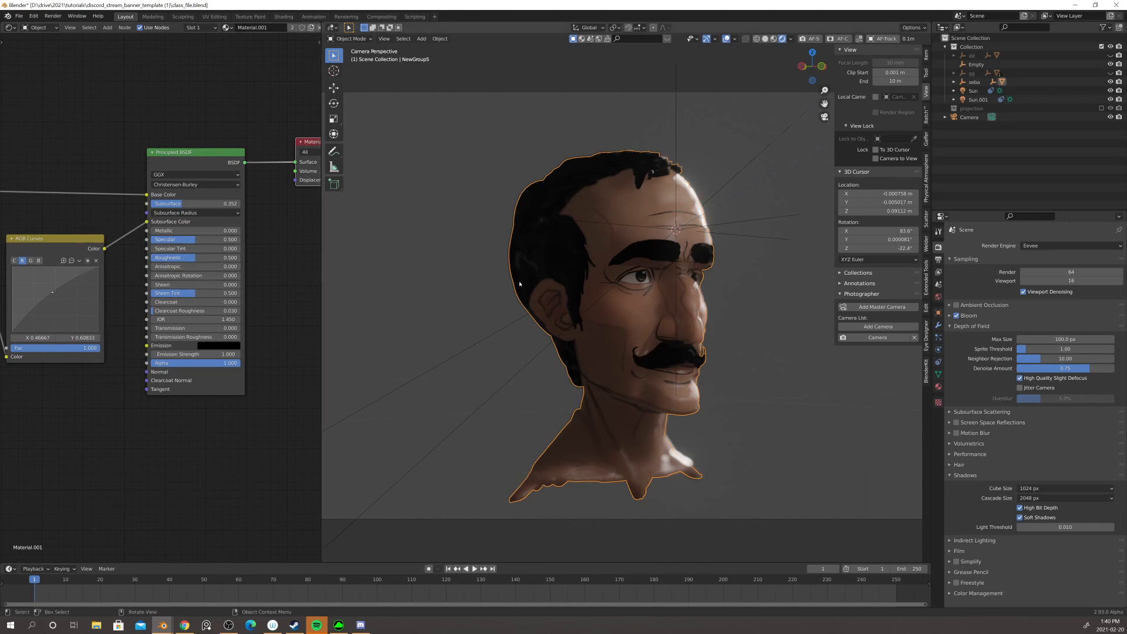
mouse_move(193, 260)
left_mouse_down()
mouse_move(241, 260)
mouse_move(197, 260)
mouse_move(200, 241)
left_mouse_up()
double_click(200, 239)
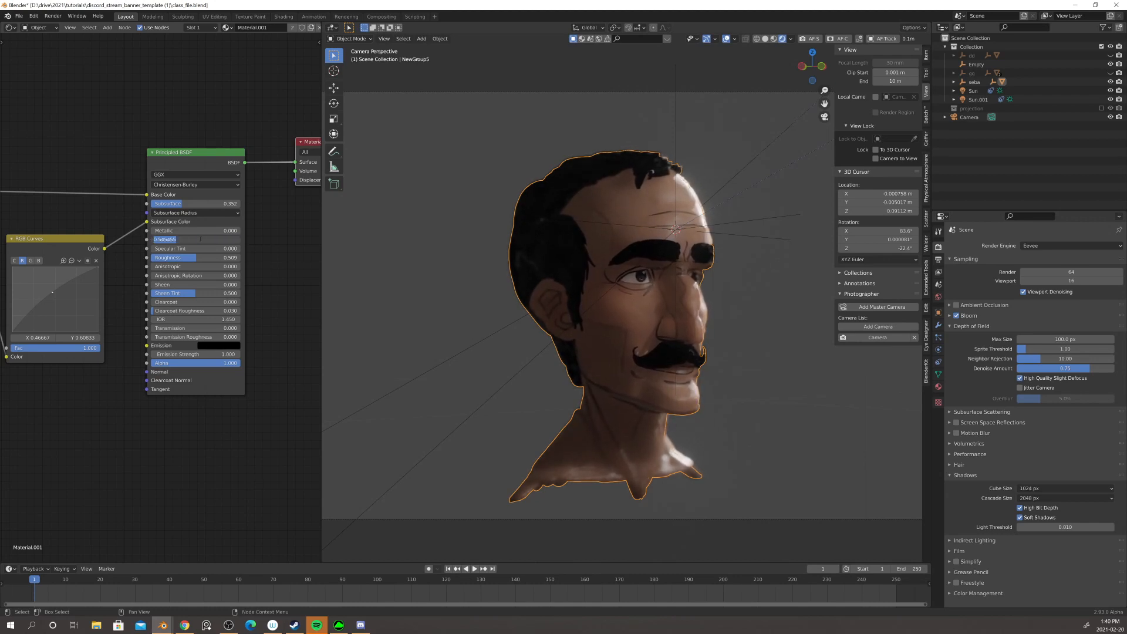
key("BackSpace")
type(".5")
key("Return")
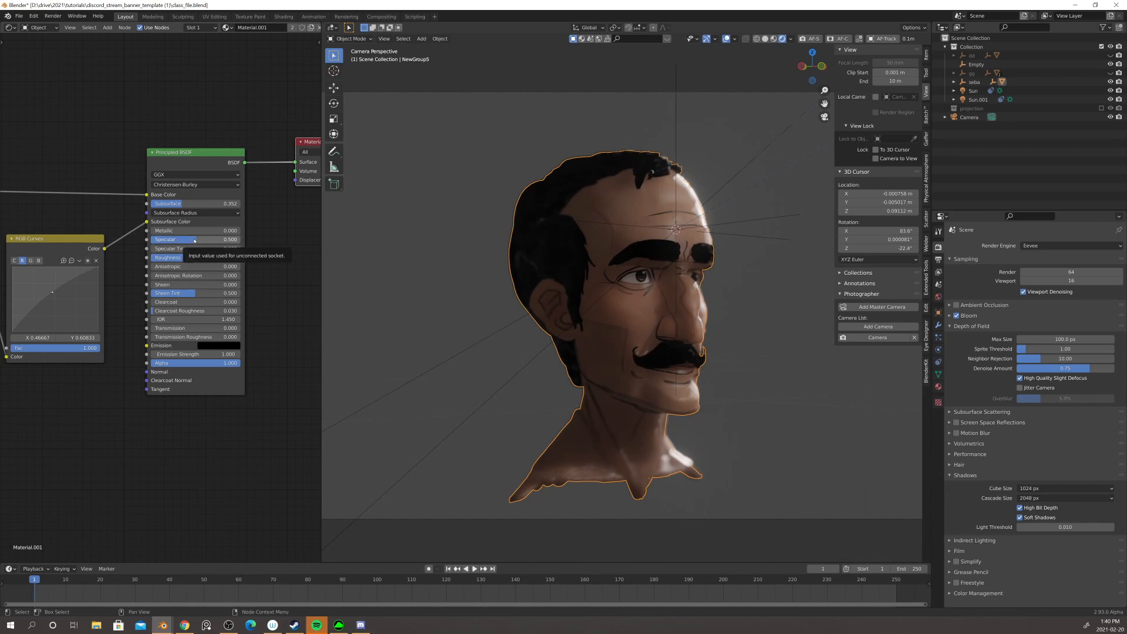
mouse_move(195, 240)
left_mouse_down()
mouse_move(169, 239)
mouse_move(206, 257)
left_mouse_up()
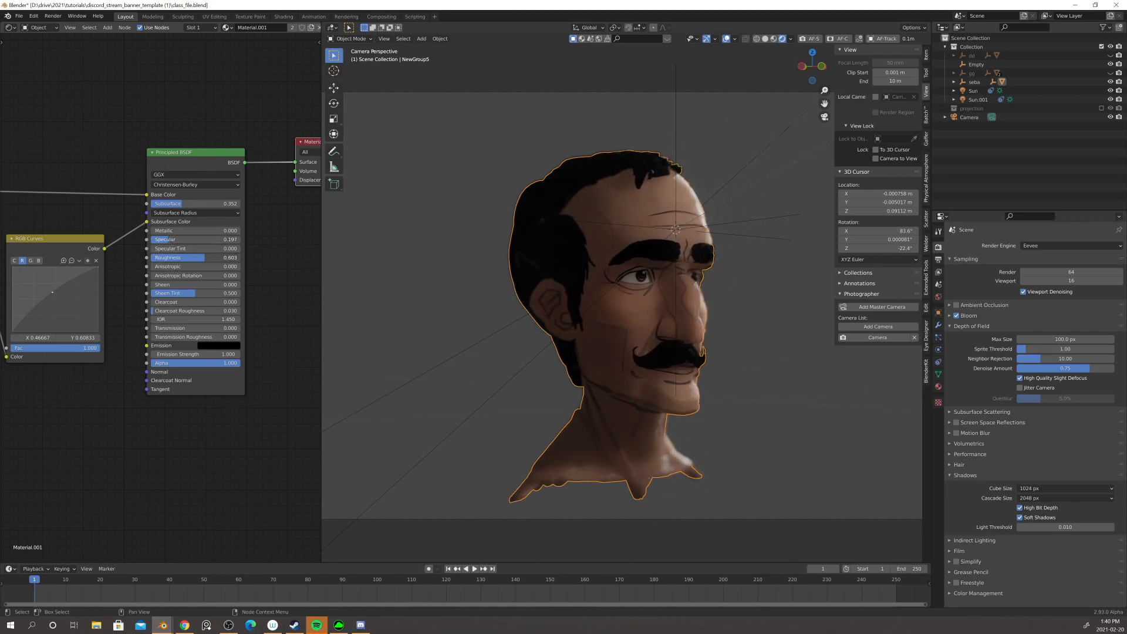
- Deselect the head and hide the viewport overlays
left_click(419, 250)
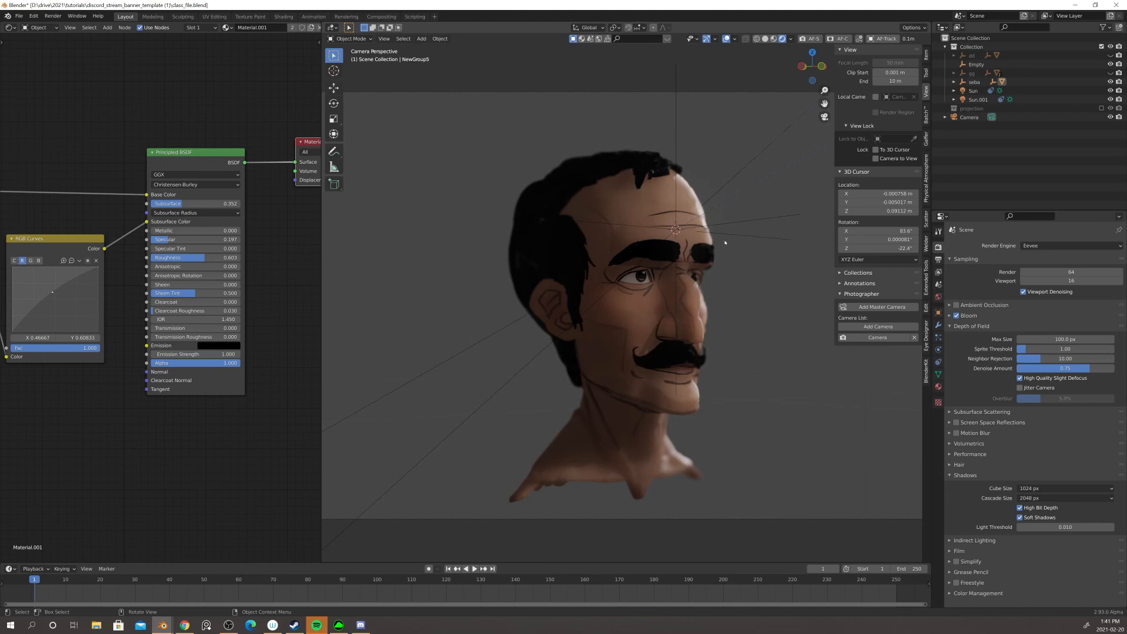
left_click(727, 39)
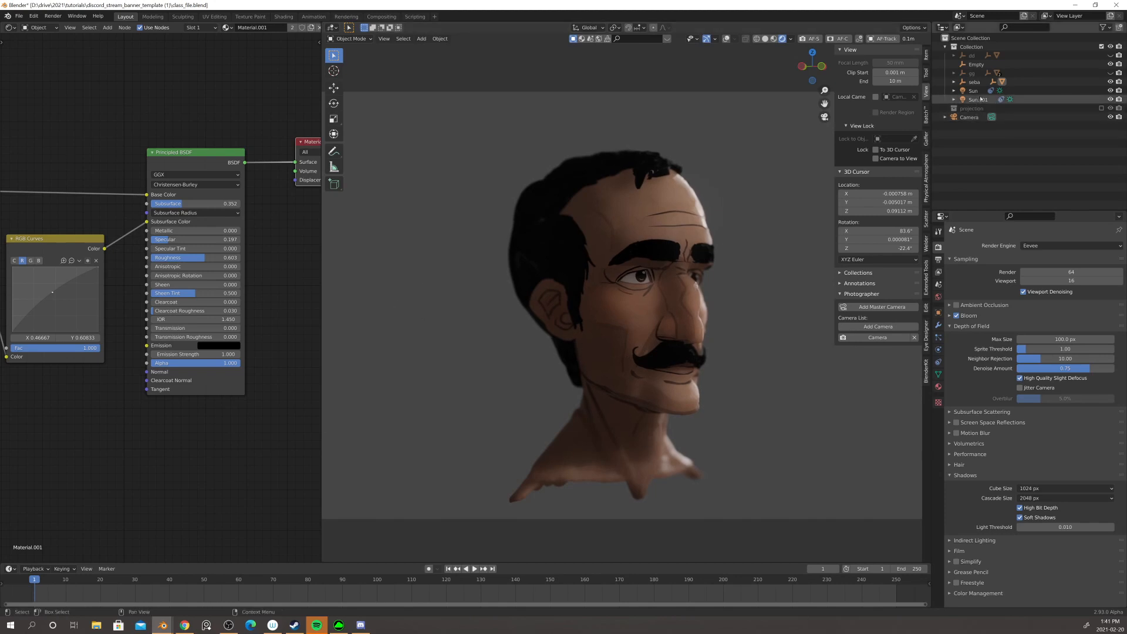
- Change the color of the Sun.001 light from white to a warm, pale orange
left_click(1010, 99)
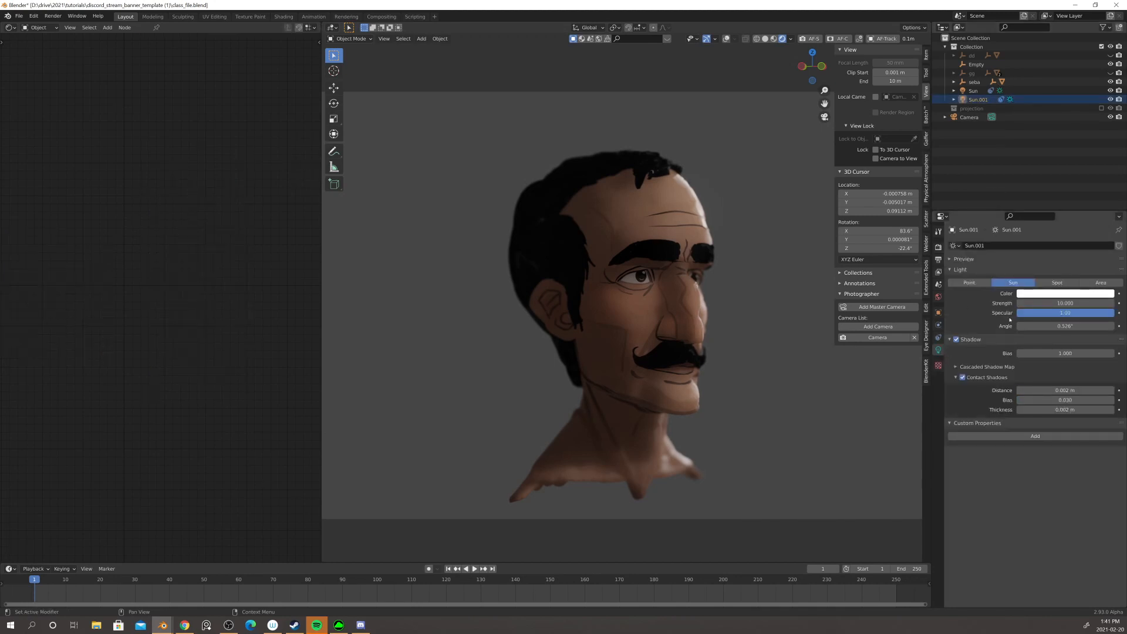
left_click(1062, 294)
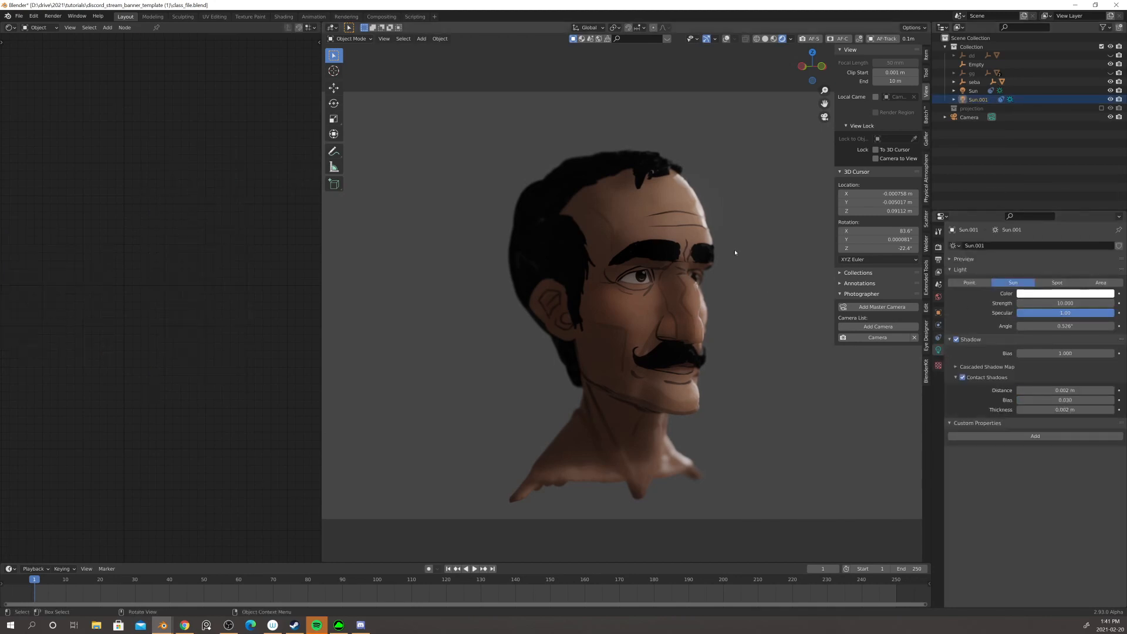
left_click(1032, 292)
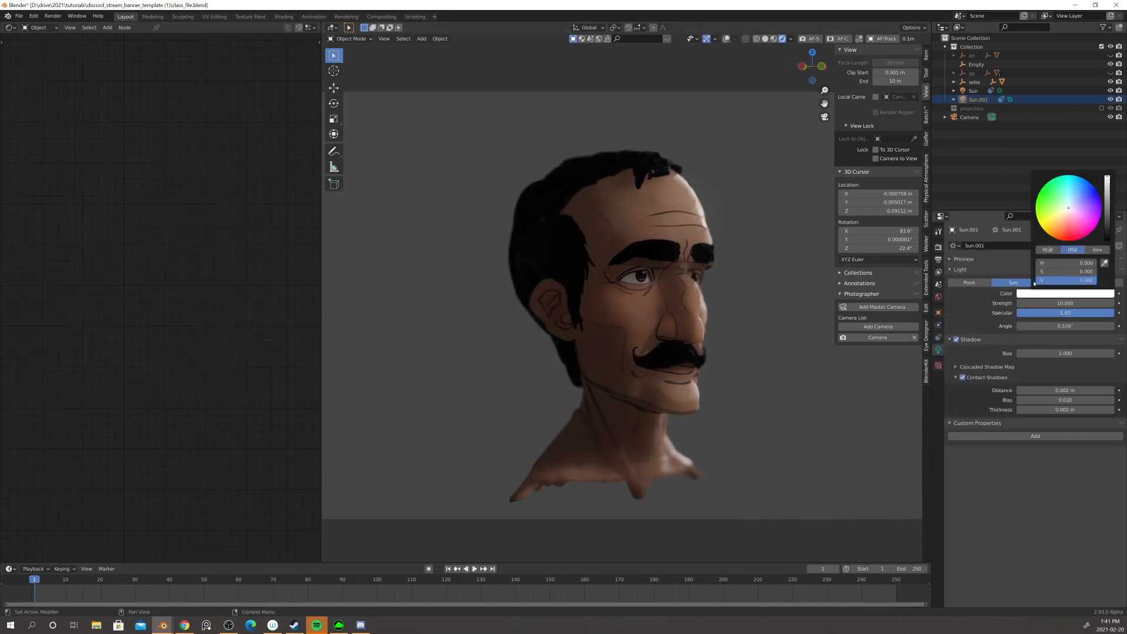
left_click(1065, 213)
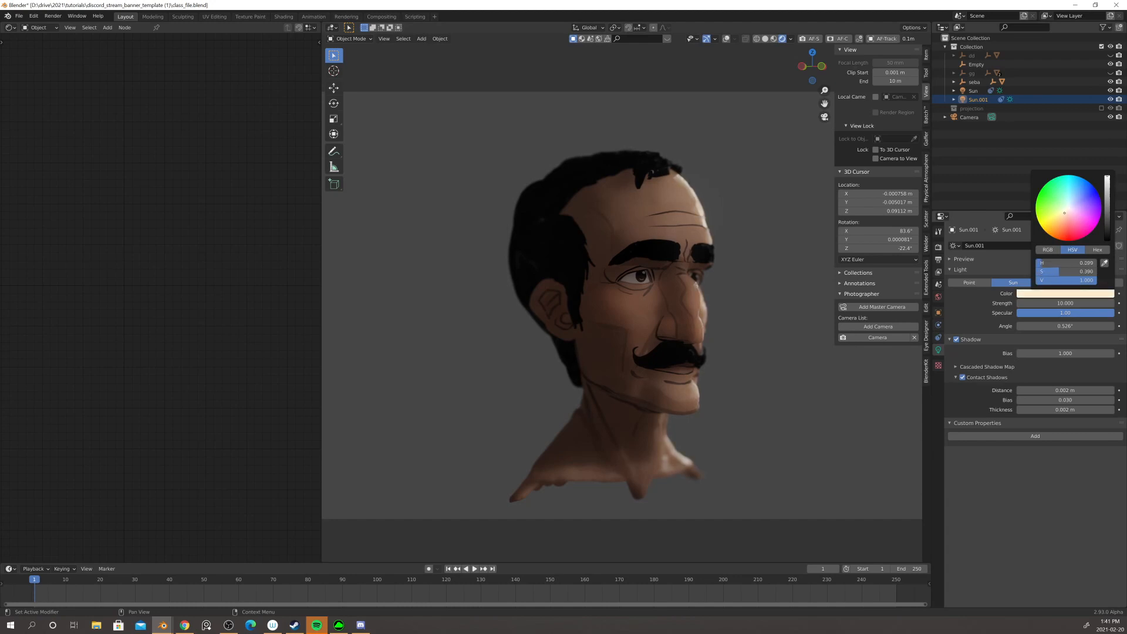
left_click_drag(1063, 213, 1062, 220)
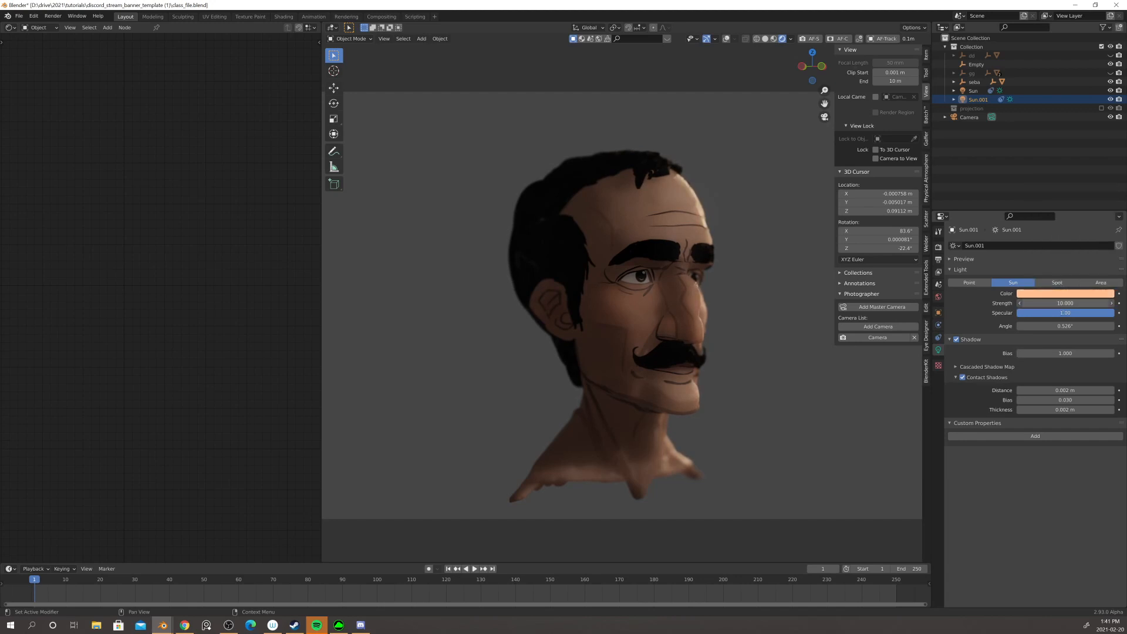
- Set the strength of the Sun.001 light to 20
left_click(1031, 303)
type("20")
key("Return")
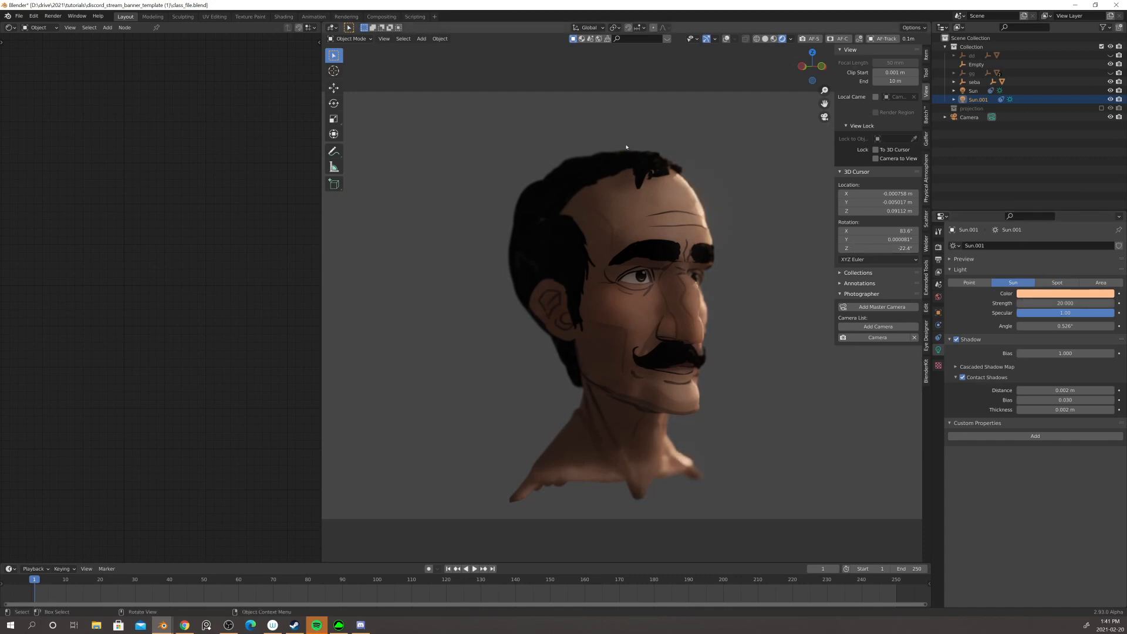
- Deselect the light and select the head mesh to bring up its material nodes
key("alt+a")
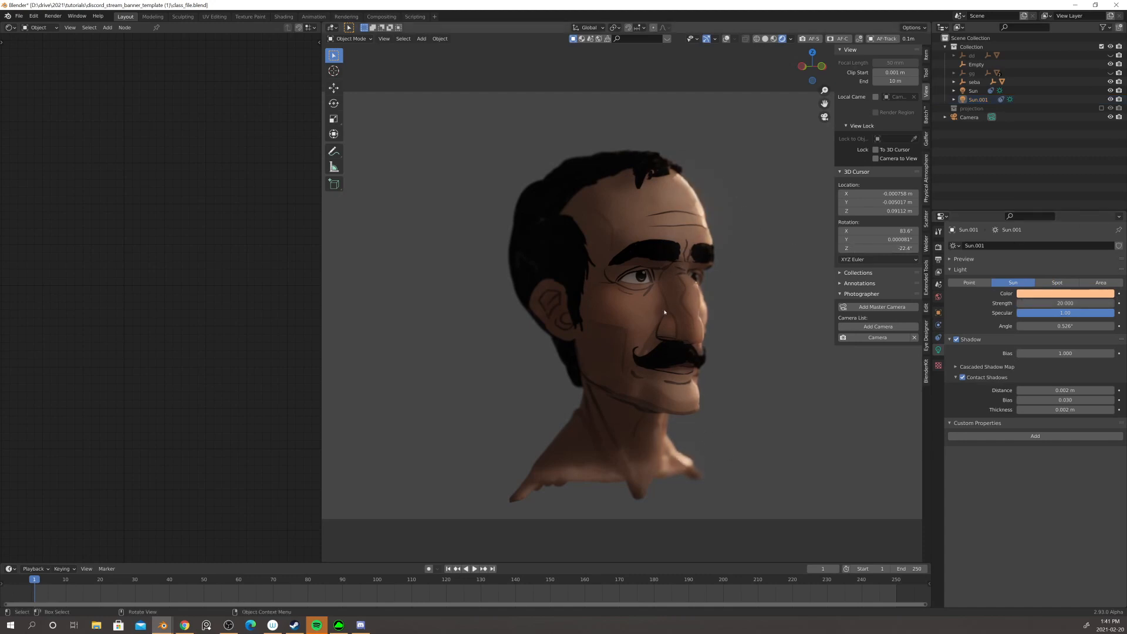
left_click(586, 309)
scroll(270, 278, "down", 1)
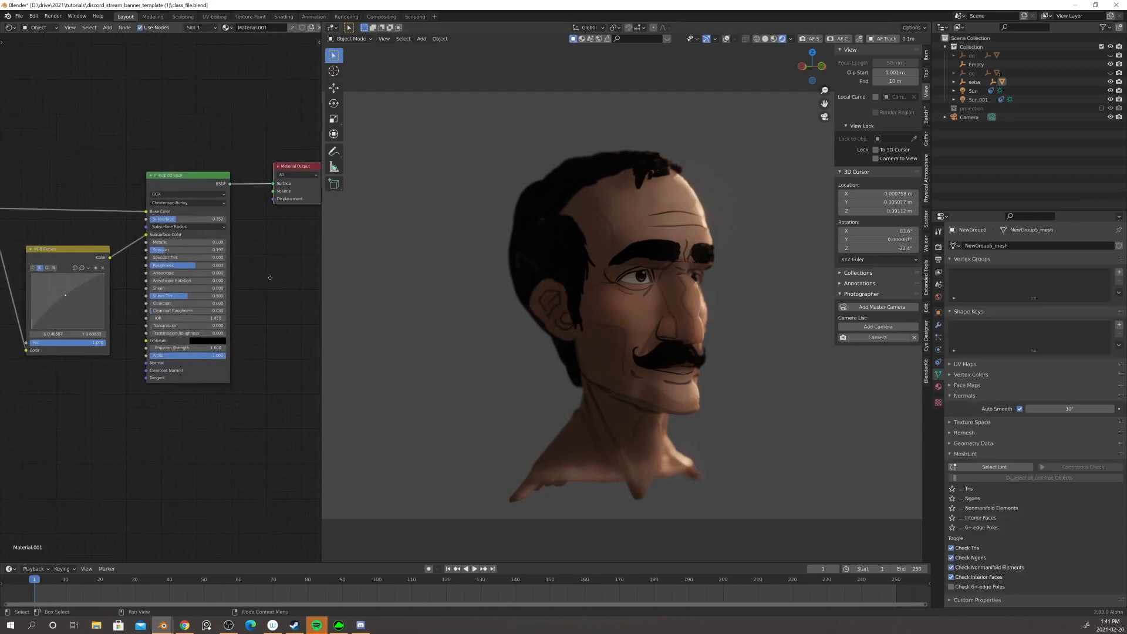
- Move the Principled BSDF and RGB Curves nodes slightly upward in the head's material to tidy the layout
scroll(242, 278, "down", 1)
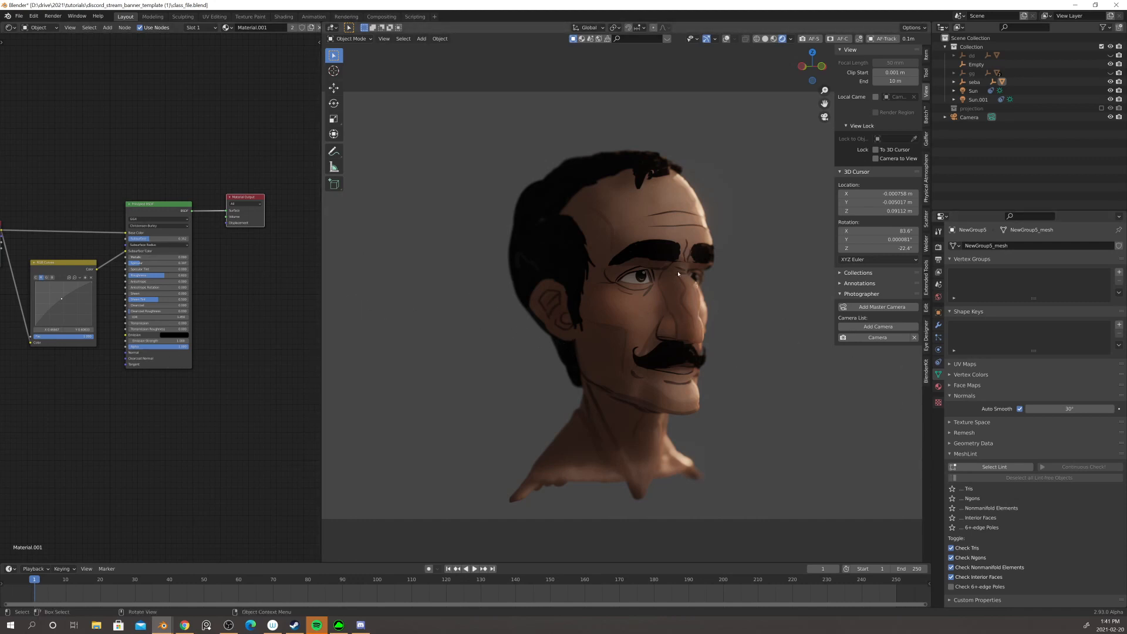
middle_click_drag(148, 272, 206, 239)
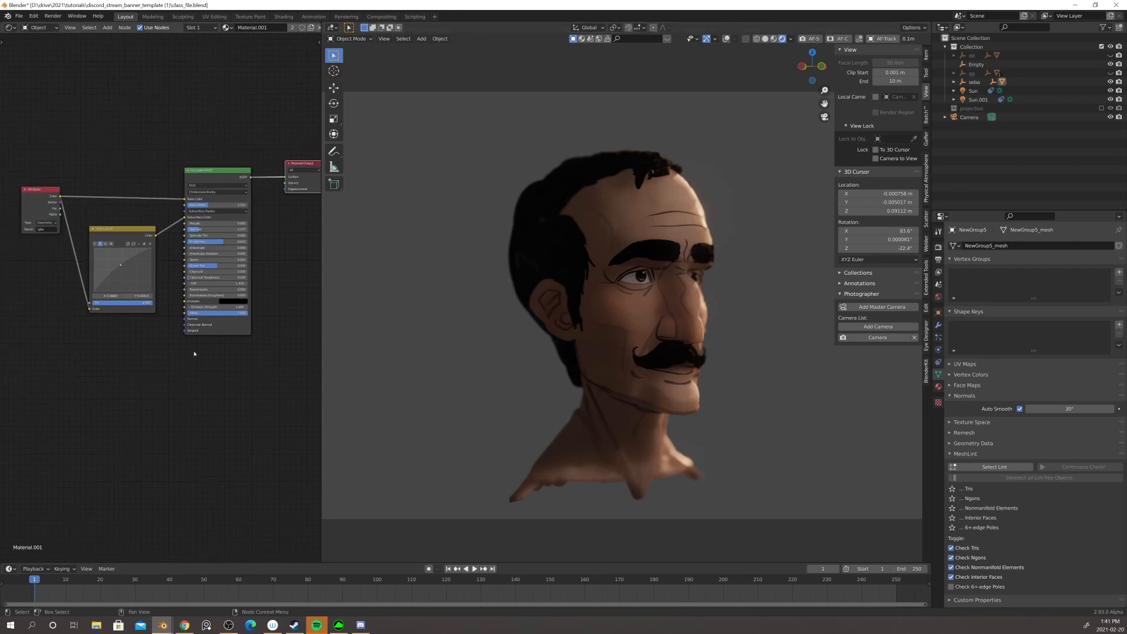
scroll(206, 239, "down", 1)
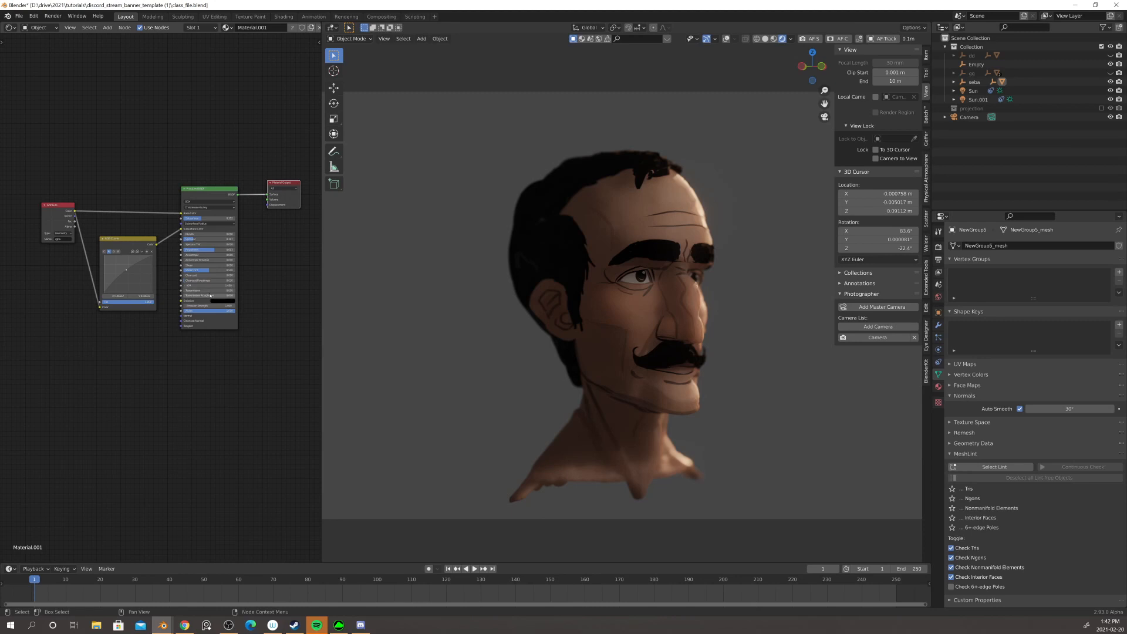
left_click_drag(212, 203, 215, 191)
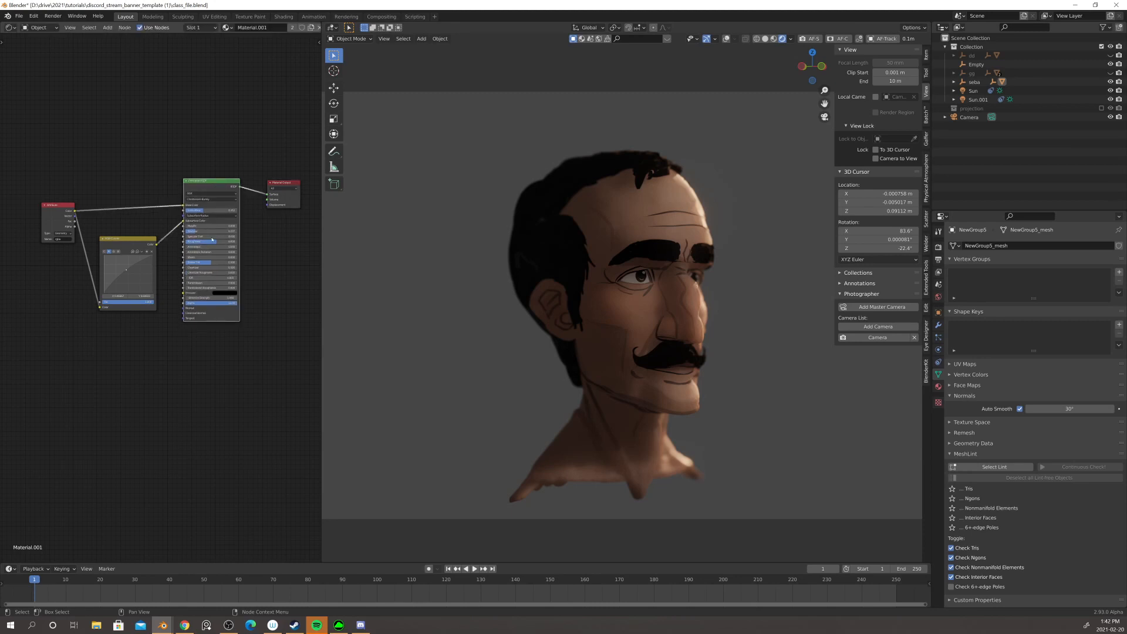
left_click_drag(124, 245, 119, 229)
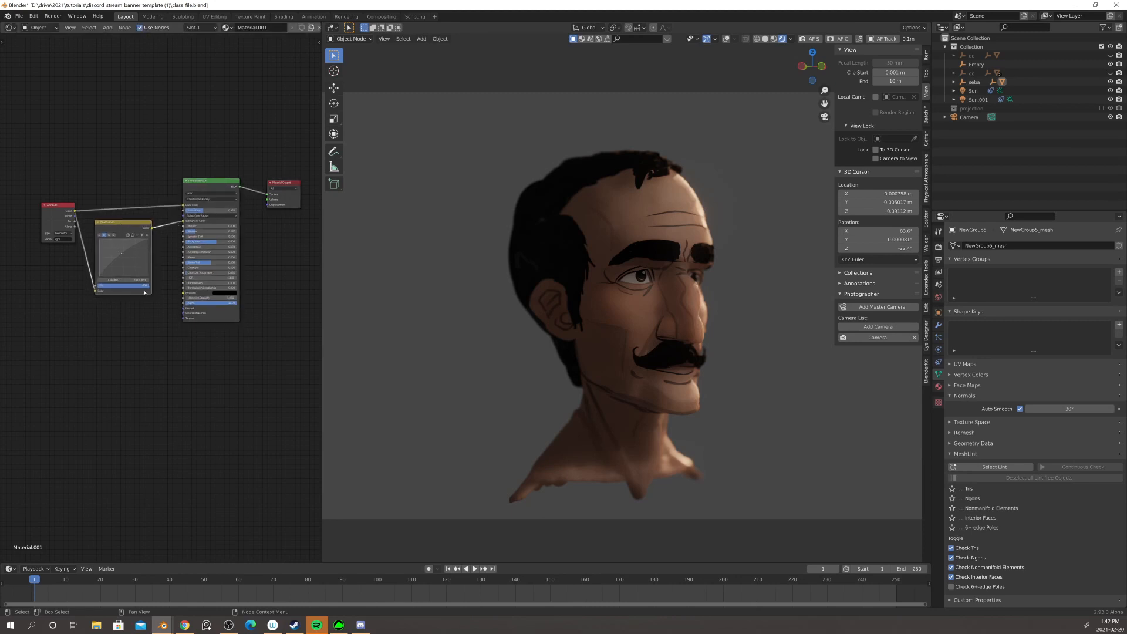
- Duplicate the Attribute, RGB Curves and Principled BSDF nodes below the originals, and move the Material Output farther from the shader nodes
left_click_drag(37, 176, 222, 365)
left_click(100, 159)
left_click_drag(30, 169, 212, 336)
key("shift+d")
left_click(193, 489)
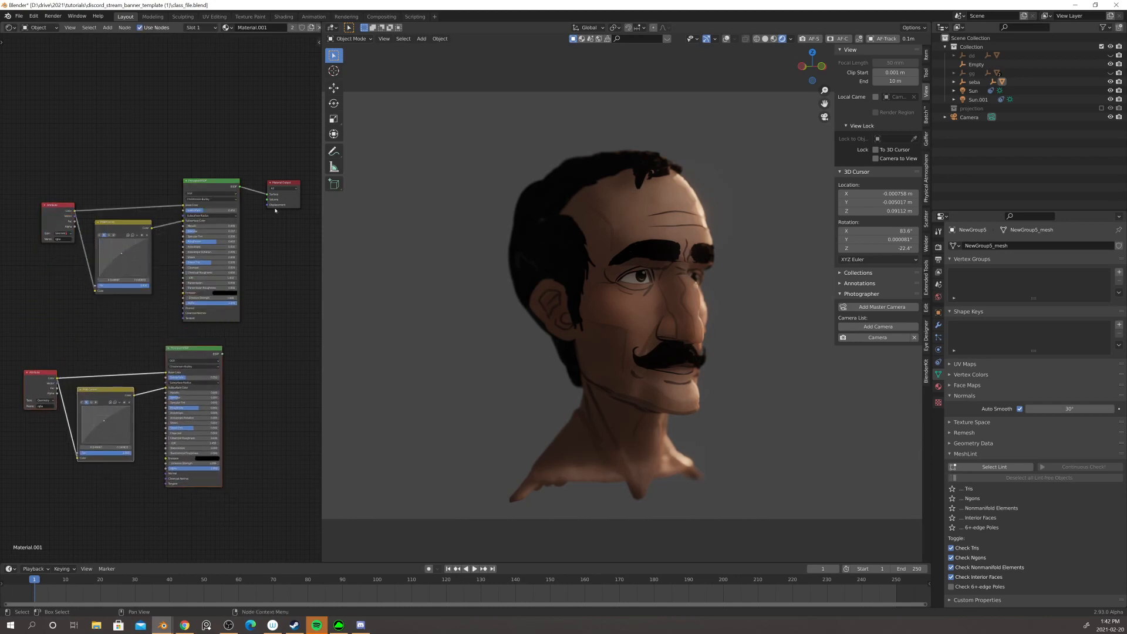
left_click_drag(275, 209, 310, 207)
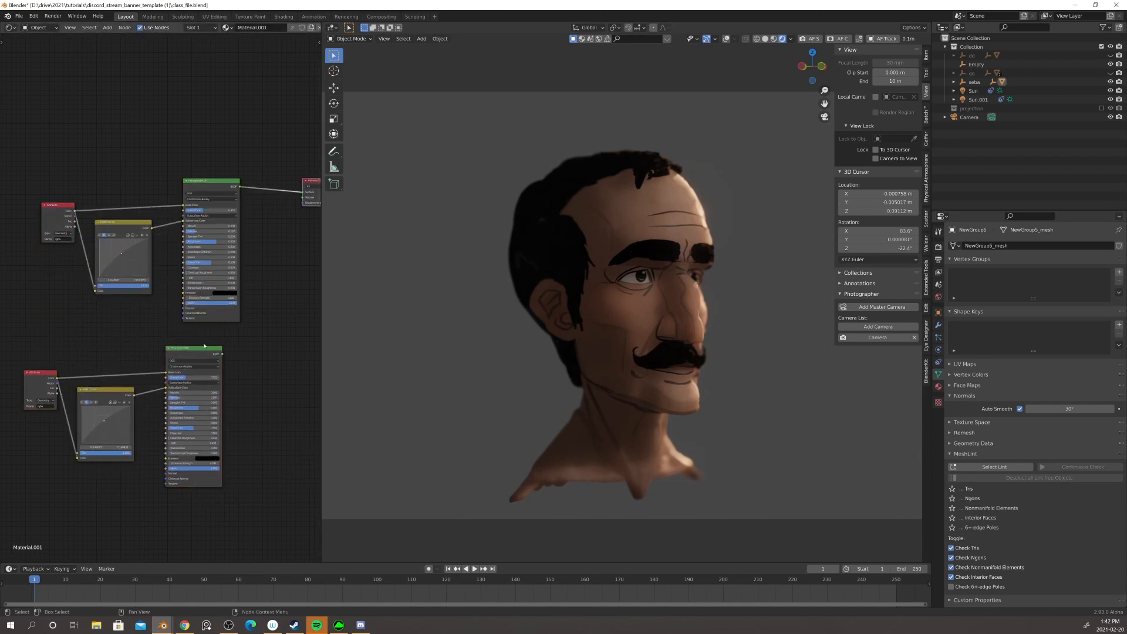
- Duplicate the copied Attribute, RGB Curves and Principled BSDF nodes once more, placing the third set beneath the second
middle_click_drag(245, 340, 211, 335)
scroll(146, 375, "down", 2)
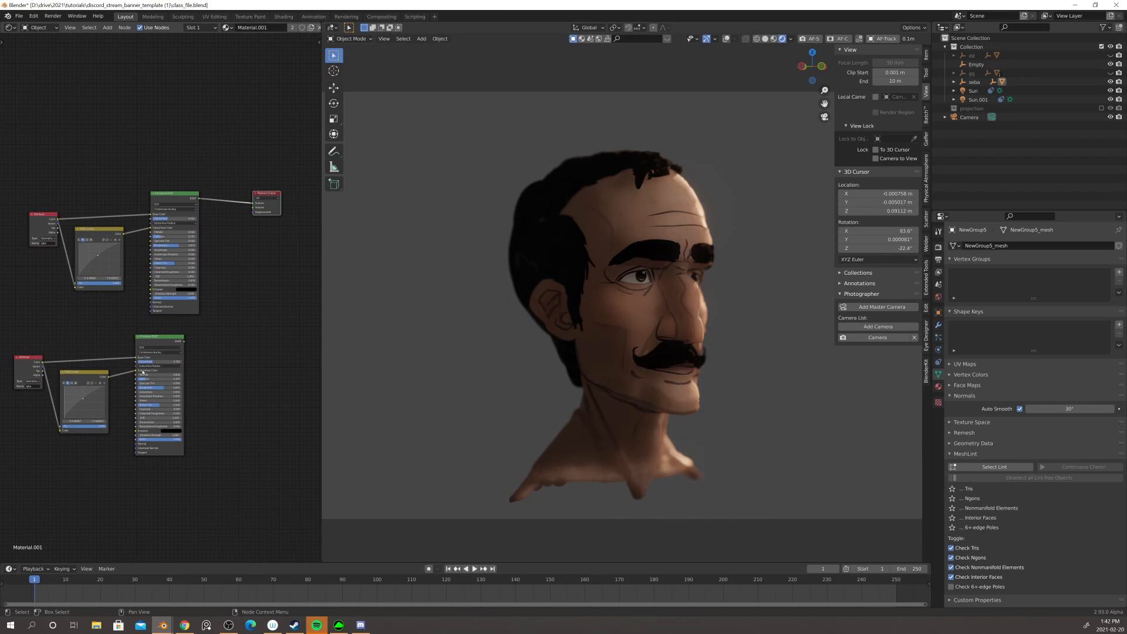
middle_click_drag(224, 372, 240, 348)
left_click_drag(226, 307, 44, 460)
key("shift+d")
left_click(44, 490)
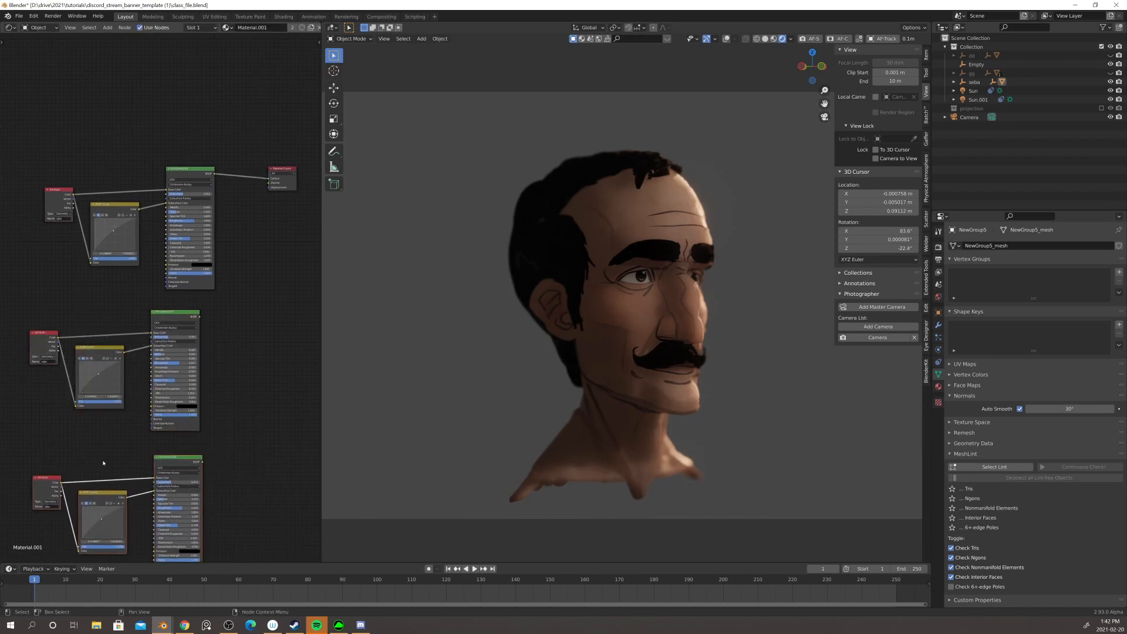
scroll(104, 463, "down", 4, "shift")
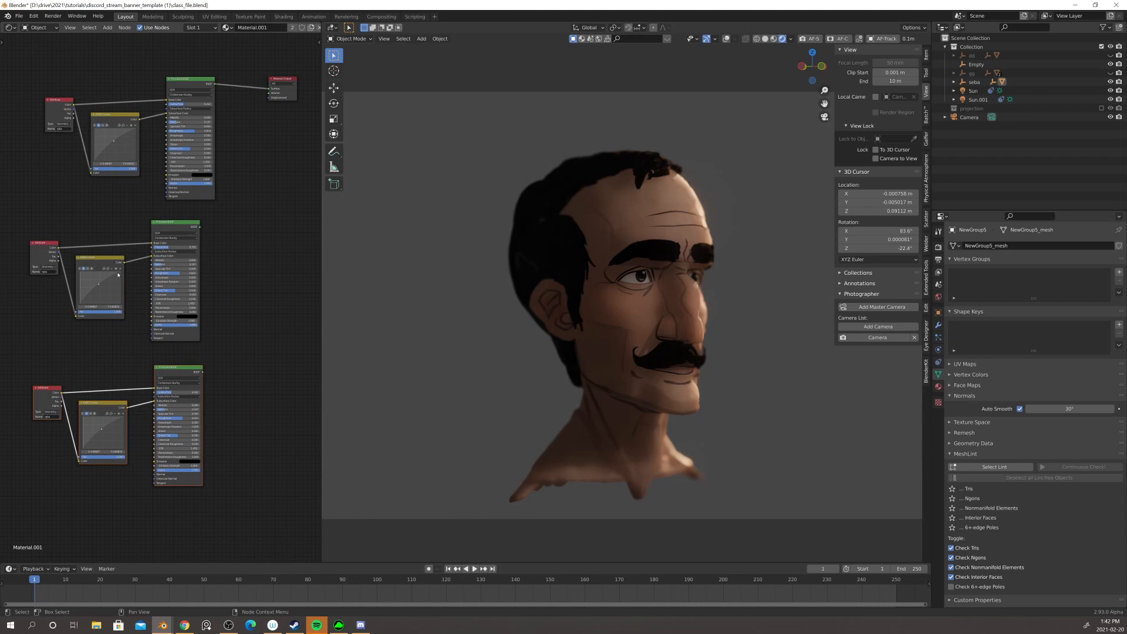
- Delete the RGB Curves and Attribute nodes of the middle set and preview its plain white Principled BSDF through the Material Output
scroll(118, 274, "up", 2)
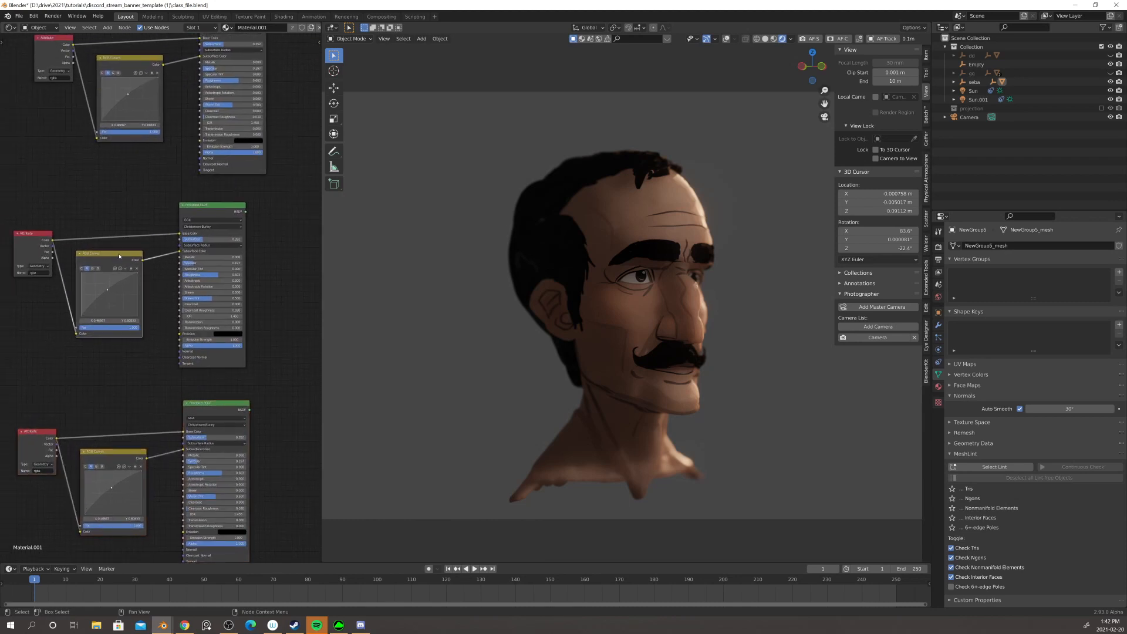
key("x")
left_click(38, 239)
key("x")
middle_click_drag(155, 257, 126, 276)
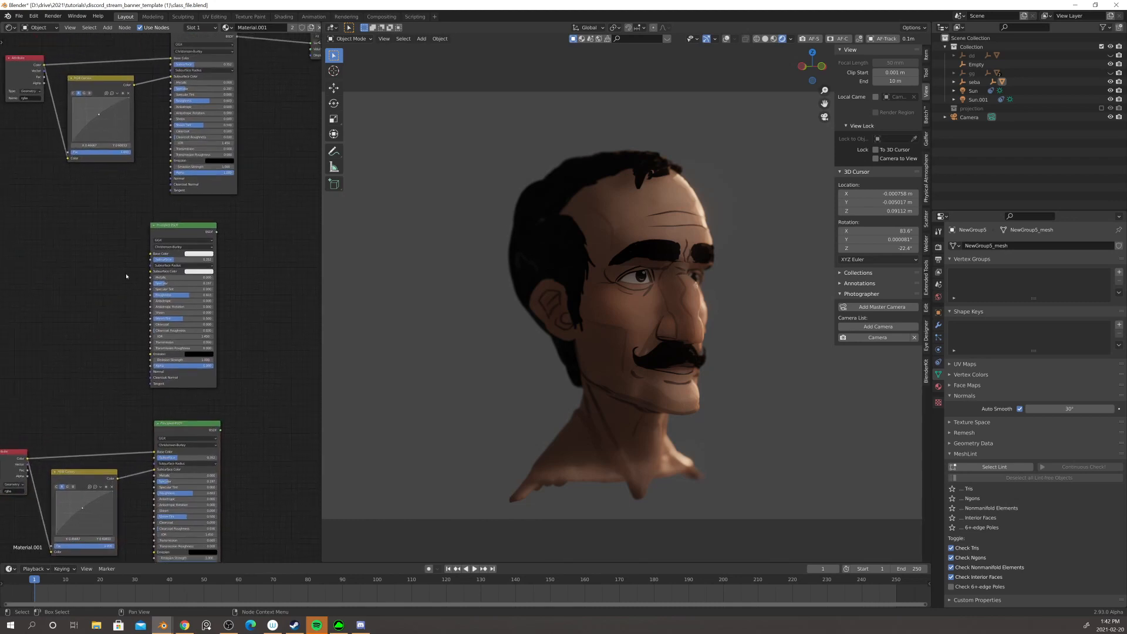
left_click(172, 233, "ctrl+shift")
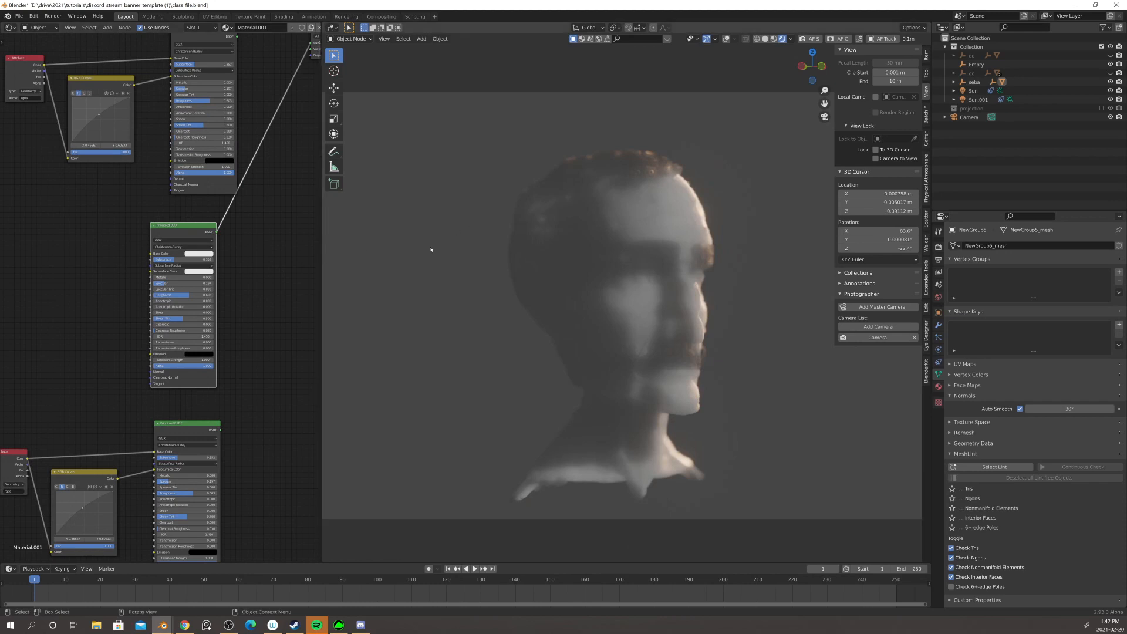
- Set the middle Principled BSDF's Specular to 0.985 and its Roughness to 0.545
scroll(194, 253, "up", 3)
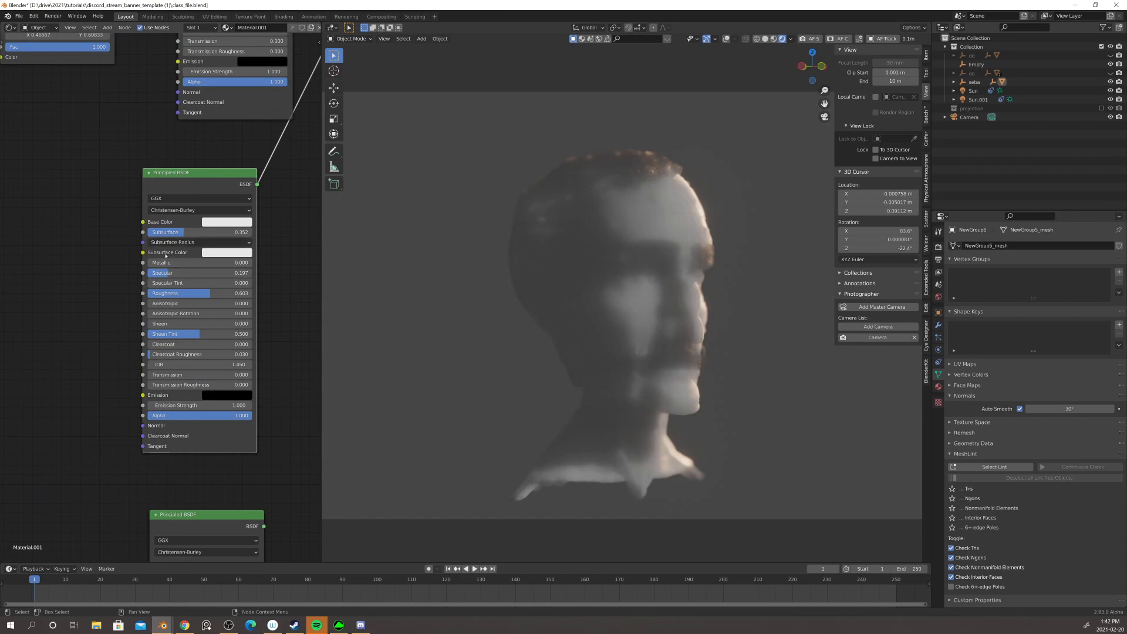
left_click_drag(221, 177, 232, 187)
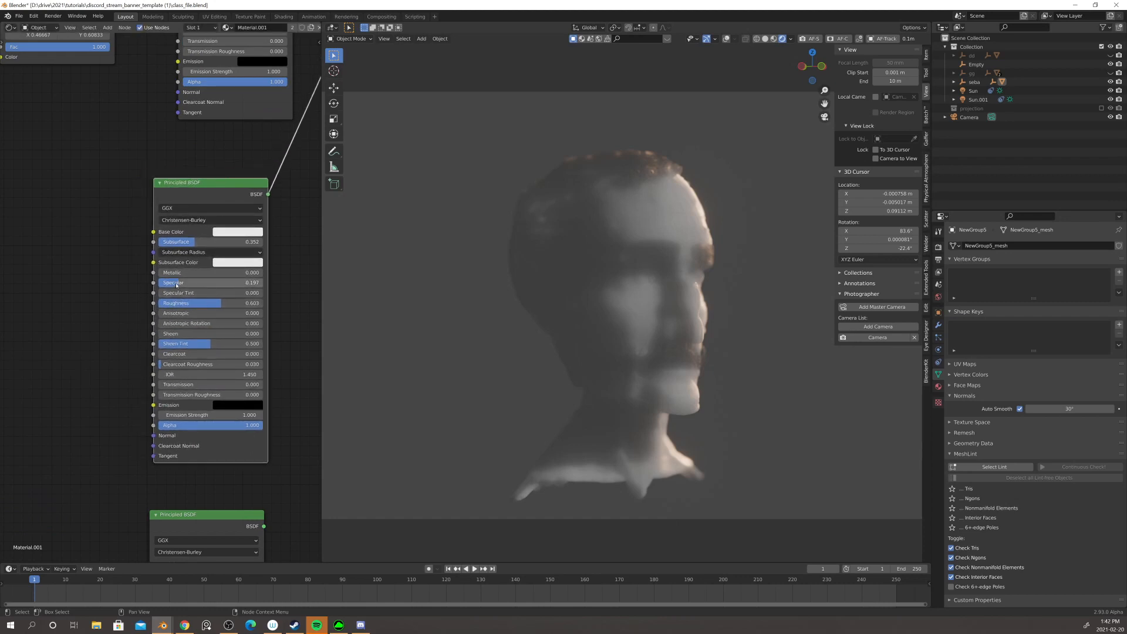
mouse_move(176, 286)
left_mouse_down()
mouse_move(252, 282)
mouse_move(164, 302)
left_mouse_up()
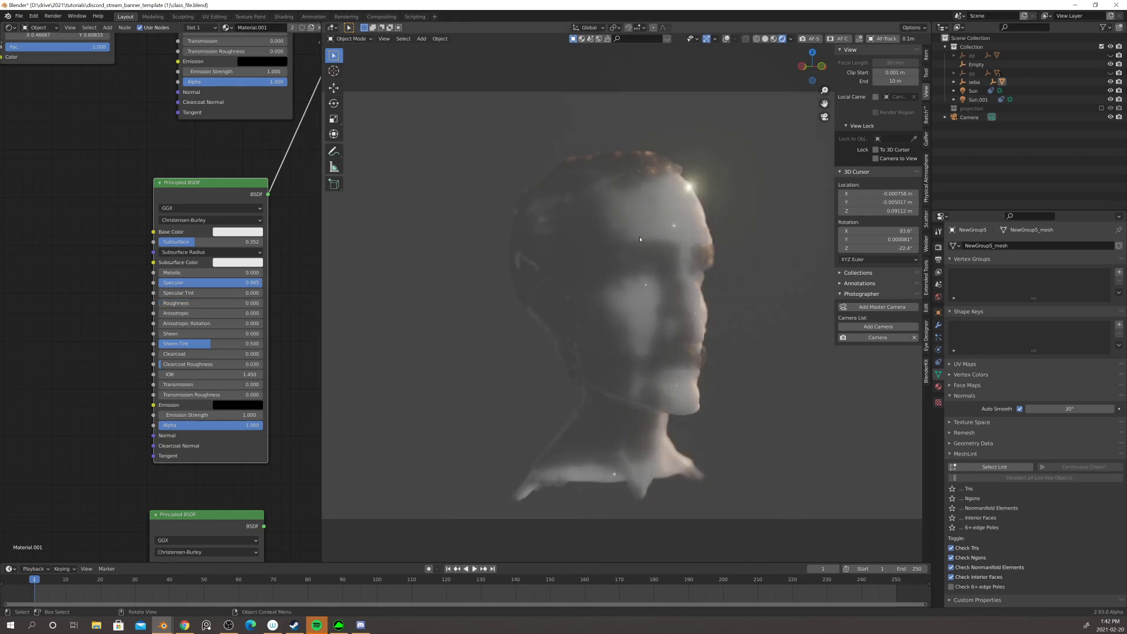
left_click_drag(164, 303, 215, 303)
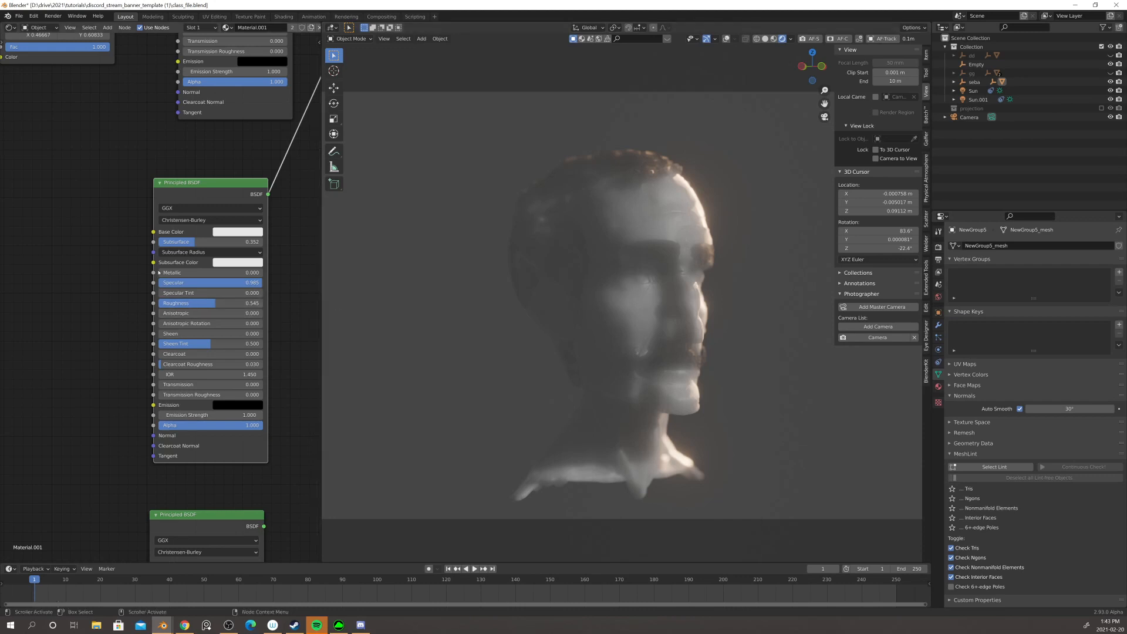
- Insert a Shader to RGB node between the middle Principled BSDF and the Material Output
middle_click_drag(287, 204, 211, 247)
scroll(211, 247, "down", 3)
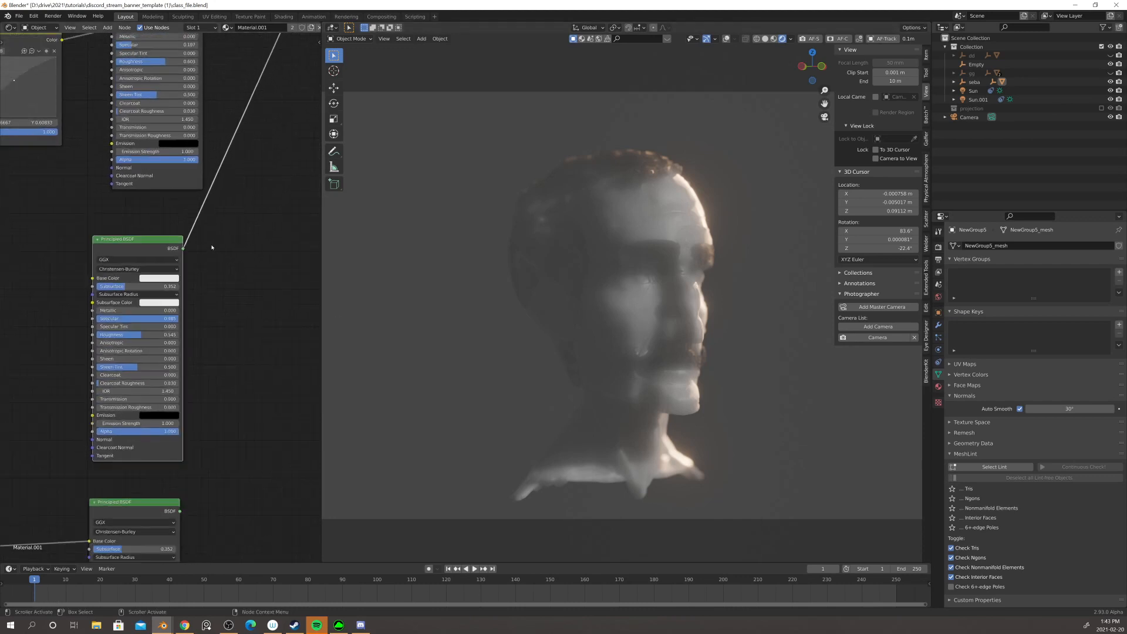
key("shift+a")
left_click(214, 300)
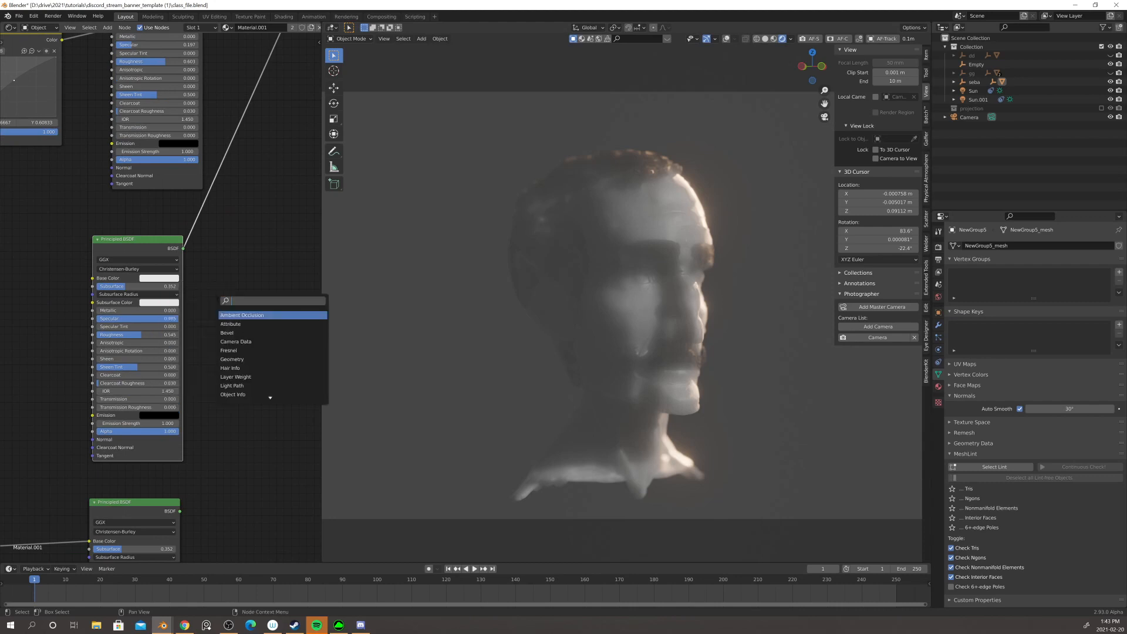
type("sh")
key("Down")
key("Down")
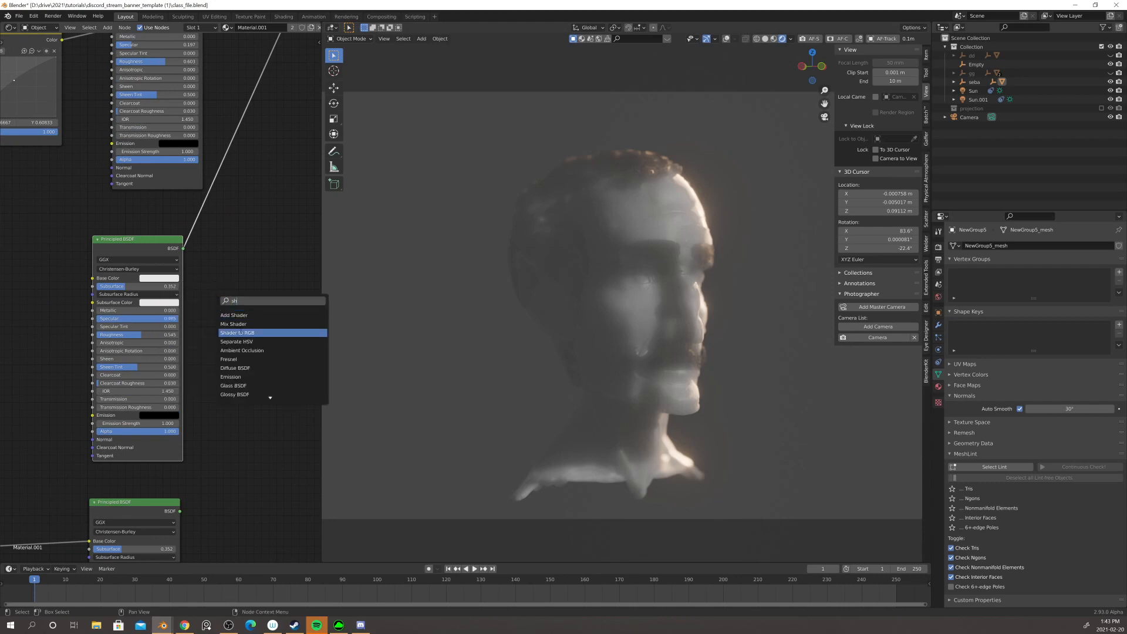
key("Return")
left_click(216, 233)
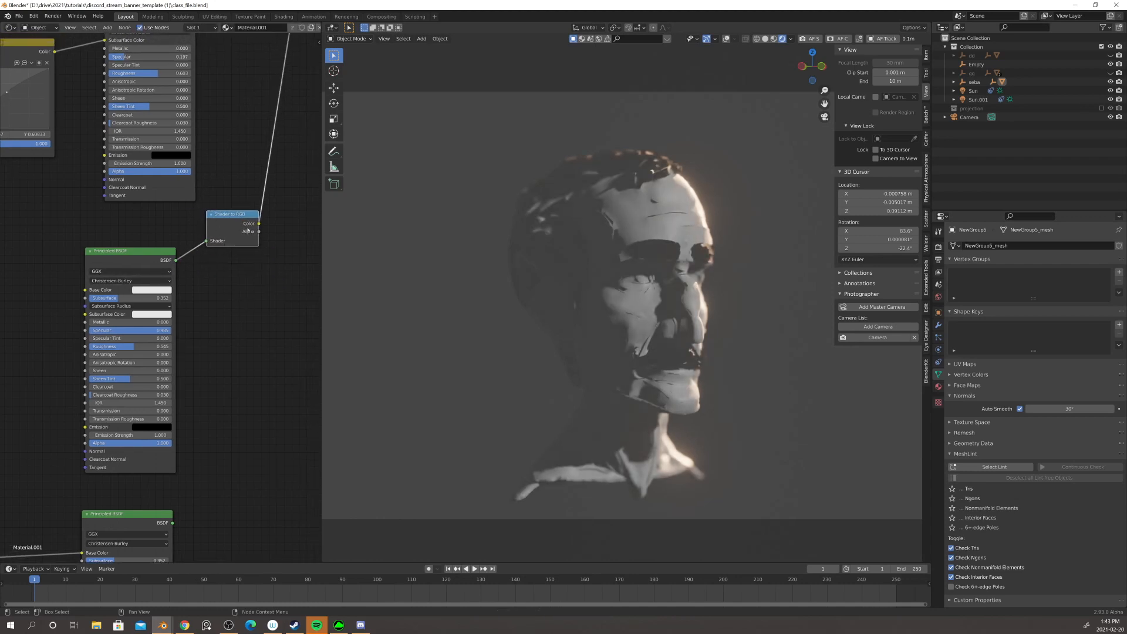
- Insert a ColorRamp after the Shader to RGB node and bring its stops close together, with the black stop near 0.14, for hard-edged light and shadow
middle_click_drag(249, 267, 206, 332)
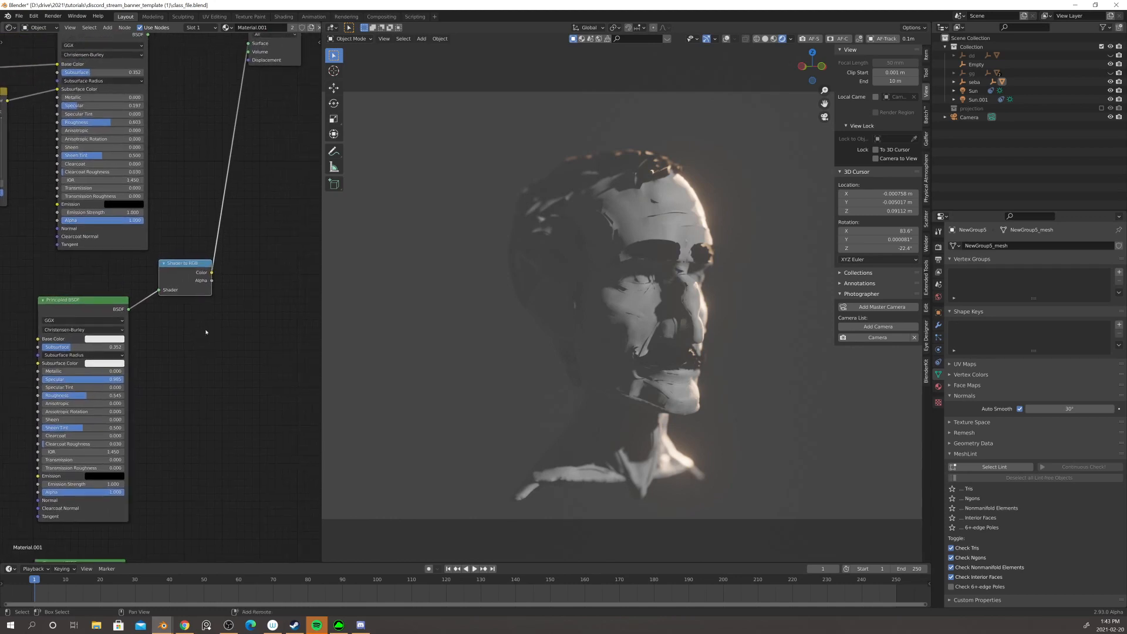
key("shift+a")
left_click(206, 331)
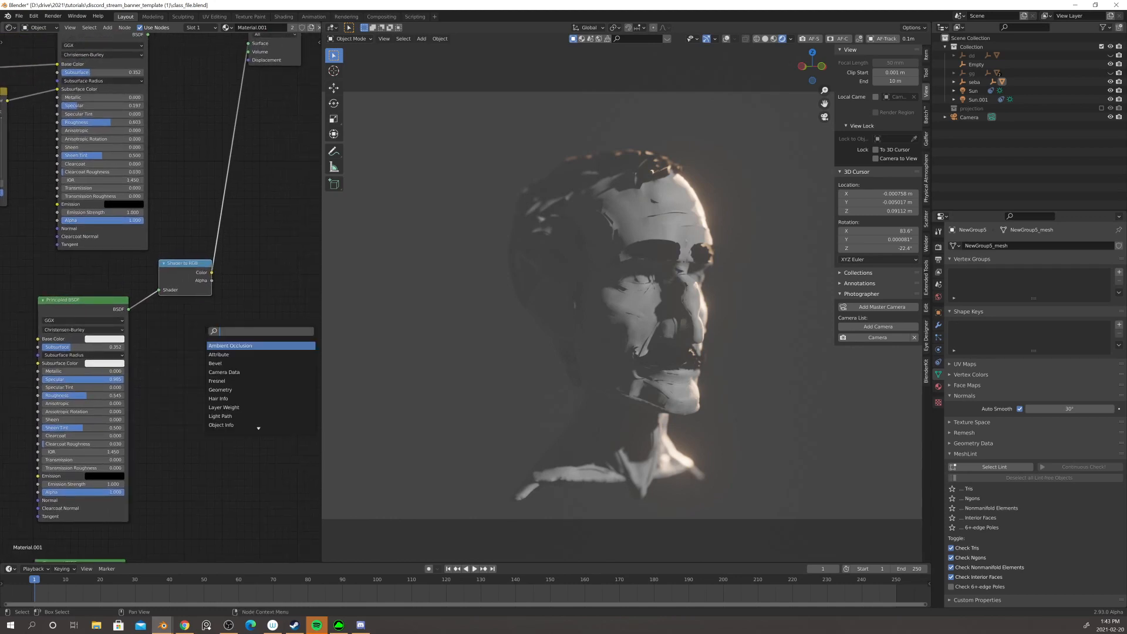
type("ramp")
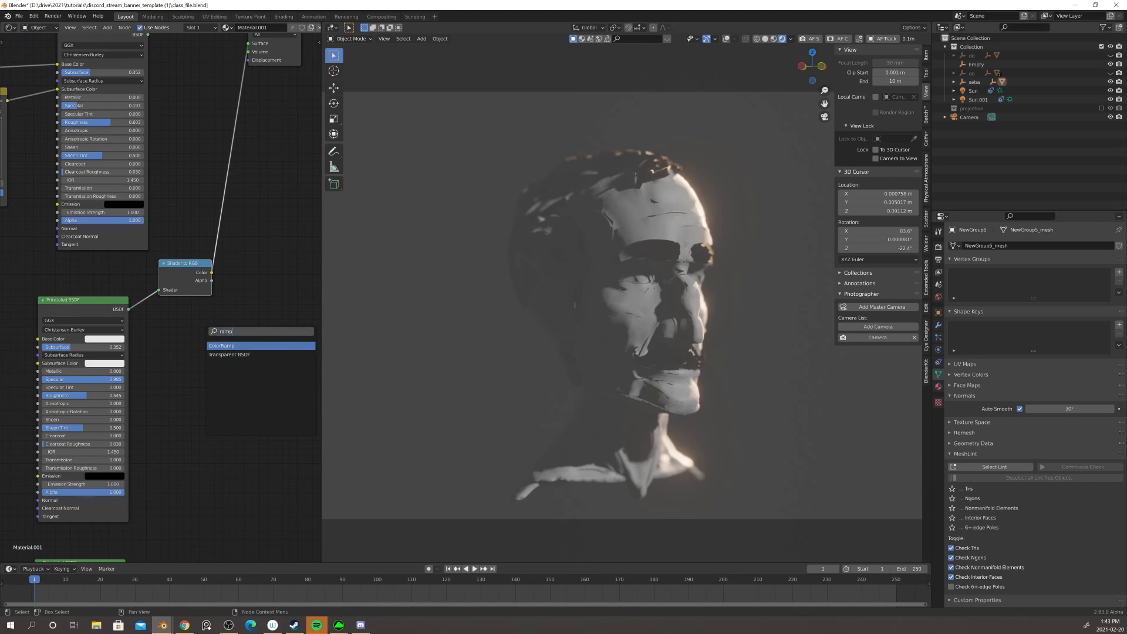
key("Return")
left_click(233, 200)
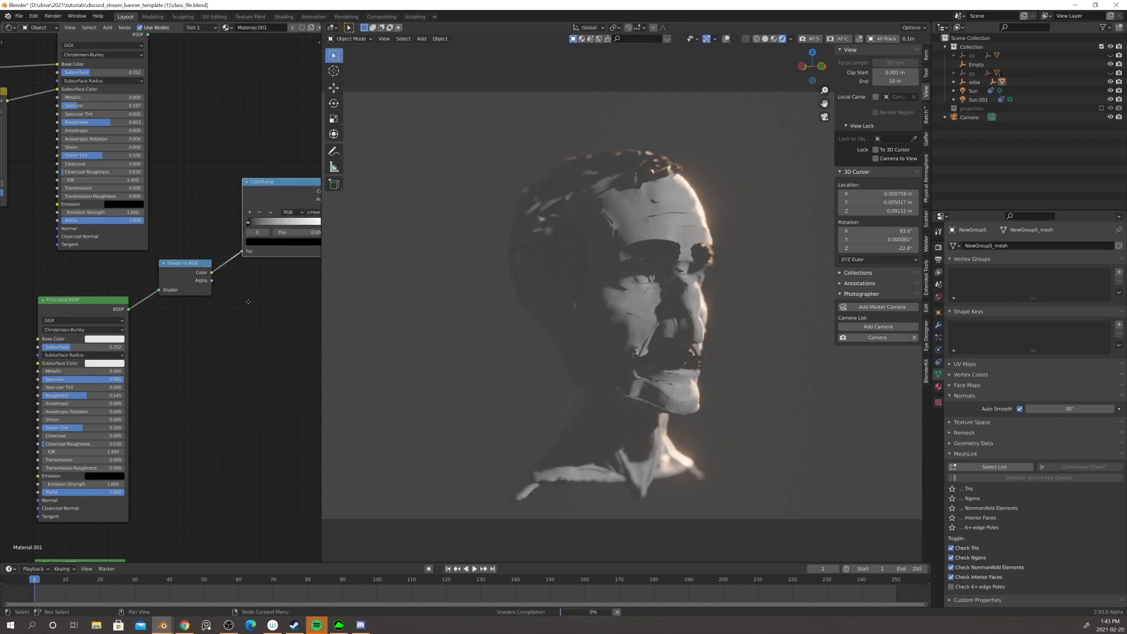
middle_click_drag(248, 301, 142, 363)
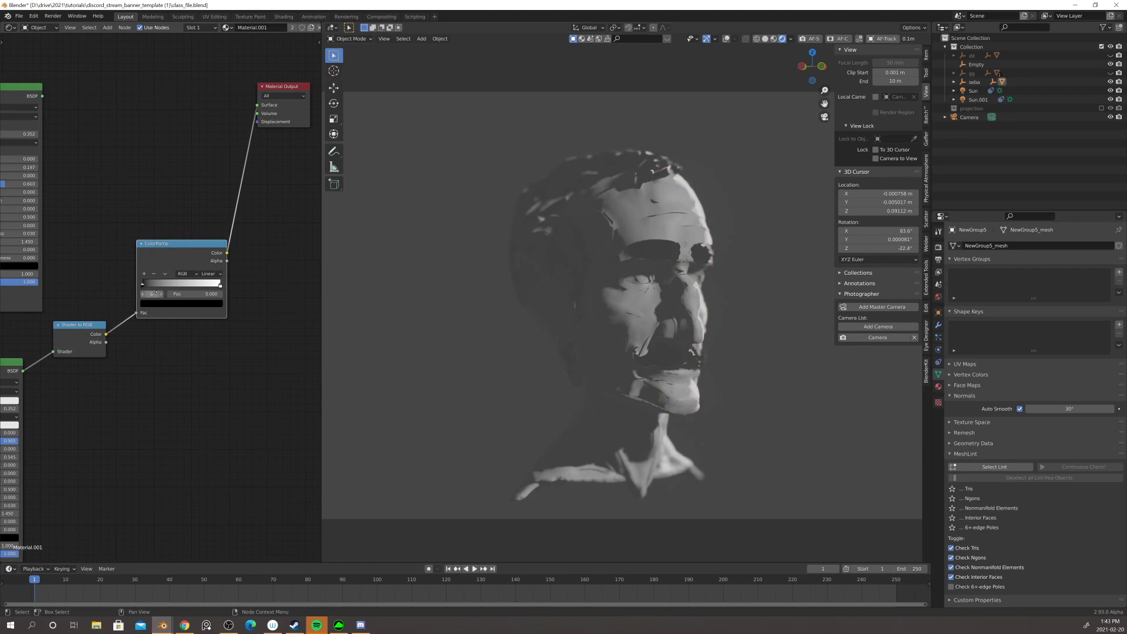
mouse_move(144, 288)
left_mouse_down()
mouse_move(218, 287)
mouse_move(152, 291)
left_mouse_up()
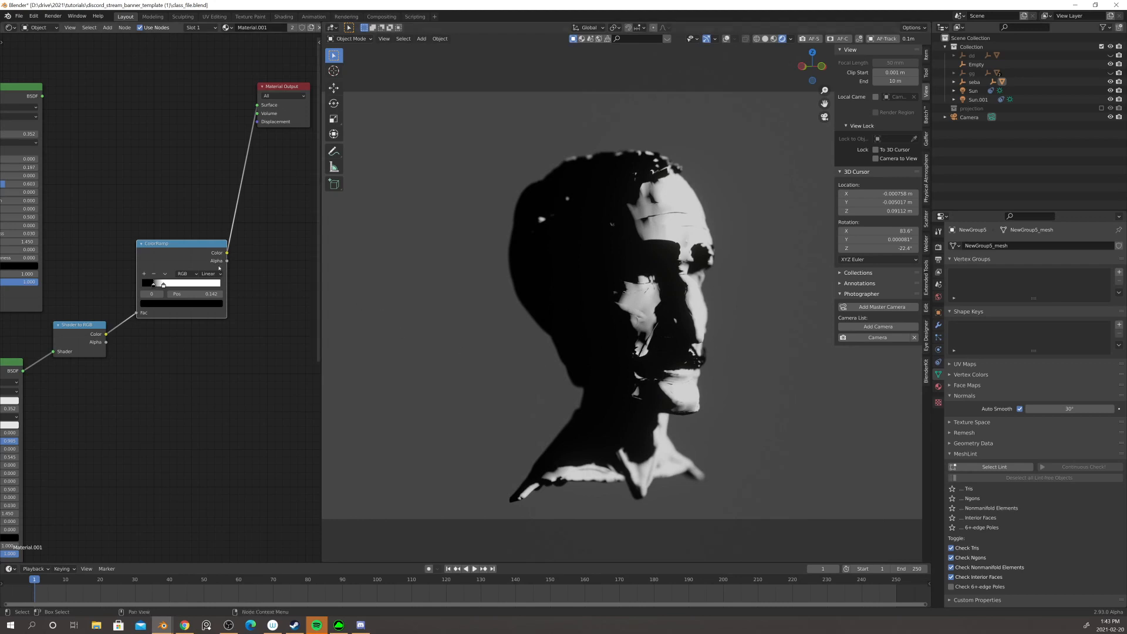
- Move the Material Output aside and add a Mix Shader node between the upper Principled BSDF and the output
scroll(242, 174, "down", 3)
left_click_drag(243, 173, 283, 169)
key("shift+a")
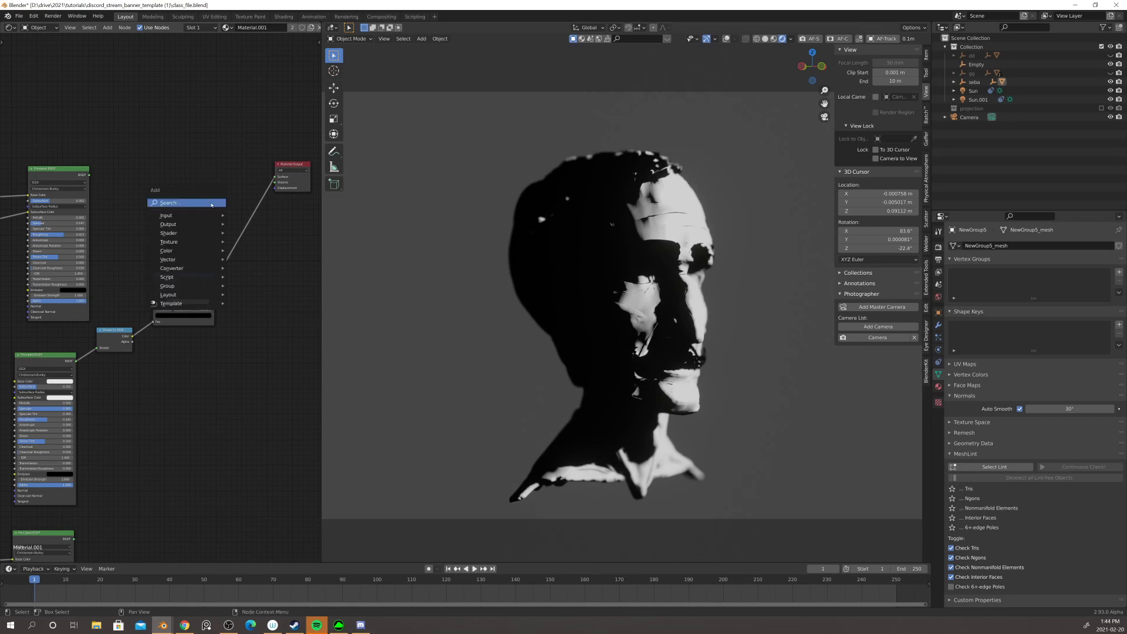
left_click(211, 203)
type("mix")
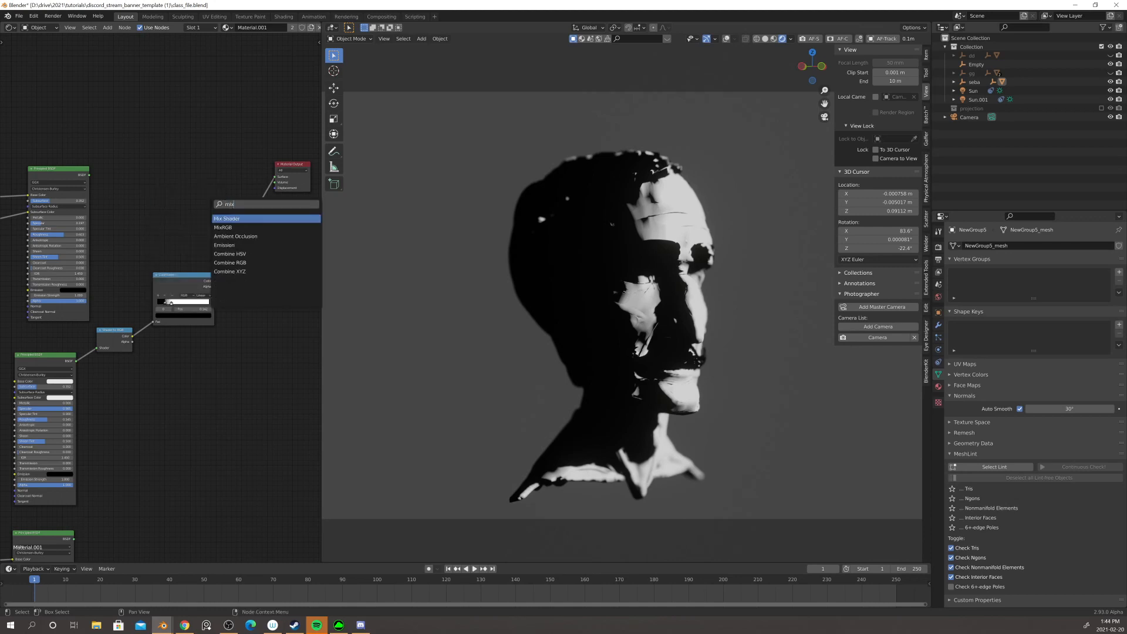
key("Return")
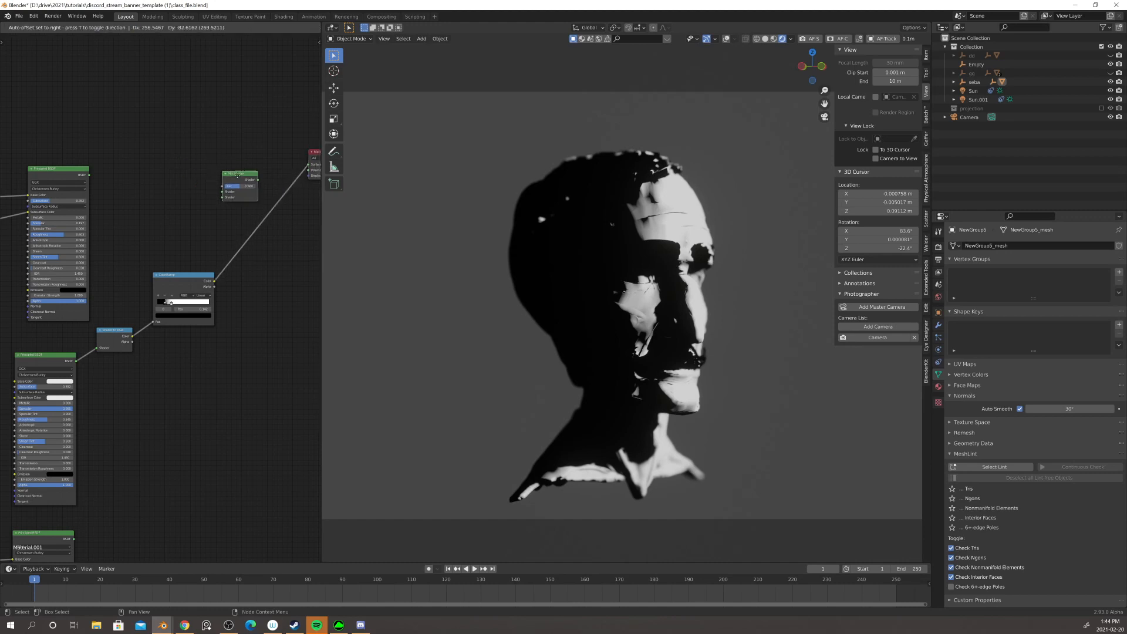
left_click(238, 178)
scroll(219, 278, "down", 1)
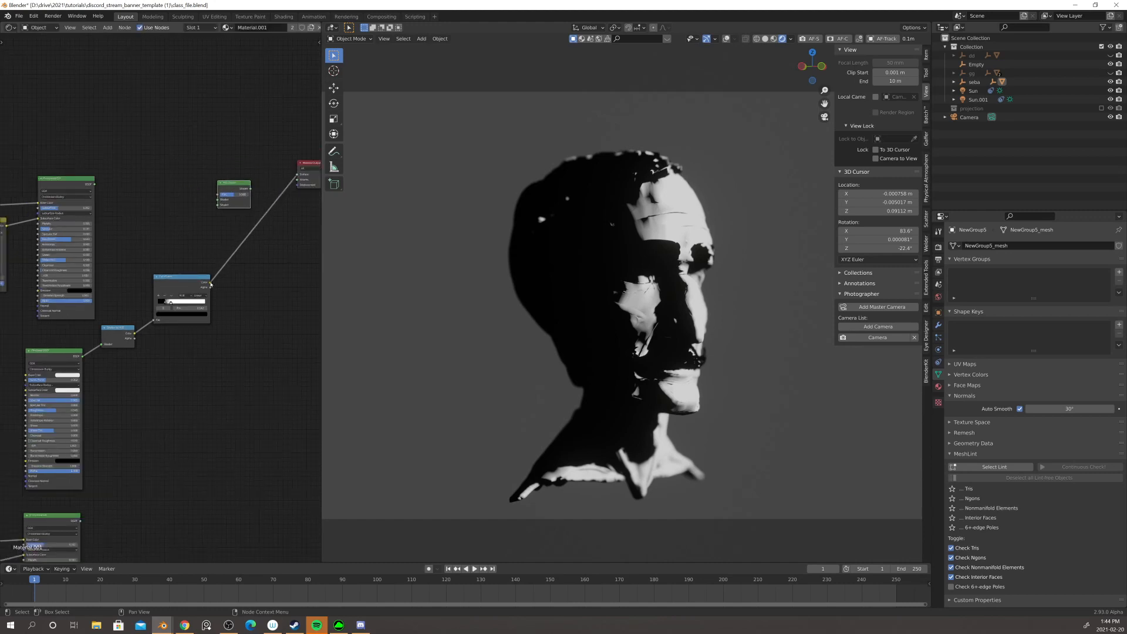
- Wire the ColorRamp color into the Mix Shader's Fac, the upper Principled BSDF into its first Shader input, and its output to the Material Output
left_click_drag(210, 284, 268, 279)
middle_click_drag(158, 358, 200, 331, "ctrl")
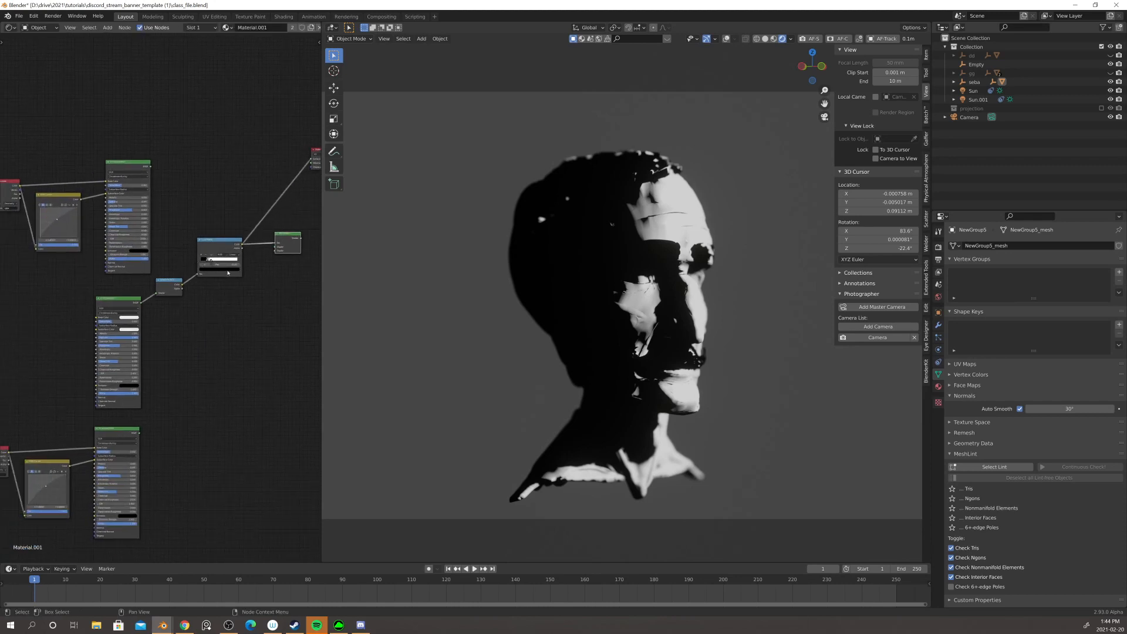
left_click_drag(290, 233, 272, 141)
scroll(272, 140, "up", 2)
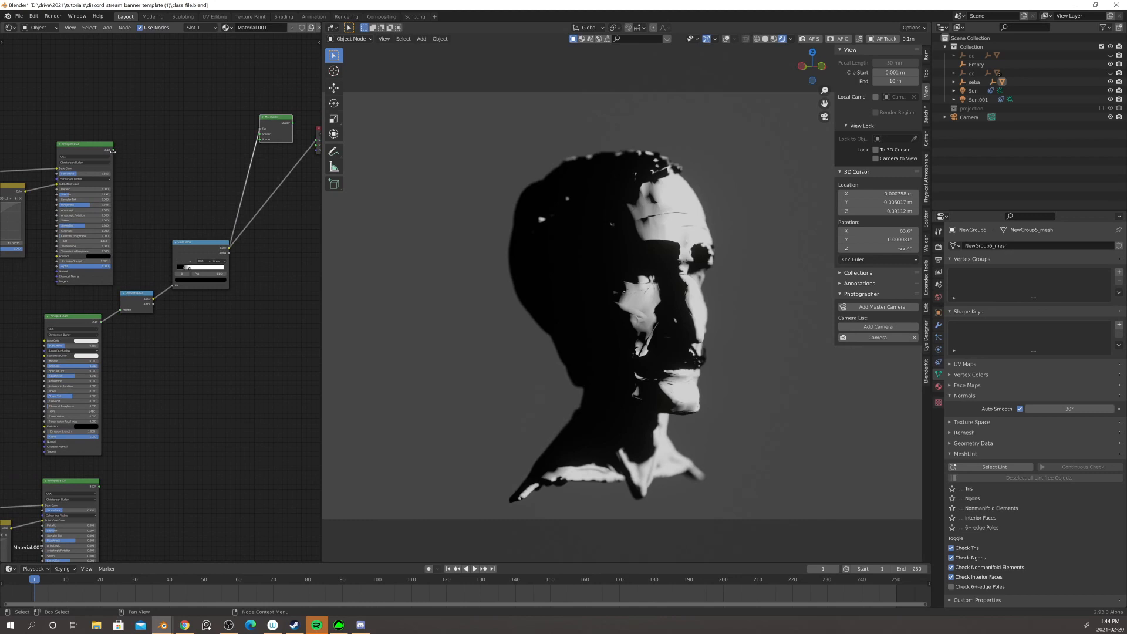
left_click_drag(113, 151, 262, 139)
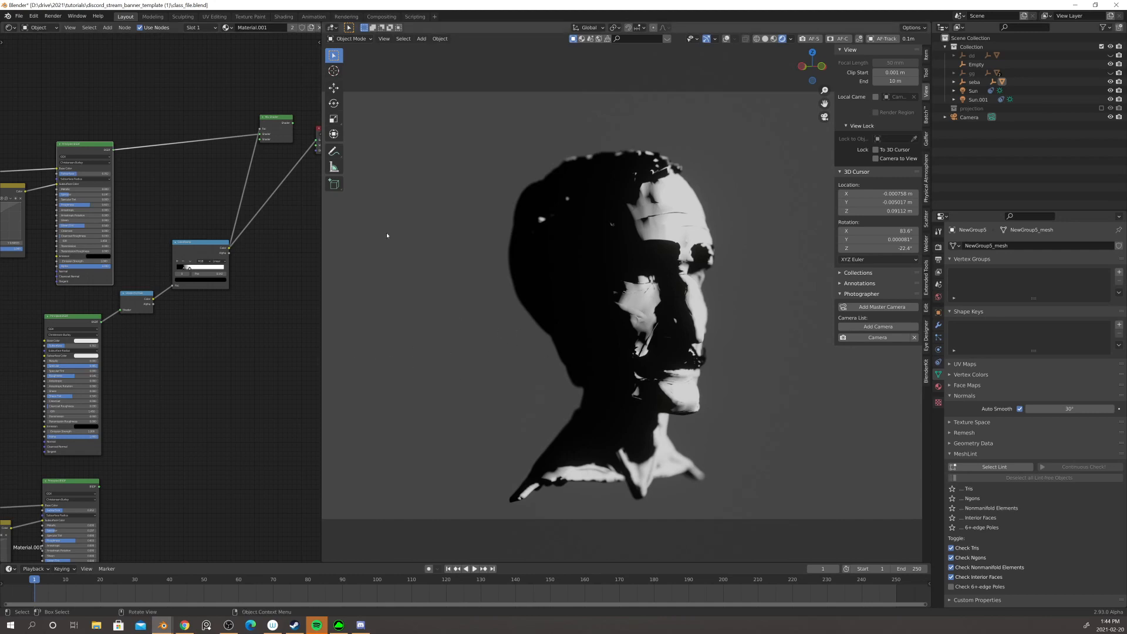
left_click(280, 128, "ctrl+shift")
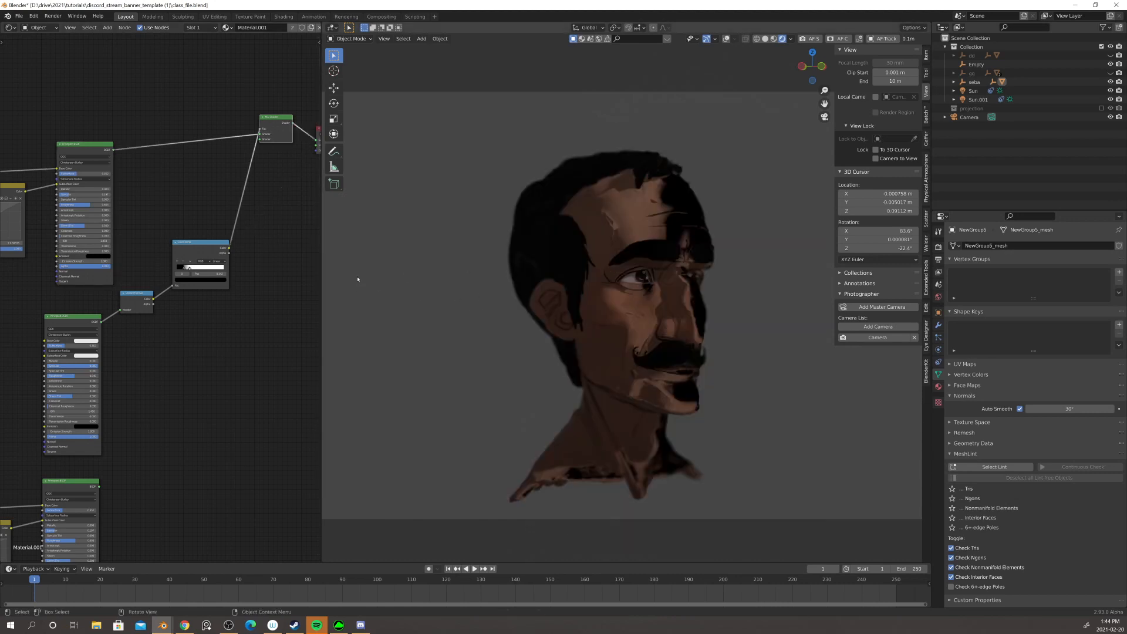
- Preview the upper Principled BSDF and the ColorRamp mask on the output, finishing with the Mix Shader reconnected
middle_click_drag(284, 264, 227, 263)
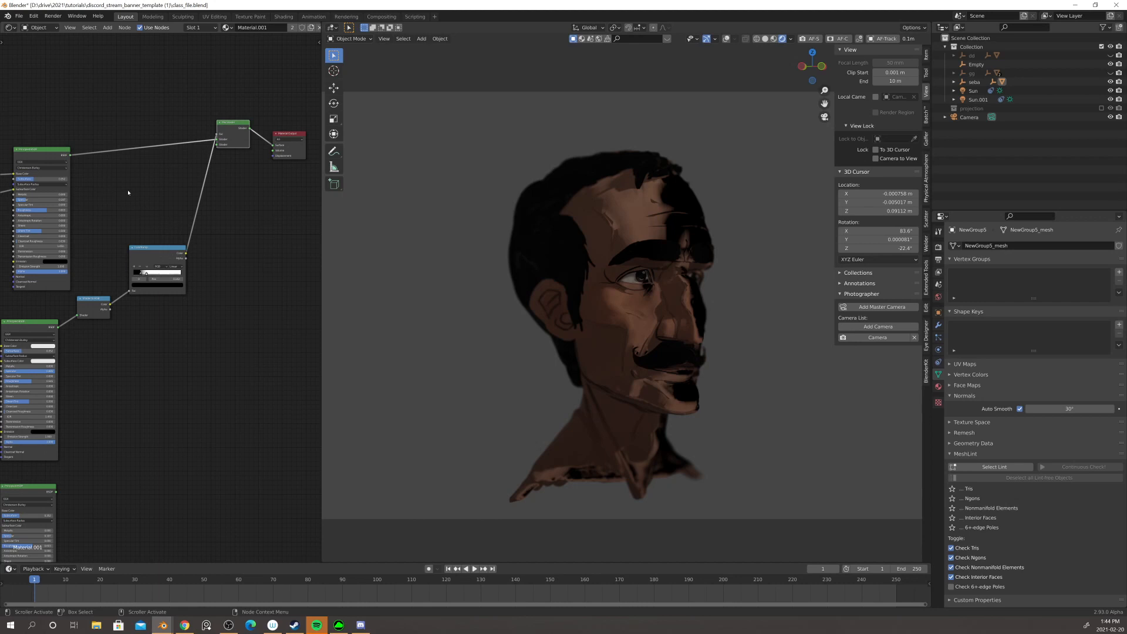
left_click(49, 156, "ctrl+shift")
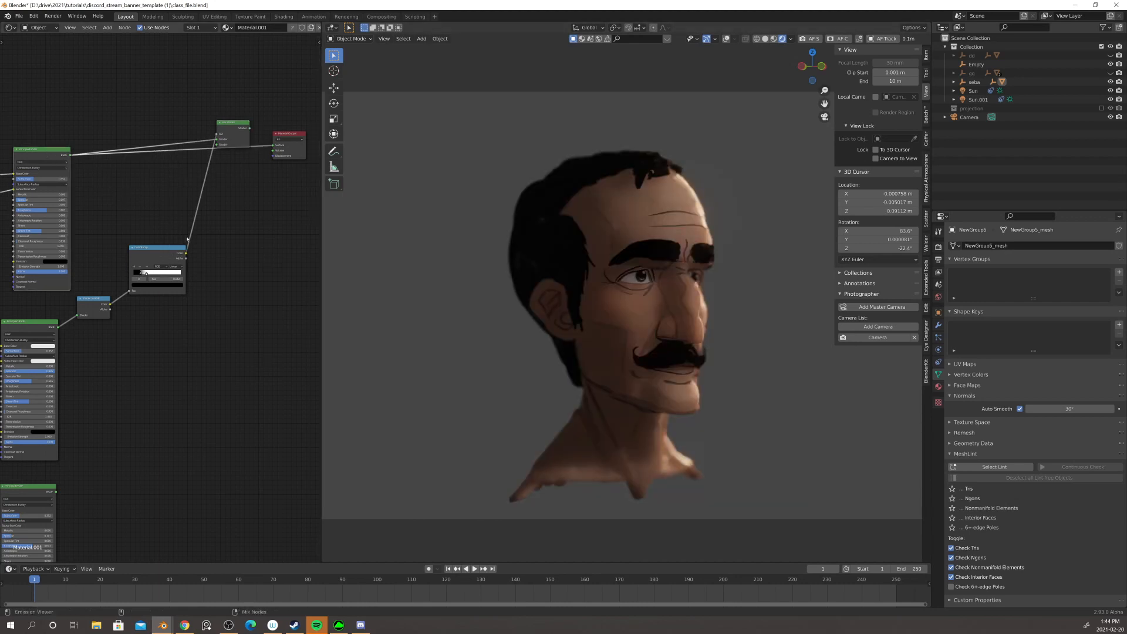
left_click(165, 256, "ctrl+shift")
left_click(232, 132, "ctrl+shift")
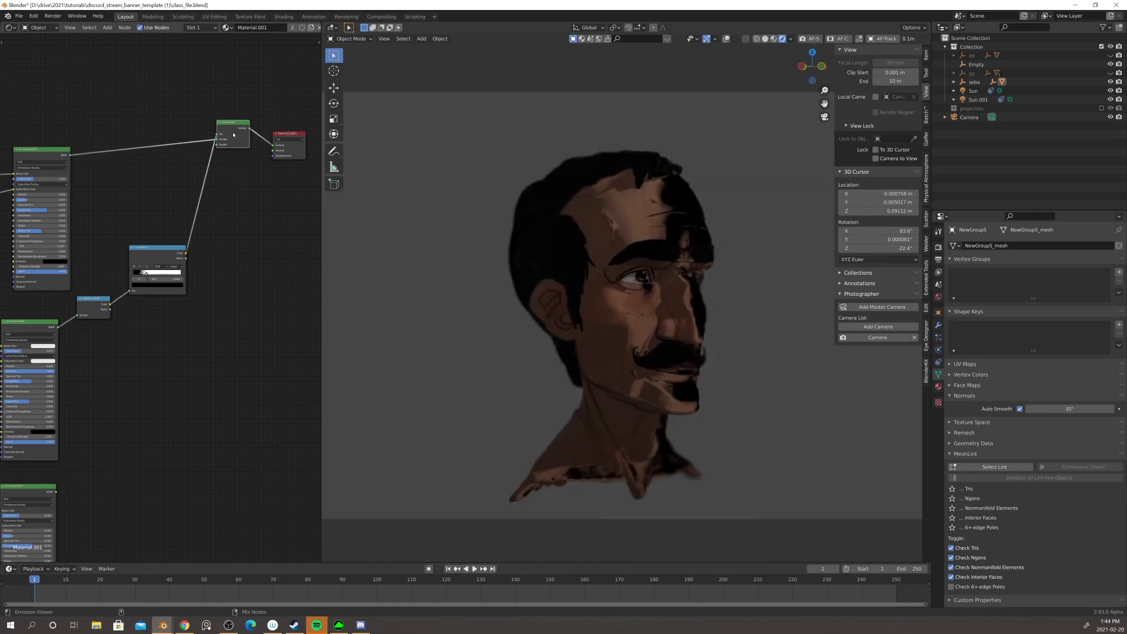
left_click(233, 299)
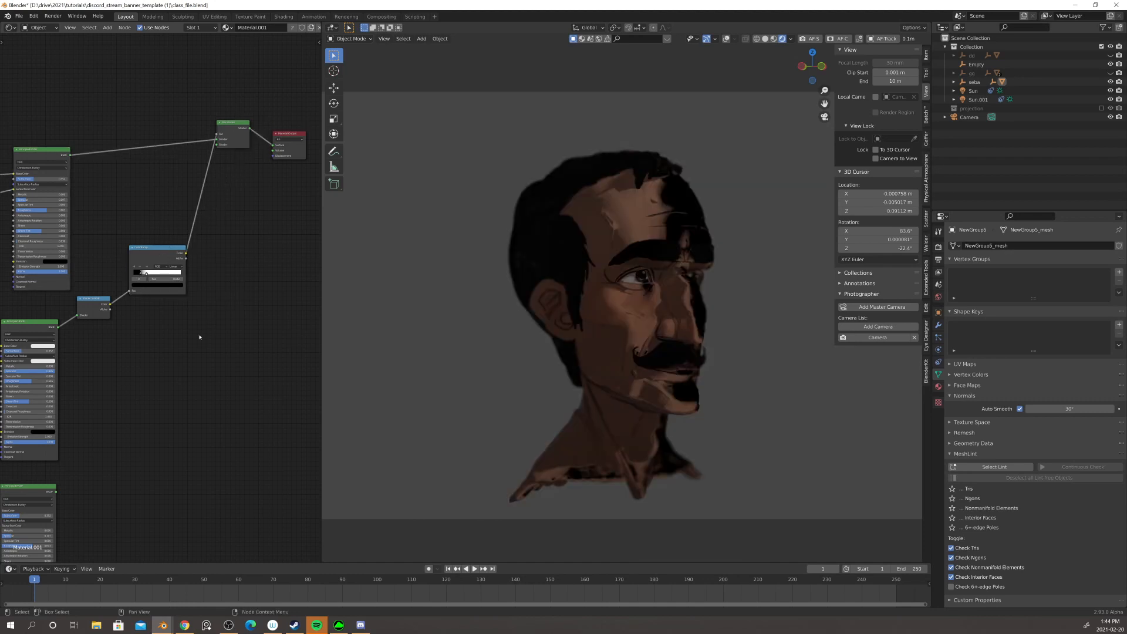
- Duplicate the ColorRamp node and set the copy aside in the empty space below the Mix Shader
middle_click_drag(199, 337, 212, 323)
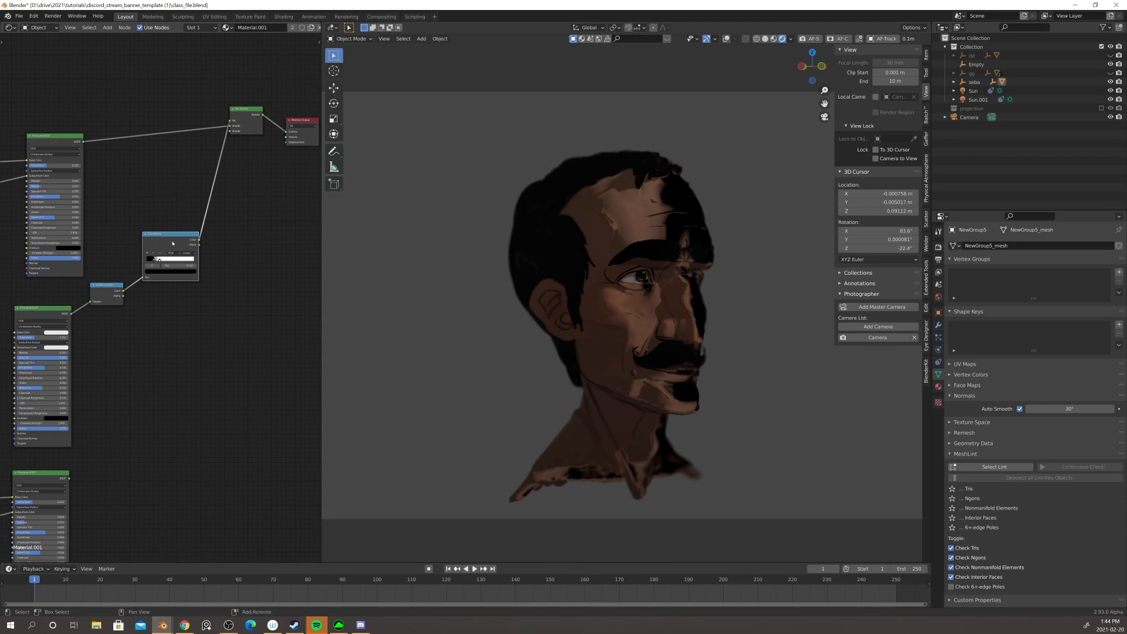
key("shift+d")
left_click(168, 173)
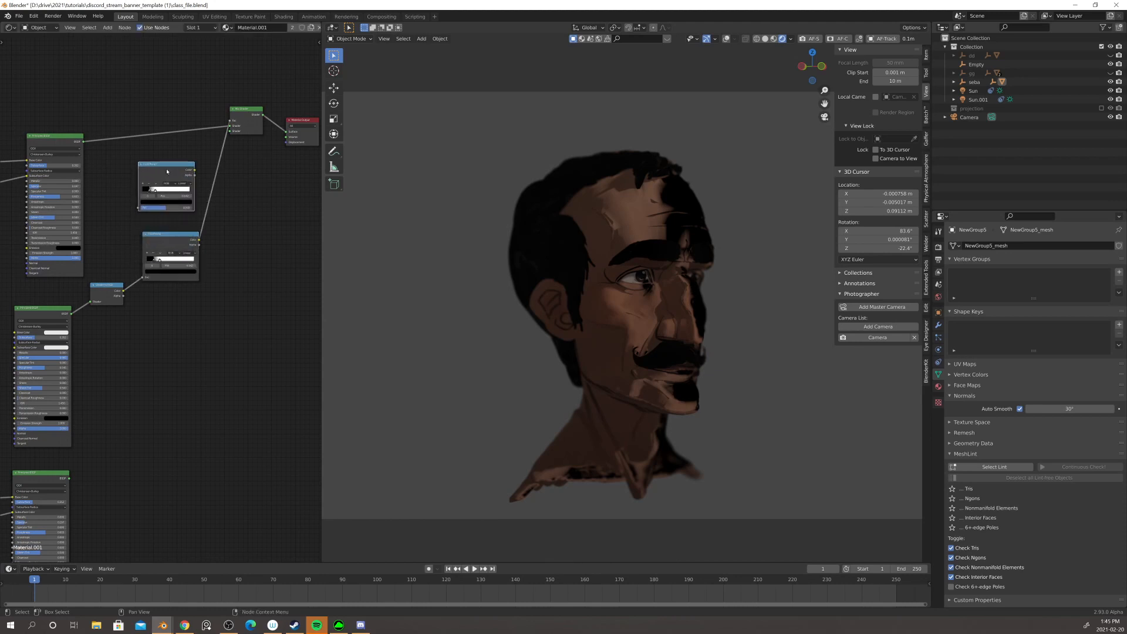
left_click_drag(167, 172, 236, 397)
- Move the Material Output higher and the Mix Shader lower to make room in the node layout
middle_click_drag(277, 170, 246, 166)
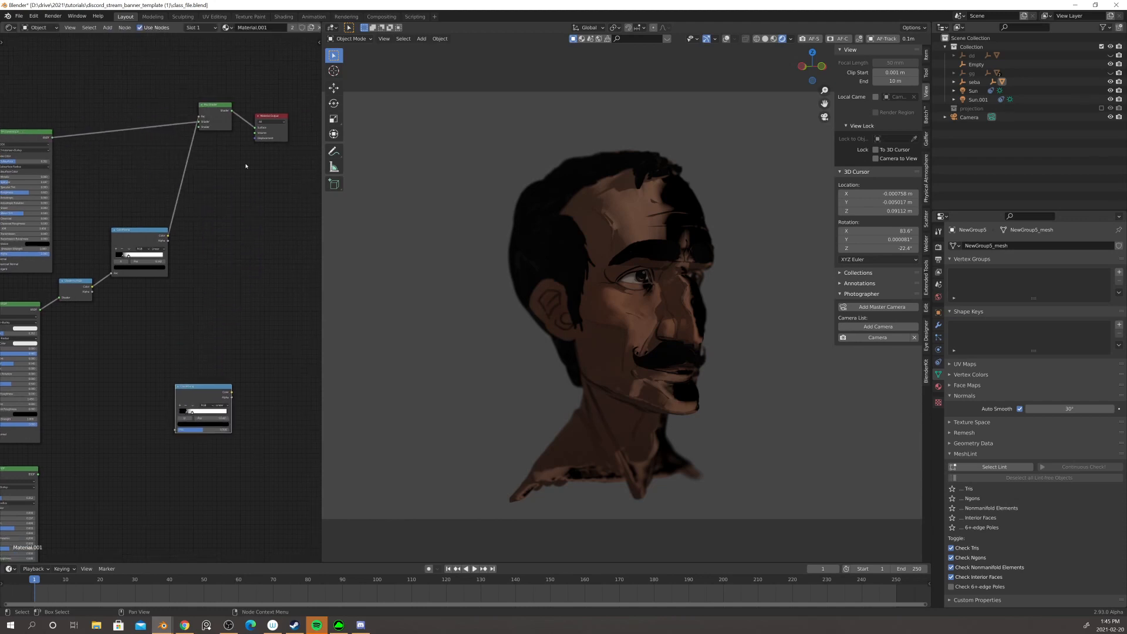
left_click_drag(270, 125, 287, 98)
left_click_drag(215, 120, 240, 164)
middle_click_drag(105, 286, 175, 273)
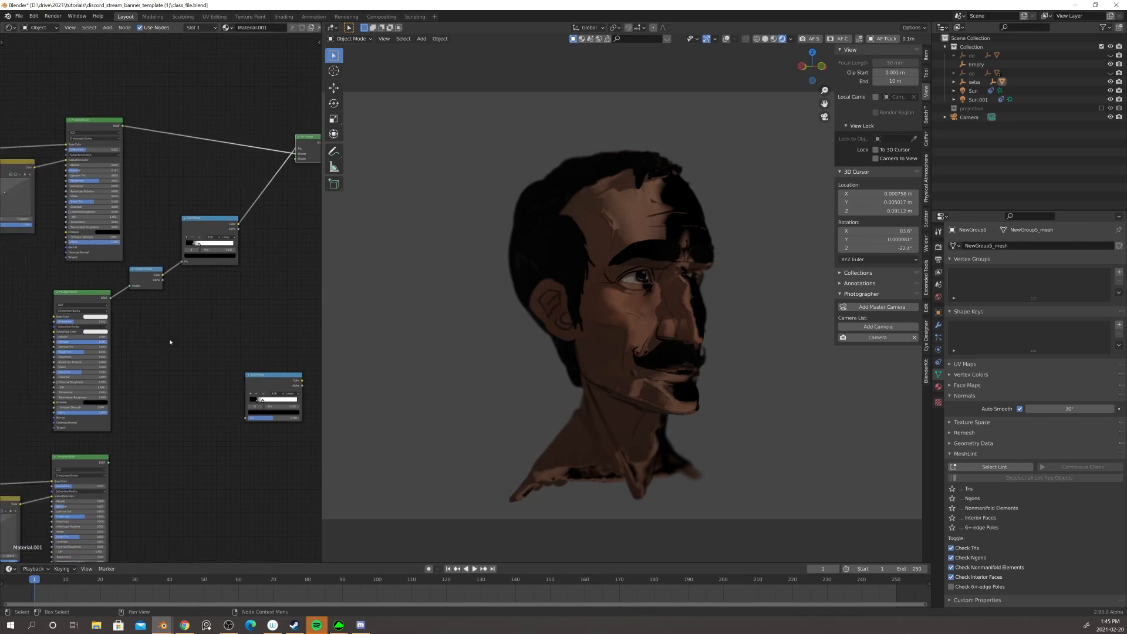
- Shift the upper Principled BSDF to the Mix Shader's second Shader input and wire the lower Principled BSDF into the first
middle_click_drag(170, 341, 149, 322)
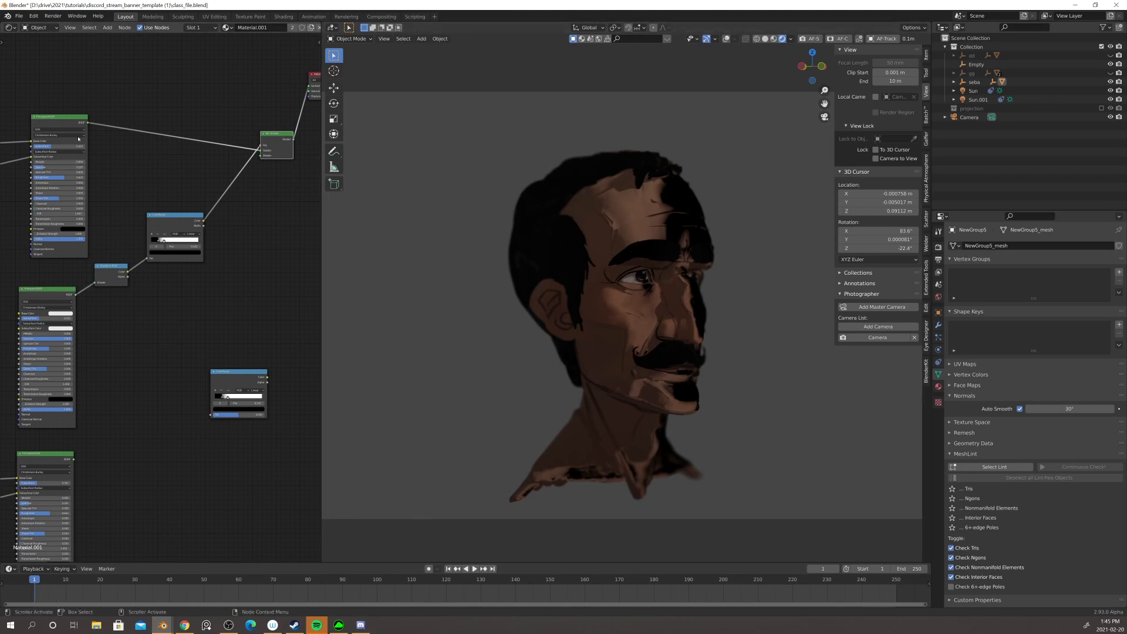
left_click_drag(260, 150, 260, 156)
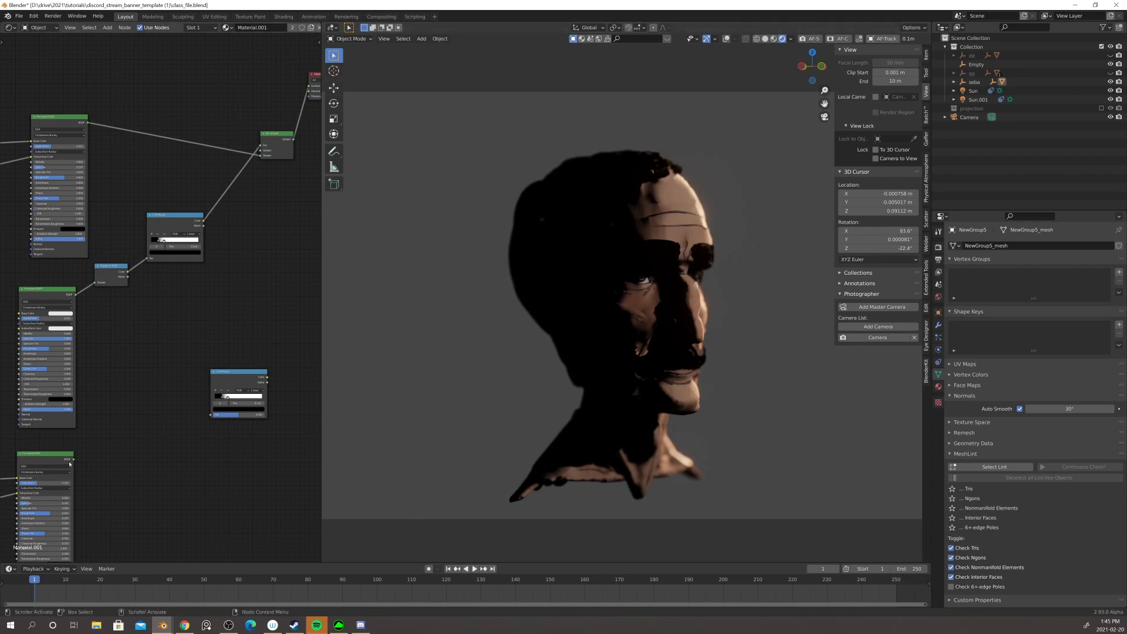
left_click_drag(72, 462, 261, 151)
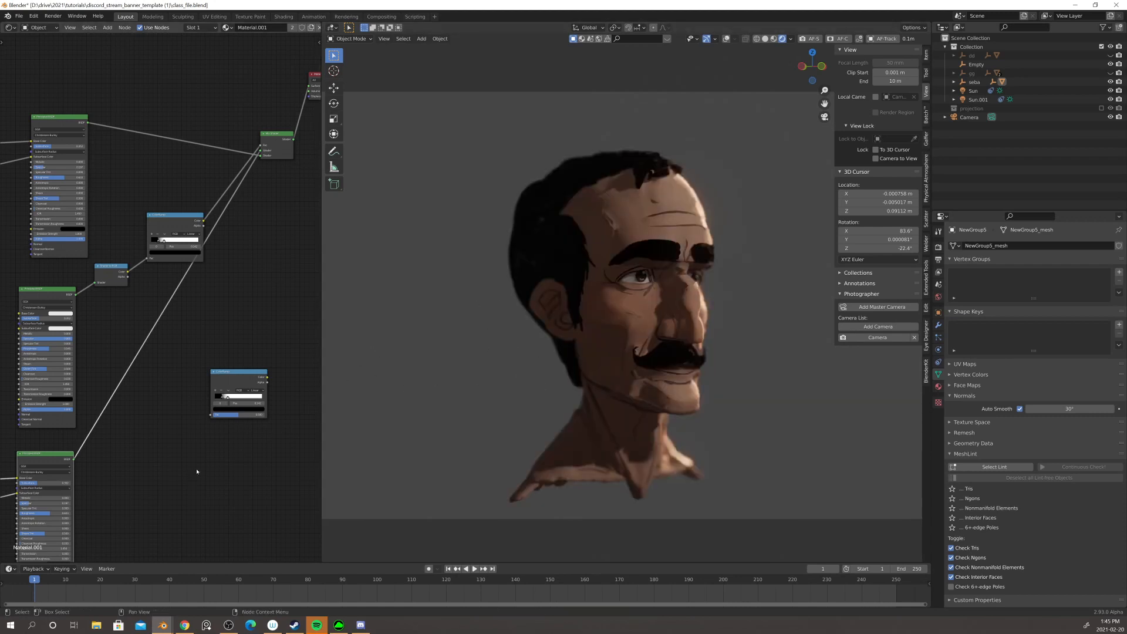
- Duplicate the lower RGB Curves node and insert the copy between the Attribute color and the lower Principled BSDF's Base Color
middle_click_drag(183, 467, 262, 386)
middle_click_drag(206, 443, 261, 411)
left_click(98, 383)
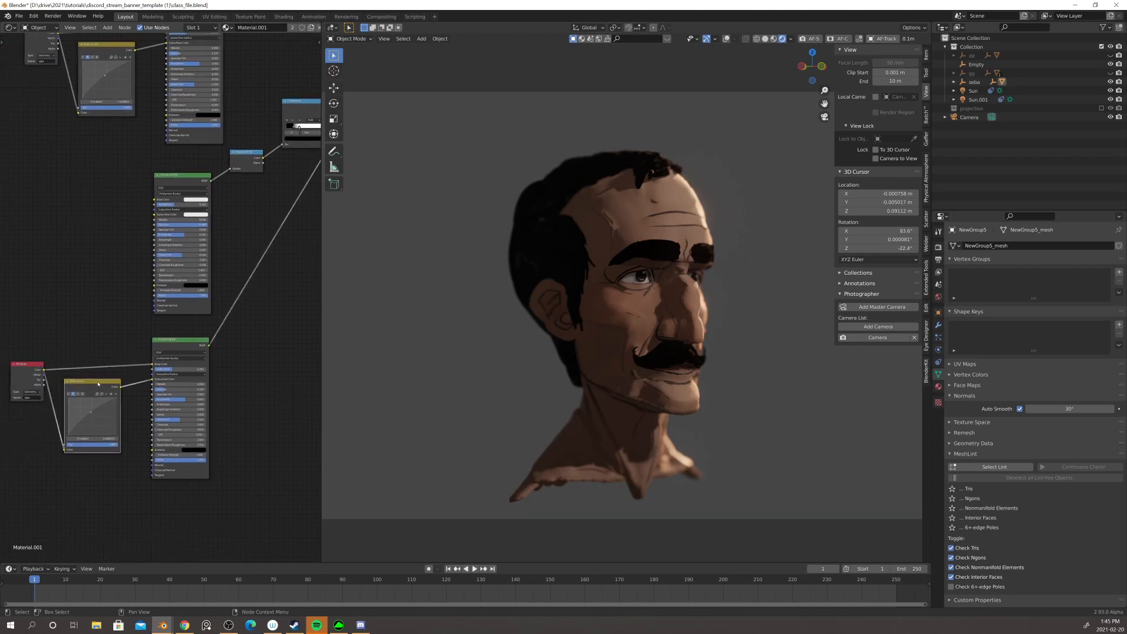
key("shift+d")
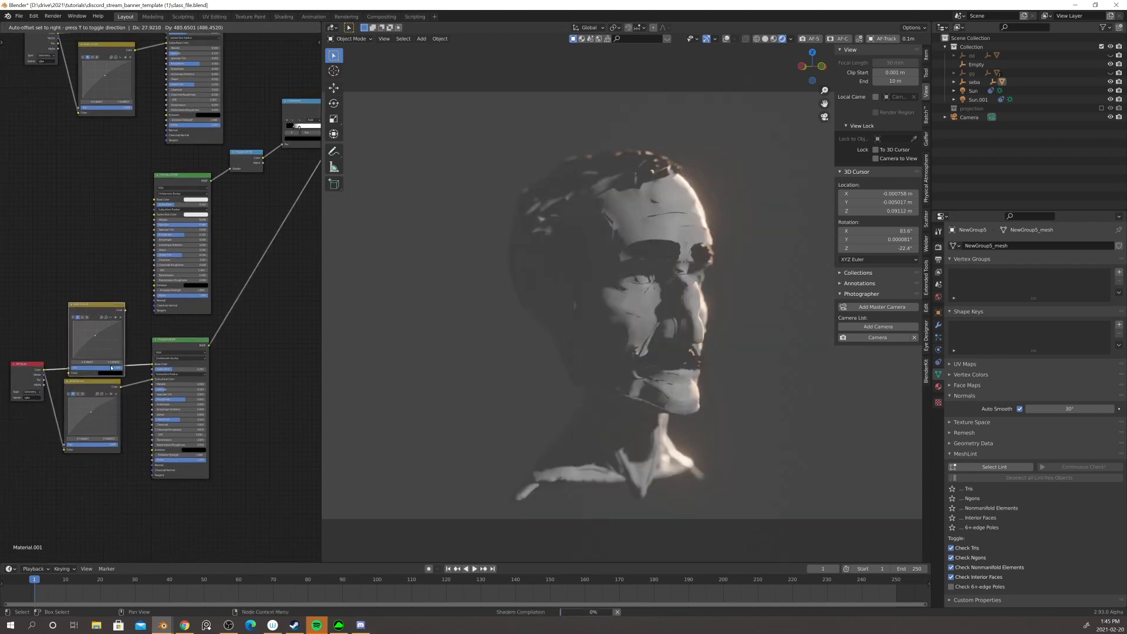
left_click(62, 361)
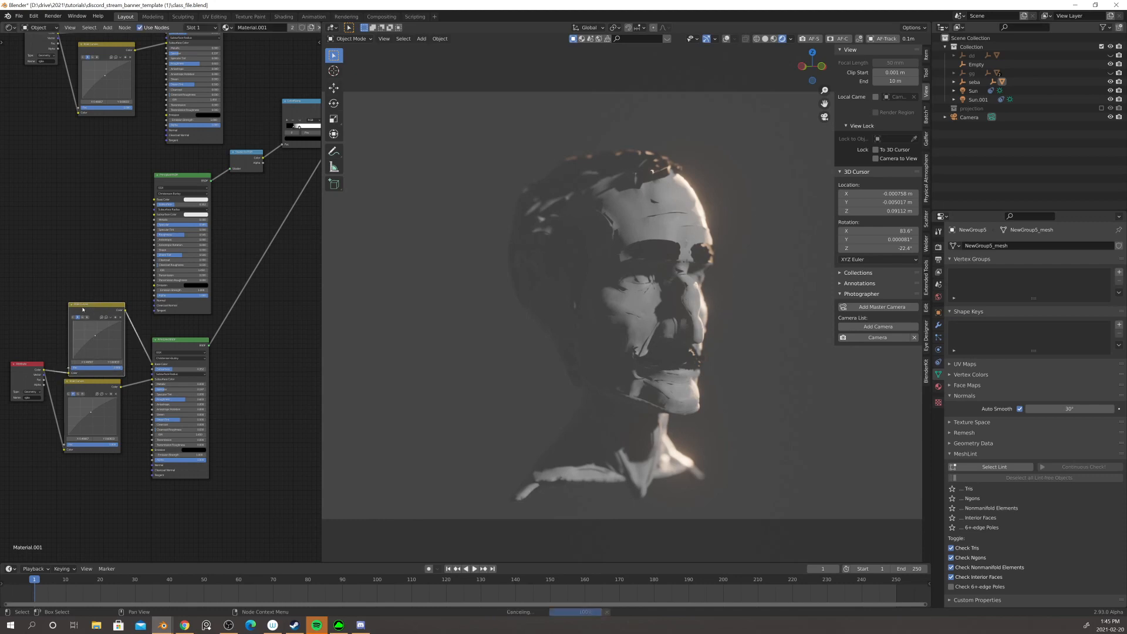
left_click_drag(83, 308, 76, 291)
- Delete the red-channel point from the new RGB Curves node and pull its combined curve down to darken the shadow color
scroll(81, 388, "up", 2)
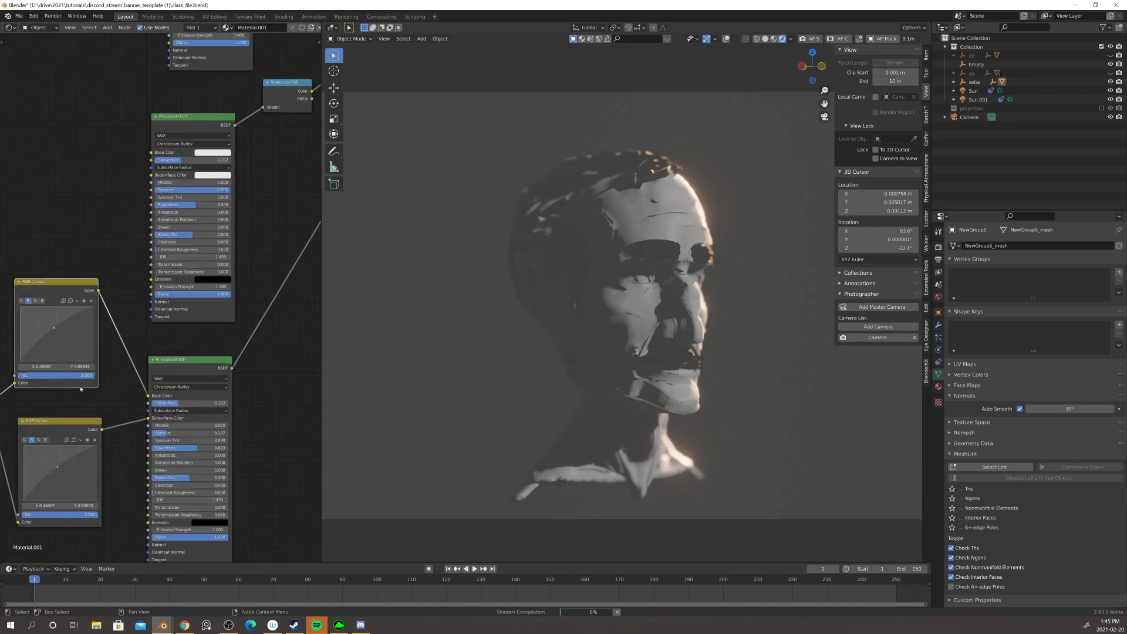
middle_click_drag(86, 392, 165, 355)
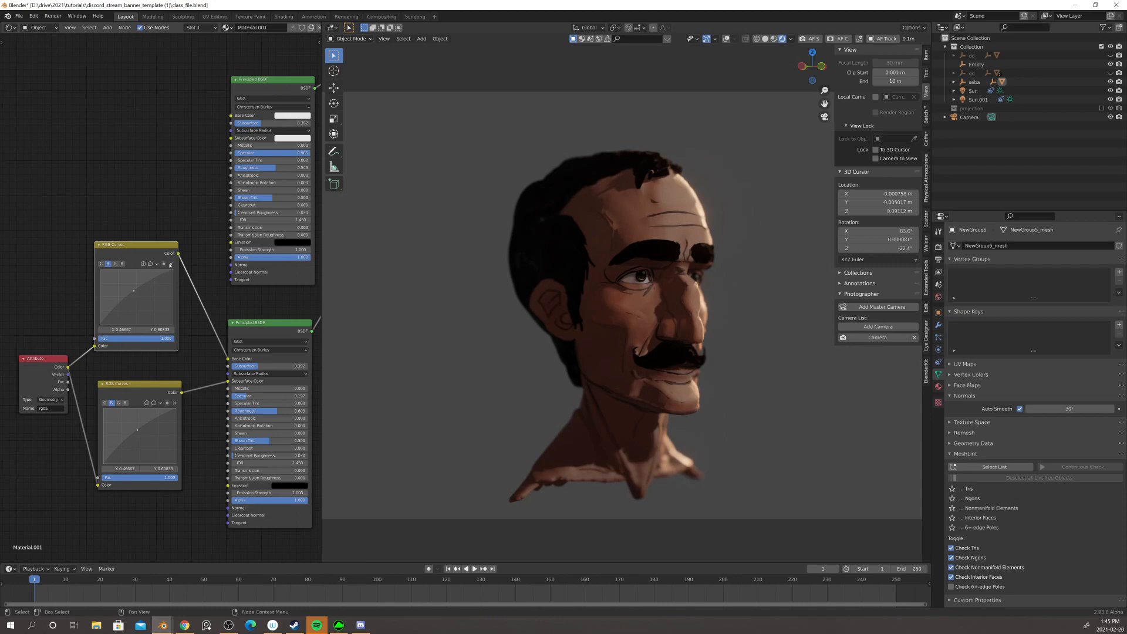
left_click(170, 264)
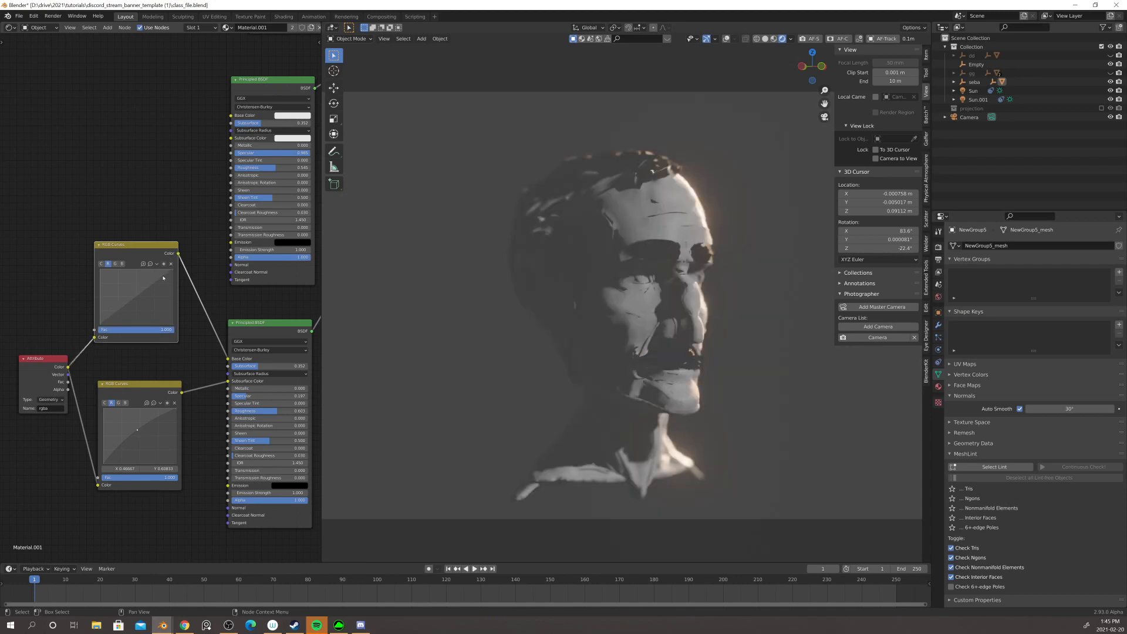
left_click(102, 264)
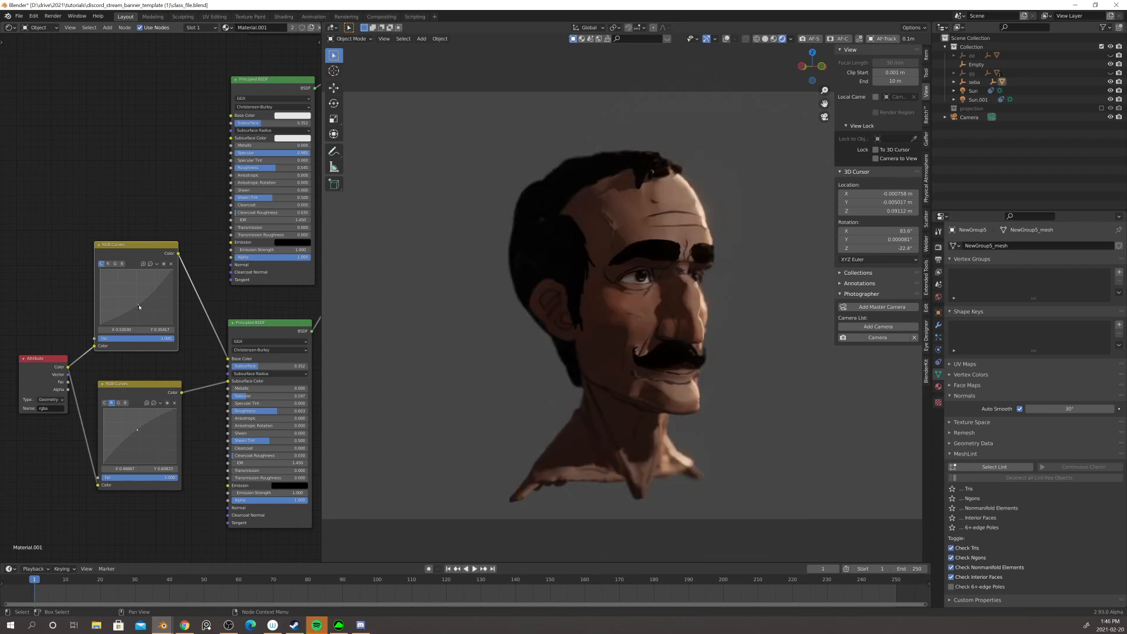
mouse_move(139, 306)
left_mouse_down()
mouse_move(146, 313)
mouse_move(129, 288)
mouse_move(142, 306)
left_mouse_up()
- Check the whole camera frame by previewing the ColorRamp mask on the output and returning to the Mix Shader result
key("KP_0")
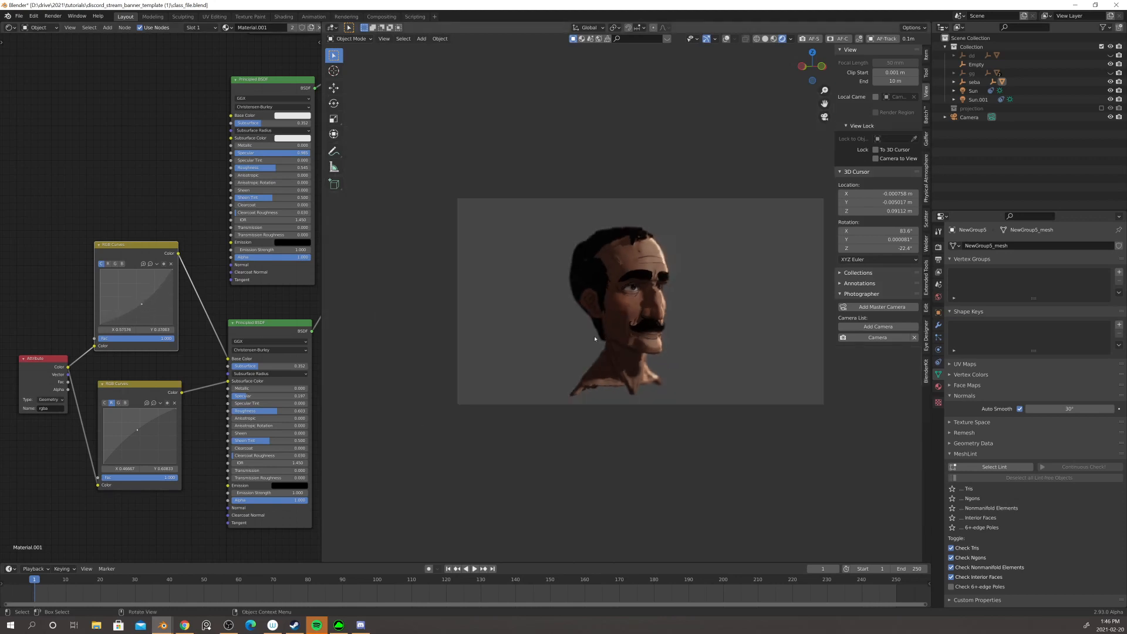
middle_click_drag(244, 295, 168, 294)
scroll(272, 314, "down", 3)
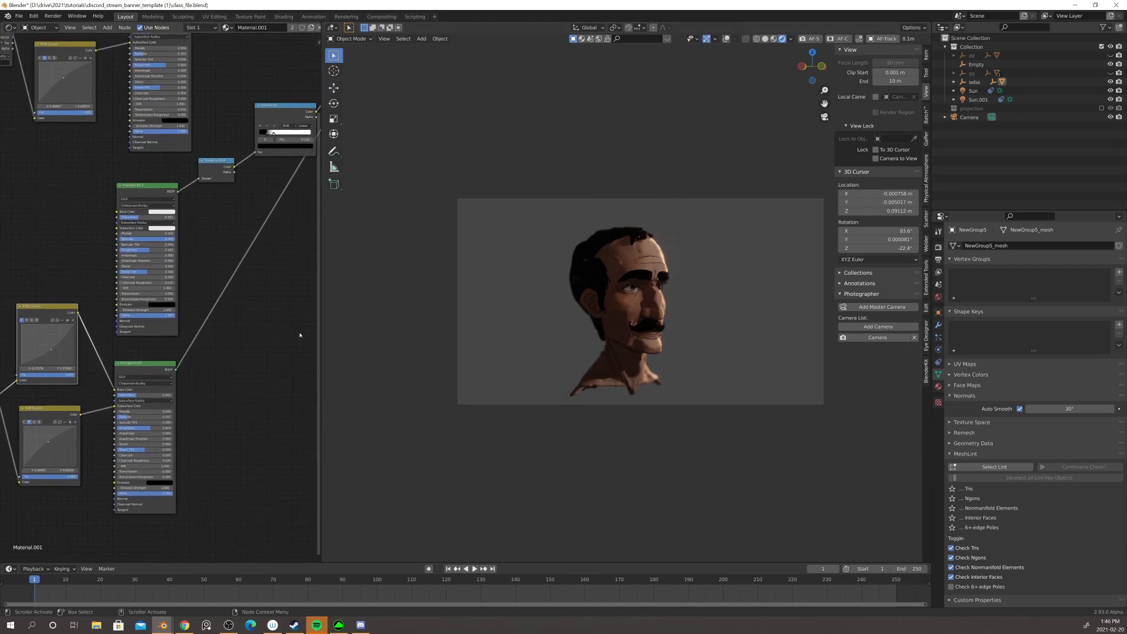
scroll(272, 314, "down", 3)
middle_click_drag(272, 314, 213, 328)
left_click(220, 171, "ctrl+shift")
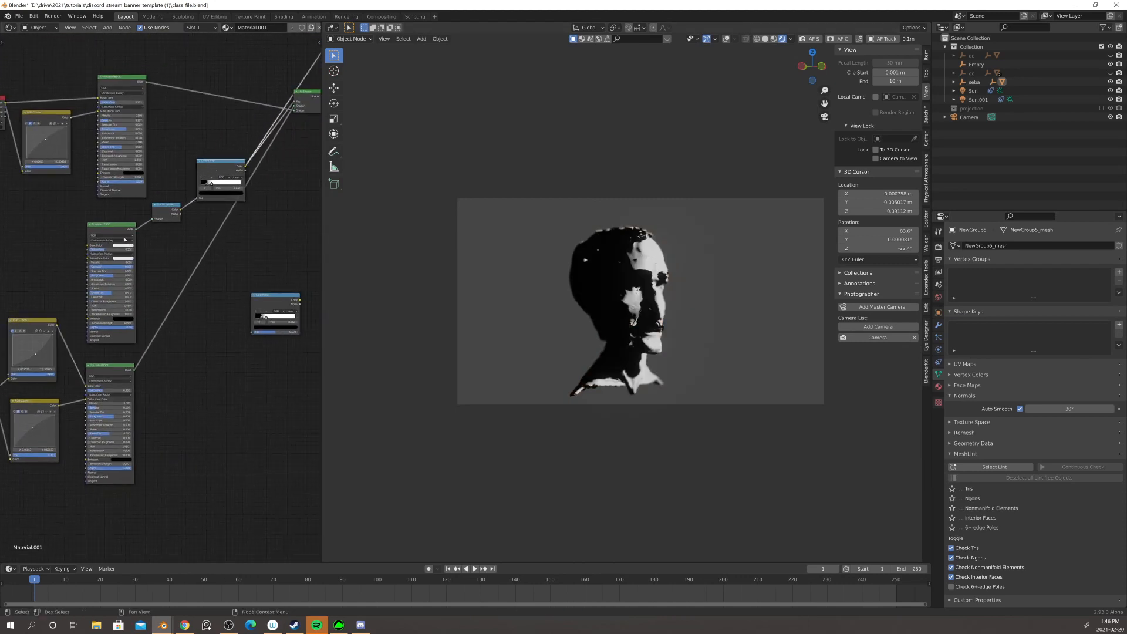
middle_click_drag(239, 201, 230, 219)
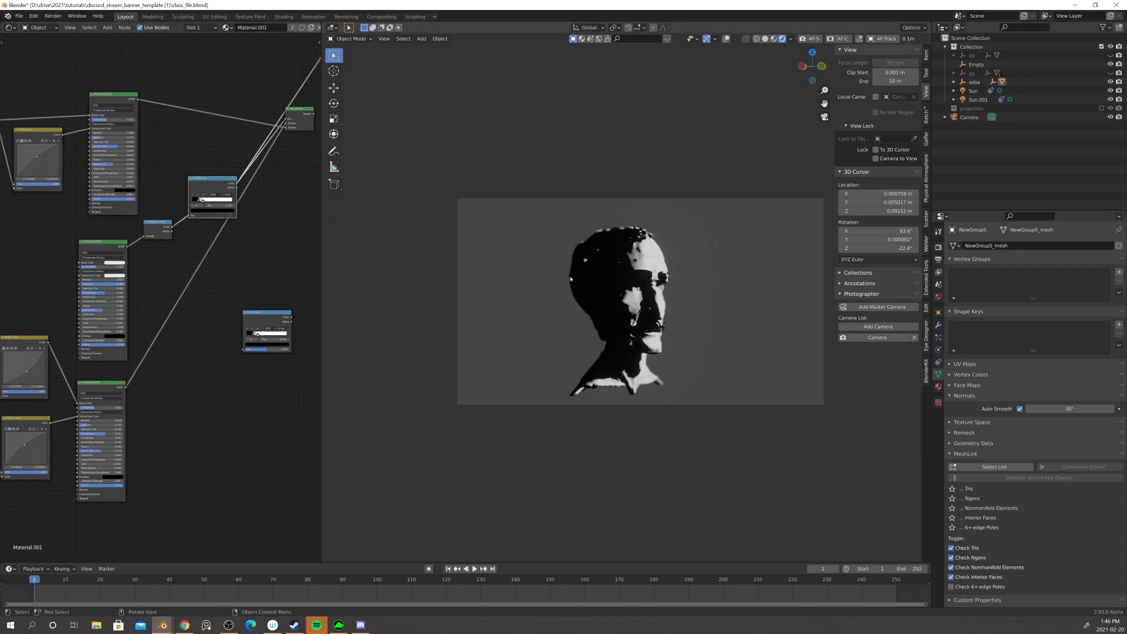
middle_click_drag(188, 400, 271, 354)
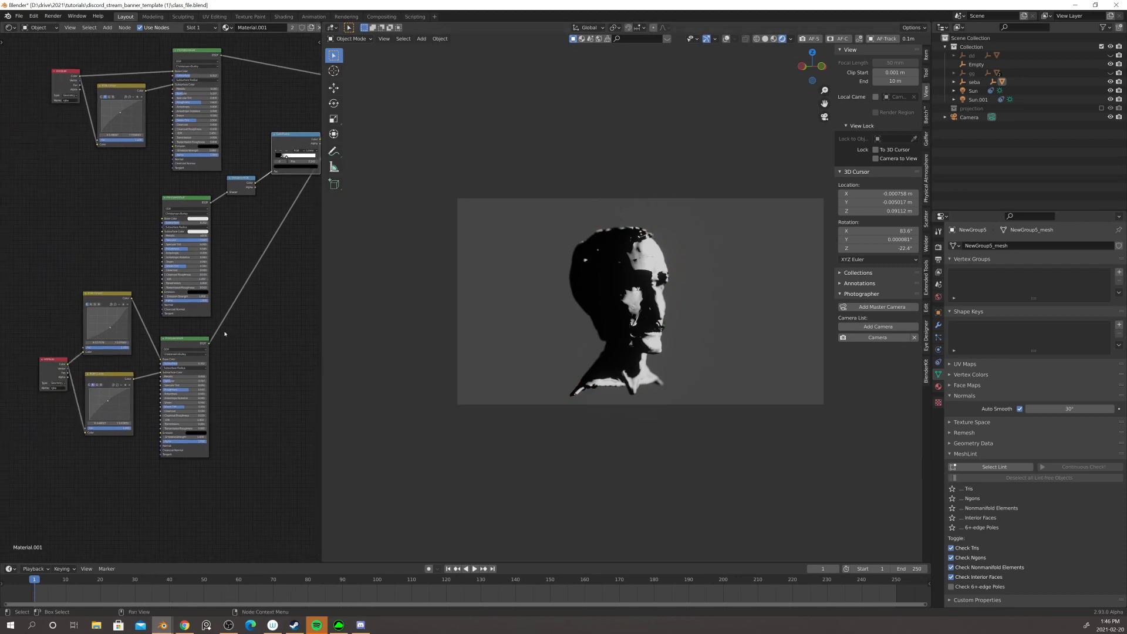
middle_click_drag(270, 293, 118, 423)
left_click(229, 201, "ctrl+shift")
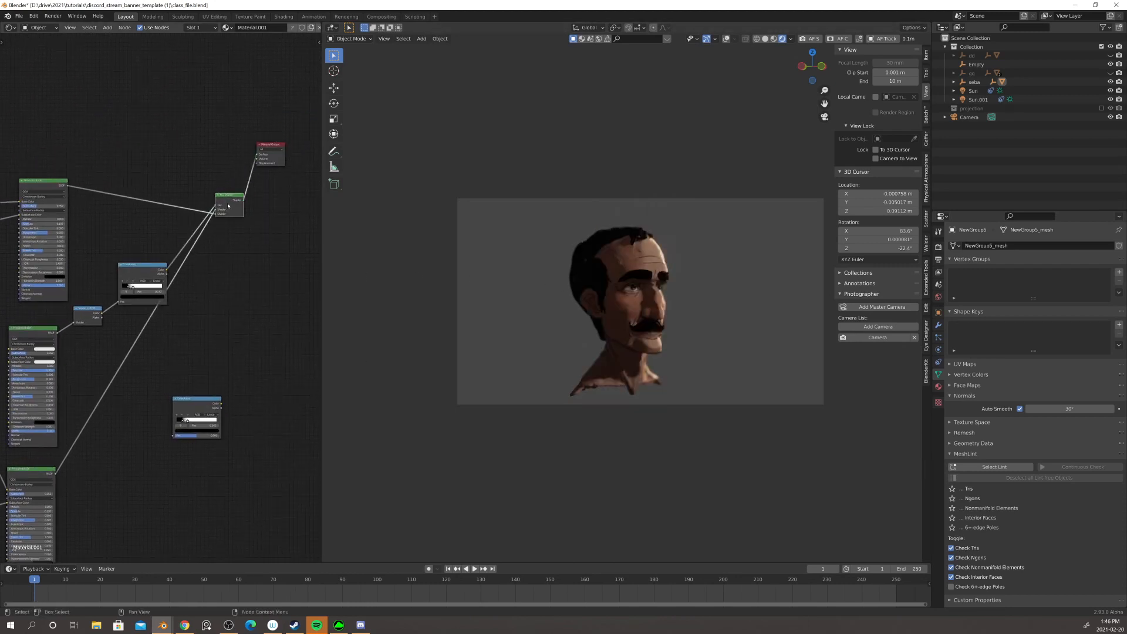
- Raise the combined curve's midpoint slightly in the RGB Curves node feeding the lower Principled BSDF's Base Color
middle_click_drag(159, 345, 263, 250)
scroll(263, 250, "up", 4)
middle_click_drag(212, 374, 262, 318)
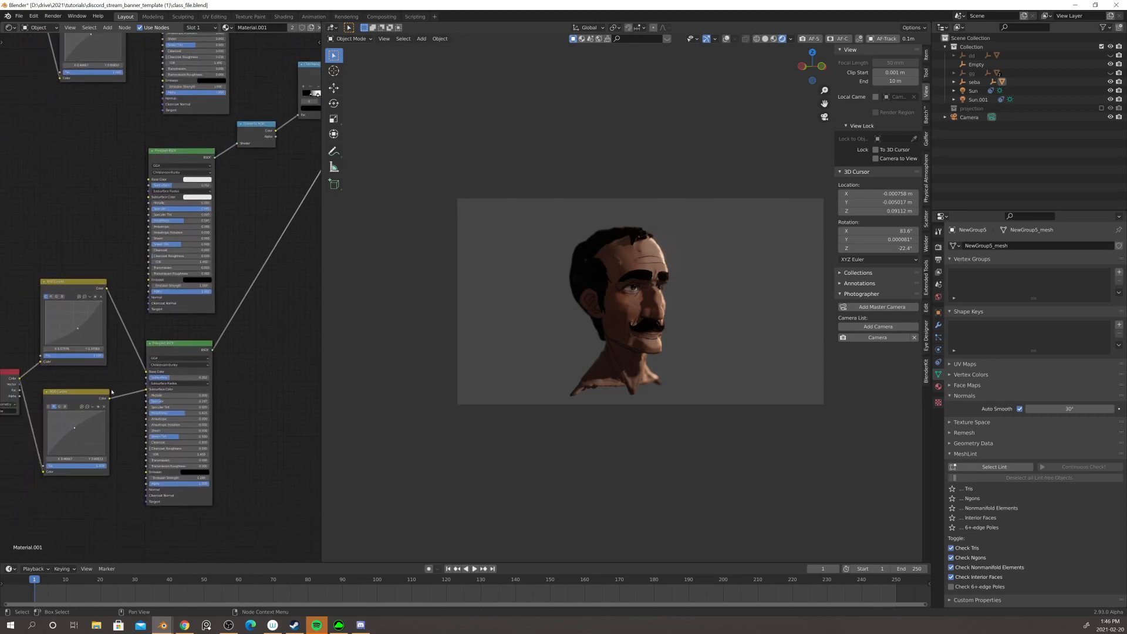
scroll(261, 318, "up", 3)
middle_click_drag(166, 397, 225, 379)
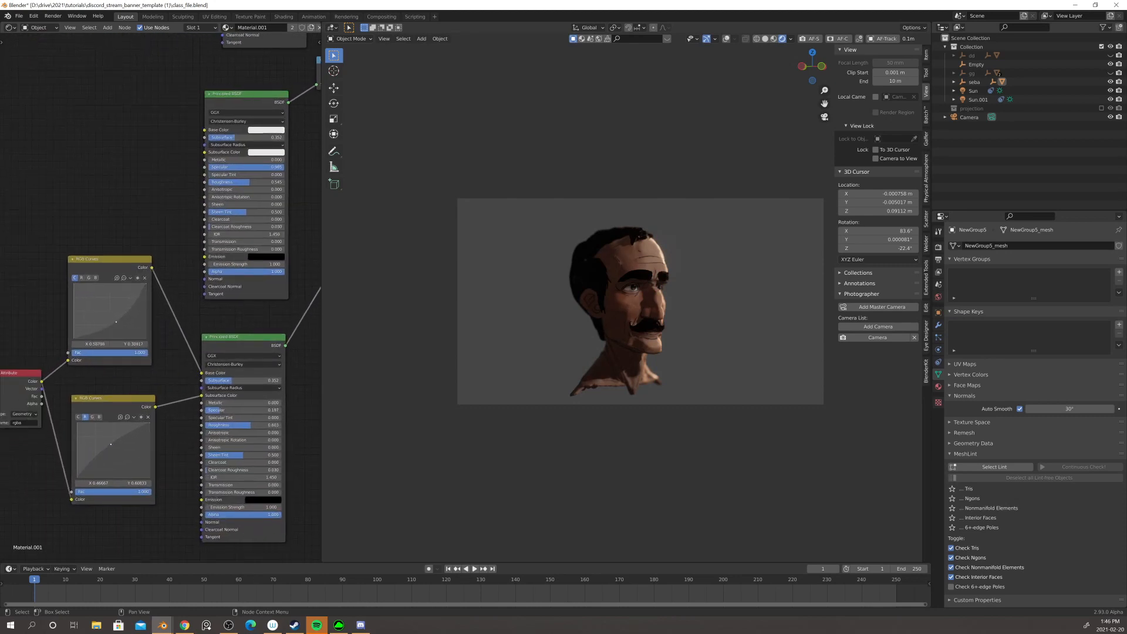
middle_click_drag(116, 358, 152, 336)
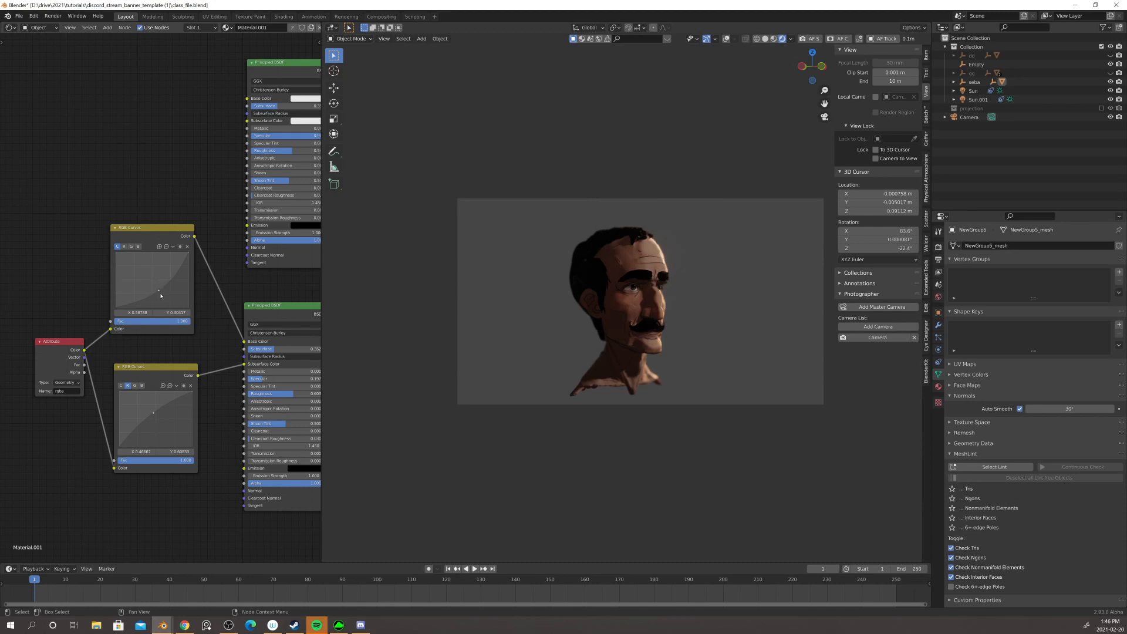
left_click_drag(159, 293, 154, 288)
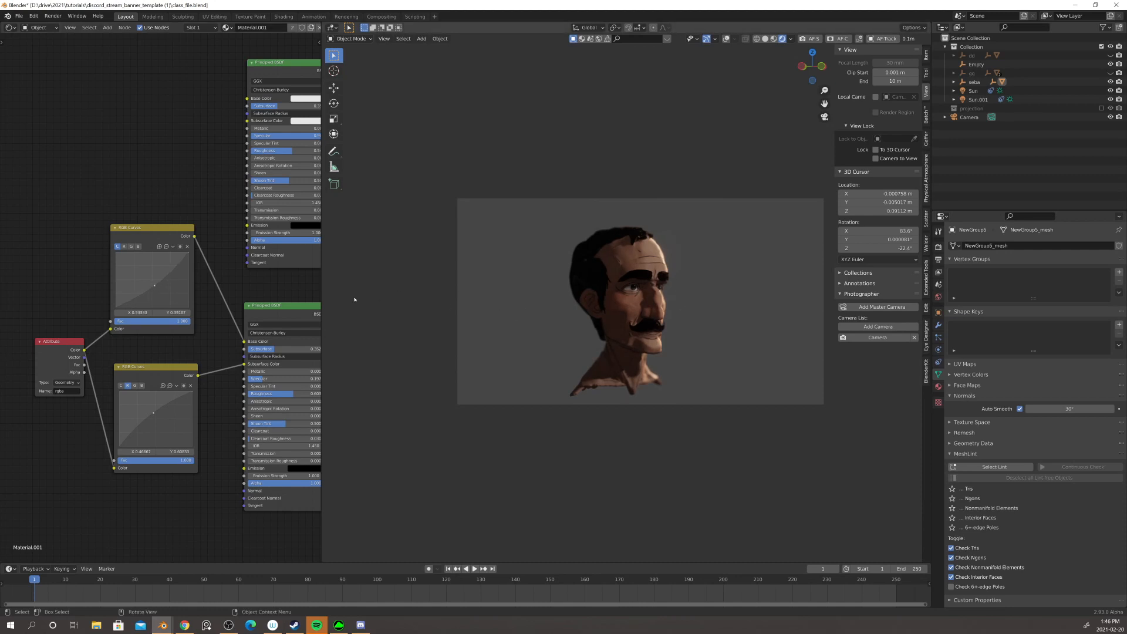
- Move the middle Principled BSDF slightly up and closer to its Shader to RGB node
middle_click_drag(186, 184, 152, 213)
scroll(207, 188, "down", 4)
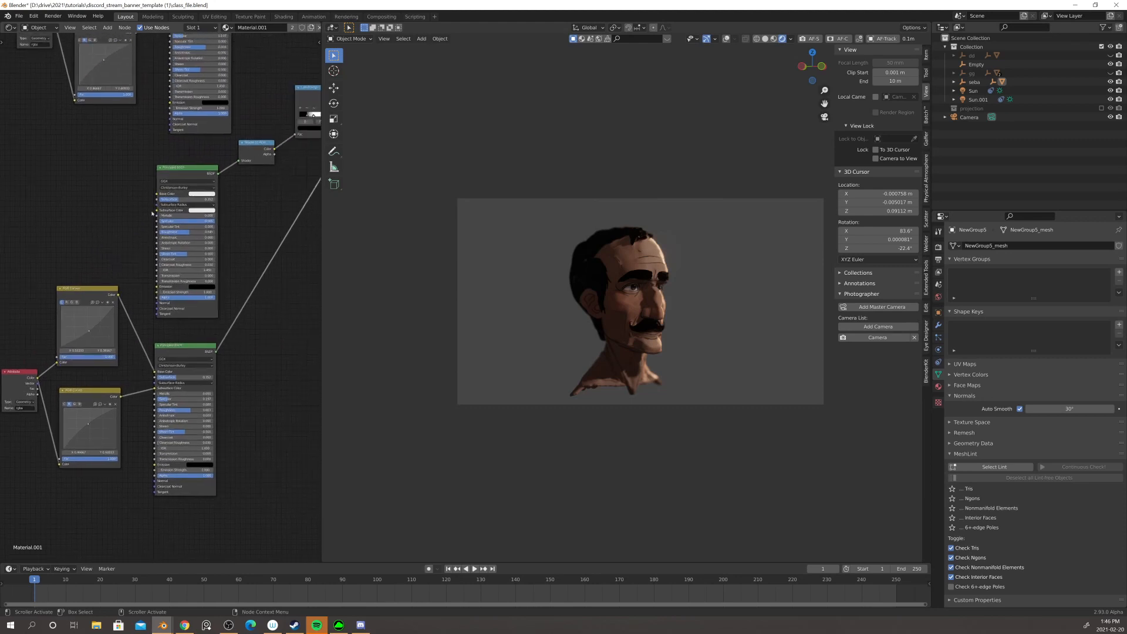
scroll(235, 250, "down", 4)
middle_click_drag(249, 299, 124, 378)
middle_click_drag(241, 274, 270, 226)
left_click_drag(134, 259, 140, 248)
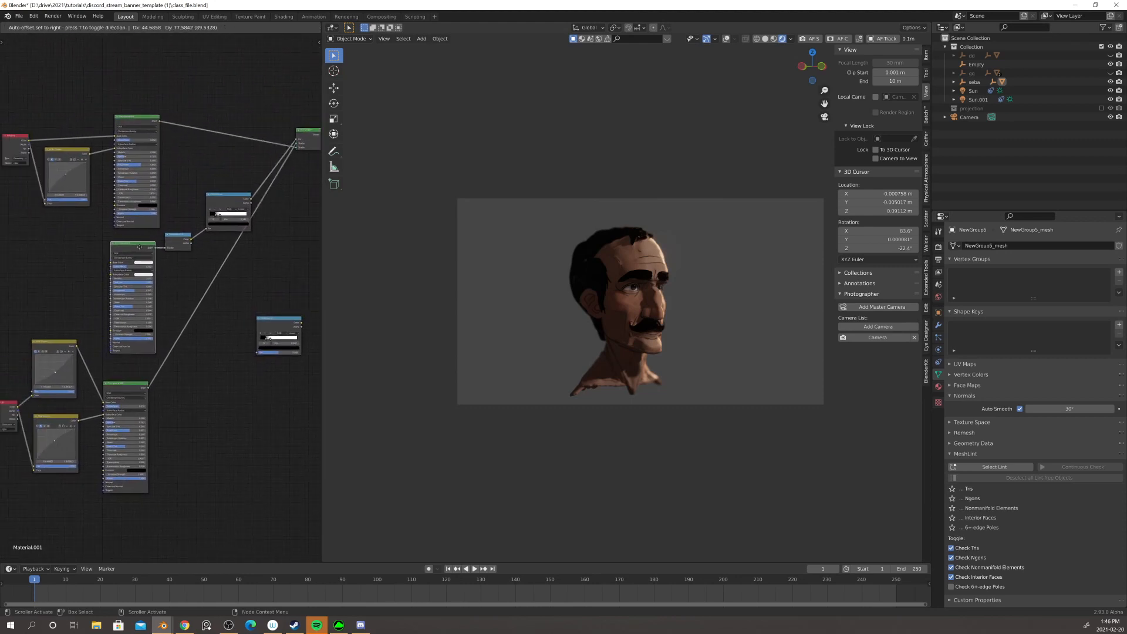
left_click(125, 387)
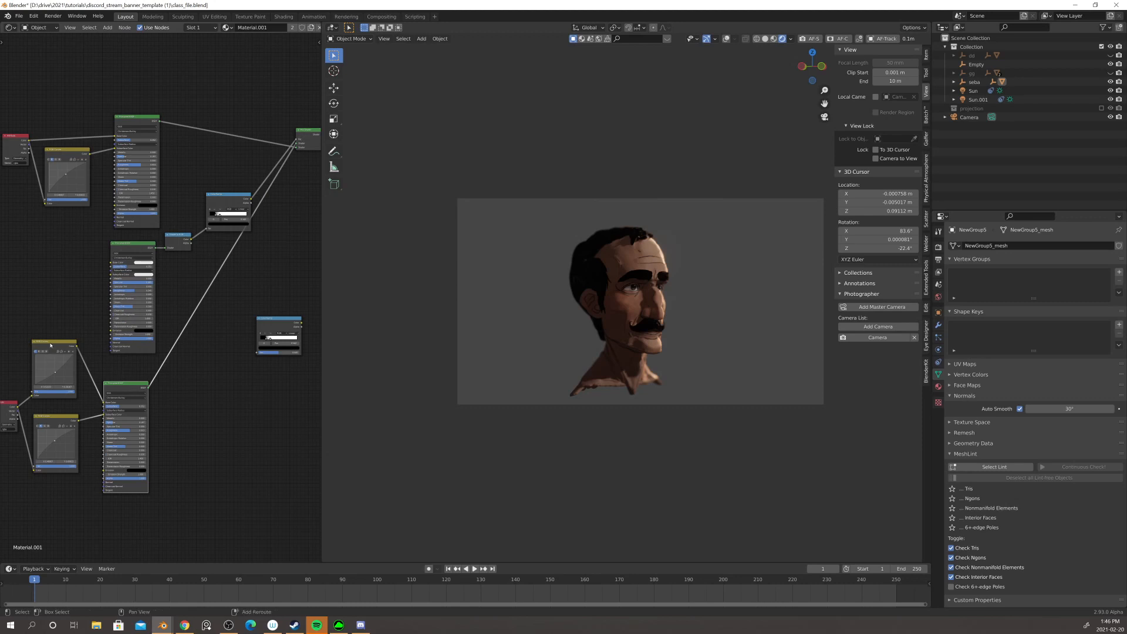
left_click(50, 364)
left_click(47, 431)
left_click(7, 409)
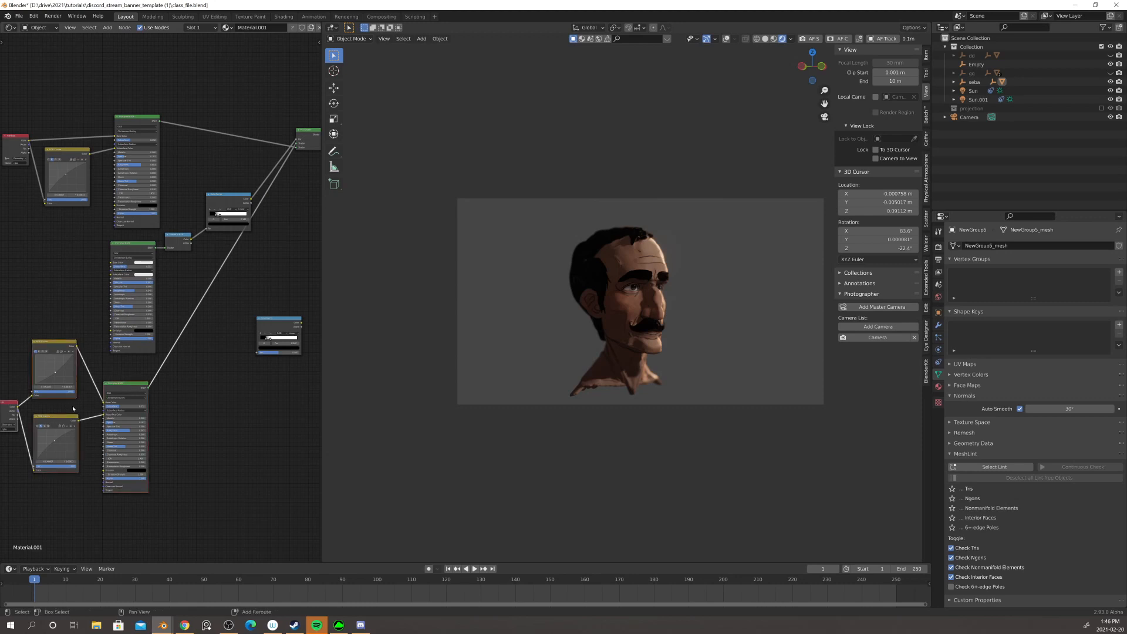
scroll(200, 397, "down", 2)
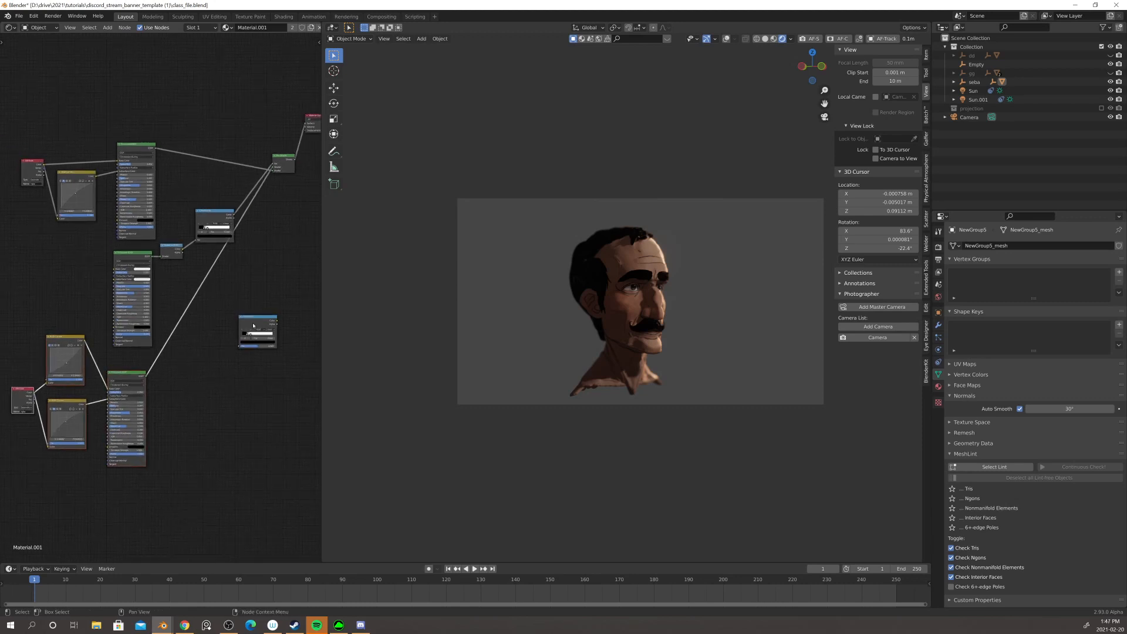
- Move the spare ColorRamp aside and duplicate the middle Principled BSDF, Shader to RGB and ColorRamp chain beside the original nodes
left_click_drag(253, 326, 276, 309)
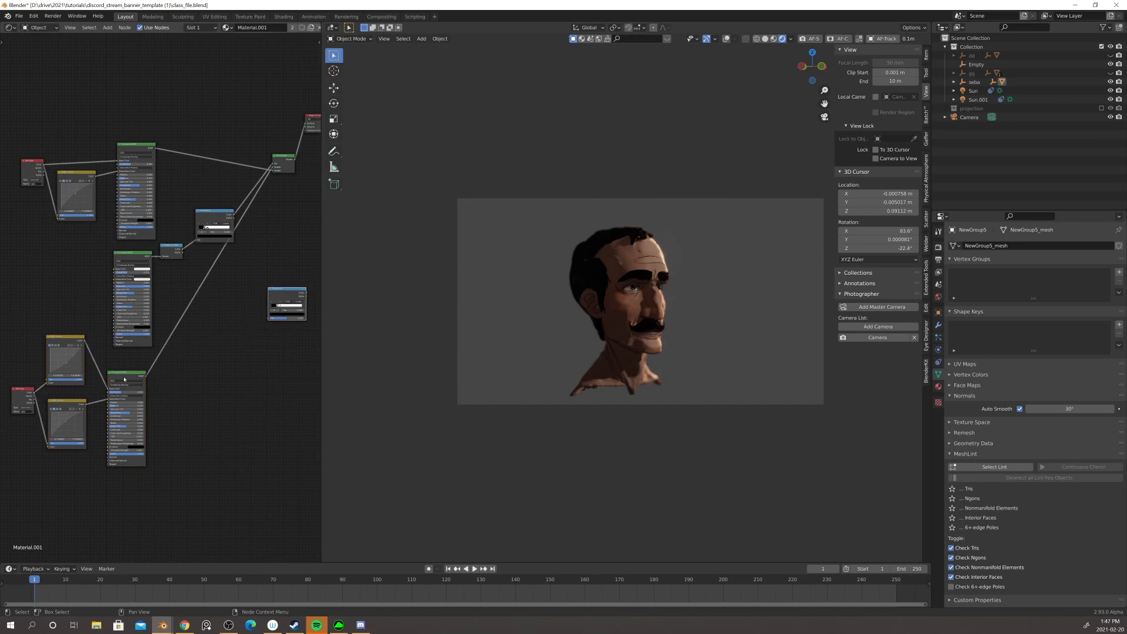
left_click_drag(15, 364, 151, 462)
left_click(130, 257)
left_click(172, 250, "shift")
key("shift+d")
left_click(295, 247)
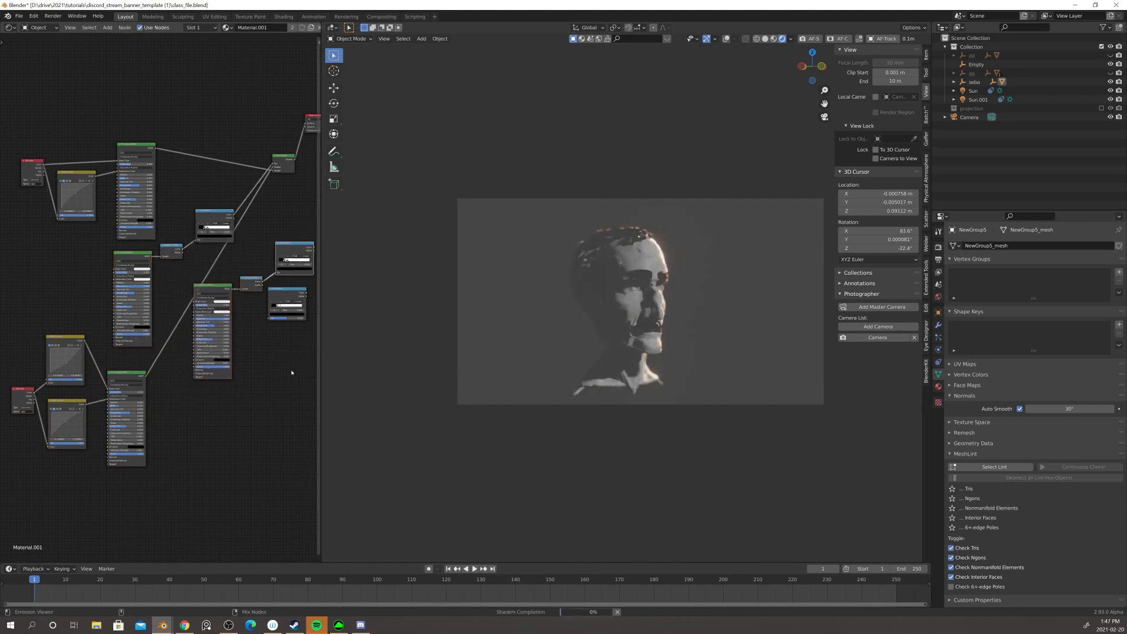
- Save the file, move the spare ColorRamp away from the duplicated chain, and reposition the duplicated Shader to RGB node beside its ColorRamp
scroll(278, 361, "down", 1)
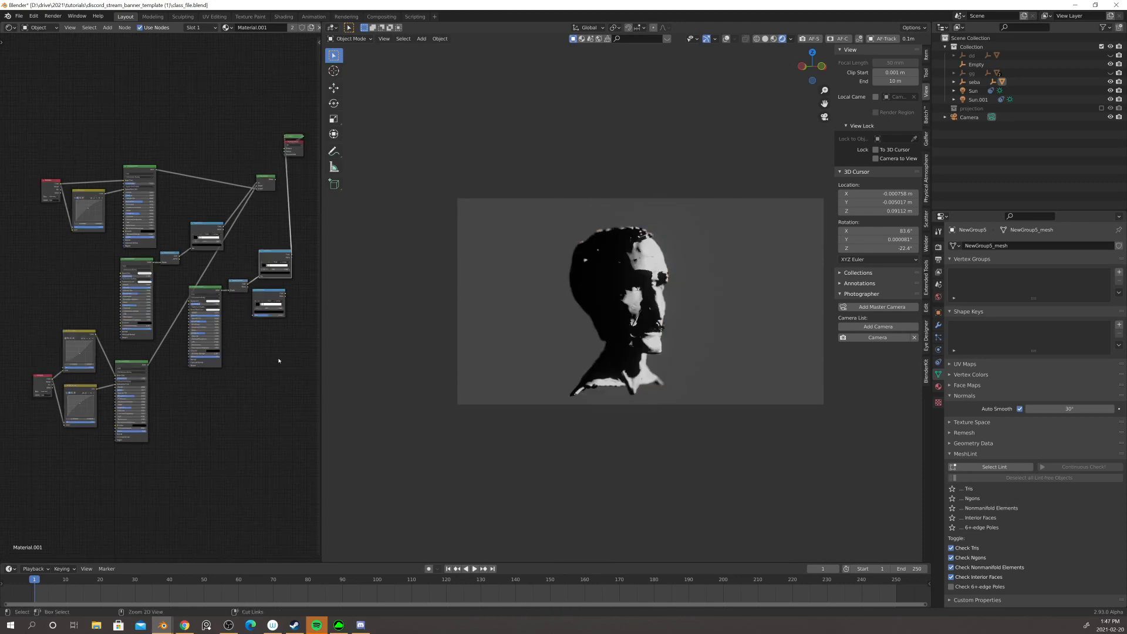
key("ctrl+s")
scroll(247, 340, "up", 3)
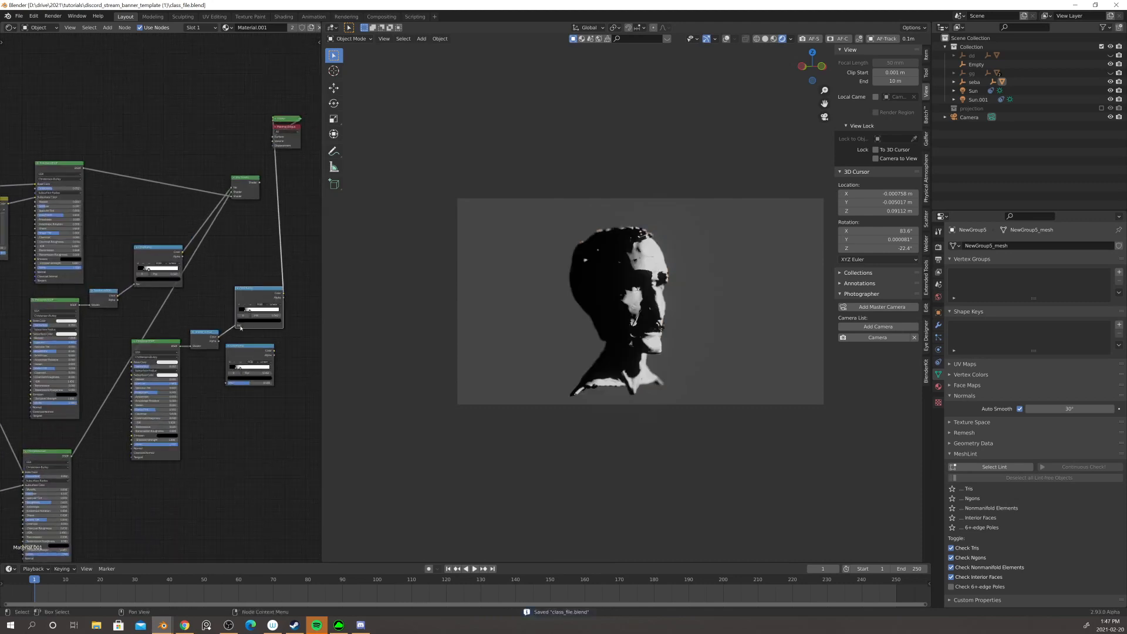
left_click_drag(209, 333, 242, 373)
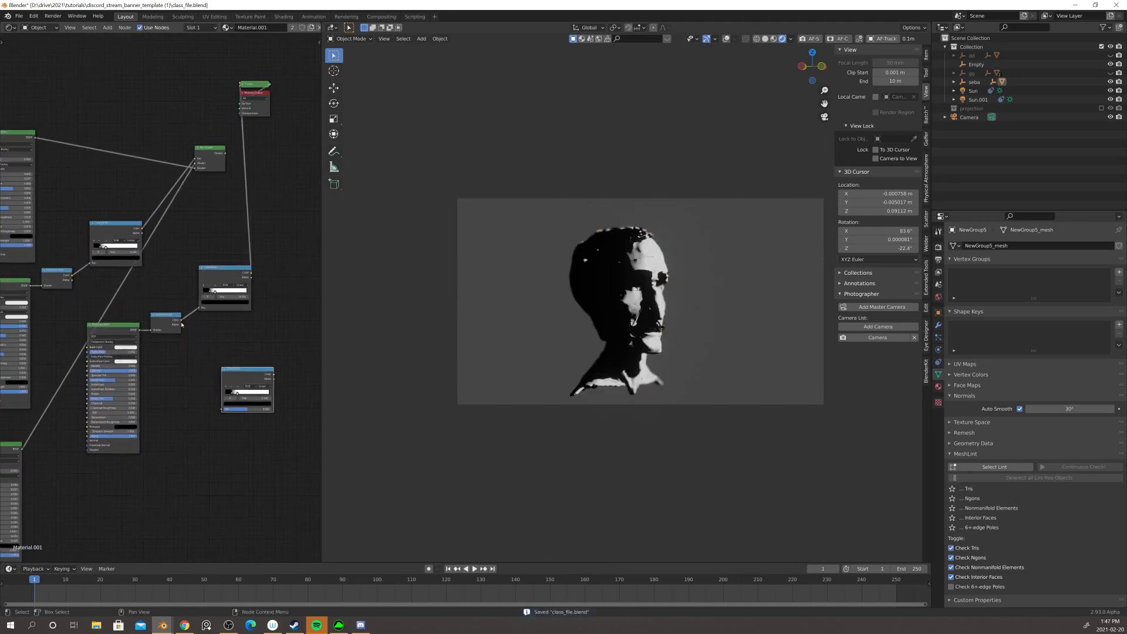
left_click_drag(166, 315, 178, 299)
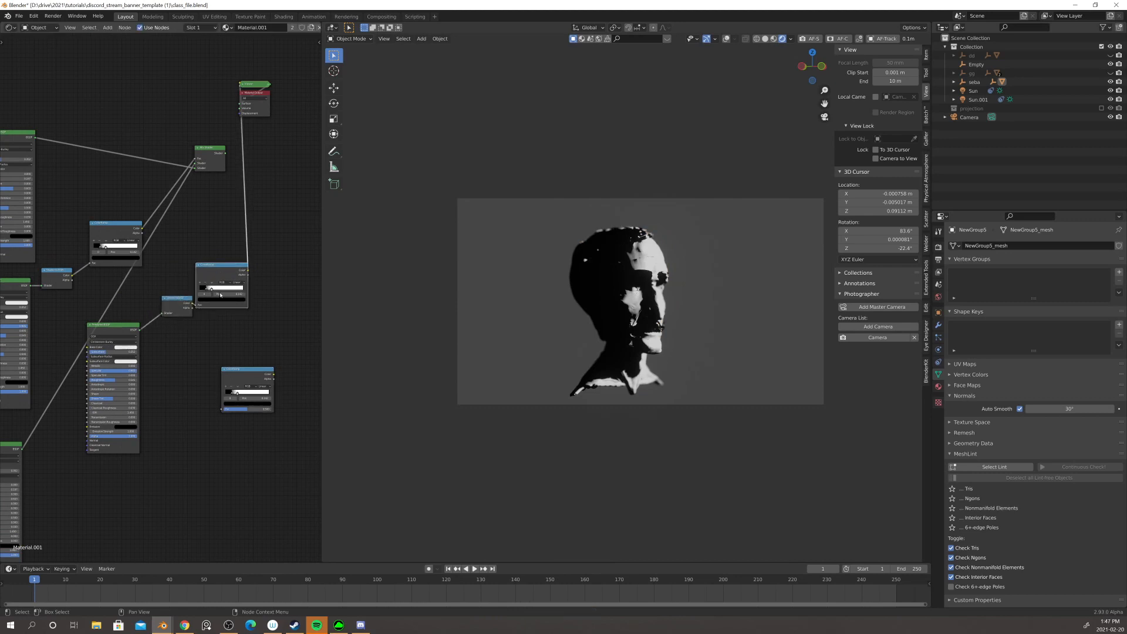
scroll(176, 311, "up", 2)
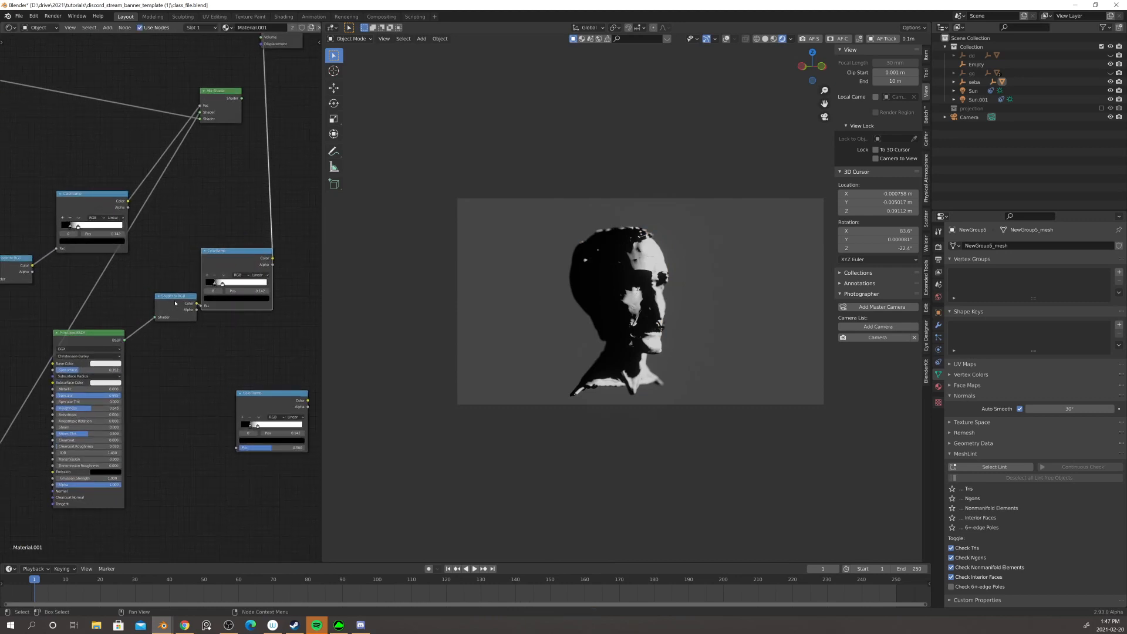
left_click_drag(175, 303, 153, 304)
- Shift the duplicated ColorRamp's black and white stops toward the bright end to restrict the mask to the strongest highlights
scroll(159, 297, "up", 1)
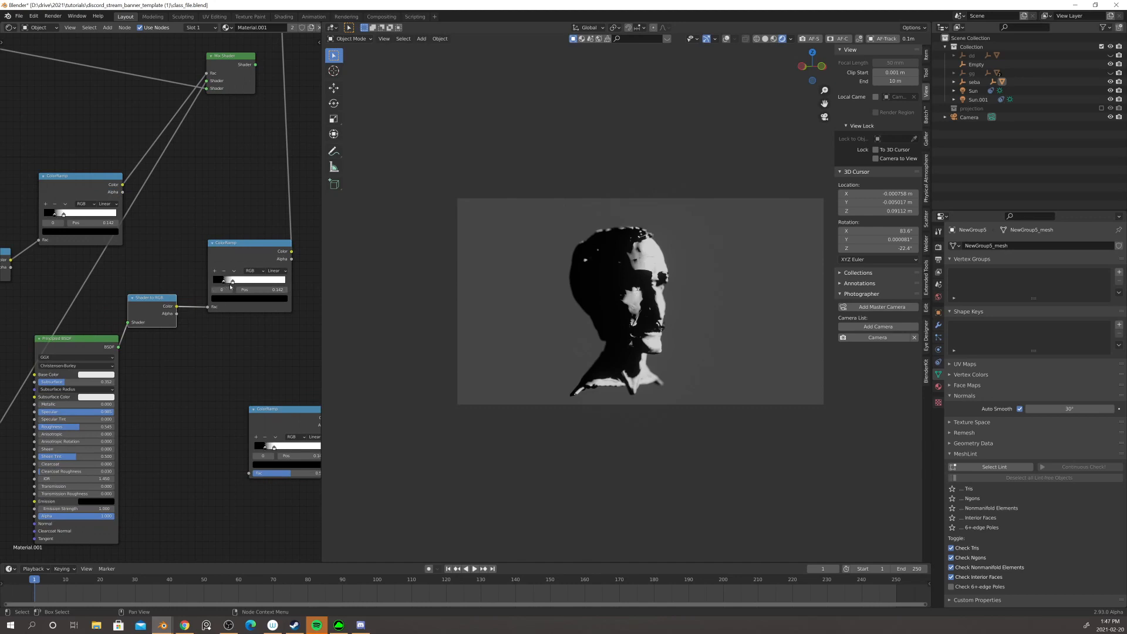
left_click_drag(232, 281, 260, 290)
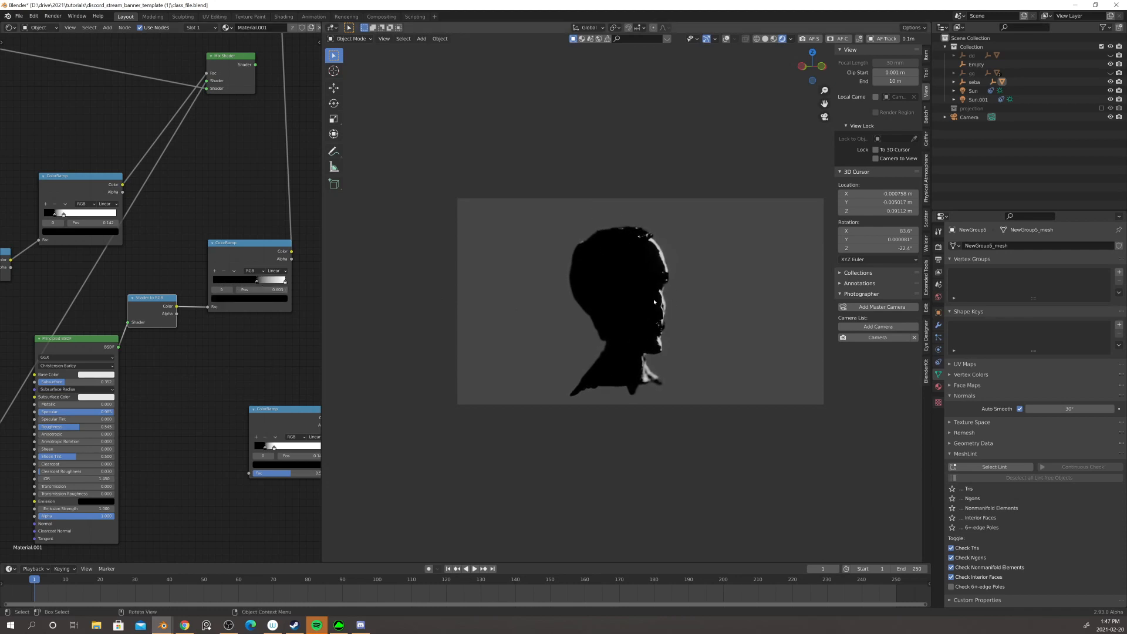
scroll(170, 155, "down", 3)
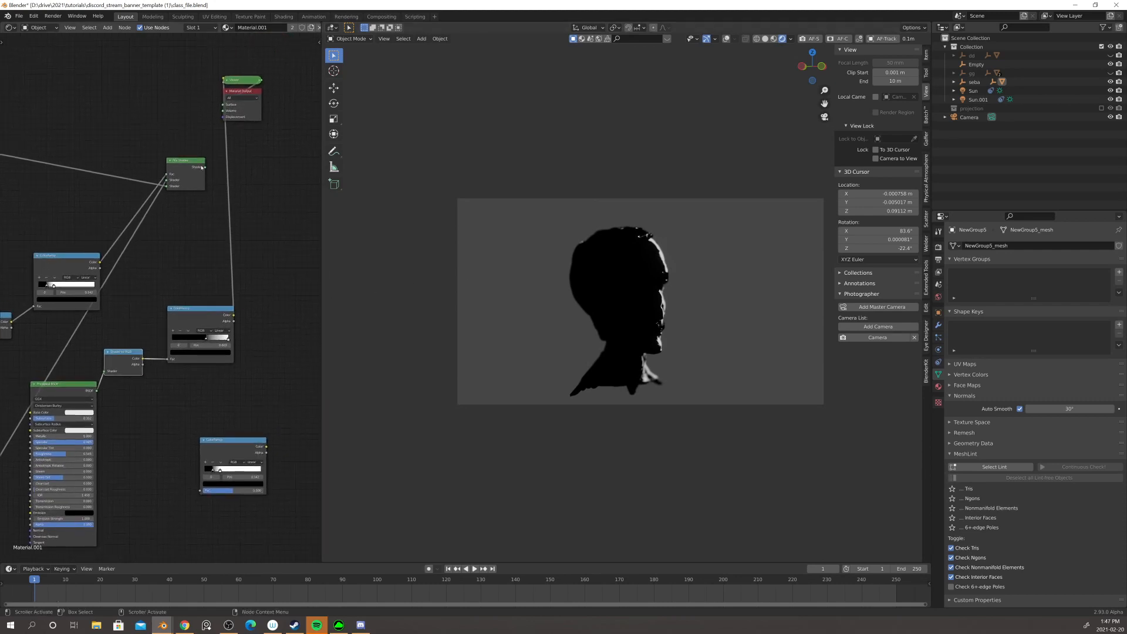
- Move the Mix Shader aside, duplicate it with its links, and disconnect all inputs of the copy
left_click_drag(173, 152, 93, 118)
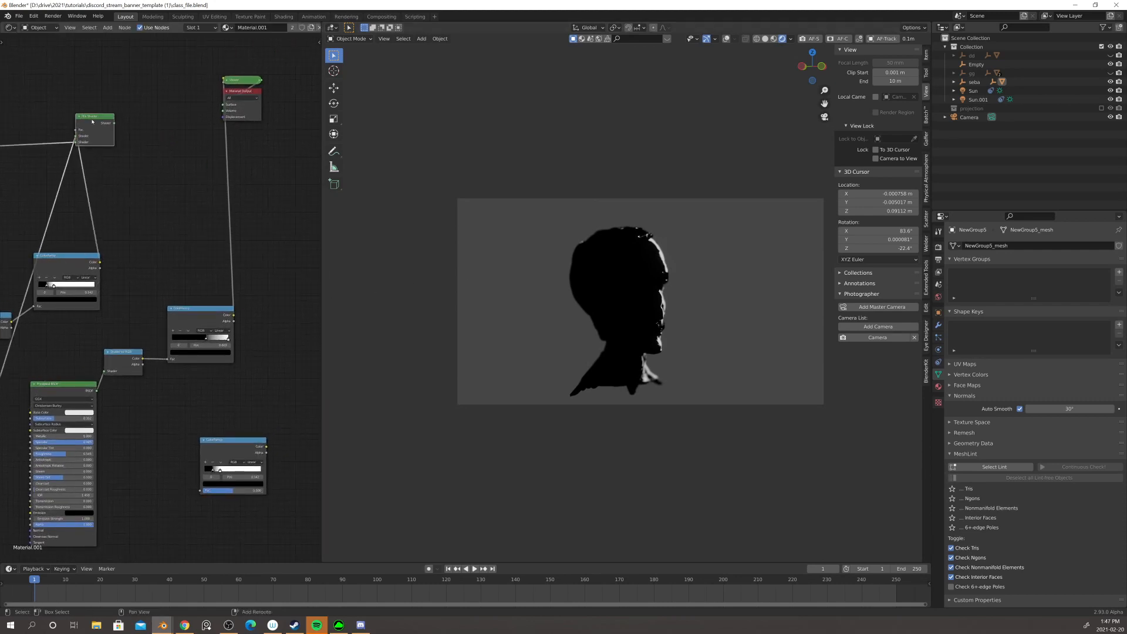
key("shift+d")
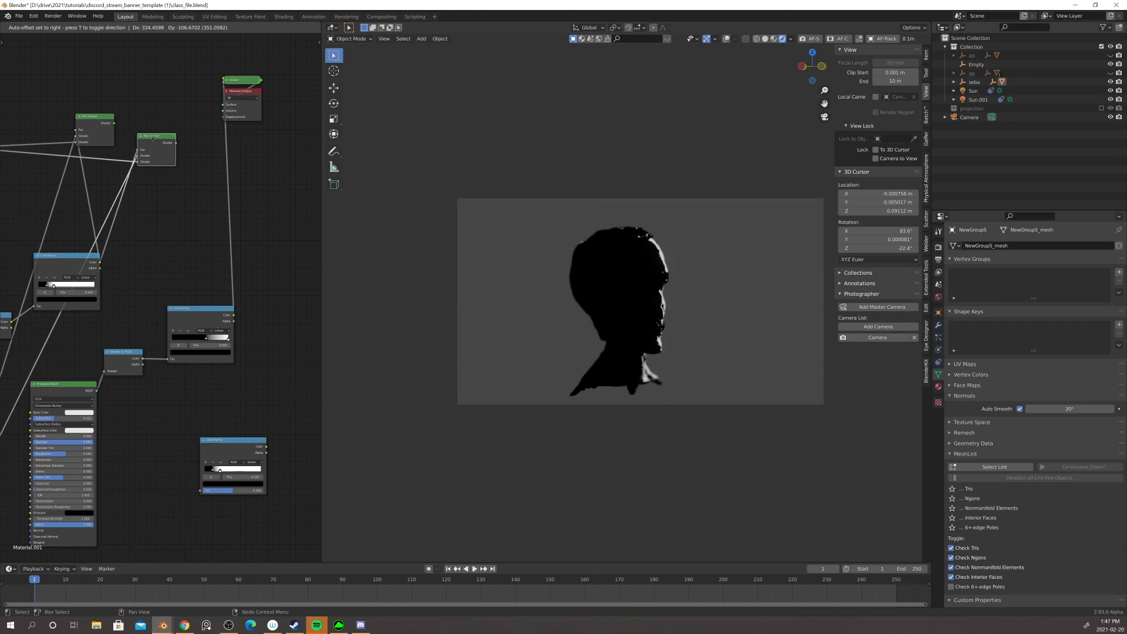
left_click(154, 141)
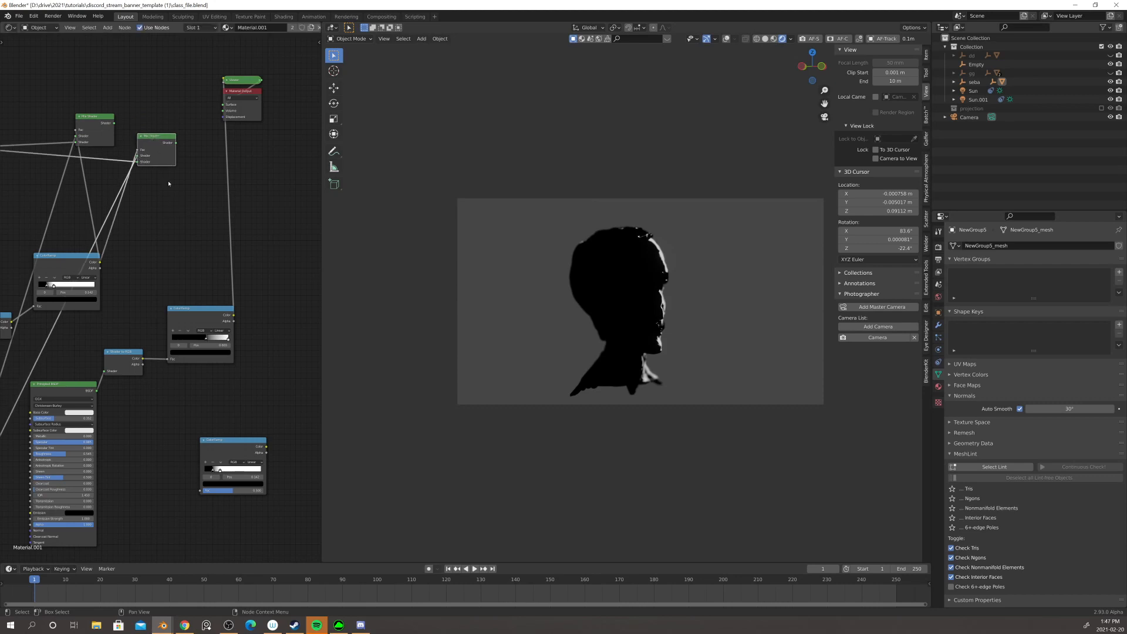
left_click_drag(136, 149, 125, 160)
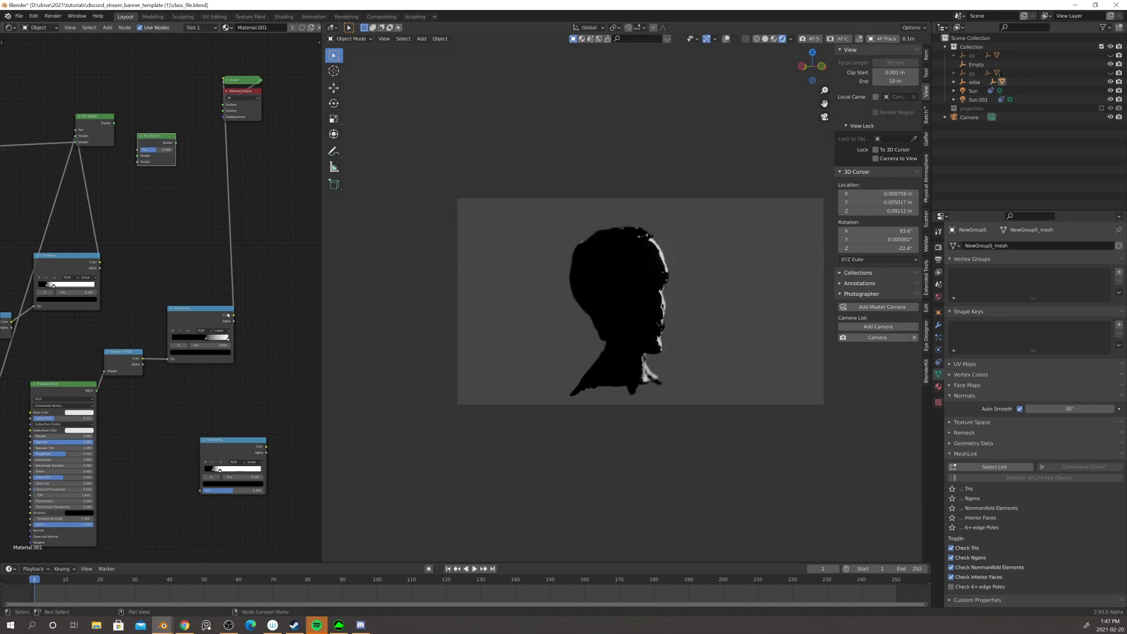
- Connect the highlight ColorRamp to the new Mix Shader's Fac and the original Mix Shader to its first Shader input, previewing the result
left_click_drag(232, 320, 282, 161)
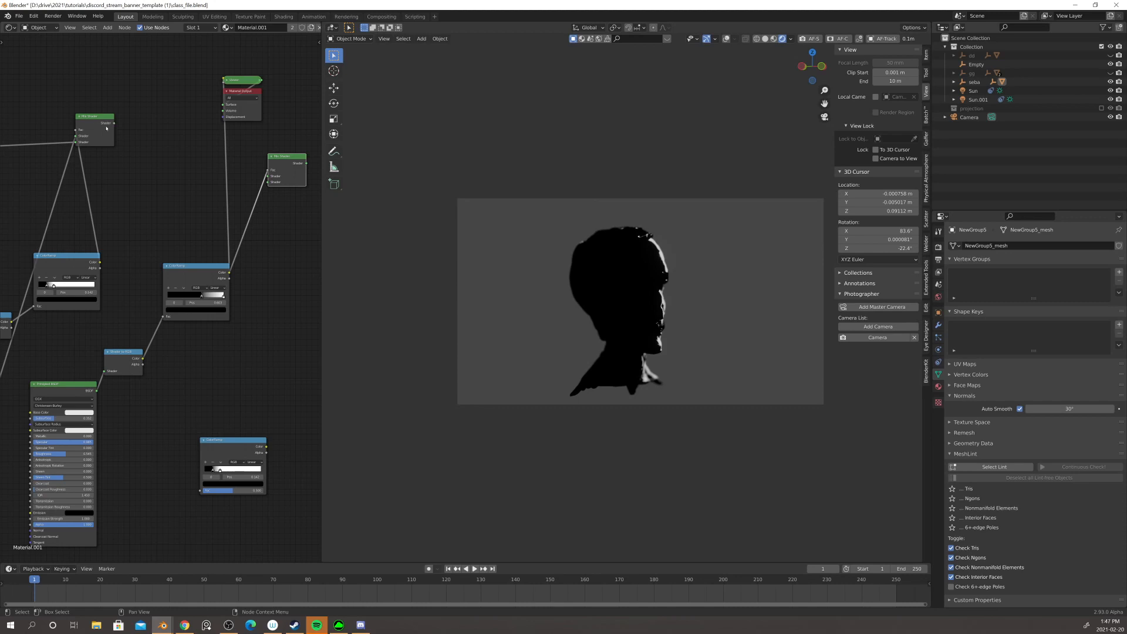
left_click_drag(113, 125, 211, 129)
left_click(179, 156, "ctrl+shift")
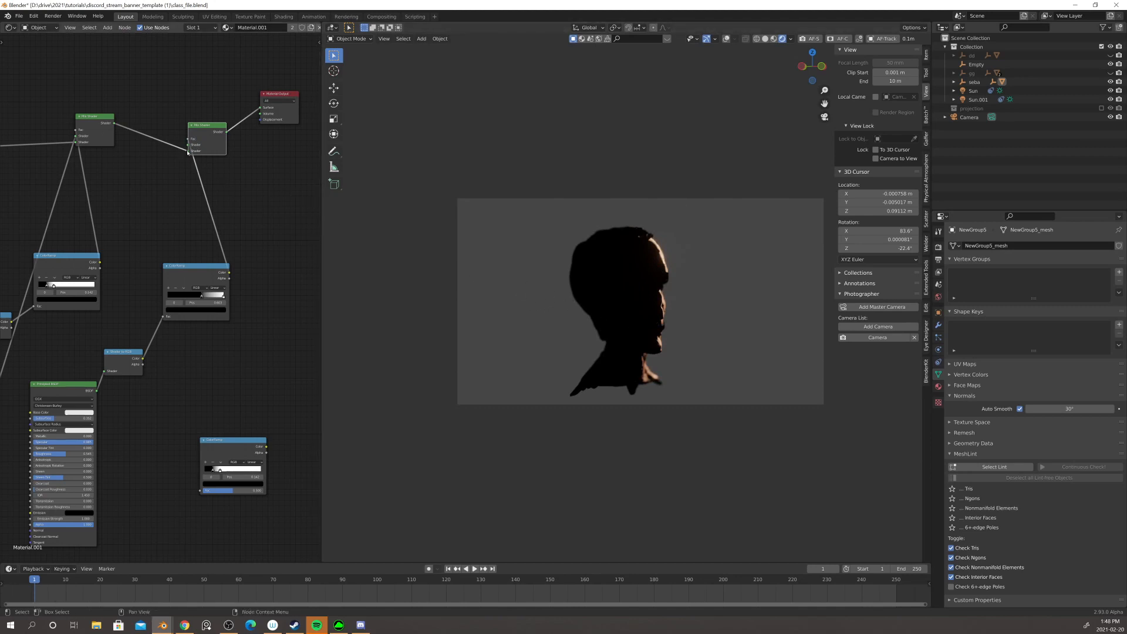
left_click_drag(190, 151, 188, 146)
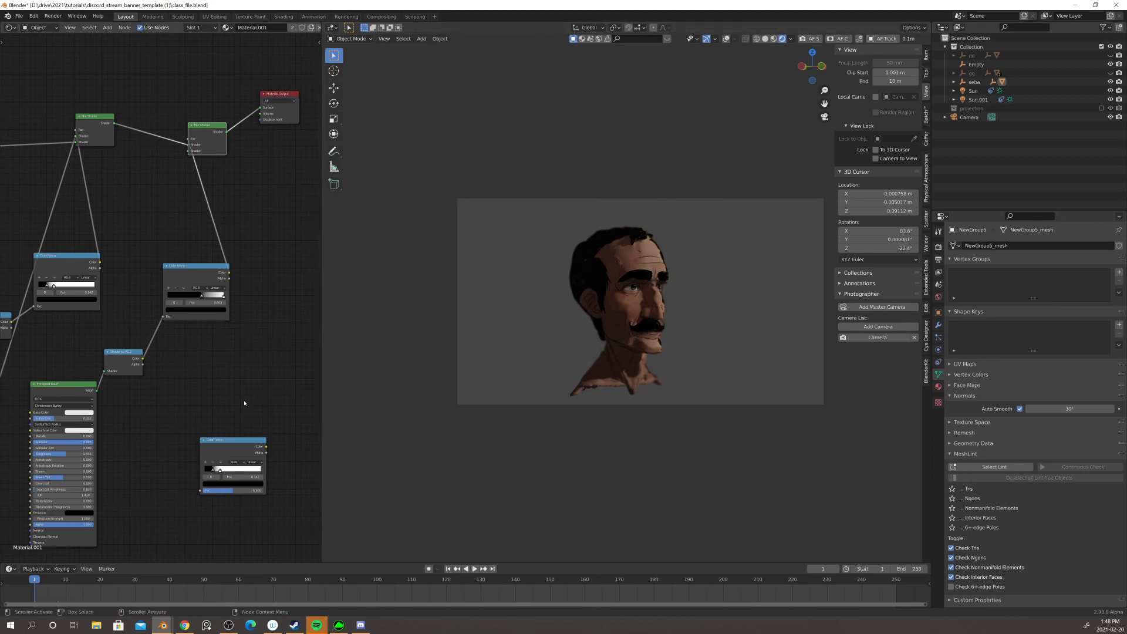
- Duplicate the lower Attribute, RGB Curves and Principled BSDF group and connect the copy to the new Mix Shader's second Shader input
middle_click_drag(188, 379, 219, 350)
scroll(219, 350, "down", 4)
middle_click_drag(121, 413, 138, 388)
scroll(166, 369, "down", 2)
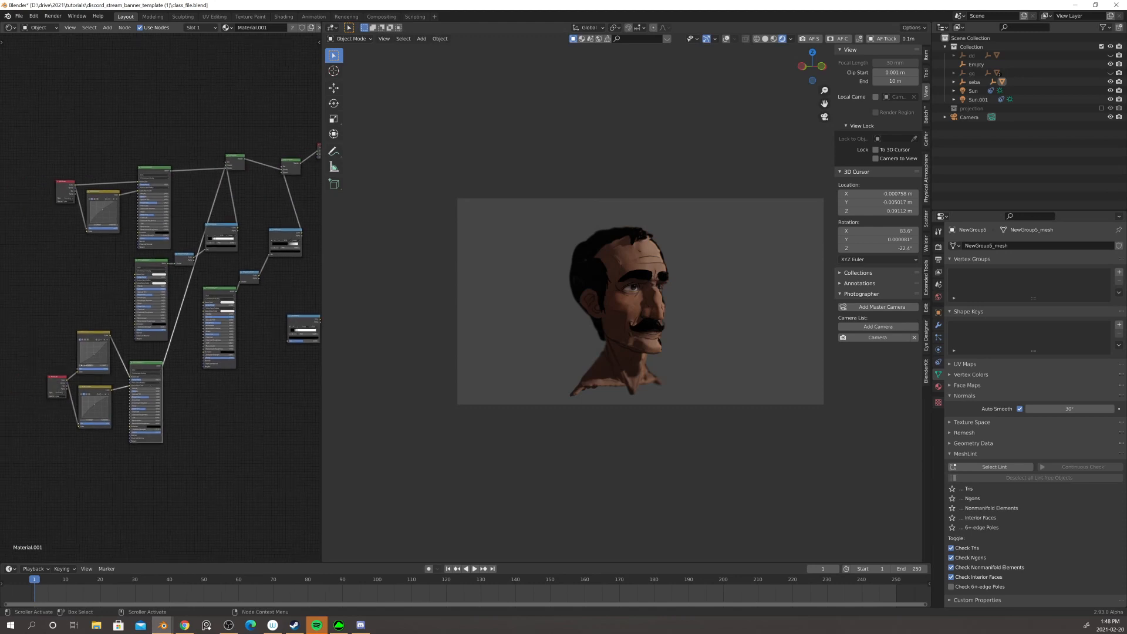
left_click_drag(43, 354, 114, 424)
key("shift+d")
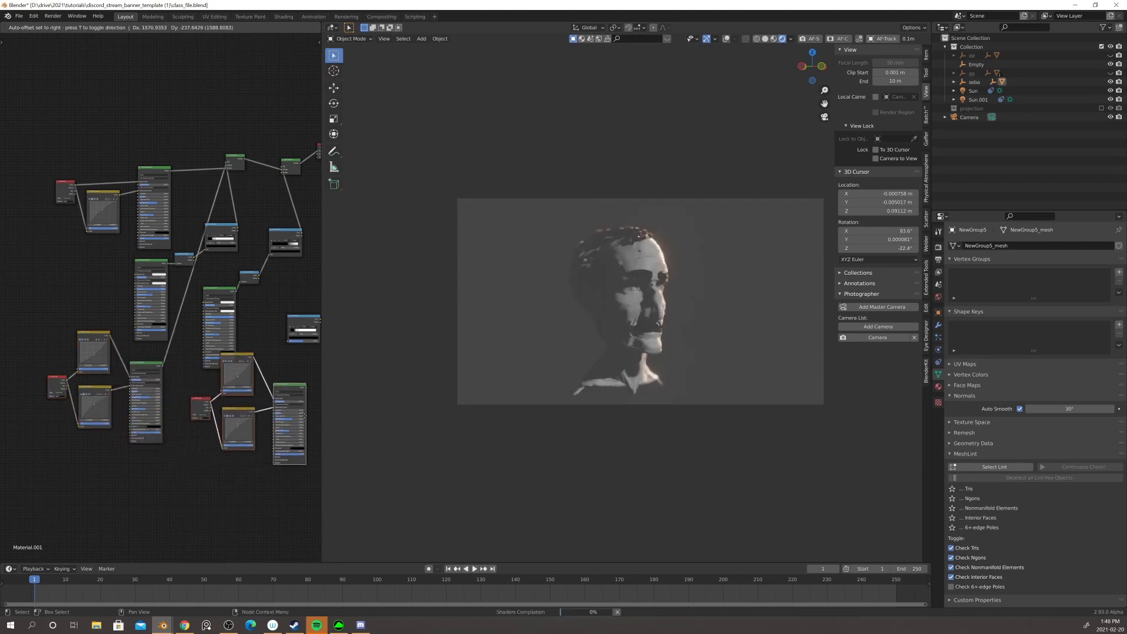
left_click(291, 442)
middle_click_drag(284, 404, 174, 387)
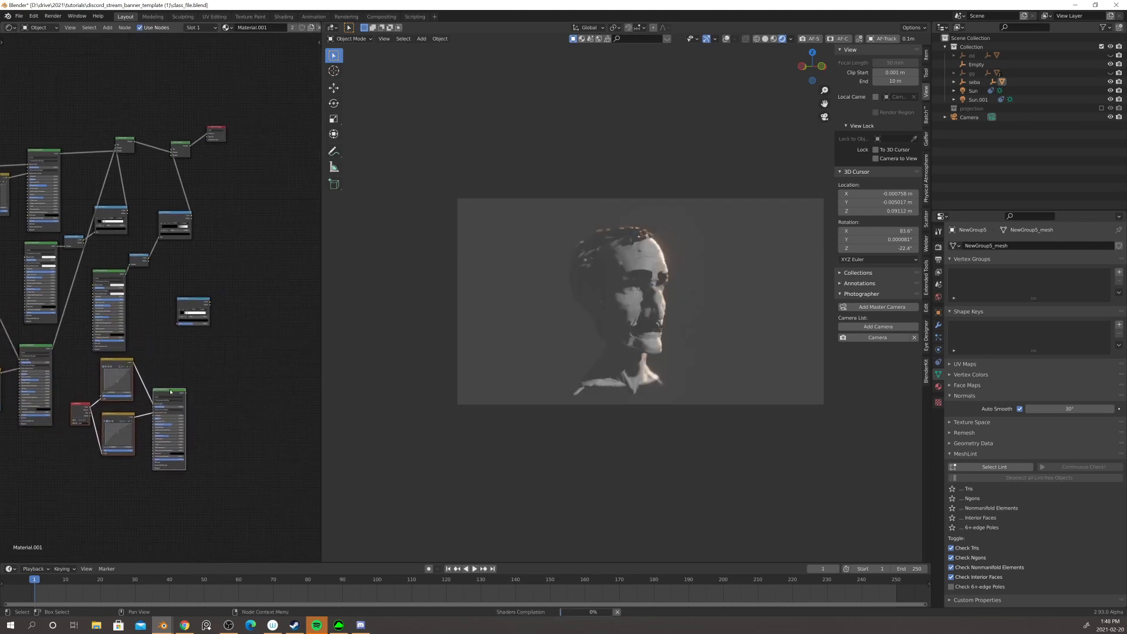
mouse_move(170, 391)
left_mouse_down()
mouse_move(167, 419)
mouse_move(188, 232)
mouse_move(168, 194)
mouse_move(172, 154)
left_mouse_up()
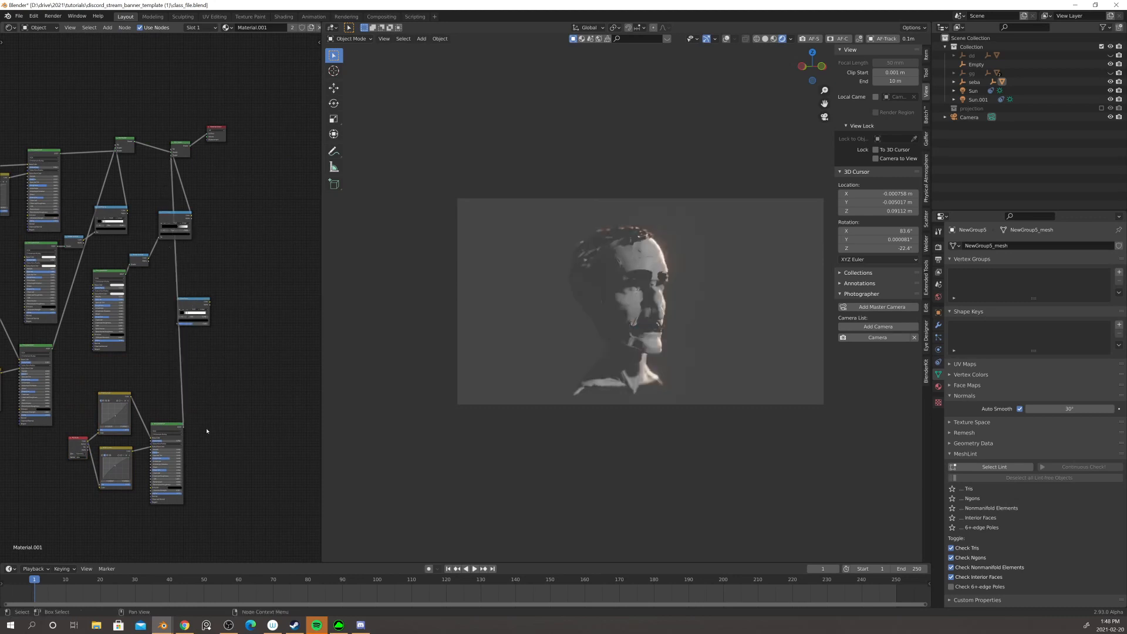
- Try brightening the duplicated shader's Base Color by raising the midpoint of its combined RGB curve
middle_click_drag(210, 418, 238, 364)
scroll(167, 389, "up", 4)
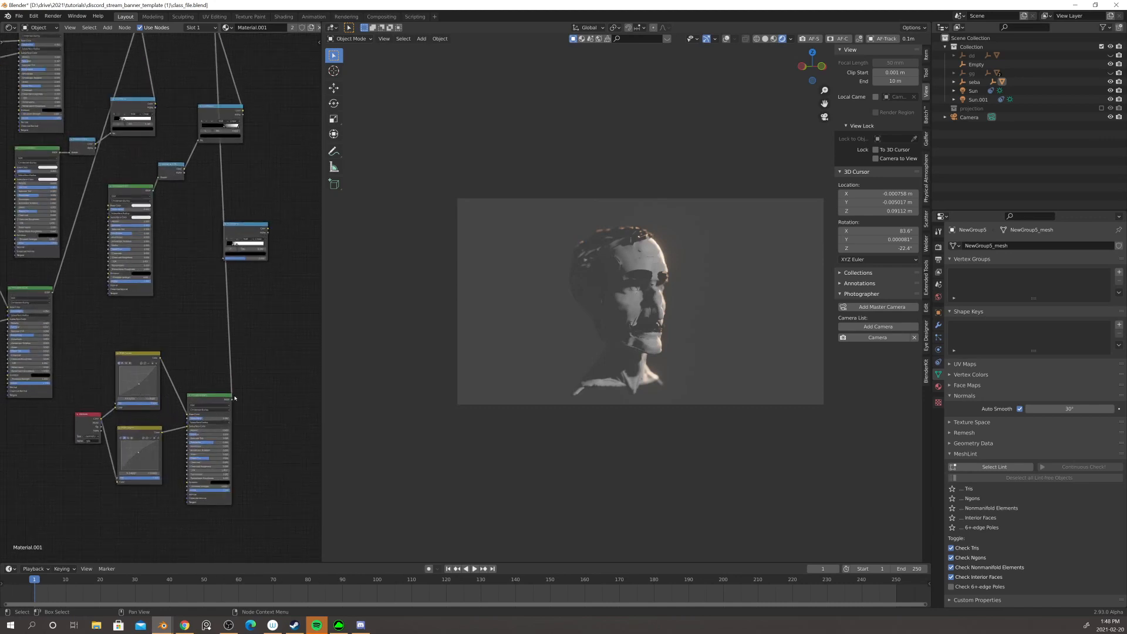
scroll(234, 398, "up", 5)
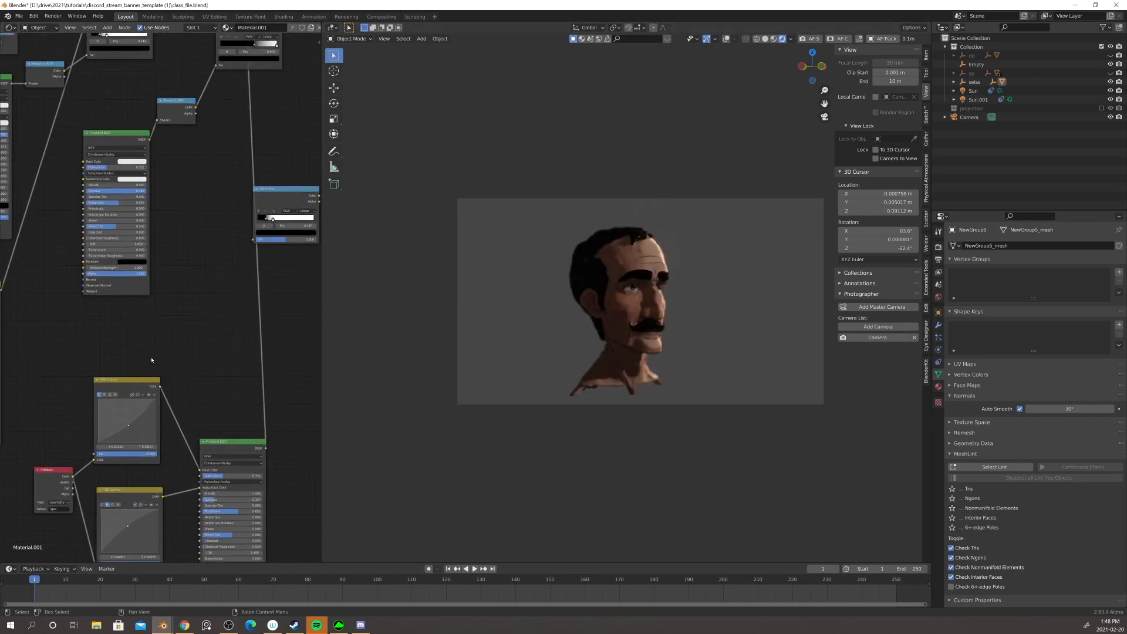
middle_click_drag(212, 360, 219, 287)
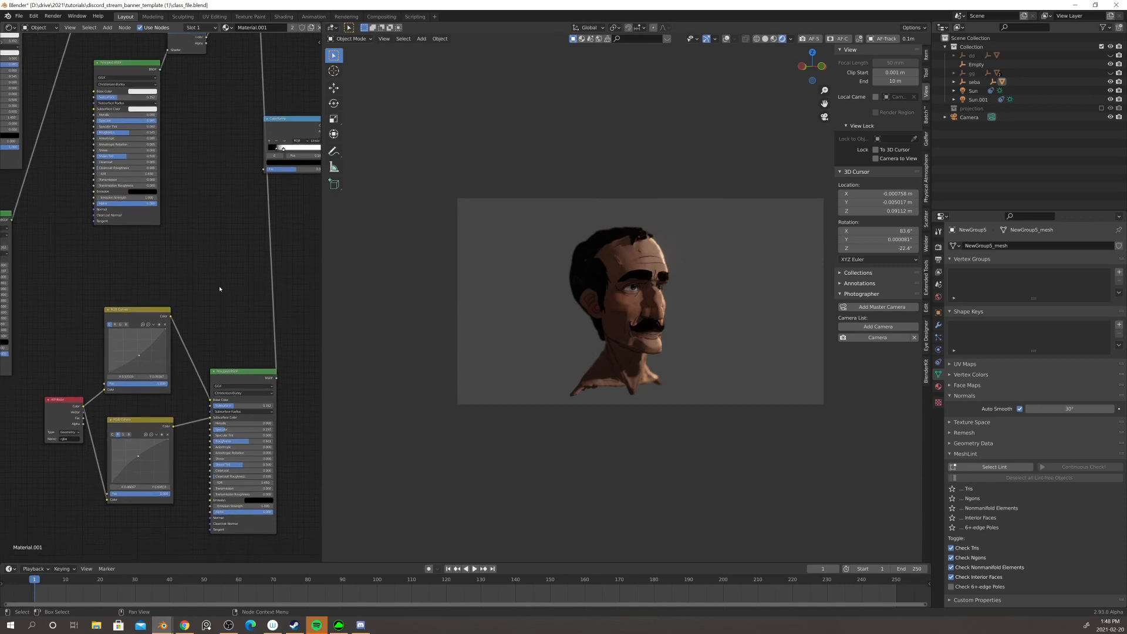
left_click_drag(139, 357, 130, 342)
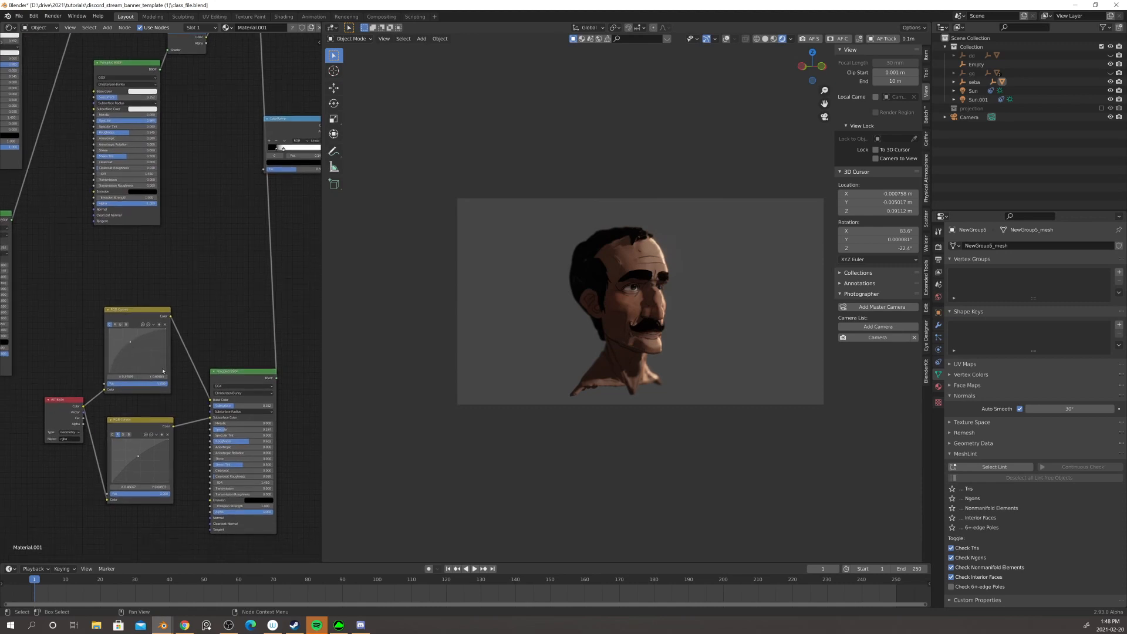
scroll(655, 315, "up", 3)
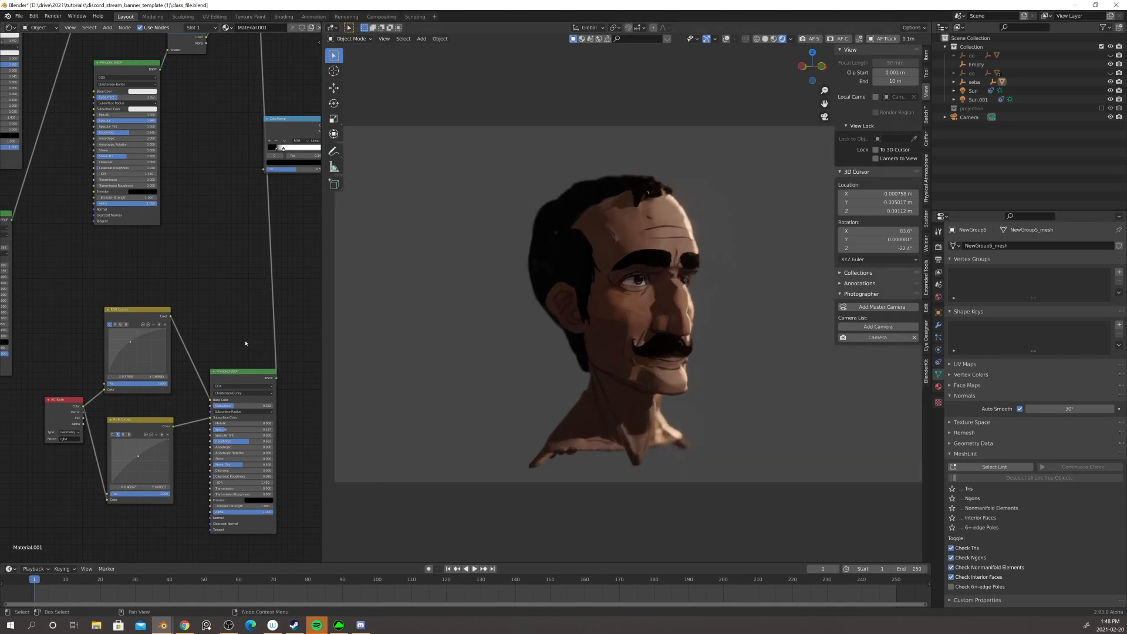
left_click_drag(135, 346, 129, 351)
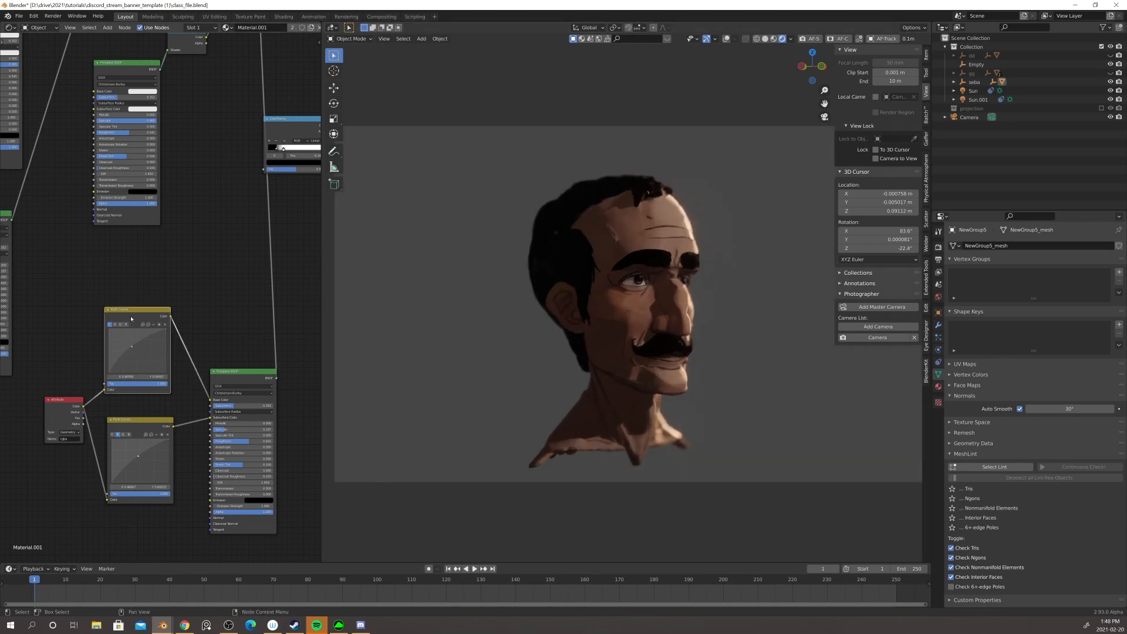
- Delete the duplicated shader's upper RGB Curves node, link the Attribute colour directly to Base Color, and raise the shader's Specular
key("x")
left_click_drag(83, 406, 210, 399)
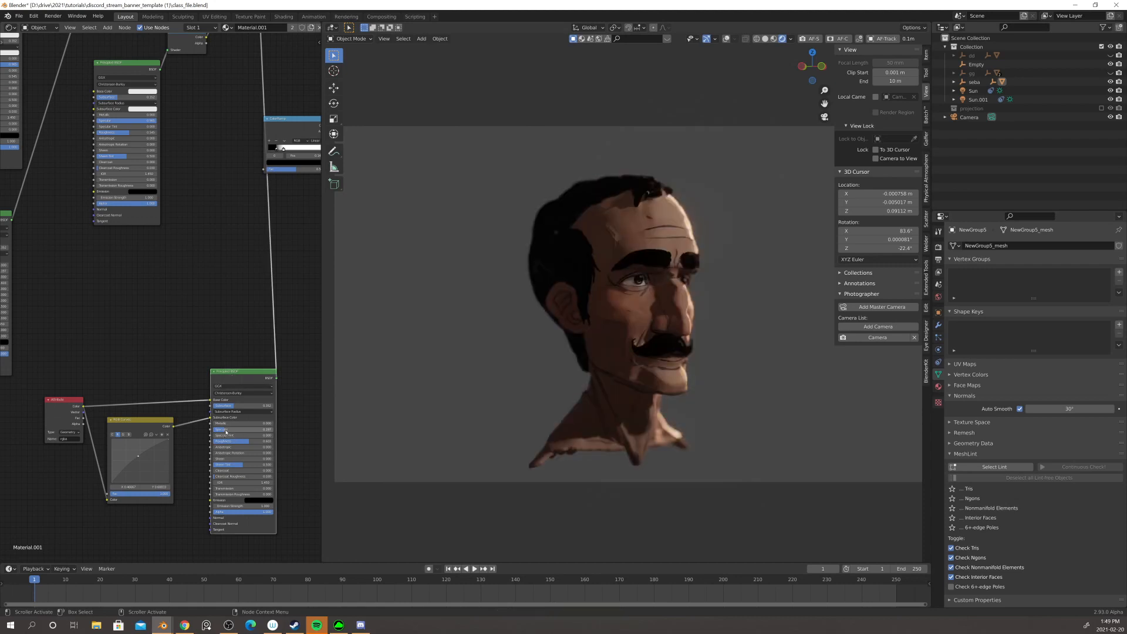
mouse_move(226, 431)
left_mouse_down()
mouse_move(261, 431)
mouse_move(245, 441)
left_mouse_up()
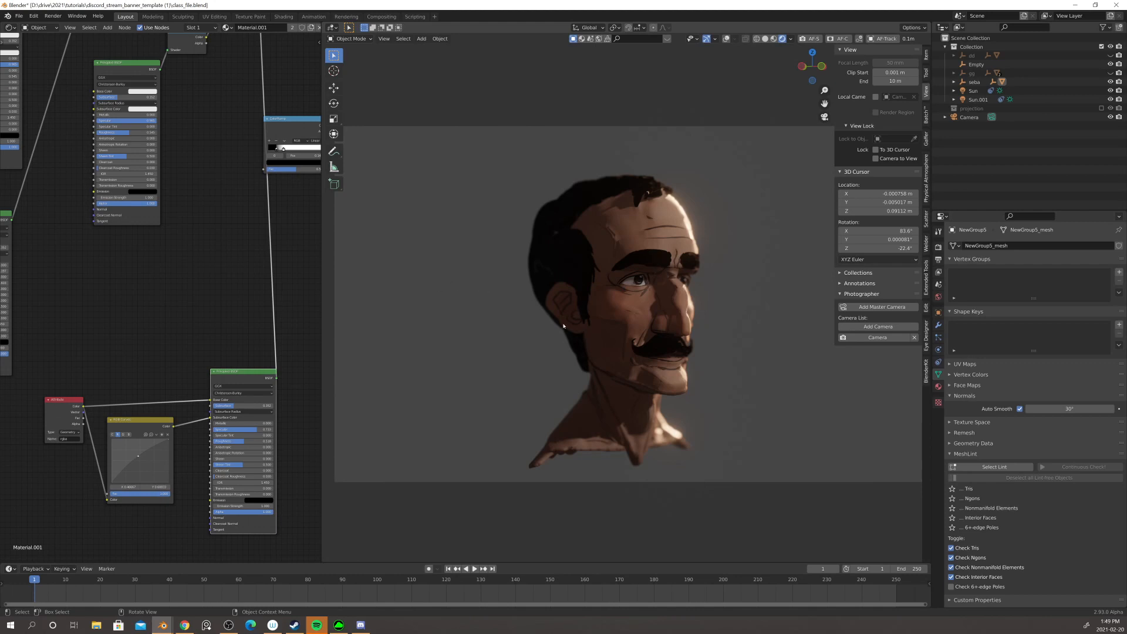
- Move the topmost Attribute node slightly away from its RGB Curves node
scroll(232, 299, "down", 3)
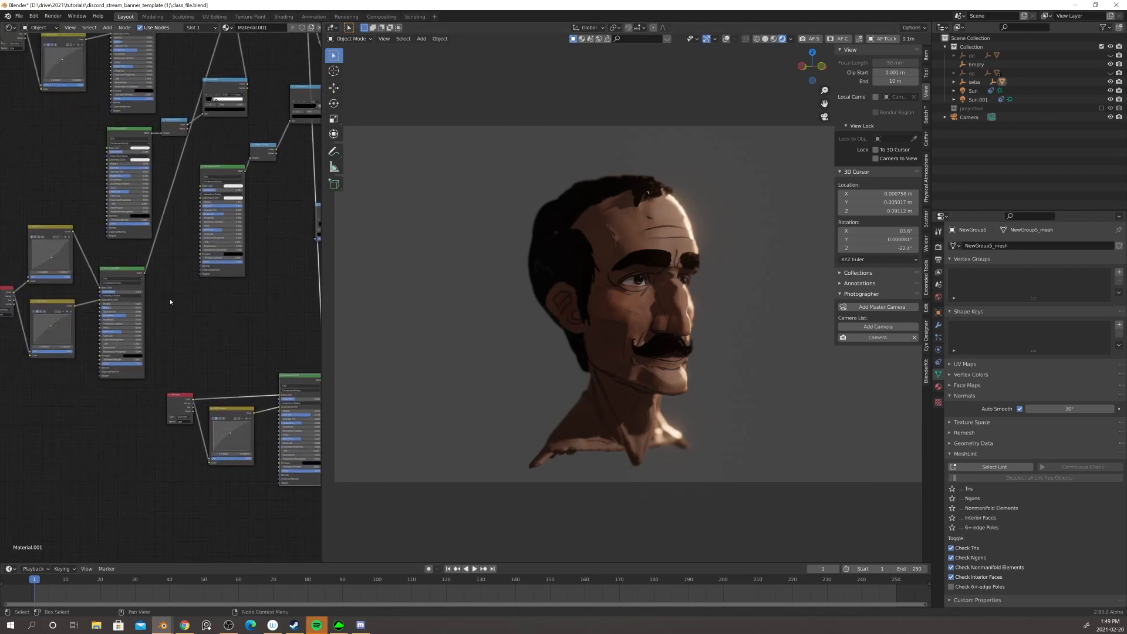
scroll(172, 296, "down", 2)
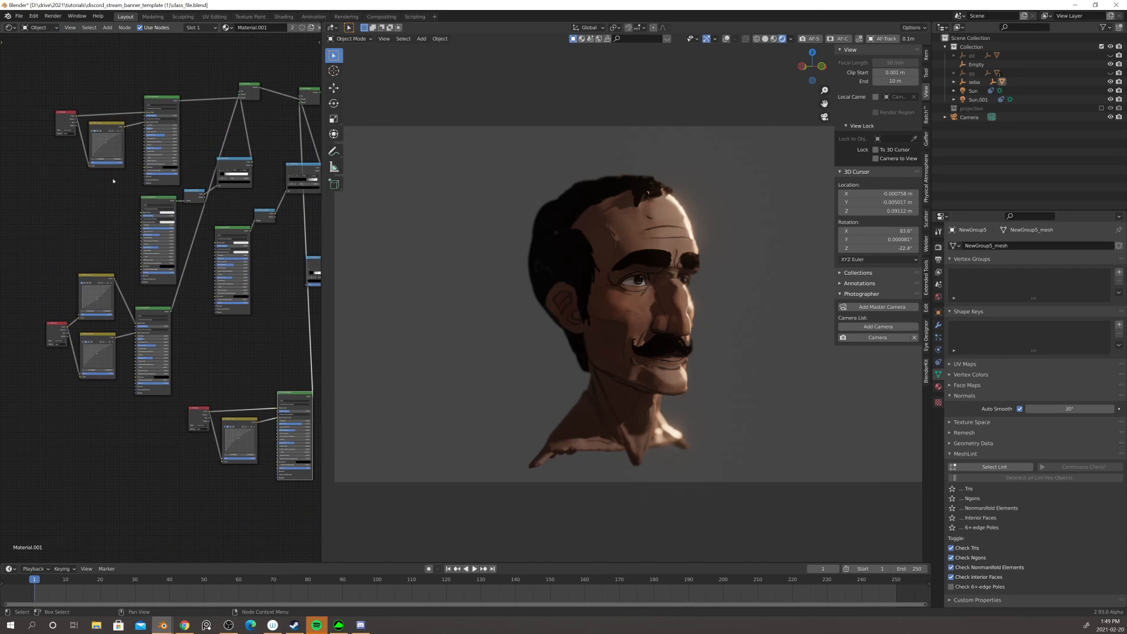
left_click_drag(72, 121, 64, 109)
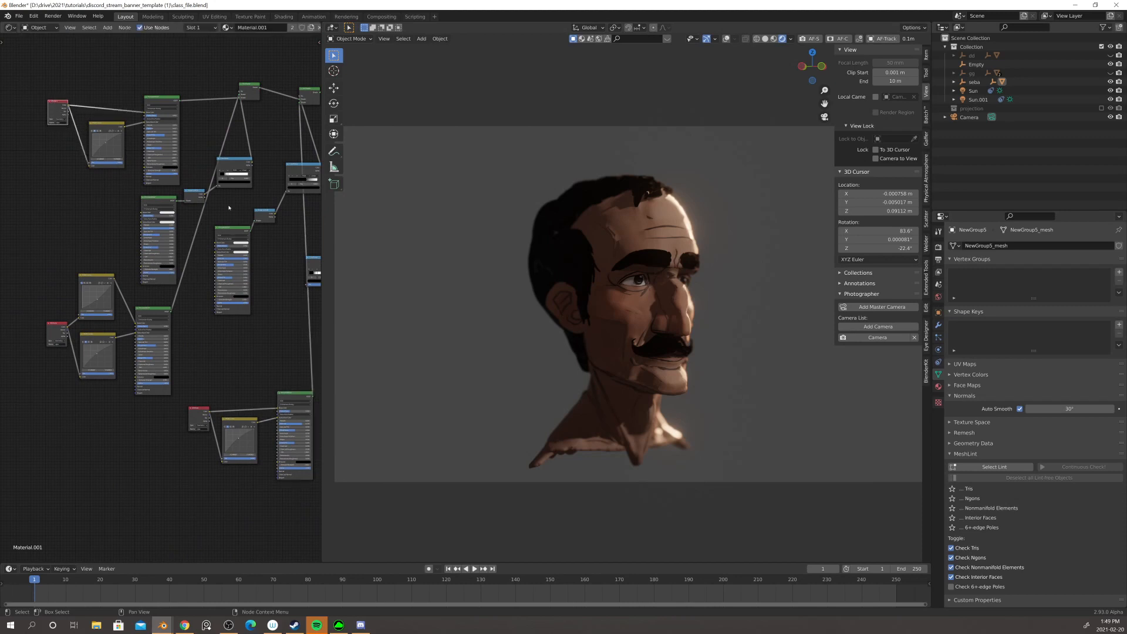
- Raise the blue curve's midpoint and dark end in the RGB Curves node feeding the shadow Principled BSDF's Base Color
middle_click_drag(223, 208, 174, 249)
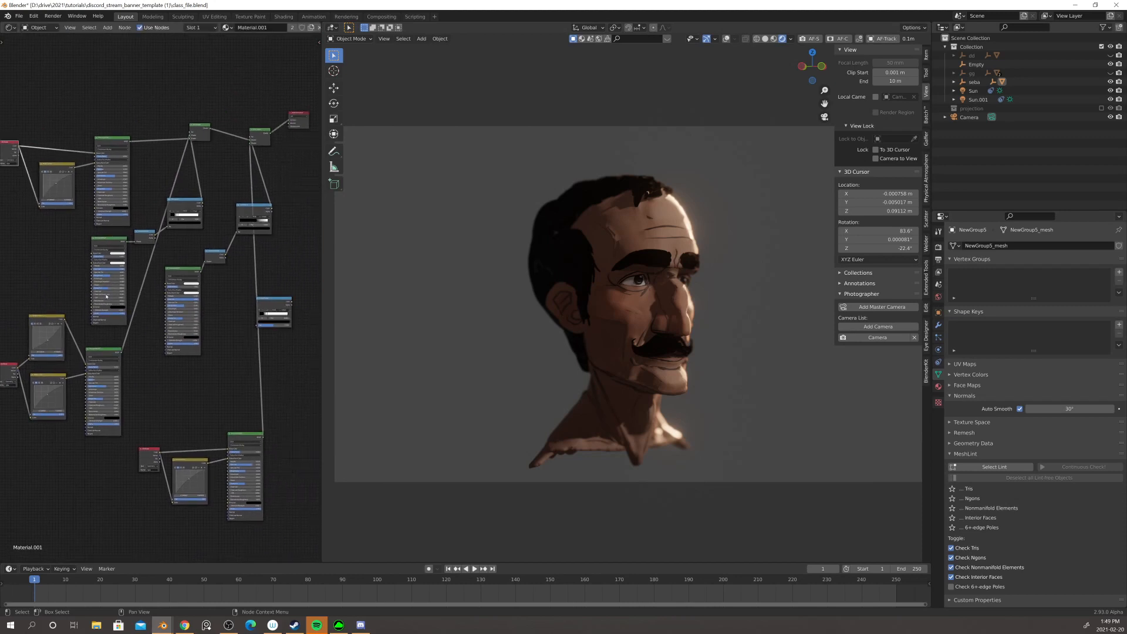
scroll(106, 297, "up", 5)
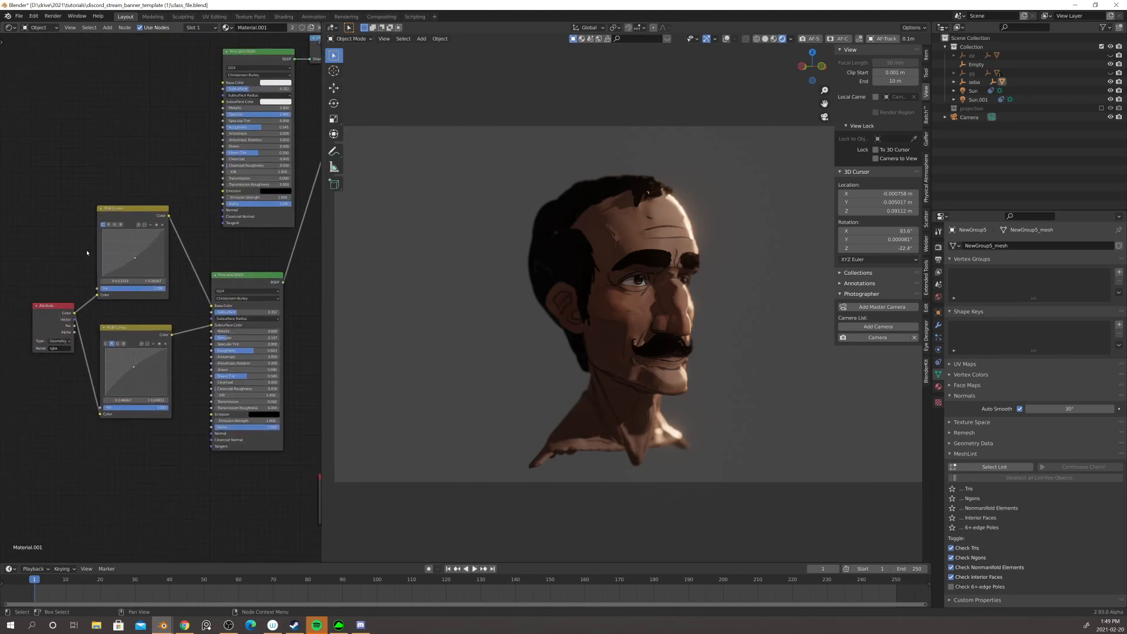
left_click(120, 224)
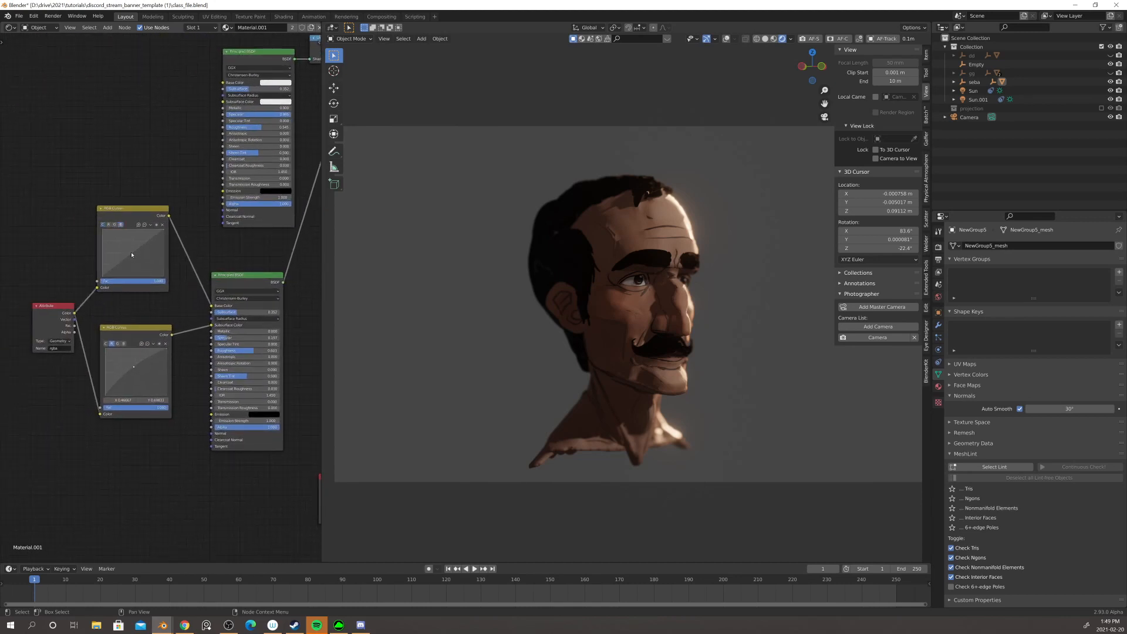
left_click_drag(131, 248, 126, 247)
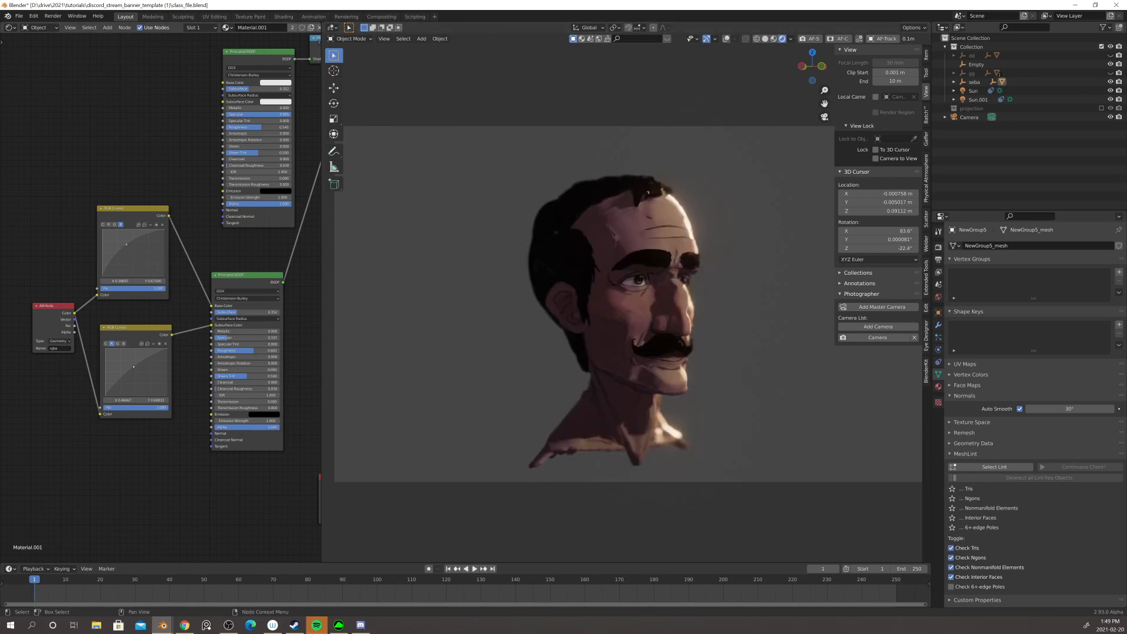
left_click_drag(126, 244, 129, 251)
left_click_drag(103, 265, 107, 263)
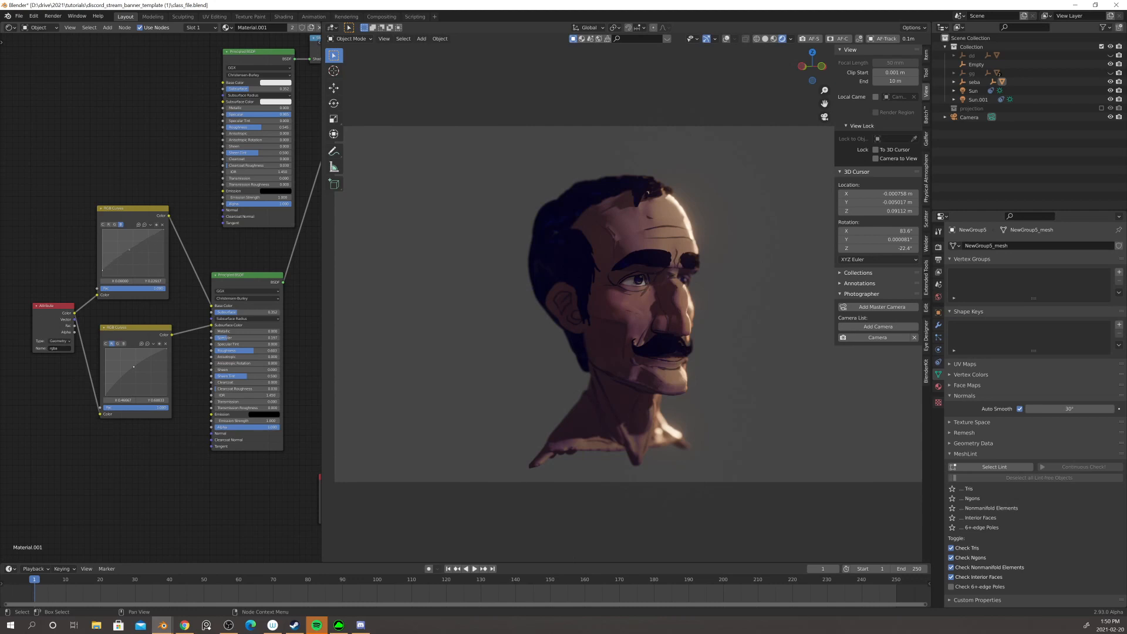
- Lower the blue curve's midpoint in the RGB Curves node feeding the shadow Principled BSDF's Base Color
left_click_drag(136, 251, 130, 255)
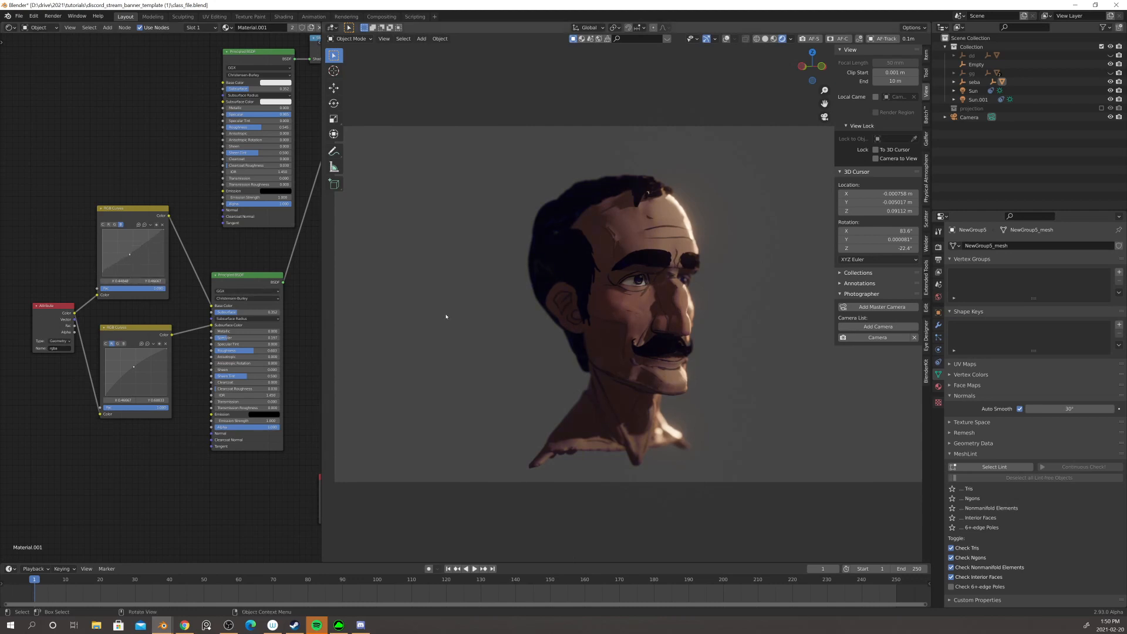
scroll(103, 222, "down", 3)
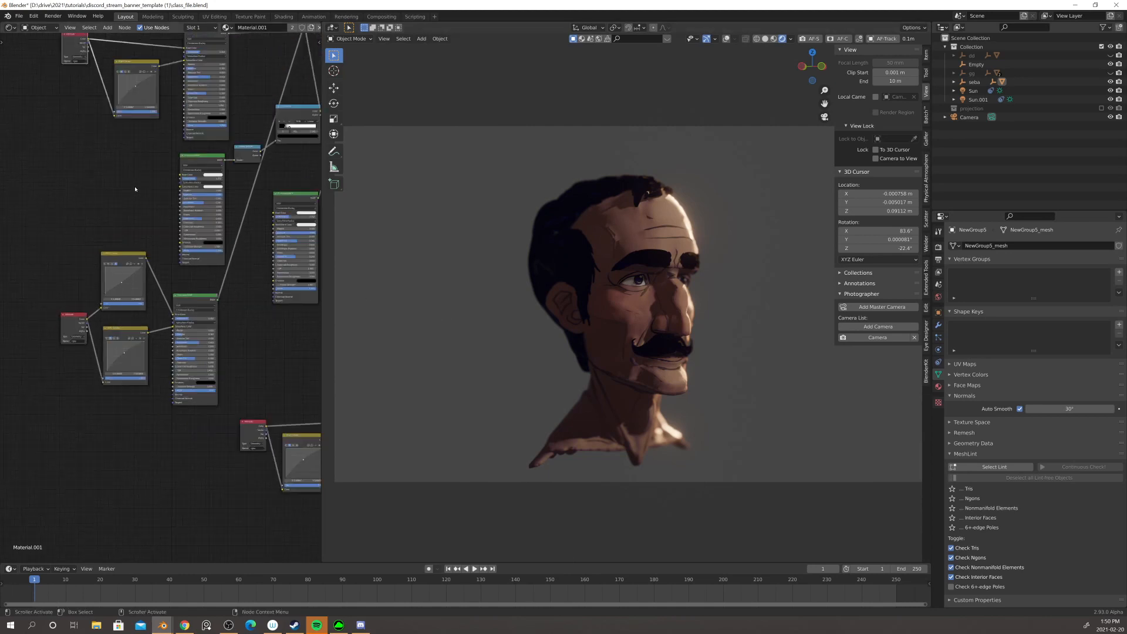
scroll(103, 223, "down", 1)
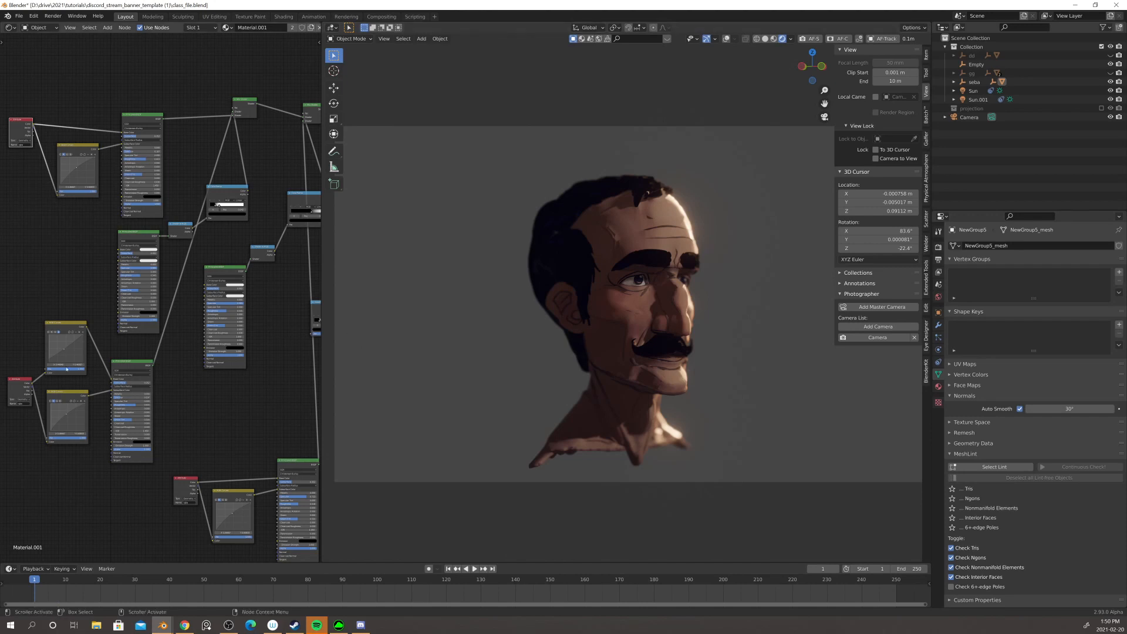
scroll(9, 391, "up", 4)
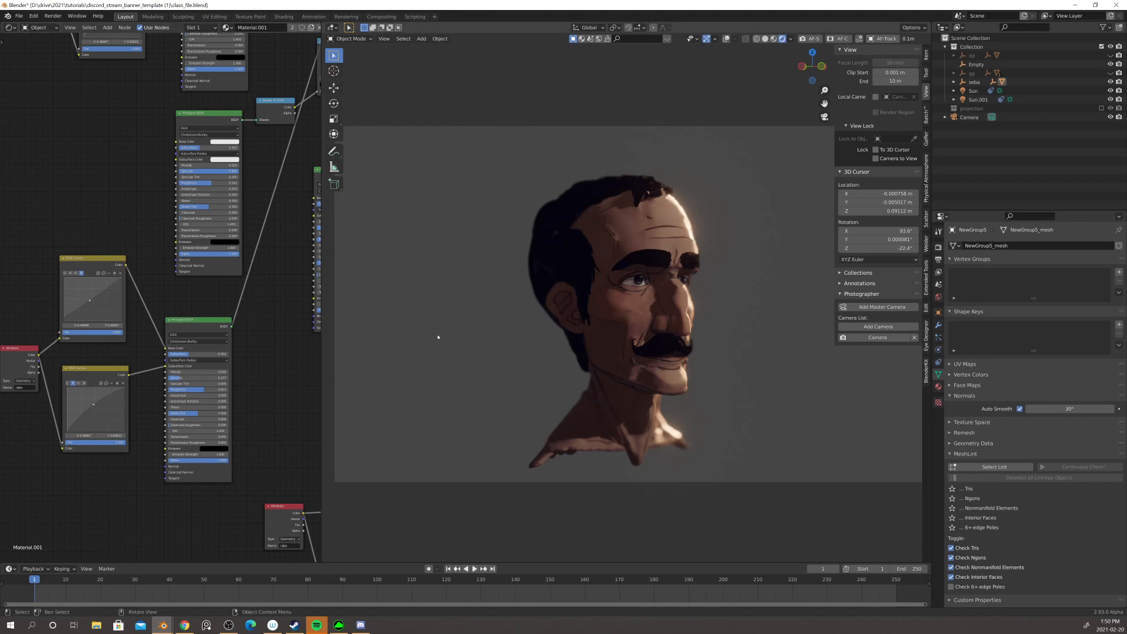
- Examine the shaded moustached head from the front, outside the camera view
scroll(542, 287, "down", 1)
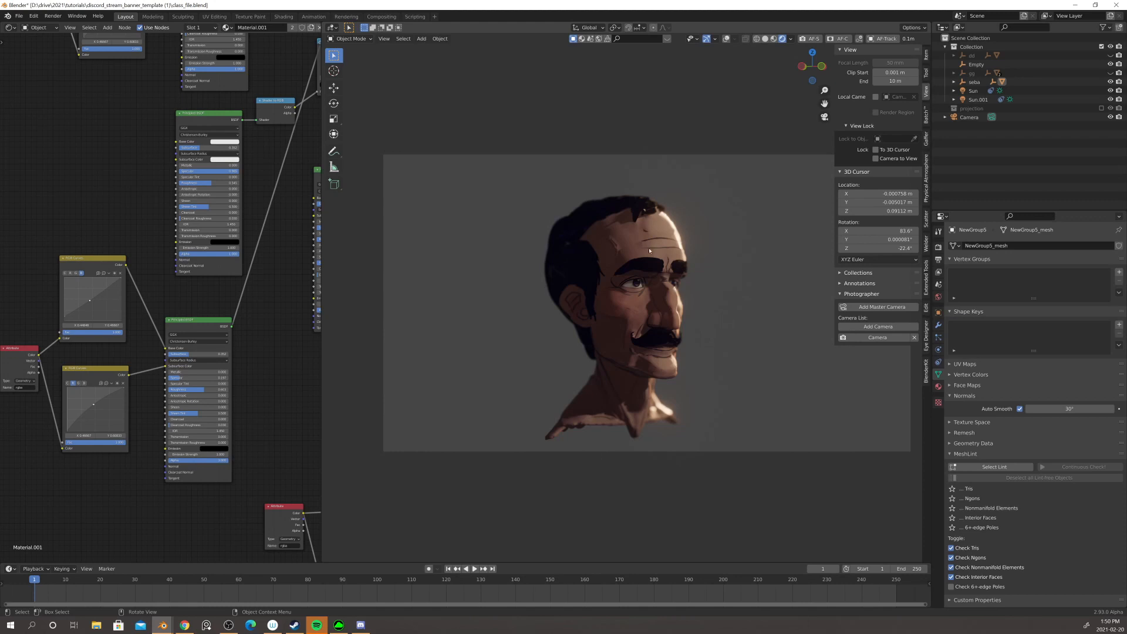
middle_click_drag(649, 251, 695, 378)
scroll(651, 294, "up", 4)
scroll(688, 330, "down", 2)
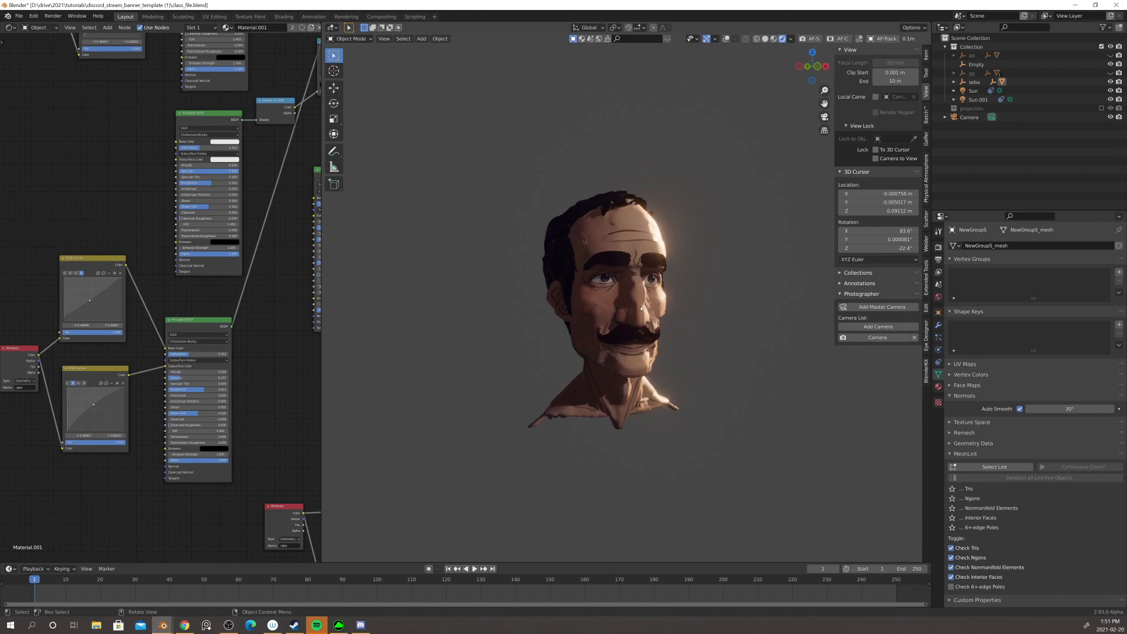
scroll(641, 308, "down", 1)
middle_click_drag(689, 329, 668, 323)
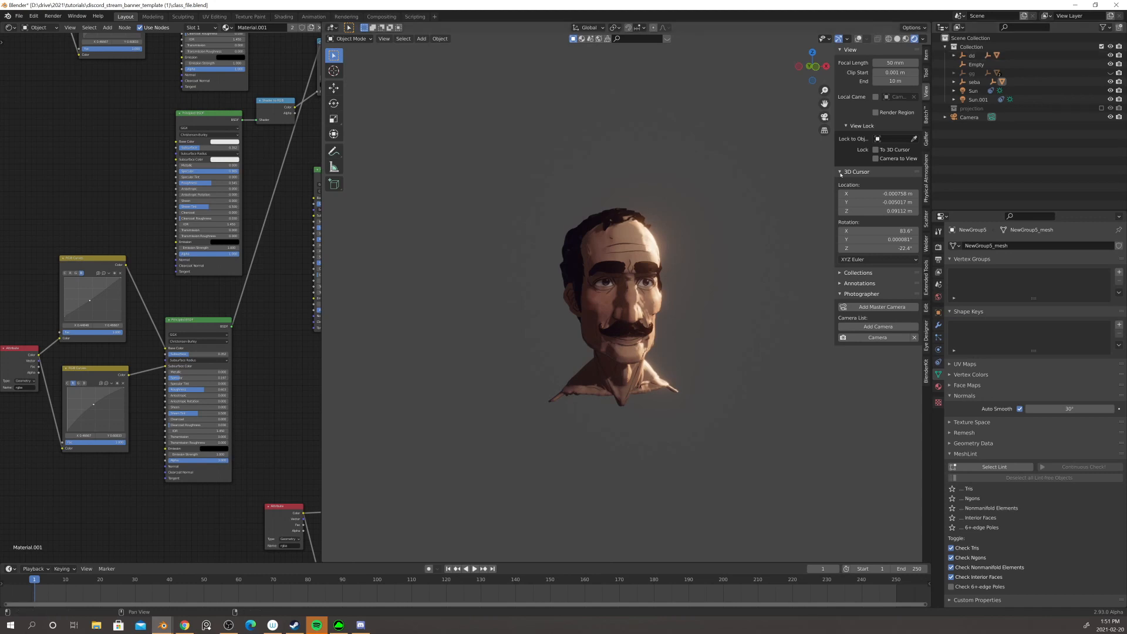
- Unhide the full-body black-haired character and switch the viewport to solid shading
scroll(697, 151, "down", 3)
scroll(697, 151, "up", 3)
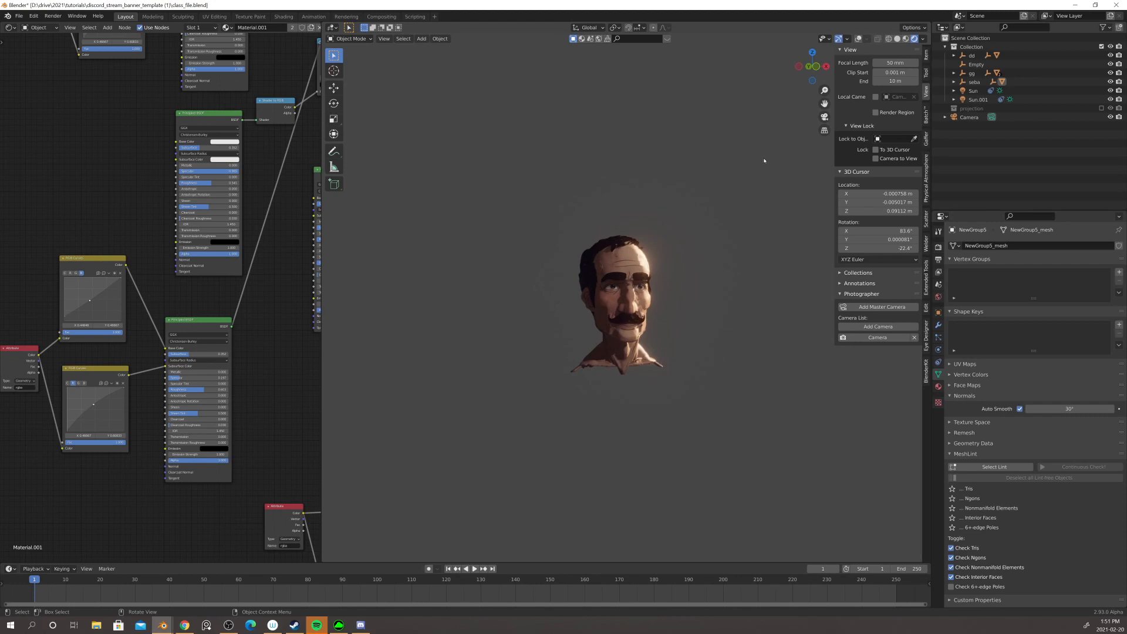
scroll(751, 169, "up", 6)
scroll(751, 169, "down", 6)
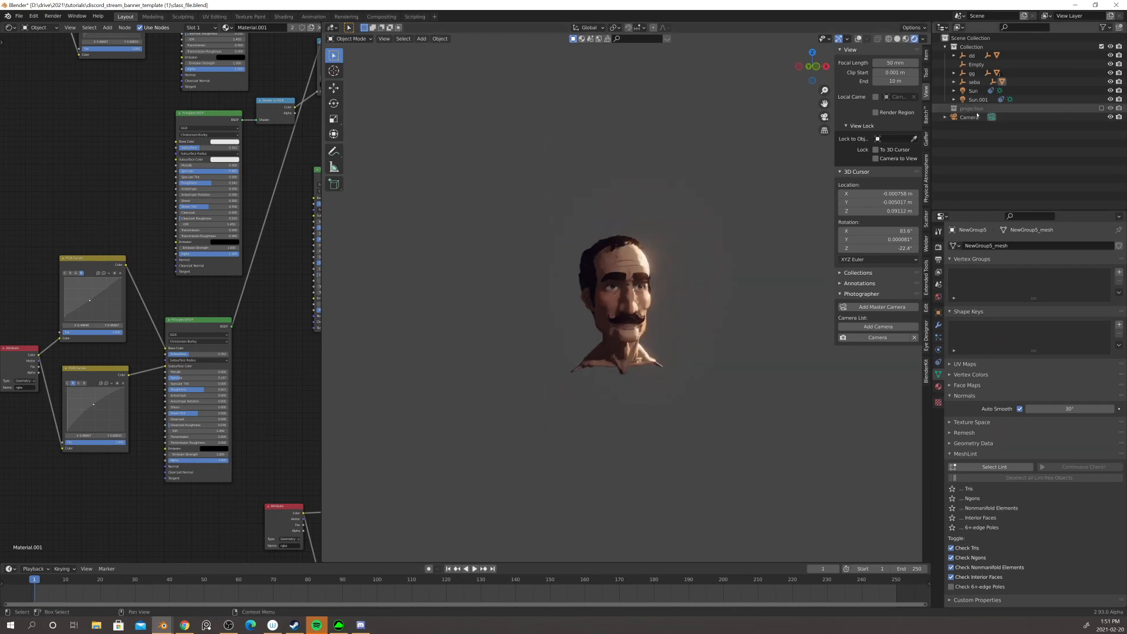
left_click(897, 39)
mouse_move(781, 176)
middle_mouse_down()
mouse_move(714, 191)
mouse_move(667, 238)
mouse_move(574, 257)
mouse_move(603, 253)
mouse_move(591, 248)
mouse_move(676, 265)
middle_mouse_up()
scroll(635, 258, "up", 3)
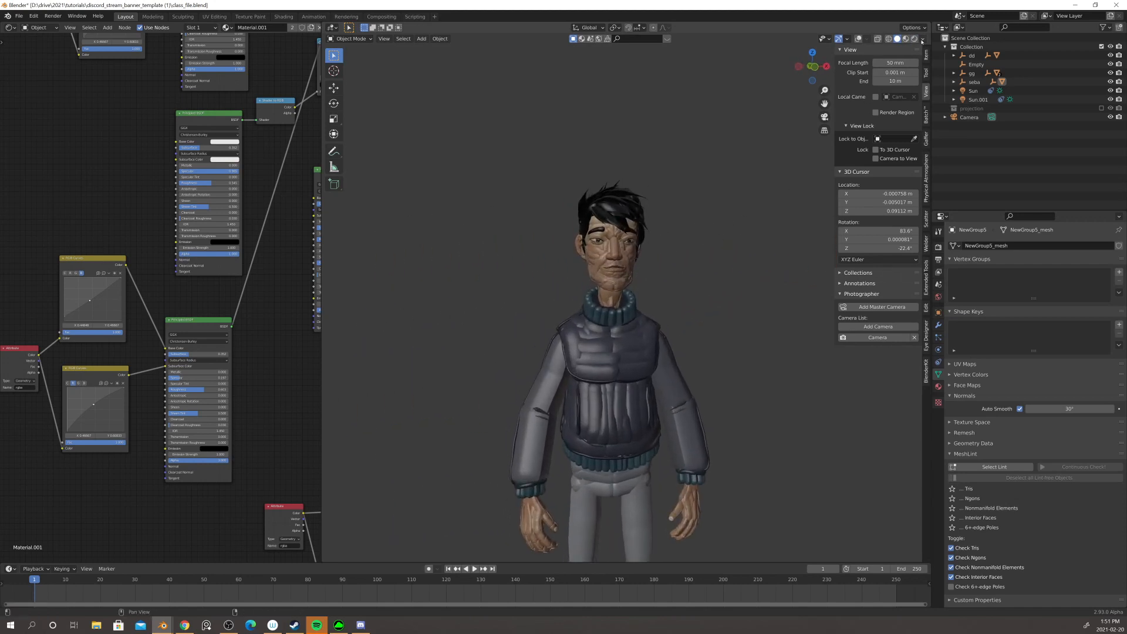
- Set the solid viewport lighting to Flat to show the character's plain vertex colours
left_click(922, 40)
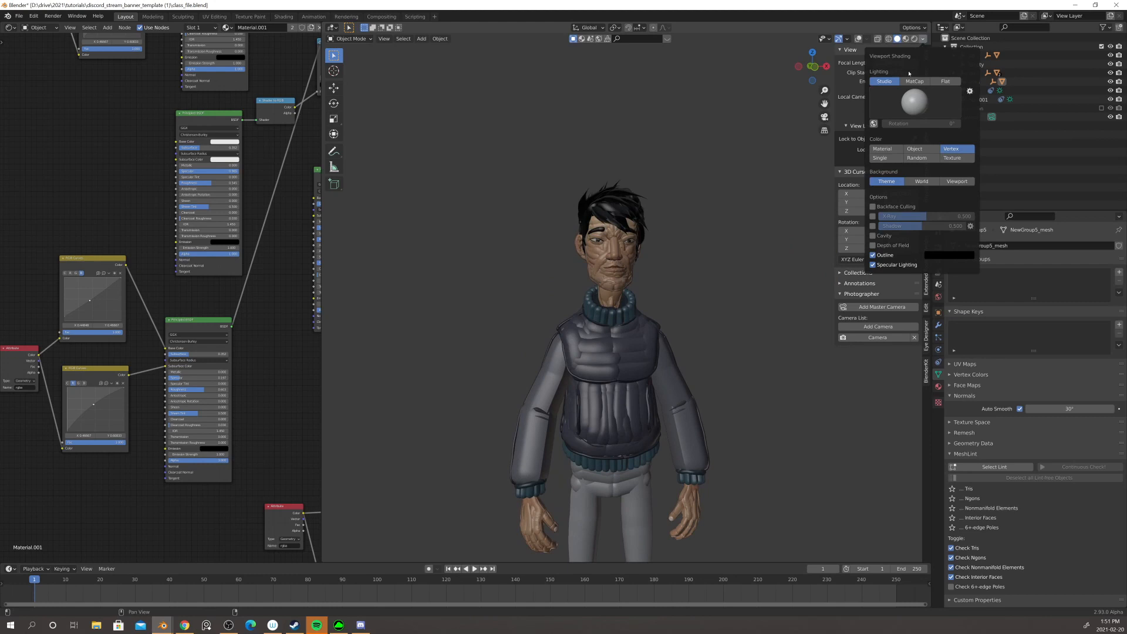
left_click(944, 82)
mouse_move(719, 213)
middle_mouse_down()
mouse_move(702, 221)
mouse_move(724, 216)
mouse_move(712, 222)
mouse_move(724, 252)
mouse_move(720, 233)
mouse_move(706, 238)
mouse_move(710, 264)
mouse_move(689, 264)
mouse_move(713, 266)
mouse_move(654, 270)
mouse_move(714, 269)
middle_mouse_up()
scroll(714, 222, "down", 3)
scroll(671, 244, "down", 1)
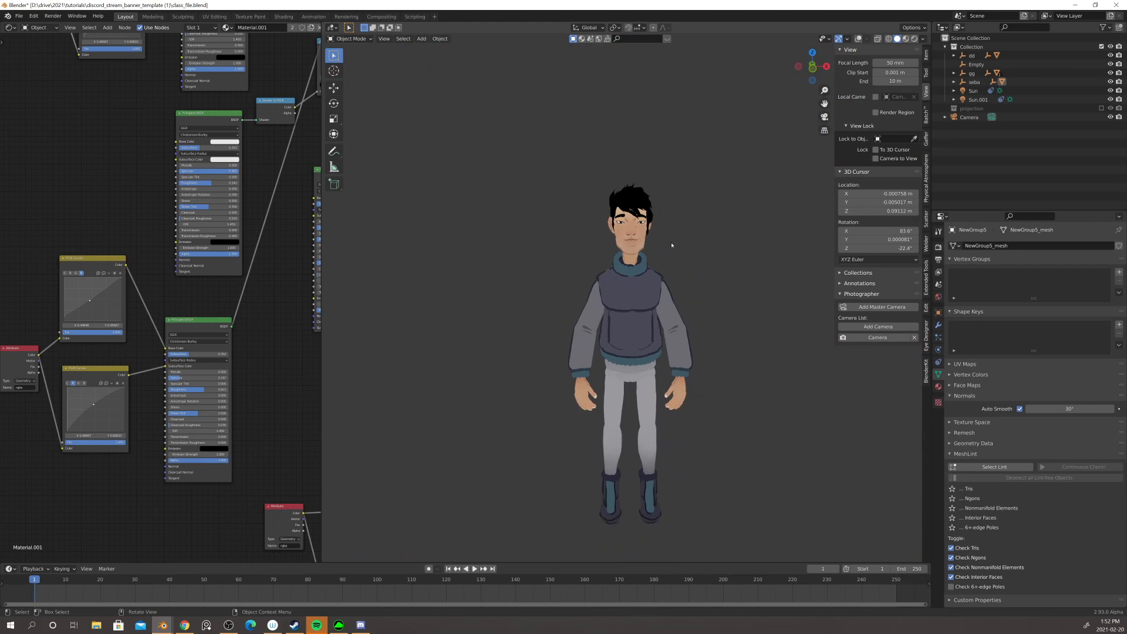
scroll(692, 244, "up", 3)
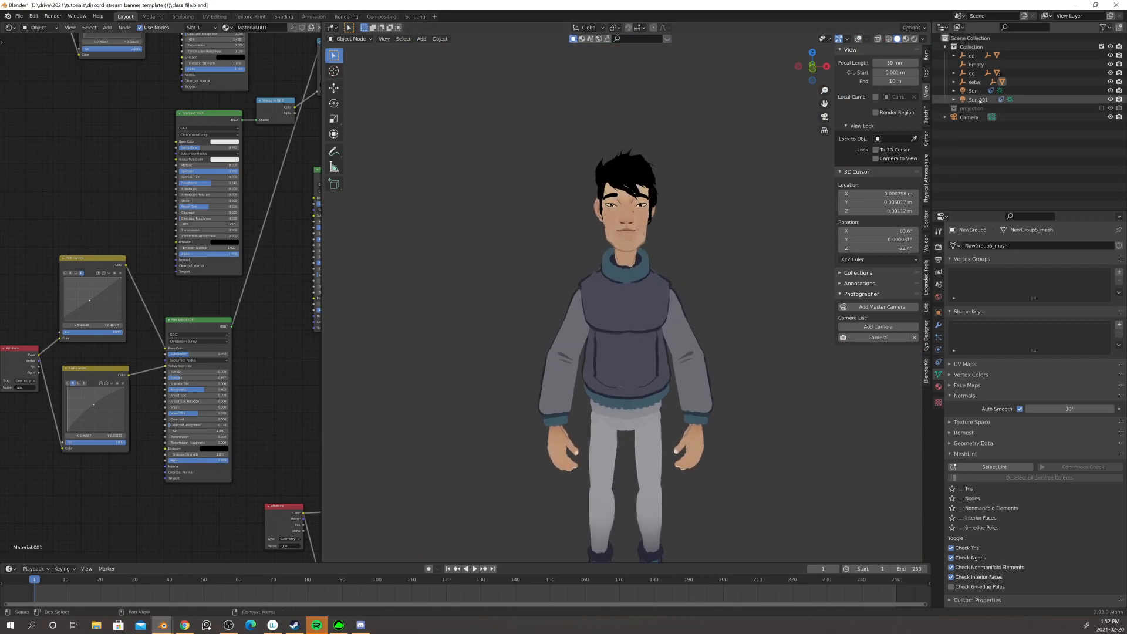
- Unhide the grey-haired character and bring both full-body characters and the moustached head into view
left_click(1110, 56)
middle_click_drag(780, 171, 634, 146, "shift")
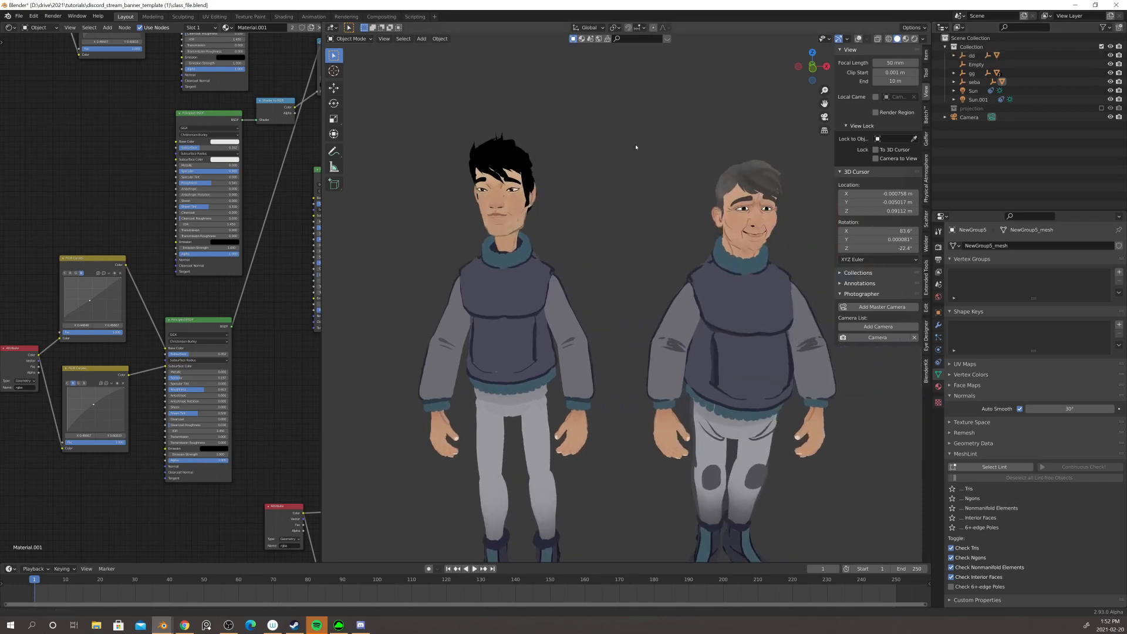
scroll(738, 168, "up", 1)
middle_click_drag(738, 168, 665, 183)
scroll(654, 156, "down", 1)
scroll(666, 168, "down", 1)
scroll(675, 188, "up", 1)
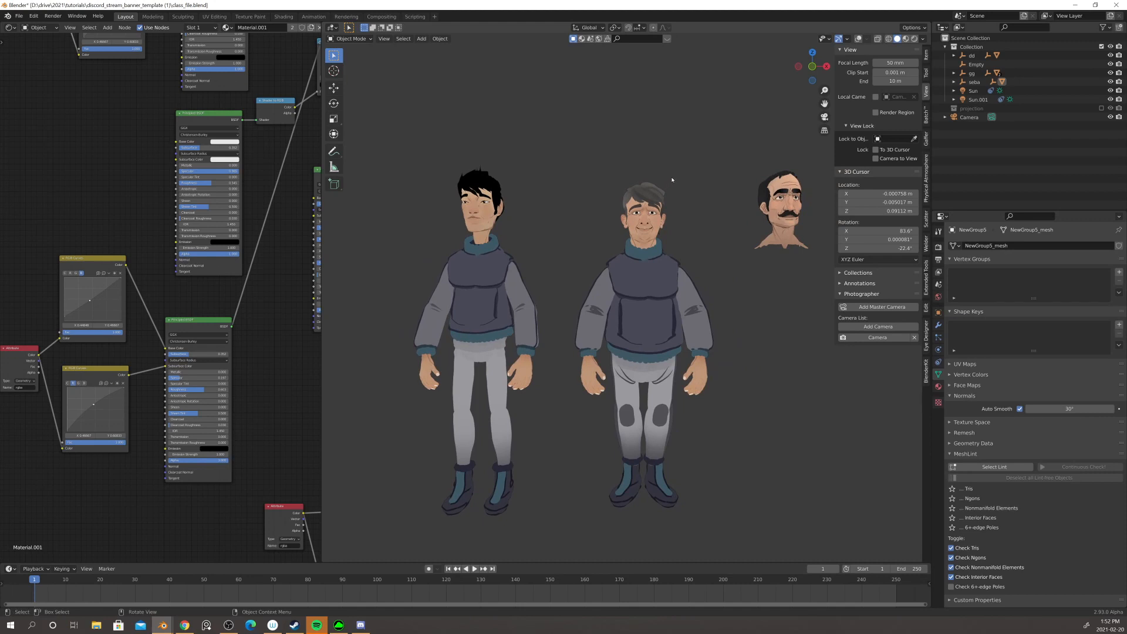
- Examine the flat-shaded characters side by side from different angles
middle_click_drag(667, 156, 695, 184)
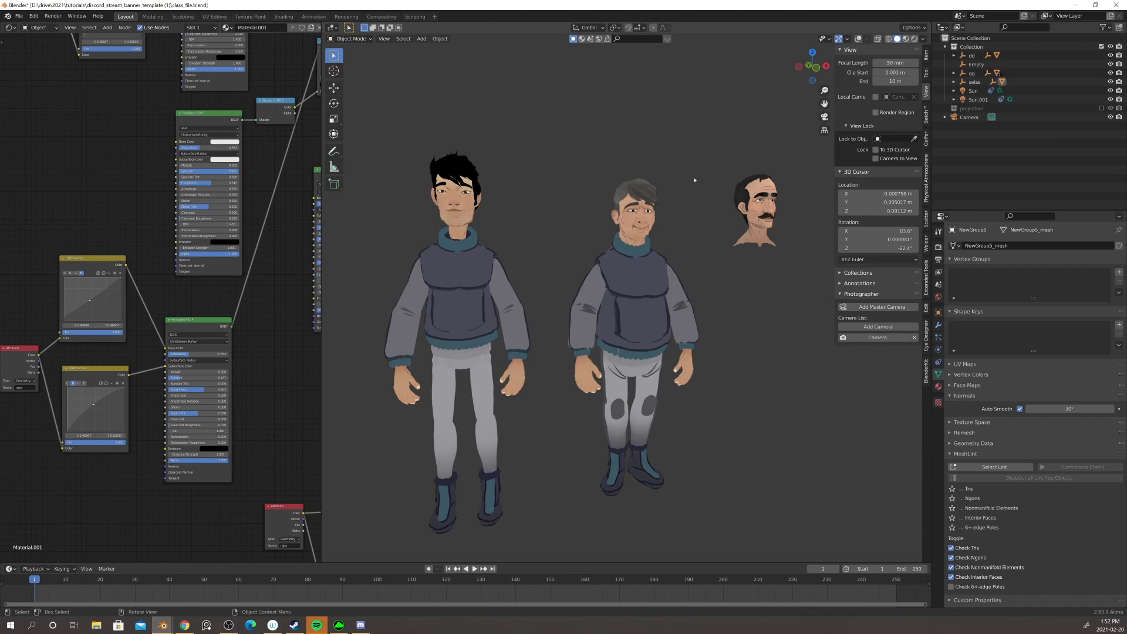
middle_click_drag(665, 151, 656, 164)
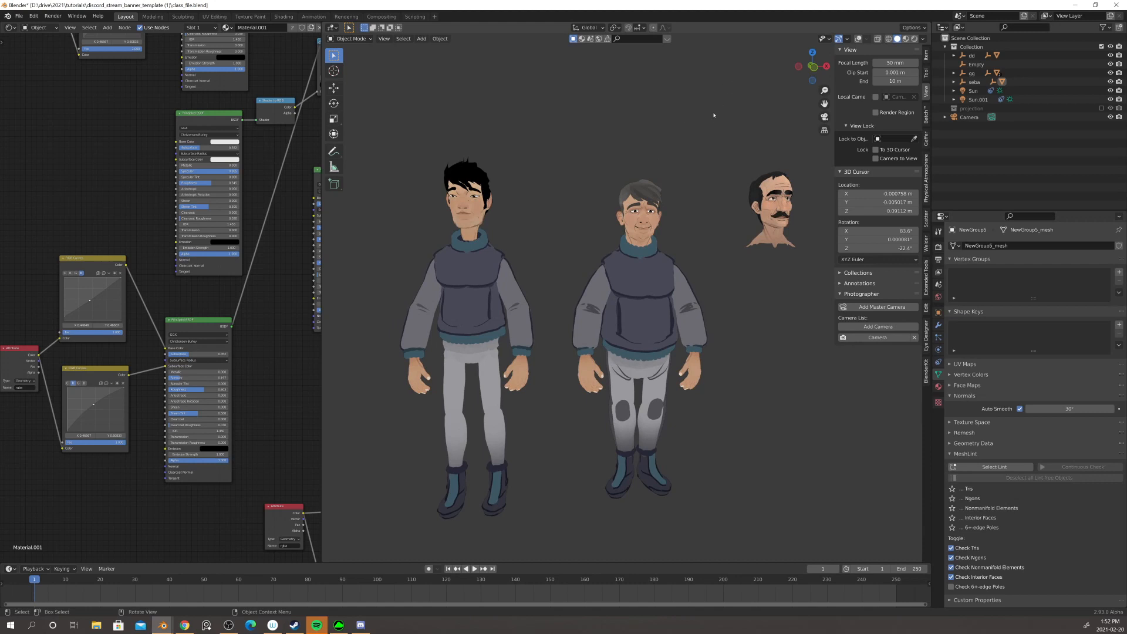
middle_click_drag(713, 115, 651, 172)
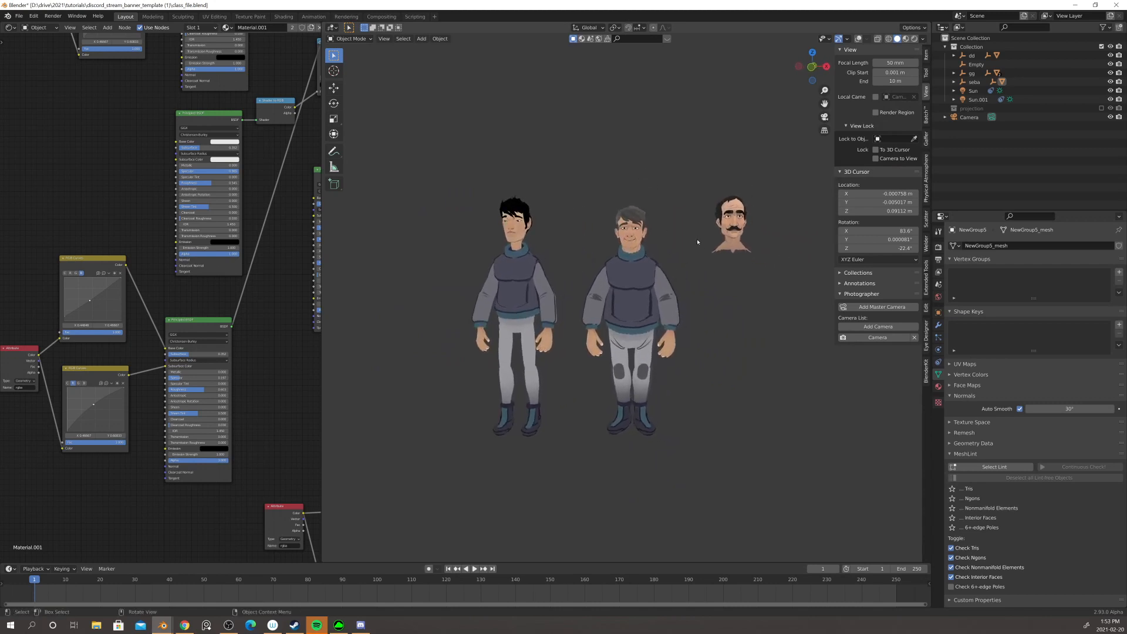
middle_click_drag(705, 253, 701, 277)
scroll(701, 276, "up", 3)
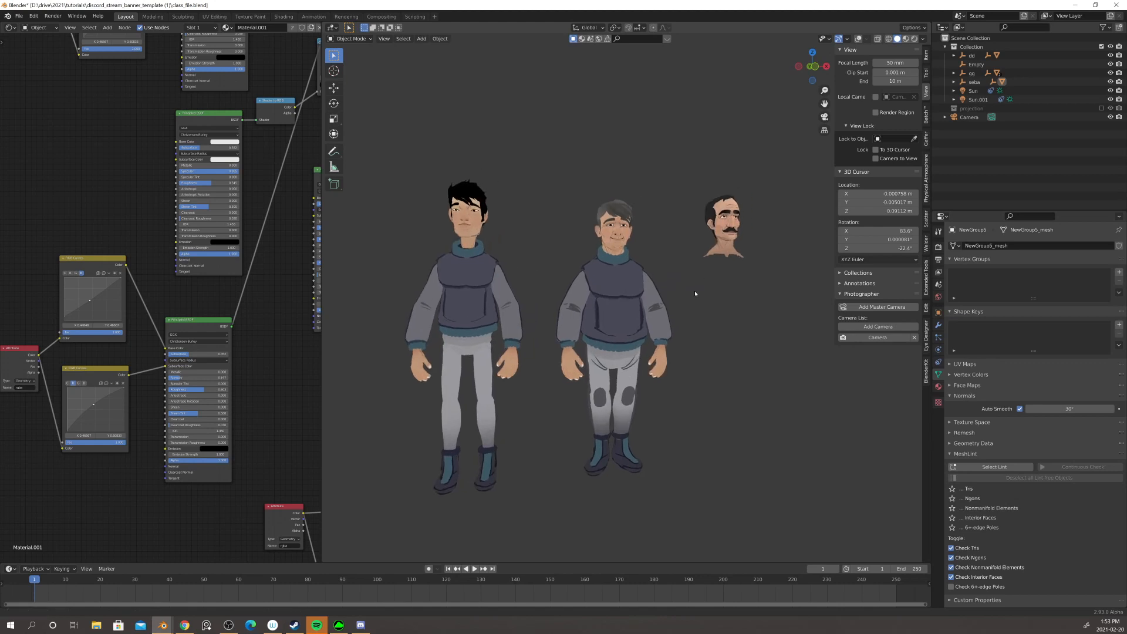
middle_click_drag(735, 298, 727, 296)
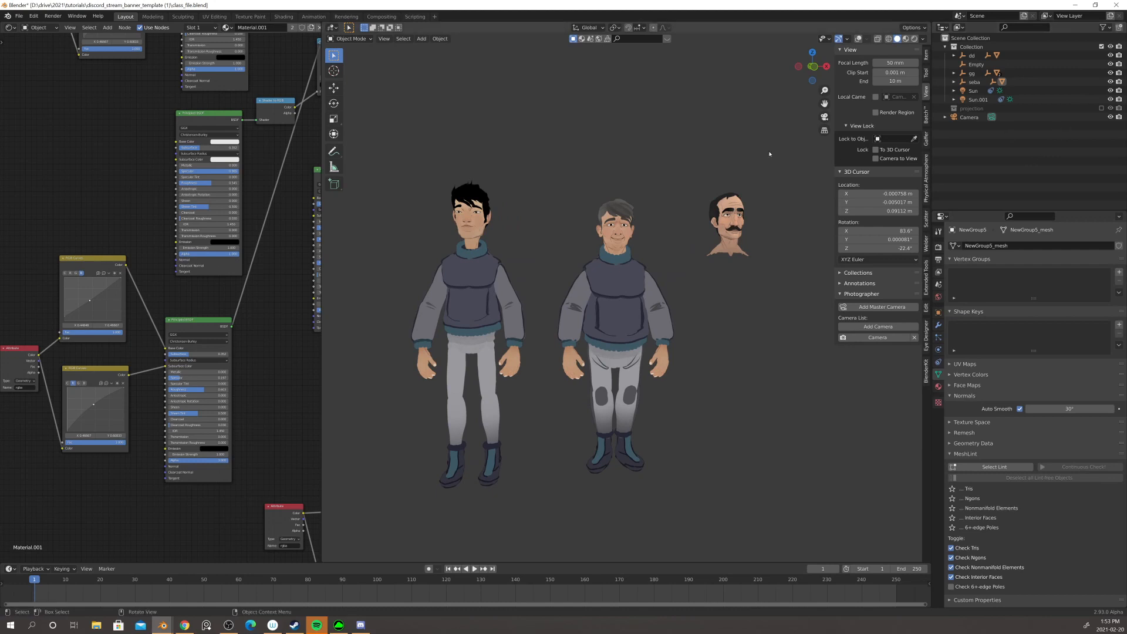
middle_click_drag(769, 154, 780, 168)
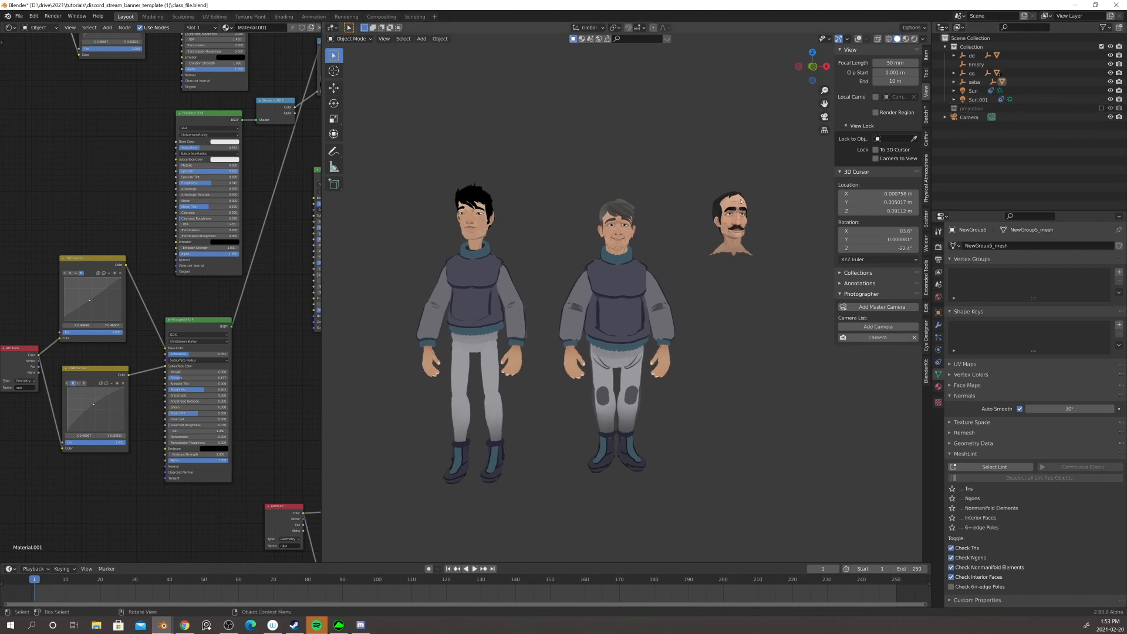
middle_click_drag(693, 215, 715, 227)
- Select the black-haired character's face mesh and isolate it in local view
left_click(615, 258)
middle_click_drag(615, 258, 624, 262)
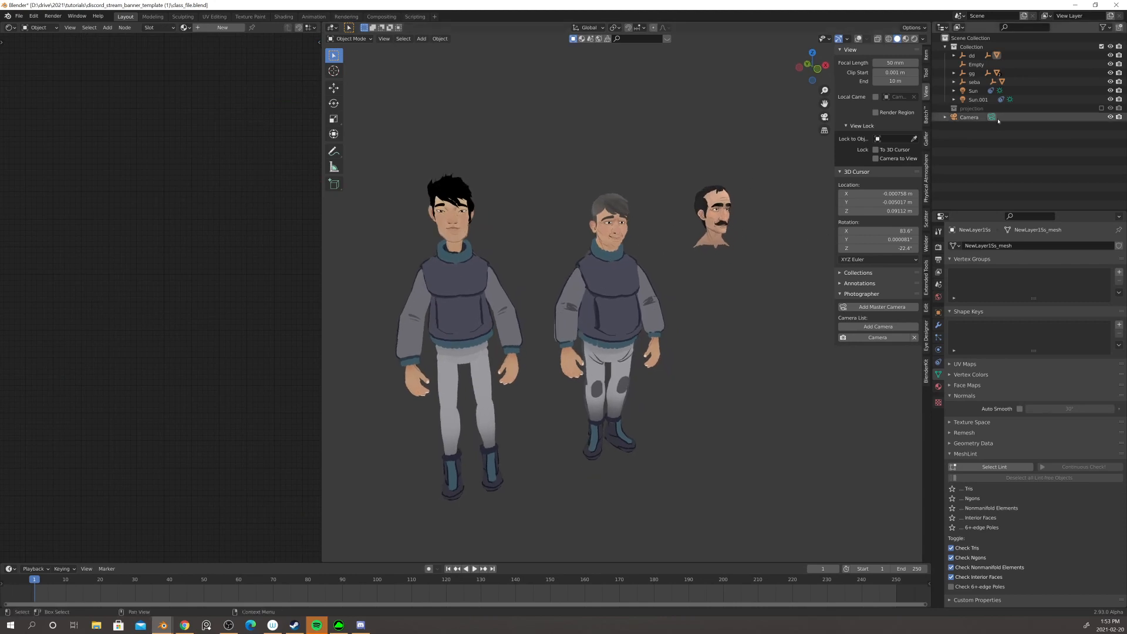
left_click(471, 224)
middle_click_drag(471, 225, 652, 190)
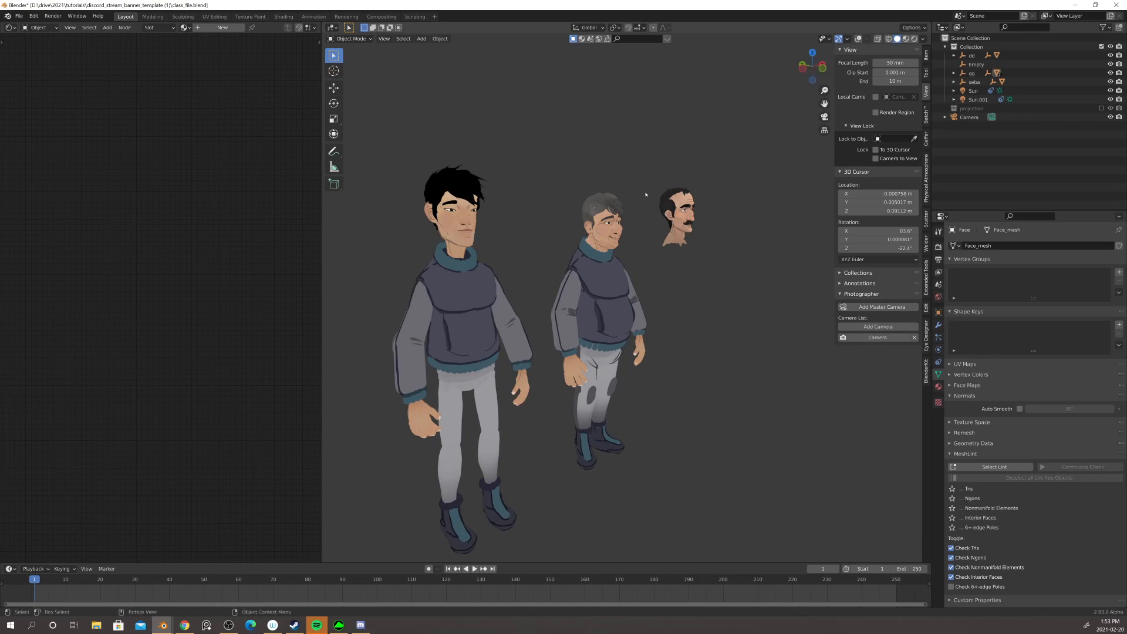
key("KP_Divide")
middle_click_drag(644, 227, 655, 231)
middle_click_drag(644, 295, 715, 308)
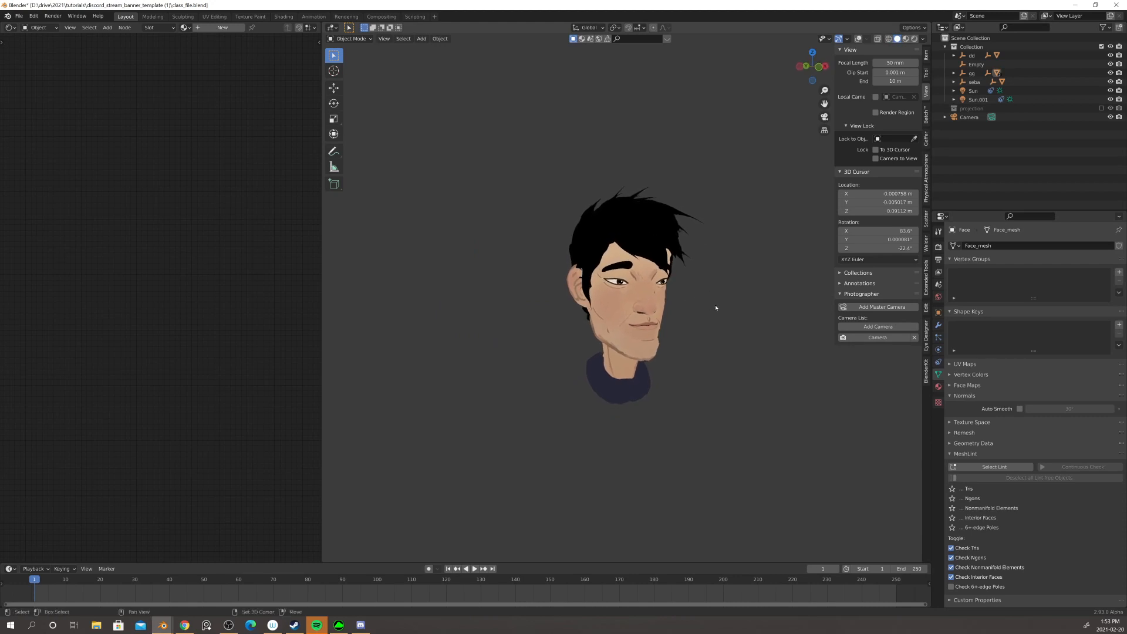
- Duplicate the black-haired character's face mesh in place and isolate the duplicate in local view
key("shift+d")
right_click(735, 301)
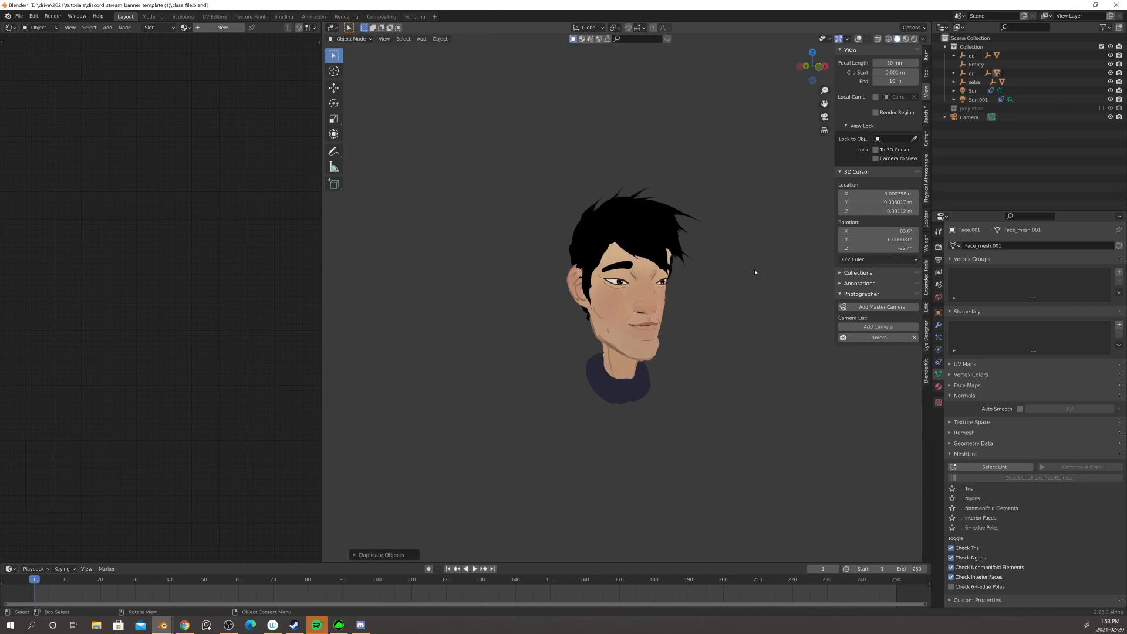
key("slash")
key("slash")
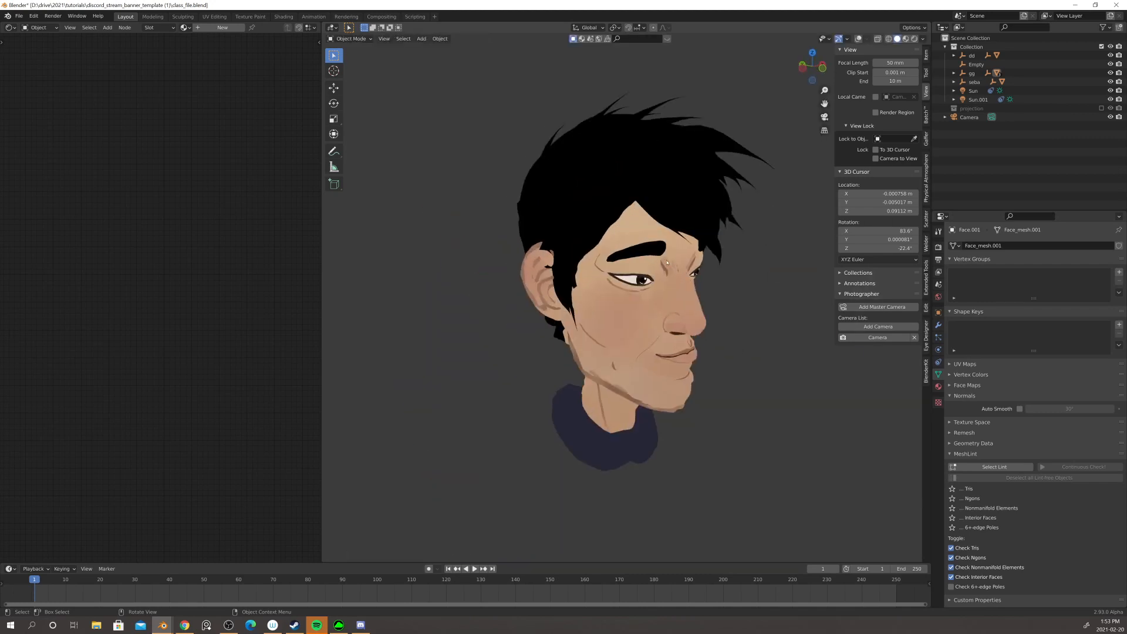
mouse_move(645, 258)
middle_mouse_down()
mouse_move(657, 252)
mouse_move(647, 250)
middle_mouse_up()
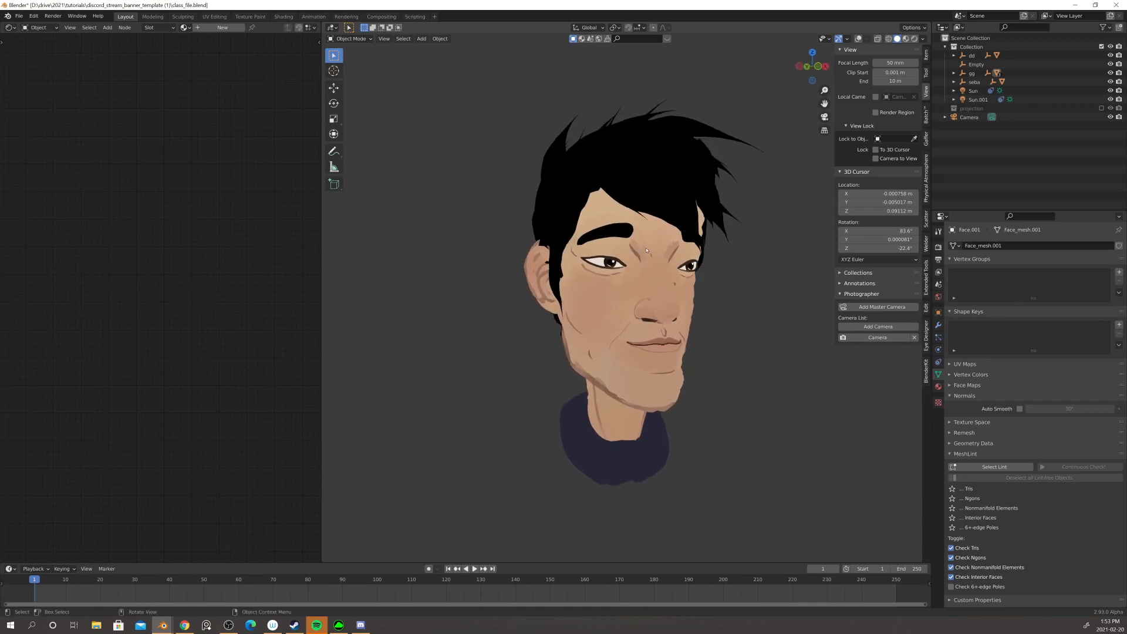
scroll(711, 276, "down", 4)
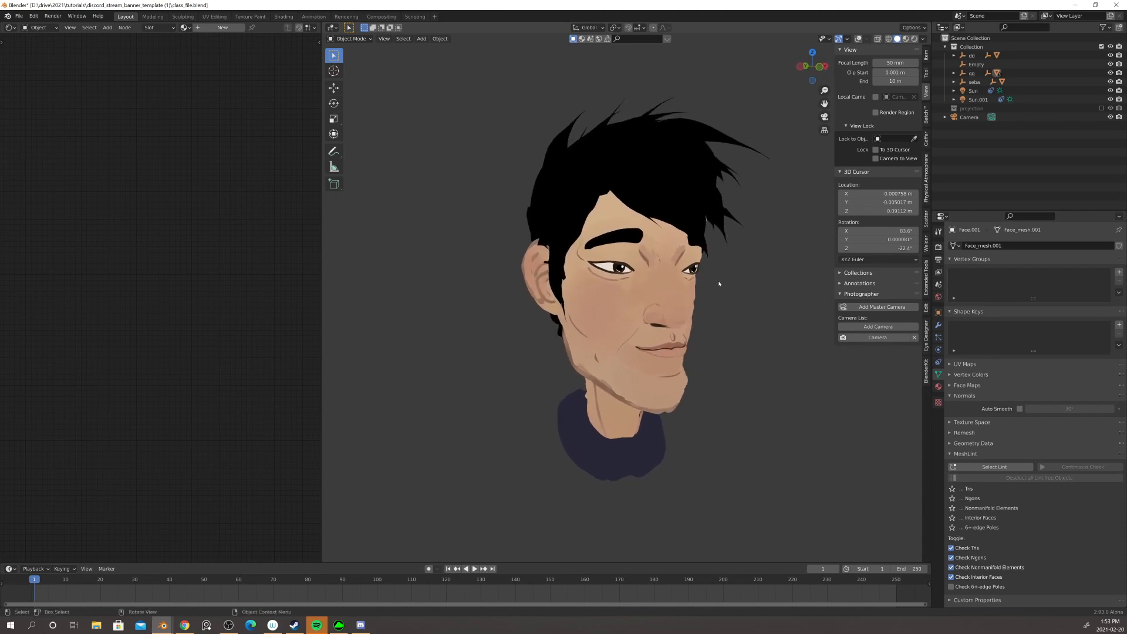
mouse_move(751, 326)
middle_mouse_down()
mouse_move(699, 345)
mouse_move(620, 287)
mouse_move(740, 345)
mouse_move(727, 344)
mouse_move(763, 331)
middle_mouse_up()
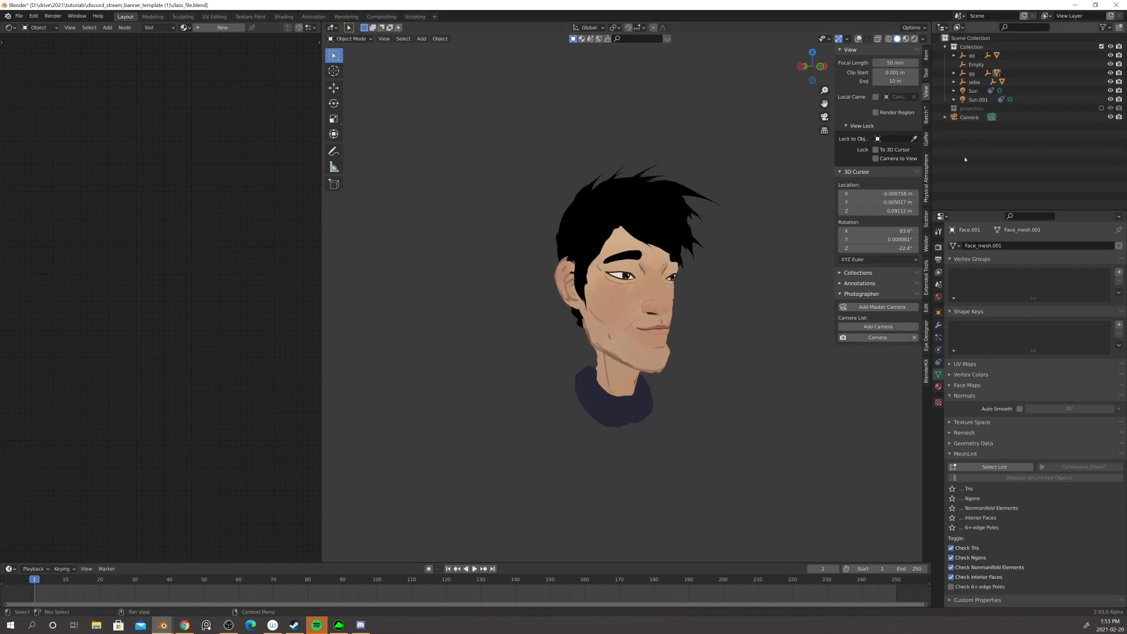
- Compare the full scene with the isolated duplicate face and locate Face.001 in the outliner hierarchy
key("slash")
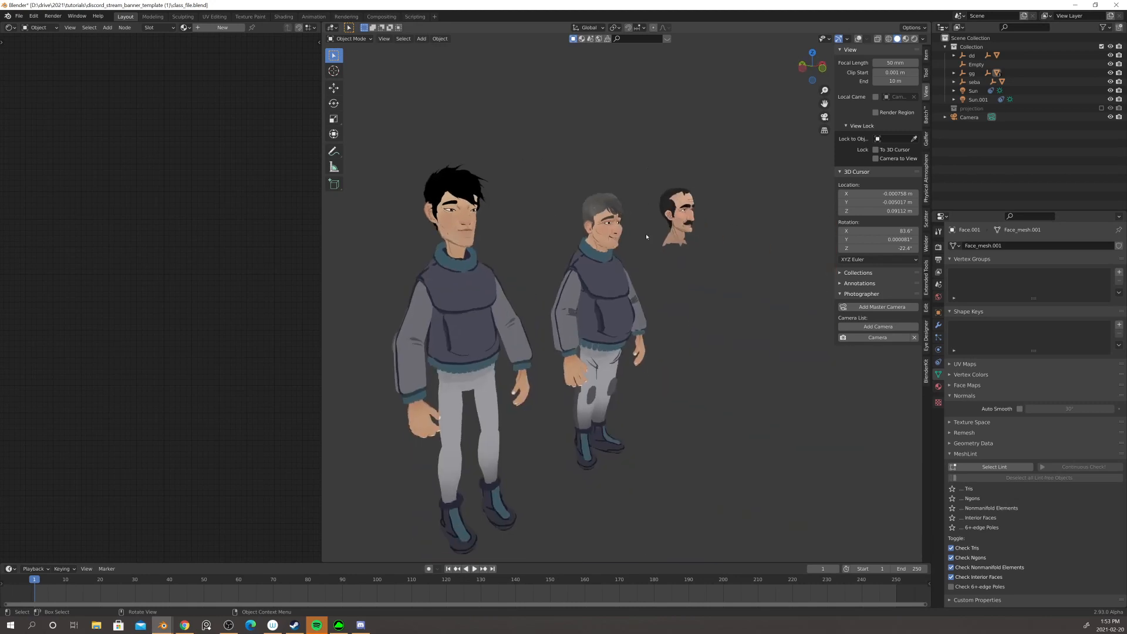
key("slash")
middle_click_drag(650, 249, 655, 207)
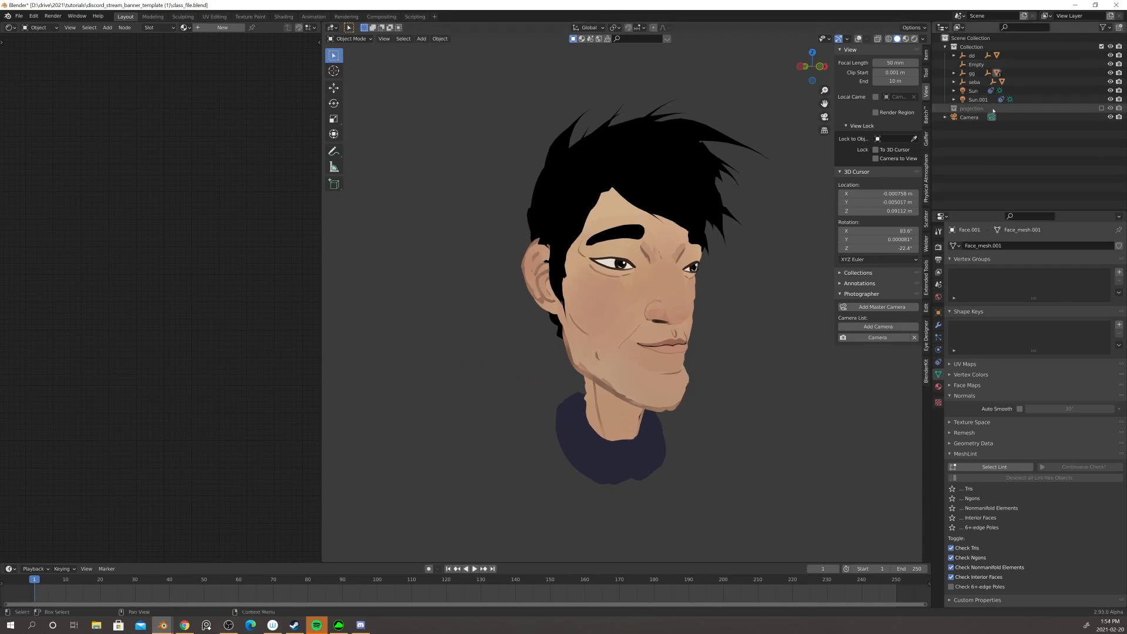
key("KP_Decimal")
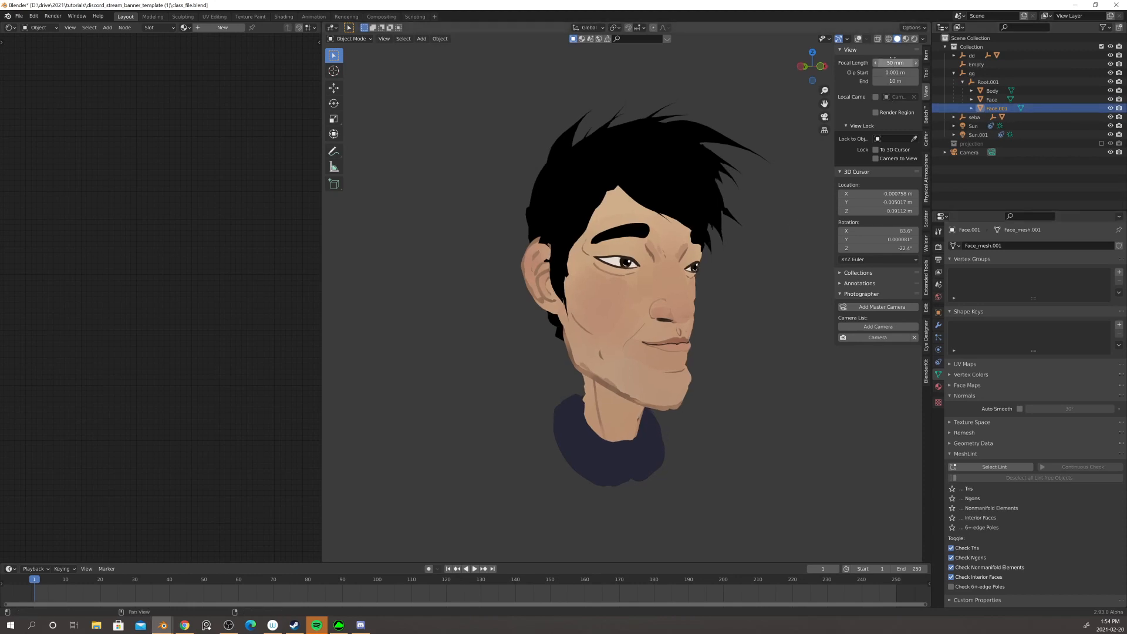
- Set the solid viewport lighting to Studio to reveal the duplicate face's sculpted surface
left_click(922, 39)
left_click(885, 81)
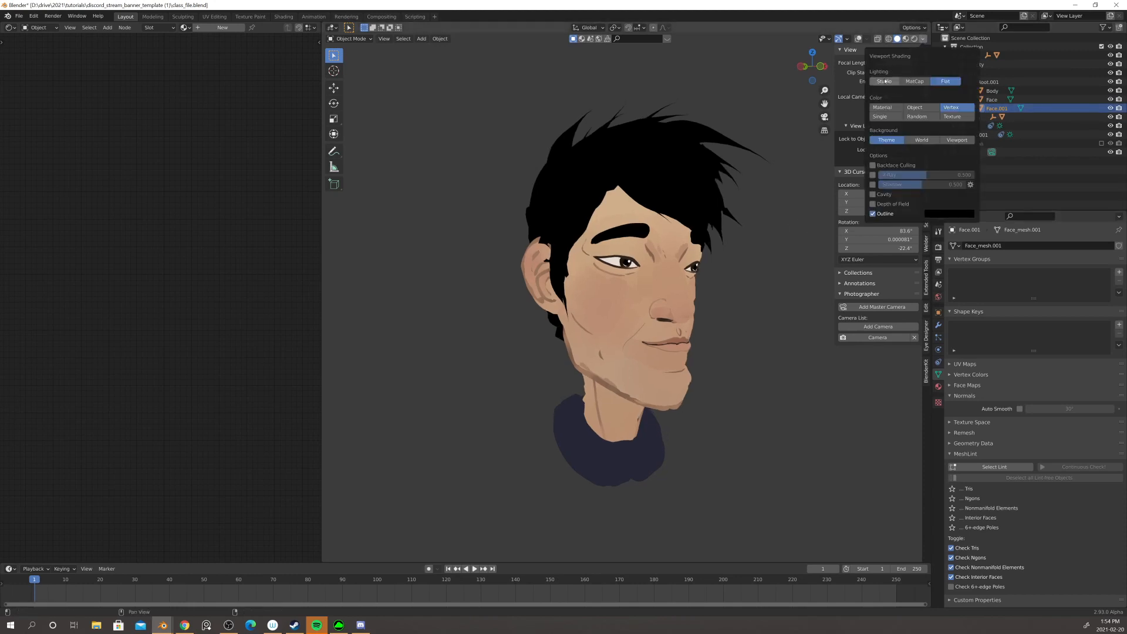
middle_click_drag(649, 295, 761, 305)
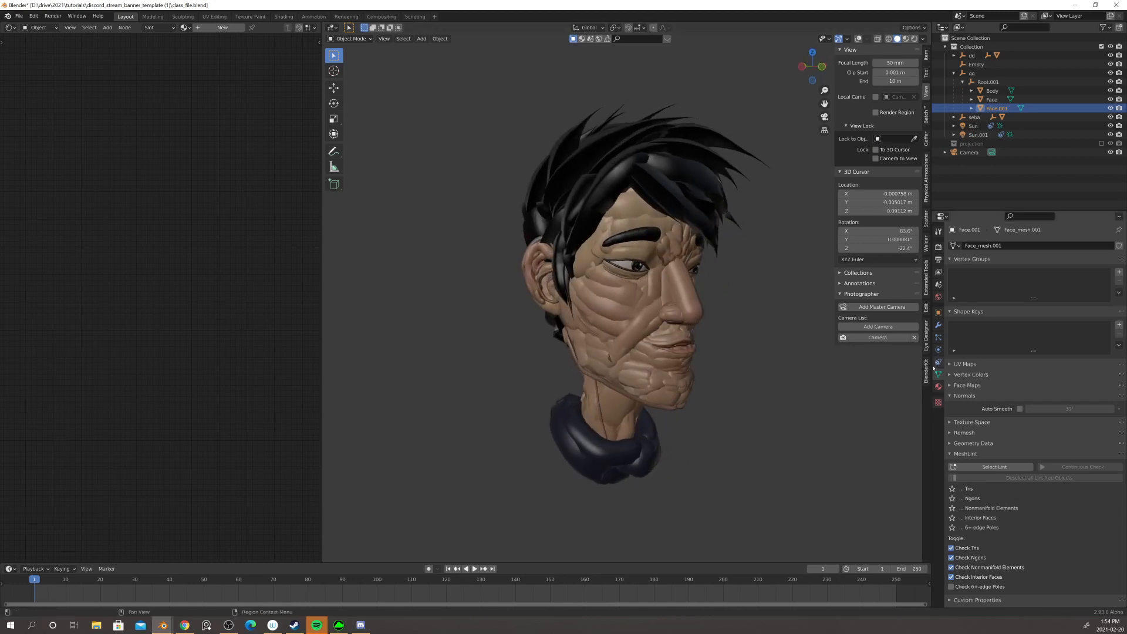
- Add a Remesh modifier in Voxel mode to the duplicate face with a voxel size of 0.0001 m
left_click(937, 325)
left_click(974, 245)
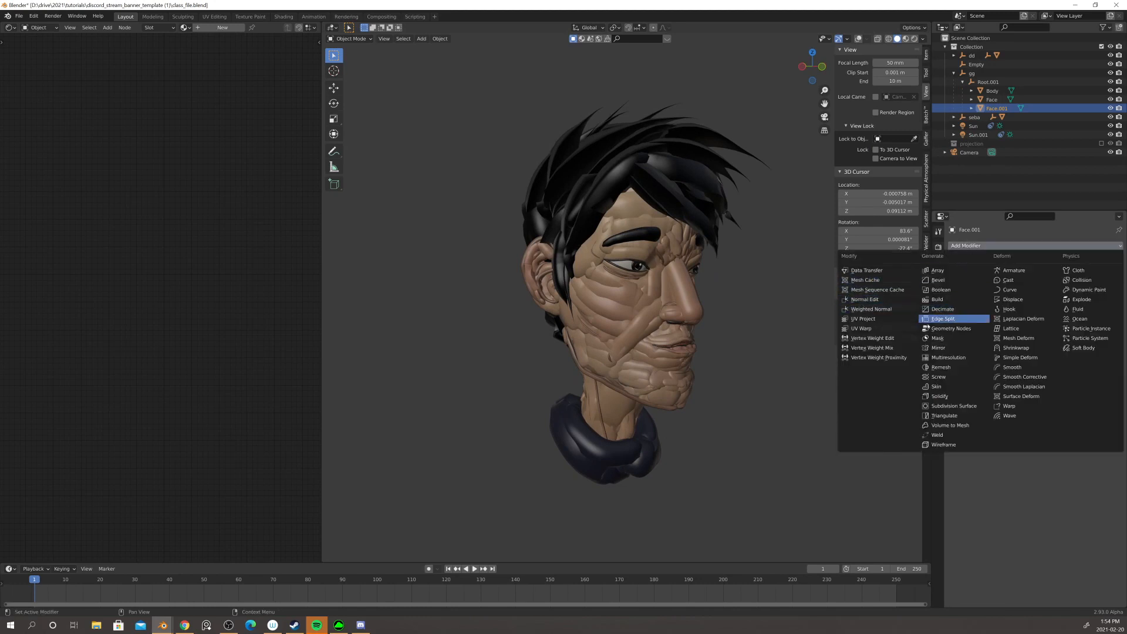
left_click(941, 367)
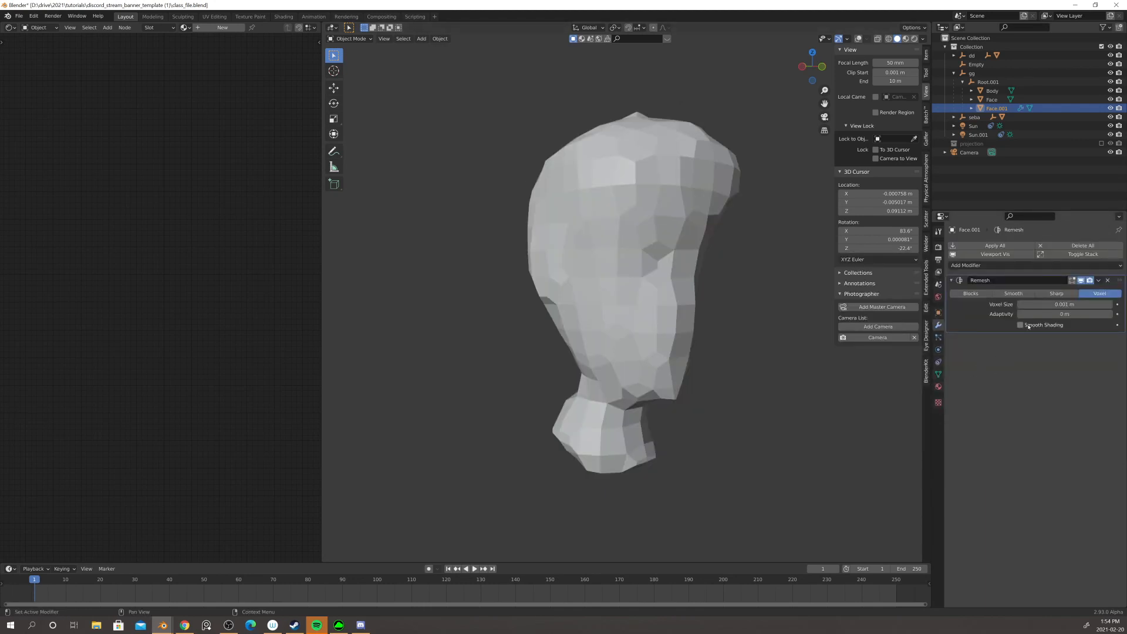
left_click(1050, 304)
left_click(1029, 304)
type("0")
key("Return")
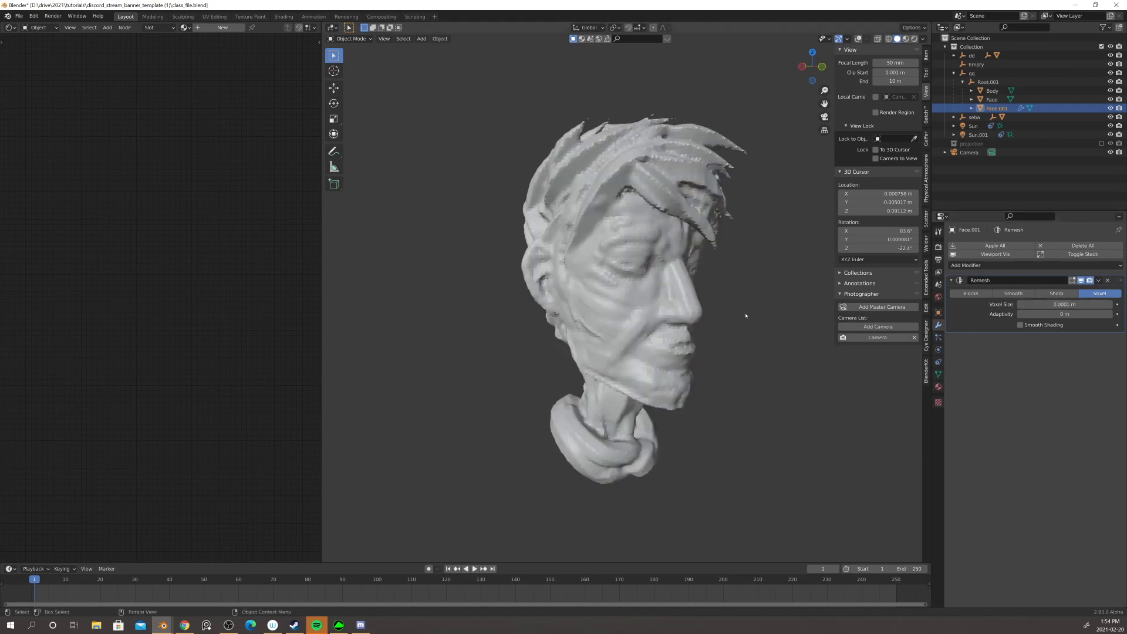
- Enable smooth shading in the duplicate face's Remesh modifier and check the hair and face surface
left_click(1020, 324)
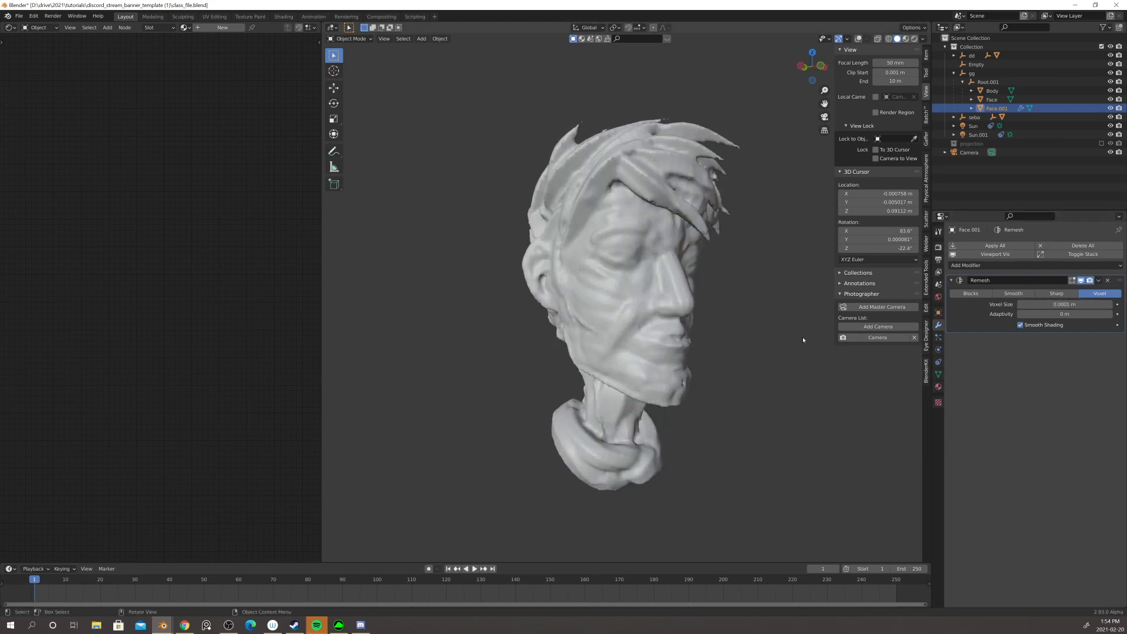
mouse_move(748, 310)
middle_mouse_down()
mouse_move(740, 315)
mouse_move(732, 239)
mouse_move(764, 243)
mouse_move(644, 239)
mouse_move(731, 245)
middle_mouse_up()
scroll(677, 155, "up", 4)
mouse_move(677, 155)
middle_mouse_down()
mouse_move(648, 199)
mouse_move(650, 149)
middle_mouse_up()
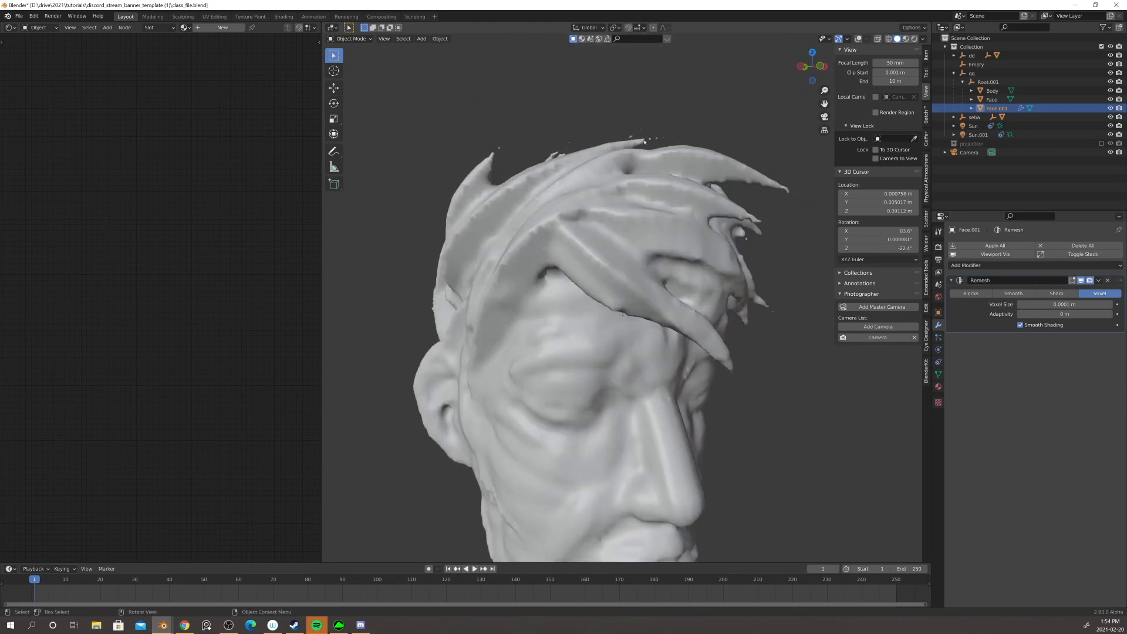
mouse_move(648, 206)
middle_mouse_down()
mouse_move(688, 218)
mouse_move(681, 239)
mouse_move(633, 245)
middle_mouse_up()
scroll(695, 226, "down", 3)
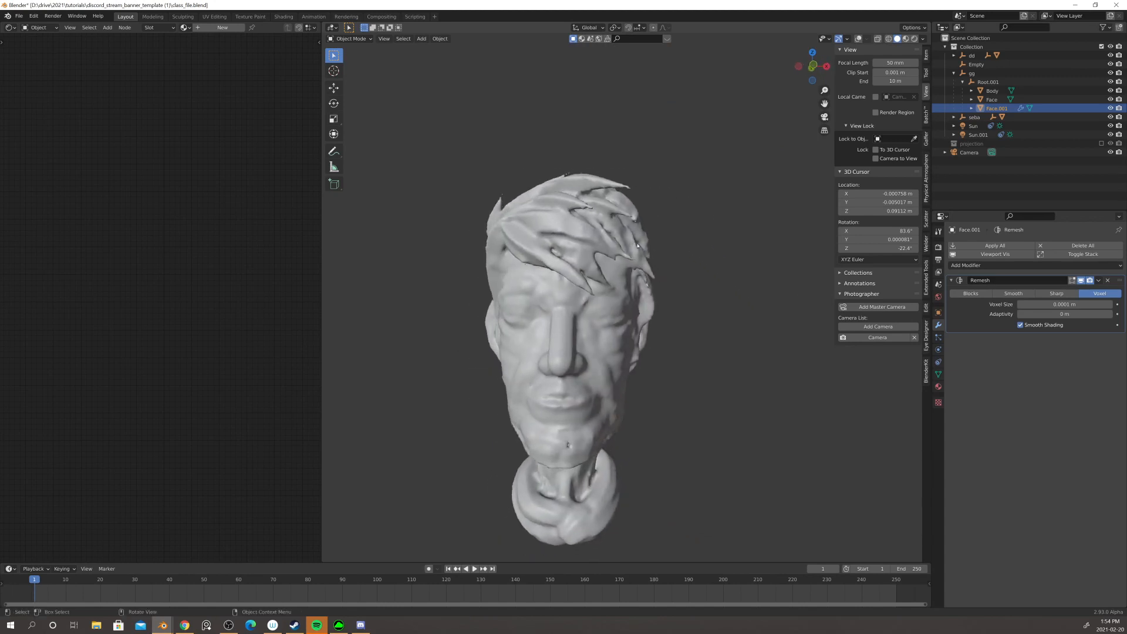
- Try a finer Remesh voxel size of 0.00005 m on the duplicate face and return it to 0.0001 m
left_click(1062, 304)
left_click(1035, 304)
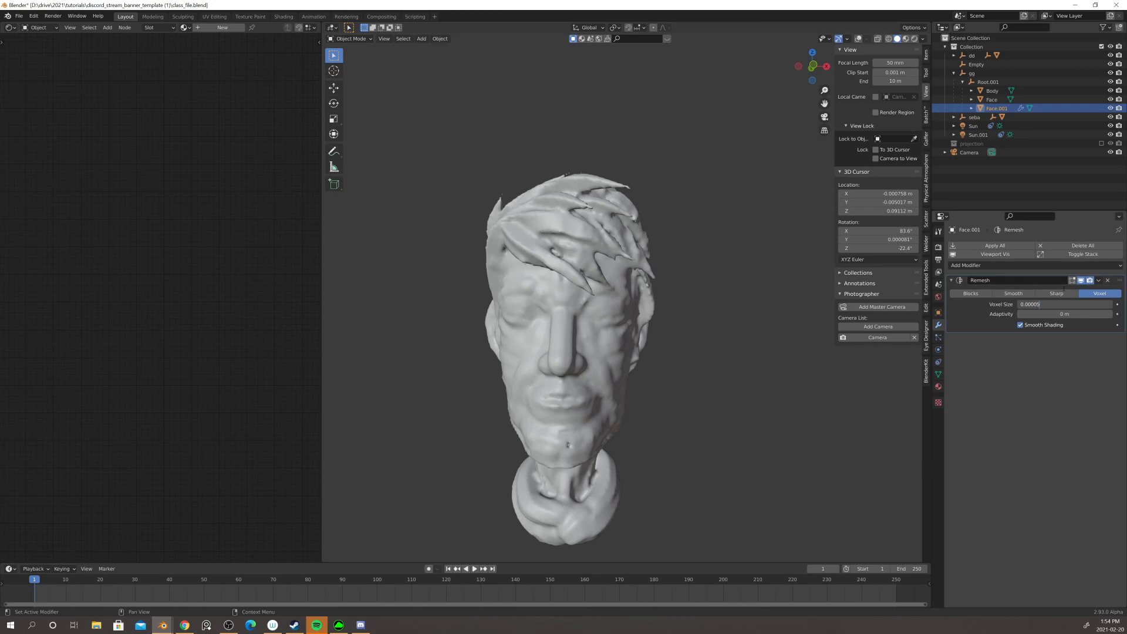
key("Return")
middle_click_drag(689, 350, 731, 329)
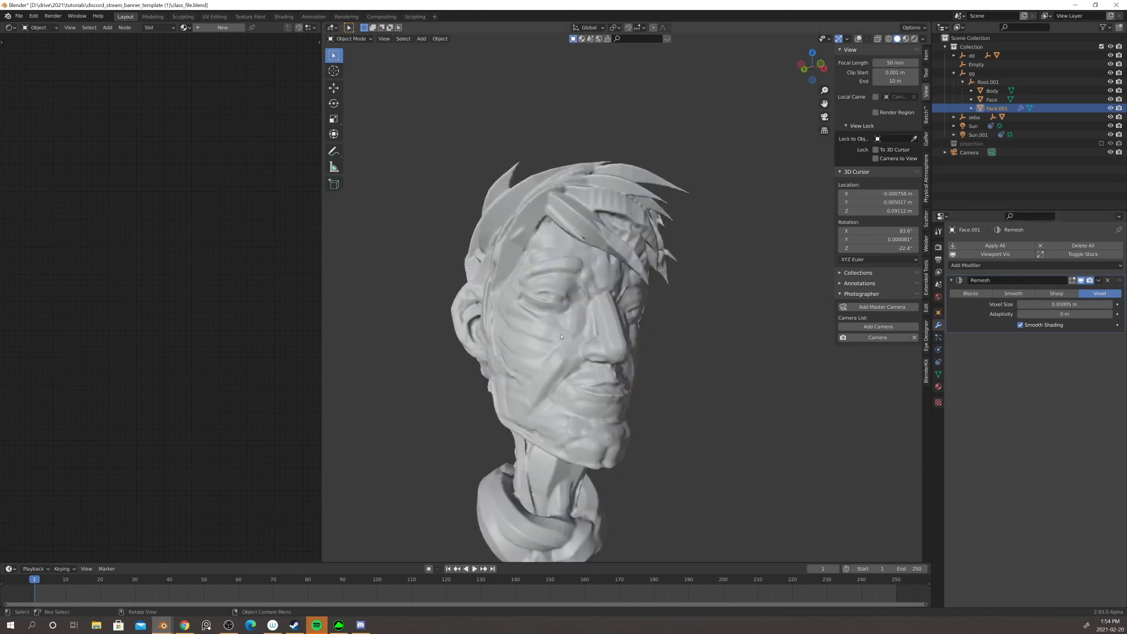
left_click(1062, 304)
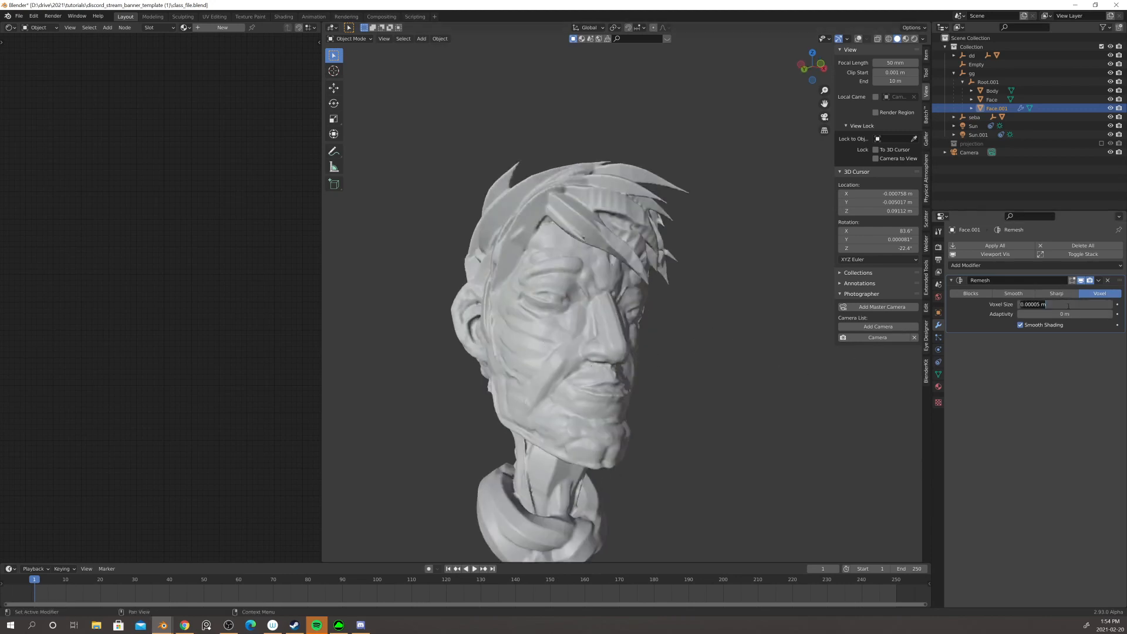
left_click(1034, 304)
key("Return")
scroll(727, 295, "down", 1)
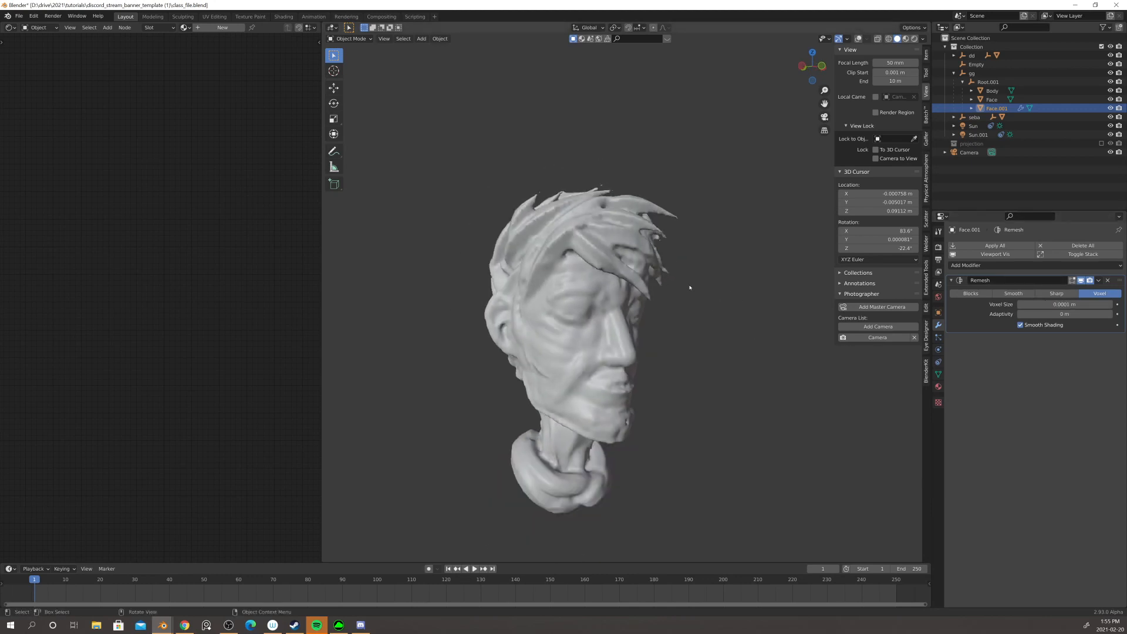
- Examine the remeshed duplicate's smoothed forms around the eyes, nose, chin and hair from several angles
middle_click_drag(728, 247, 768, 233)
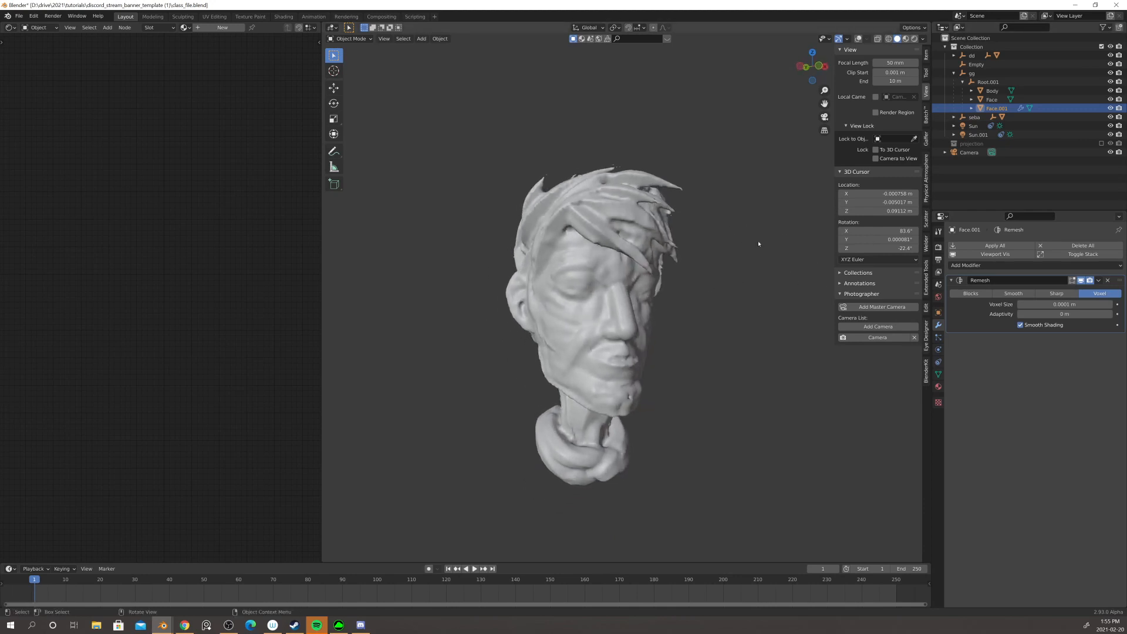
scroll(600, 259, "up", 4)
middle_click_drag(472, 221, 504, 193)
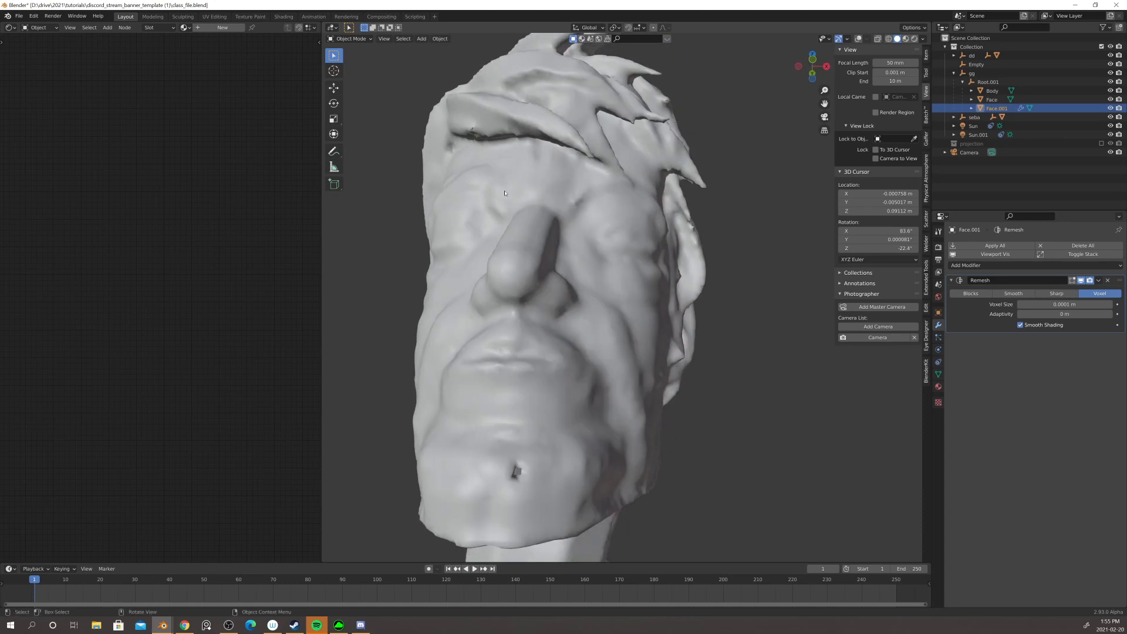
middle_click_drag(497, 235, 568, 249)
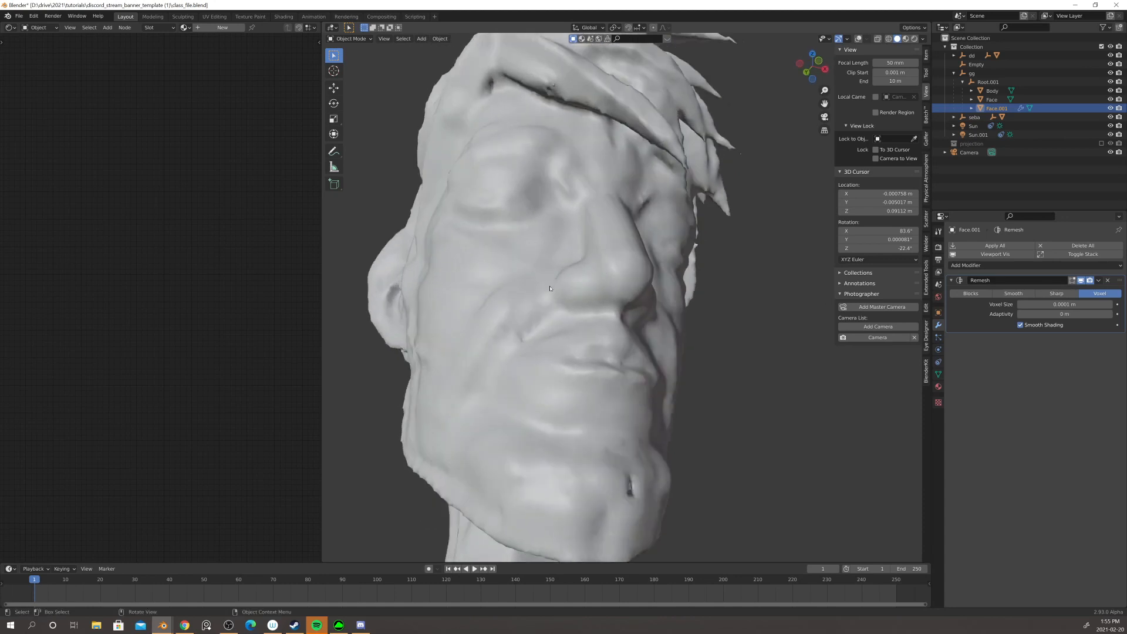
scroll(549, 288, "down", 4)
scroll(575, 202, "up", 2)
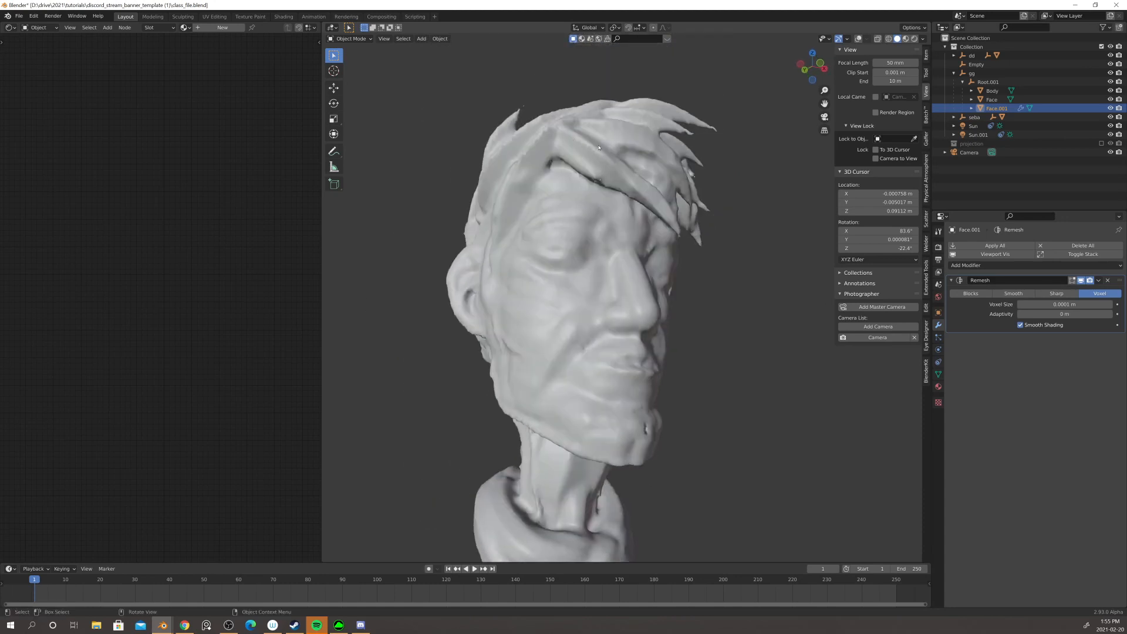
middle_click_drag(599, 147, 608, 166)
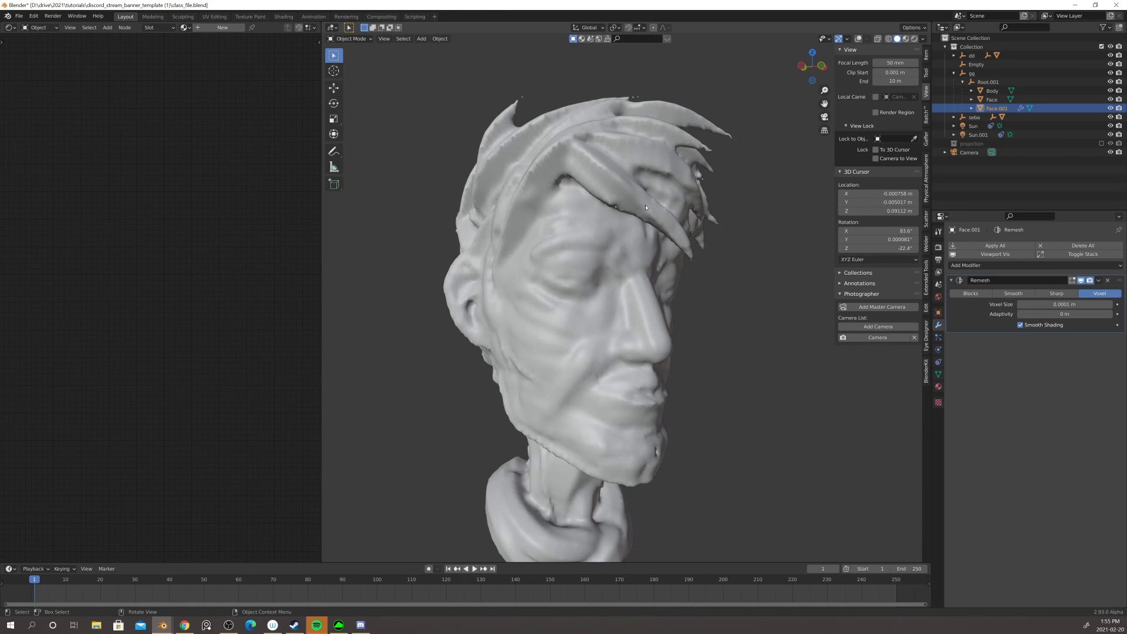
scroll(608, 289, "down", 1)
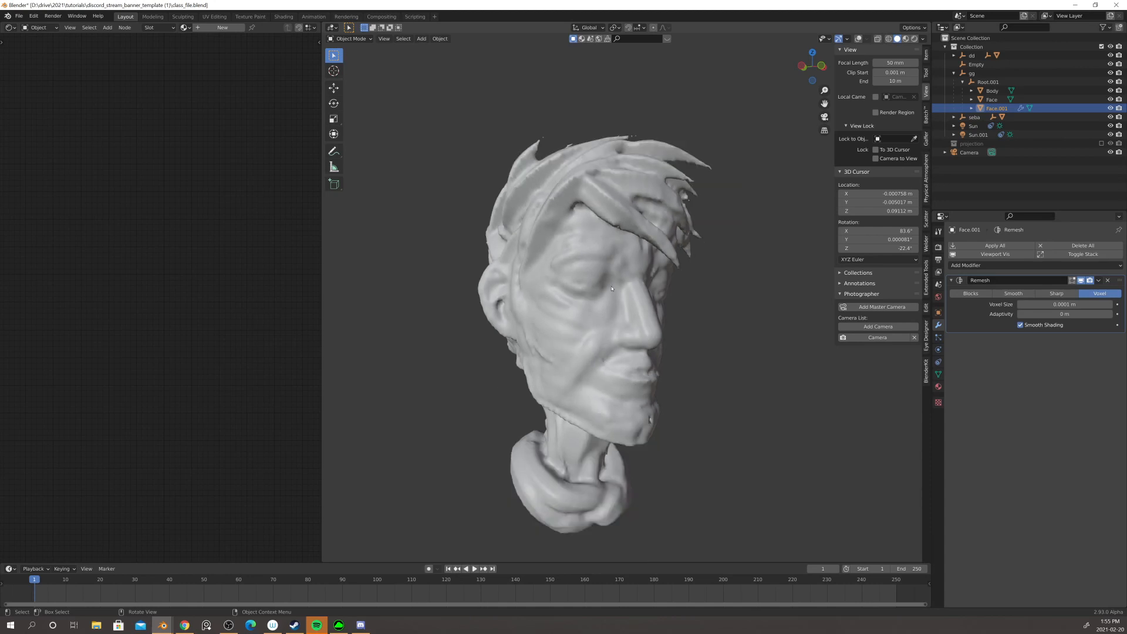
middle_click_drag(599, 218, 639, 236)
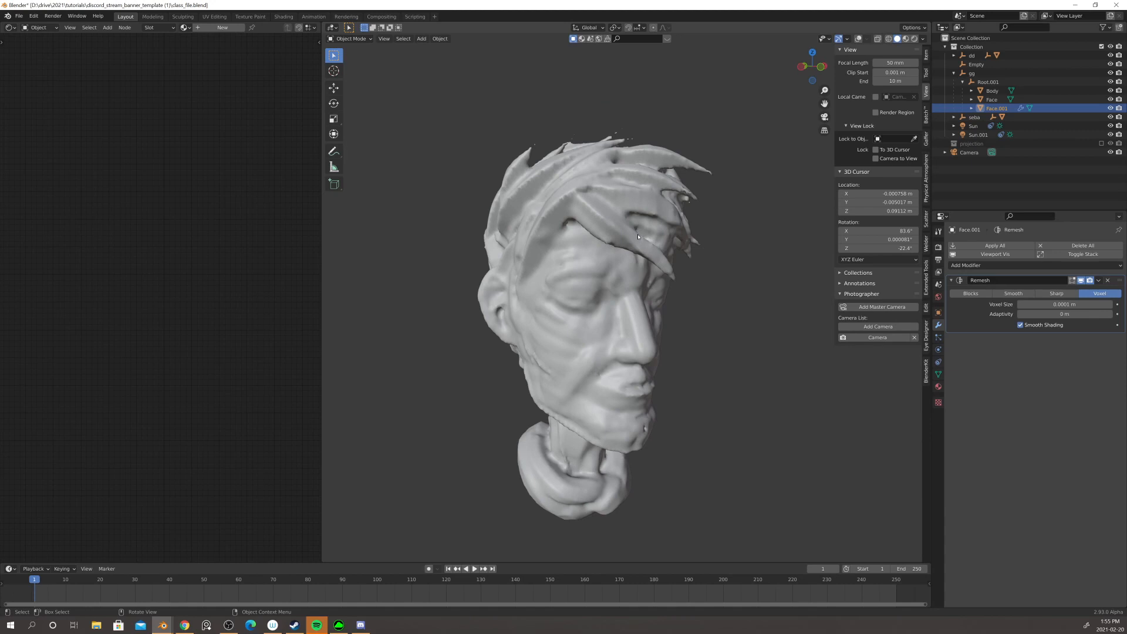
middle_click_drag(627, 260, 619, 246)
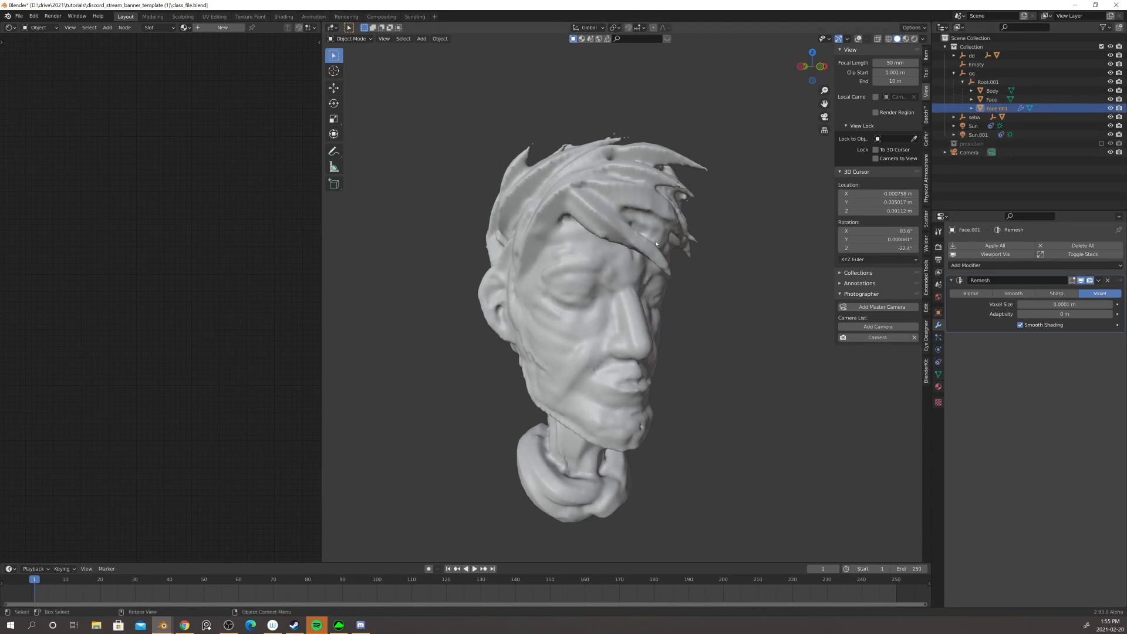
- Leave local view and move the remeshed duplicate Face.001 to the projection collection
key("m")
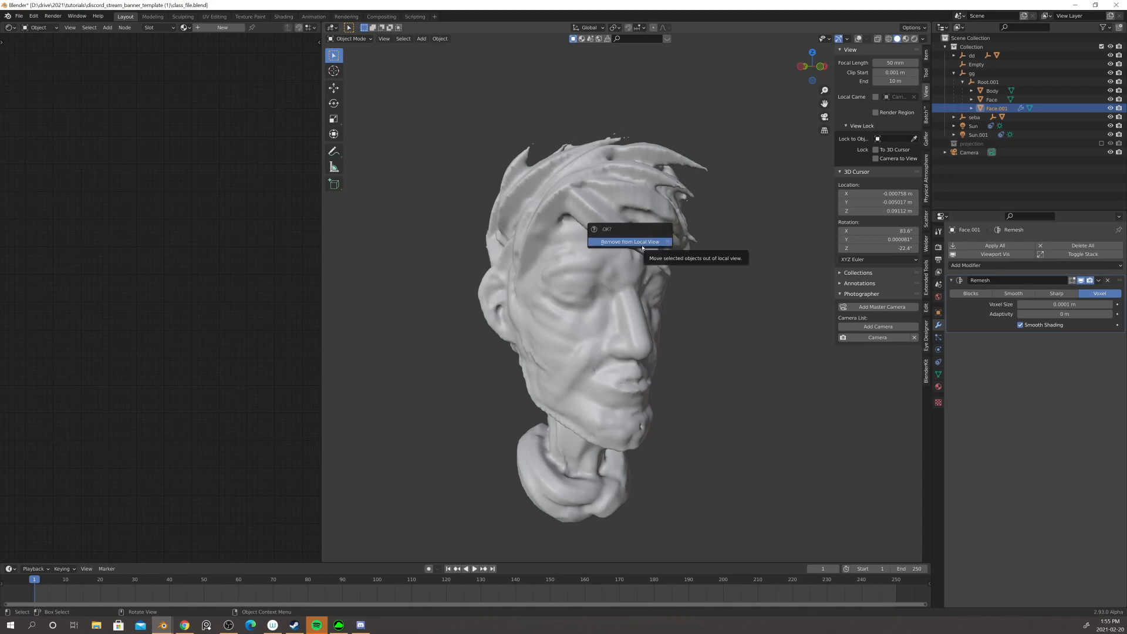
left_click(654, 247)
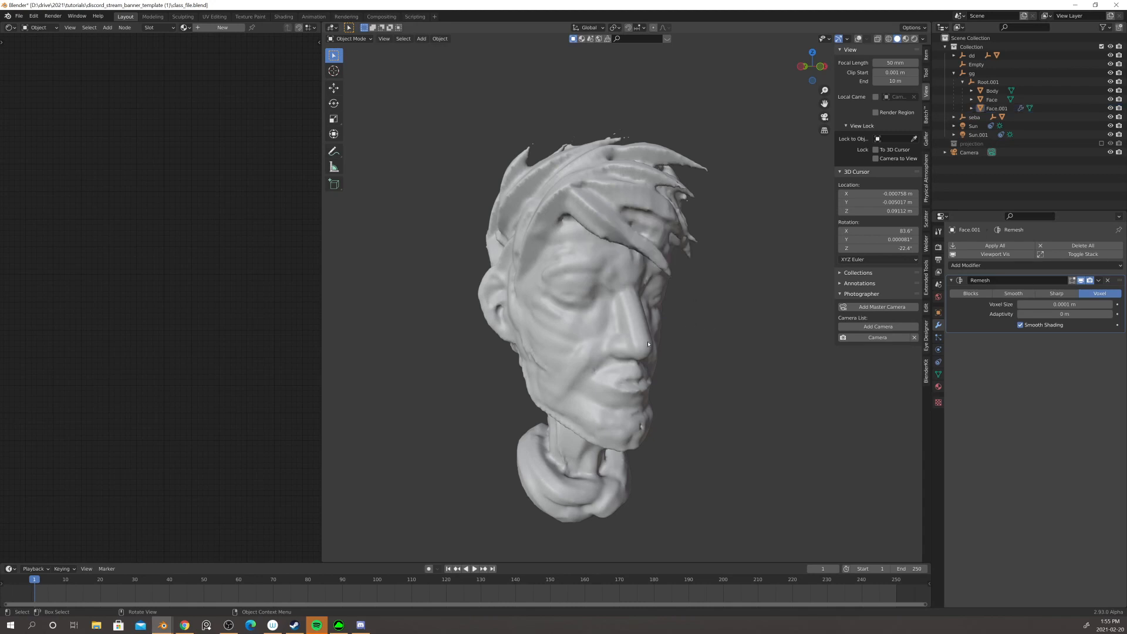
key("KP_Divide")
left_click(462, 206)
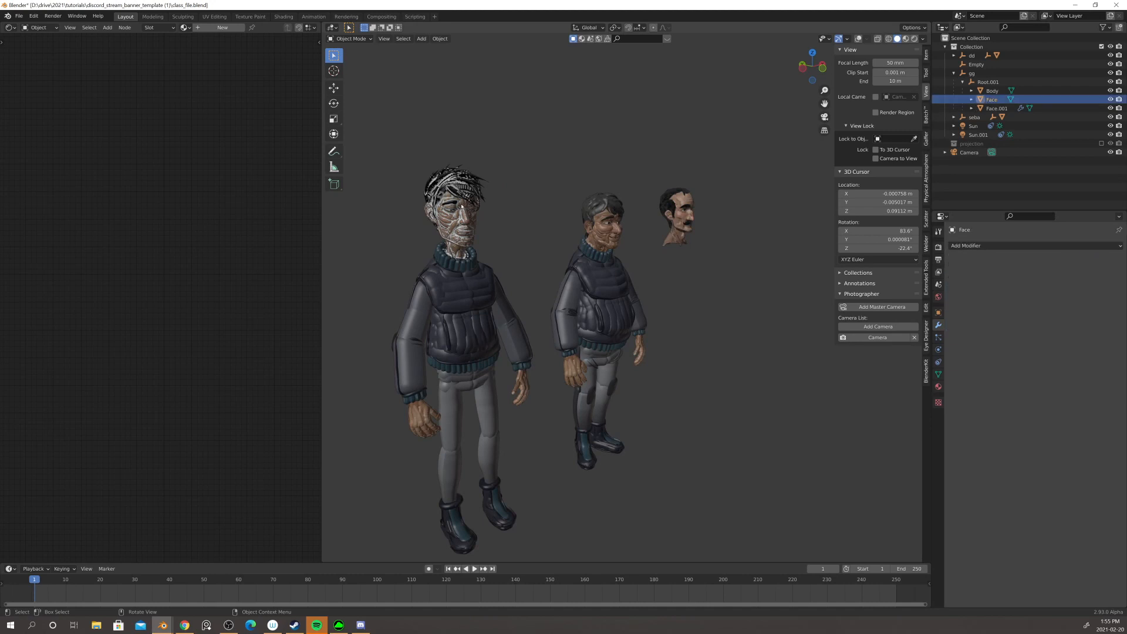
left_click(461, 206)
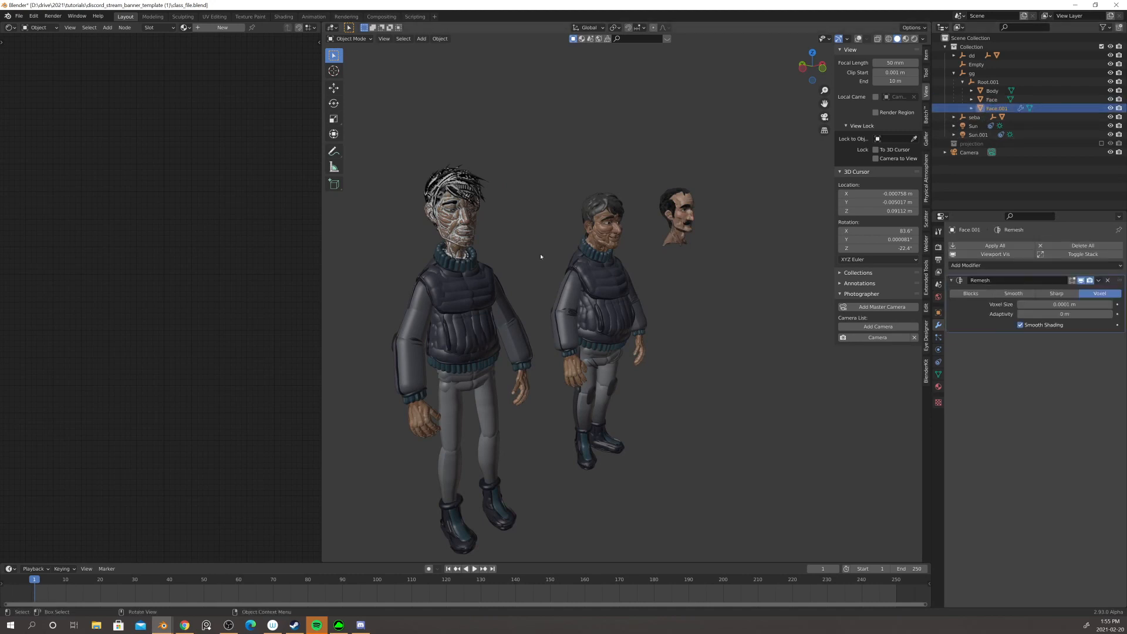
key("m")
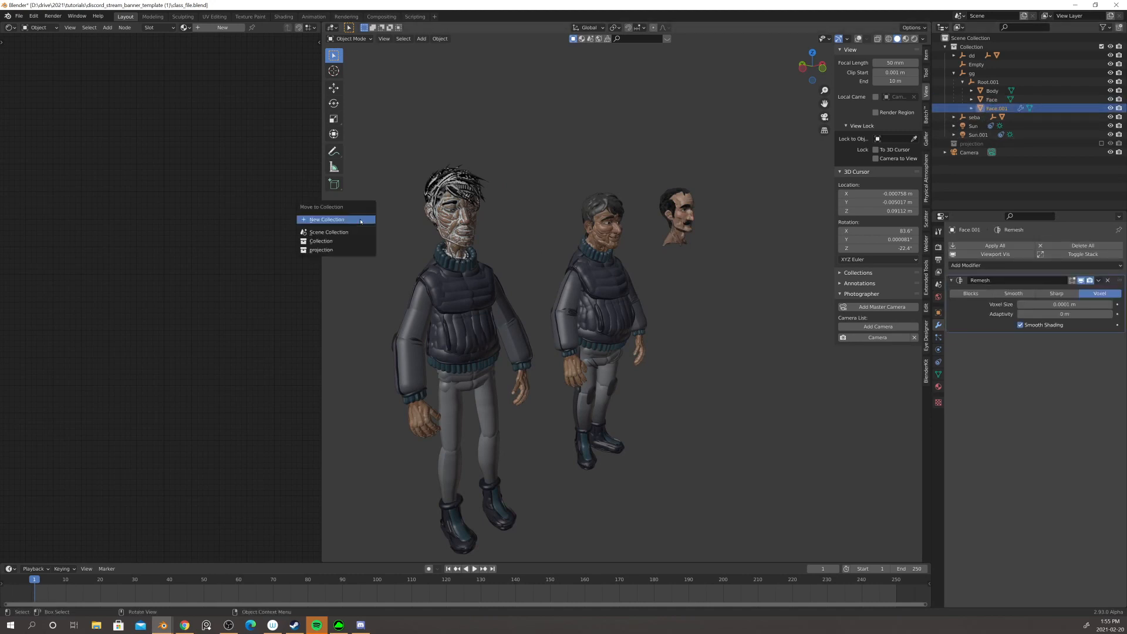
left_click(337, 250)
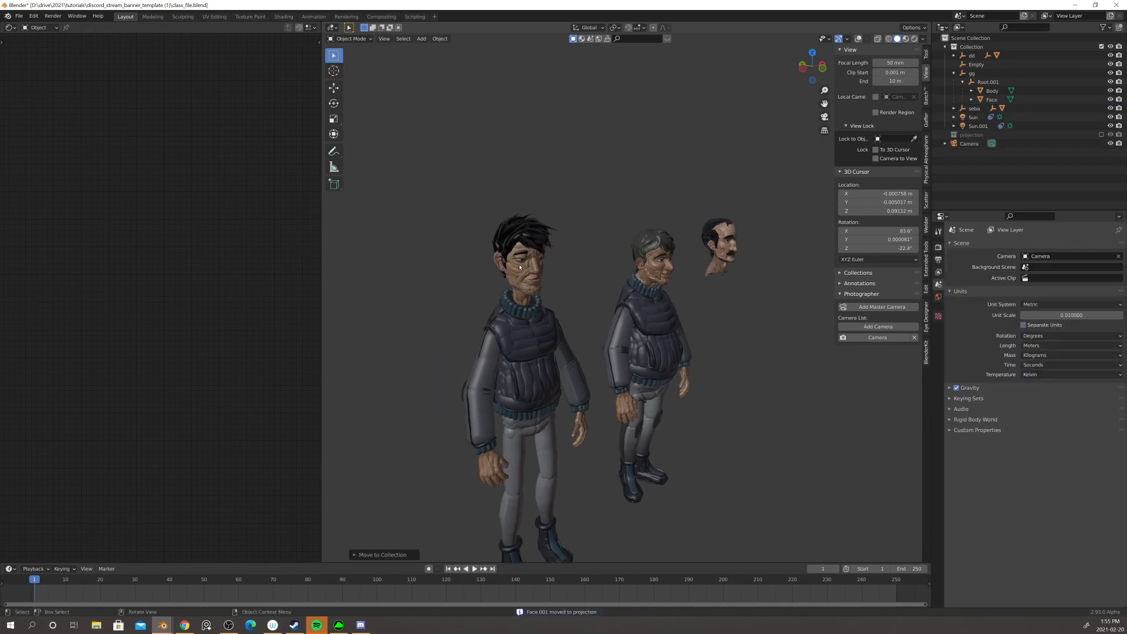
- Select the black-haired character's original Face mesh and enable Auto Smooth for its normals
scroll(525, 284, "up", 5)
middle_click_drag(526, 284, 583, 291, "shift")
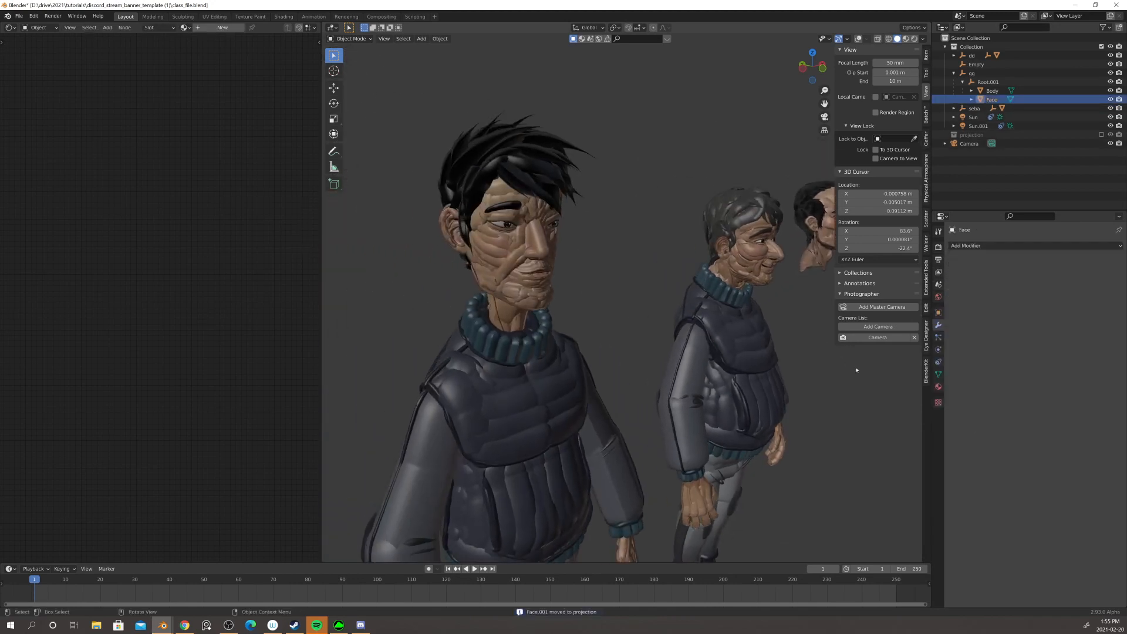
left_click(938, 374)
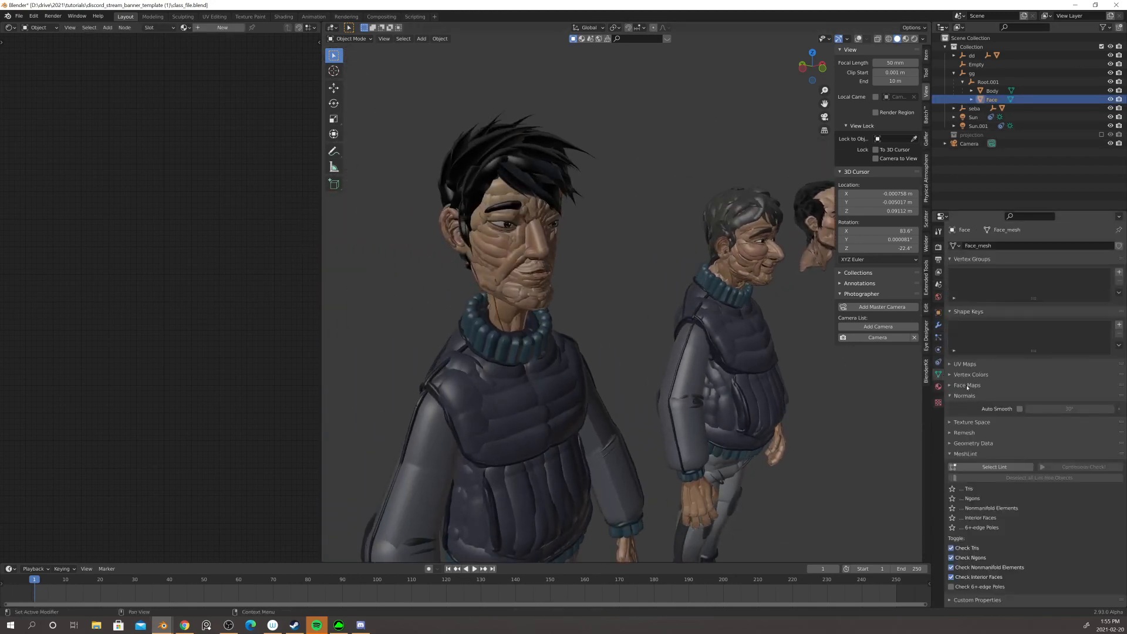
left_click(1020, 409)
middle_click_drag(578, 306, 634, 302)
- Add a Data Transfer modifier to the original Face mesh with Face.001 as its source
left_click(938, 324)
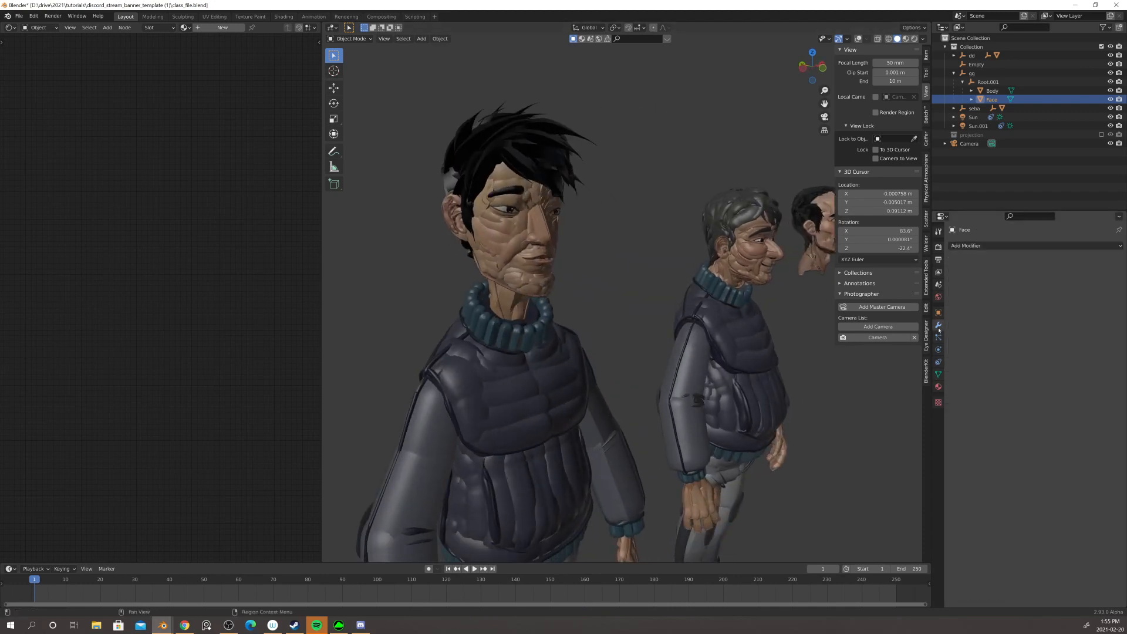
left_click(972, 246)
left_click(865, 270)
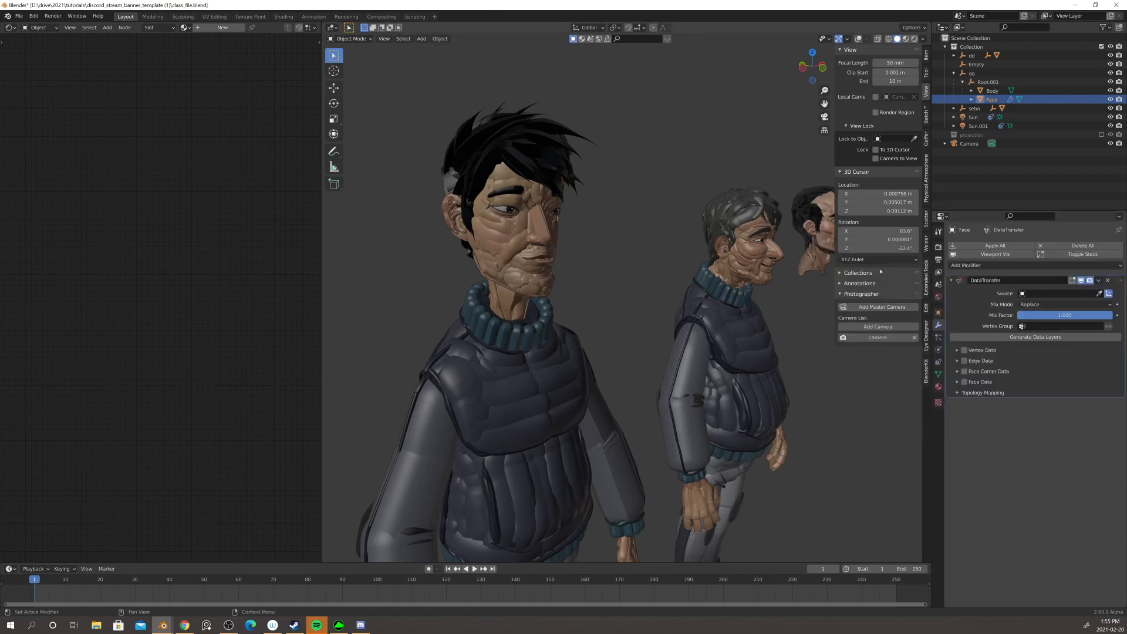
left_click(1045, 293)
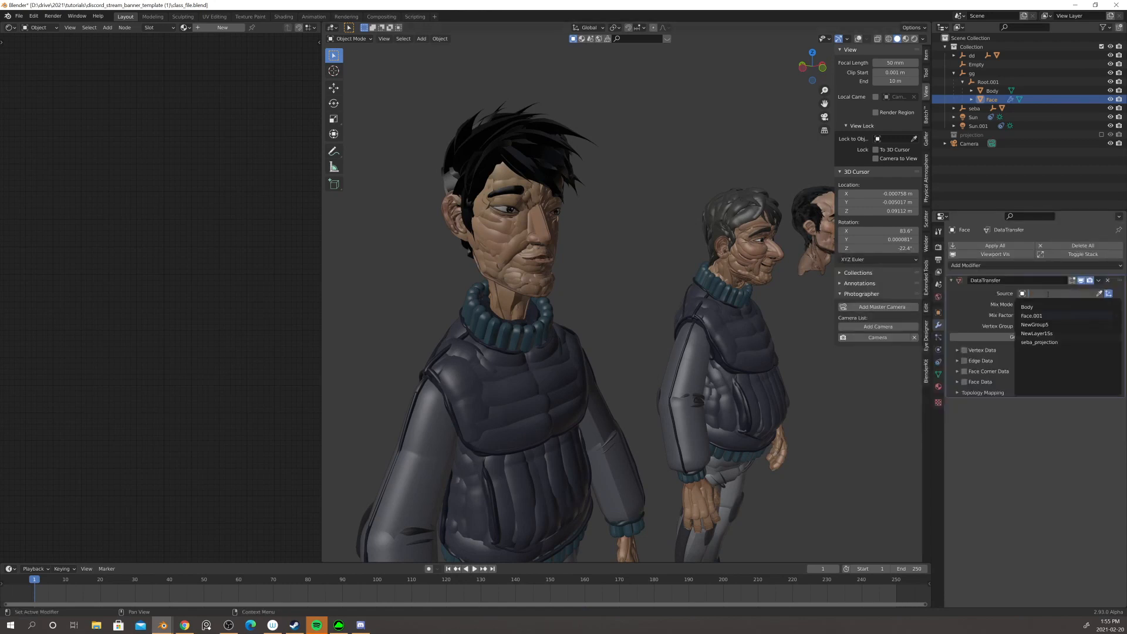
left_click(1033, 316)
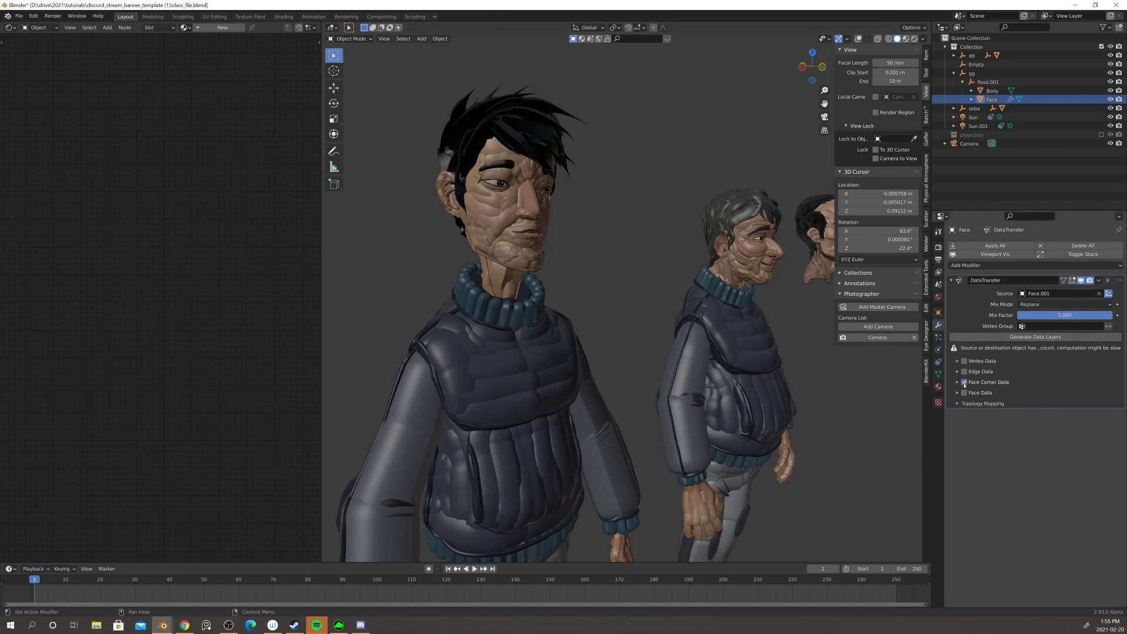
- Set the Data Transfer modifier to transfer face corner custom normals with Projected Face Interpolated mapping
left_click(969, 387)
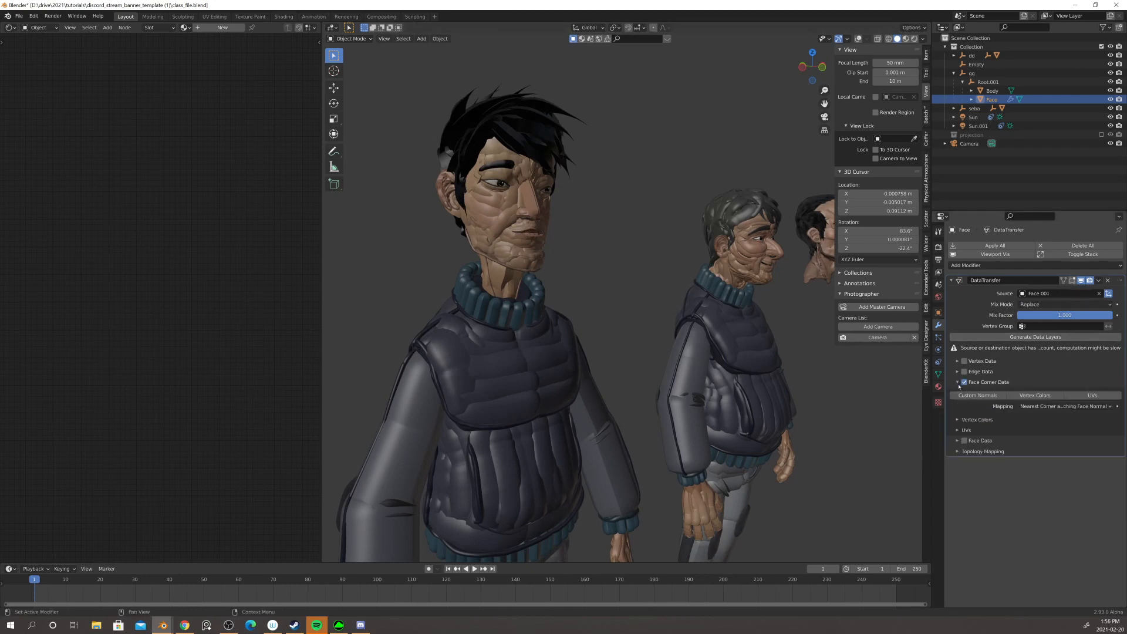
left_click(1049, 411)
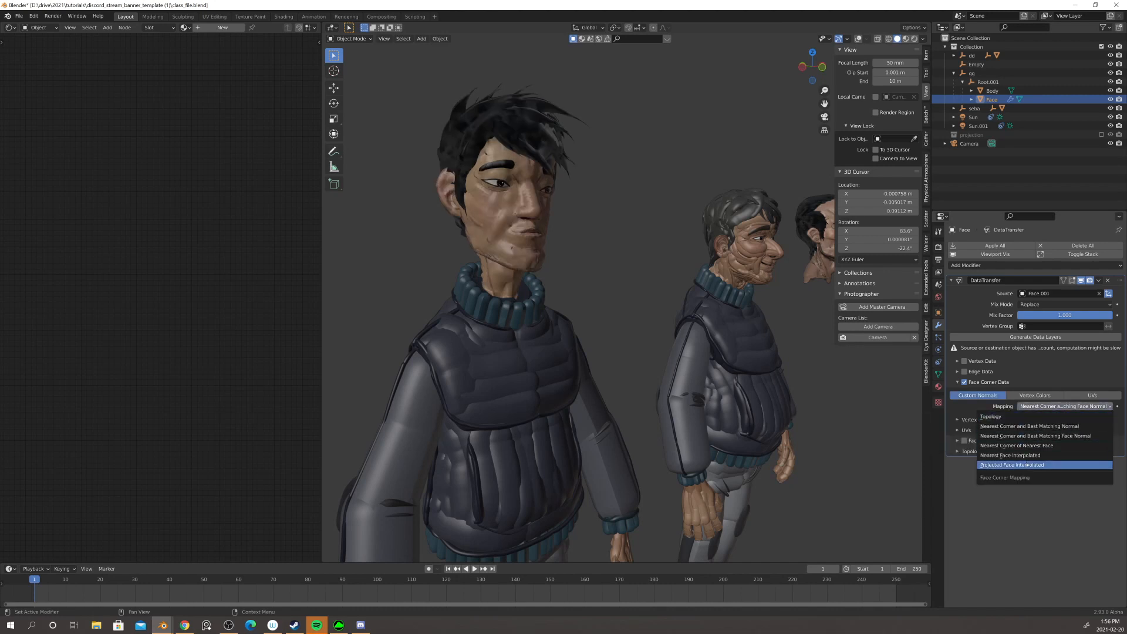
scroll(584, 244, "down", 3)
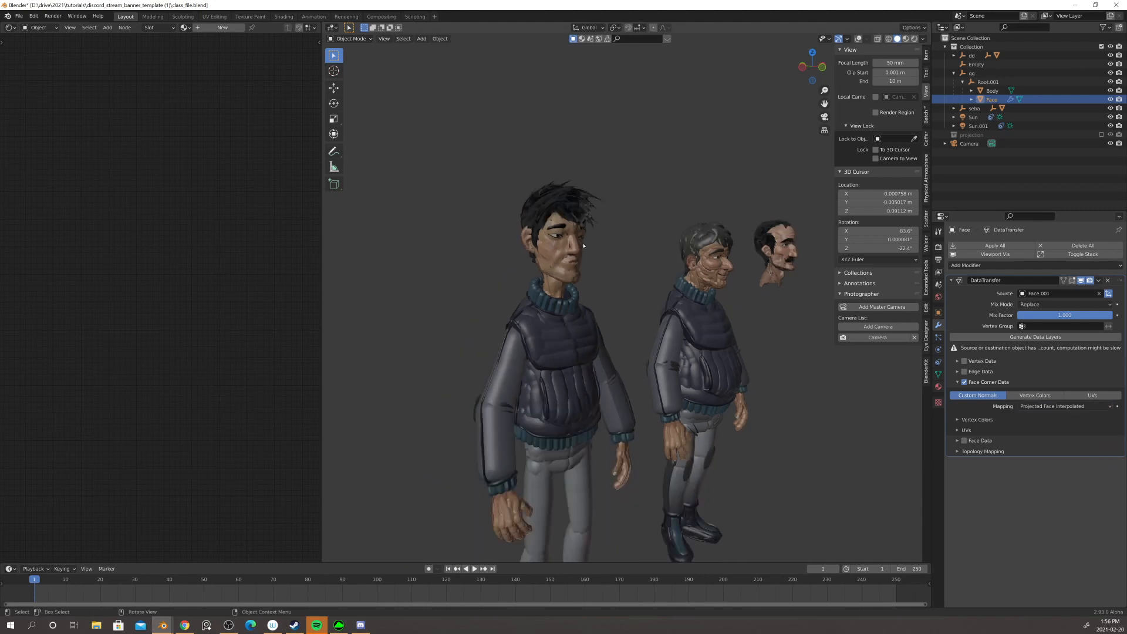
- Set the viewport to rendered shading and check the transferred normals on the character's face under the scene lights
scroll(618, 261, "up", 3)
scroll(620, 258, "down", 2)
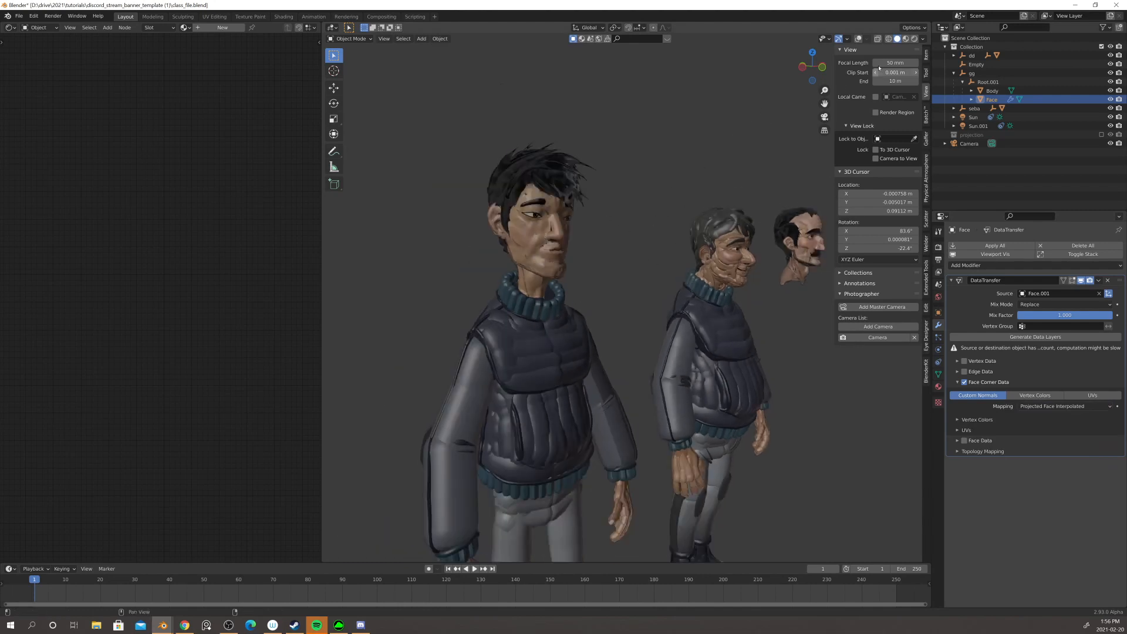
left_click(913, 38)
middle_click_drag(687, 249, 755, 253)
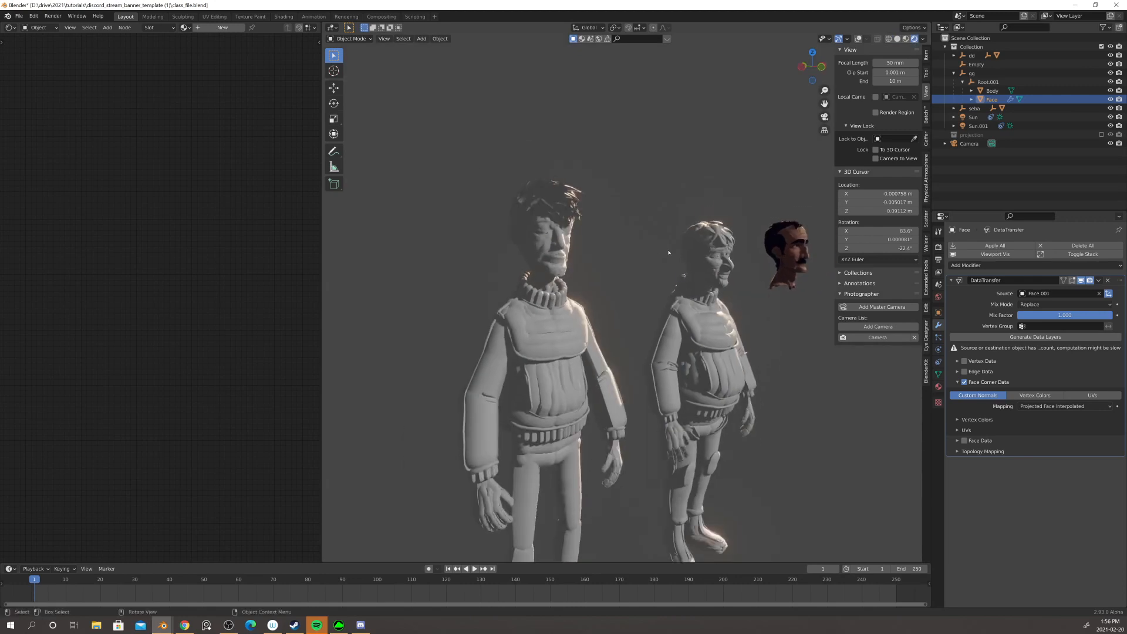
- Copy Material.001 from the moustached head to the black-haired character's Face mesh
left_click(795, 254)
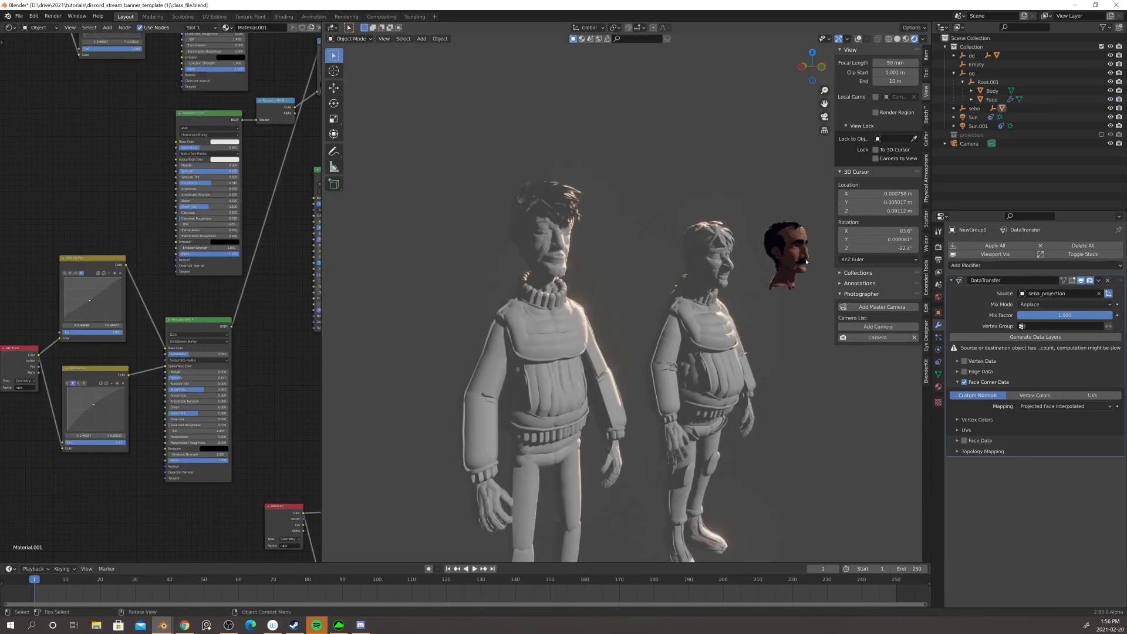
left_click(556, 256)
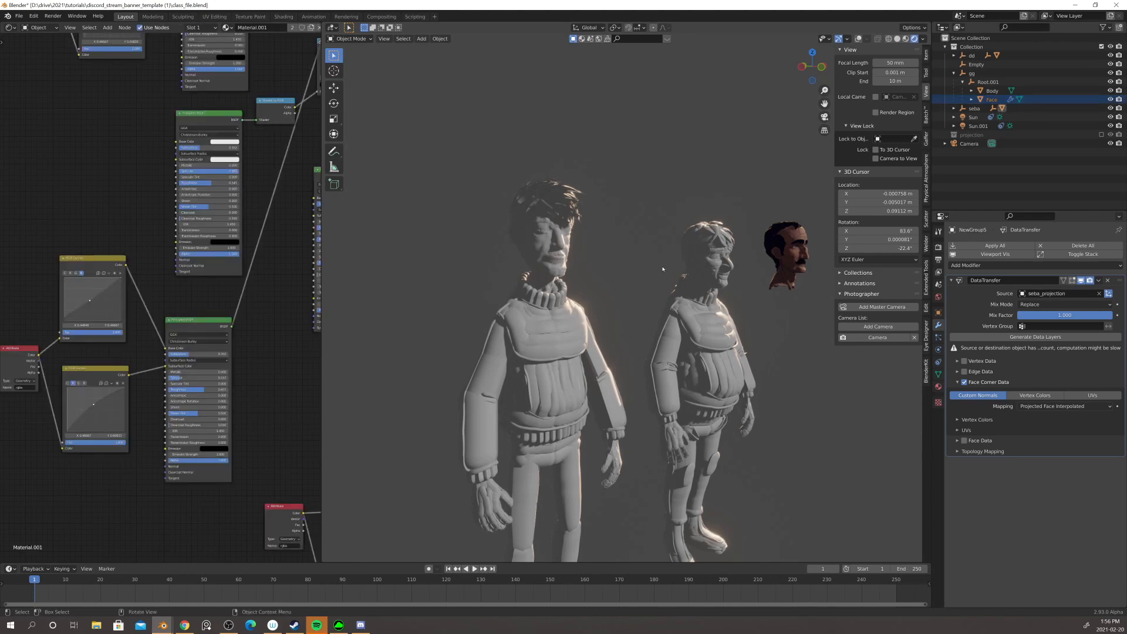
left_click(938, 386)
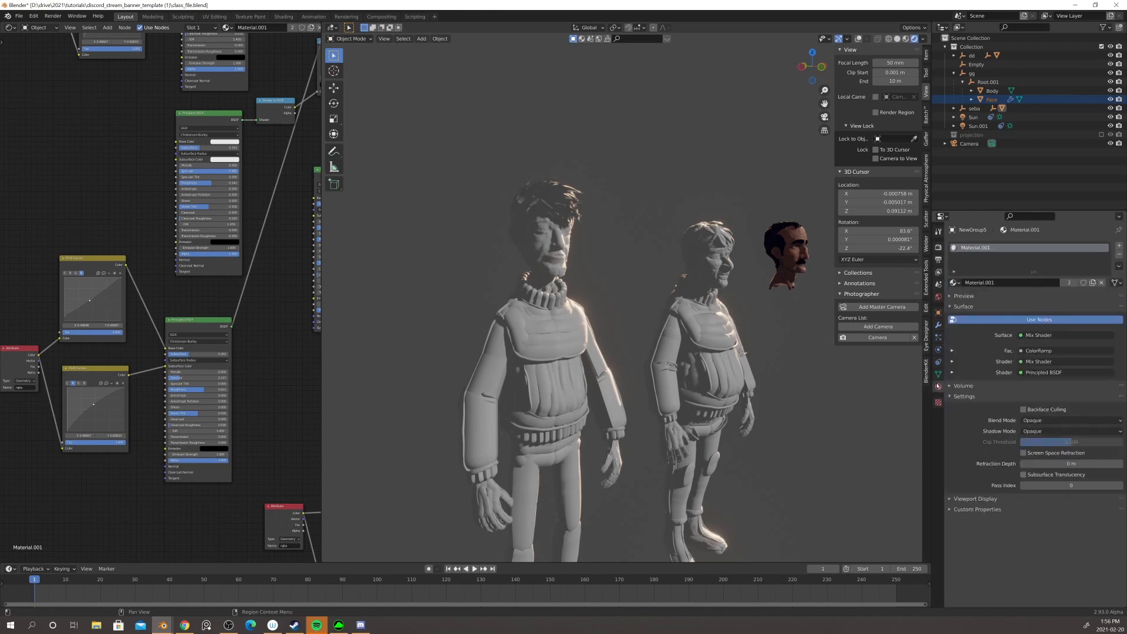
left_click(1118, 265)
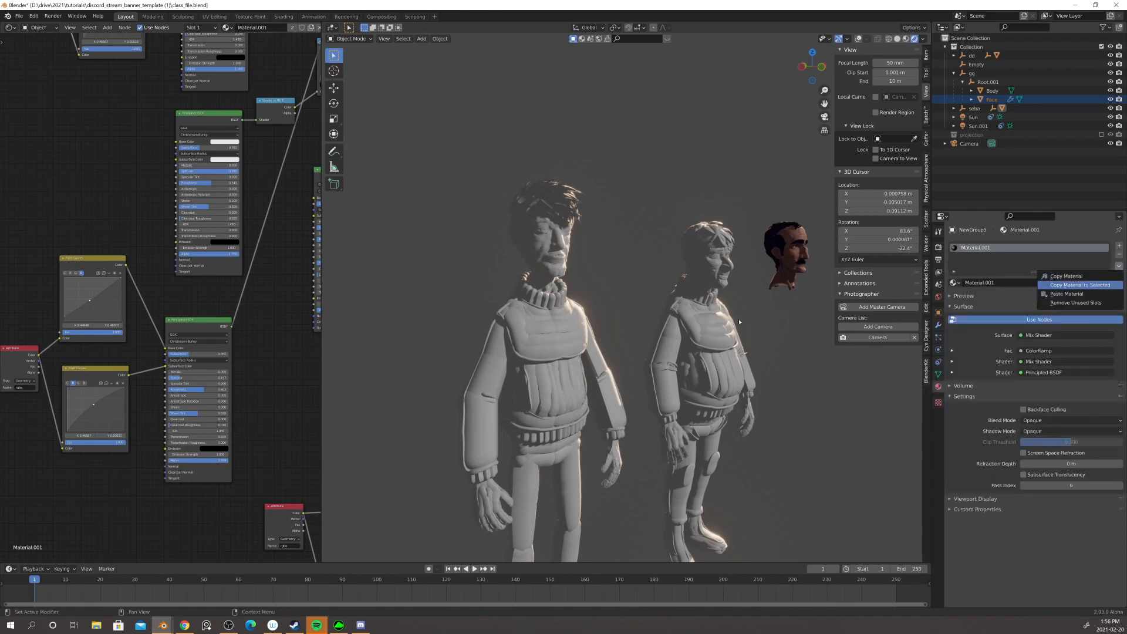
left_click(1079, 284)
- Examine the painted shading on the black-haired character's face up close and from several angles
middle_click_drag(603, 265, 642, 294)
scroll(590, 260, "up", 2)
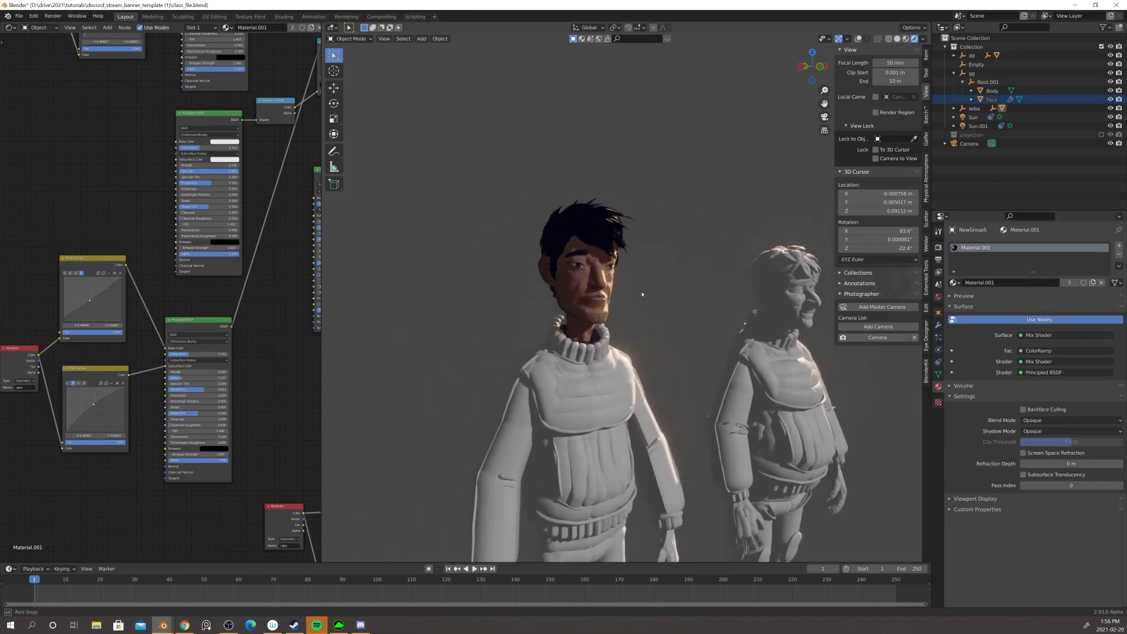
scroll(642, 294, "up", 3)
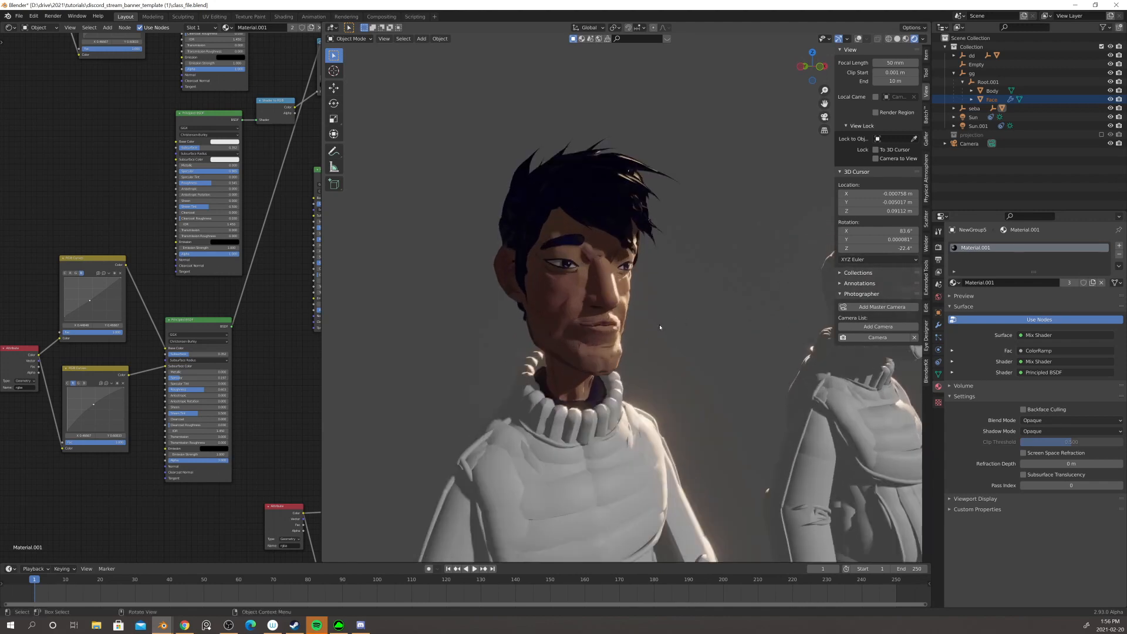
middle_click_drag(656, 340, 582, 333)
scroll(647, 333, "down", 2)
scroll(649, 332, "down", 5)
scroll(670, 328, "up", 4)
scroll(670, 328, "up", 2)
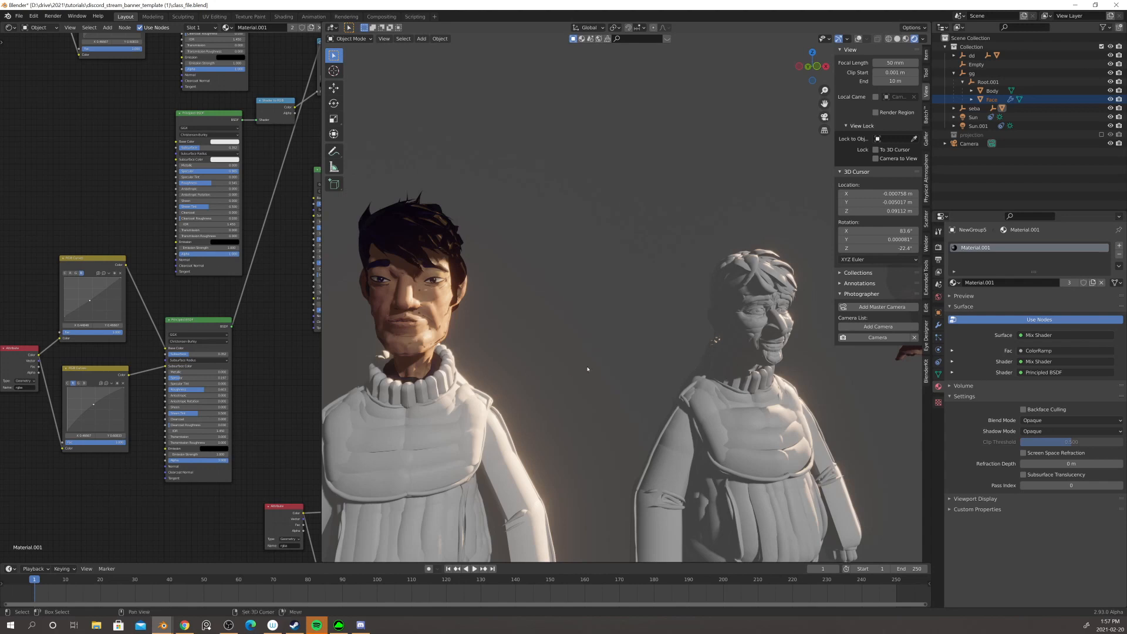
middle_click_drag(473, 362, 518, 344)
- Copy Material.001 from the Face mesh to the black-haired character's Body mesh and clear the selection
left_click(776, 321)
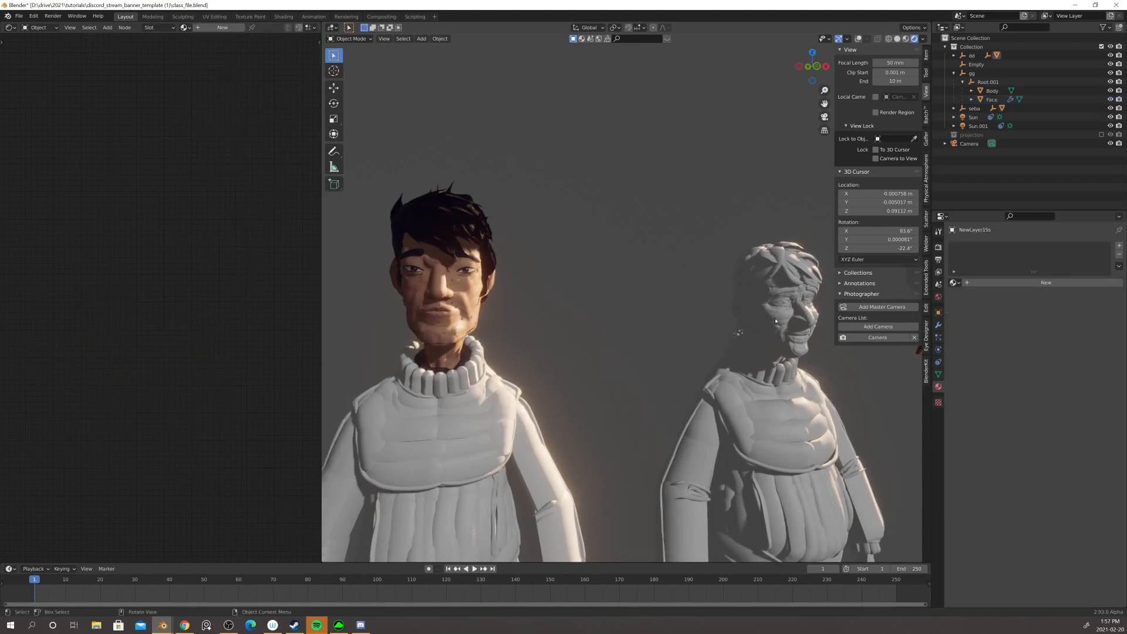
left_click(526, 413)
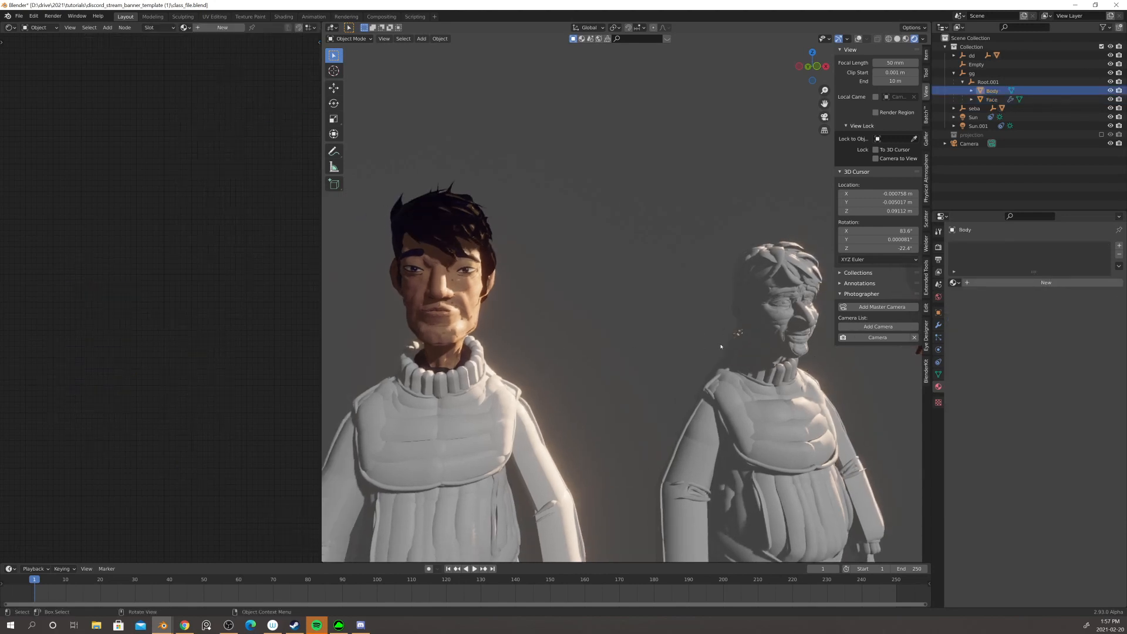
scroll(649, 334, "down", 3)
left_click(528, 353, "shift")
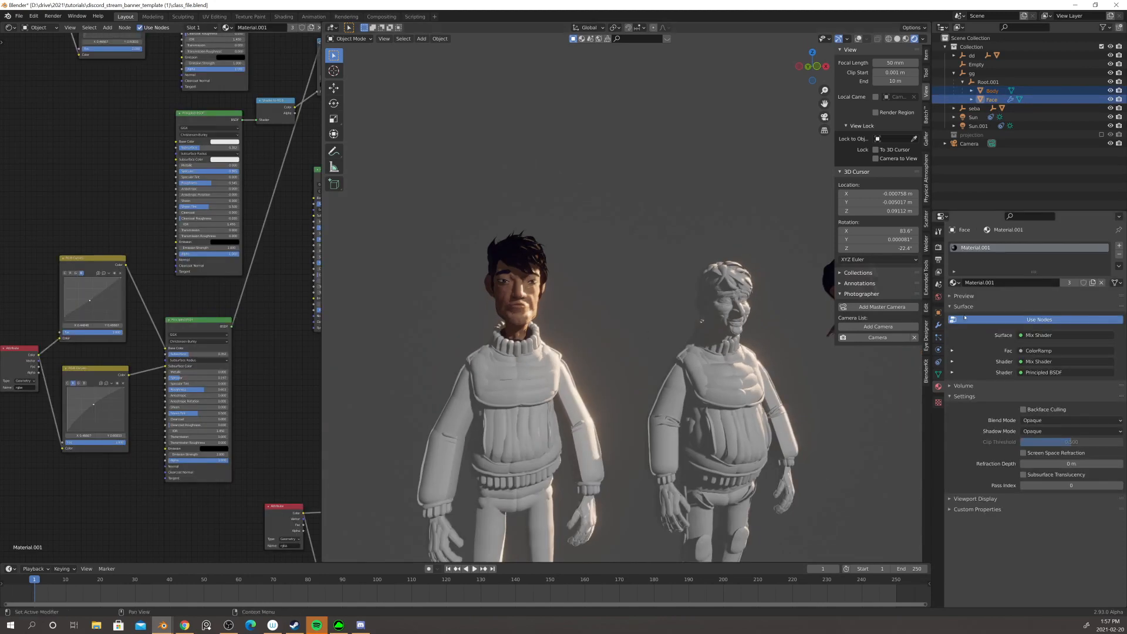
left_click(1119, 266)
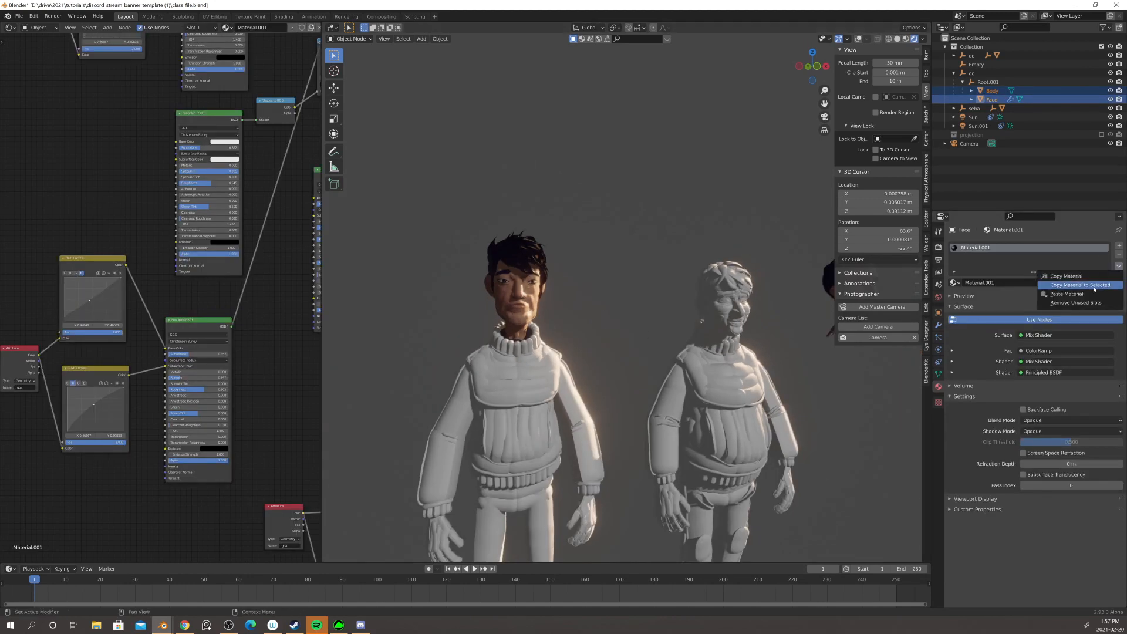
left_click(1095, 288)
middle_click_drag(651, 346, 667, 305)
left_click(659, 274)
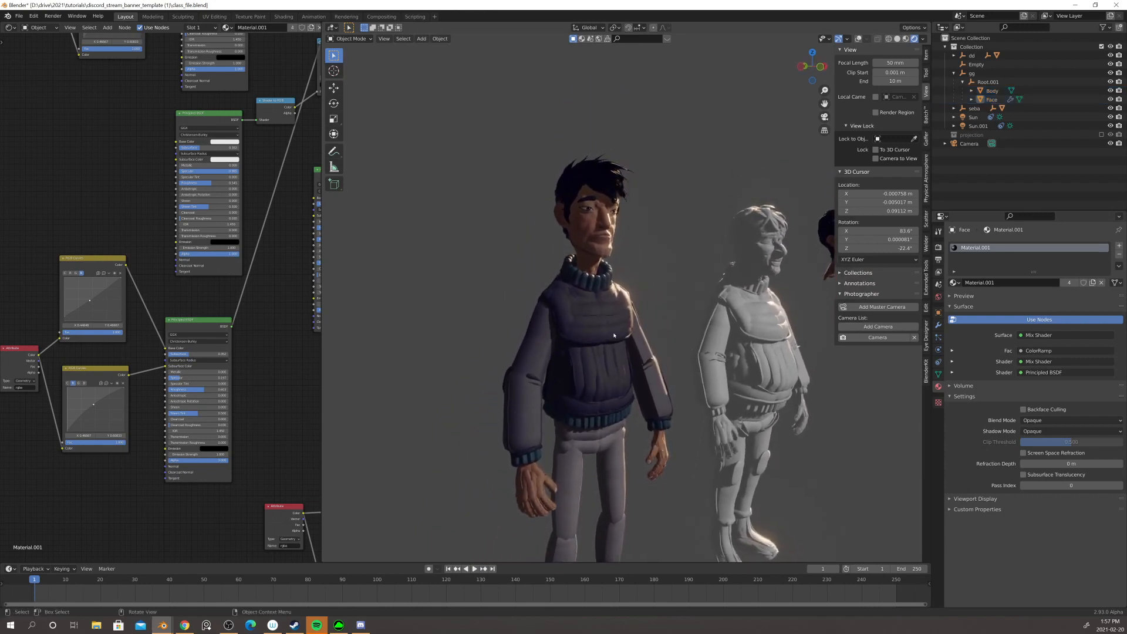
- Duplicate the black-haired character's Body mesh in place
scroll(637, 394, "up", 5)
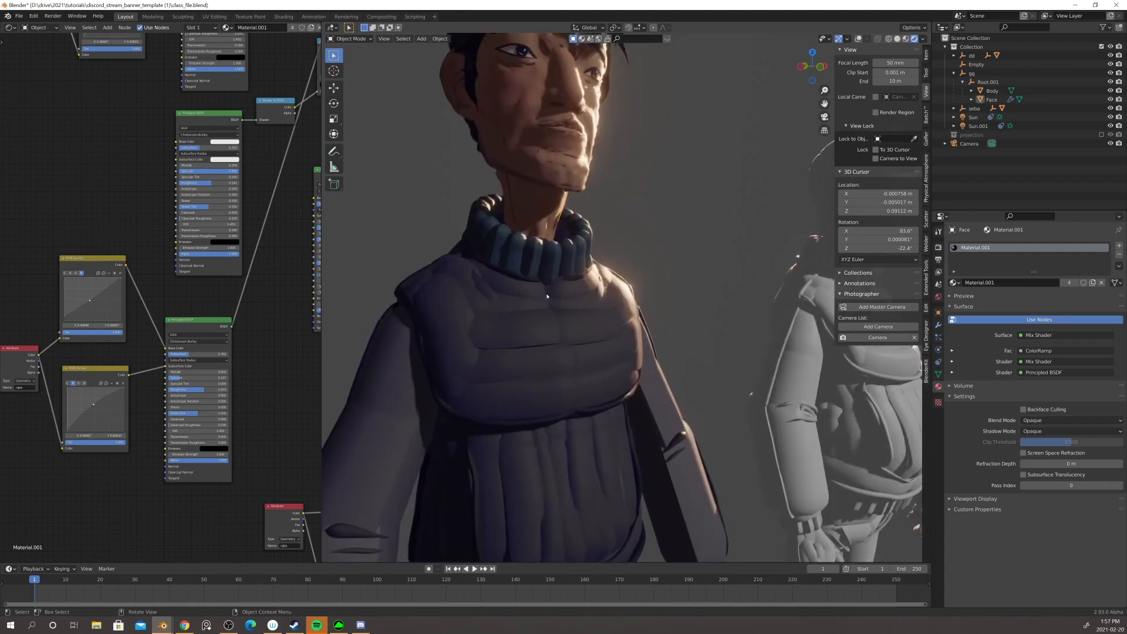
scroll(541, 356, "down", 4)
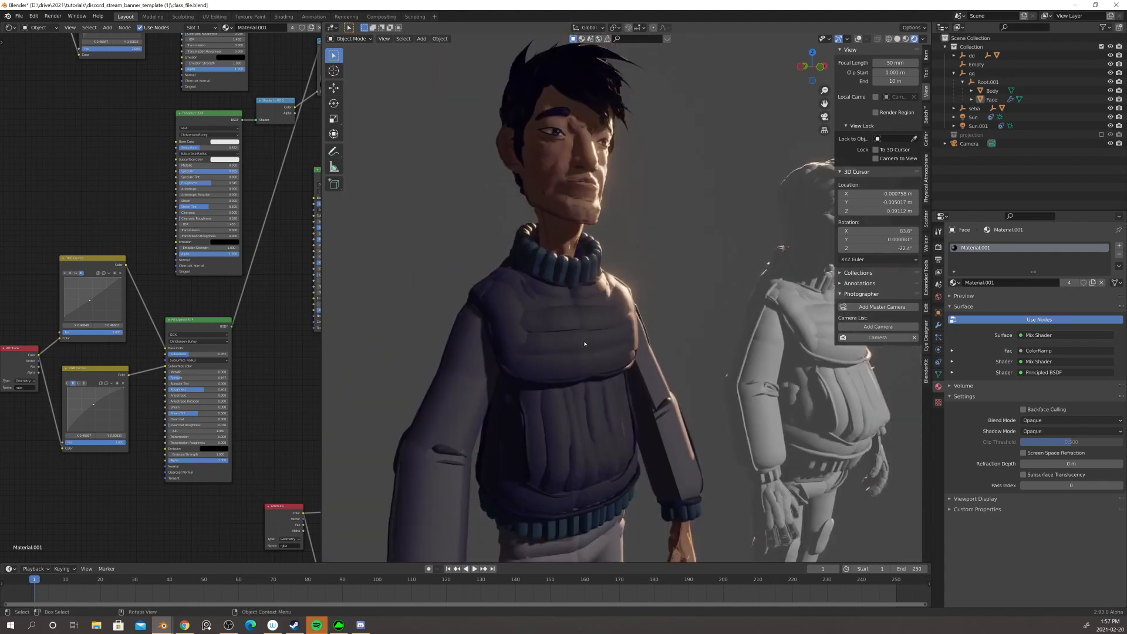
left_click(583, 356)
key("shift+d")
right_click(644, 329)
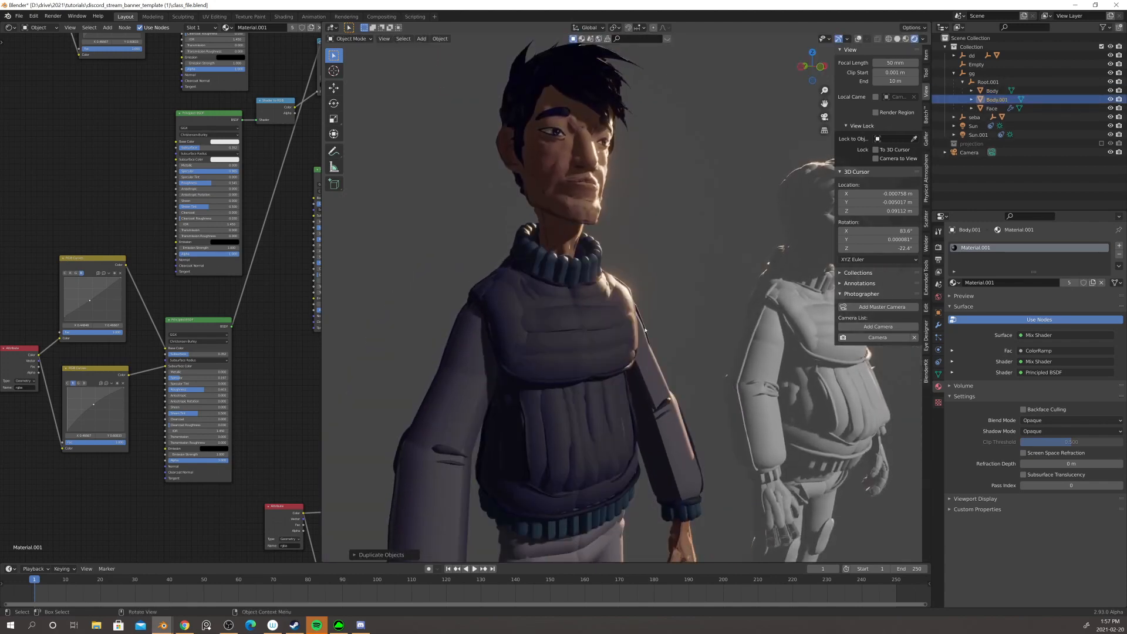
- Examine the black-haired character's body and clothing shading from several angles and distances
scroll(675, 353, "down", 3)
scroll(669, 352, "down", 3)
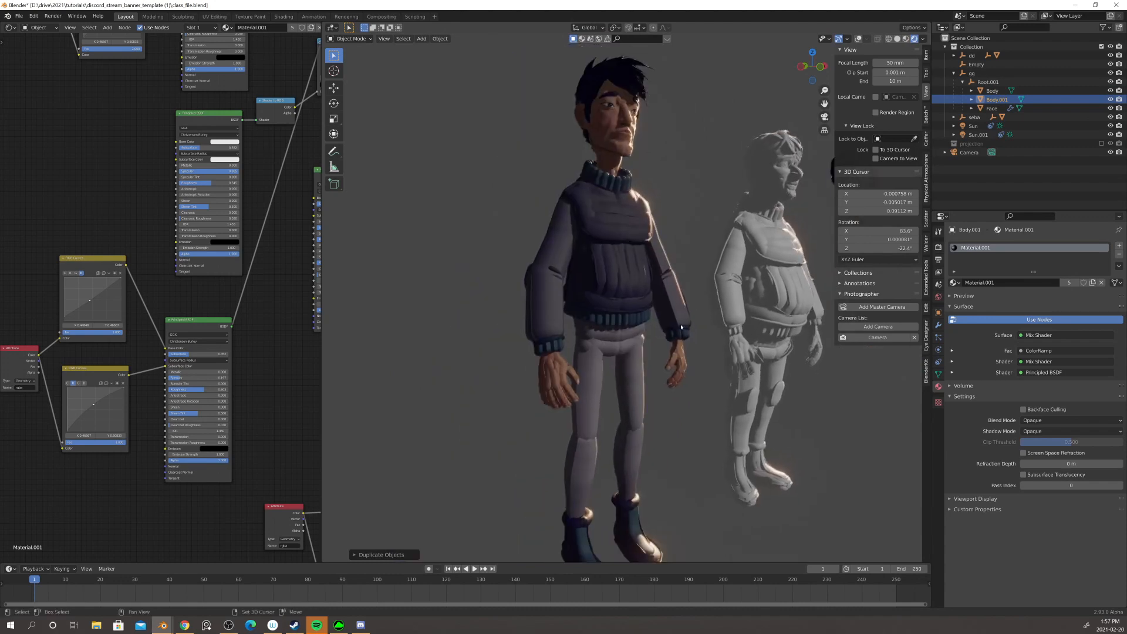
middle_click_drag(661, 351, 626, 356)
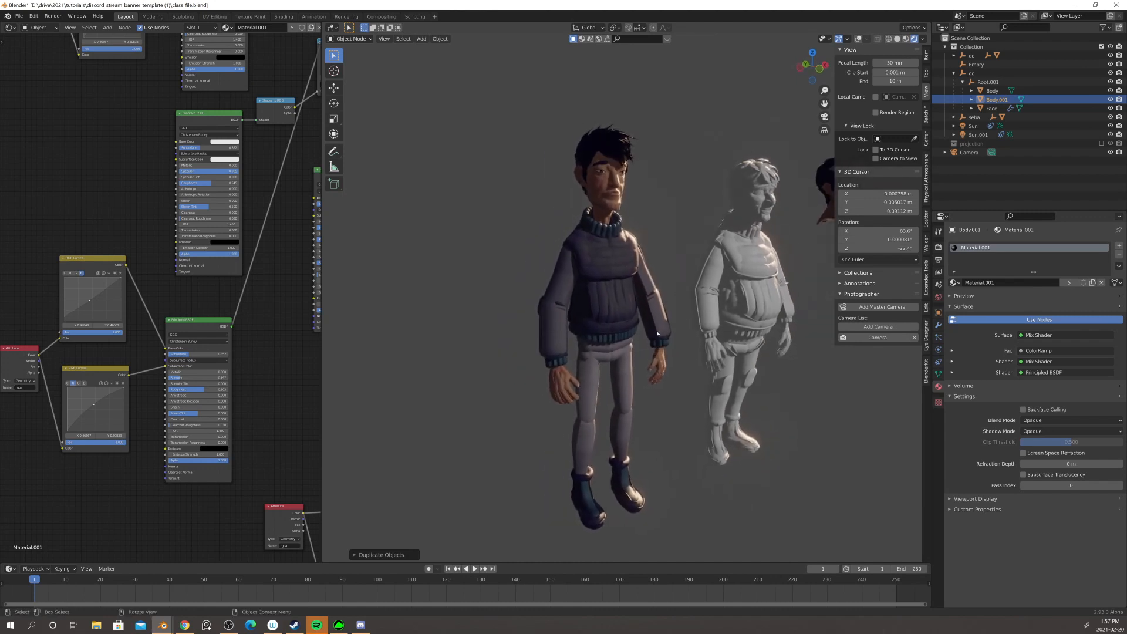
middle_click_drag(631, 247, 634, 341, "shift")
scroll(638, 326, "up", 3)
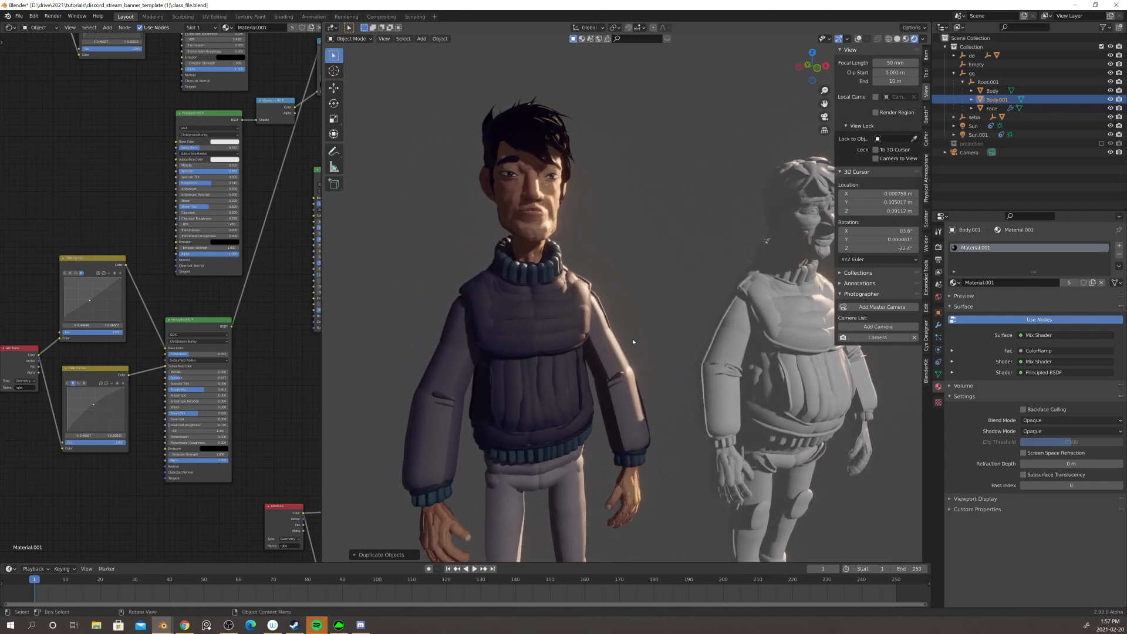
scroll(595, 352, "down", 2)
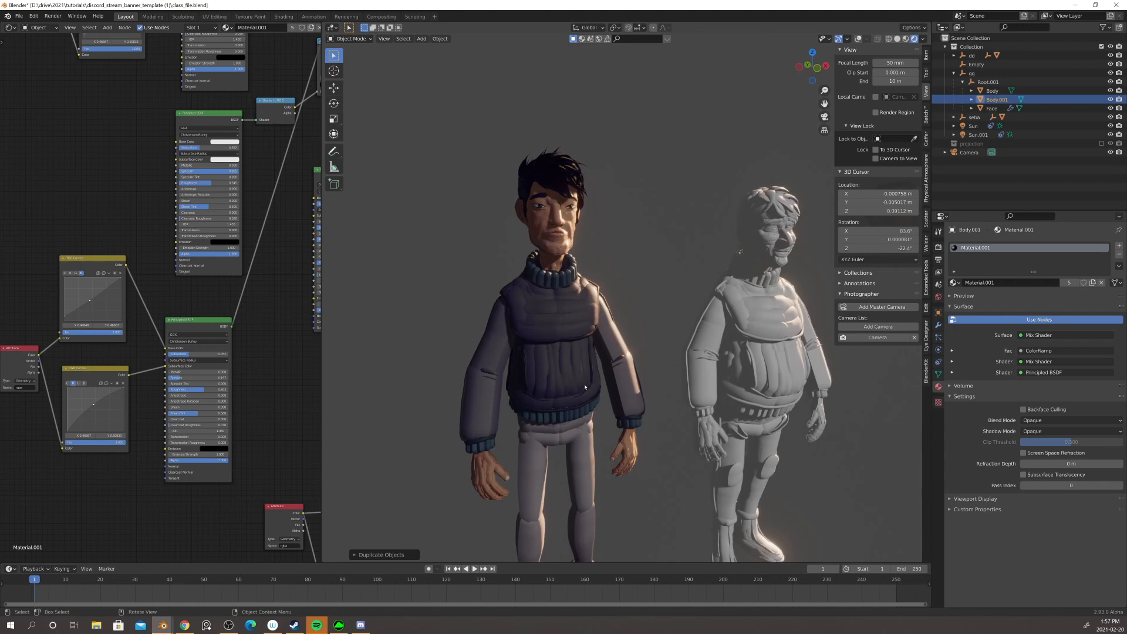
middle_click_drag(590, 373, 581, 366)
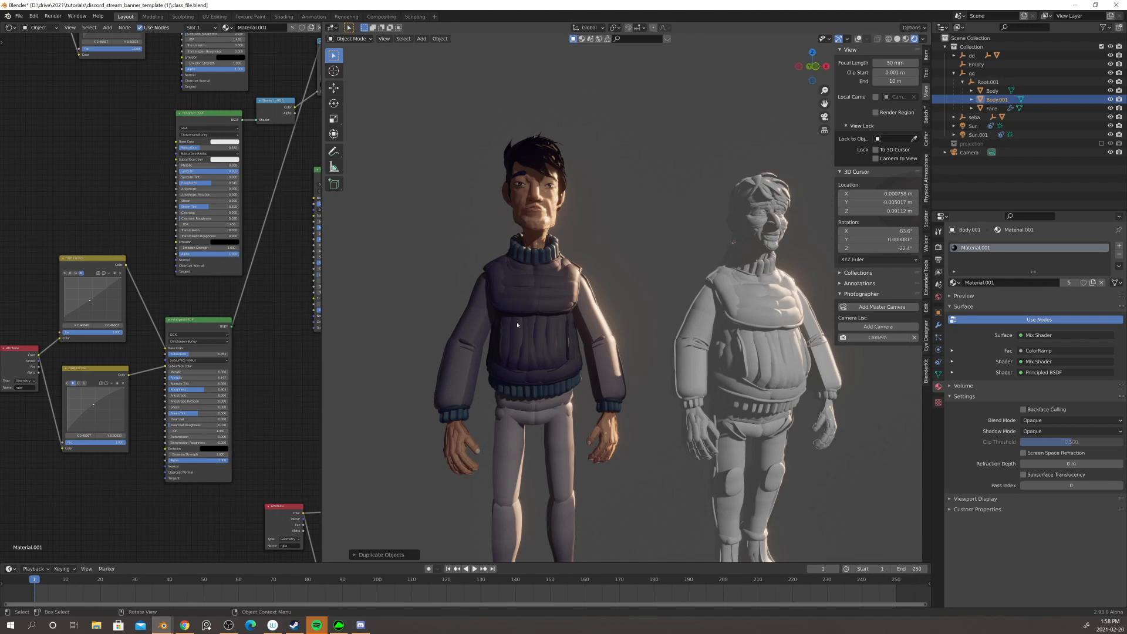
middle_click_drag(517, 324, 506, 347)
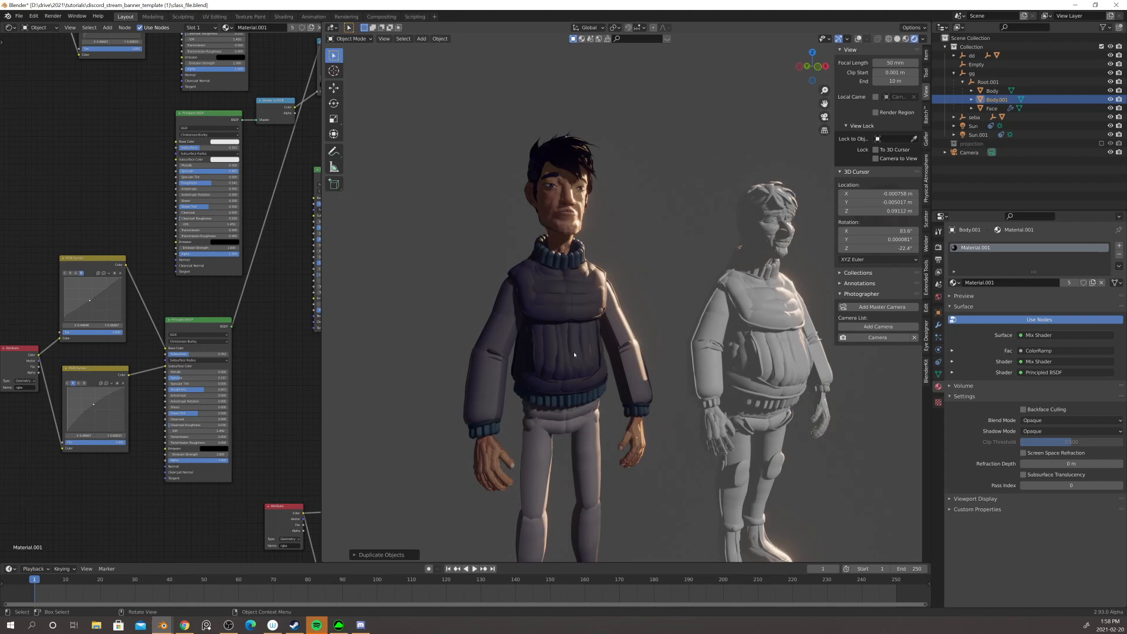
scroll(574, 357, "down", 4)
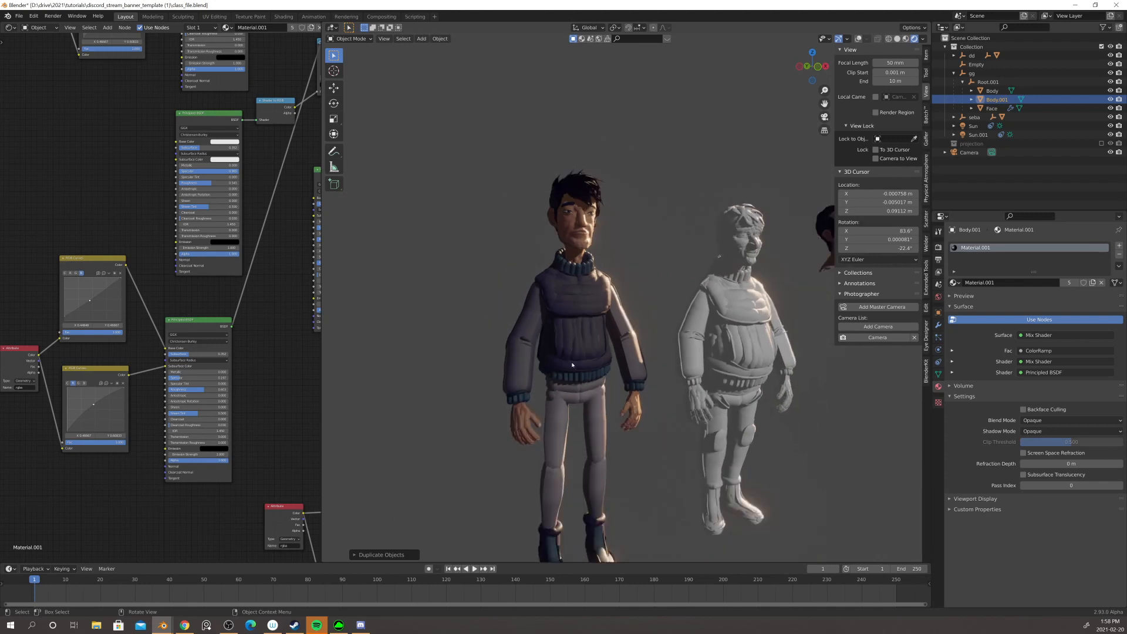
middle_click_drag(597, 360, 684, 279)
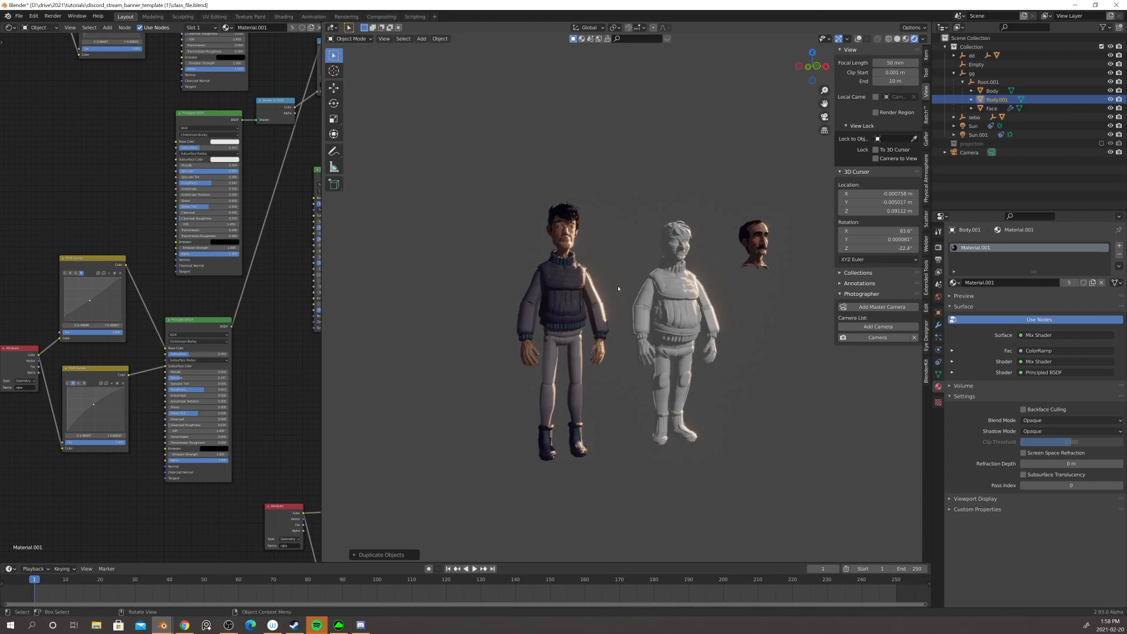
- Copy Material.001 from the black-haired character's duplicated body to the untextured shorter character's mesh
left_click(613, 295)
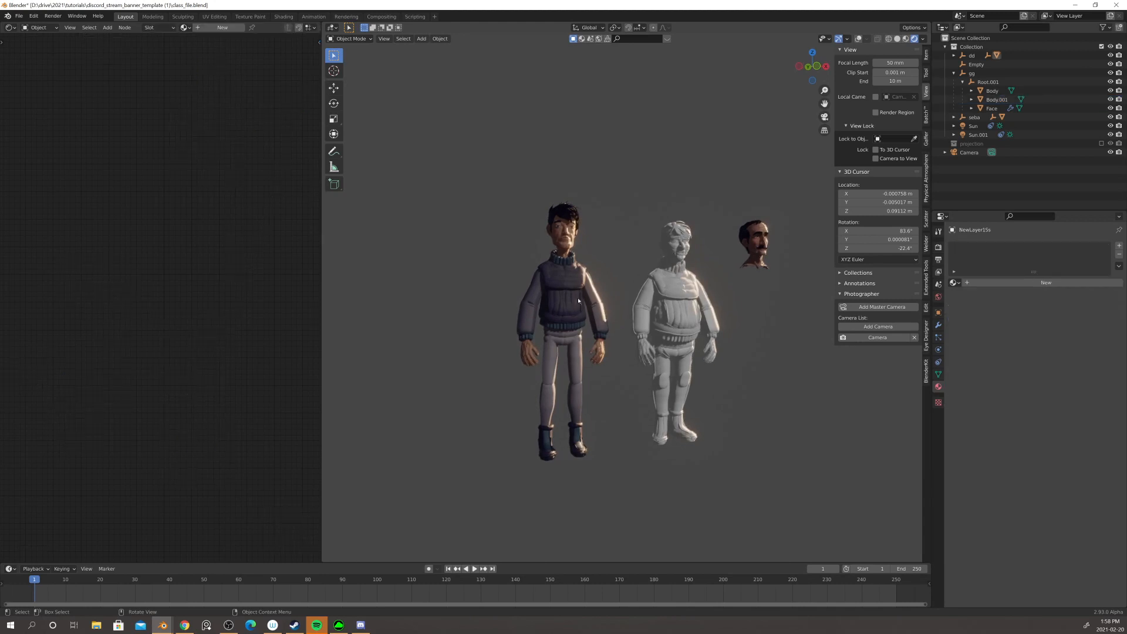
left_click(578, 301)
left_click(664, 280)
left_click(578, 300)
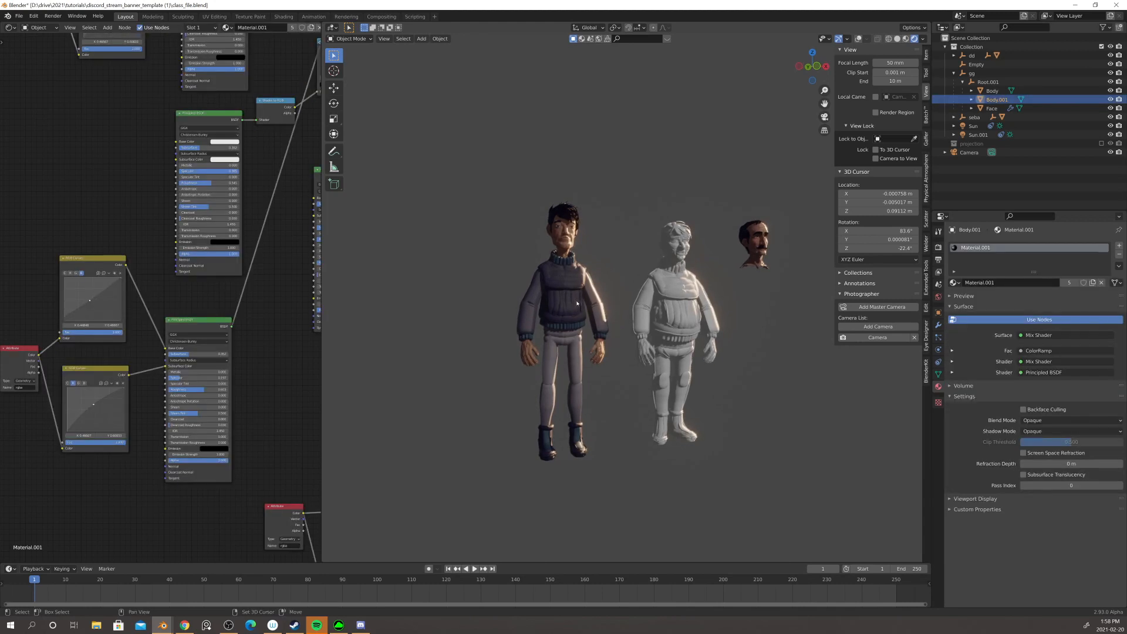
left_click(1119, 266)
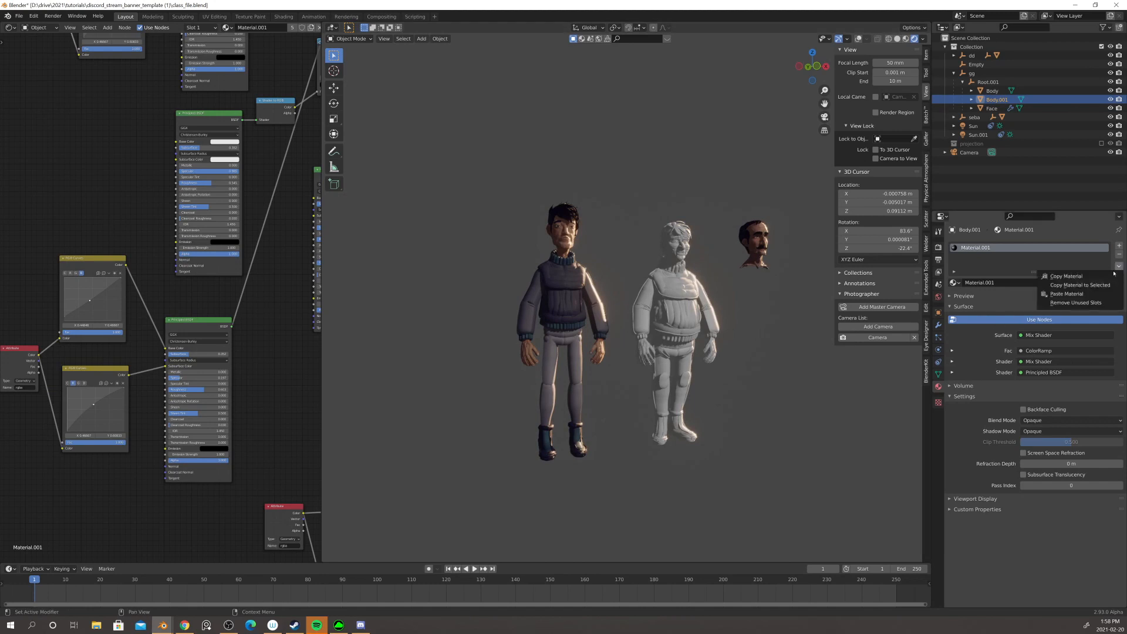
left_click(1055, 276)
scroll(752, 277, "up", 1)
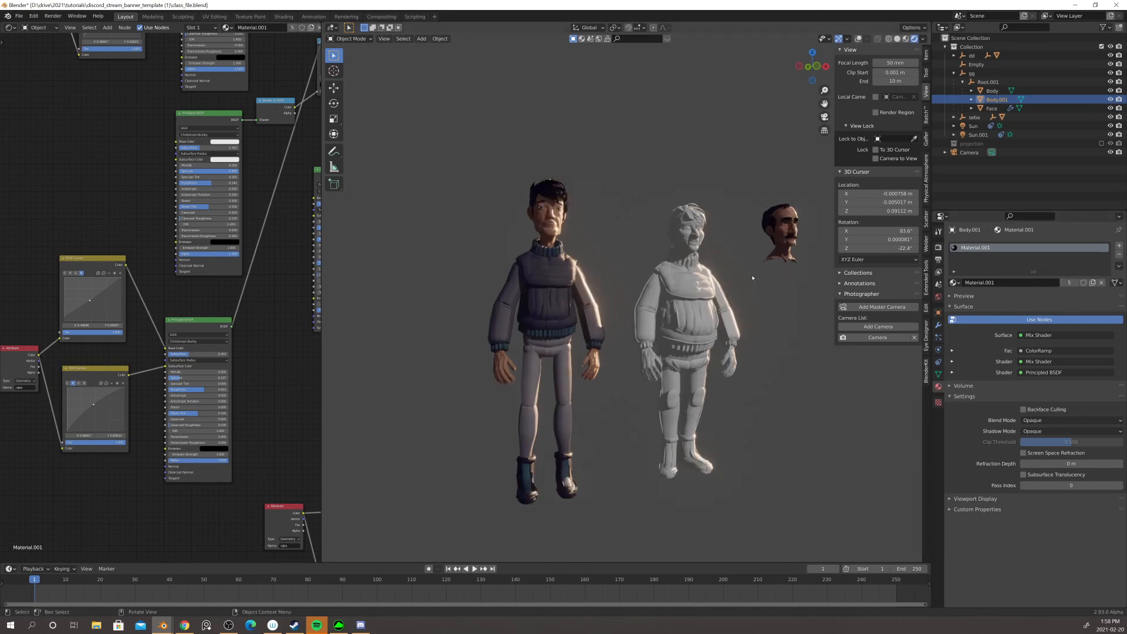
left_click(1119, 266)
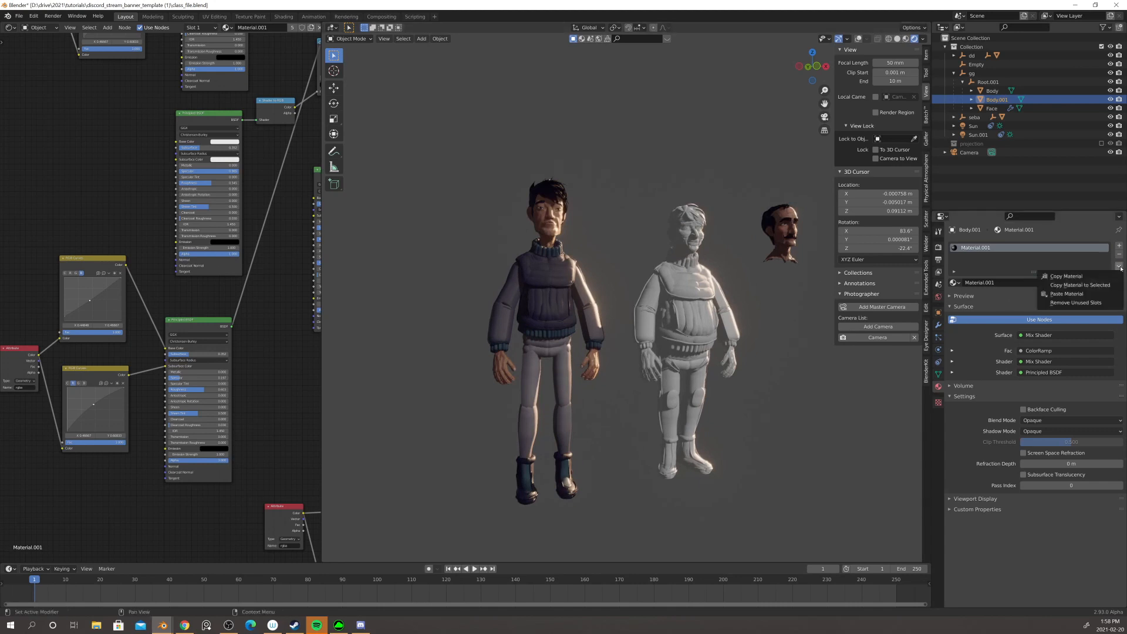
left_click(1074, 285)
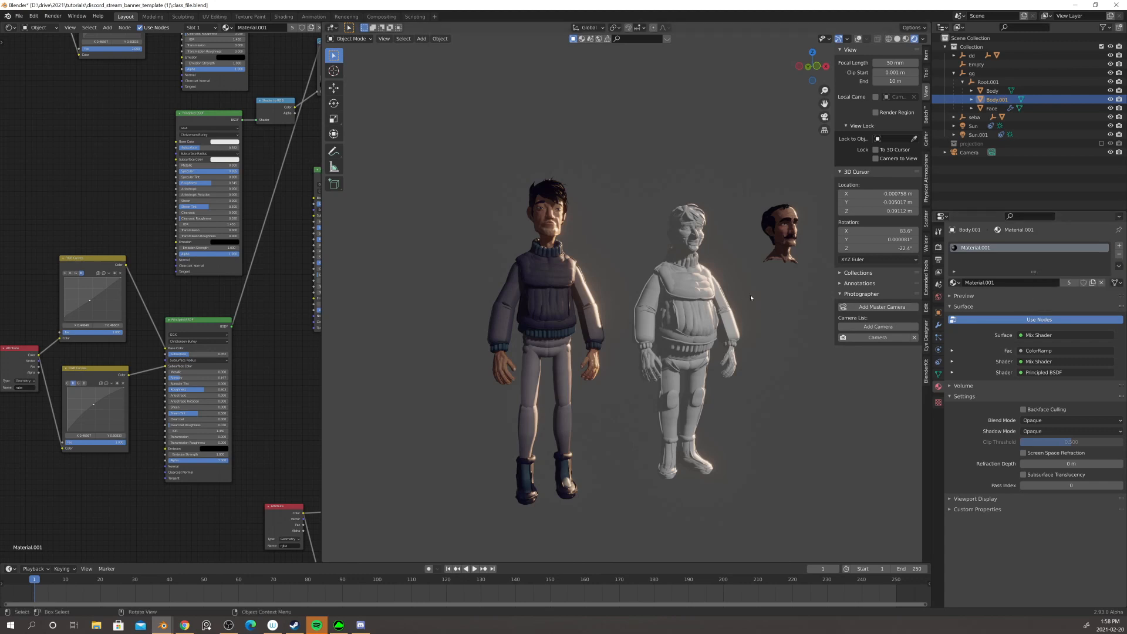
left_click(715, 291)
left_click(715, 291)
left_click(1119, 265)
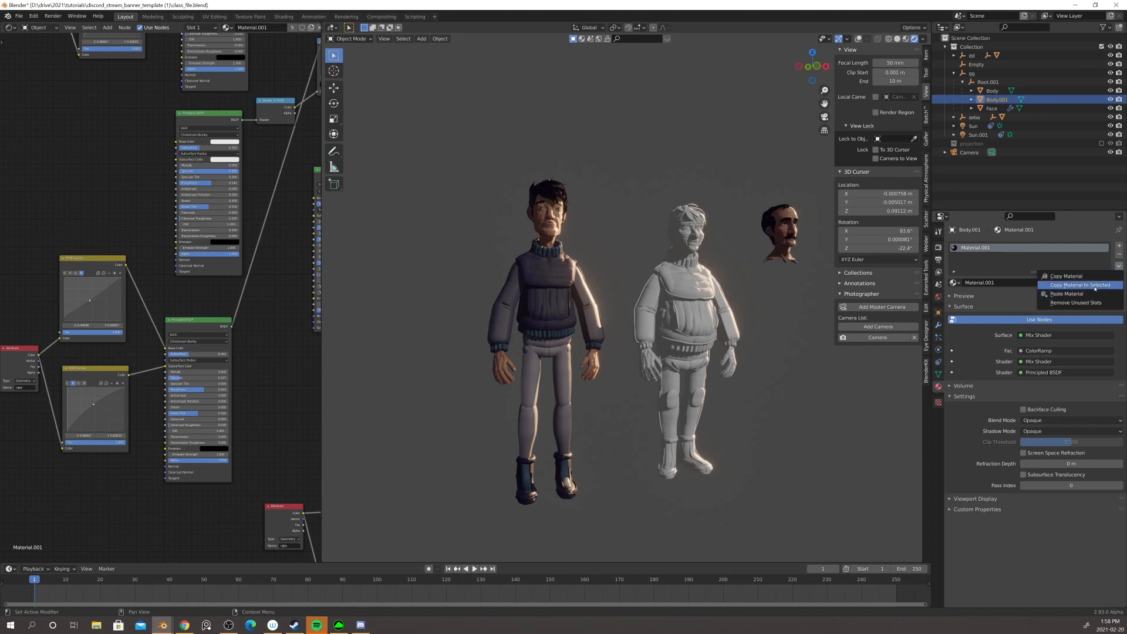
left_click(1068, 293)
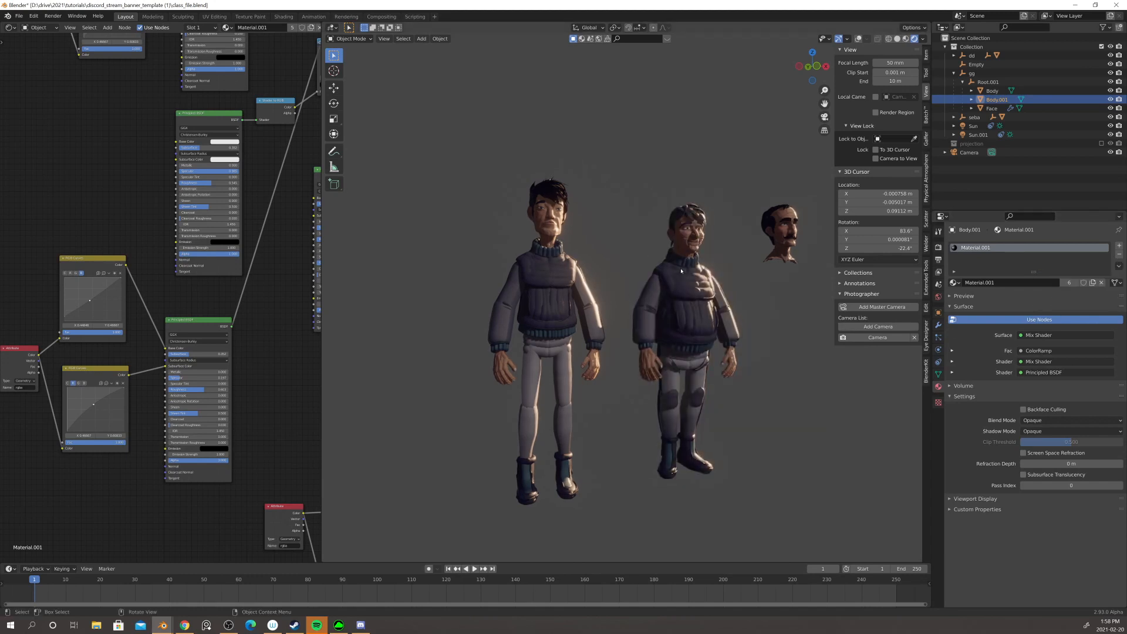
- Select the shorter character and examine its material nodes and the shading on all three characters
left_click(644, 254)
scroll(107, 221, "down", 2)
mouse_move(112, 194)
middle_mouse_down()
mouse_move(133, 219)
mouse_move(110, 208)
middle_mouse_up()
scroll(138, 221, "down", 4)
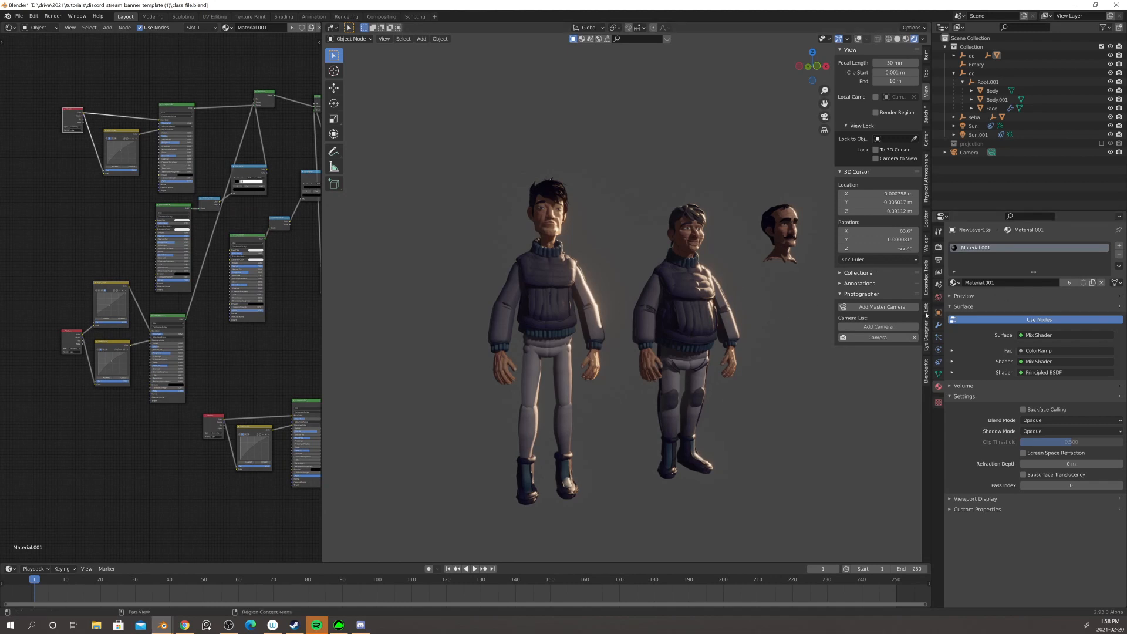
middle_click_drag(751, 296, 659, 284)
scroll(662, 284, "up", 4)
middle_click_drag(572, 270, 611, 276)
middle_click_drag(284, 280, 258, 269)
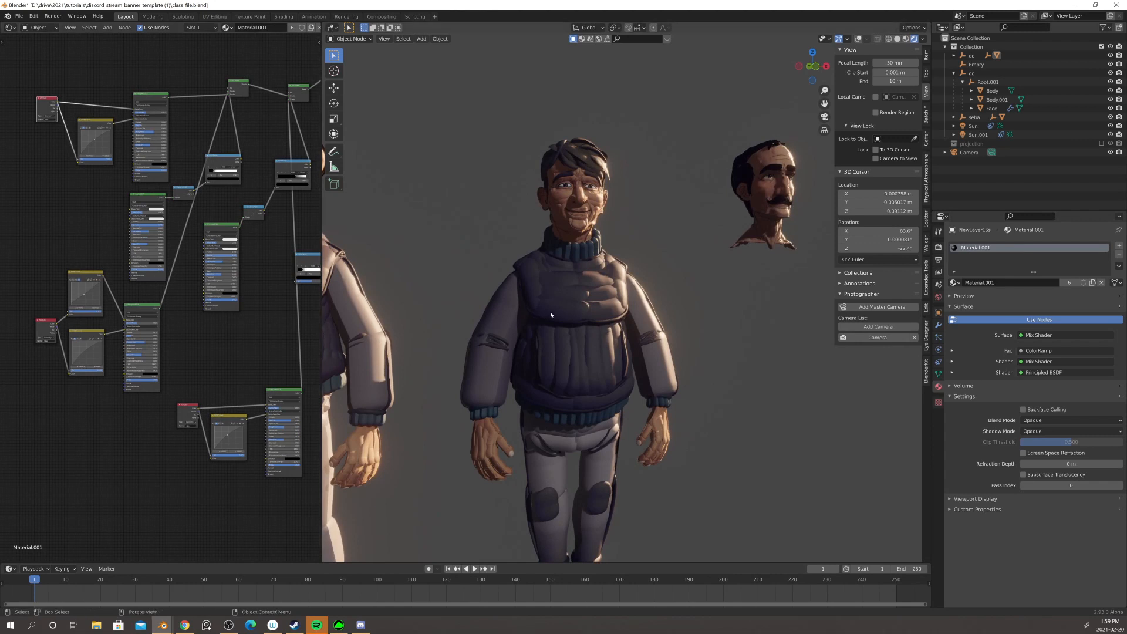
mouse_move(586, 306)
middle_mouse_down()
mouse_move(557, 322)
mouse_move(570, 319)
middle_mouse_up()
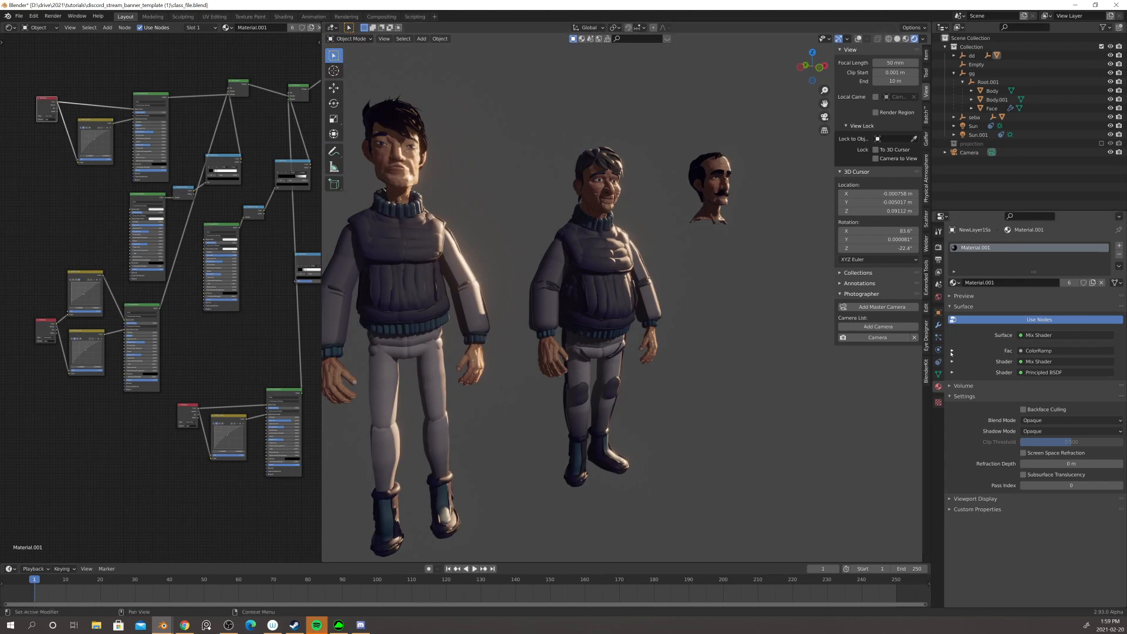
- Make the shorter character's Material.001 a single-user copy, separate from the other characters' shared material
left_click(938, 297)
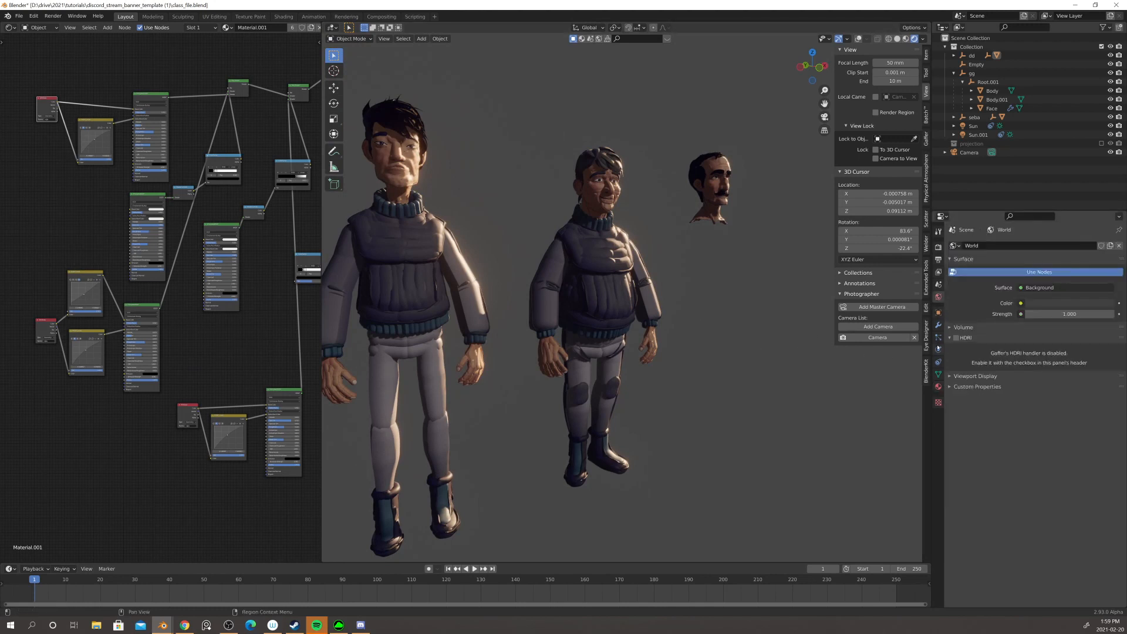
left_click(938, 386)
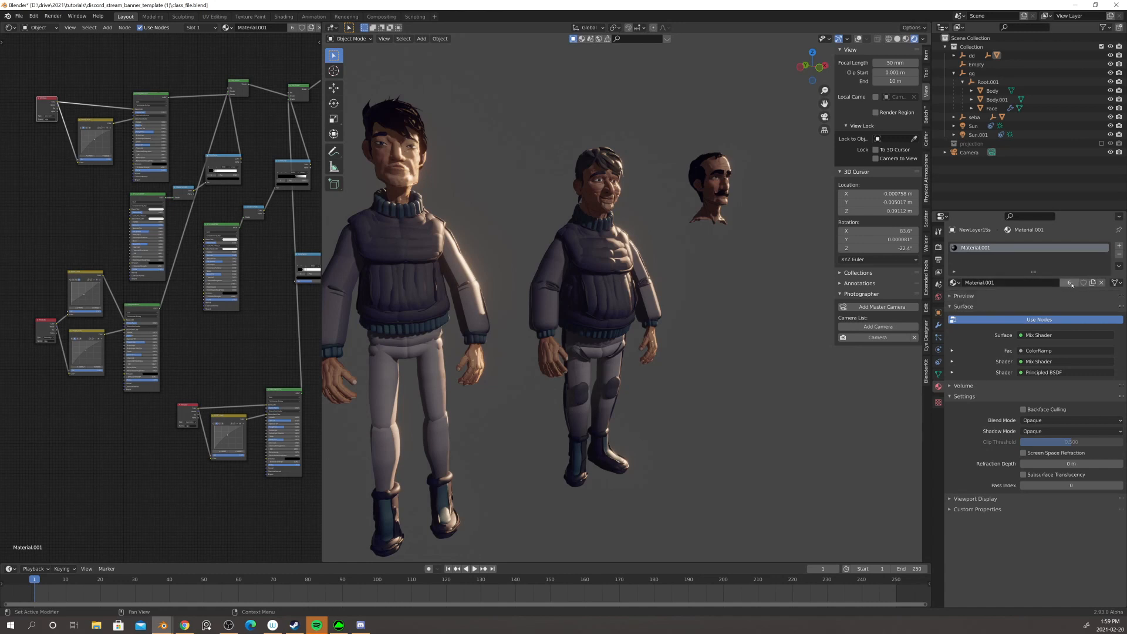
left_click(1071, 284)
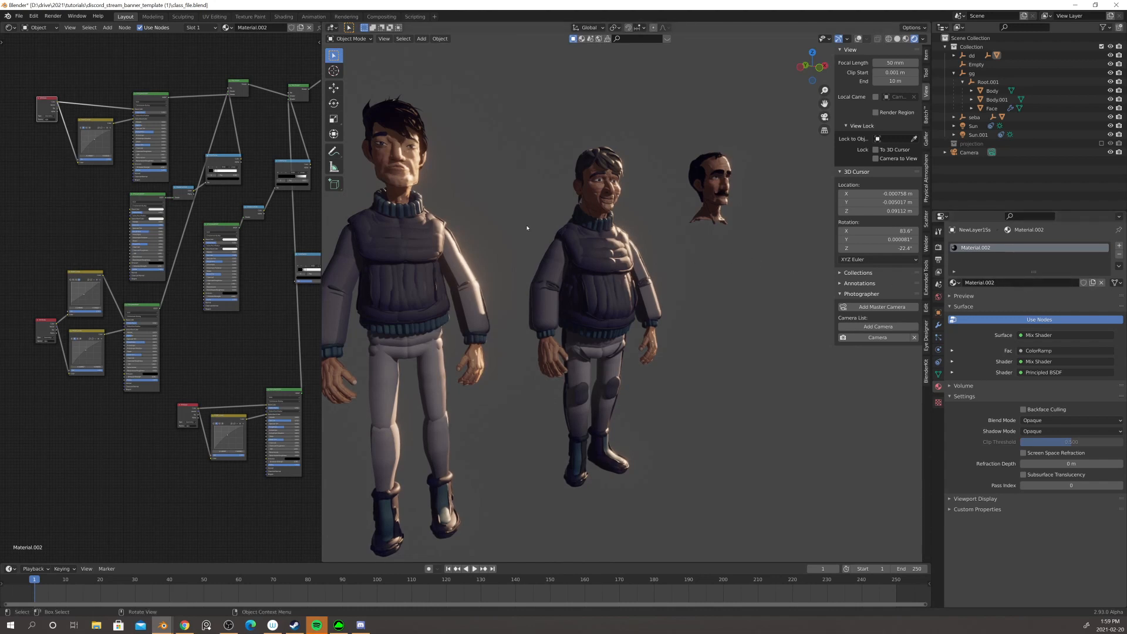
- Add a Normal node to the shorter character's material and connect it to the uppermost Principled BSDF's Normal input
middle_click_drag(196, 366, 199, 360)
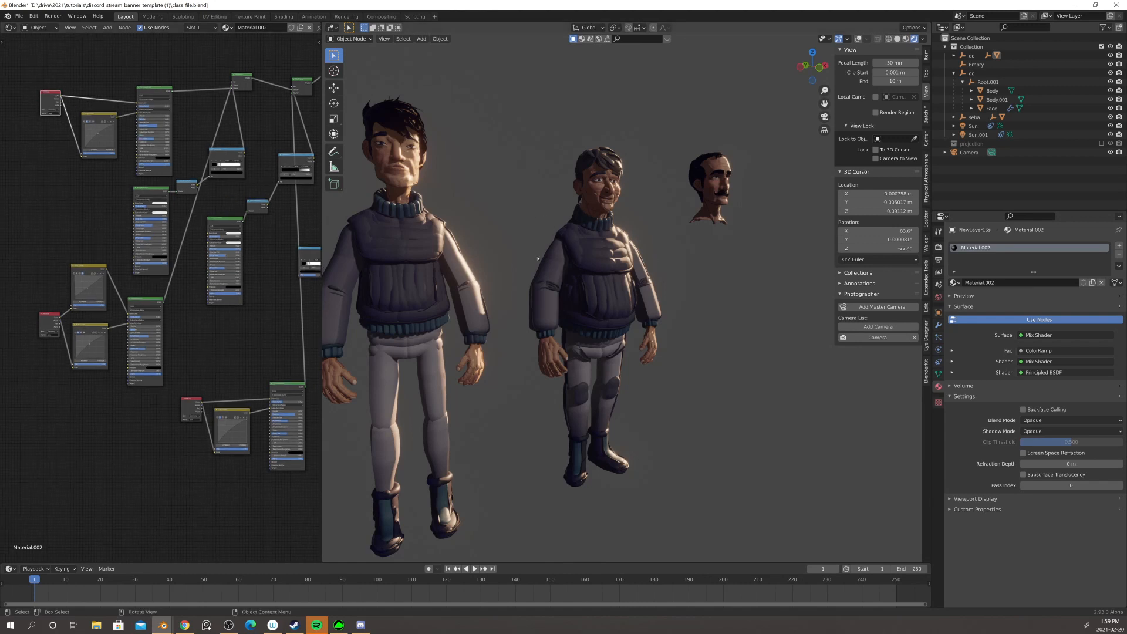
middle_click_drag(217, 336, 221, 332)
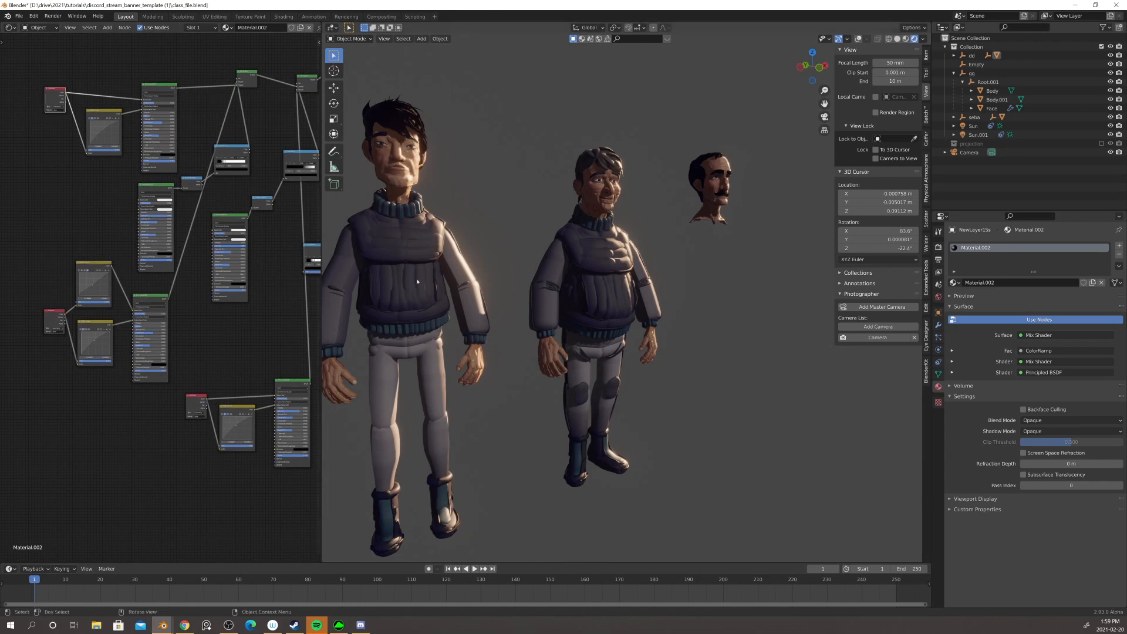
key("shift+a")
left_click(210, 353)
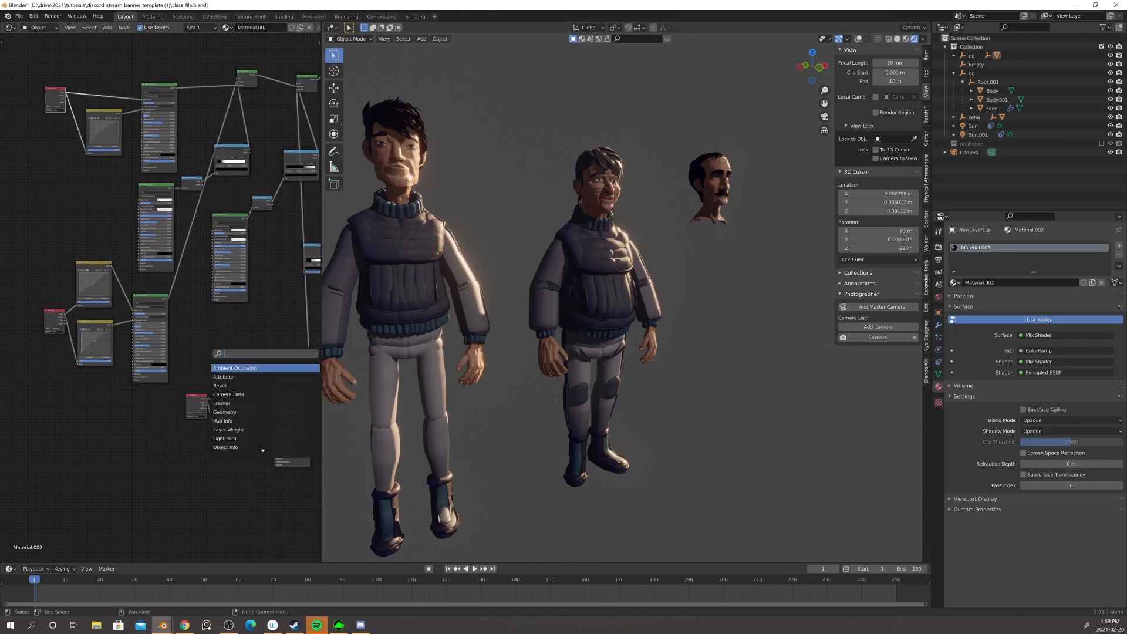
type("norm")
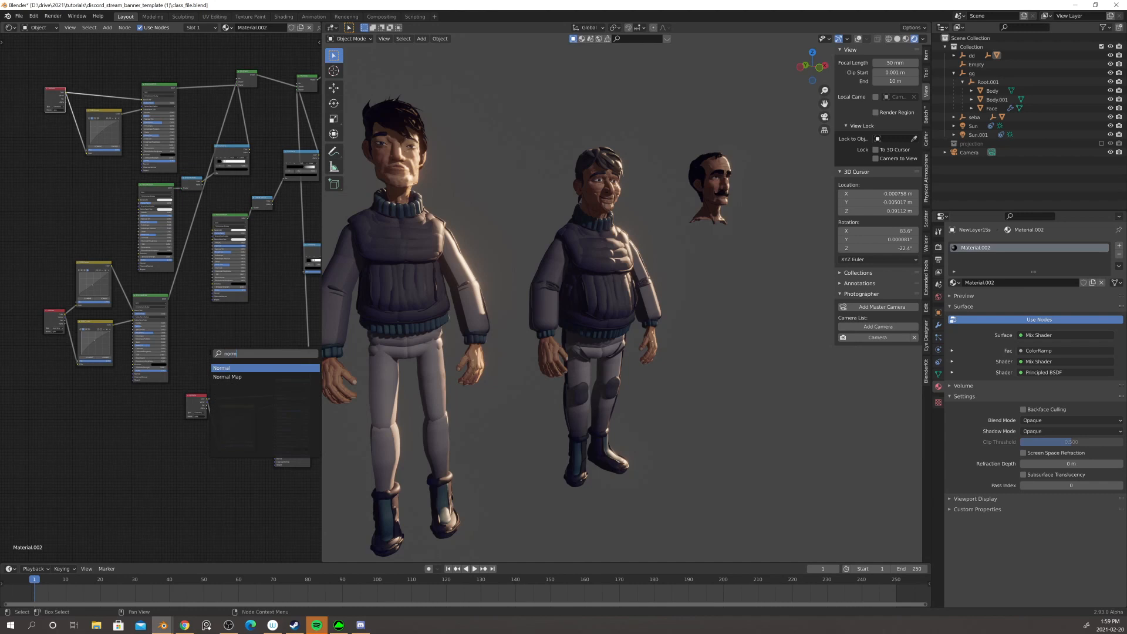
key("Return")
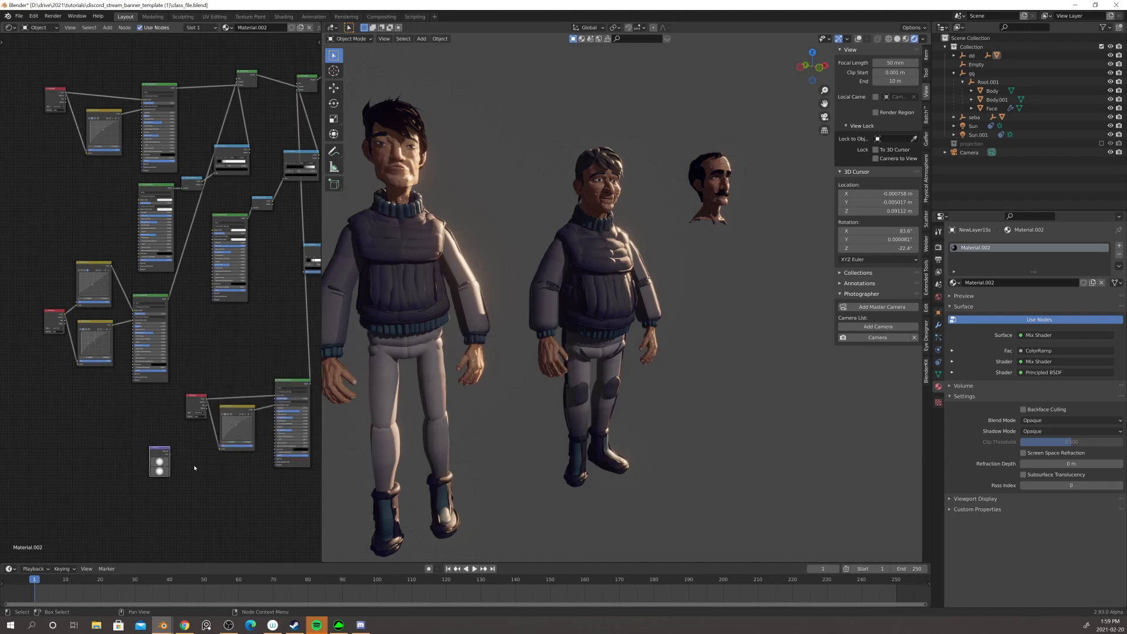
middle_click_drag(174, 466, 172, 456)
left_click_drag(161, 445, 139, 155)
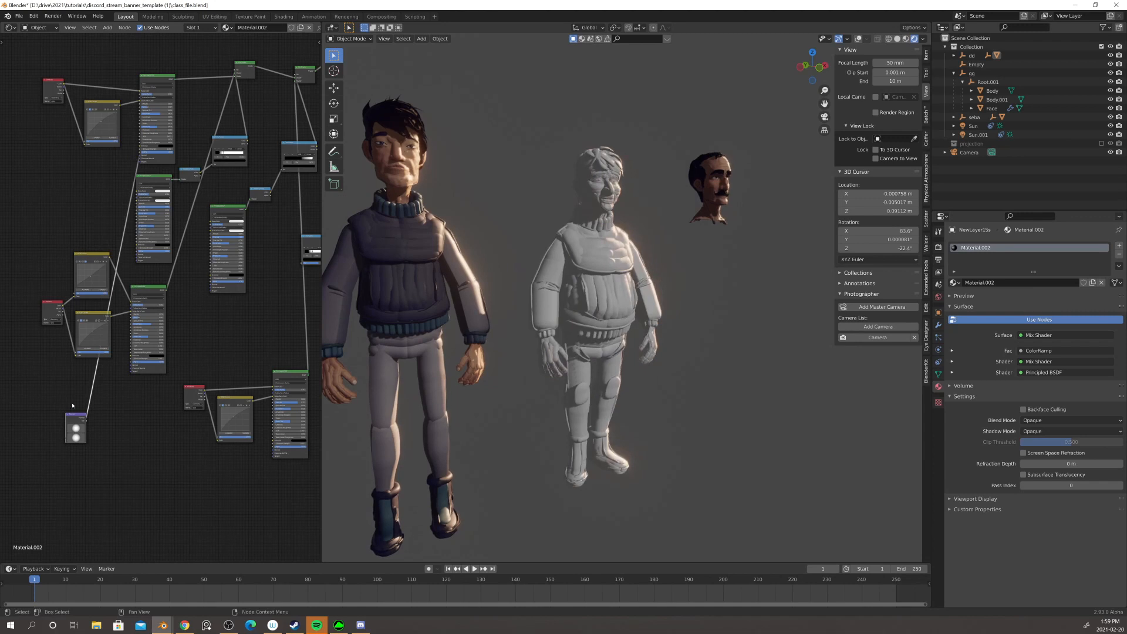
- Connect the Normal node to the Normal inputs of the four remaining Principled BSDF nodes
left_click_drag(81, 414, 136, 254)
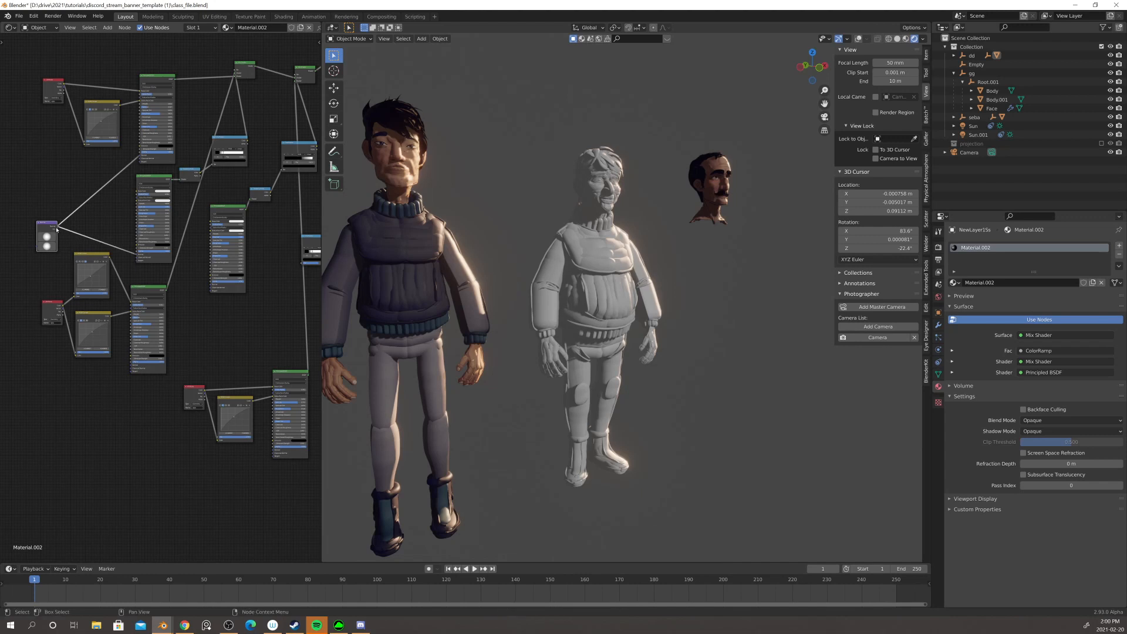
left_click_drag(57, 227, 210, 286)
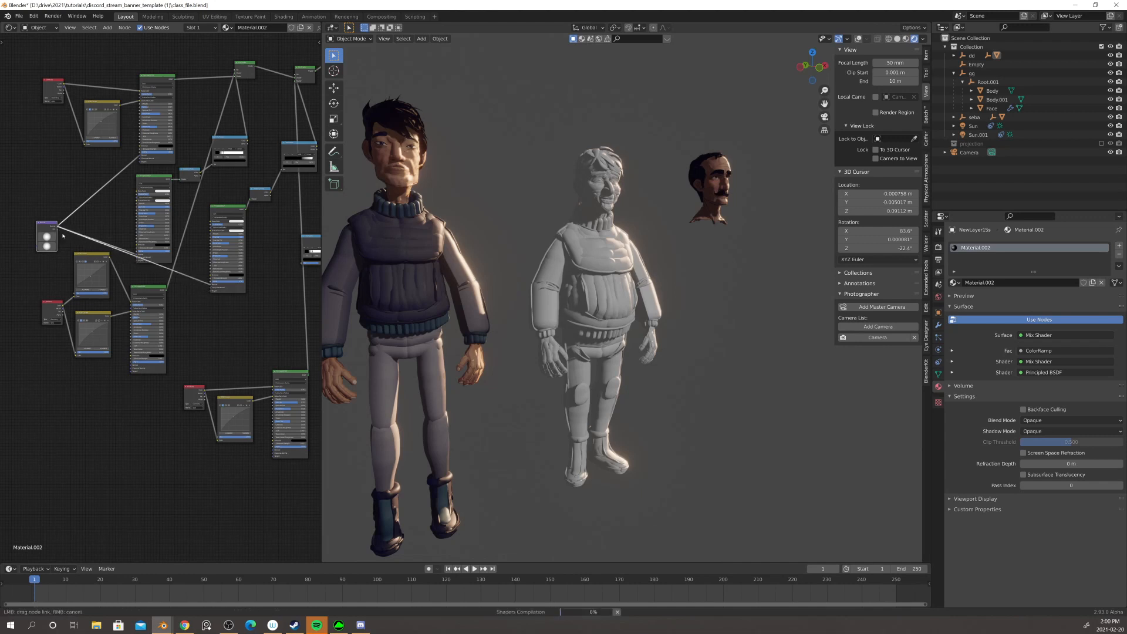
left_click_drag(211, 427, 130, 367)
left_click_drag(270, 460, 273, 452)
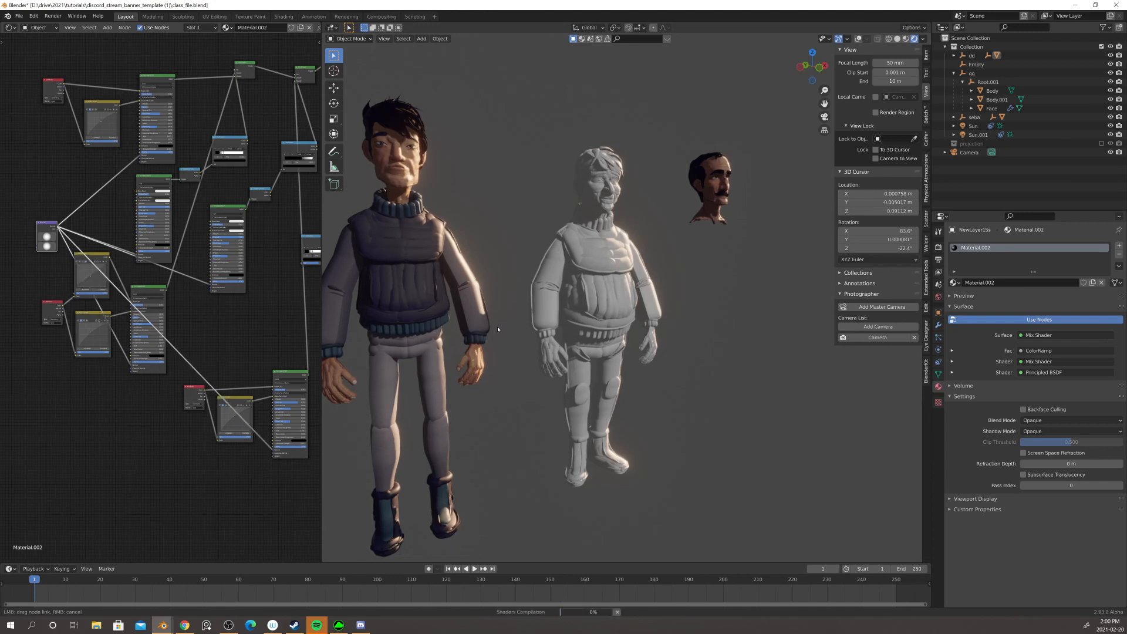
left_click_drag(498, 329, 504, 342)
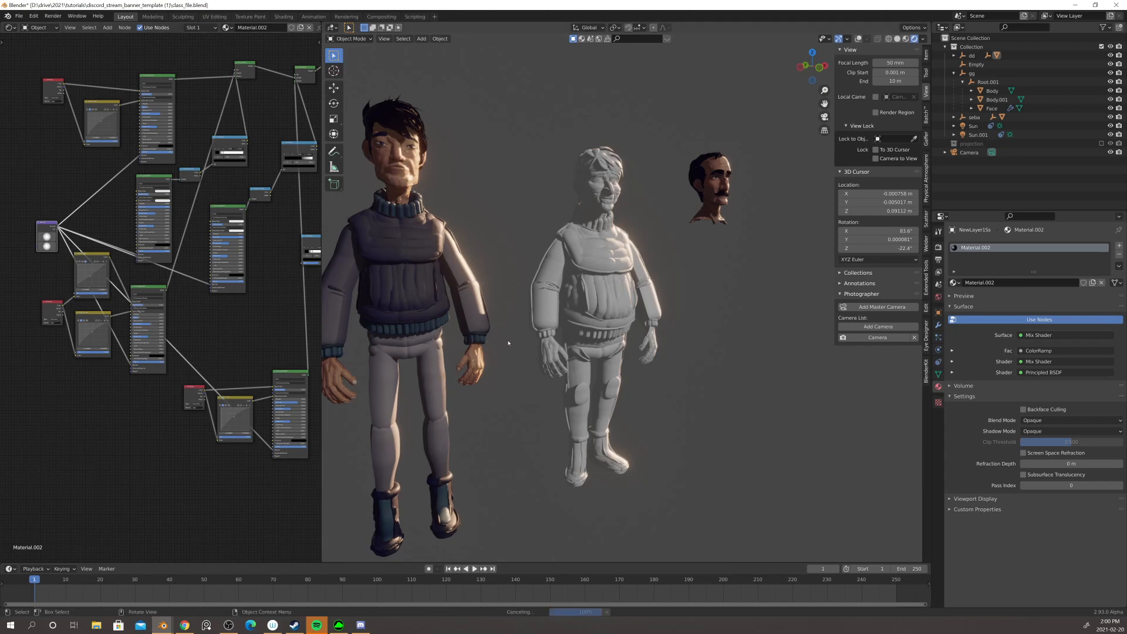
- Examine the shorter character's shading from the front and up close, together with the Principled BSDF nodes that the Normal node drives
scroll(465, 345, "down", 1)
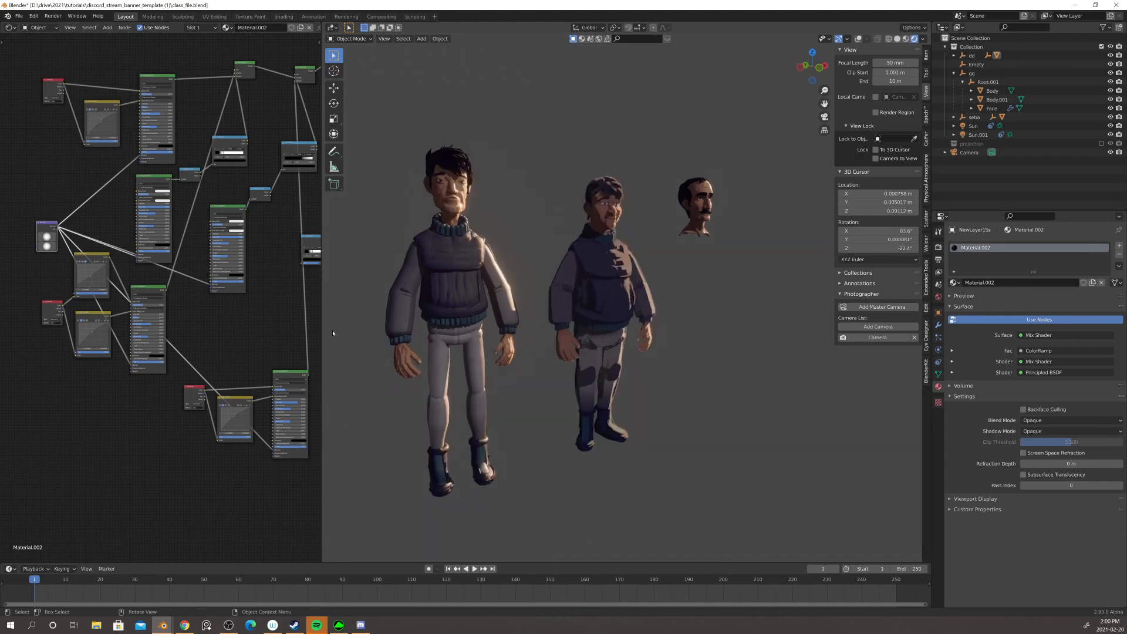
scroll(571, 341, "up", 2)
mouse_move(571, 340)
middle_mouse_down()
mouse_move(573, 358)
mouse_move(536, 343)
mouse_move(560, 350)
middle_mouse_up()
scroll(534, 302, "up", 4)
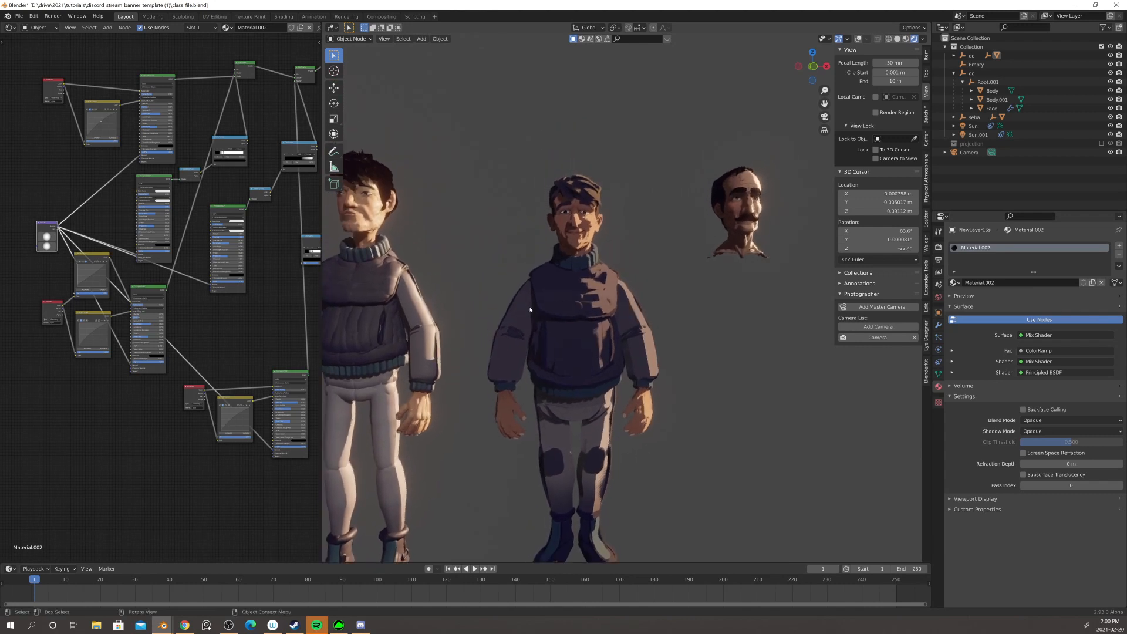
middle_click_drag(530, 309, 547, 310)
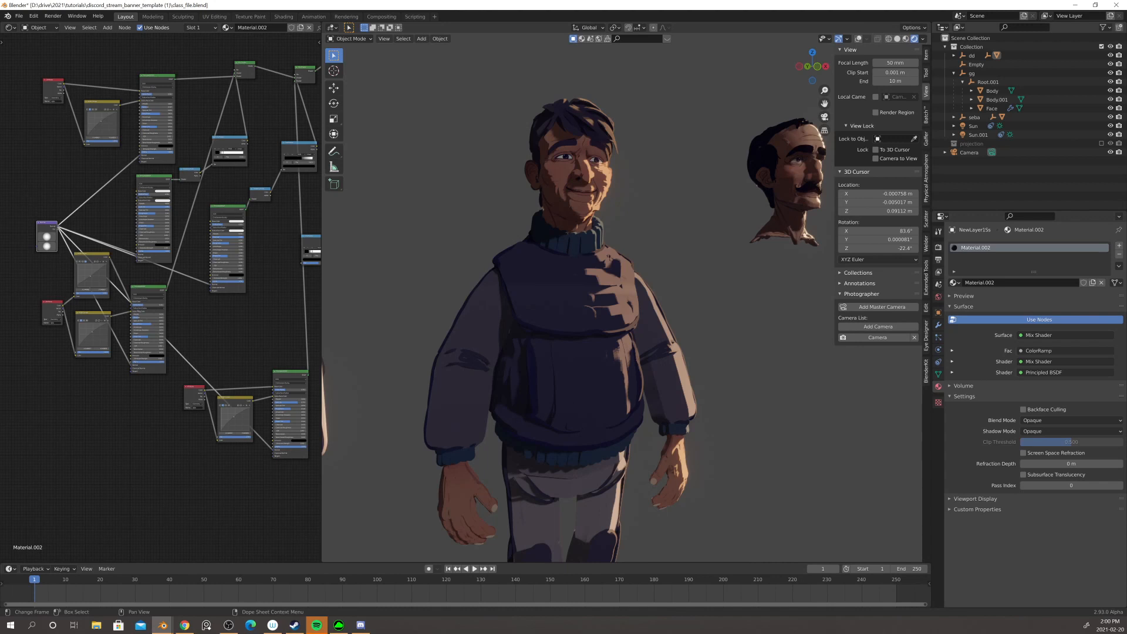
left_click_drag(147, 304, 153, 304)
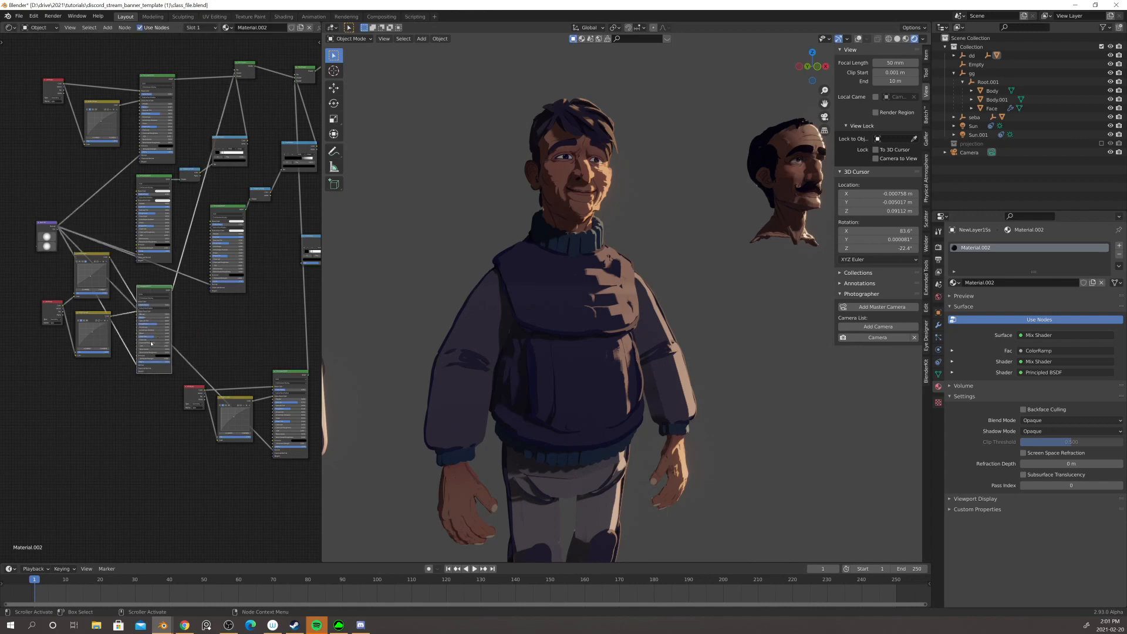
scroll(151, 342, "up", 1)
scroll(133, 343, "up", 1)
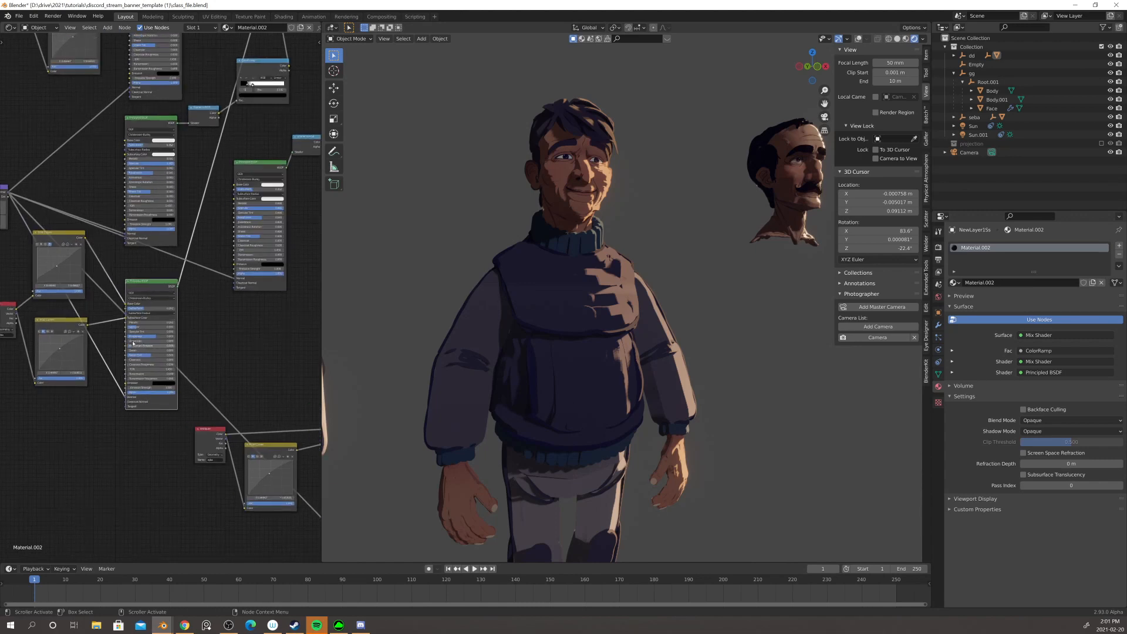
scroll(235, 352, "down", 2)
middle_click_drag(234, 352, 179, 347)
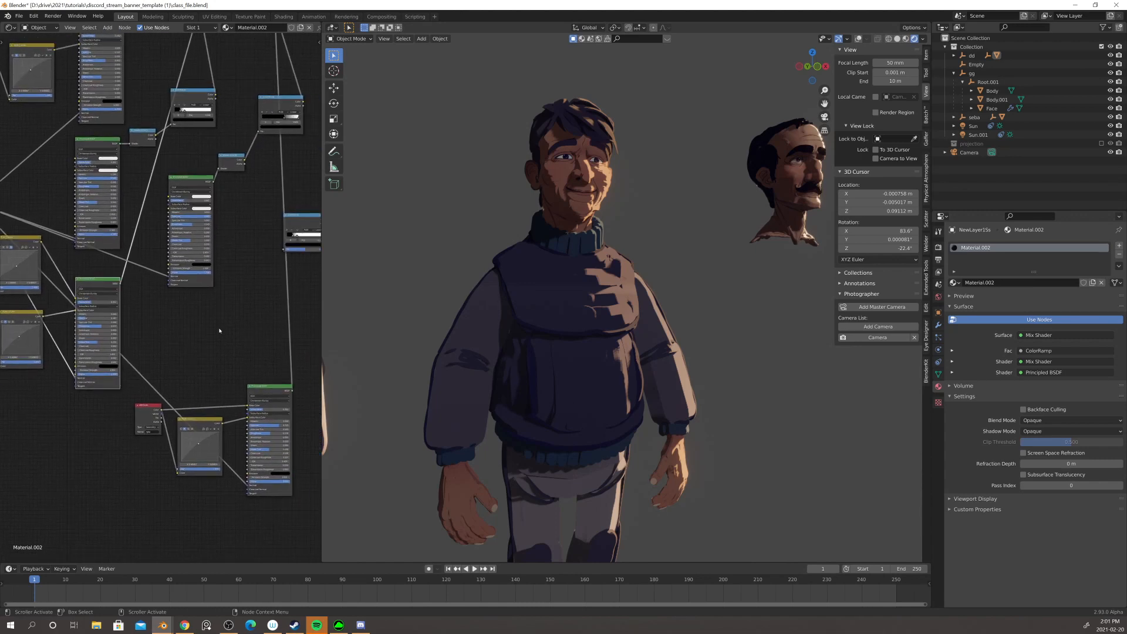
left_click(219, 330)
scroll(219, 332, "down", 2)
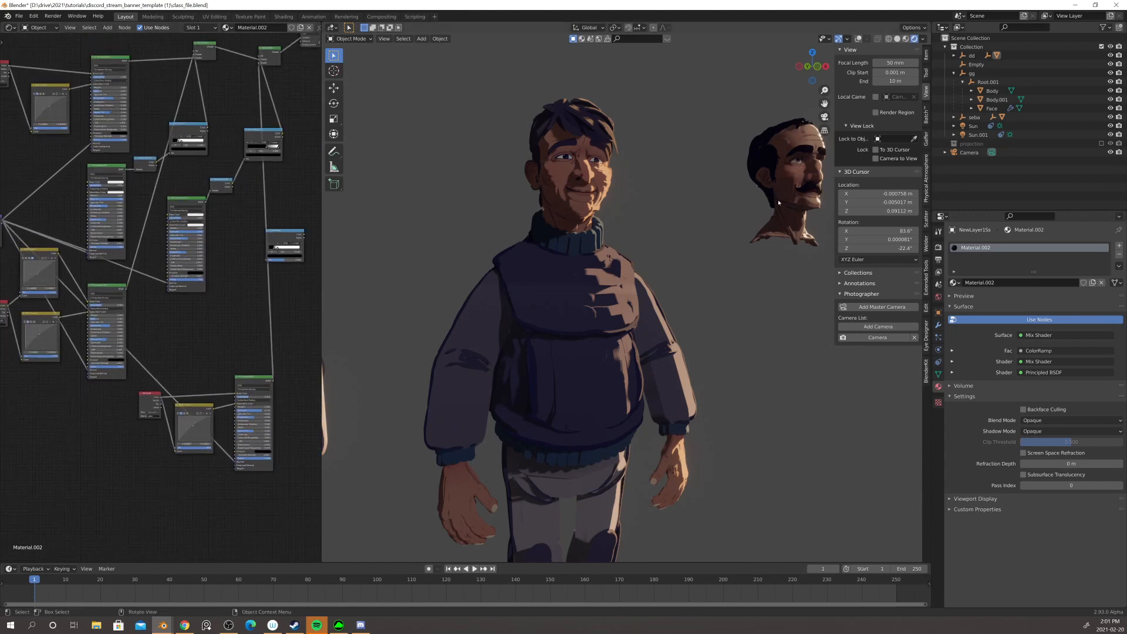
- Select the mustached head and add a Glass BSDF node near the final Mix Shader of its material
left_click(757, 199)
key("KP_Decimal")
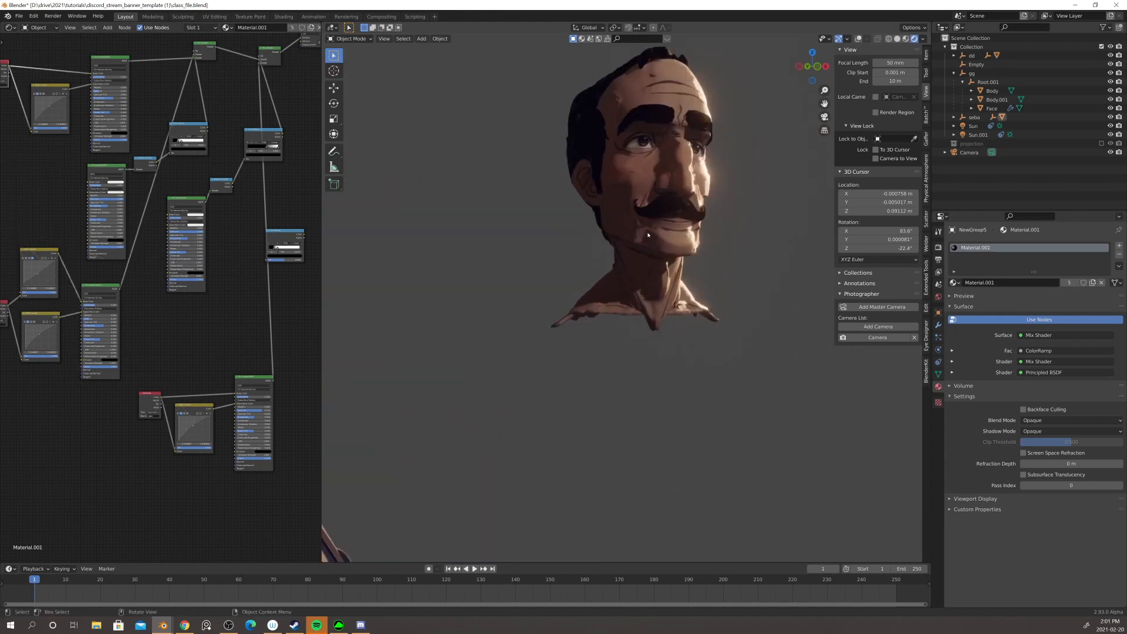
middle_click_drag(317, 295, 259, 315)
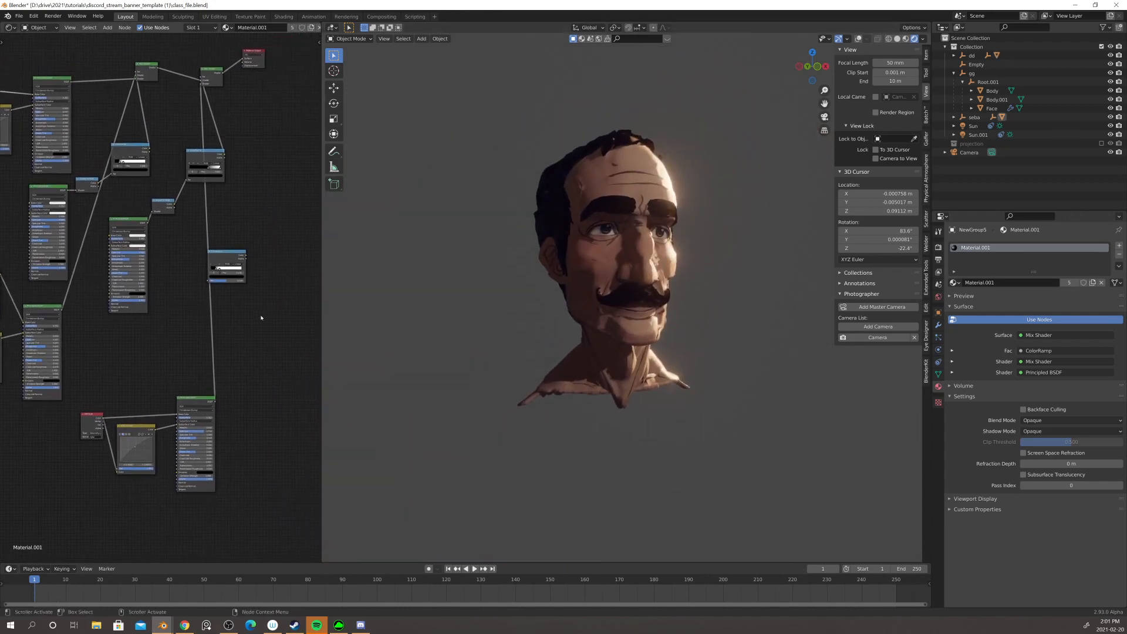
key("shift+a")
left_click(257, 322)
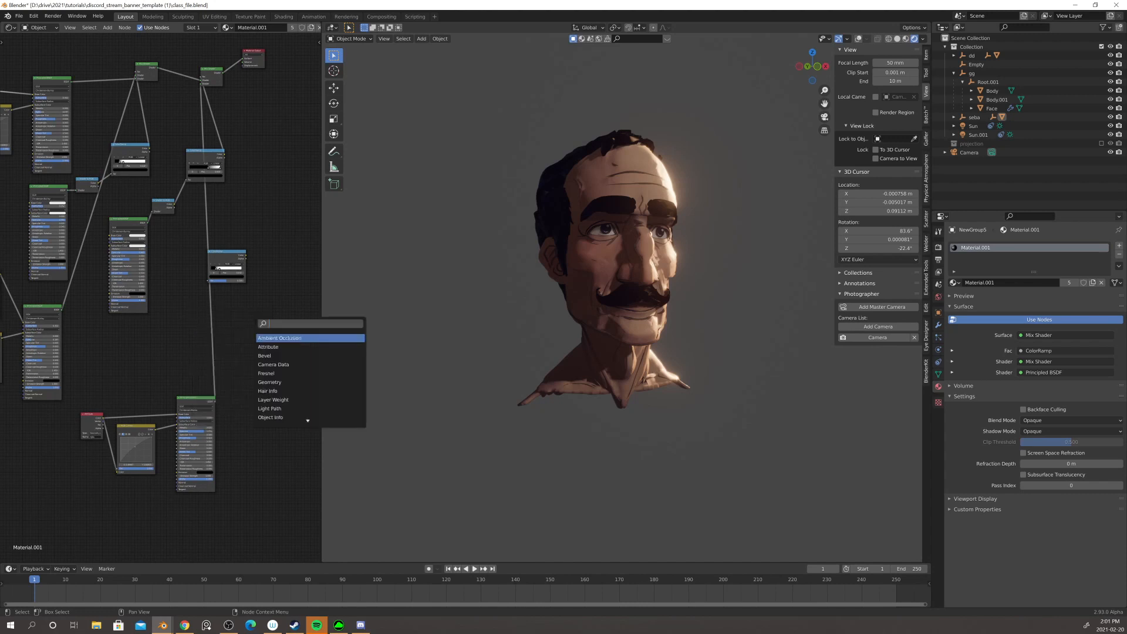
type("glas")
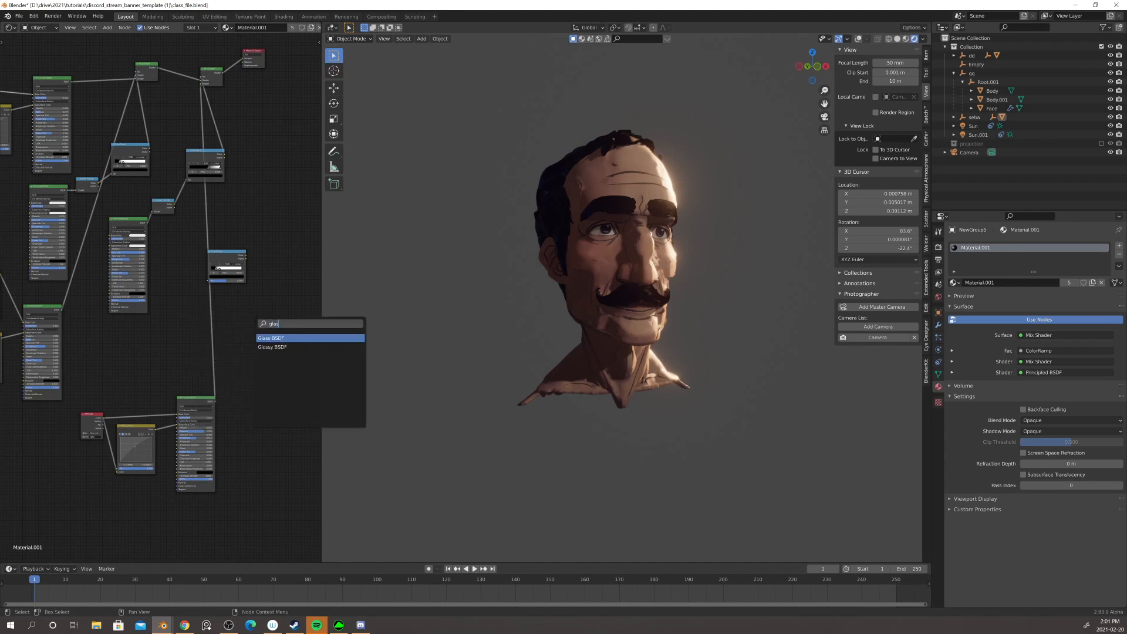
key("Return")
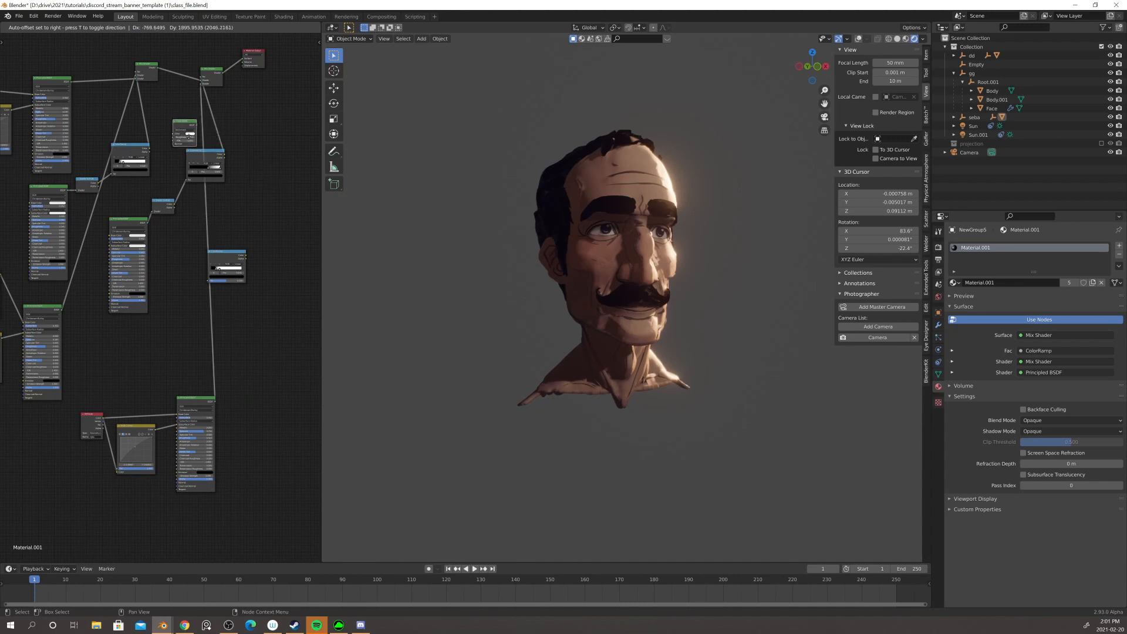
left_click(187, 132)
- Connect the Glass BSDF to the final Mix Shader's second Shader input, replacing the Principled BSDF
scroll(187, 132, "up", 3)
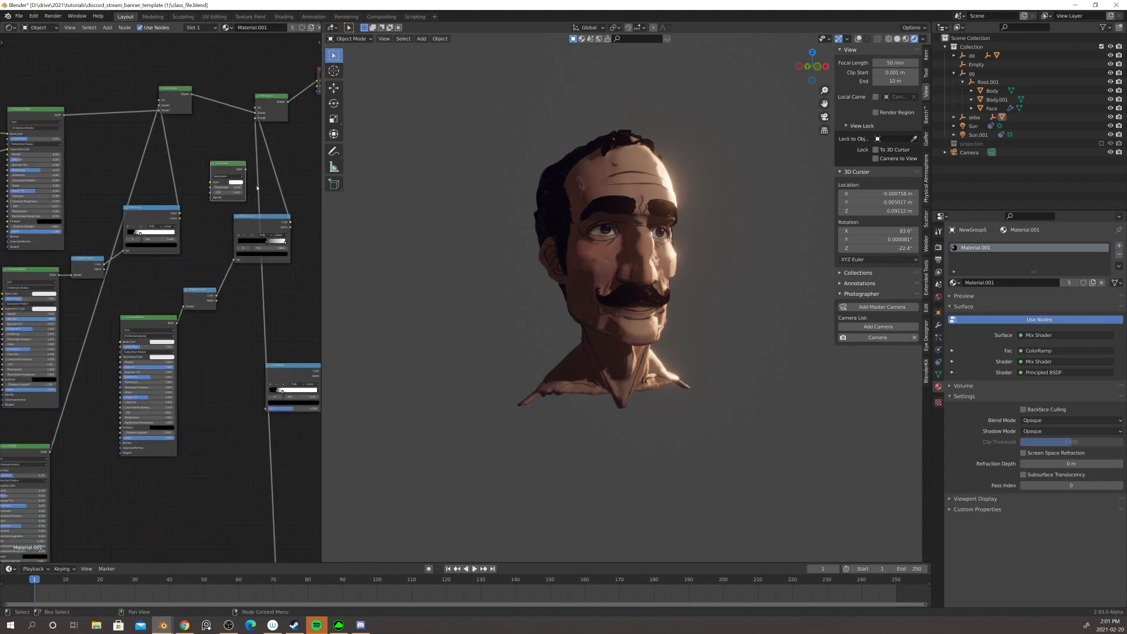
middle_click_drag(280, 187, 273, 197)
scroll(273, 198, "up", 1)
left_click_drag(264, 141, 279, 139)
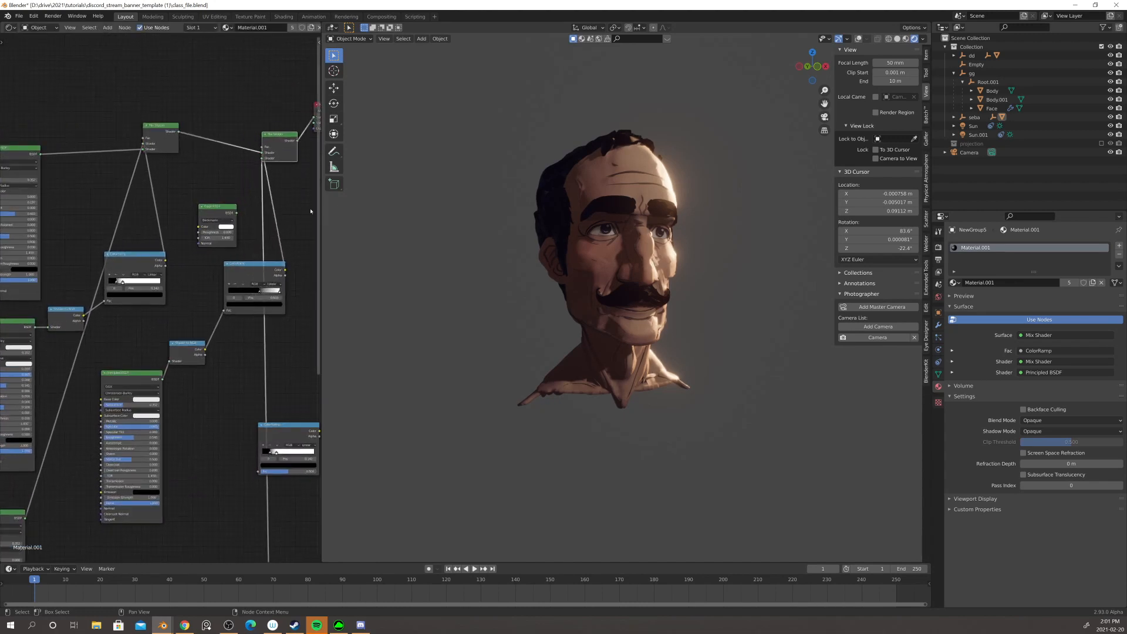
left_click_drag(227, 206, 262, 158)
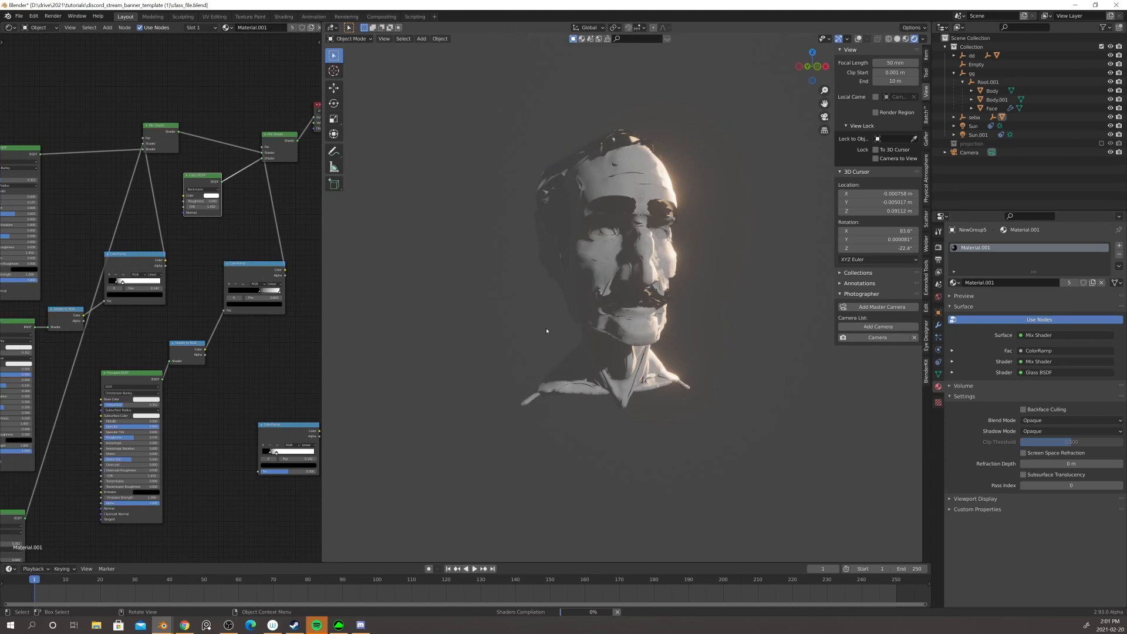
- Turn on the Abandoned Church HDRI in the world settings with all three characters in view
middle_click_drag(594, 320, 678, 328)
scroll(441, 365, "down", 4)
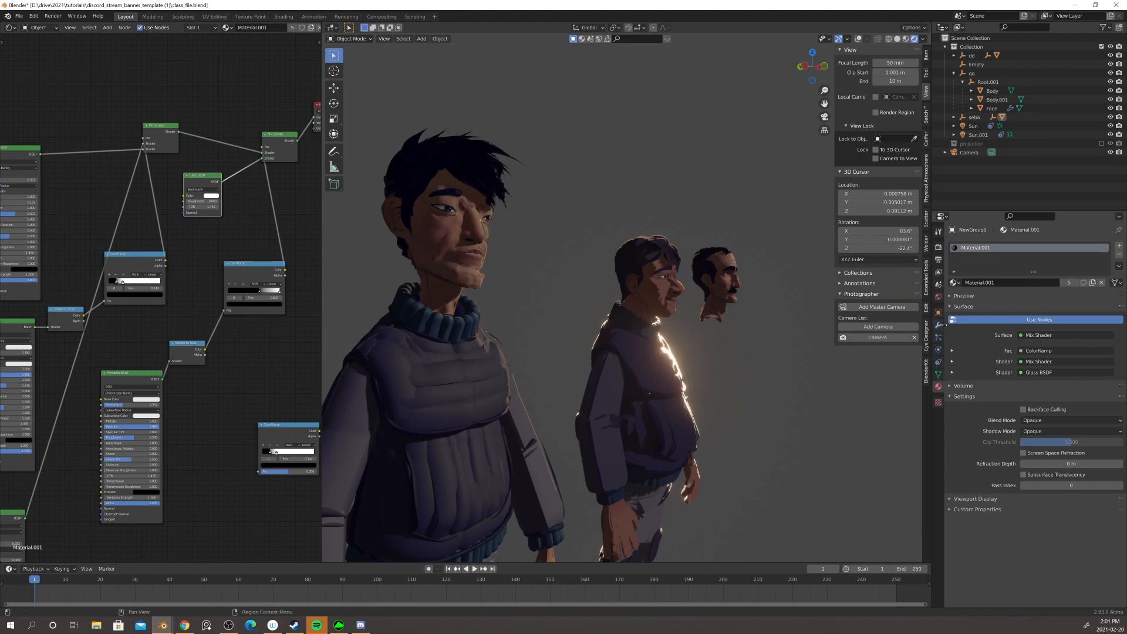
left_click(938, 297)
left_click(954, 337)
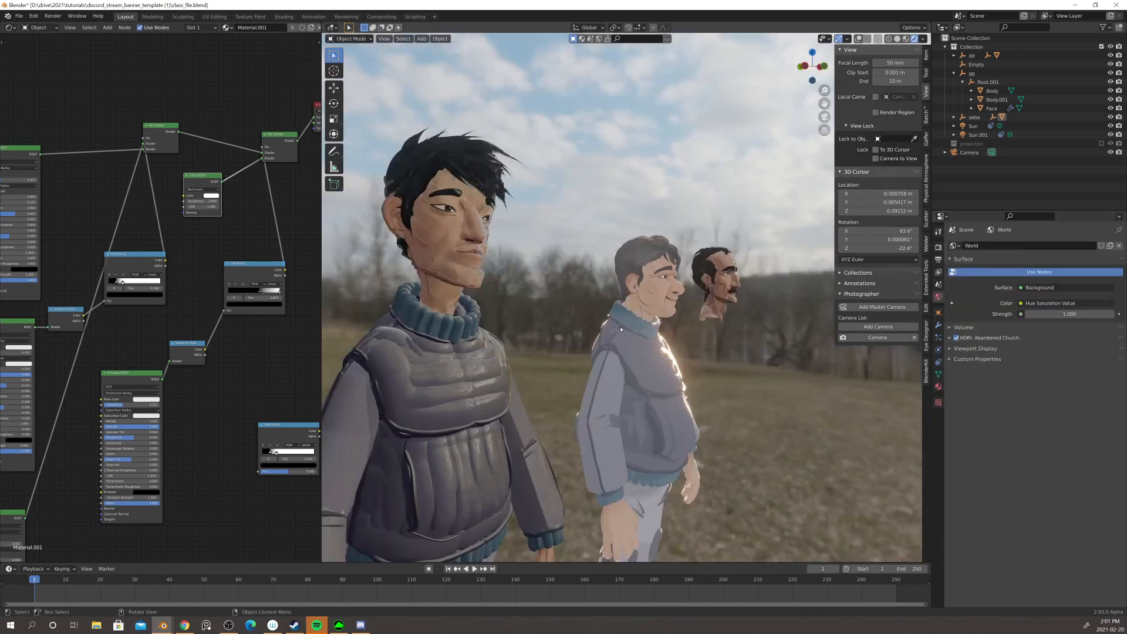
- Examine the glass reflections on the black-haired character's face and jacket from several angles, and turn the HDRI off
middle_click_drag(634, 341, 577, 327)
scroll(528, 286, "up", 8)
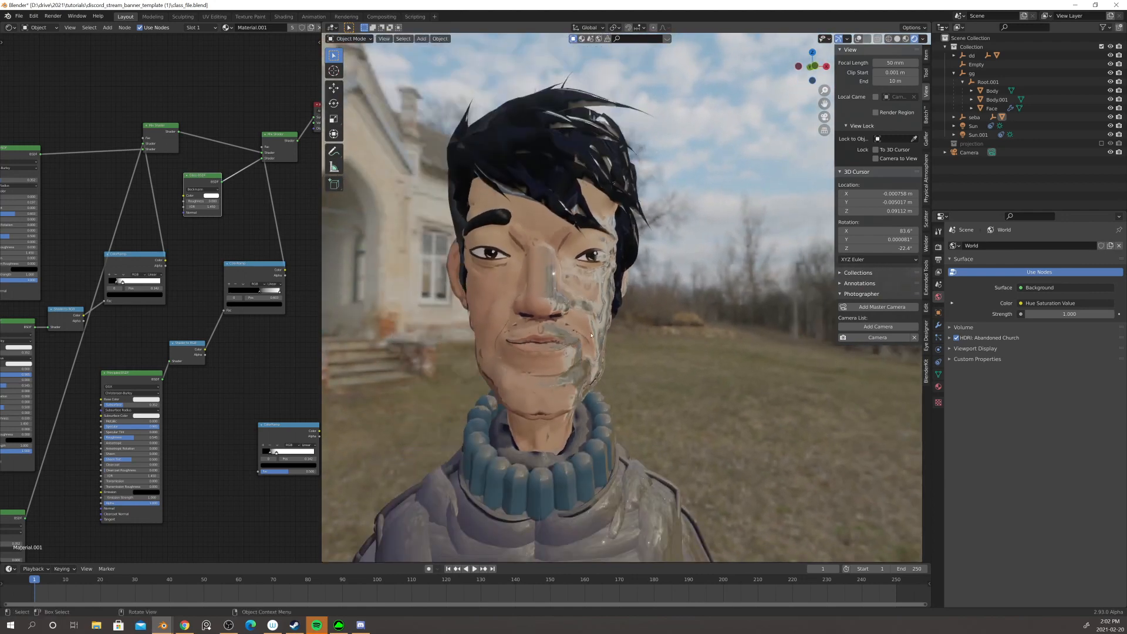
scroll(590, 335, "down", 2)
scroll(628, 344, "down", 2)
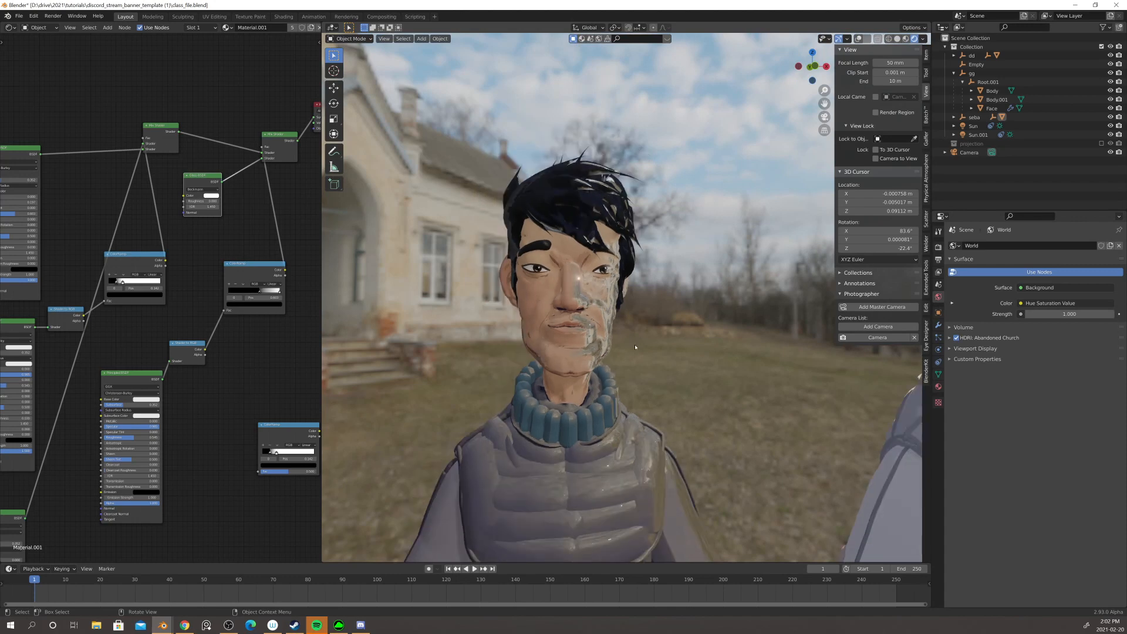
middle_click_drag(635, 347, 664, 356)
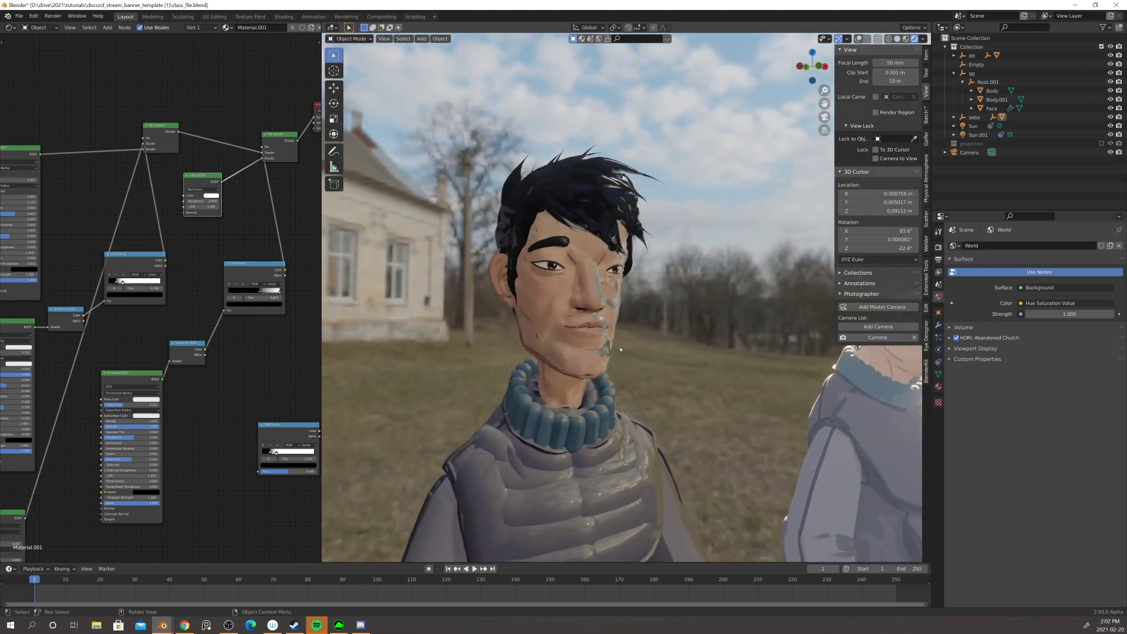
scroll(669, 345, "down", 4)
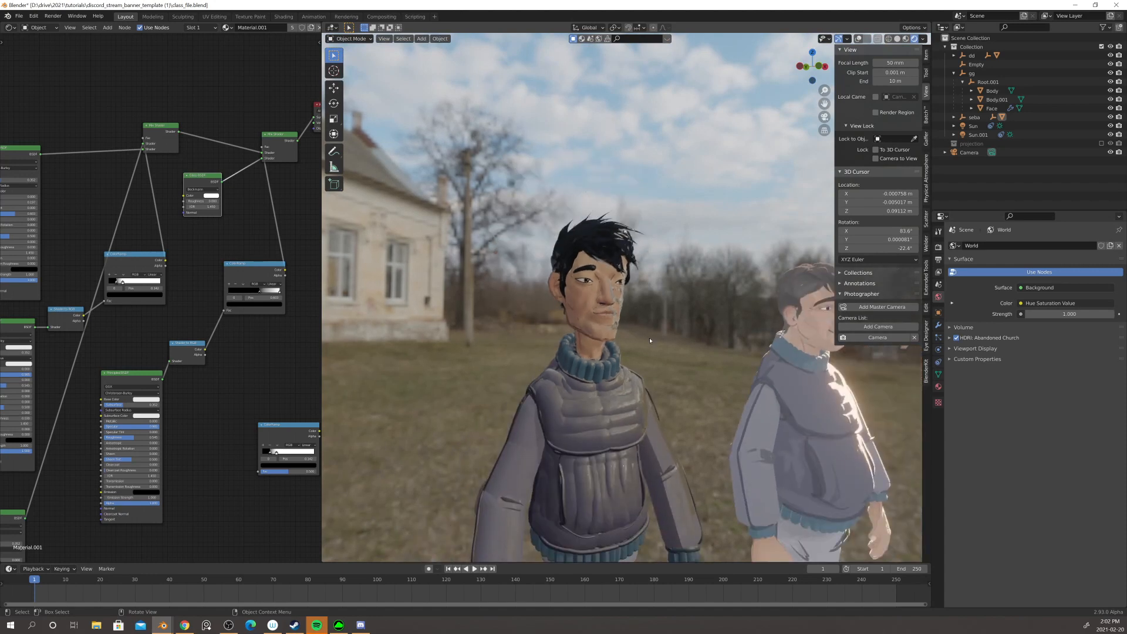
left_click(957, 338)
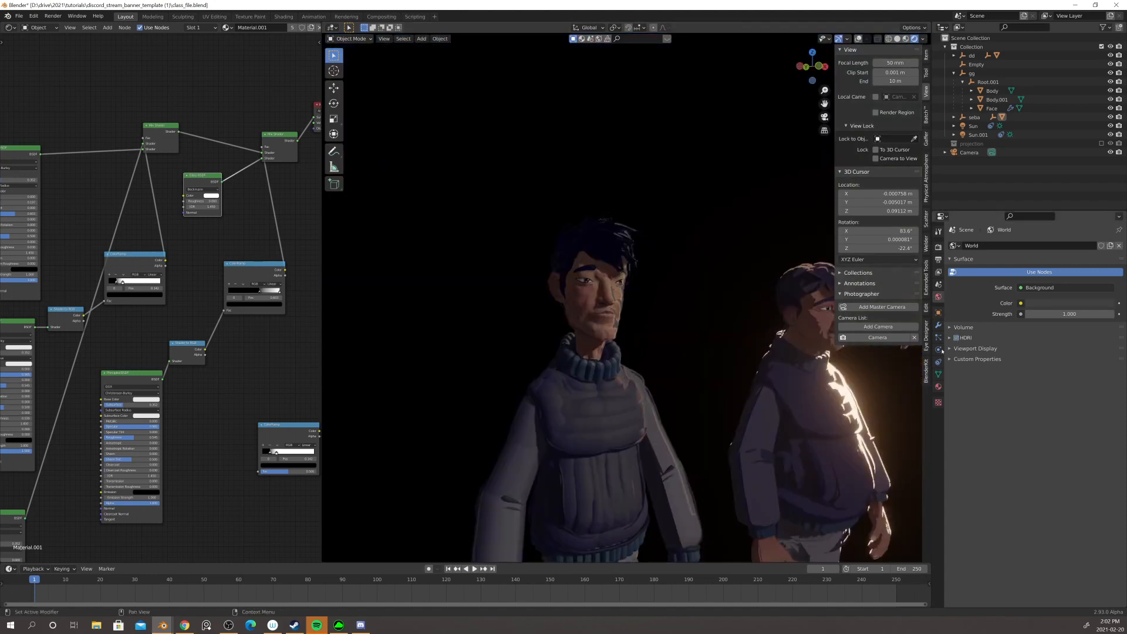
- Connect the lowest Principled BSDF to the final Mix Shader's second Shader input, replacing the Glass BSDF in the black-haired character's material
middle_click_drag(762, 369, 696, 332, "shift")
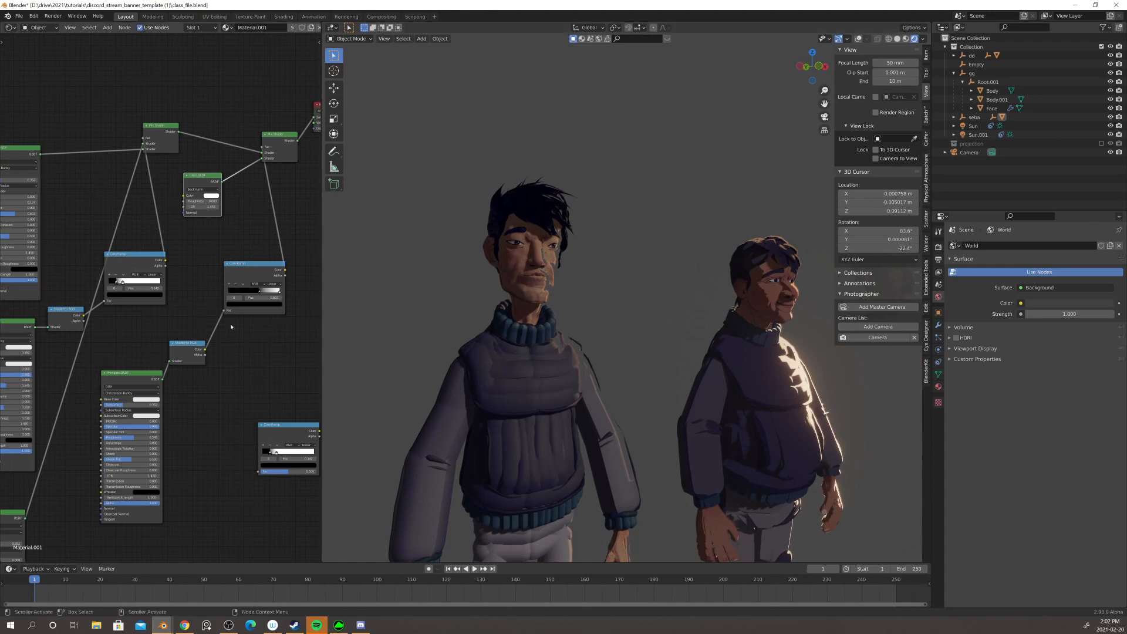
left_click_drag(245, 279, 229, 253)
scroll(277, 392, "down", 3)
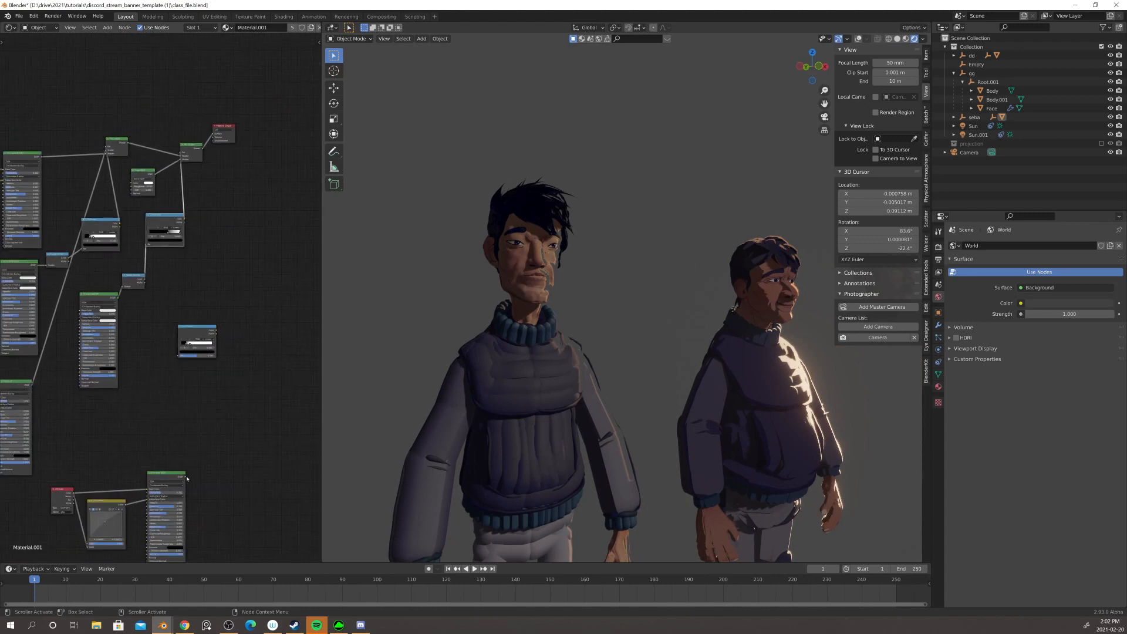
left_click_drag(187, 476, 181, 158)
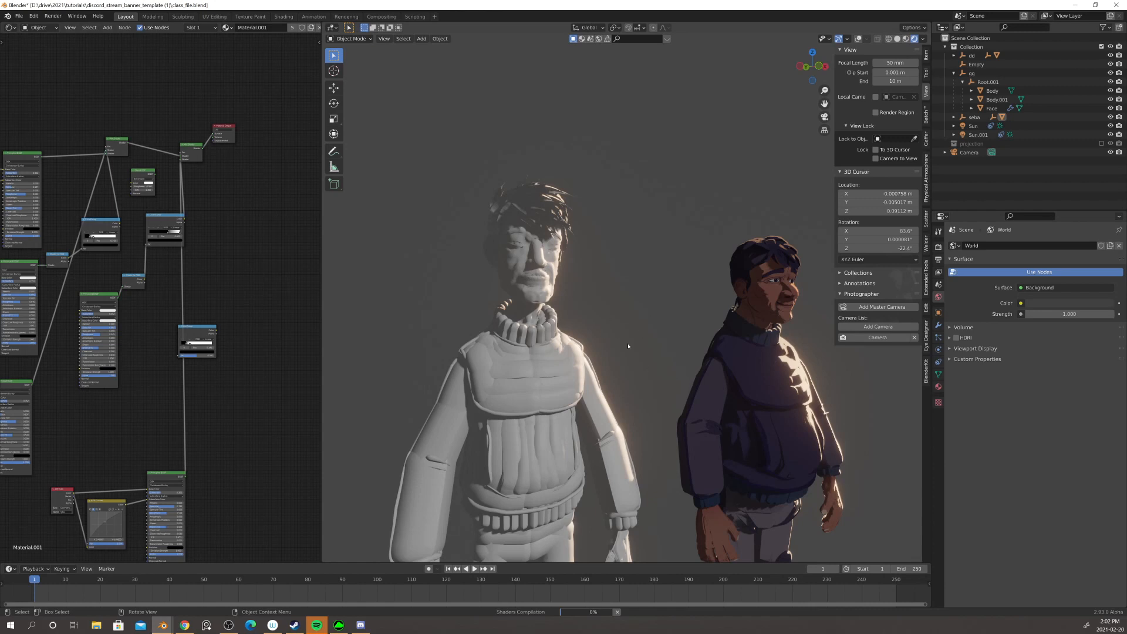
- Select the smiling character in the sweater and re-aim the light direction in its material's Normal node
scroll(642, 351, "down", 1)
middle_click_drag(679, 355, 539, 353)
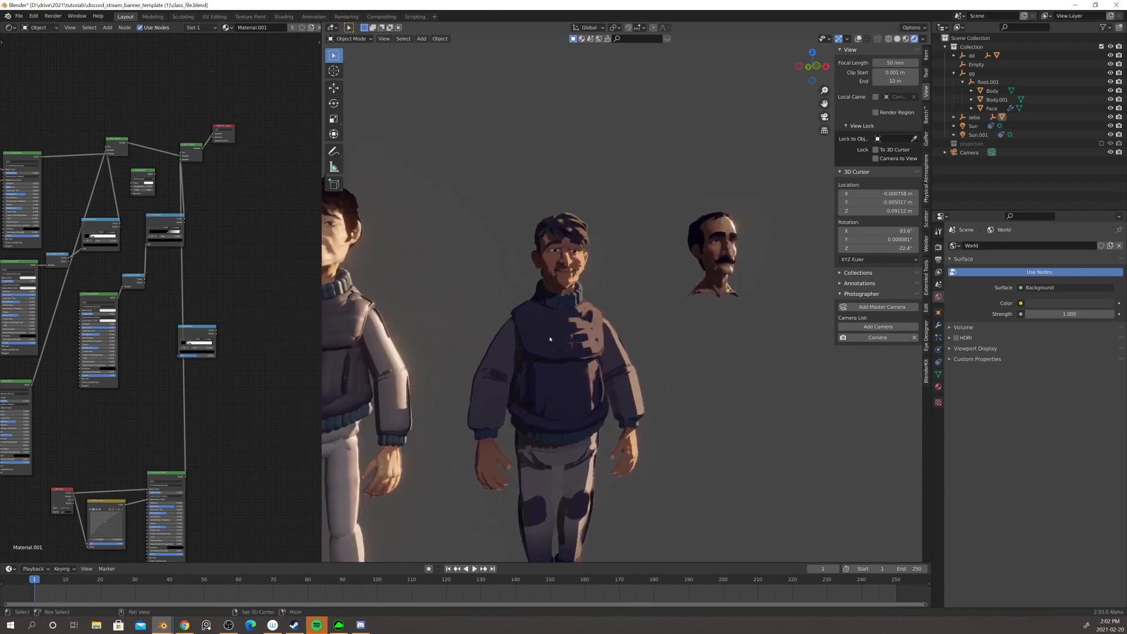
scroll(539, 375, "up", 3)
left_click(539, 375)
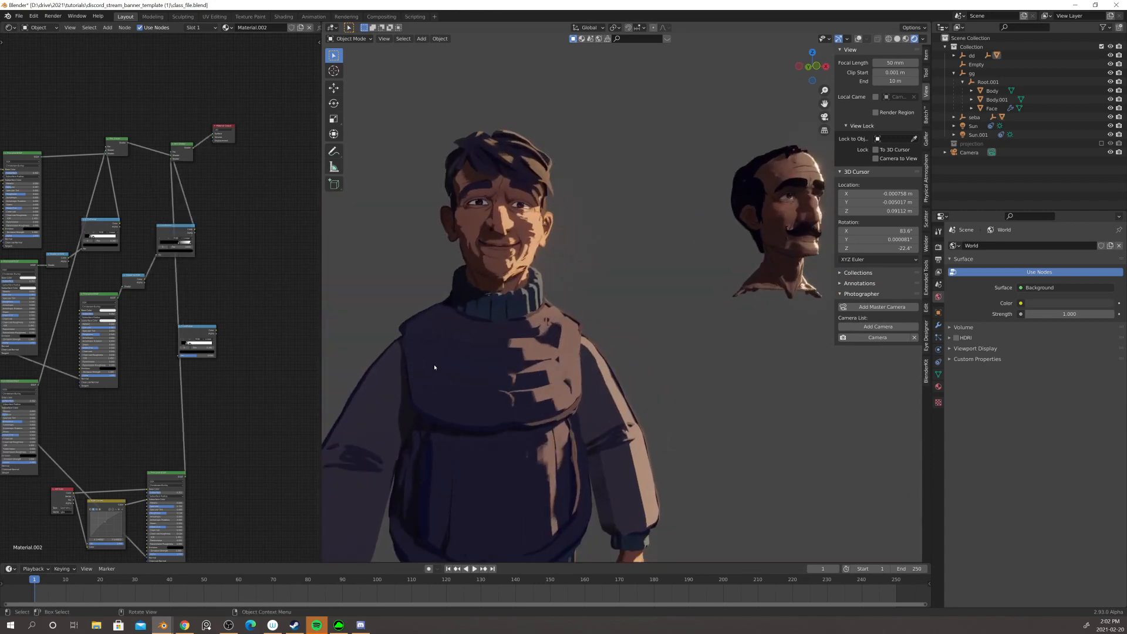
middle_click_drag(196, 425, 247, 368)
scroll(252, 388, "down", 1)
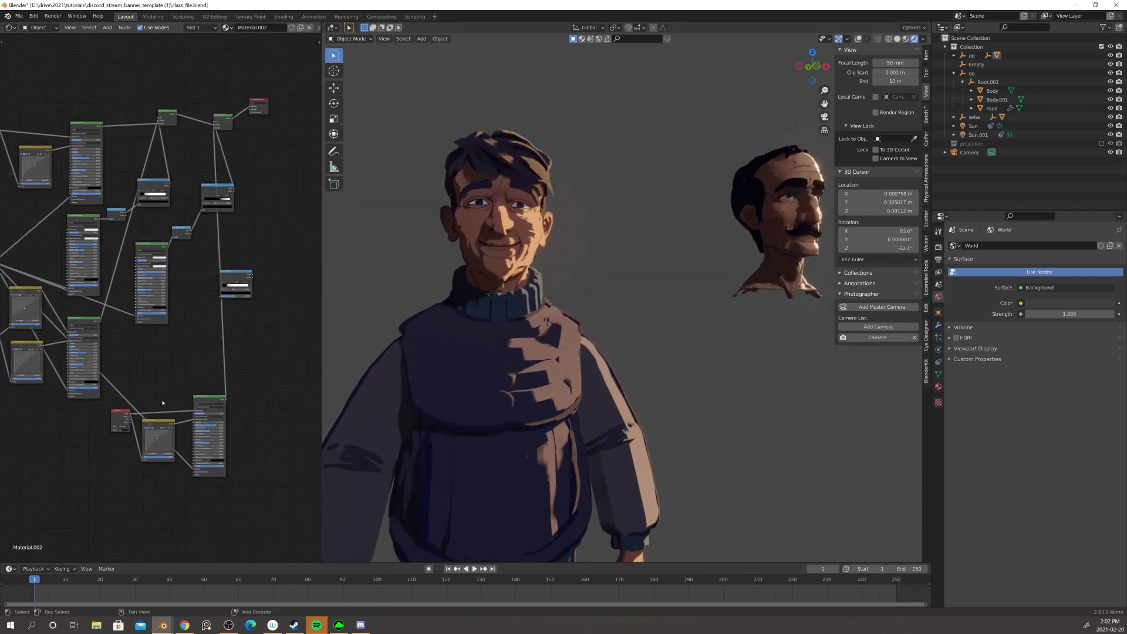
middle_click_drag(258, 410, 329, 364)
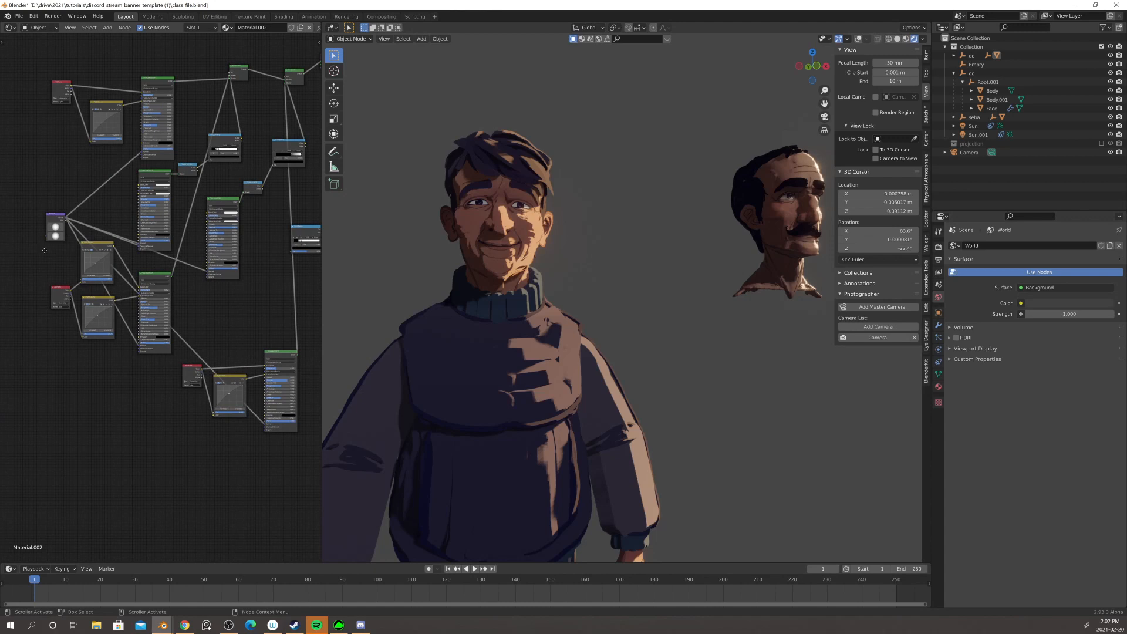
middle_click_drag(44, 251, 63, 283)
mouse_move(74, 258)
left_mouse_down()
mouse_move(67, 263)
mouse_move(84, 265)
left_mouse_up()
- Give the smiling character a Subdivision Surface modifier at level 2
middle_click_drag(528, 329, 556, 304)
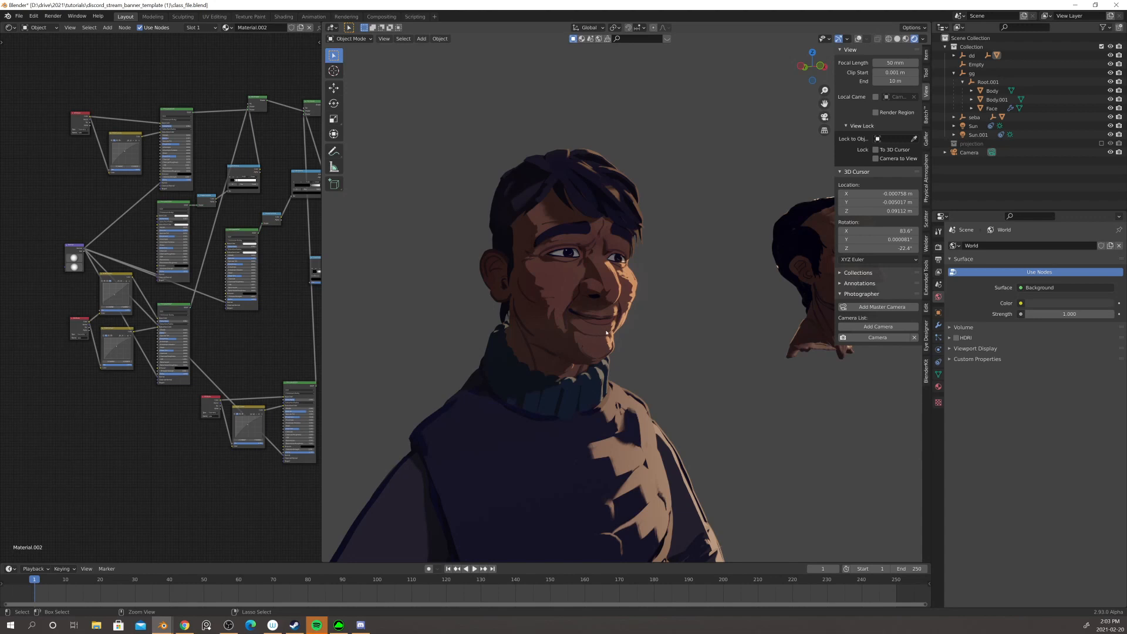
key("ctrl+1")
key("ctrl+2")
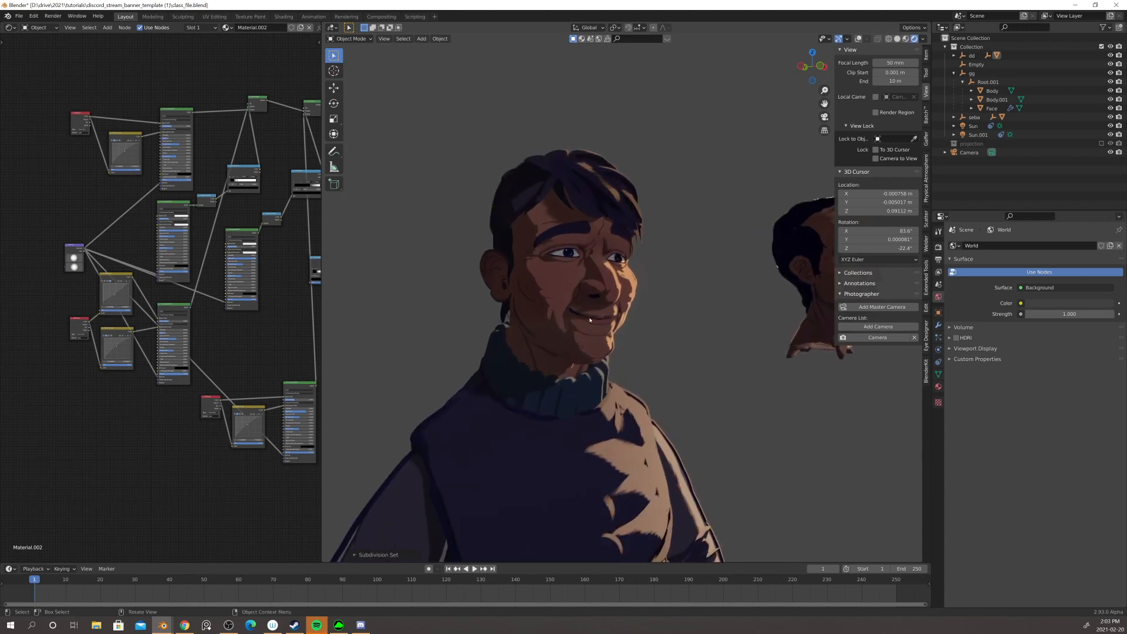
- Tilt the Normal node's direction sphere downward to change the shading on the smiling character
mouse_move(477, 319)
middle_mouse_down()
mouse_move(423, 311)
mouse_move(493, 317)
middle_mouse_up()
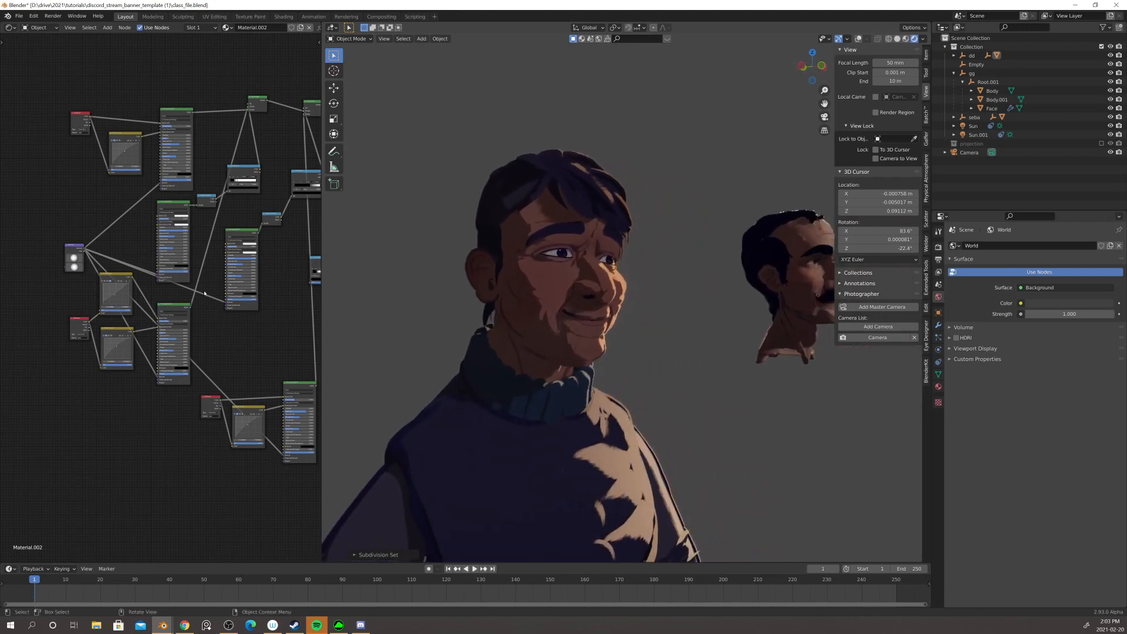
scroll(128, 241, "up", 3)
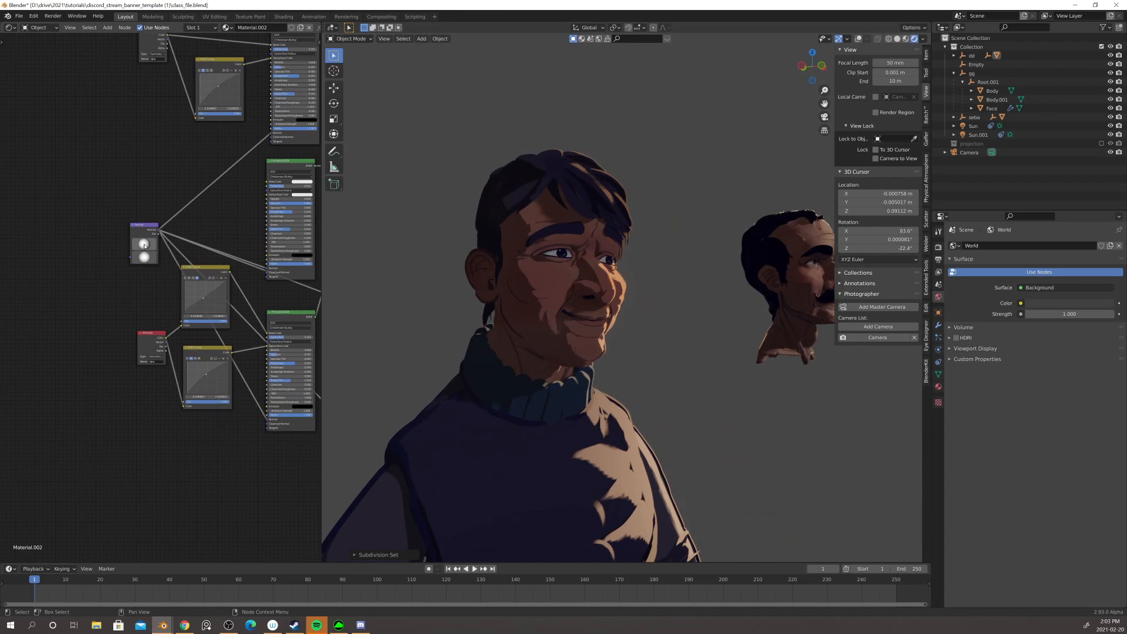
mouse_move(144, 245)
left_mouse_down()
mouse_move(152, 252)
mouse_move(133, 255)
mouse_move(144, 259)
left_mouse_up()
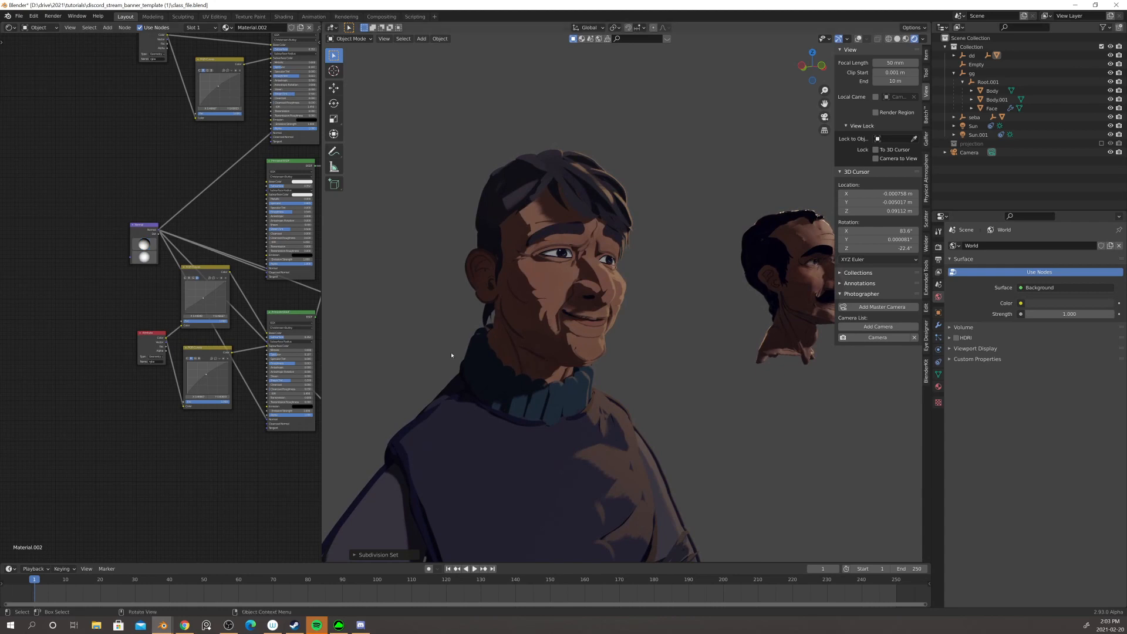
- Move the lowest Principled BSDF up beside the other shader nodes and bring its RGB Curves node closer
middle_click_drag(277, 318, 155, 291)
middle_click_drag(220, 310, 136, 277)
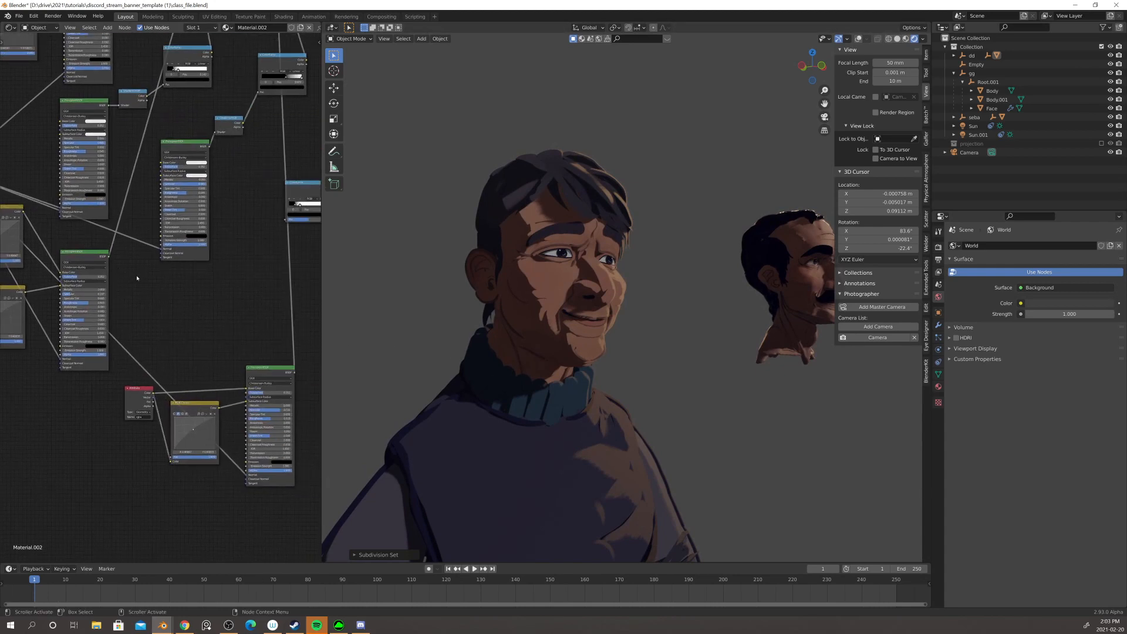
middle_click_drag(283, 292, 181, 352)
middle_click_drag(221, 213, 194, 332)
mouse_move(217, 262)
middle_mouse_down()
mouse_move(247, 239)
mouse_move(239, 214)
middle_mouse_up()
middle_click_drag(194, 329, 216, 259)
middle_click_drag(190, 463, 228, 375)
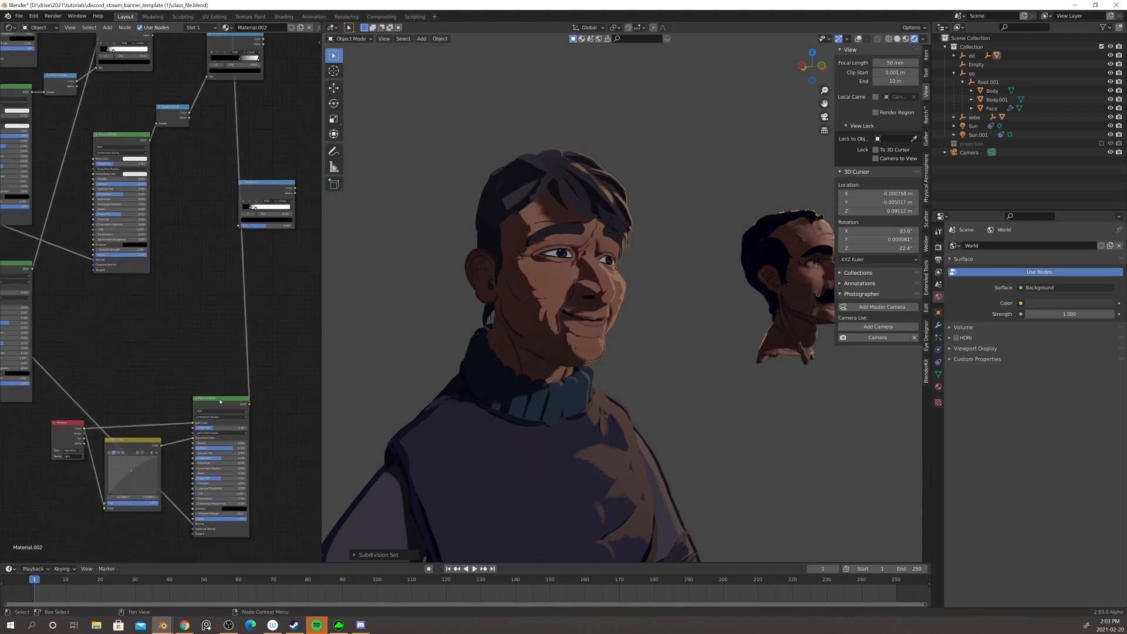
left_click_drag(220, 402, 207, 278)
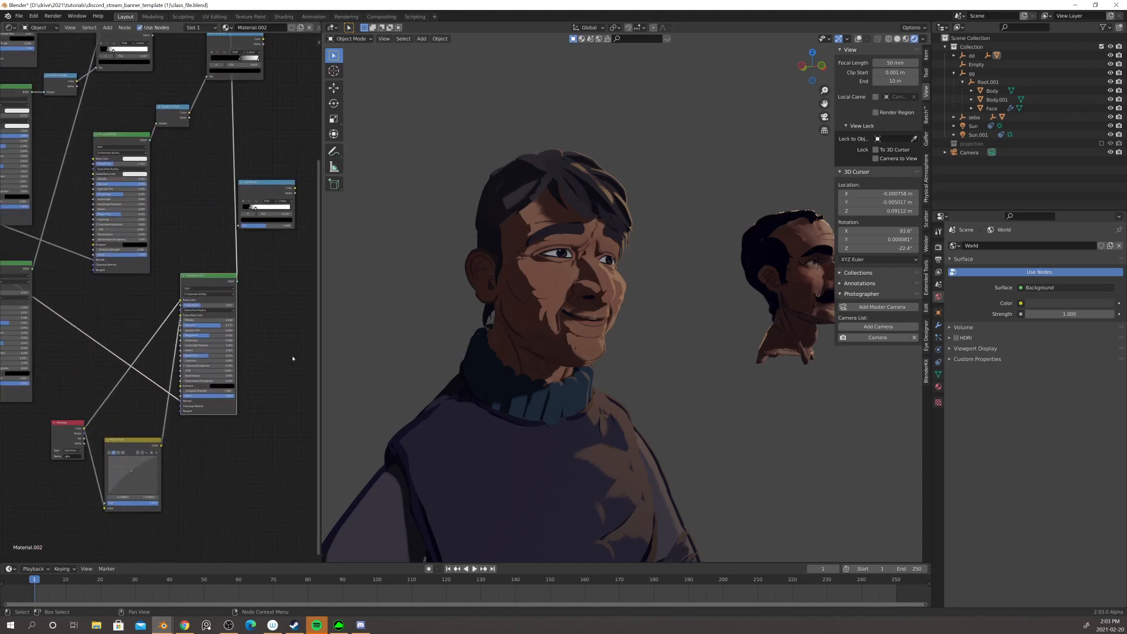
left_click_drag(132, 439, 134, 426)
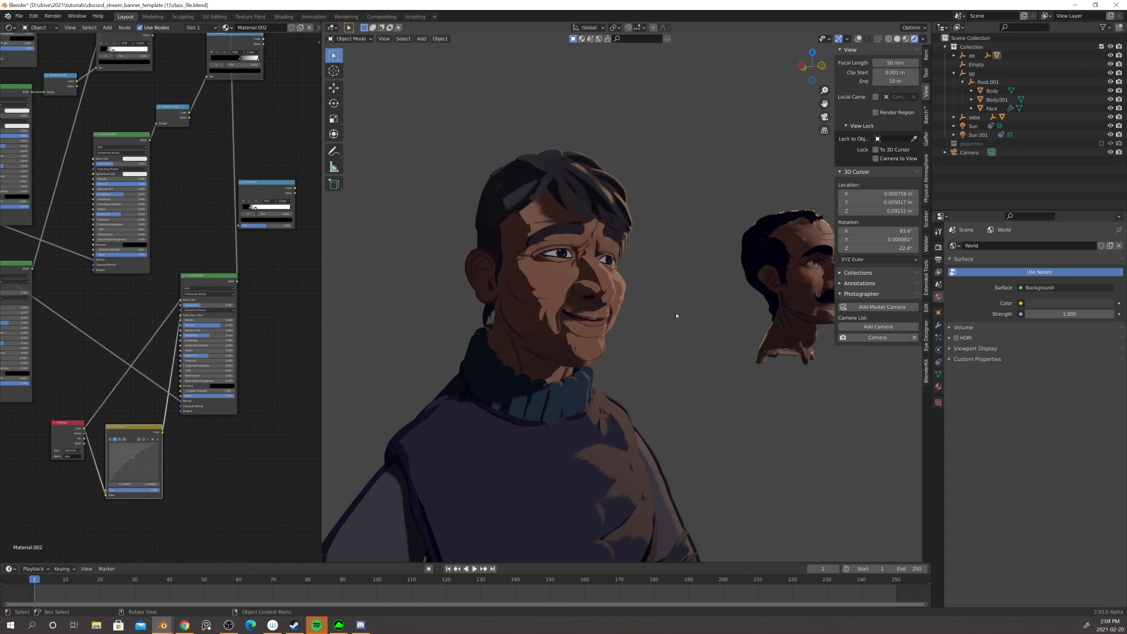
- Check the smiling character's face from several angles, and spread the Attribute and RGB Curves nodes apart below the Principled BSDF
scroll(676, 315, "down", 4)
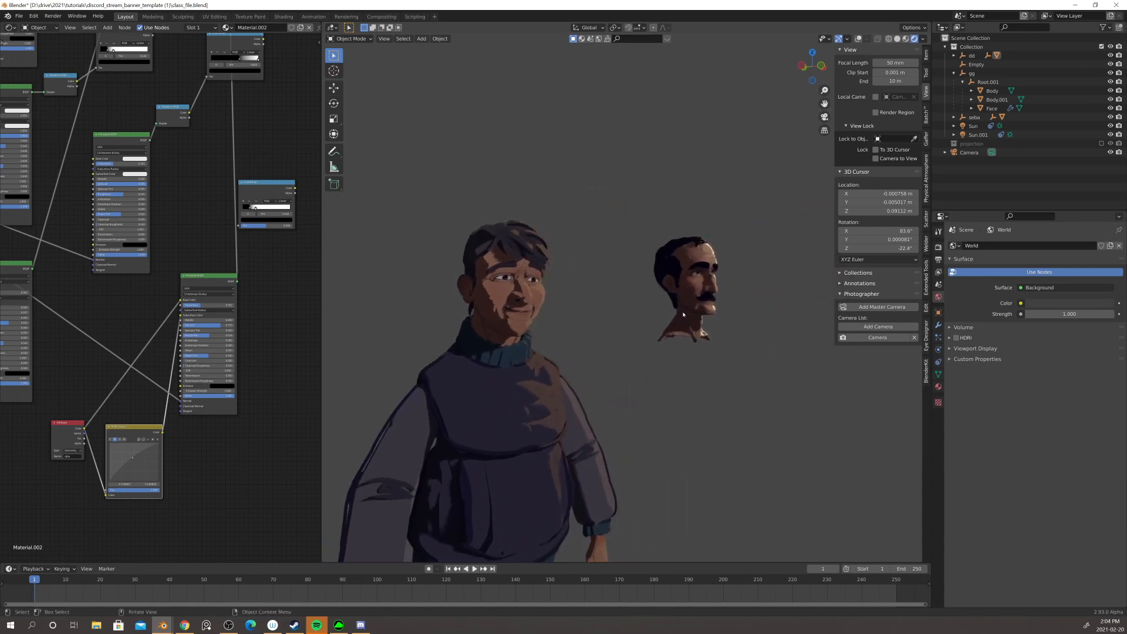
middle_click_drag(682, 313, 751, 265)
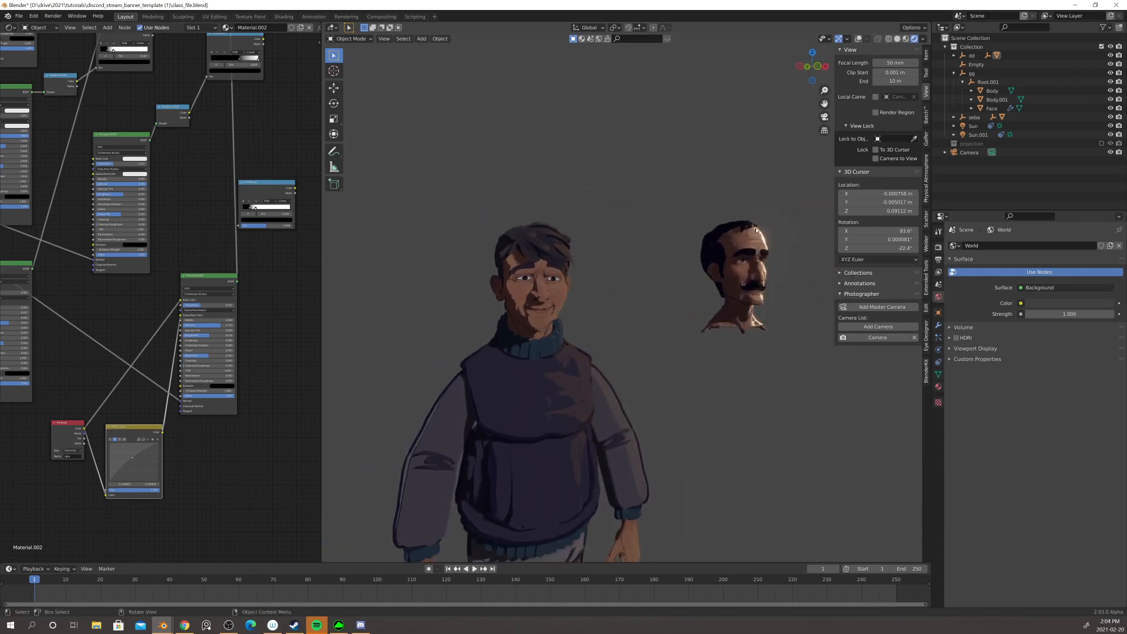
scroll(546, 294, "up", 3)
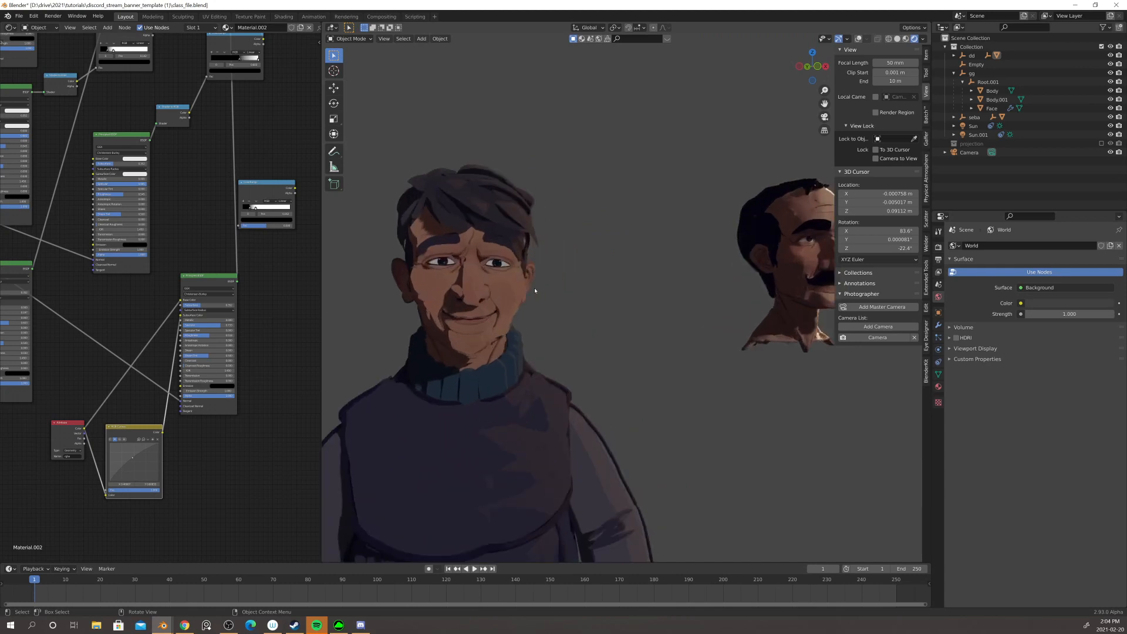
middle_click_drag(595, 298, 551, 283)
middle_click_drag(477, 299, 513, 308)
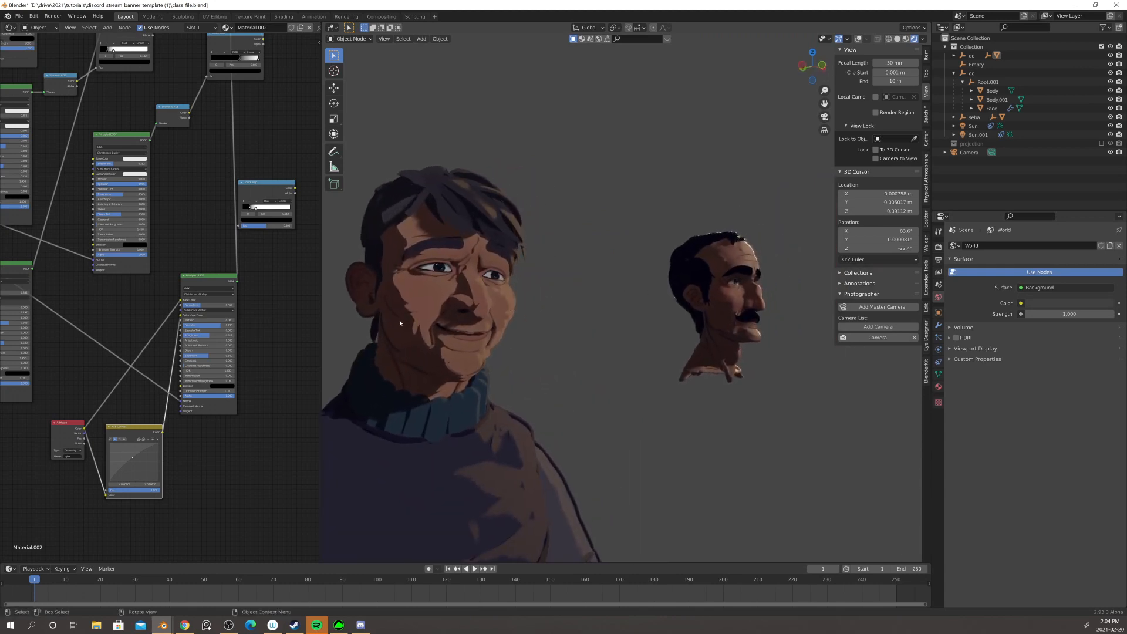
mouse_move(131, 436)
left_mouse_down()
mouse_move(110, 371)
mouse_move(120, 406)
mouse_move(142, 422)
left_mouse_up()
left_click_drag(70, 427, 56, 415)
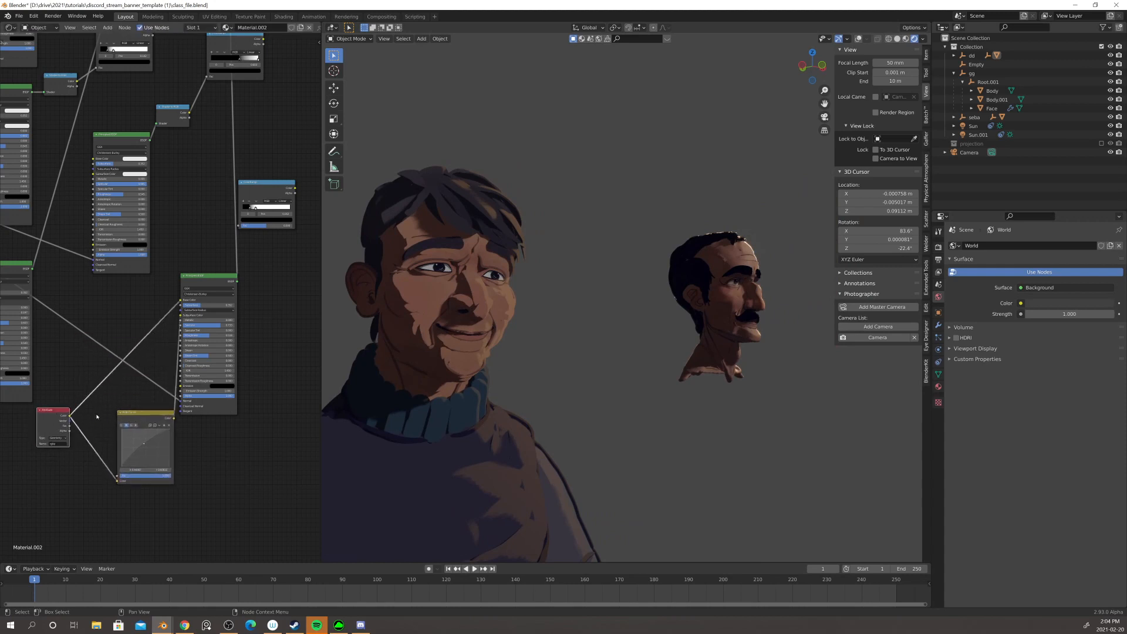
key("shift+d")
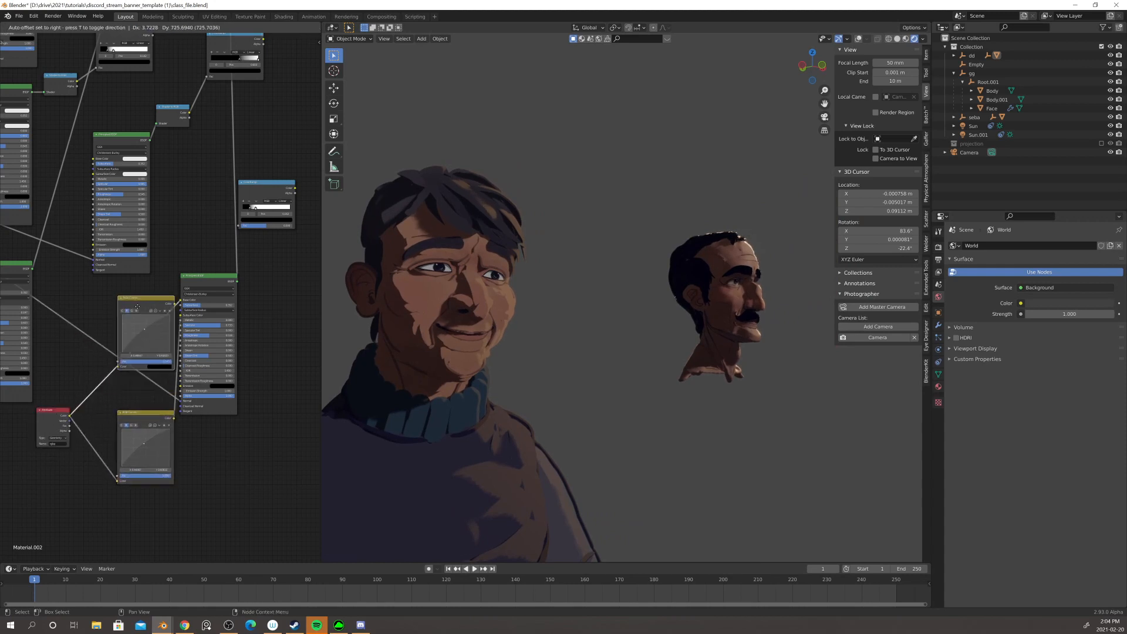
left_click(135, 306)
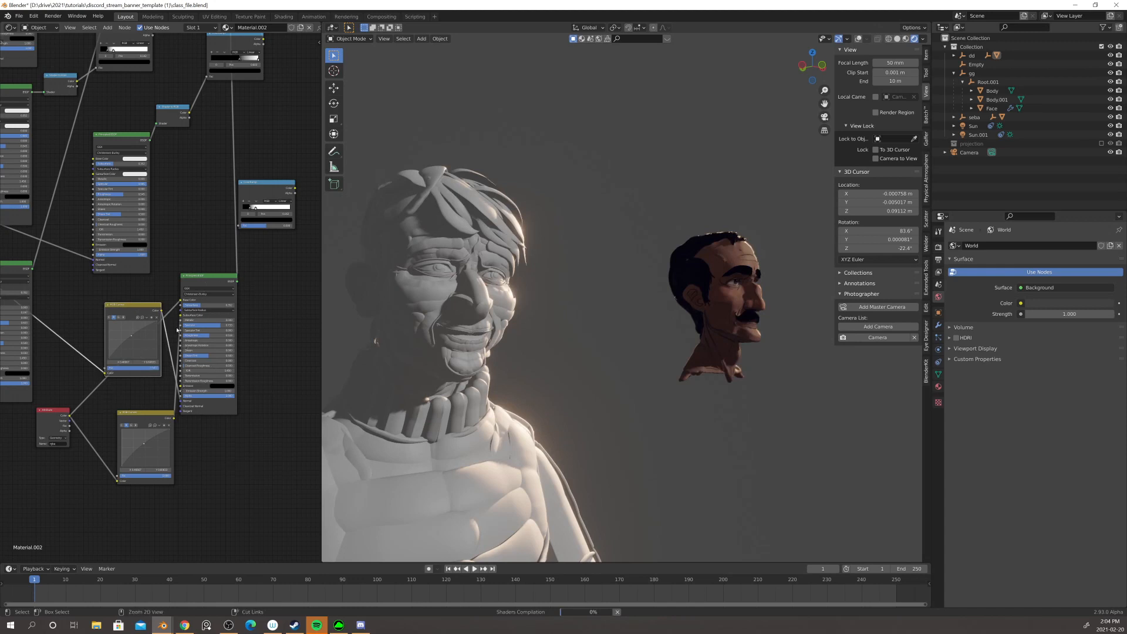
key("ctrl+z")
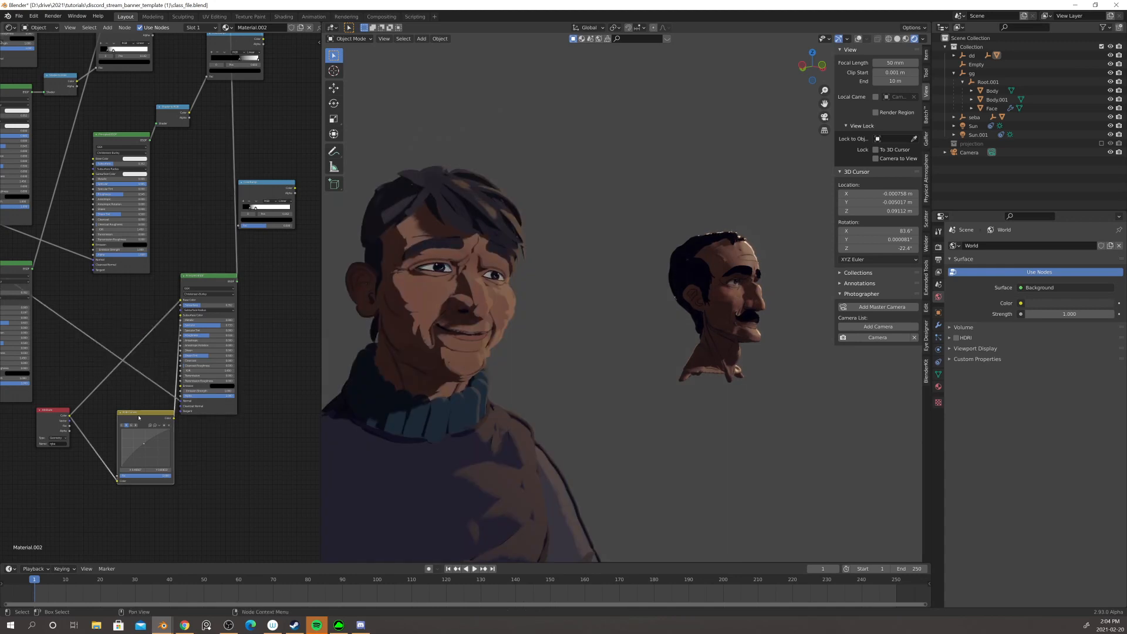
- Duplicate the RGB Curves node onto the link from Attribute to the Principled BSDF's Base Color and raise its curve's middle point
key("shift+d")
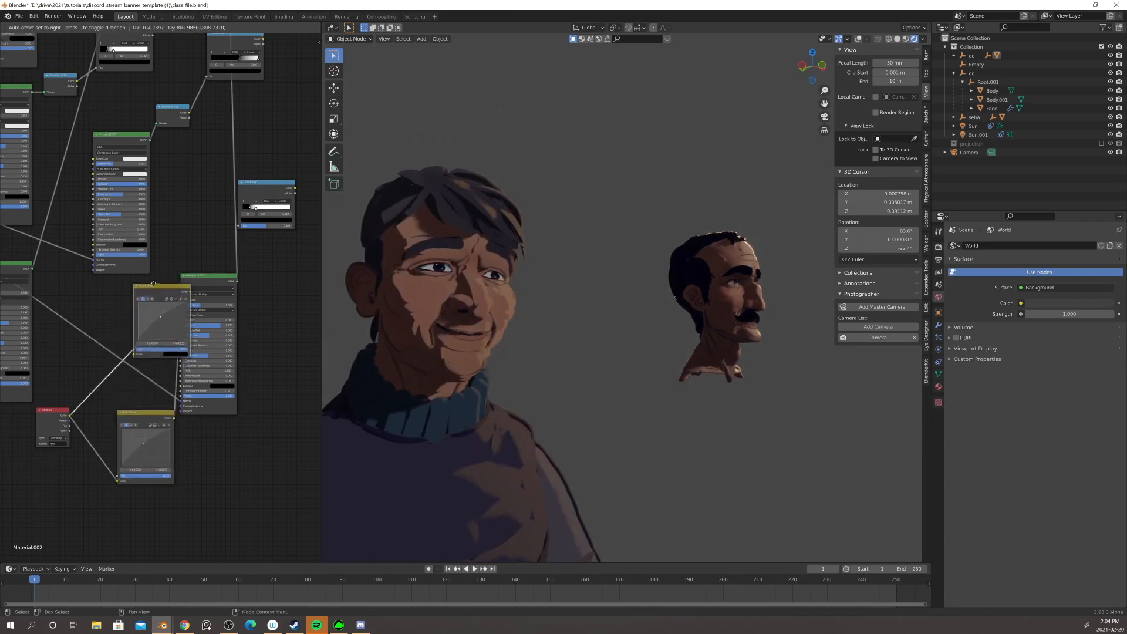
left_click(154, 285)
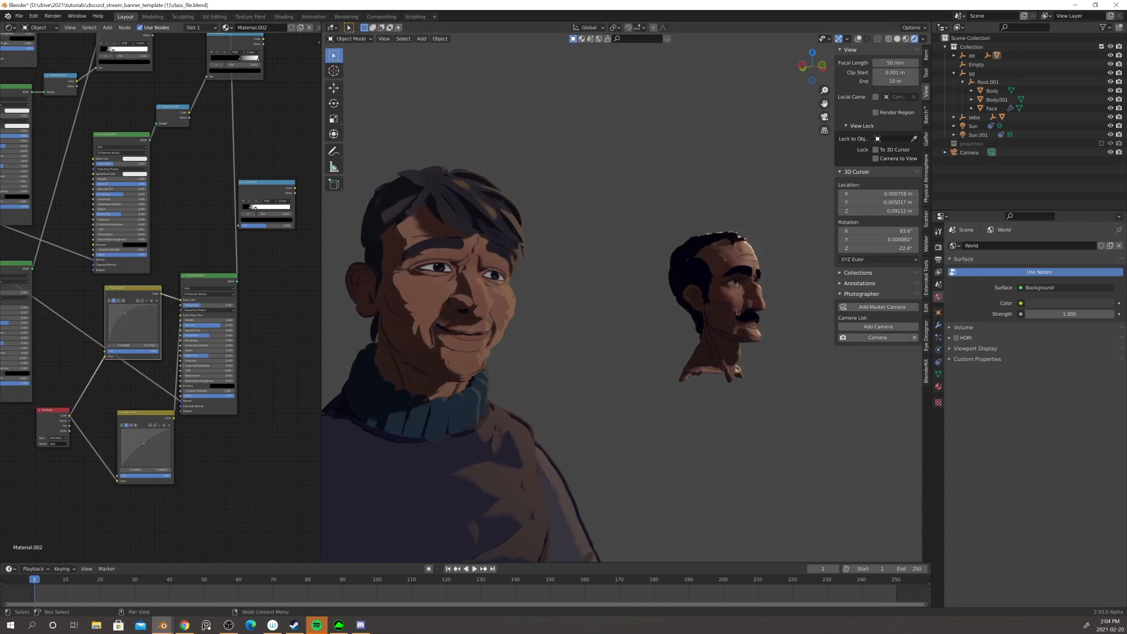
left_click_drag(124, 312, 140, 327)
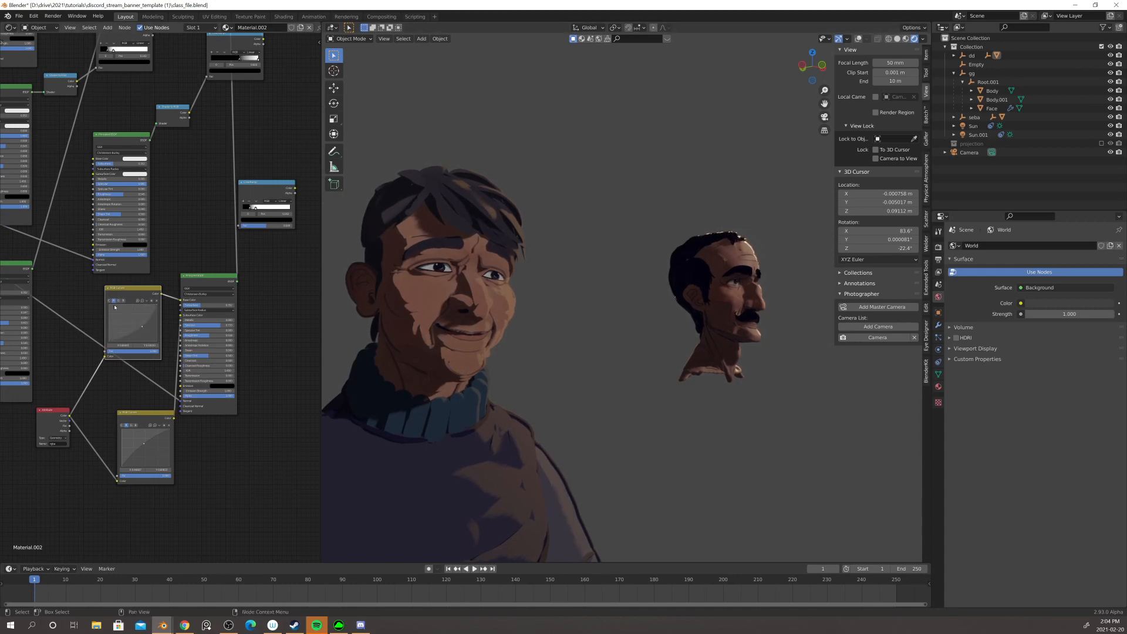
left_click_drag(135, 331, 123, 311)
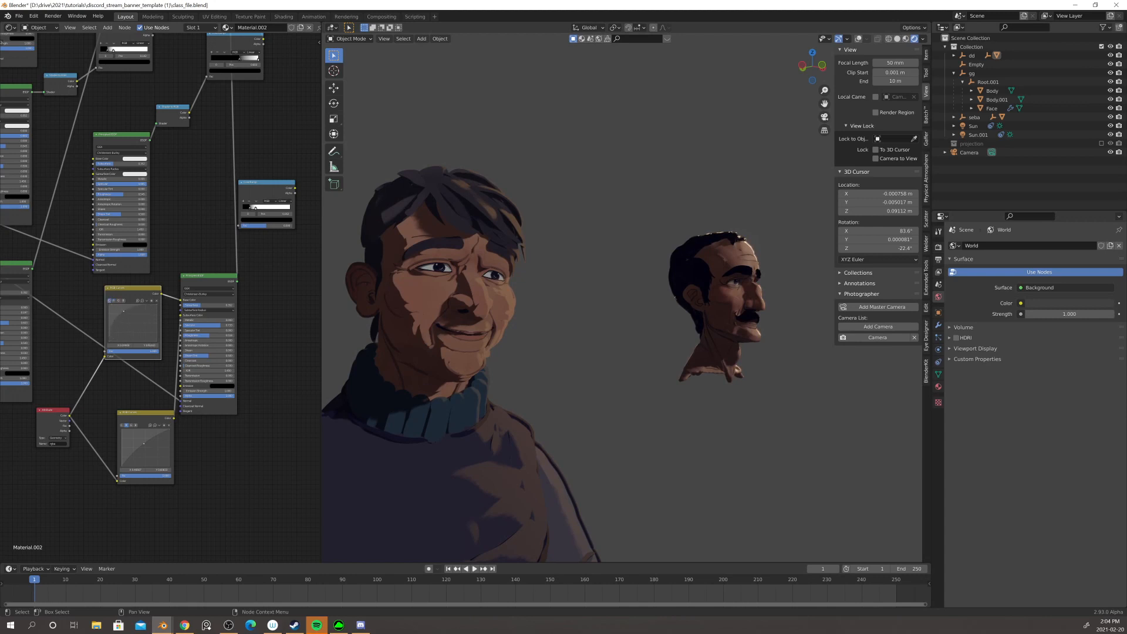
- Nudge the lowest Principled BSDF aside and move the final Mix Shader clear of the ColorRamp that feeds its Fac
left_click(209, 289)
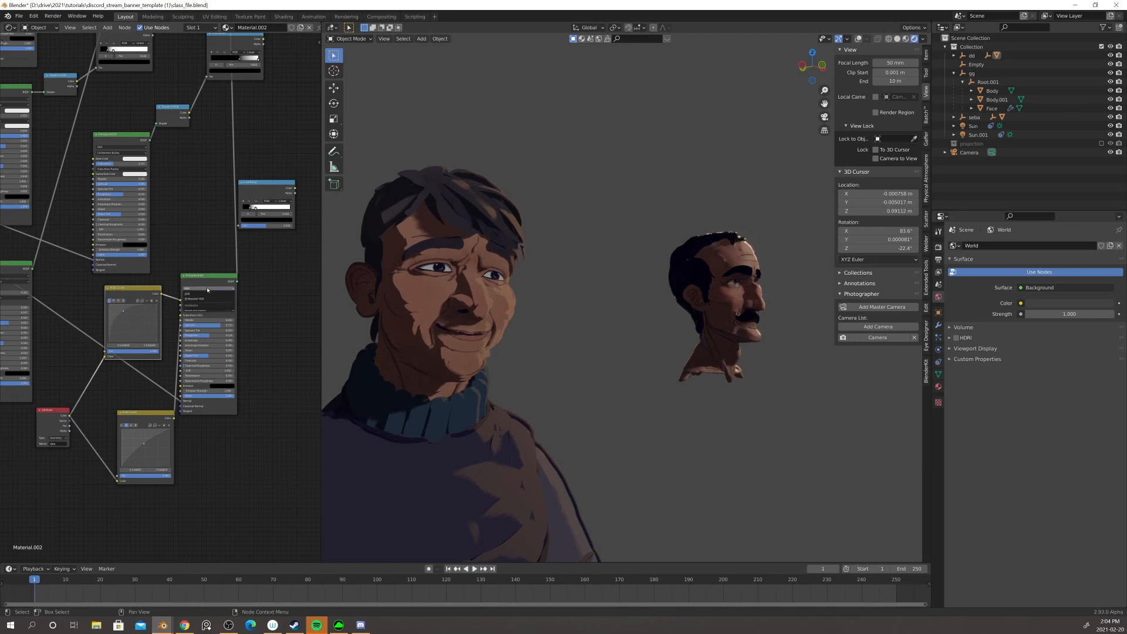
left_click_drag(218, 277, 222, 276)
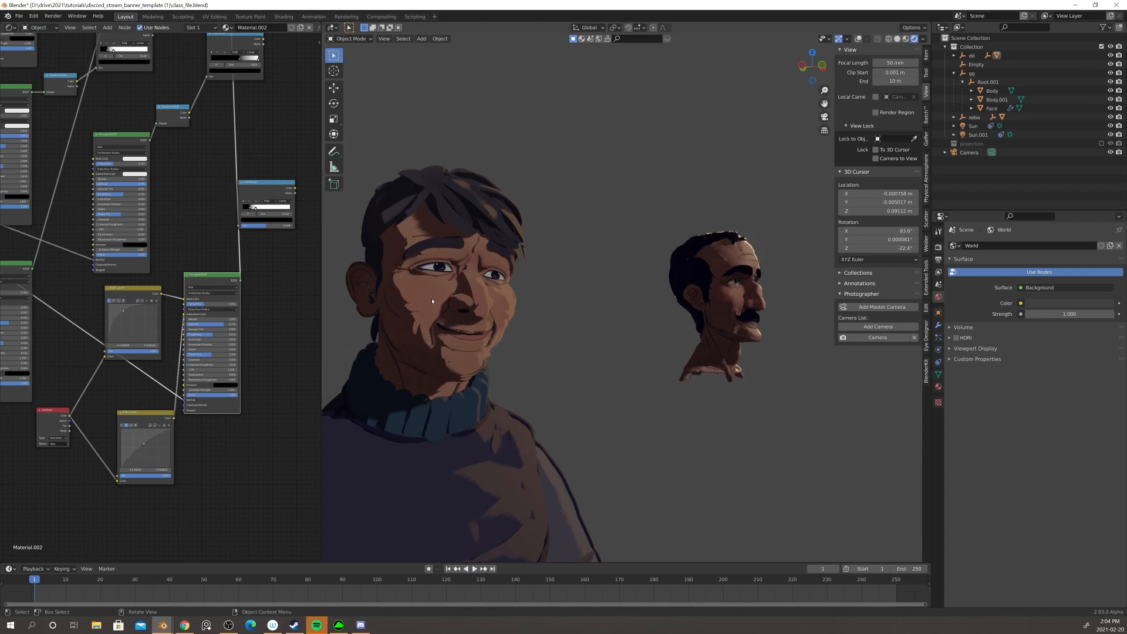
scroll(443, 307, "down", 1)
scroll(443, 307, "down", 2)
mouse_move(443, 307)
middle_mouse_down()
mouse_move(482, 302)
mouse_move(437, 302)
middle_mouse_up()
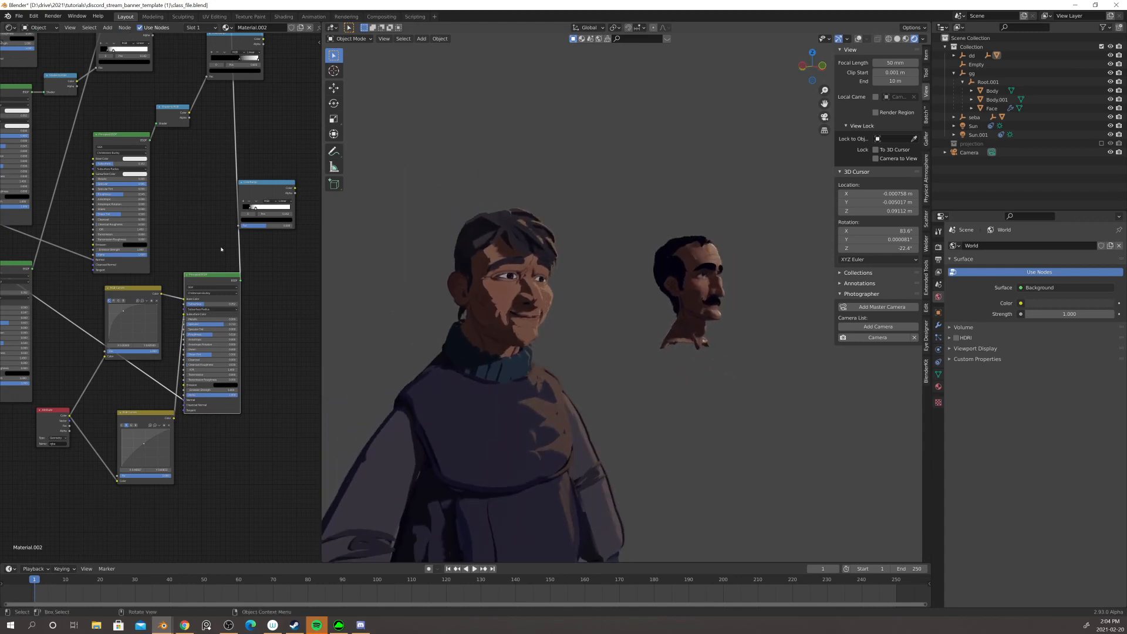
middle_click_drag(255, 90, 232, 203)
scroll(233, 176, "down", 1)
middle_click_drag(233, 141, 208, 195)
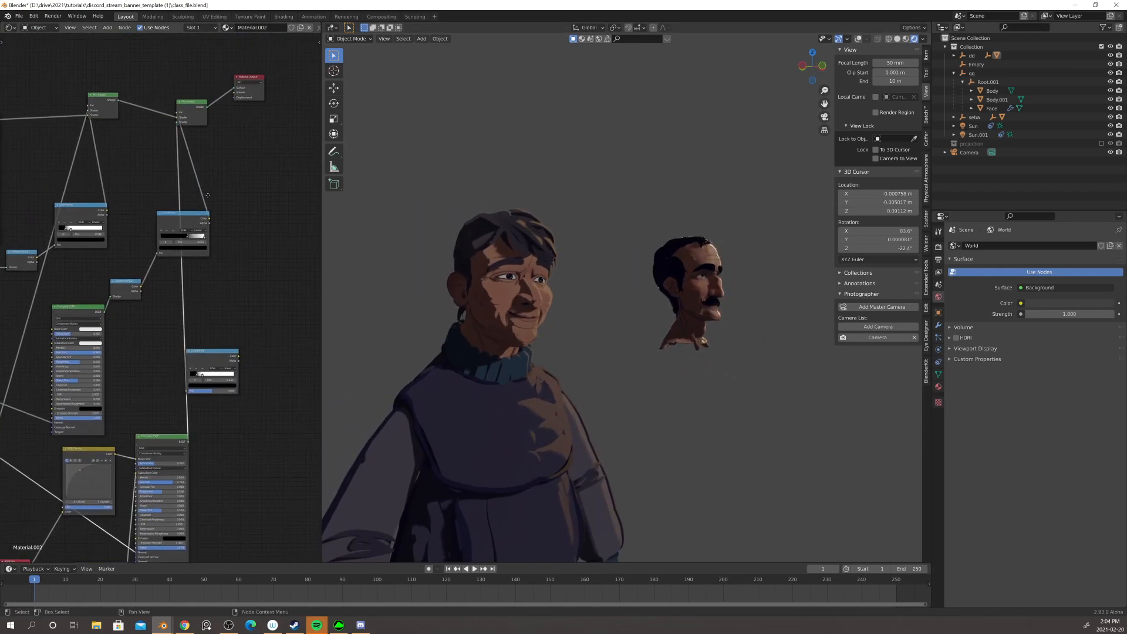
left_click_drag(206, 127, 281, 186)
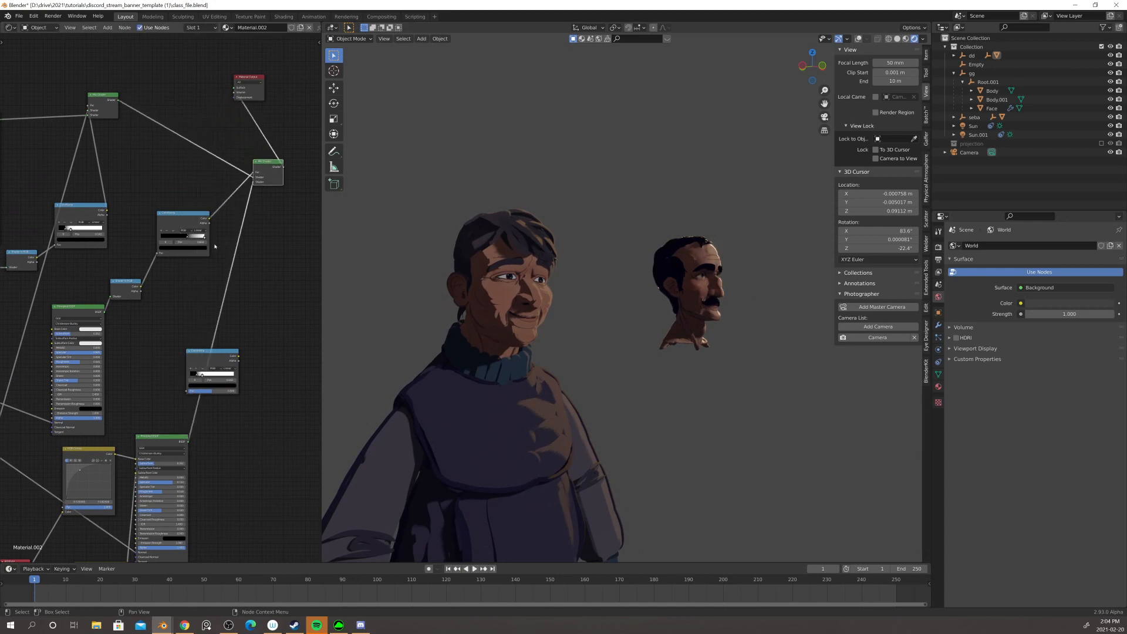
- Shift the dark stop of the final Mix Shader's ColorRamp toward the white stop, and preview the lowest Principled BSDF through the Material Output
scroll(212, 249, "up", 1)
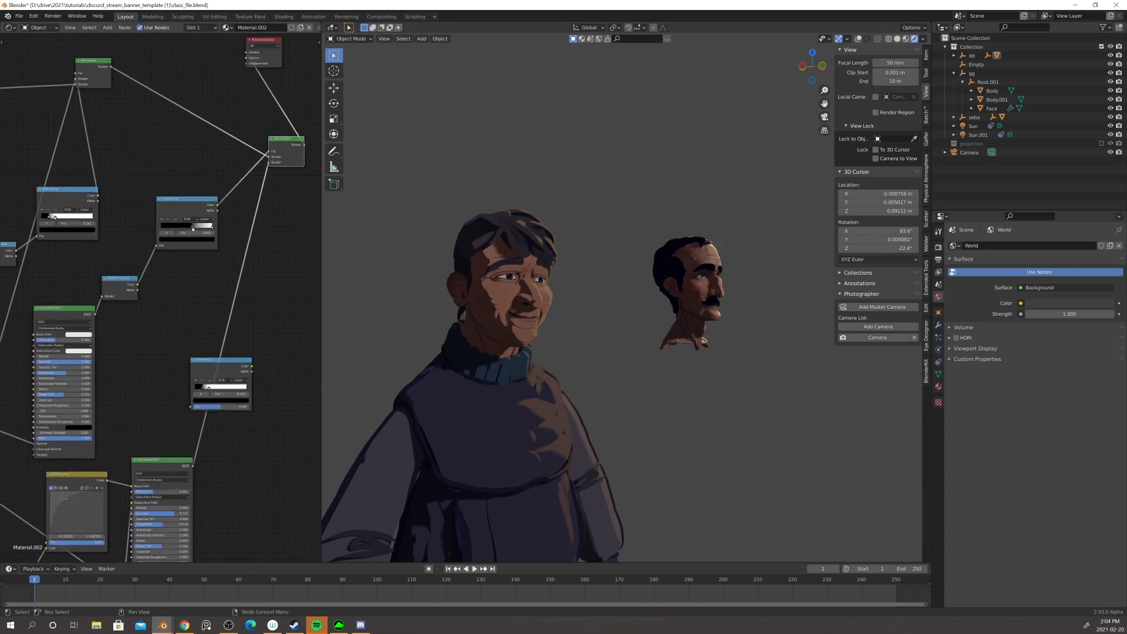
left_click_drag(193, 229, 205, 228)
left_click(210, 229)
left_click(152, 465, "ctrl+shift")
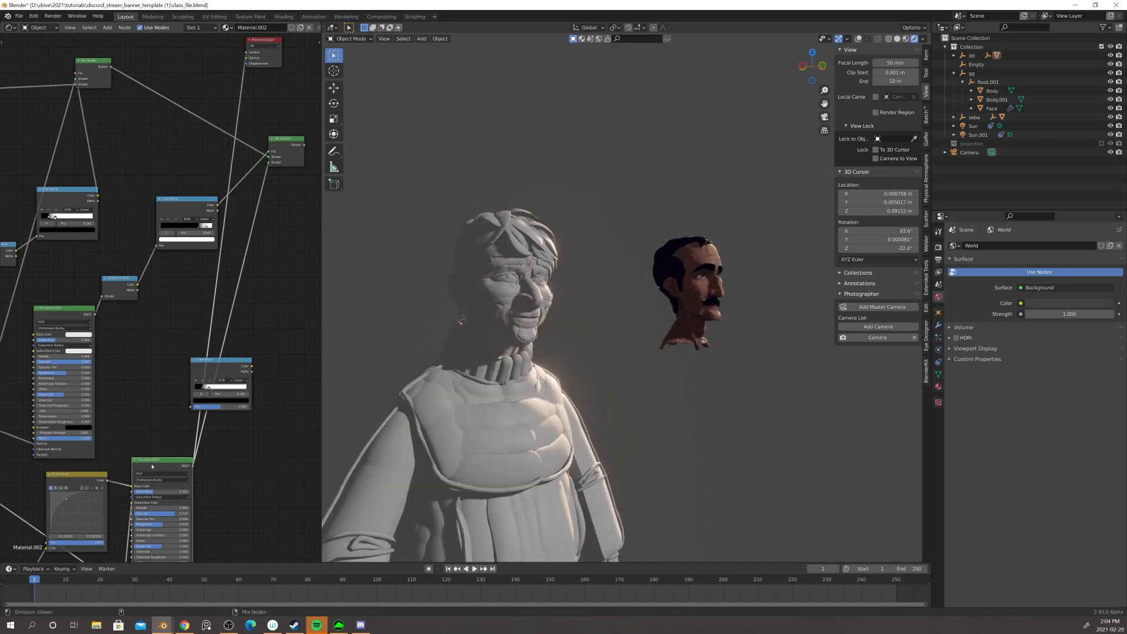
- Try lower settings for the middle point of the combined curve in the upper RGB Curves node feeding the lowest Principled BSDF's Base Color
middle_click_drag(161, 415, 188, 275)
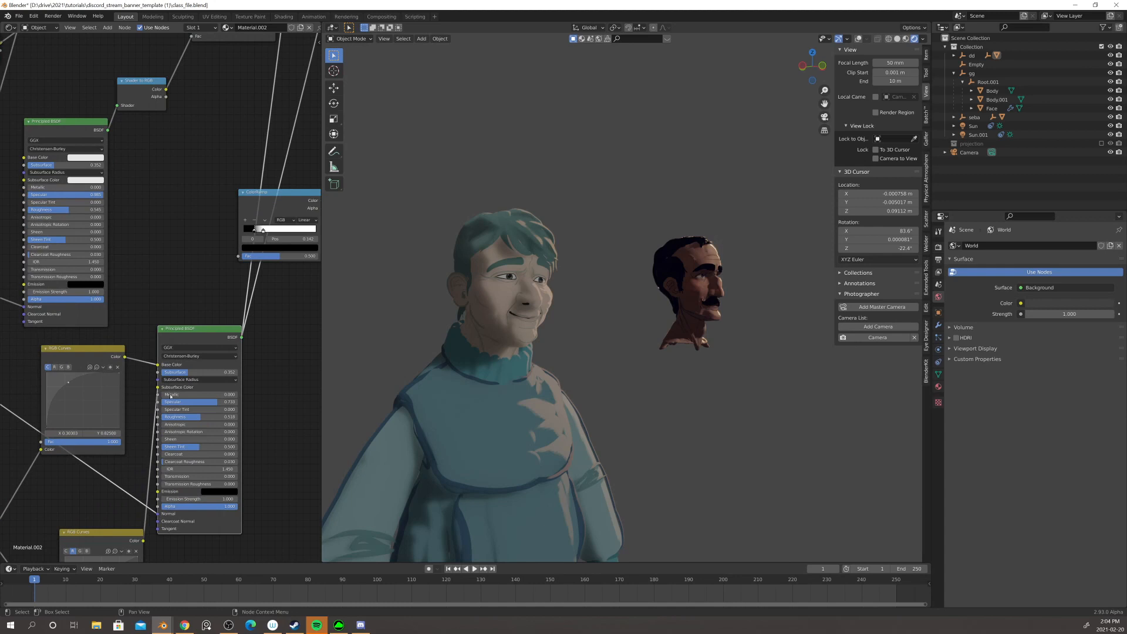
scroll(170, 405, "down", 5, "shift")
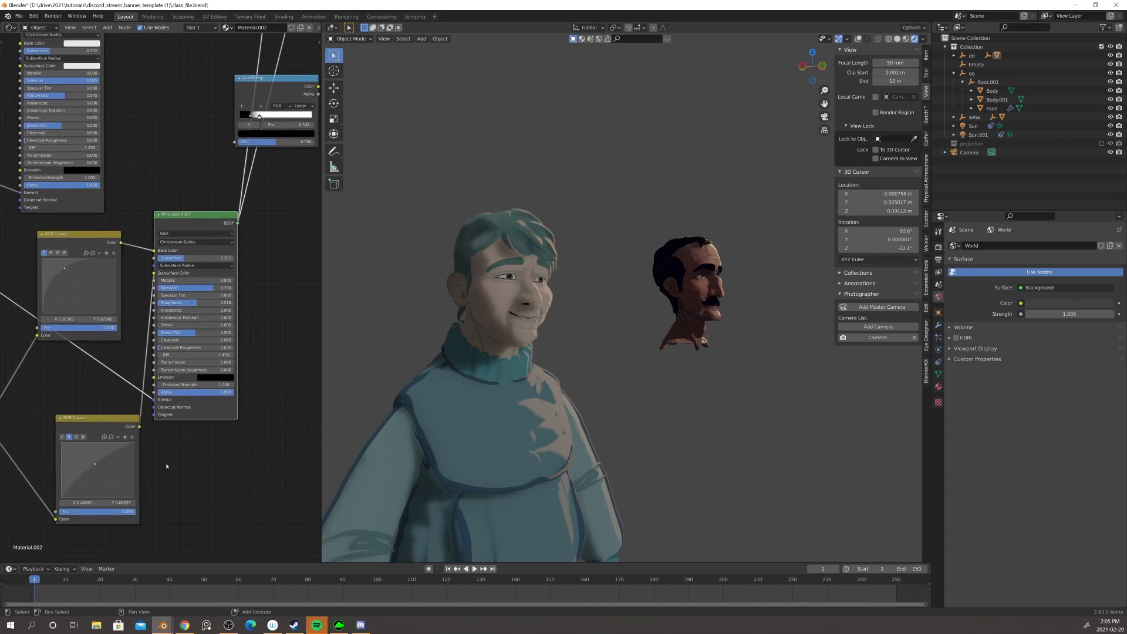
middle_click_drag(101, 469, 123, 446, "shift")
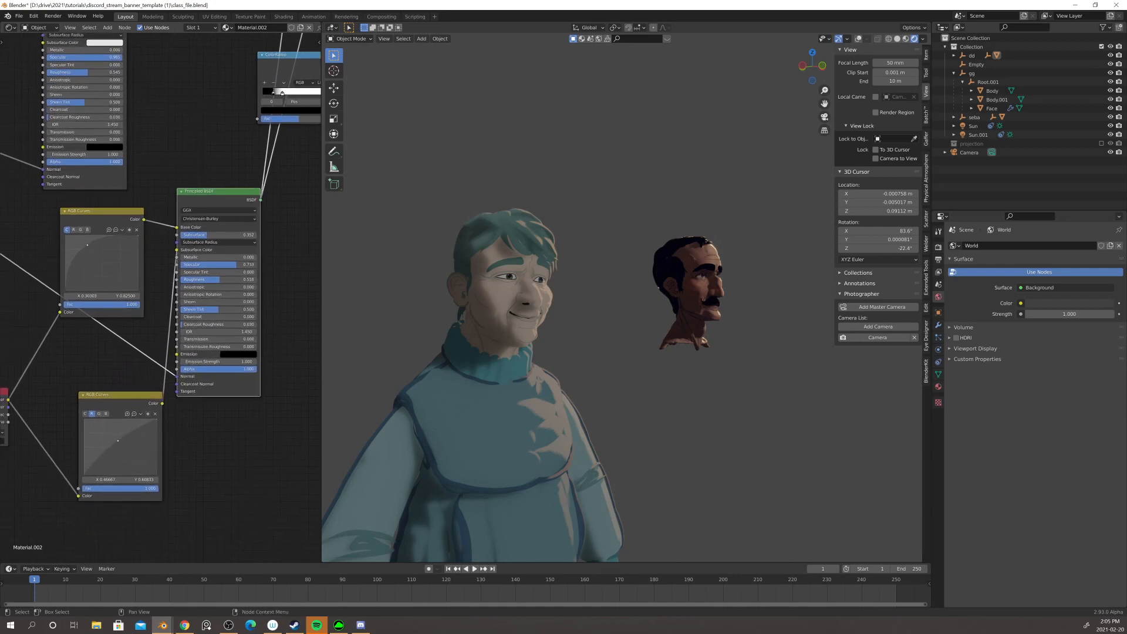
mouse_move(86, 244)
left_mouse_down()
mouse_move(100, 258)
mouse_move(112, 235)
left_mouse_up()
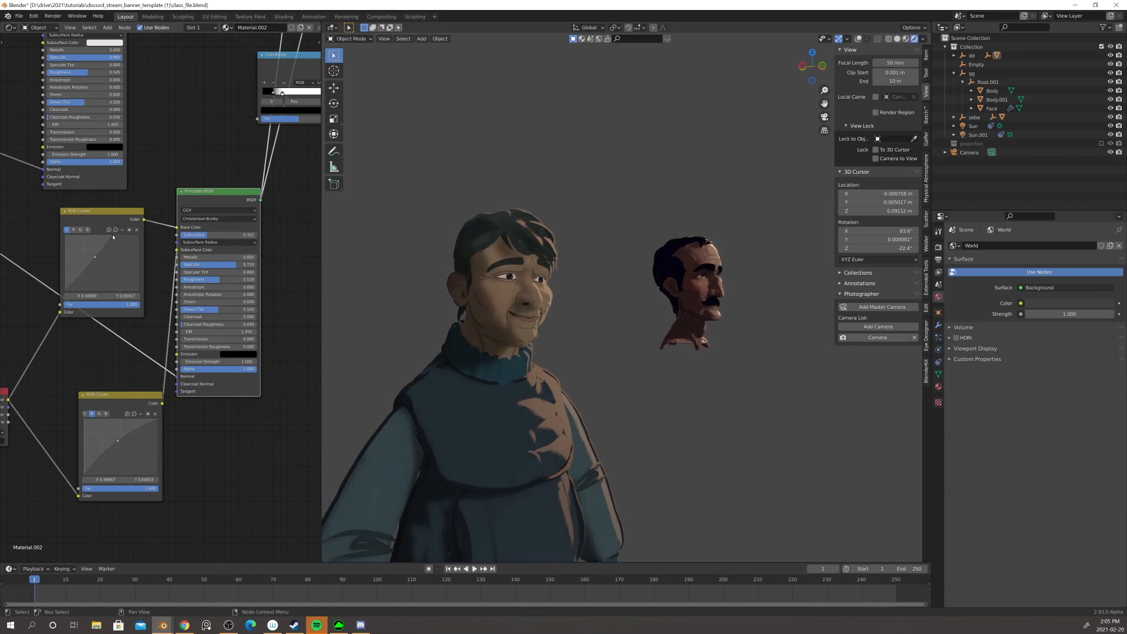
left_click_drag(112, 236, 108, 236)
left_click_drag(103, 237, 86, 256)
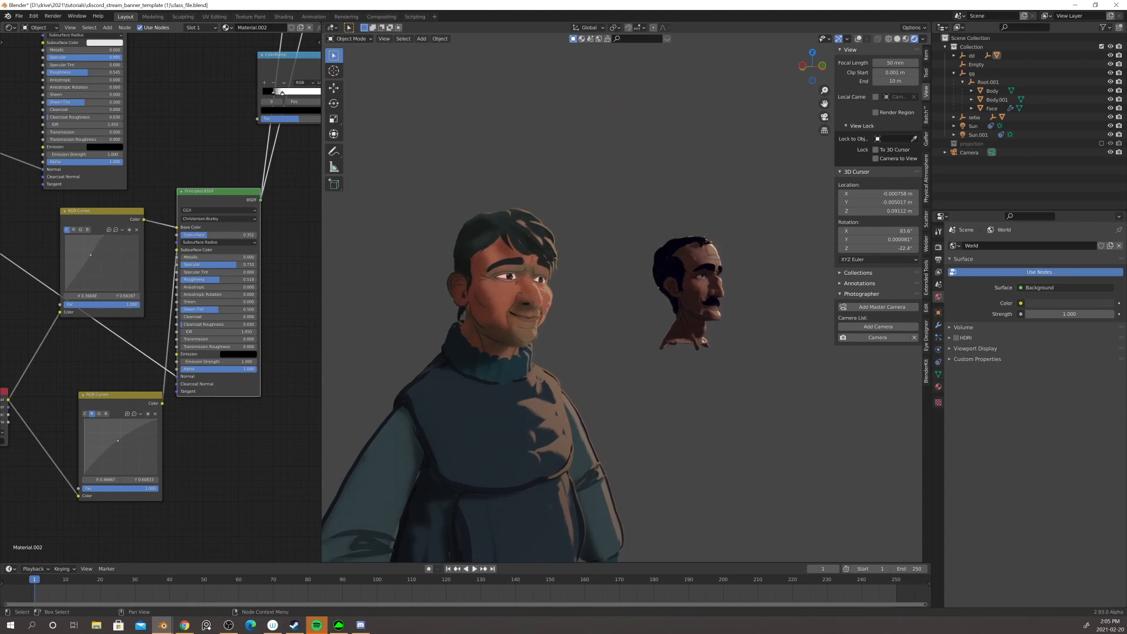
- Remove the red channel's curve point in the upper RGB Curves node and raise its combined curve point to about X 0.22, Y 0.73
left_click(73, 230)
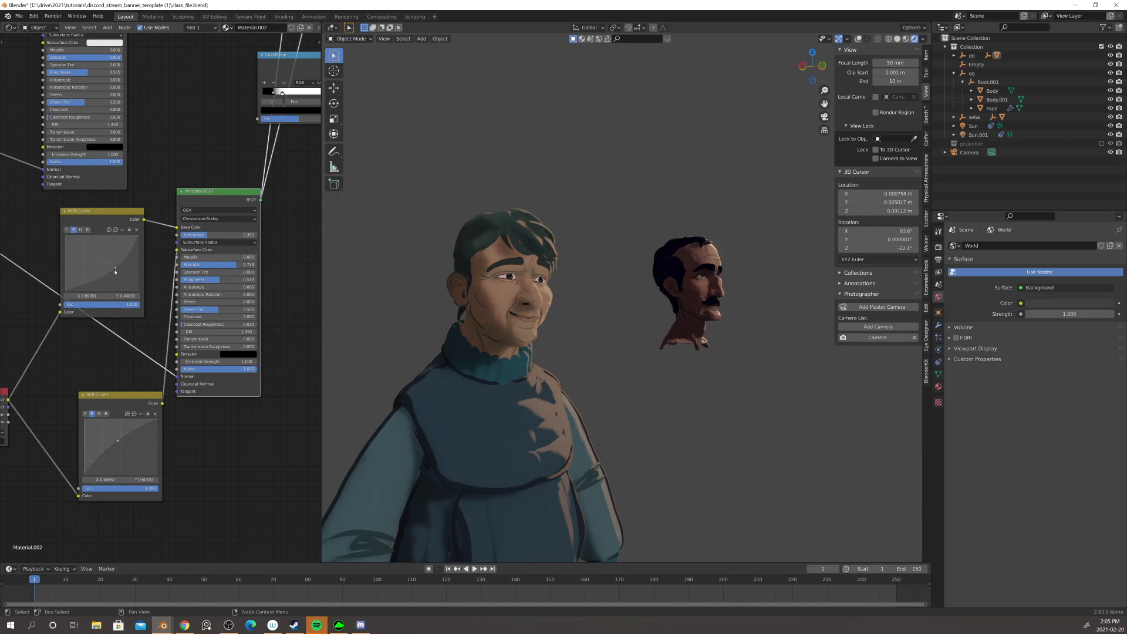
left_click(137, 230)
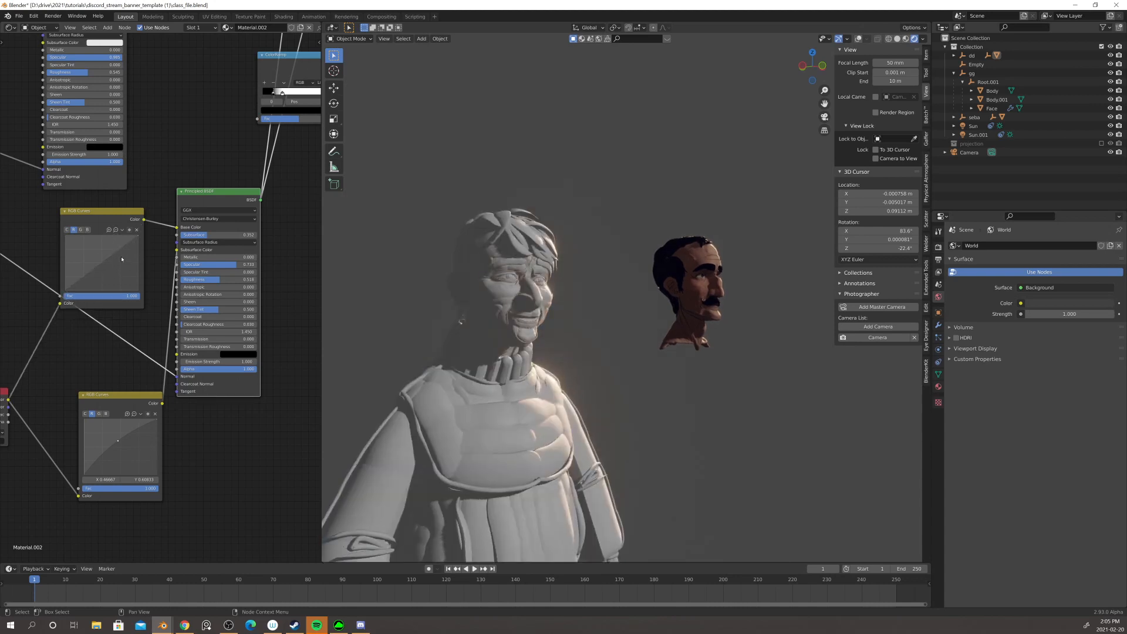
left_click(80, 230)
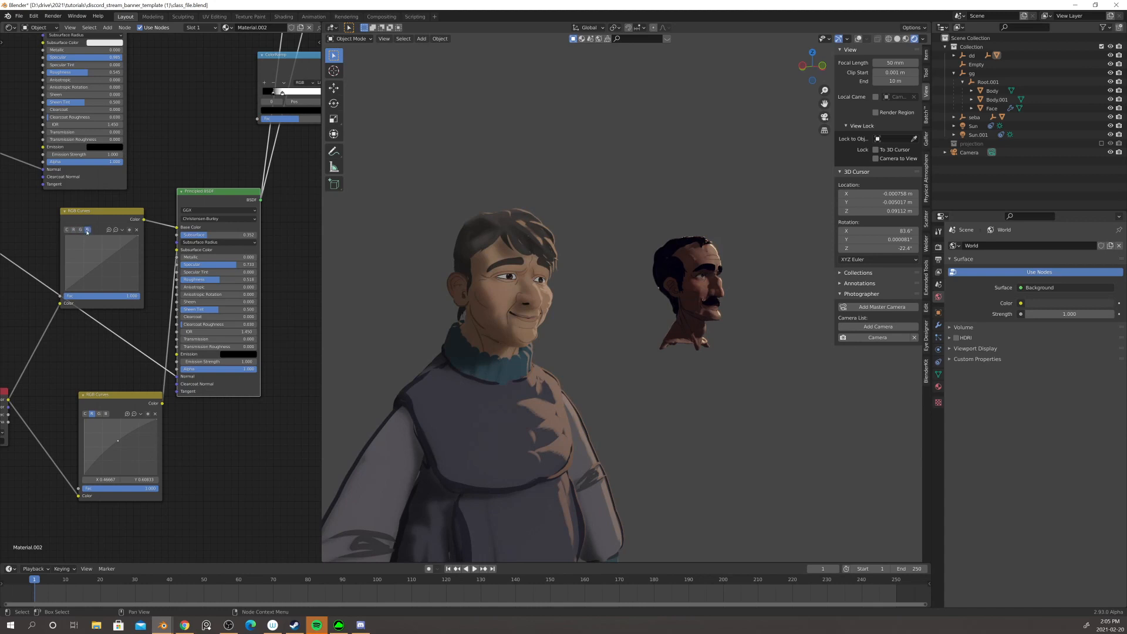
left_click(70, 231)
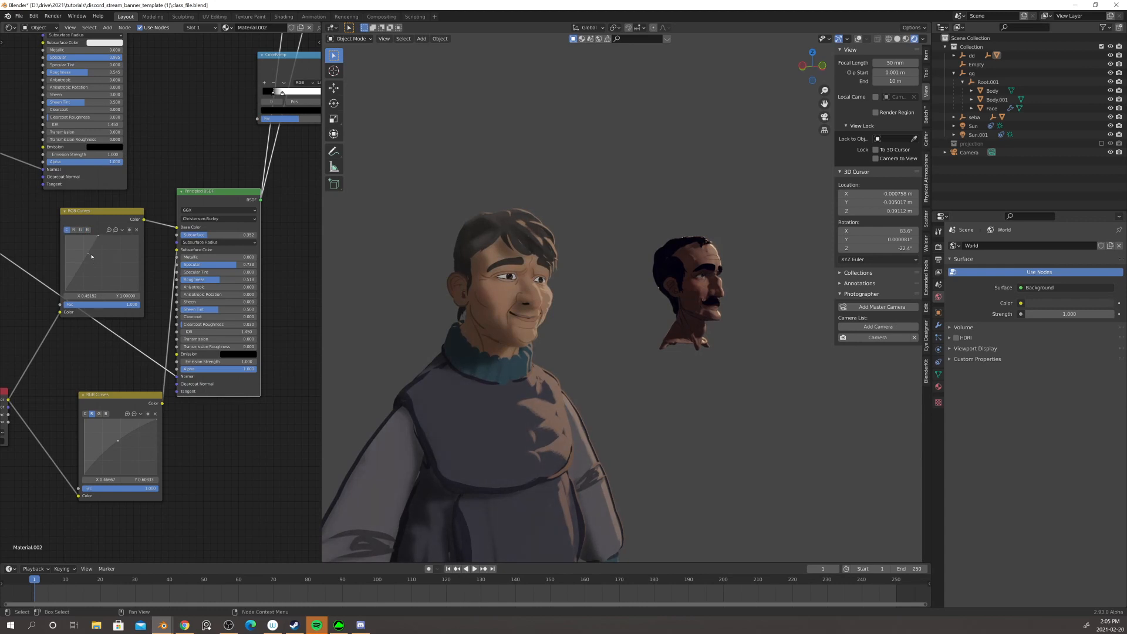
left_click_drag(98, 237, 81, 252)
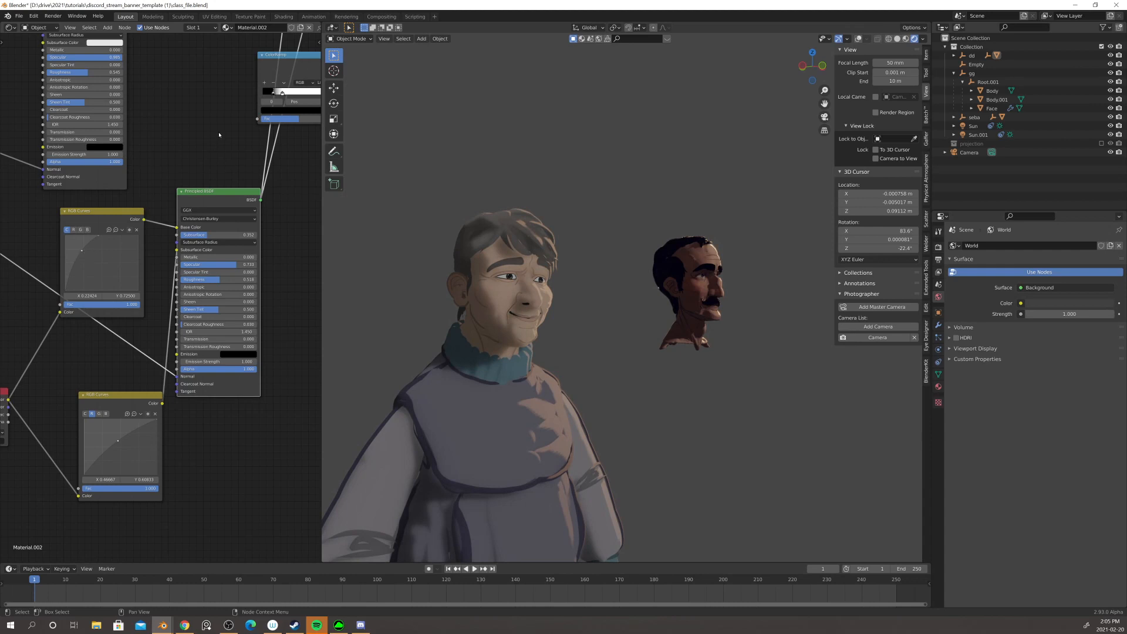
- Preview the final Mix Shader through the Material Output and check the shading on the smiling character
scroll(218, 134, "down", 6)
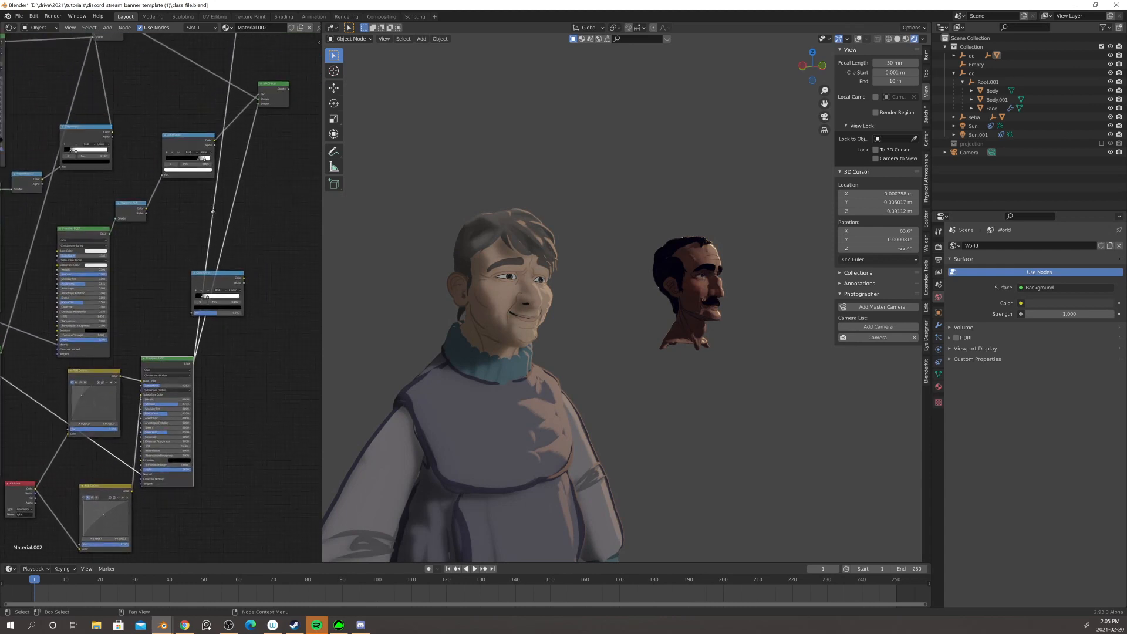
middle_click_drag(213, 212, 177, 315)
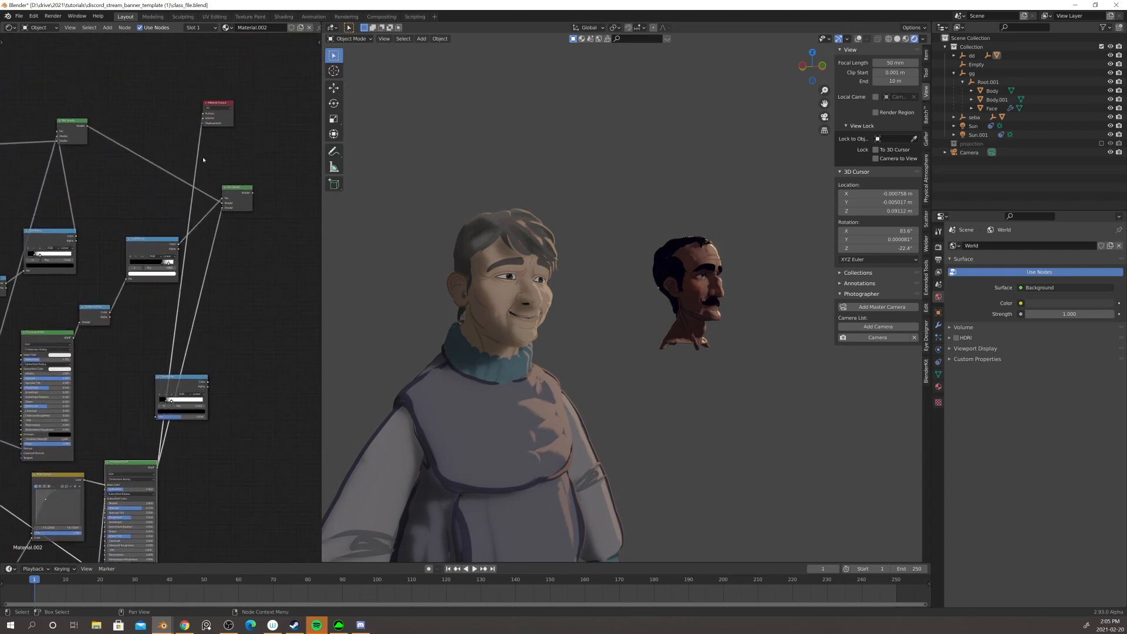
left_click(242, 202, "ctrl+shift")
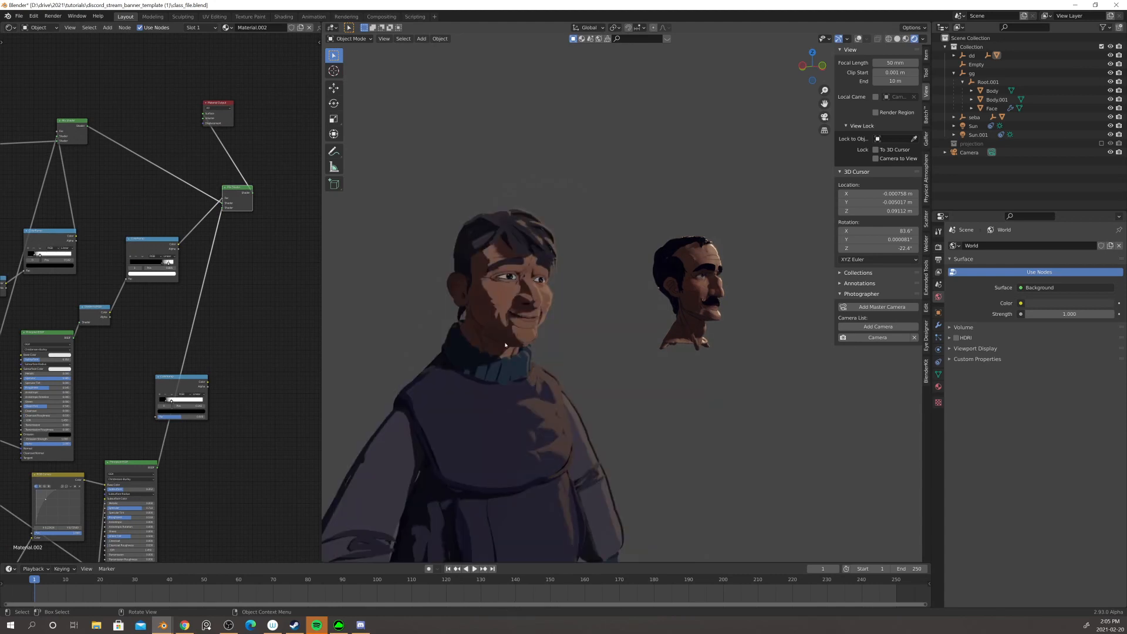
scroll(505, 345, "down", 1)
middle_click_drag(505, 345, 631, 349)
scroll(492, 333, "down", 2)
scroll(508, 322, "up", 2)
- Isolate the mustached head in local view and turn it to a three-quarter angle
left_click(716, 300)
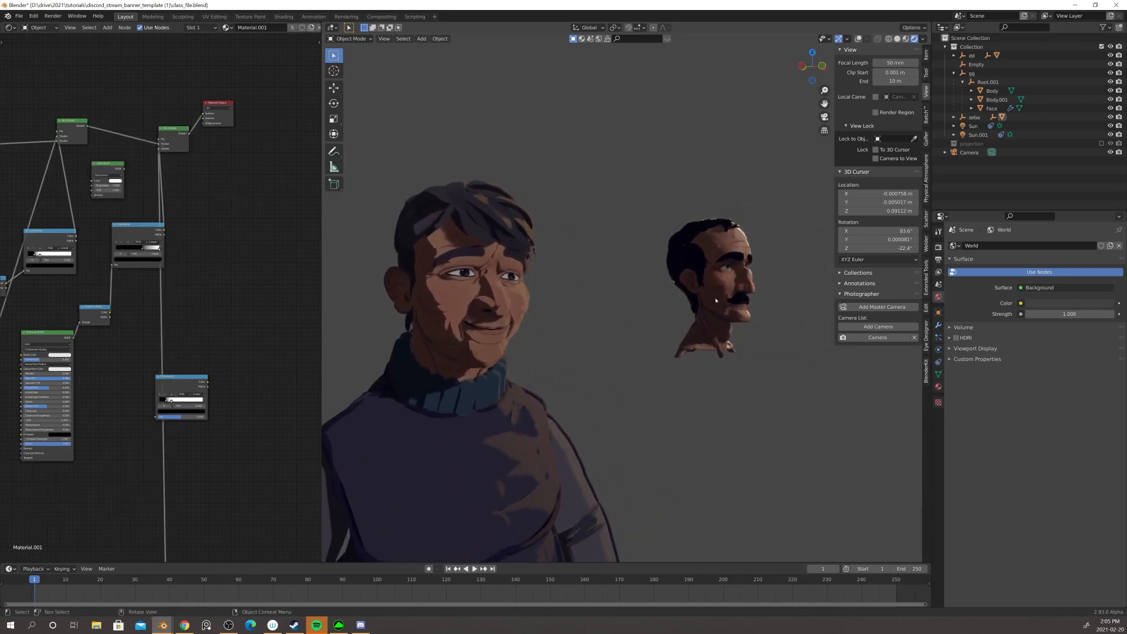
key("KP_Divide")
mouse_move(718, 301)
middle_mouse_down()
mouse_move(681, 307)
mouse_move(702, 301)
middle_mouse_up()
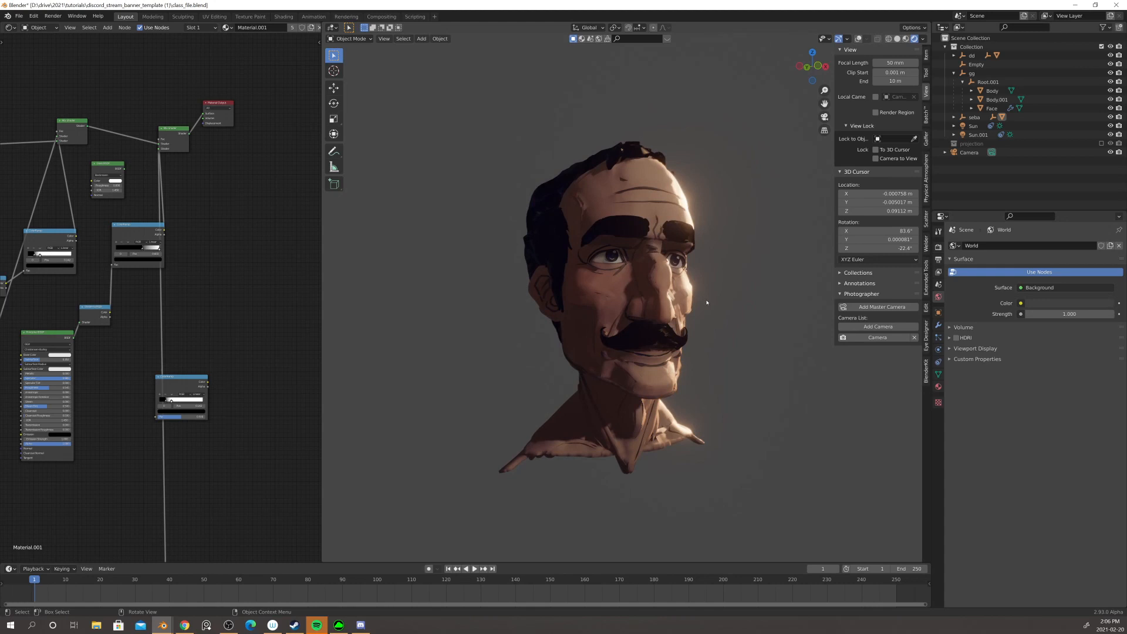
scroll(707, 303, "down", 1)
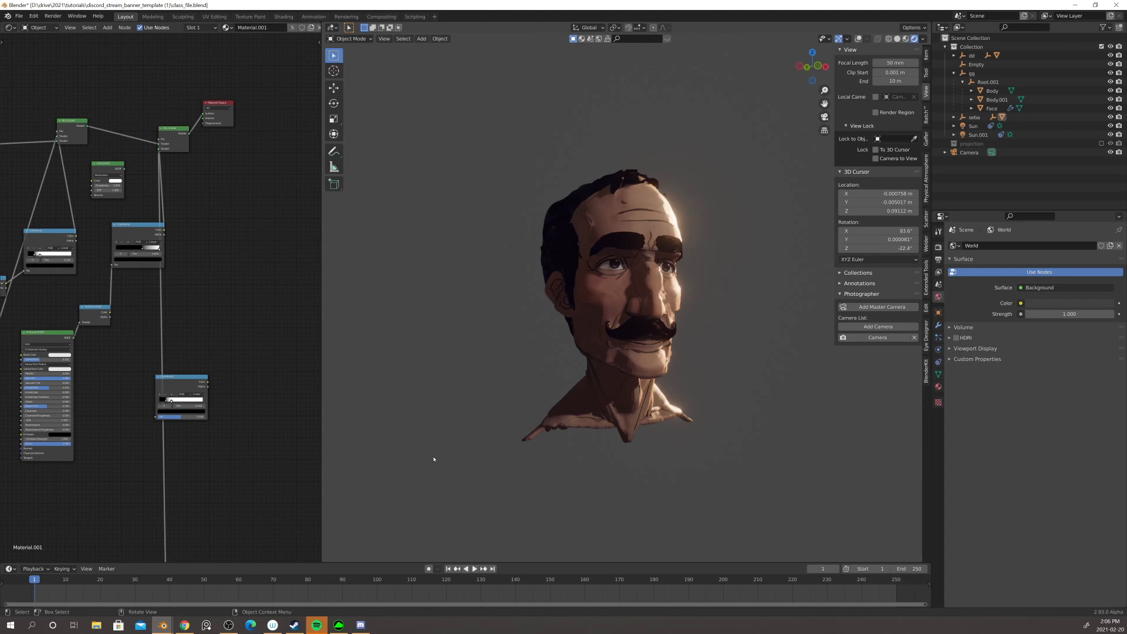
- Watch the papabear_v01.mp4 and papabear_v02.mp4 renders in VLC, pausing on the bear scene, and close the player
left_click(96, 624)
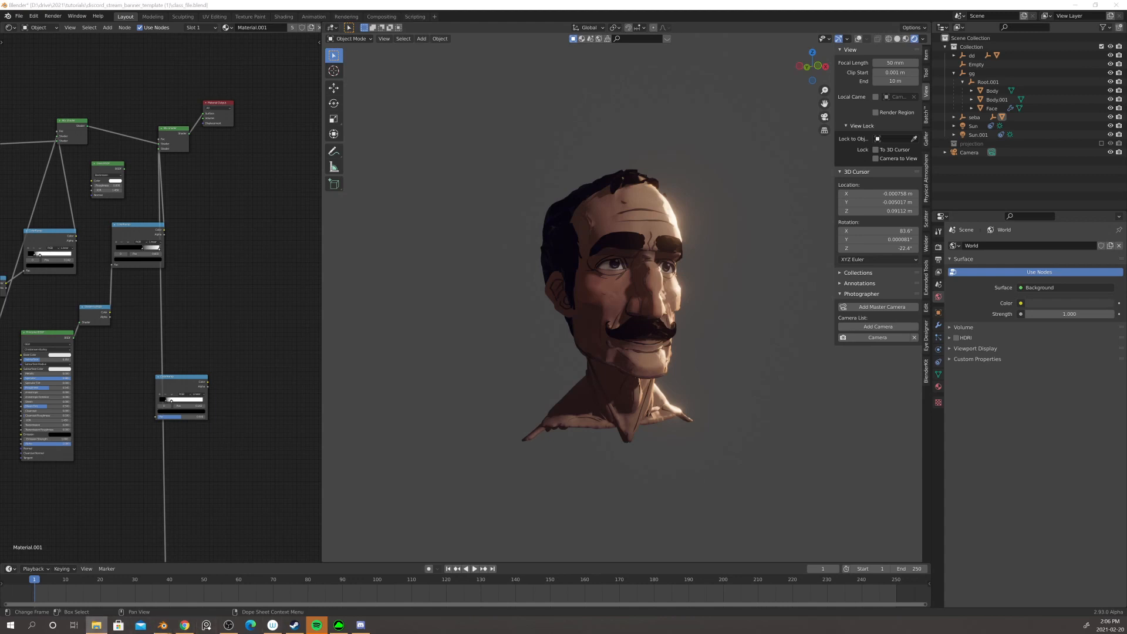
mouse_move(656, 441)
middle_mouse_down()
mouse_move(595, 424)
mouse_move(663, 425)
middle_mouse_up()
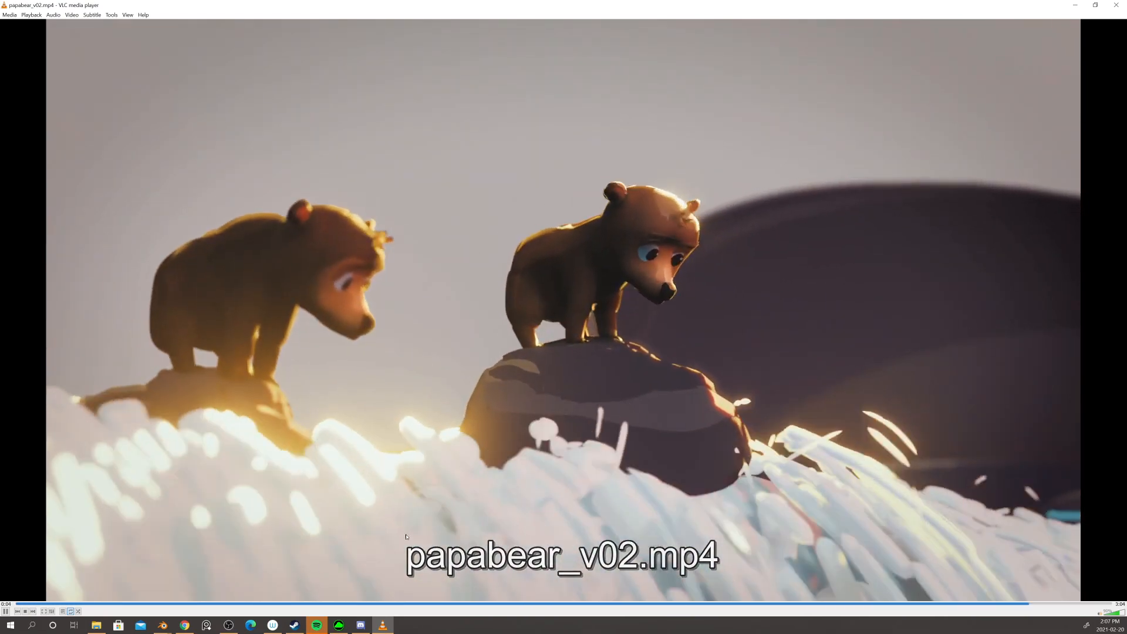
key("space")
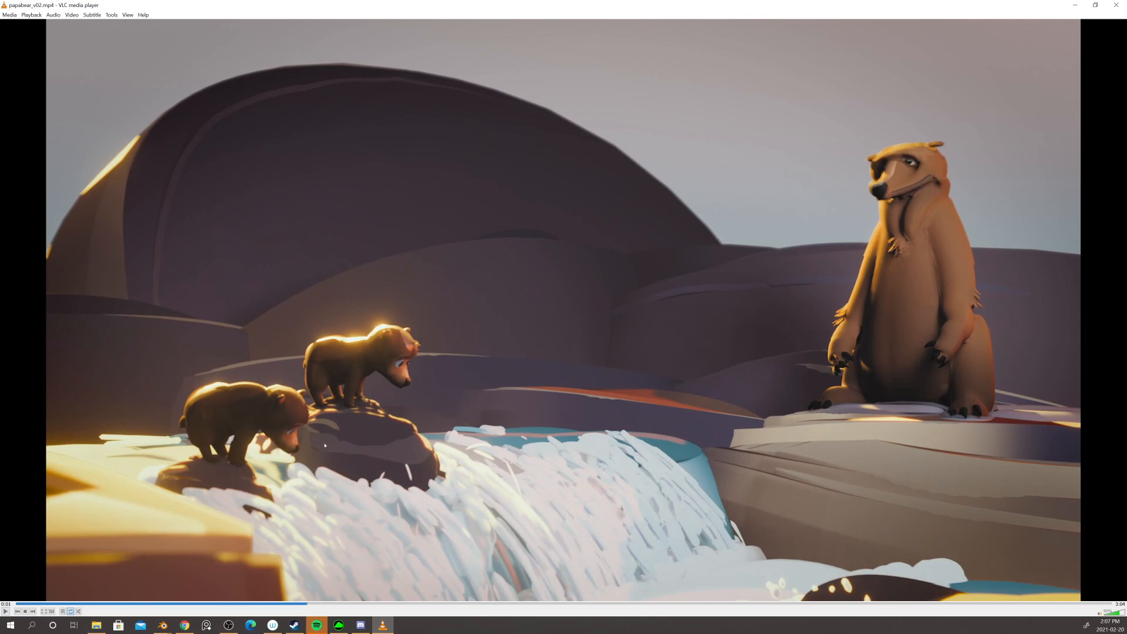
left_click(5, 611)
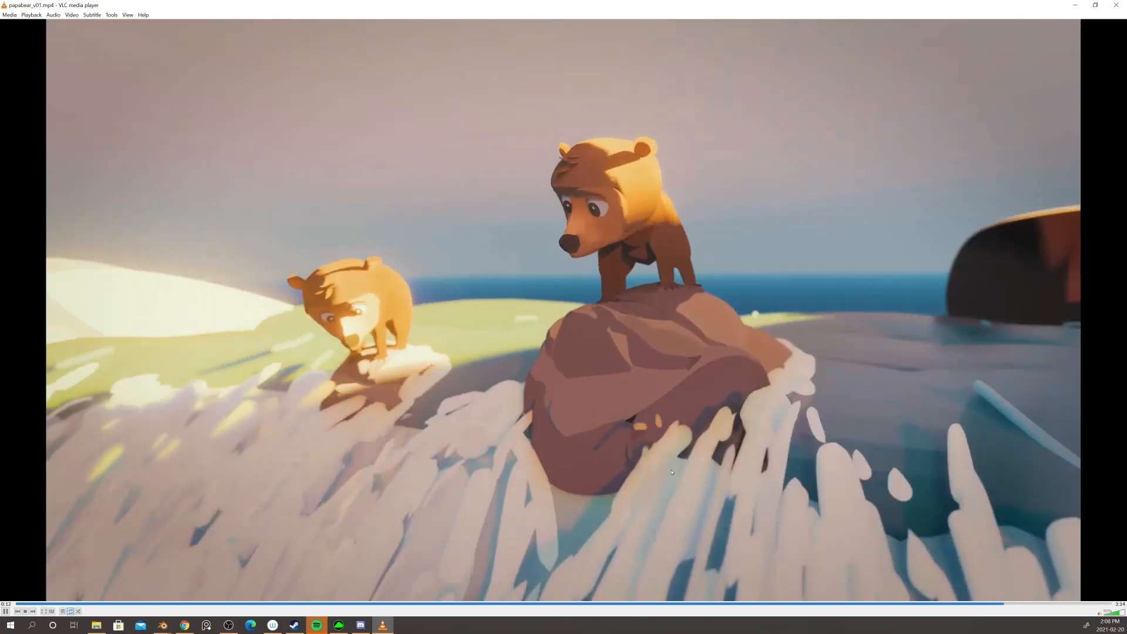
key("n")
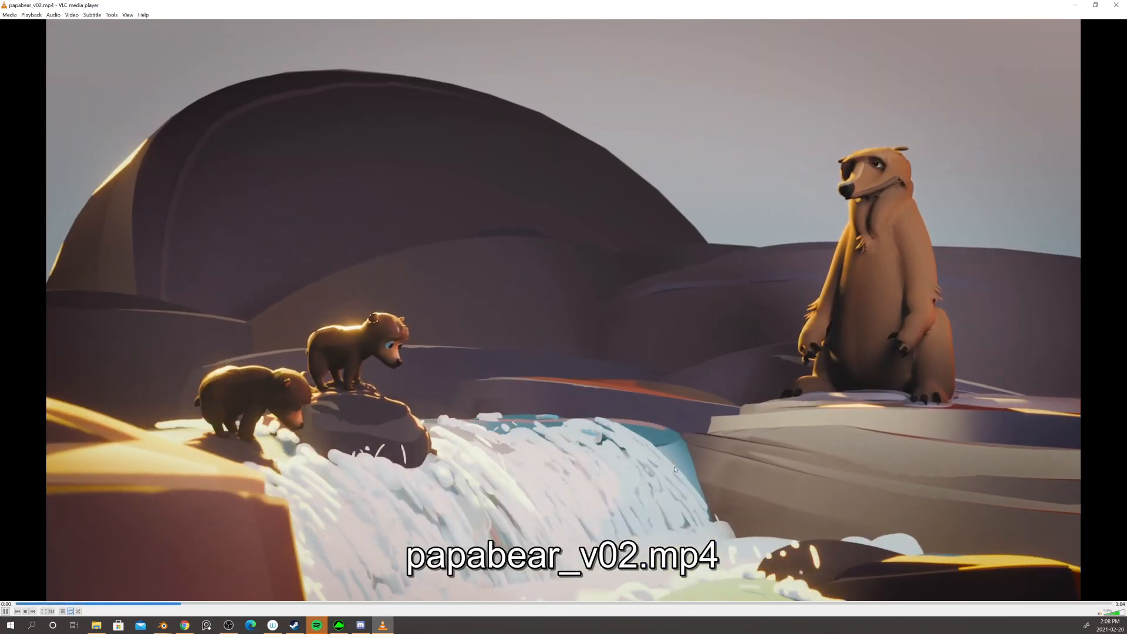
key("space")
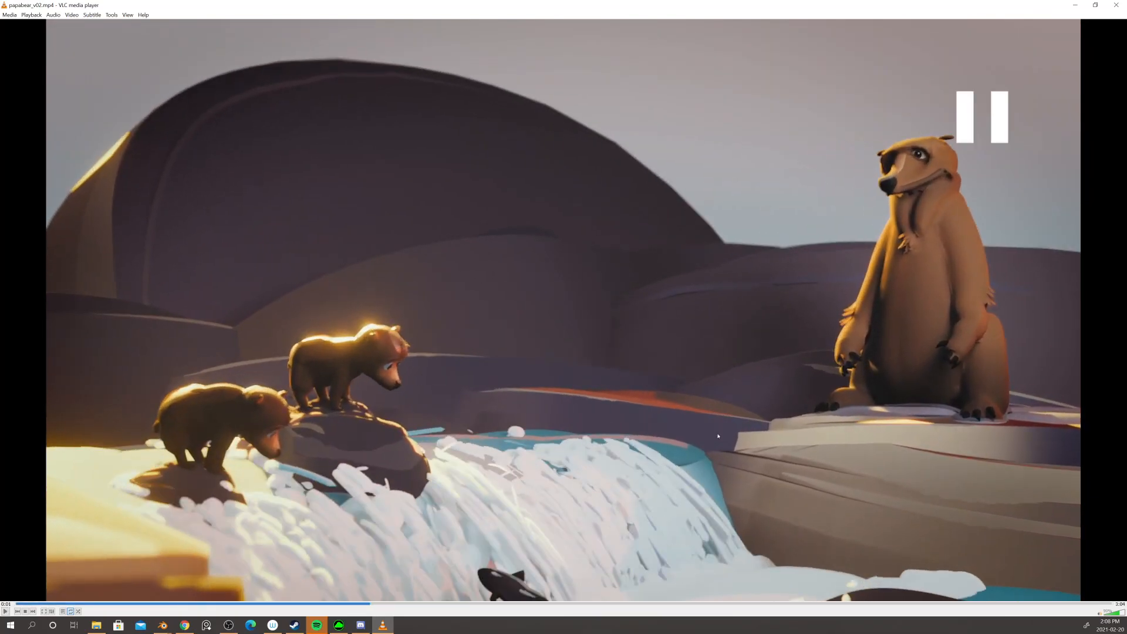
left_click(1115, 5)
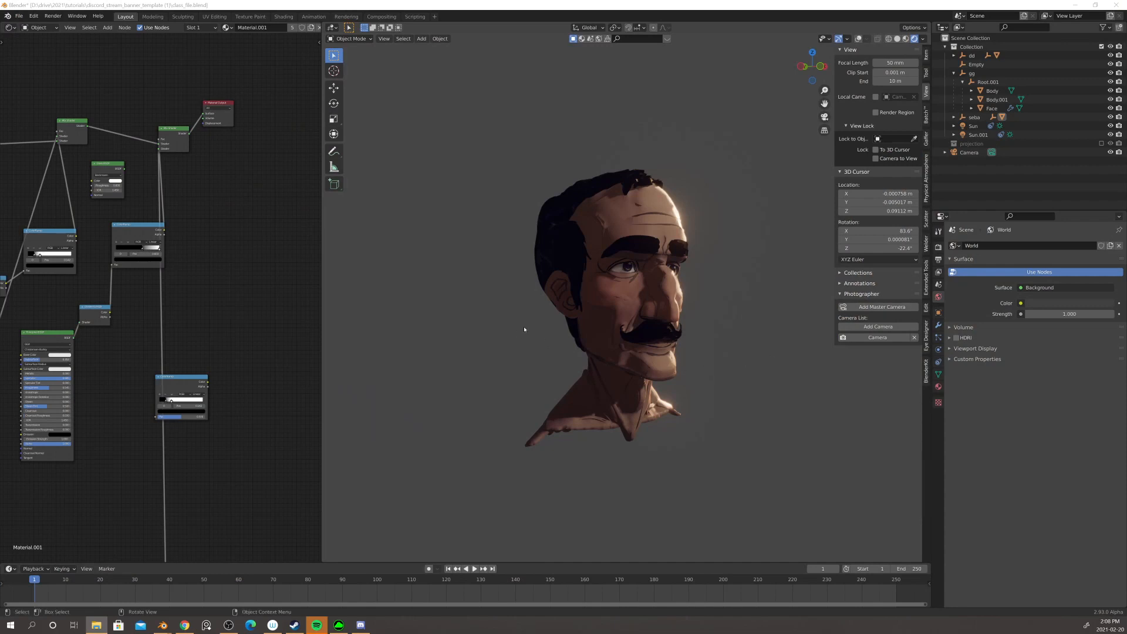
- Look over the mustached head's Material.001 node tree and close the claytest02_camera_02.mp4 video in VLC
middle_click_drag(245, 269, 233, 271)
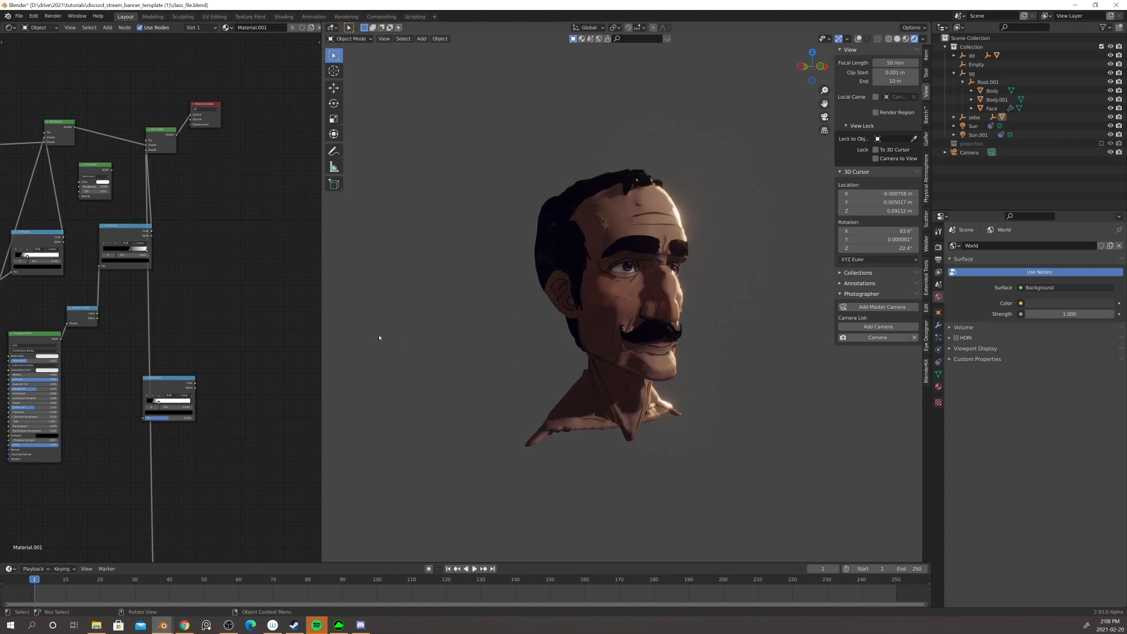
middle_click_drag(638, 341, 613, 344)
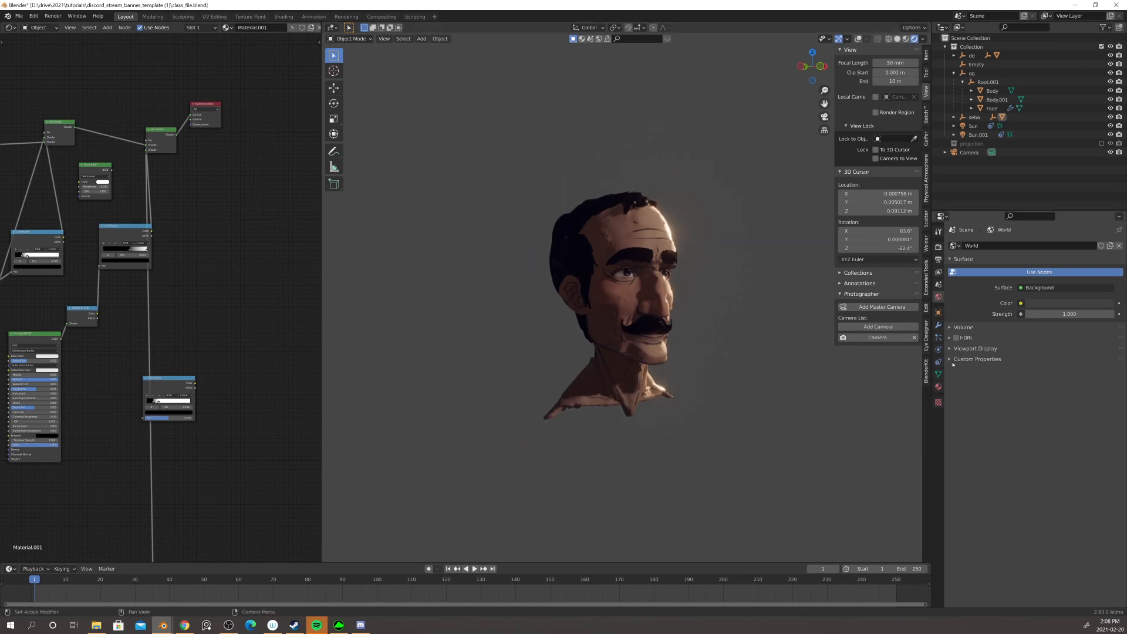
scroll(134, 331, "down", 3)
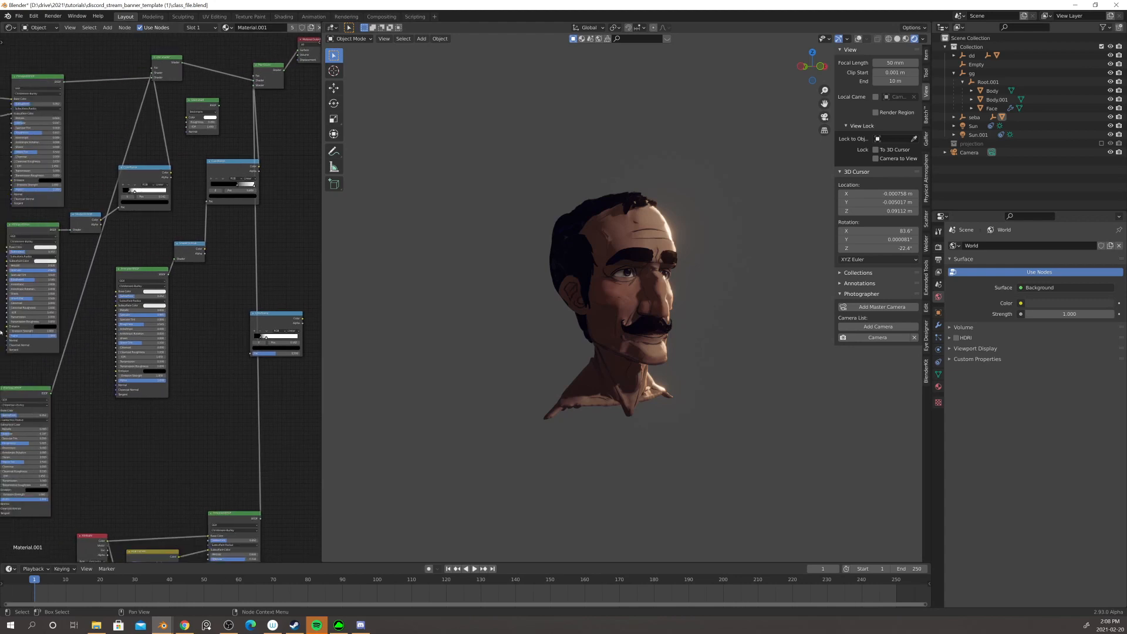
middle_click_drag(134, 331, 219, 290)
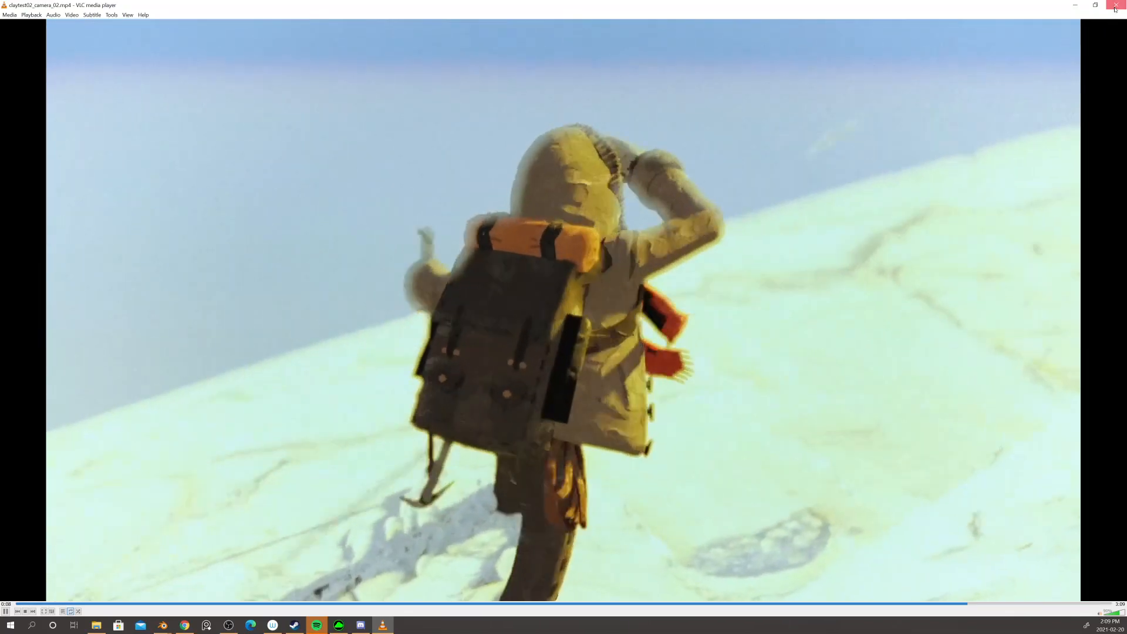
left_click(1114, 9)
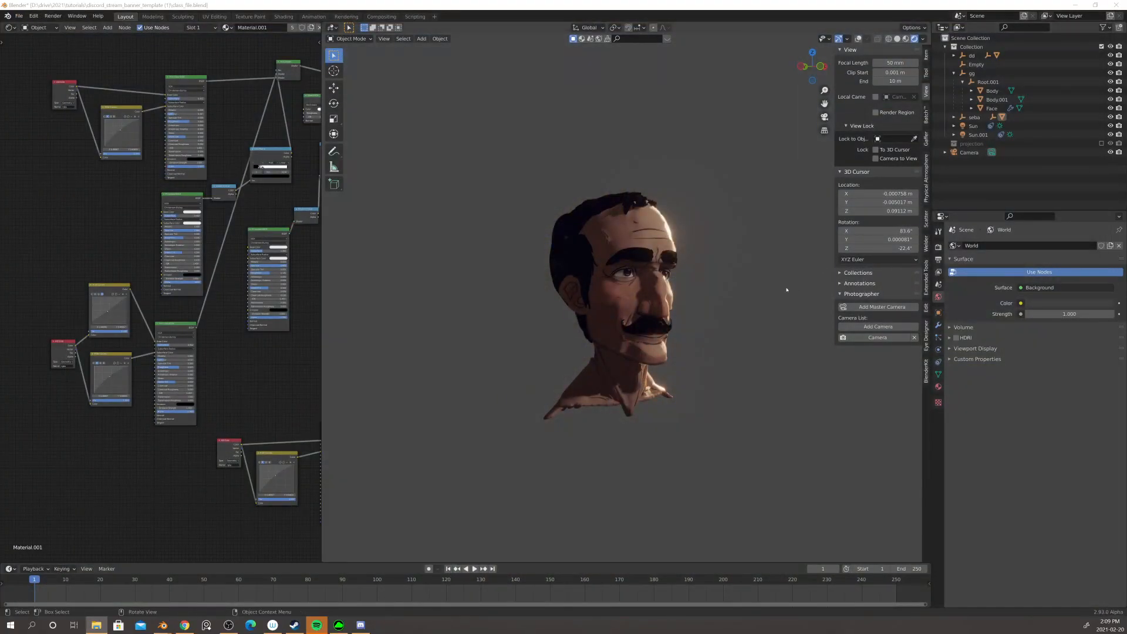
- View the mustached head through the scene camera and enlarge it to examine the rim light and shadow shapes
mouse_move(744, 292)
middle_mouse_down()
mouse_move(714, 296)
mouse_move(735, 304)
middle_mouse_up()
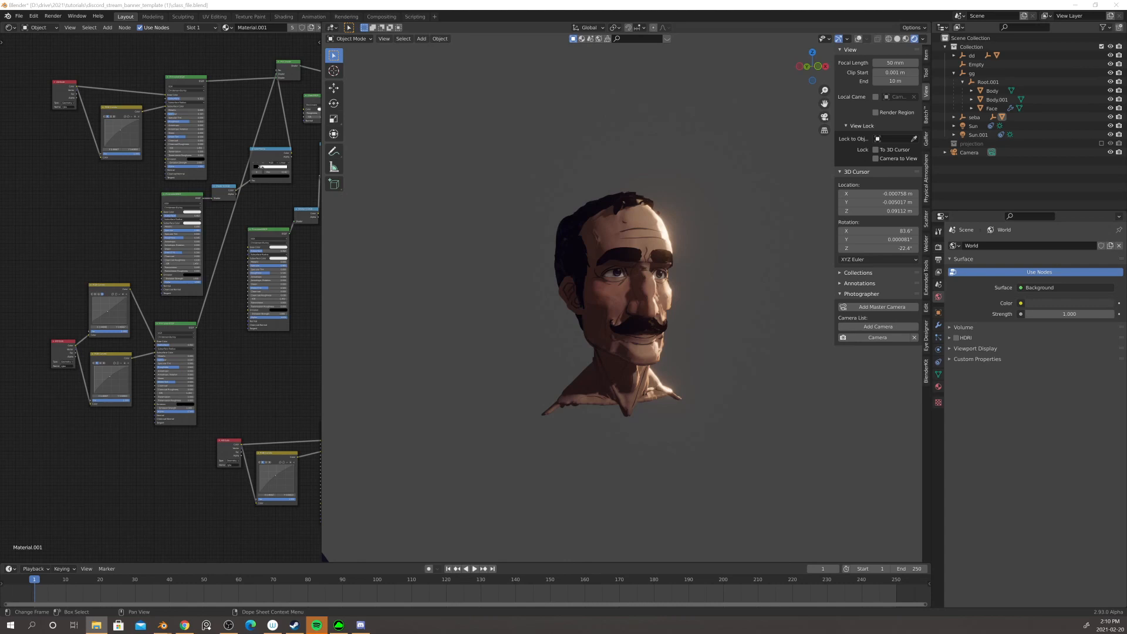
left_click(691, 405)
key("KP_0")
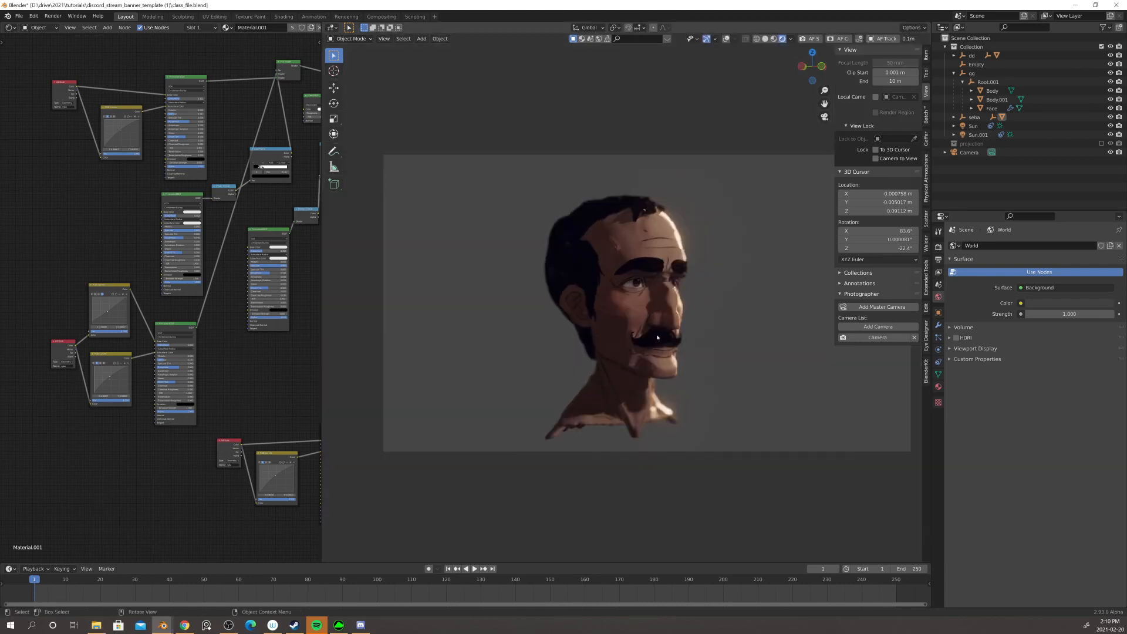
scroll(671, 346, "up", 6)
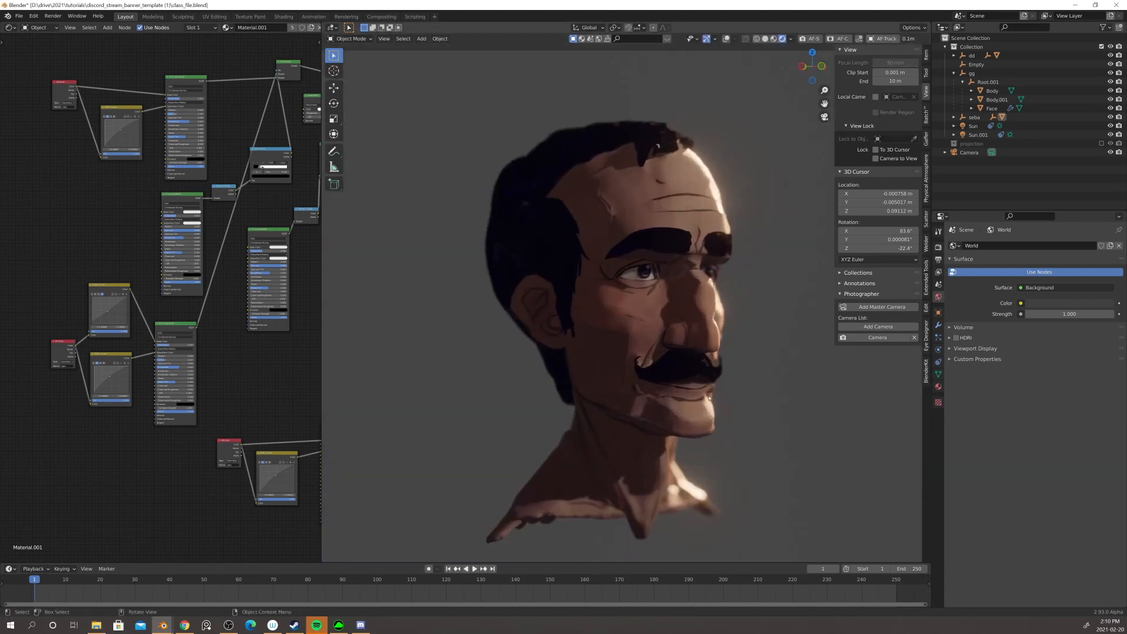
middle_click_drag(801, 458, 770, 453)
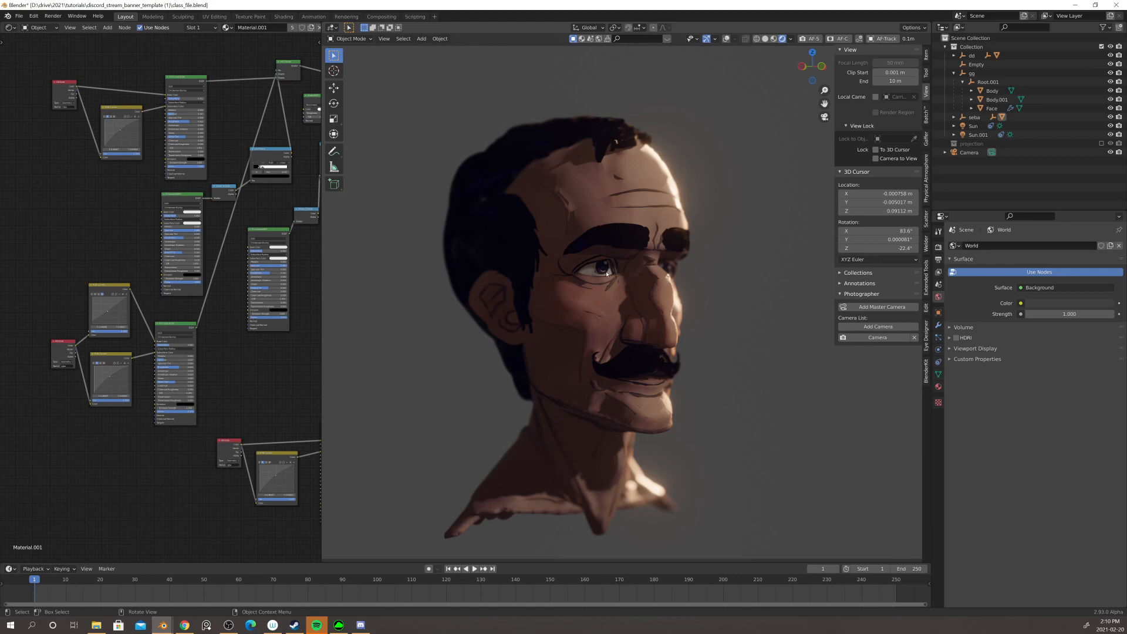
- Examine the painted strokes around the mustached head's eye up close and return to a wider view of the face
middle_click_drag(625, 281, 583, 282)
scroll(584, 283, "up", 8)
scroll(584, 283, "up", 10)
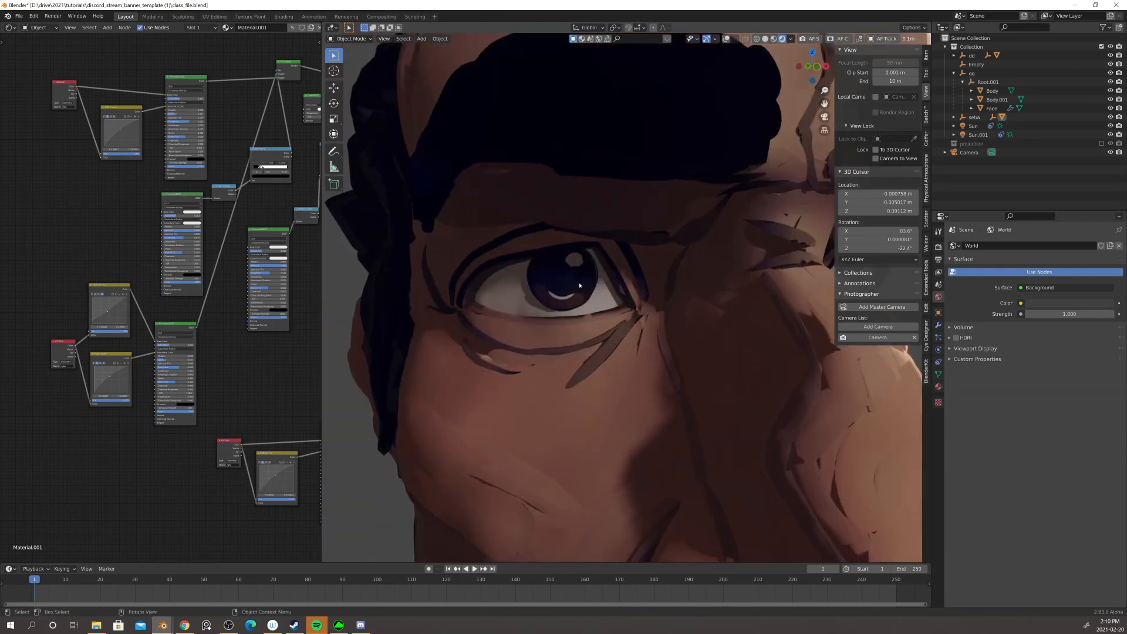
scroll(579, 286, "up", 8)
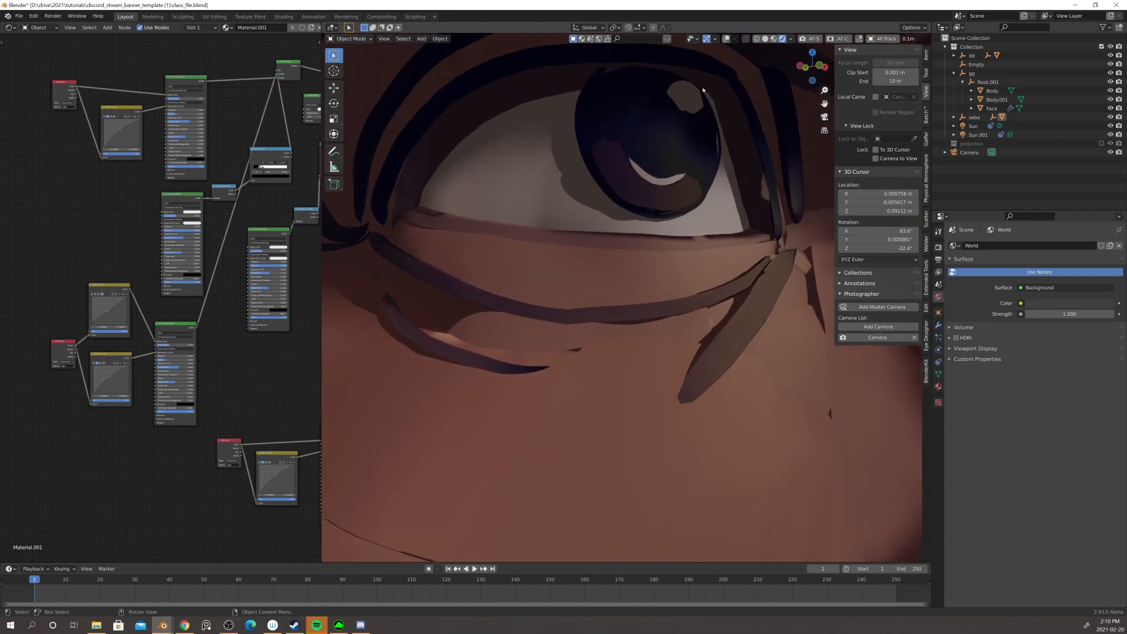
scroll(612, 136, "down", 15)
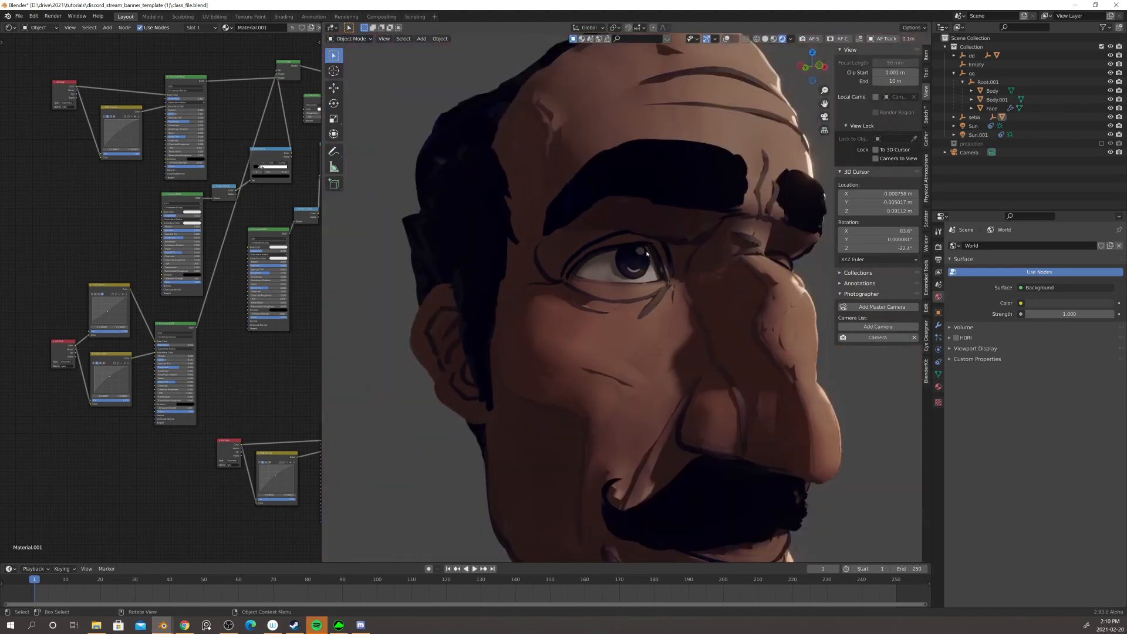
- Examine the mustached head's shading from different angles, at a distance and close up around the eye, cheek and nose
middle_click_drag(650, 306, 589, 298)
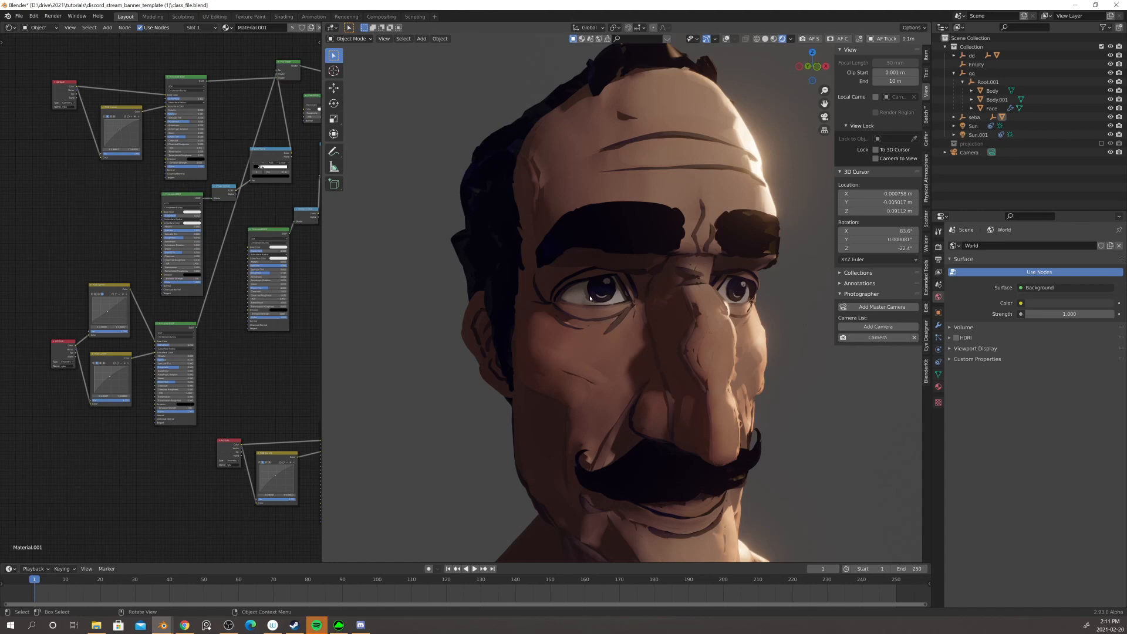
scroll(590, 298, "down", 5)
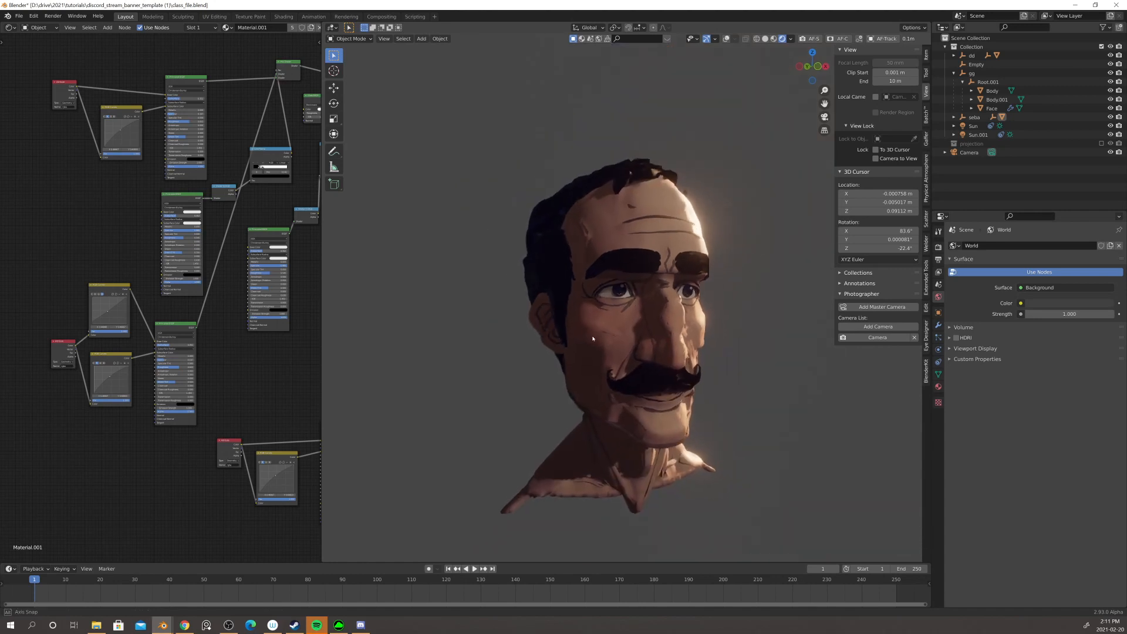
scroll(593, 339, "down", 4)
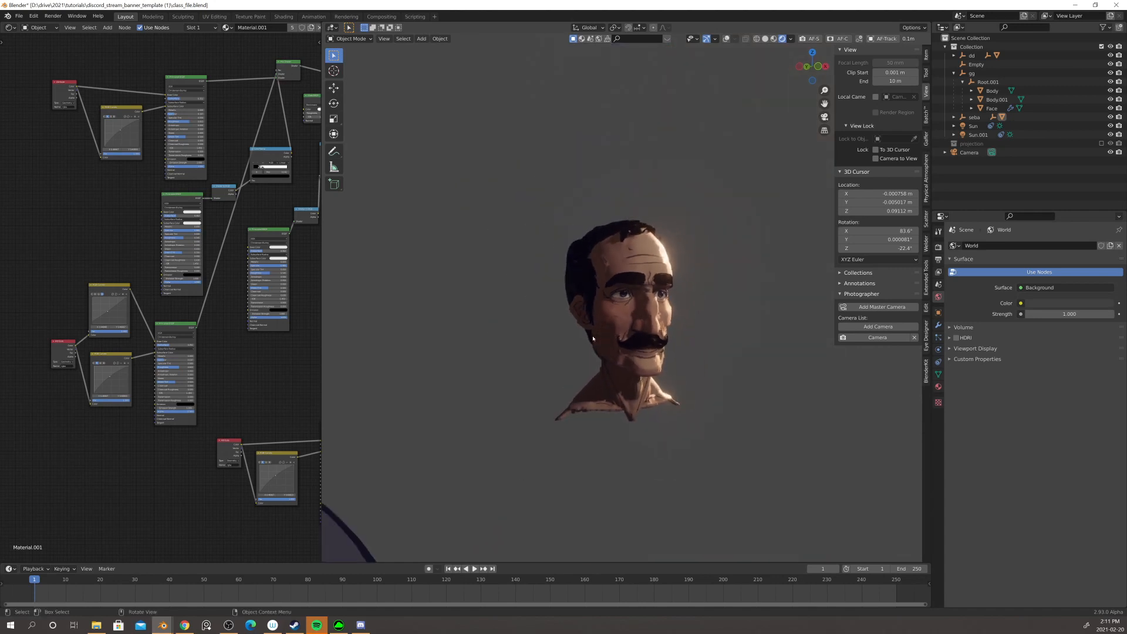
middle_click_drag(596, 334, 609, 326)
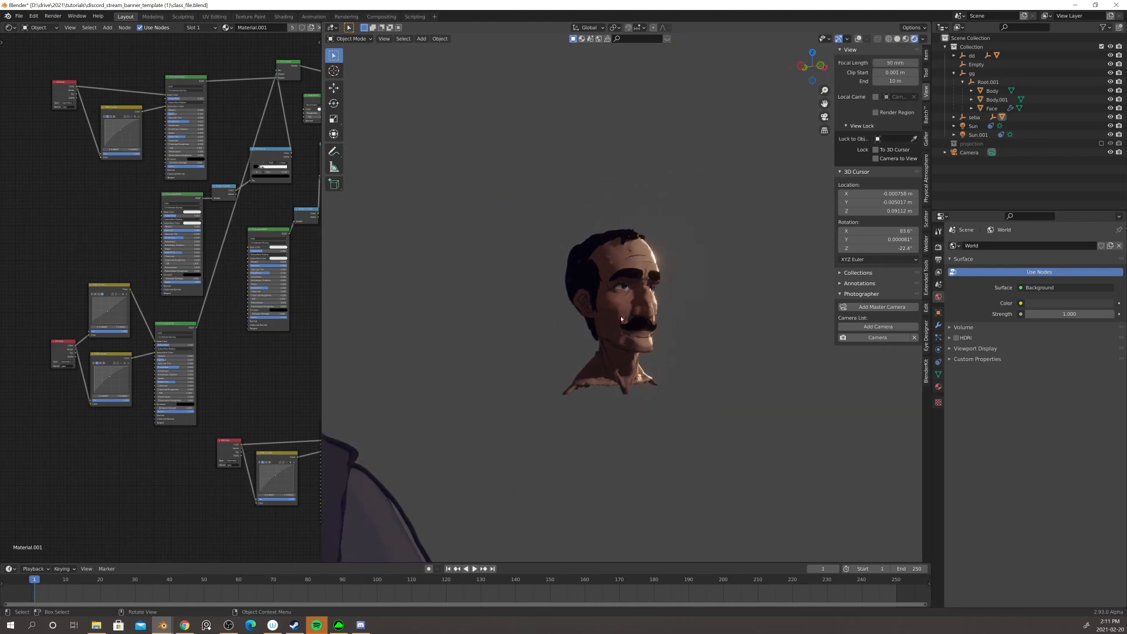
scroll(621, 319, "up", 4)
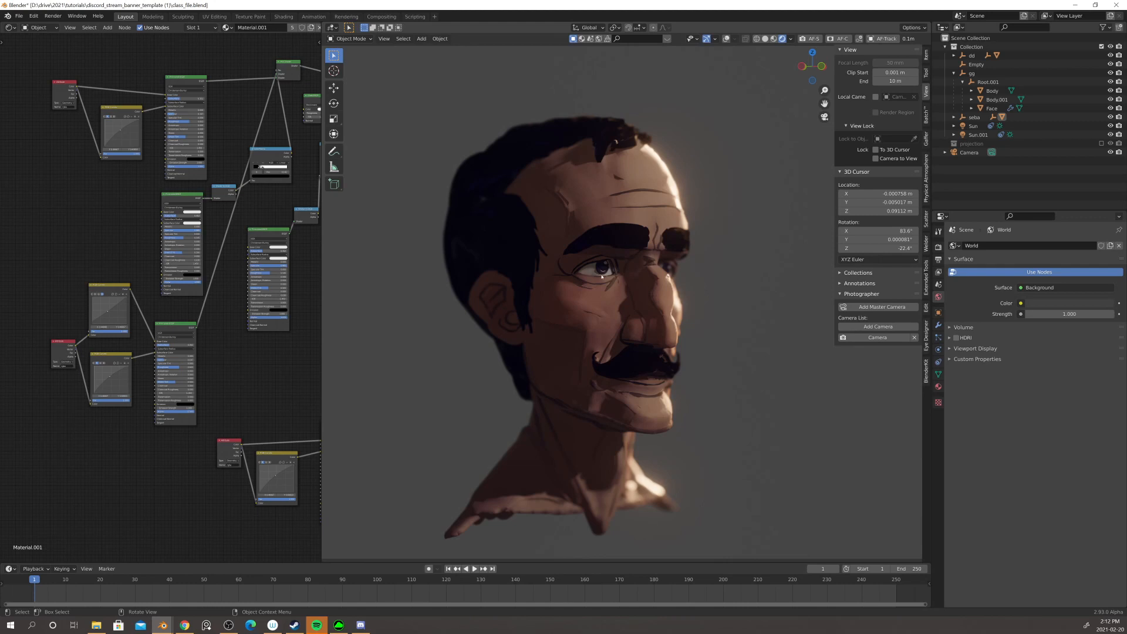
scroll(594, 272, "up", 5)
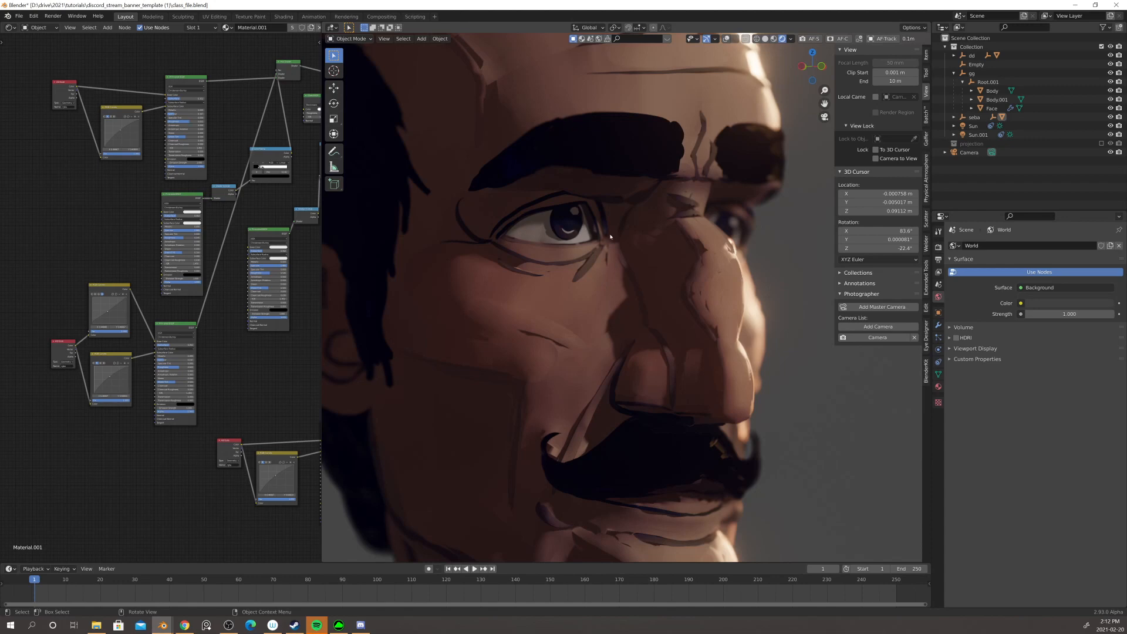
scroll(602, 235, "down", 5)
scroll(609, 318, "up", 7)
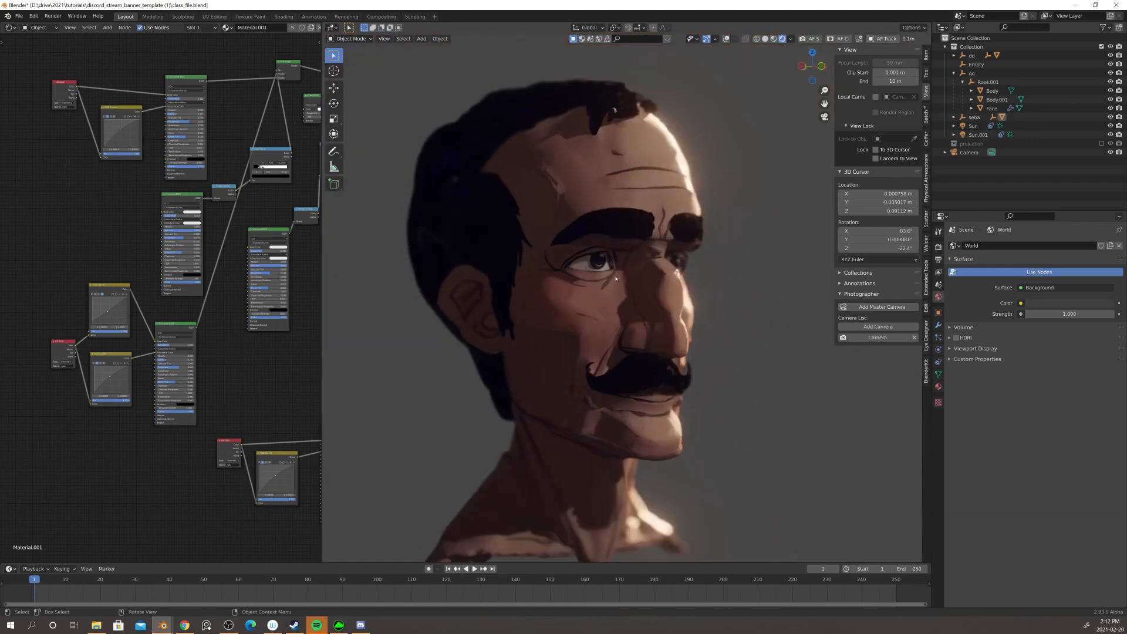
scroll(580, 288, "up", 2)
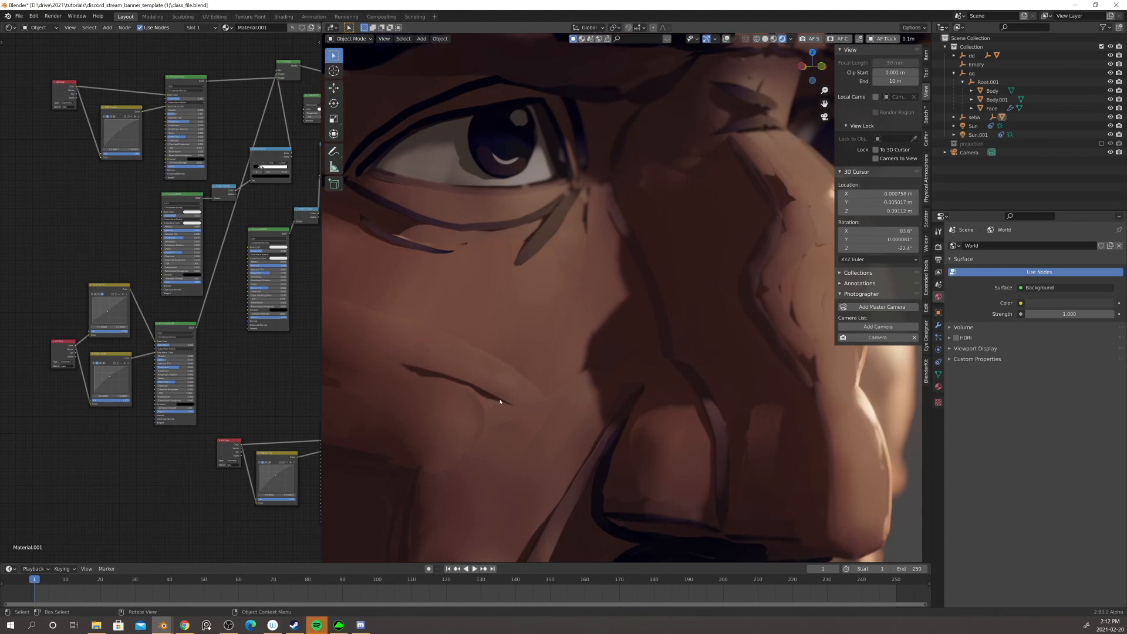
scroll(501, 399, "down", 5)
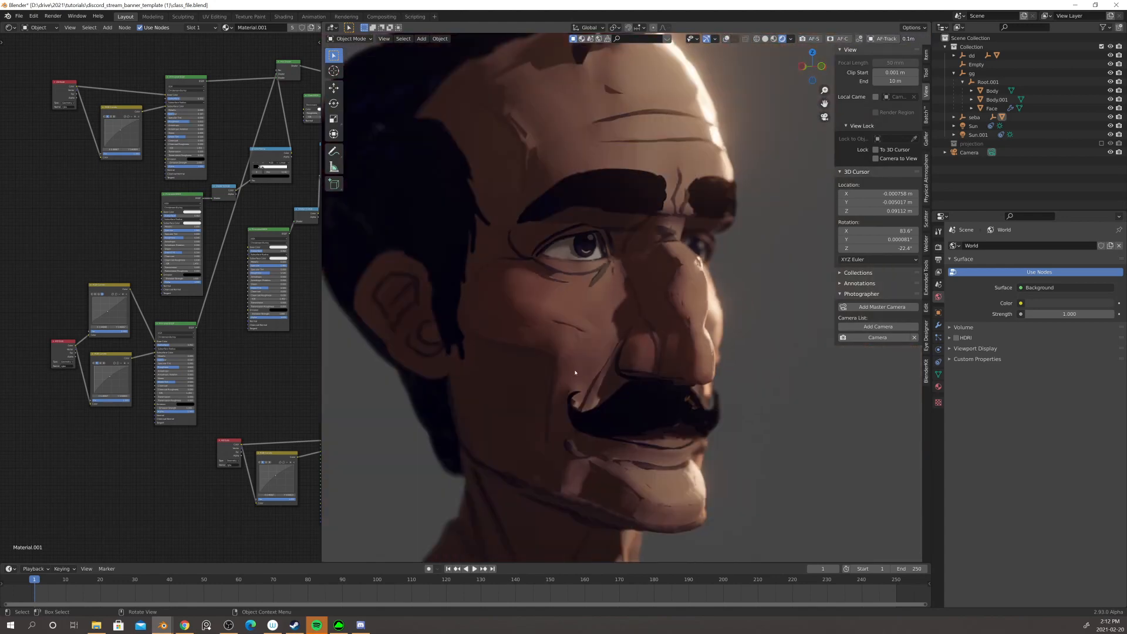
scroll(575, 372, "down", 4)
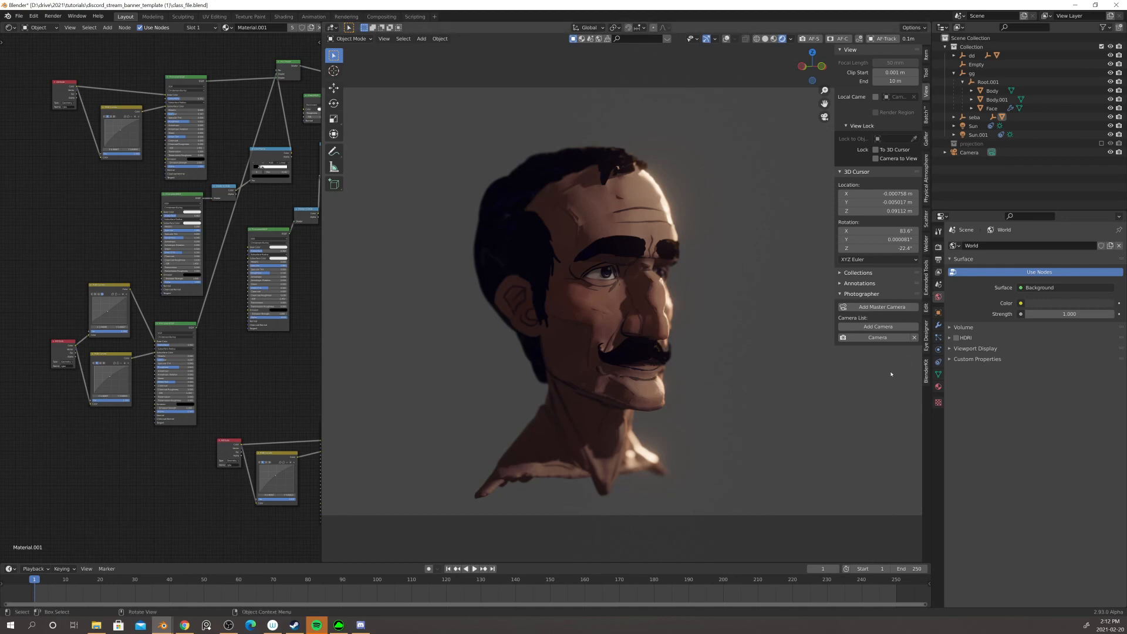
- Look over the head's Material.001 settings, the scene's output settings and the full material node tree
left_click(938, 386)
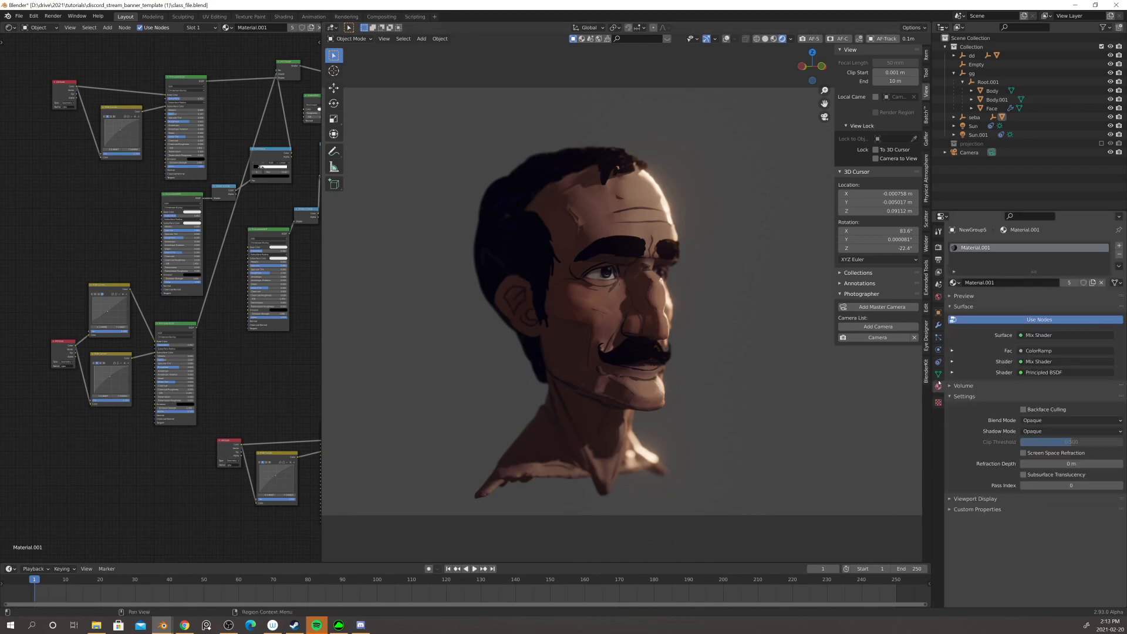
left_click(938, 258)
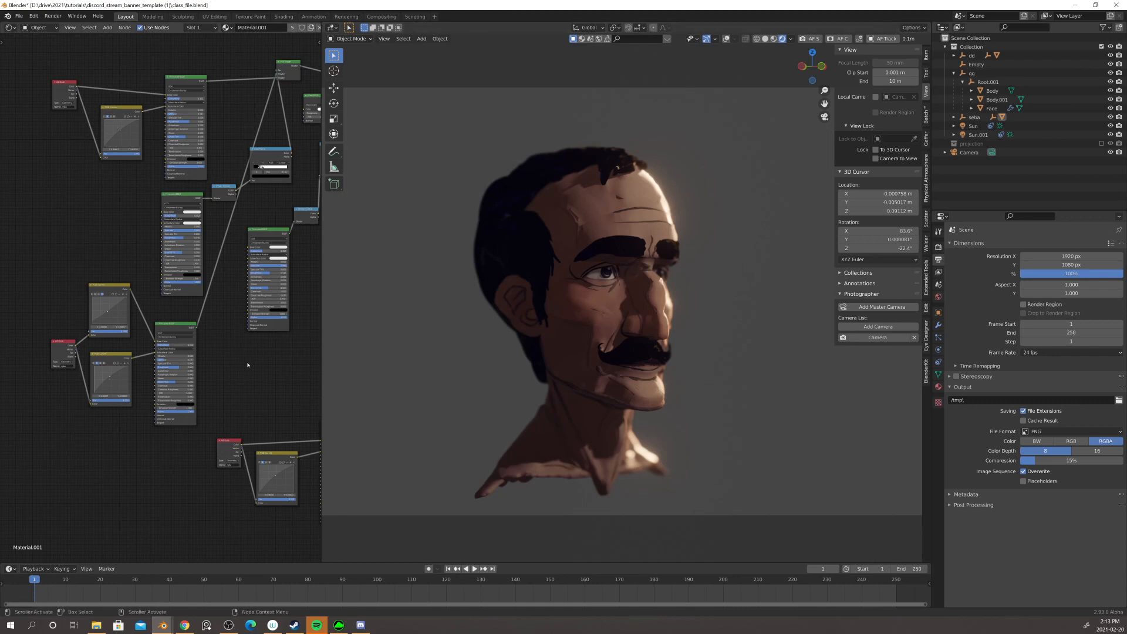
middle_click_drag(247, 365, 196, 380)
scroll(236, 372, "down", 3)
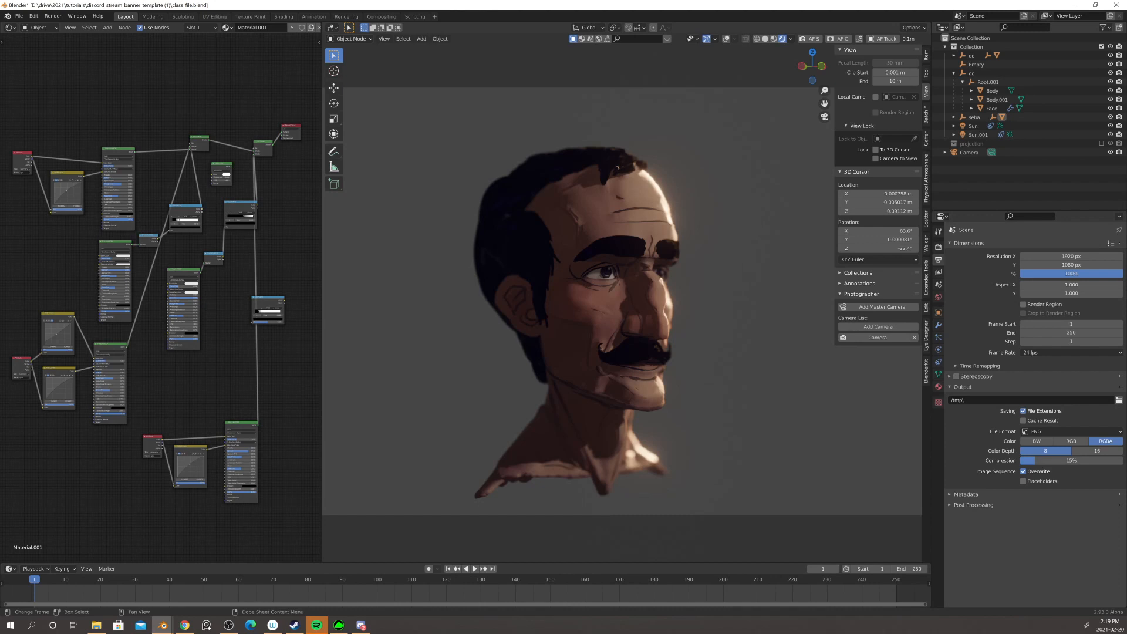
key("alt+Tab")
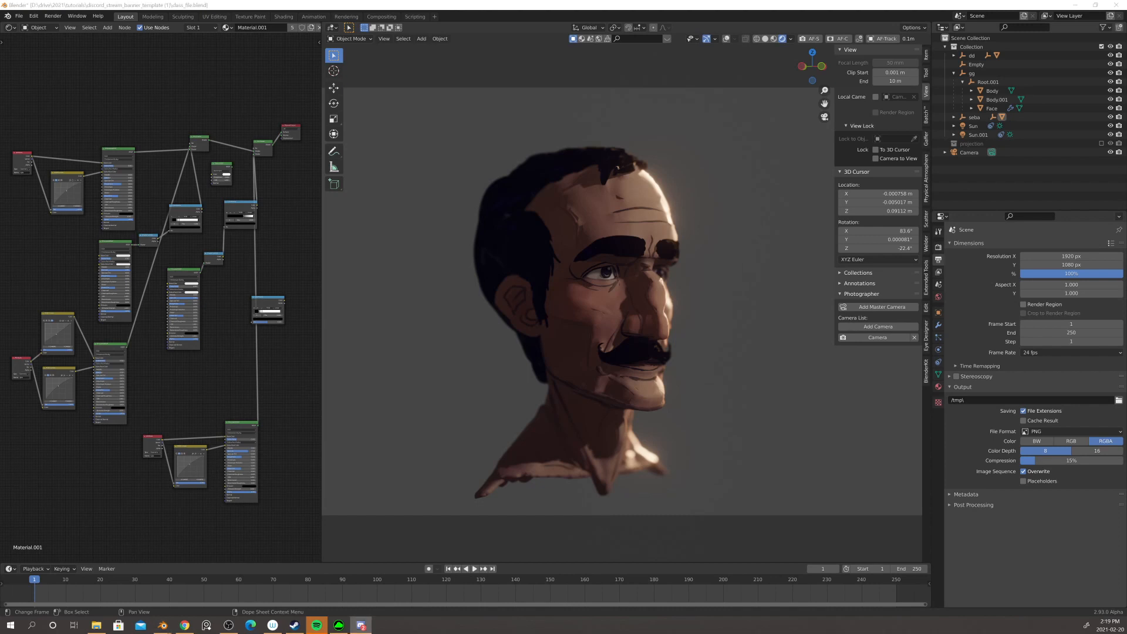